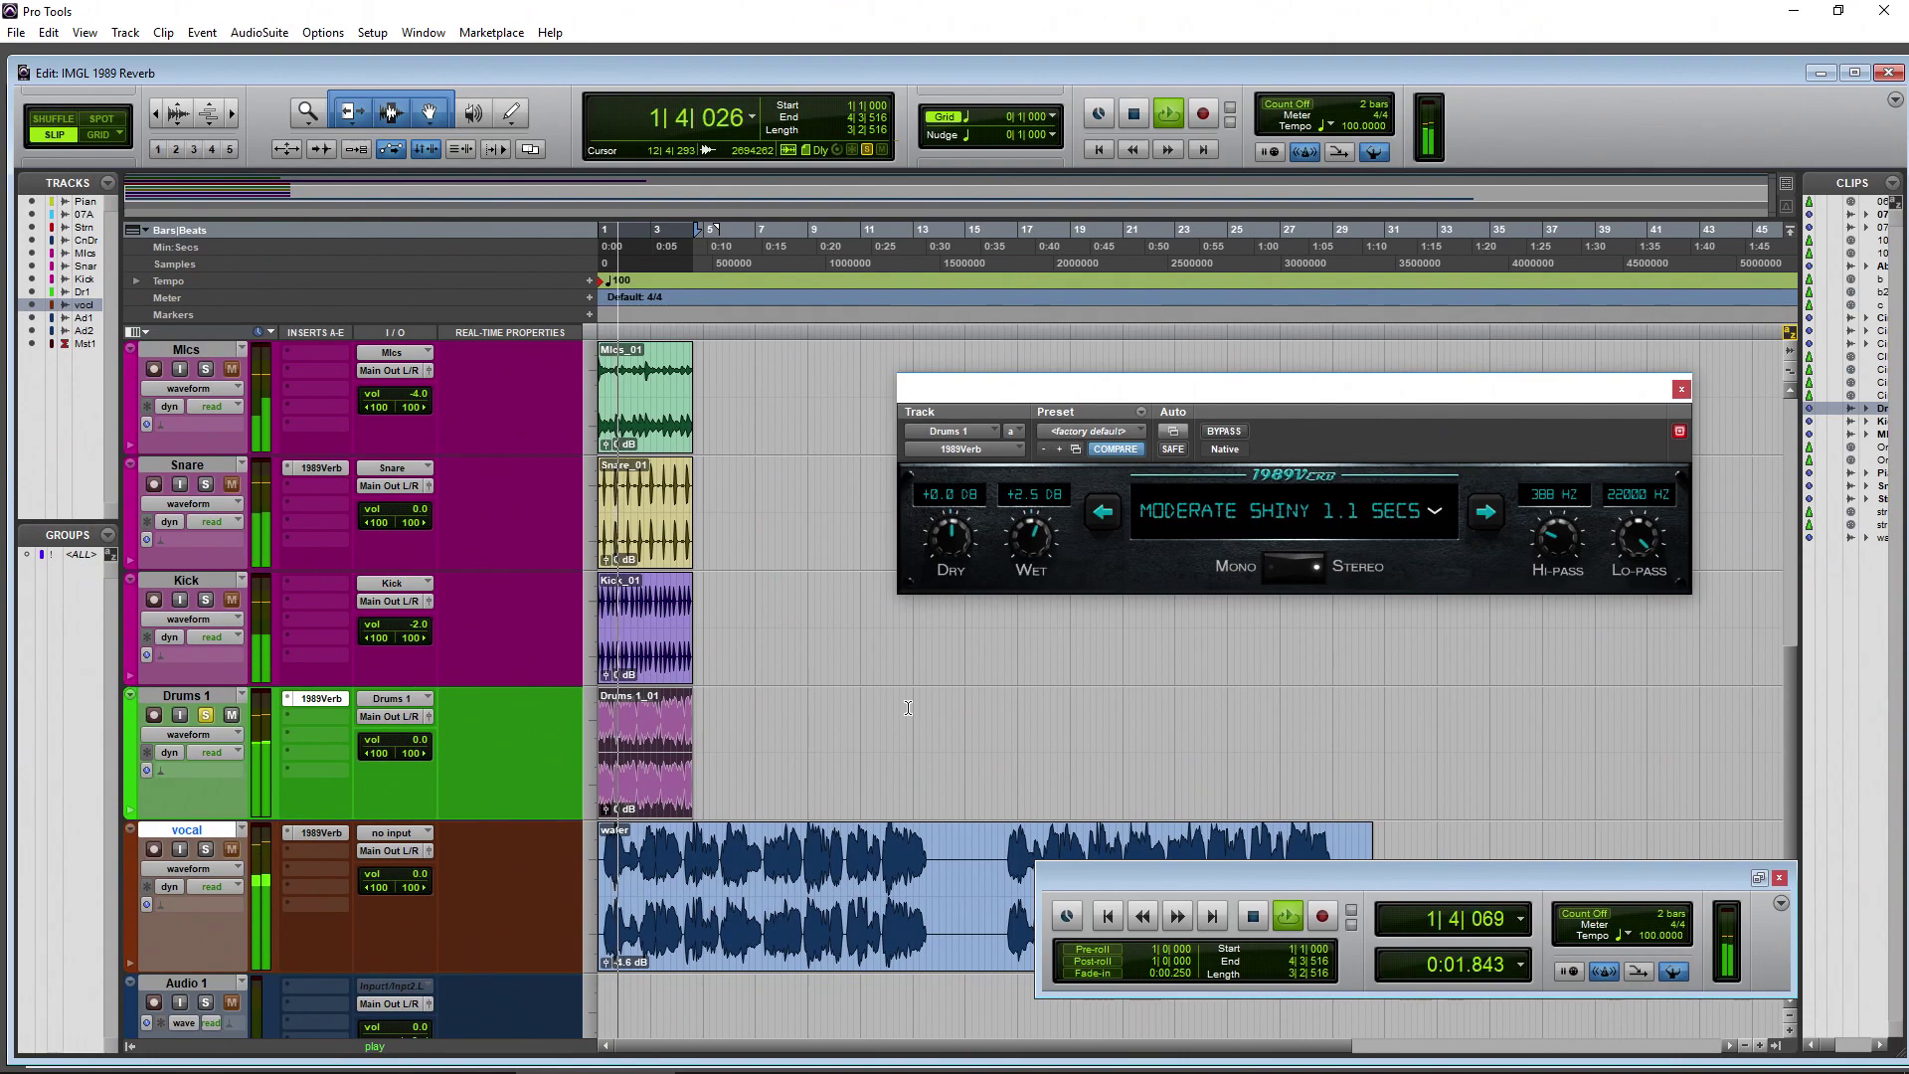
Step: Compare the Drums 1 track with its reverb bypassed and active, and stop playback
{"action": "left_click", "coordinate": [1229, 432]}
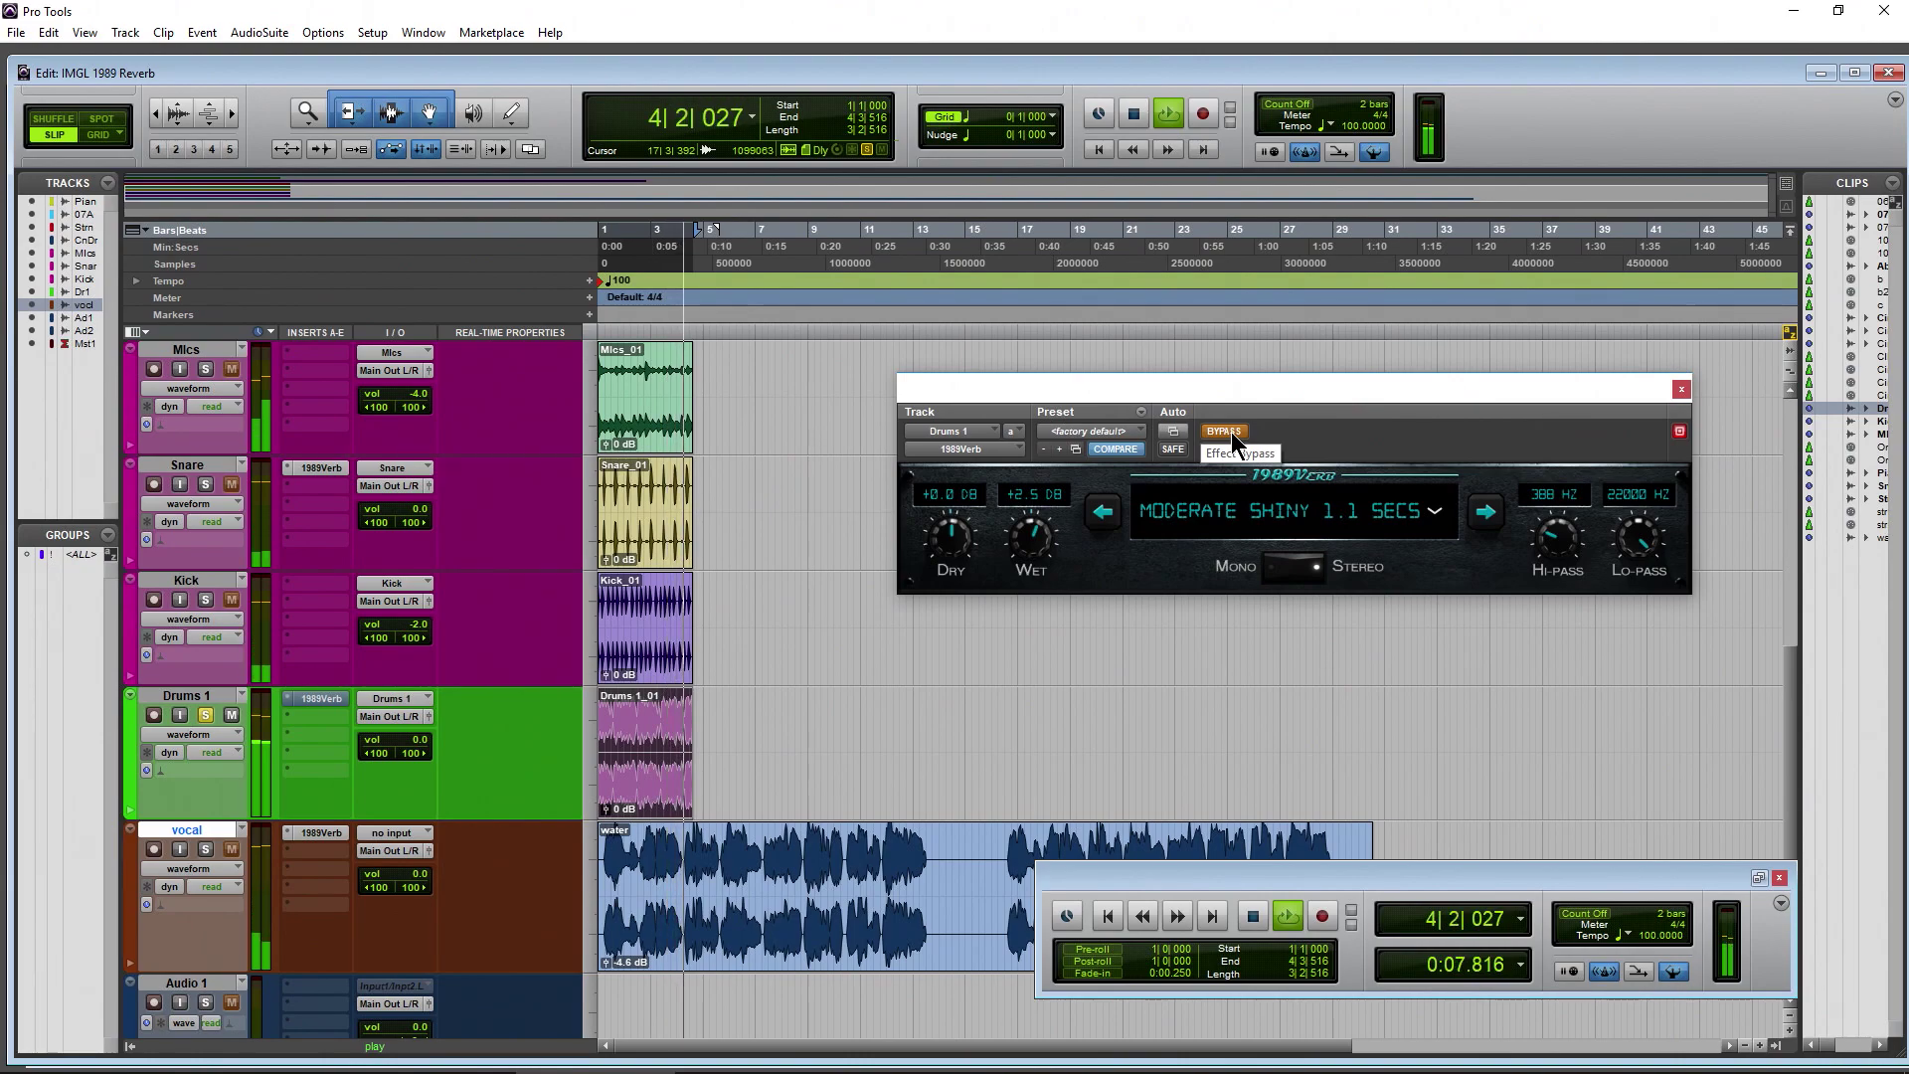
{"action": "left_click", "coordinate": [1231, 432]}
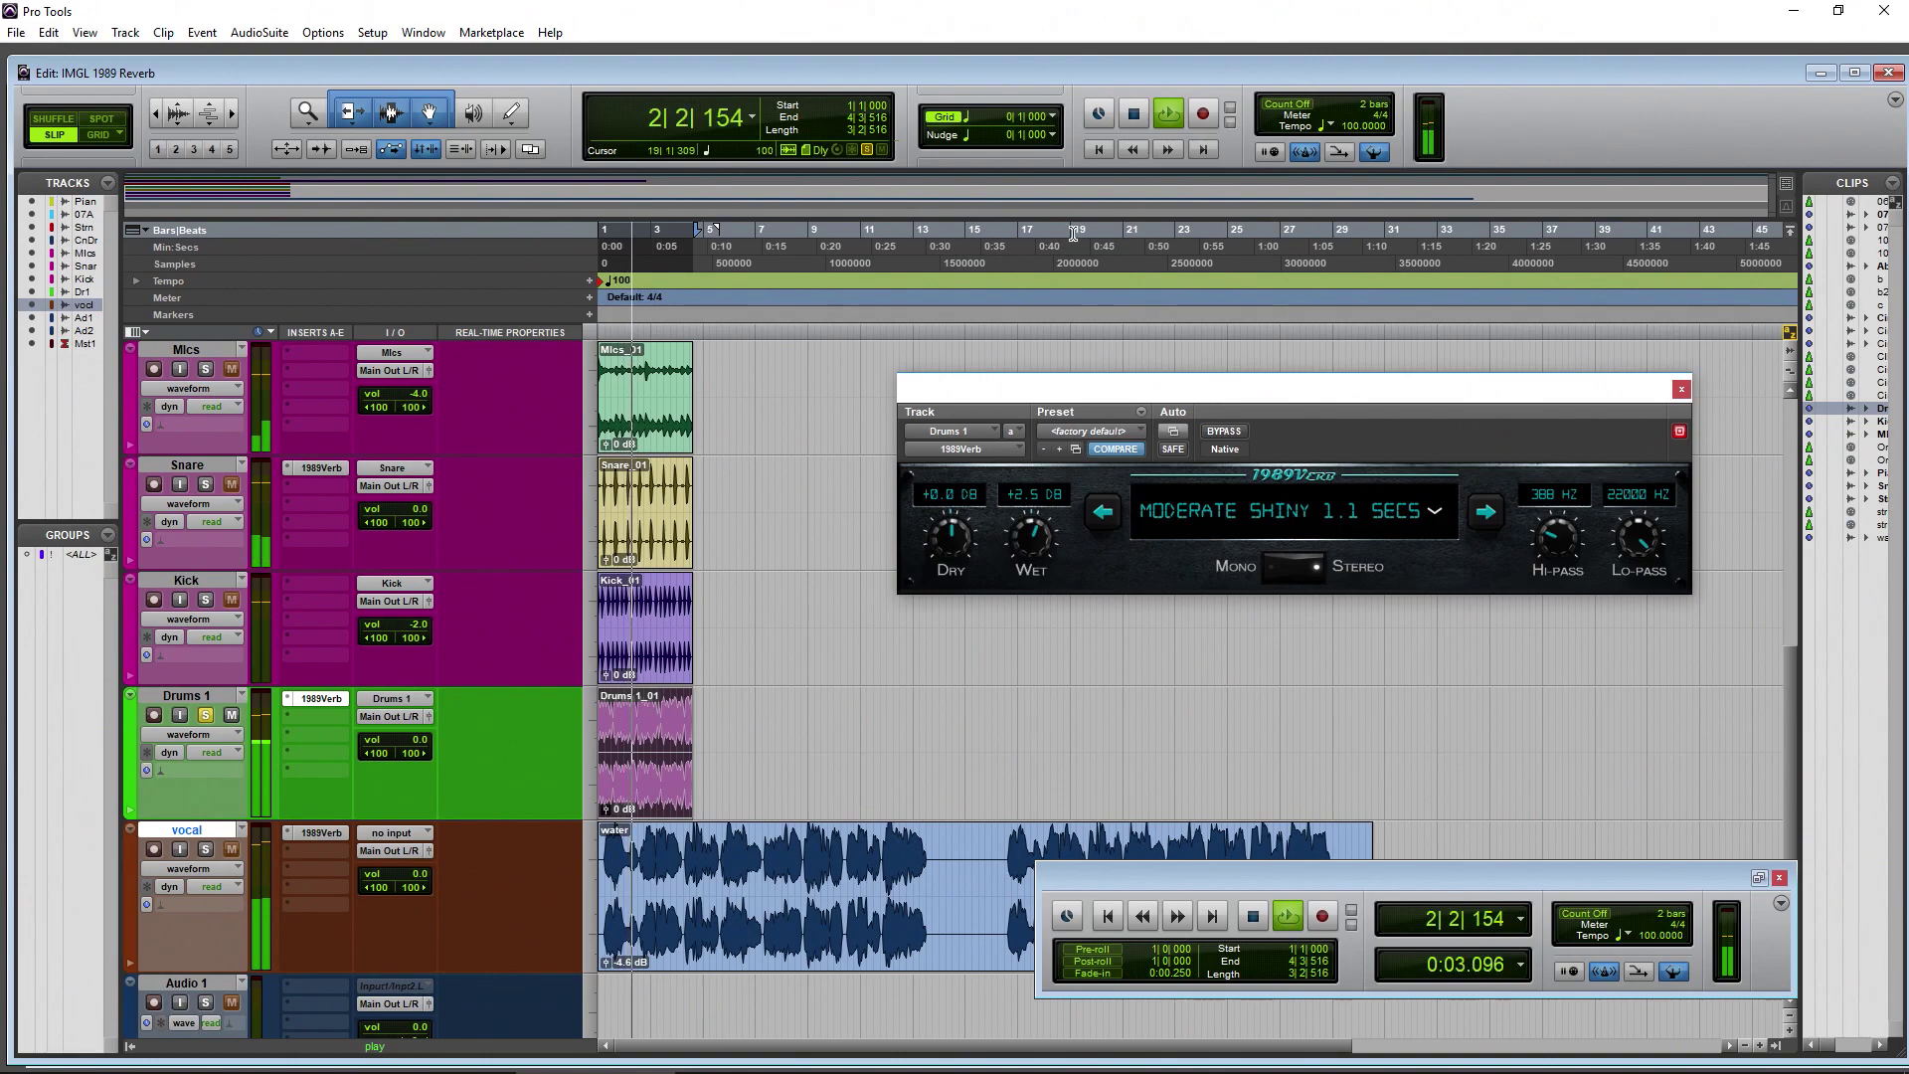
{"action": "key", "text": "space"}
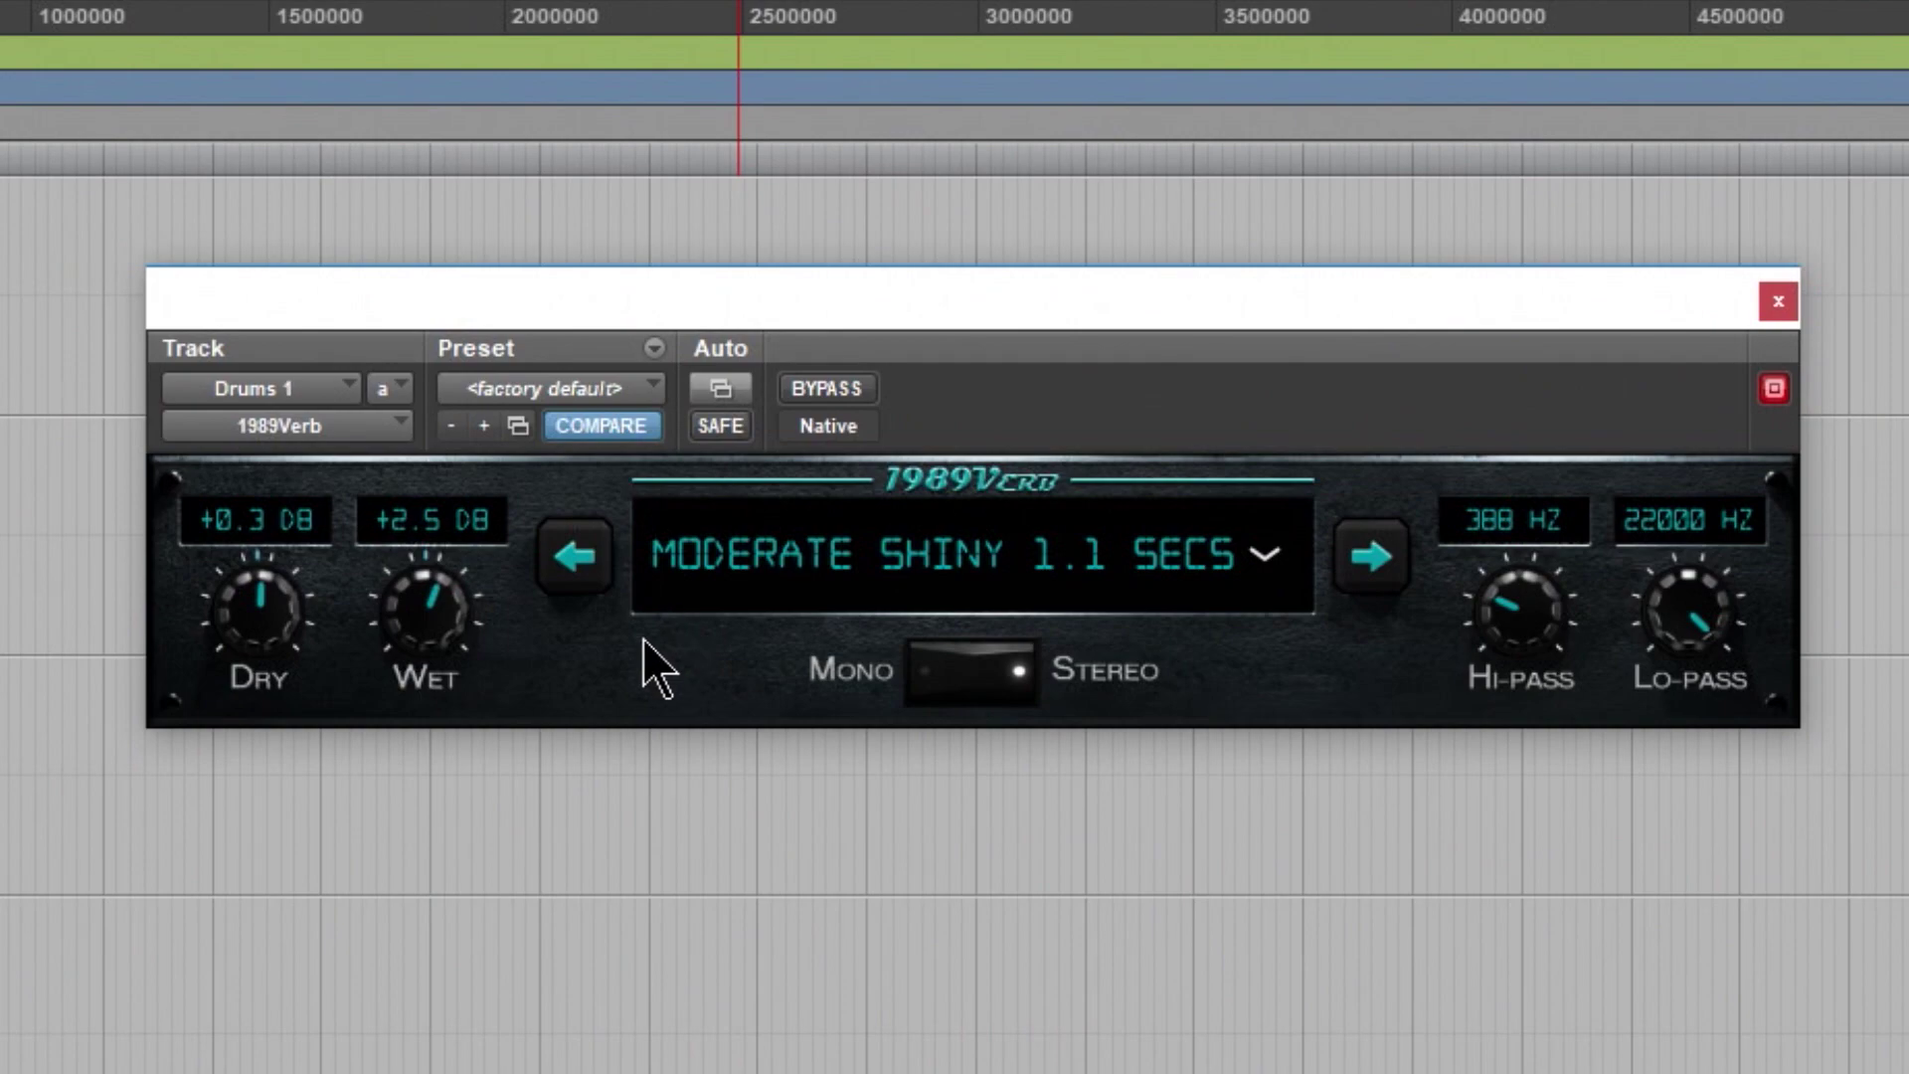
Step: Try raising the reverb's Dry level to +3.4 dB, and reset it to its 0.0 dB default
{"action": "left_click_drag", "start_coordinate": [264, 634], "coordinate": [262, 661]}
{"action": "scroll", "coordinate": [267, 635], "scroll_direction": "down", "scroll_amount": 3}
{"action": "scroll", "coordinate": [267, 629], "scroll_direction": "up", "scroll_amount": 12}
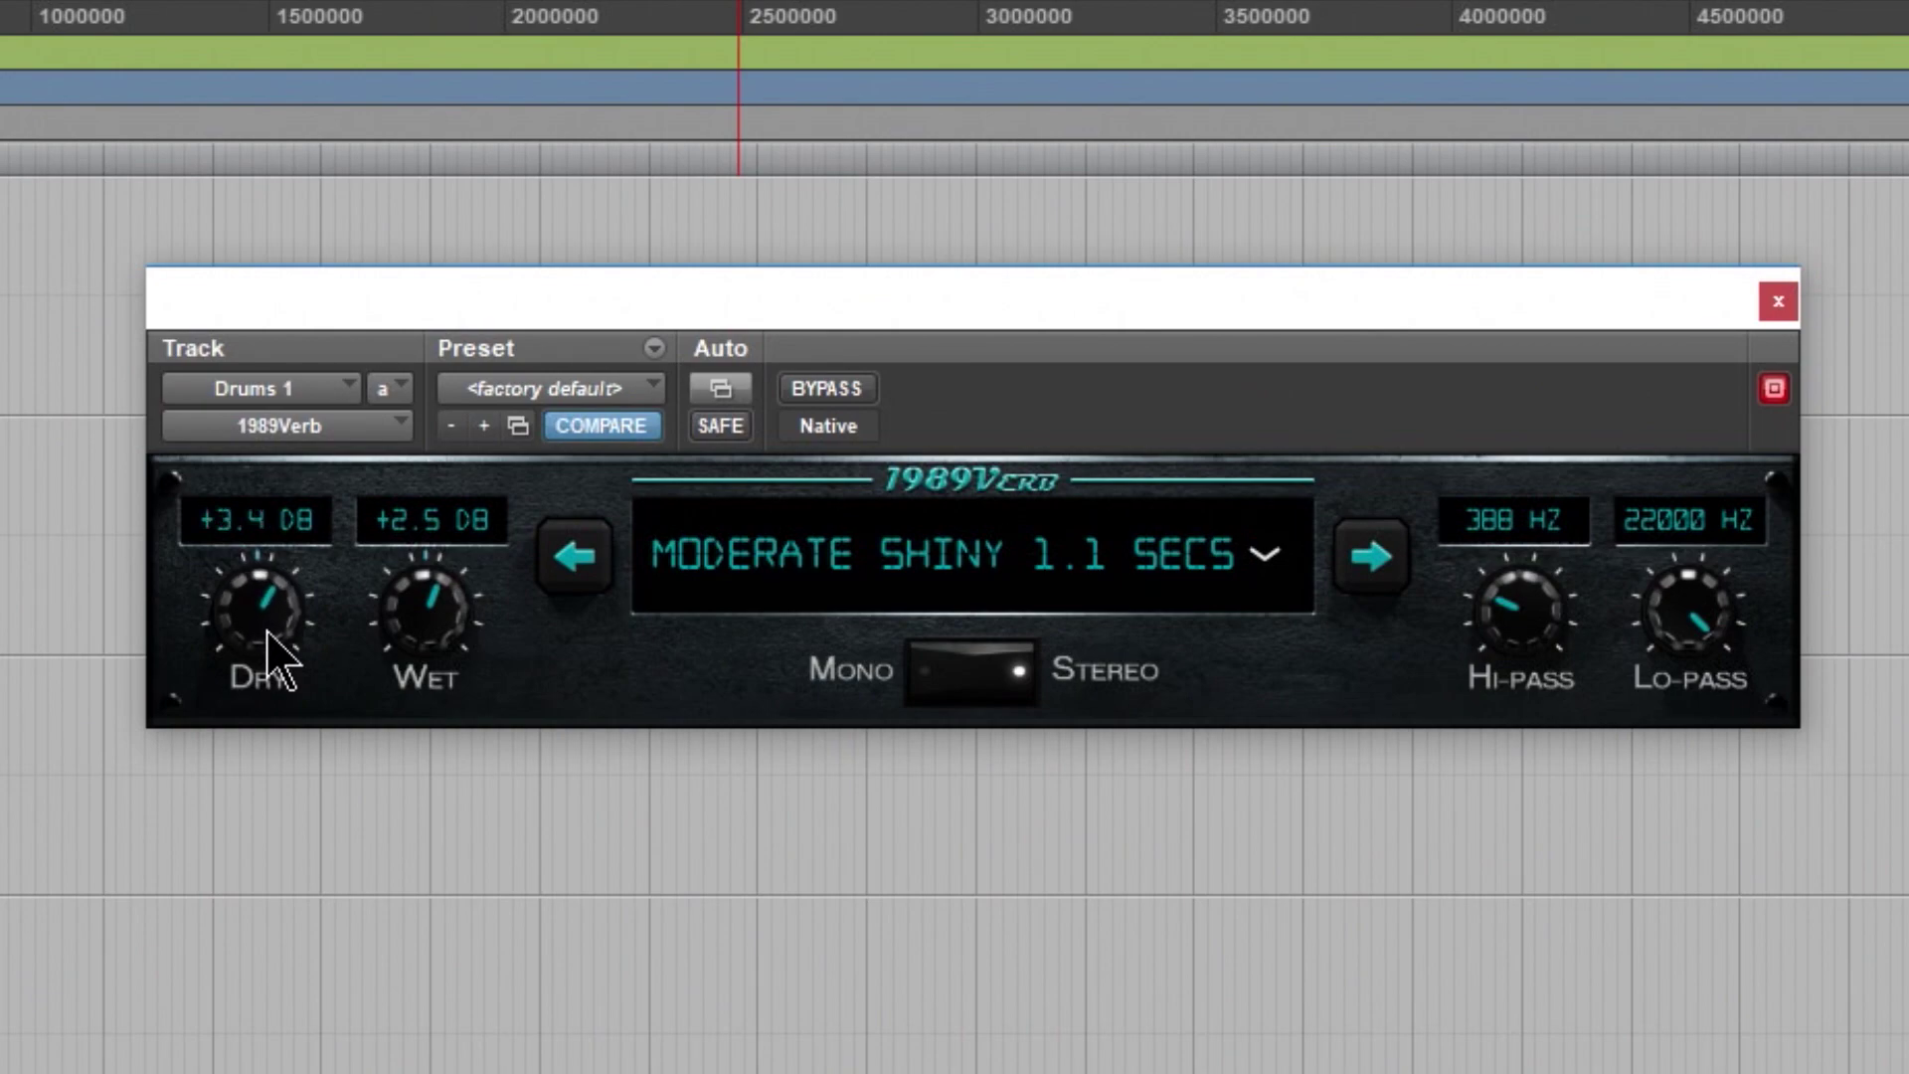
{"action": "left_click", "coordinate": [260, 671], "text": "alt"}
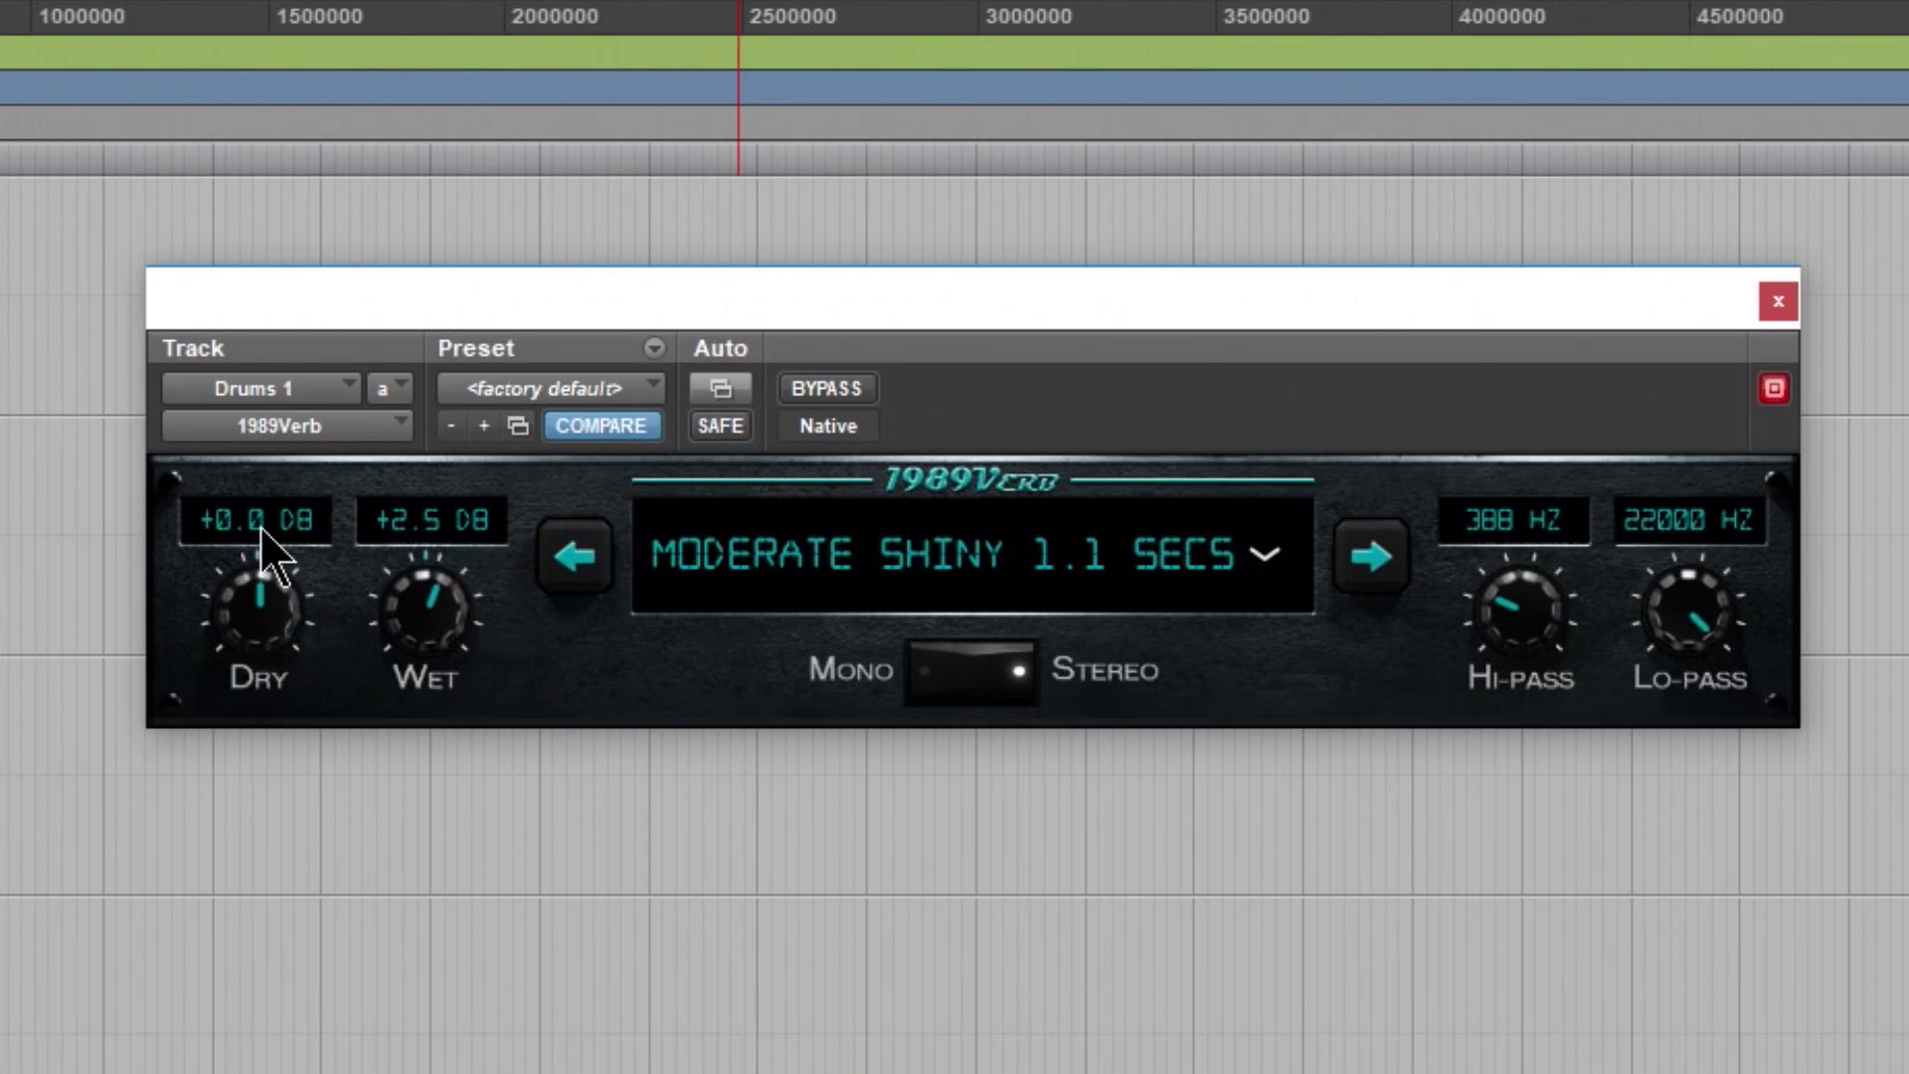
Step: Browse the reverb's program list, and step one program forward and back to Moderate Shiny 1.1 Secs
{"action": "left_click", "coordinate": [891, 545]}
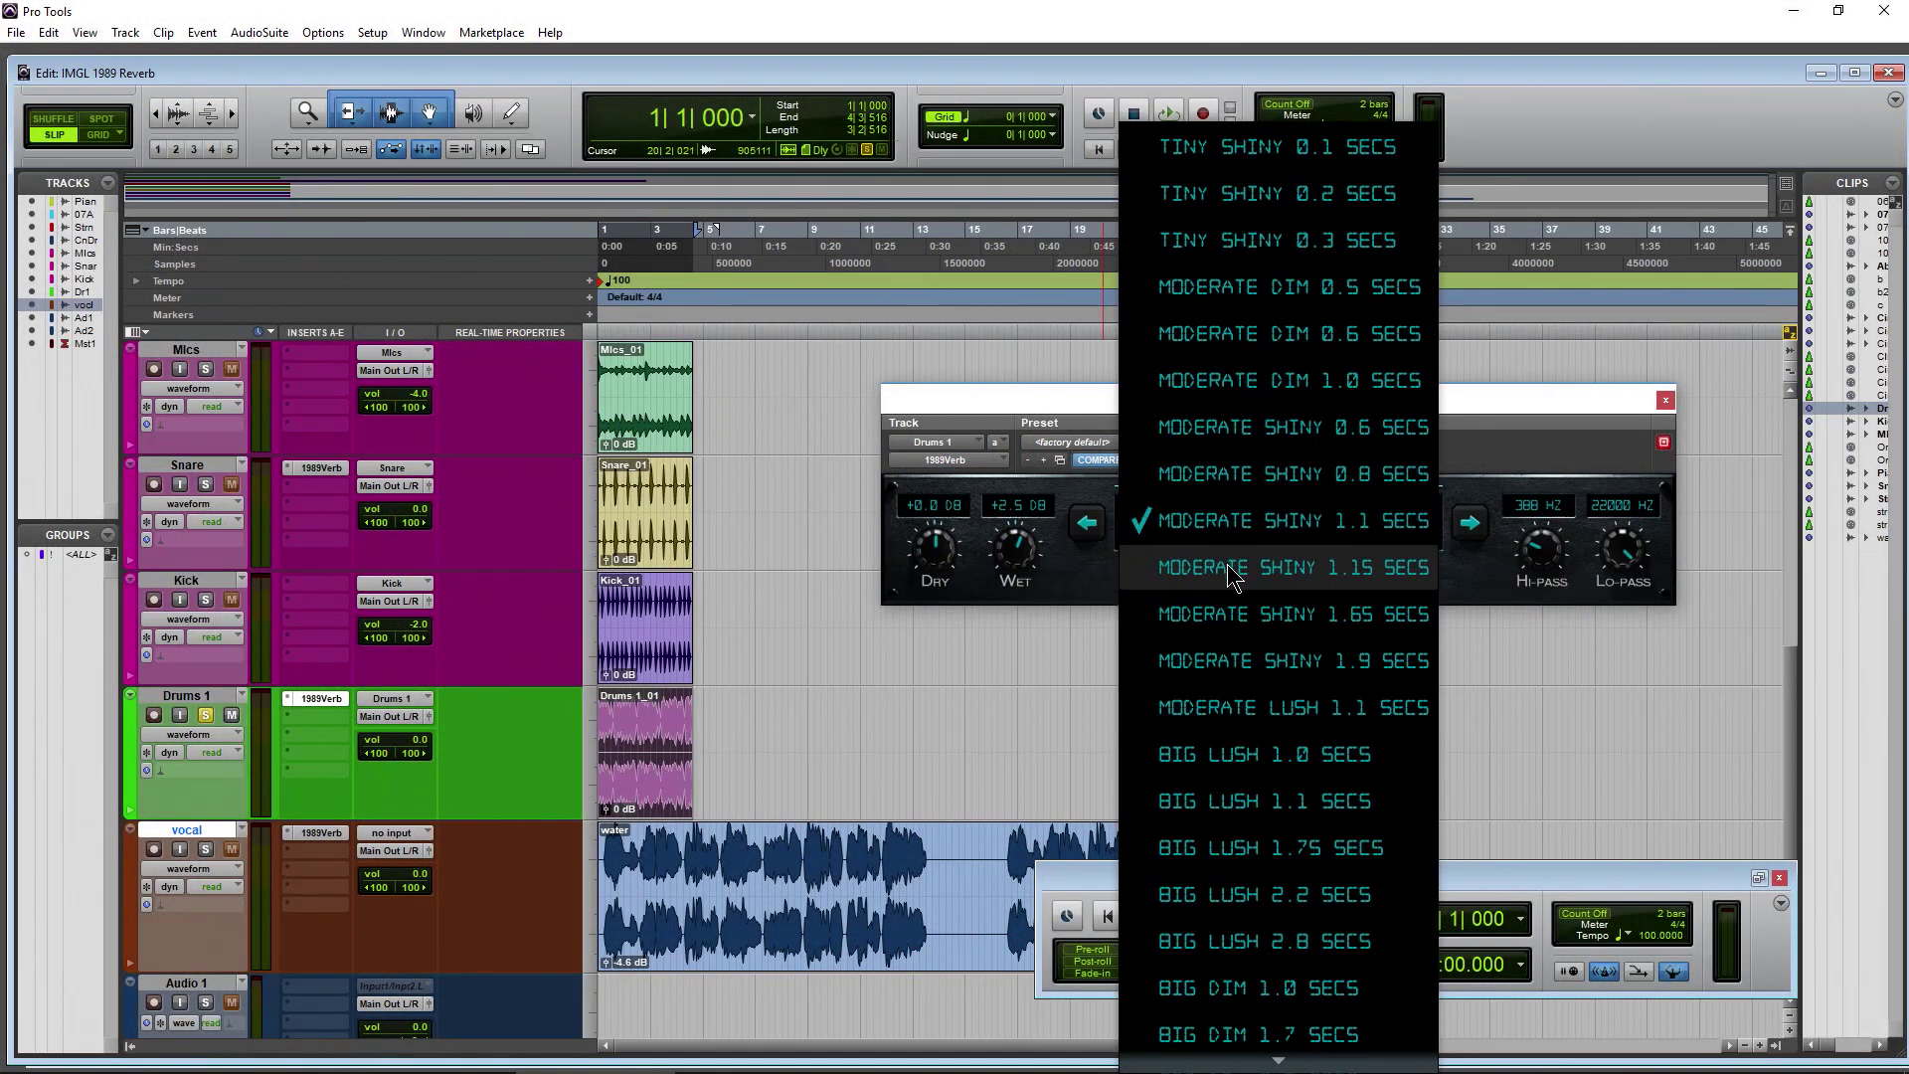
{"action": "scroll", "coordinate": [1243, 597], "scroll_direction": "down", "scroll_amount": 13}
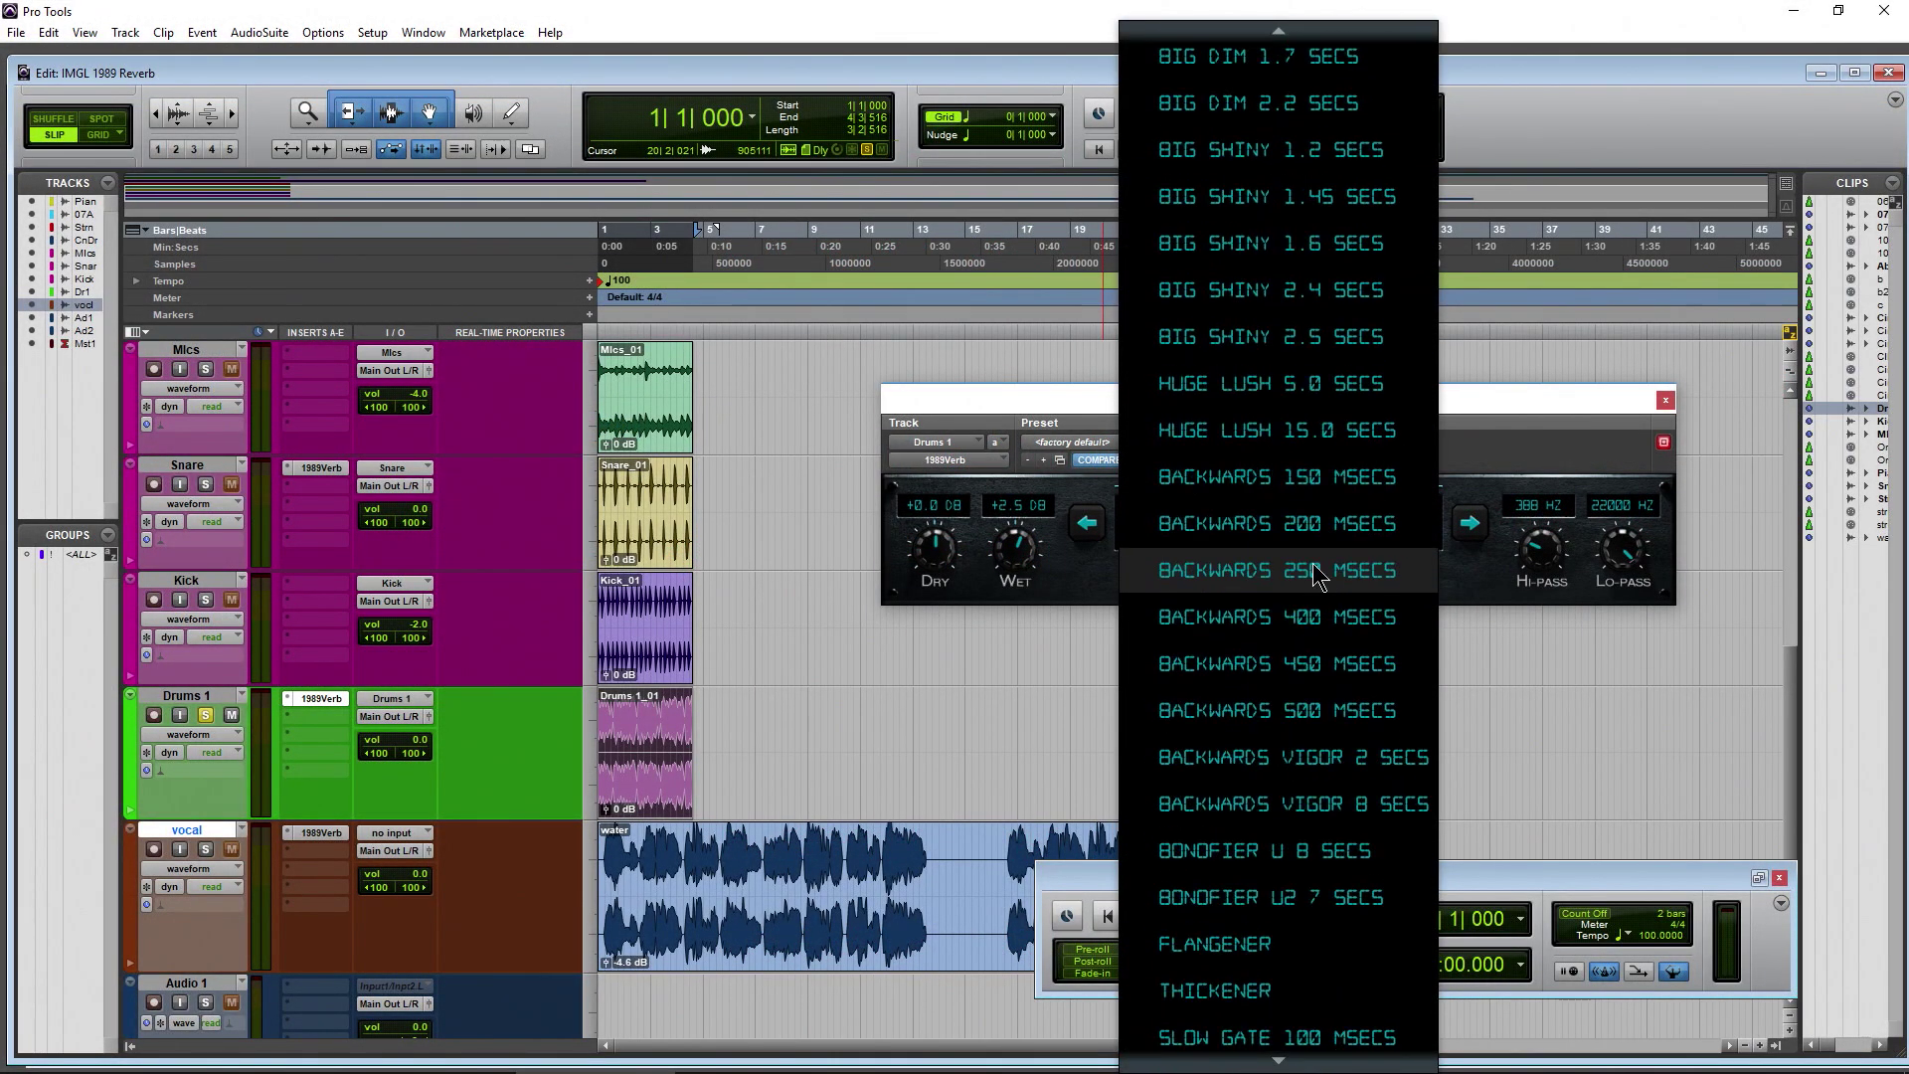
{"action": "scroll", "coordinate": [1263, 680], "scroll_direction": "up", "scroll_amount": 13}
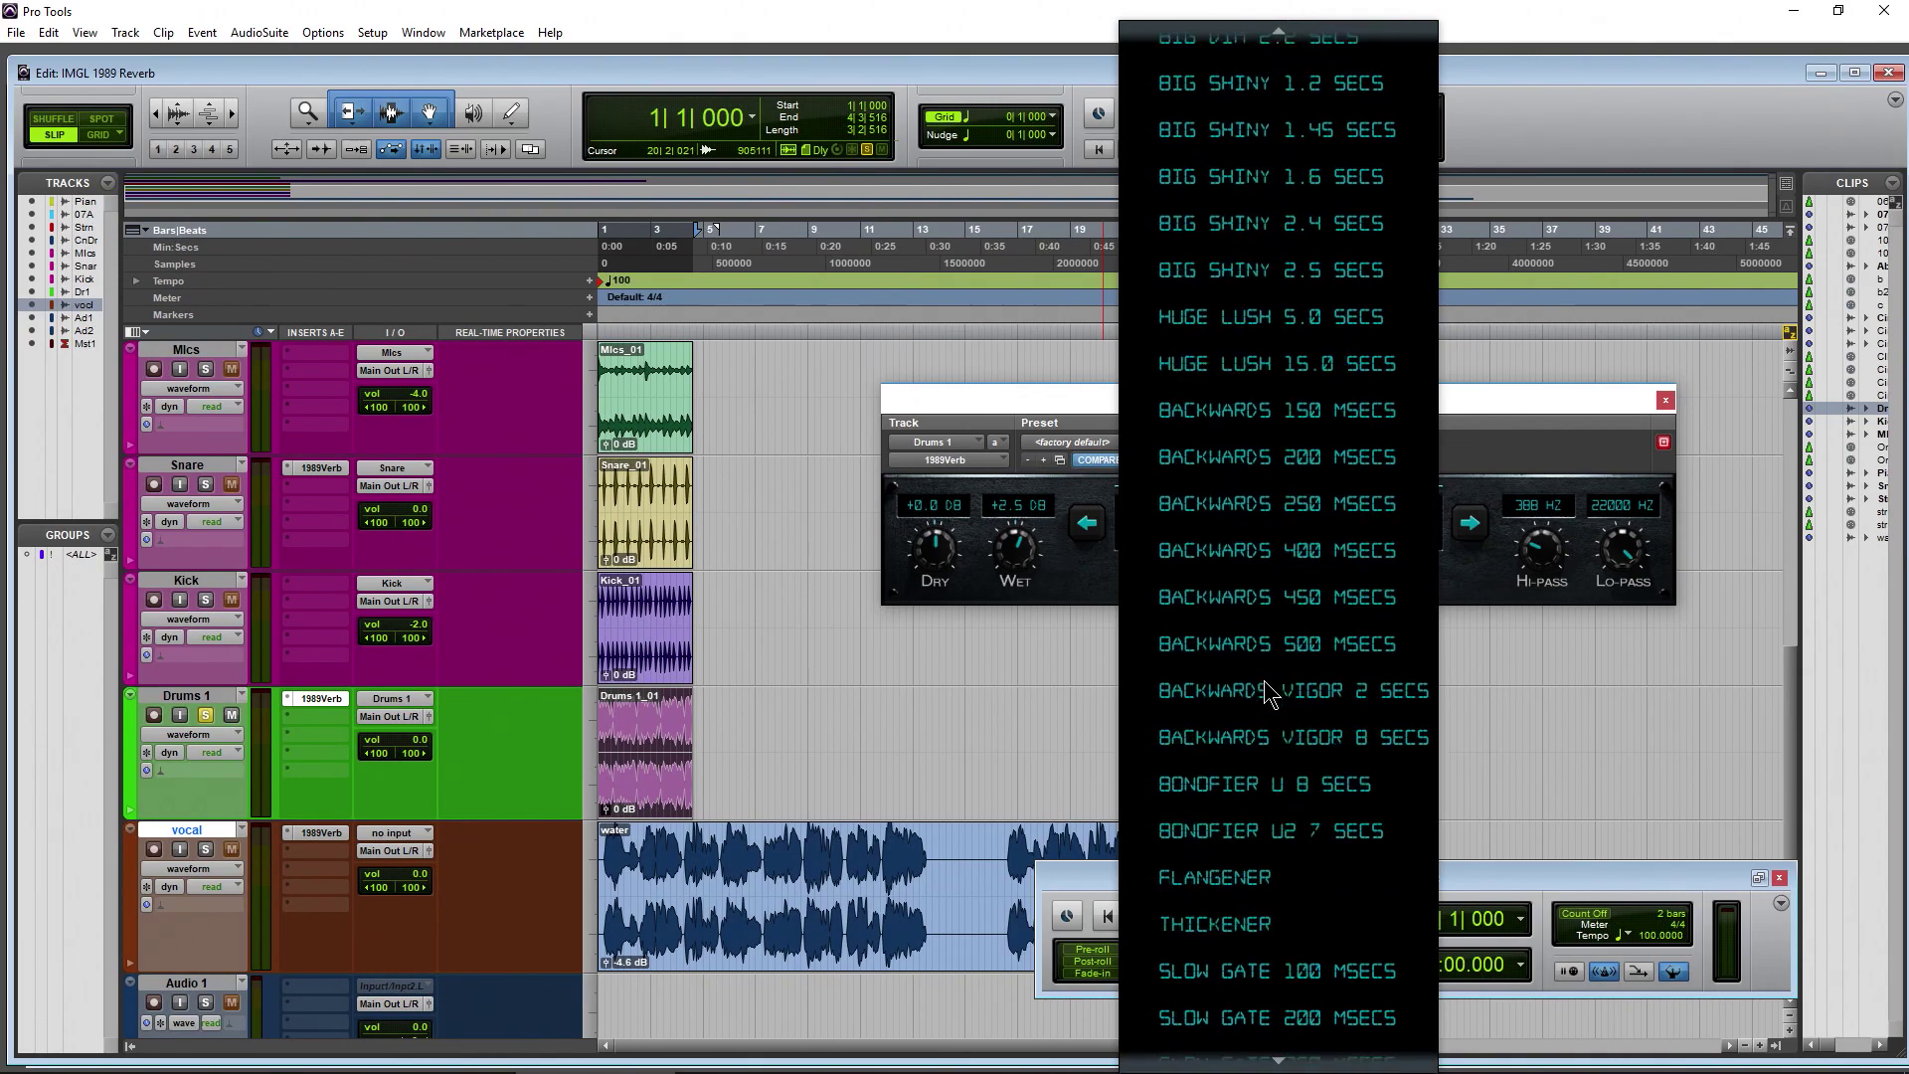
{"action": "left_click", "coordinate": [1091, 600]}
{"action": "left_click", "coordinate": [1470, 524]}
{"action": "left_click", "coordinate": [1091, 528]}
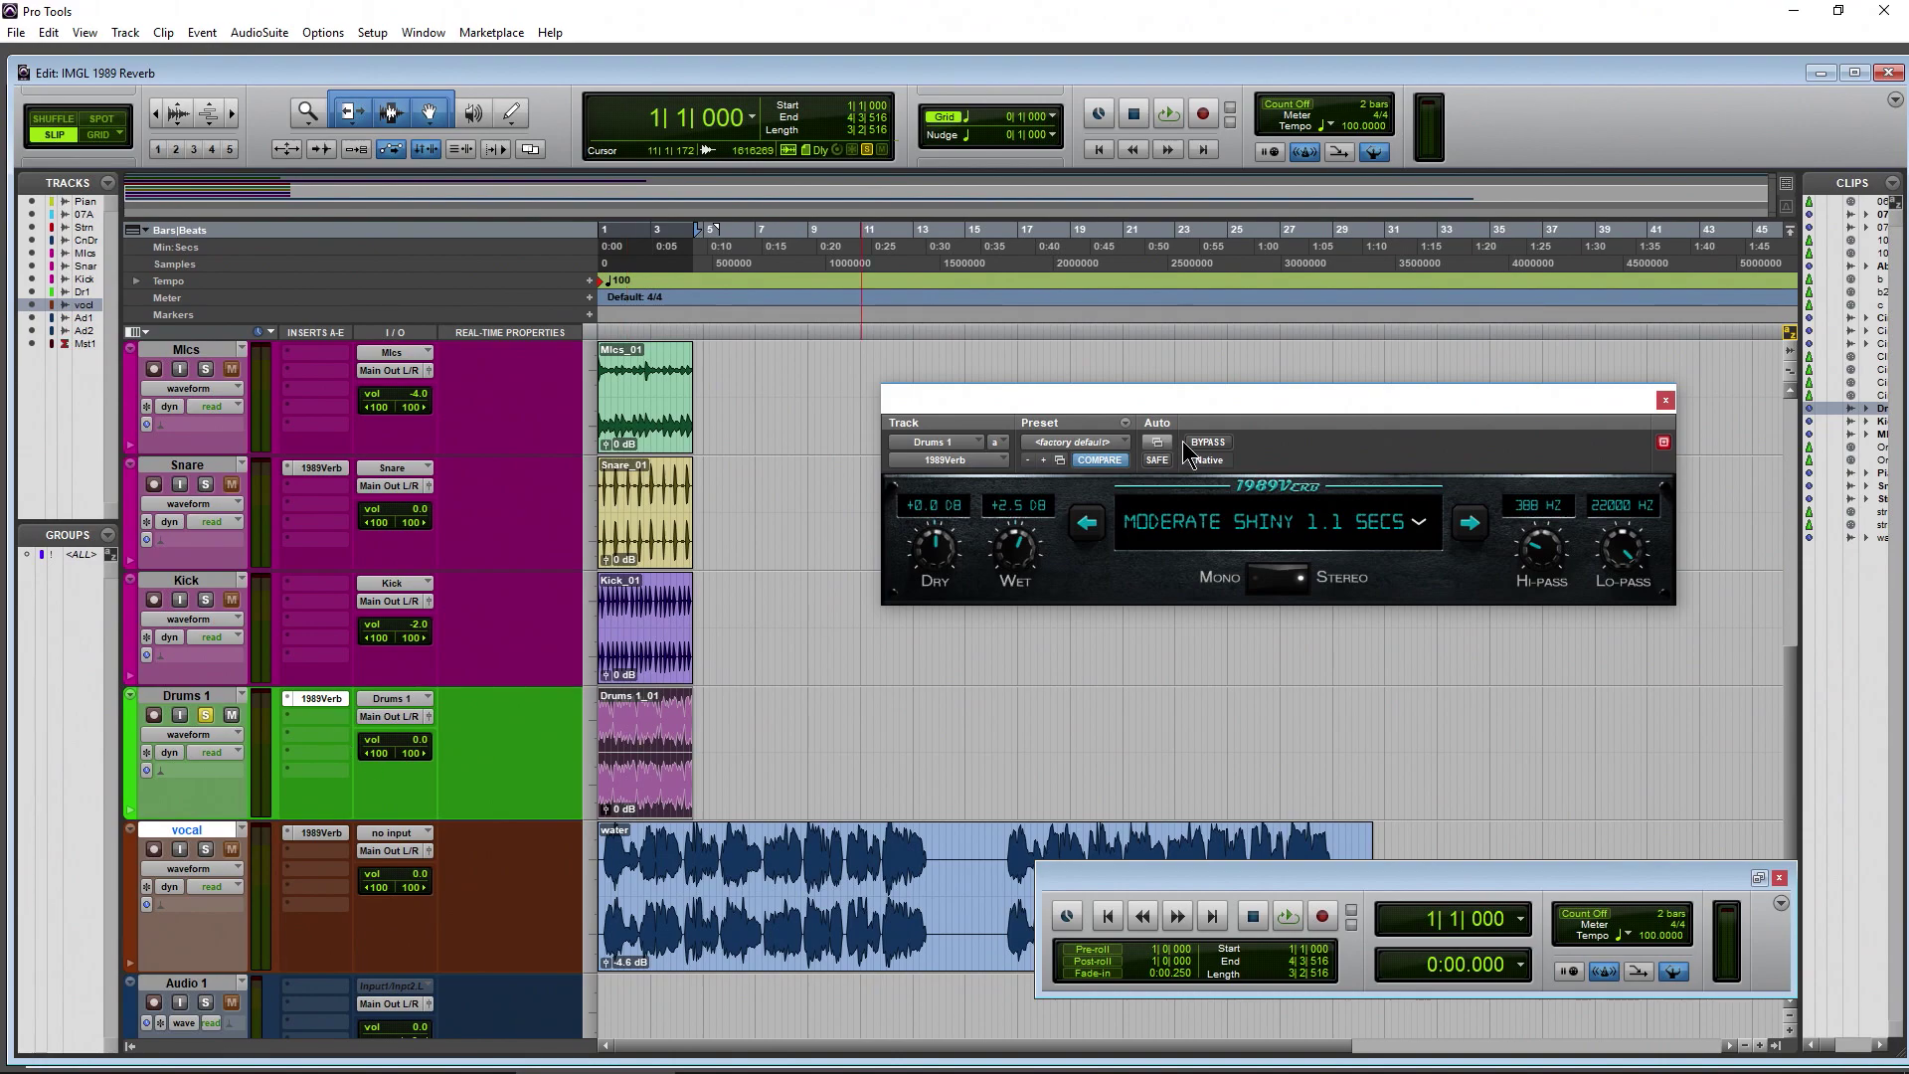
Step: Play the drum loop with the reverb's Dry level at -INF dB and the Hi-Pass filter at 20 Hz
{"action": "key", "text": "space"}
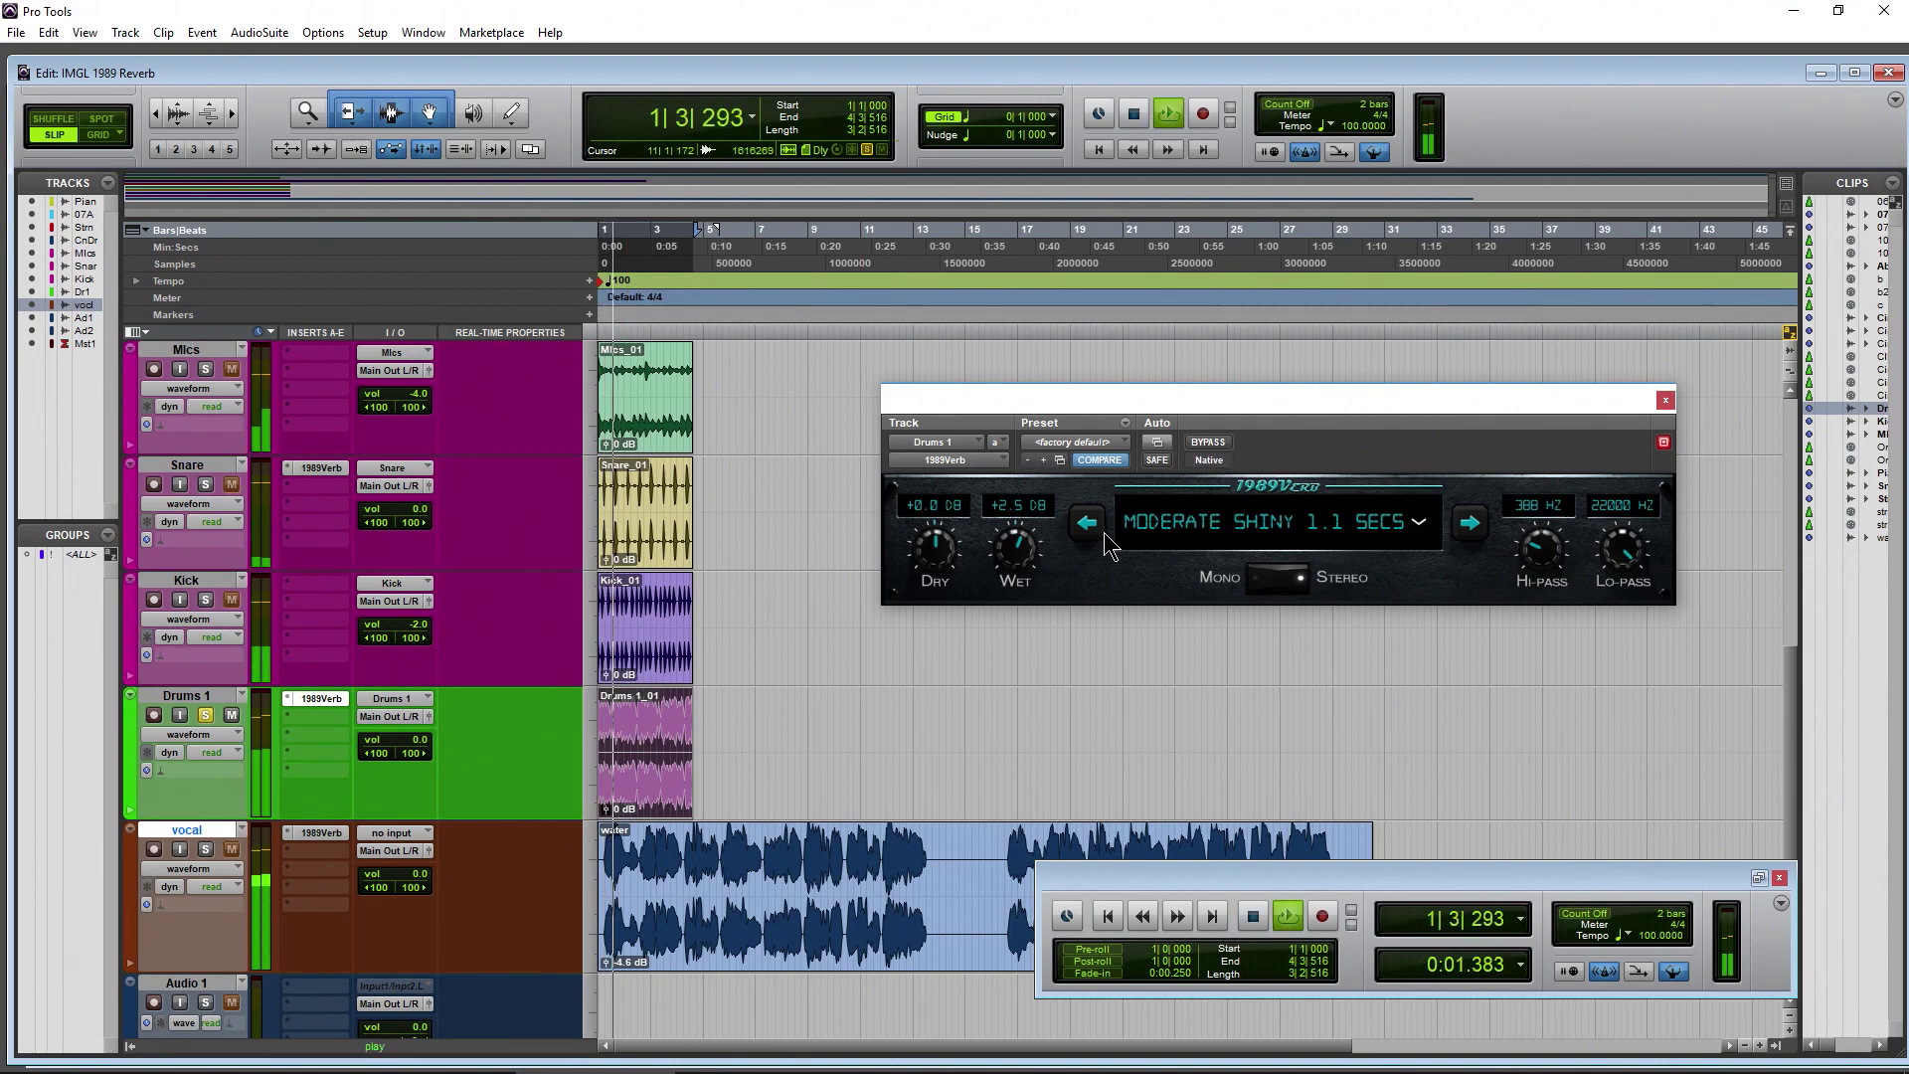
{"action": "left_click_drag", "start_coordinate": [939, 553], "coordinate": [907, 711]}
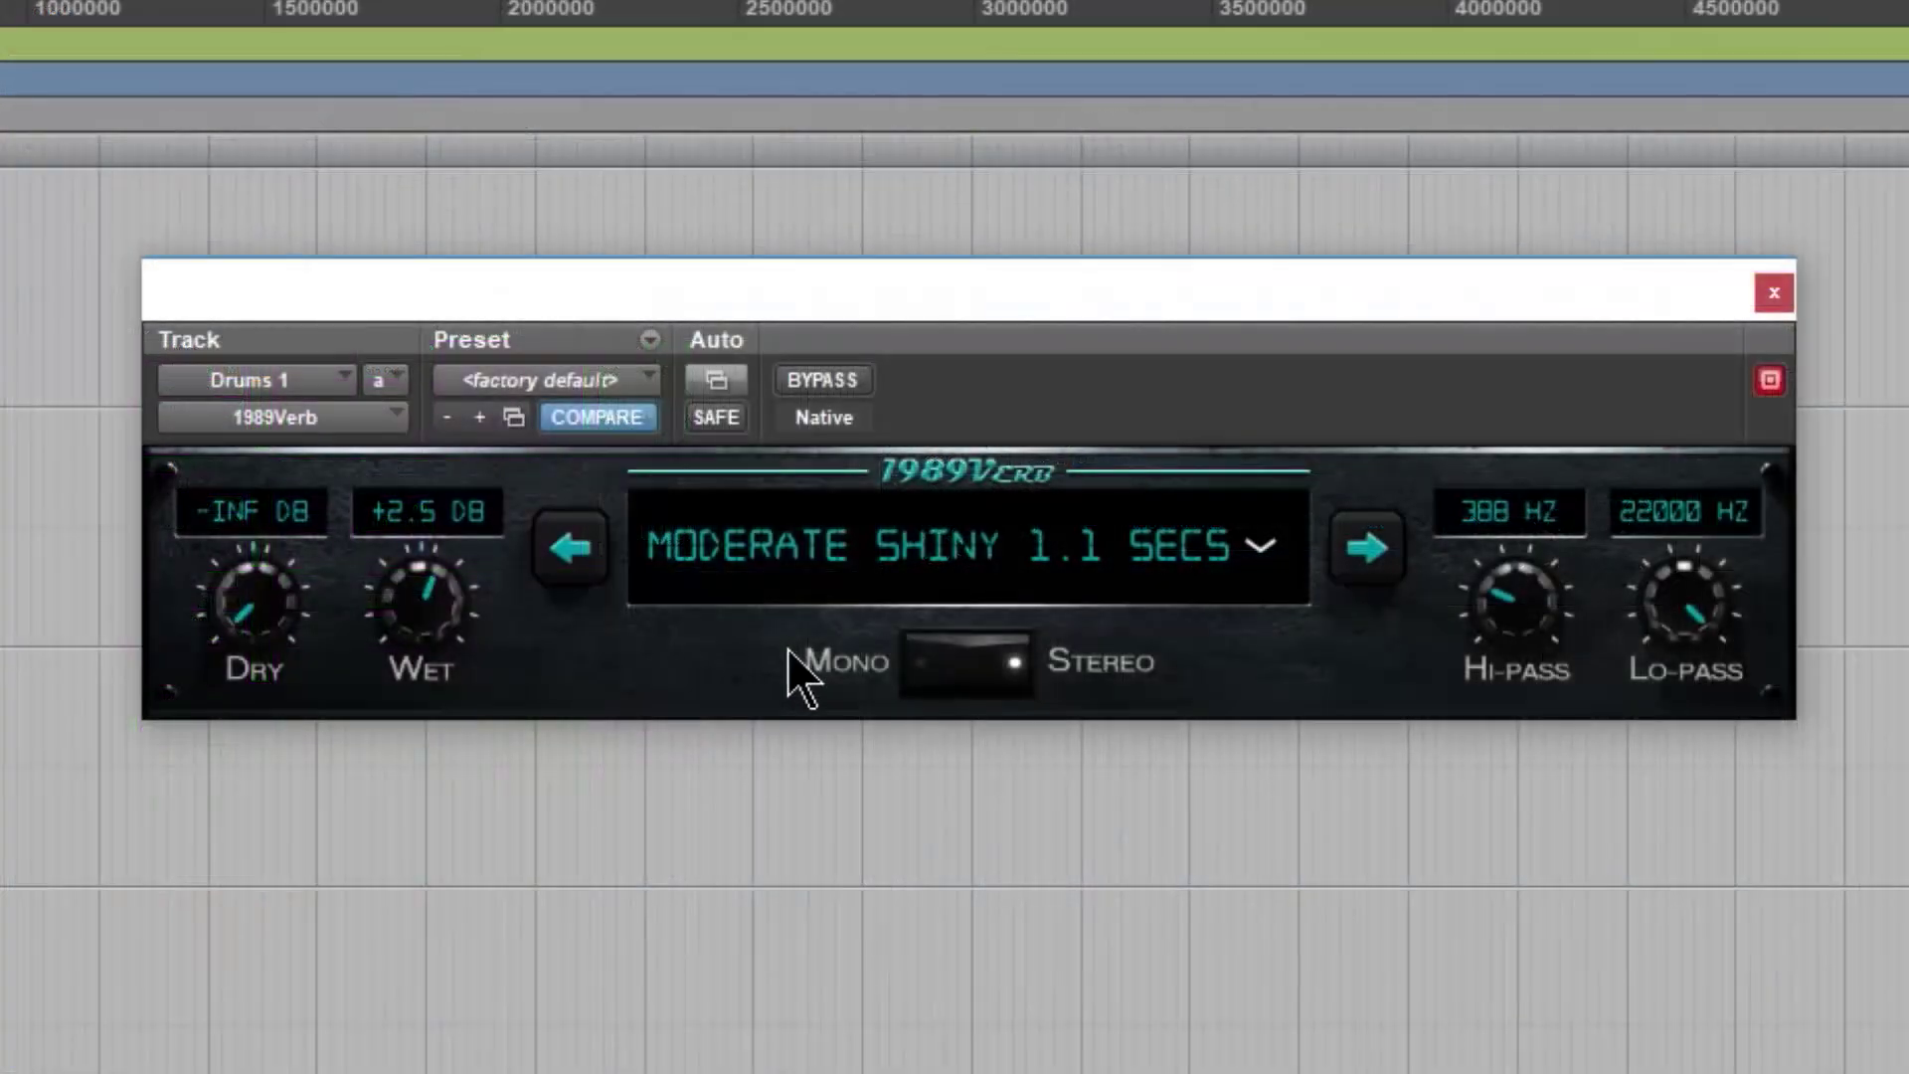
{"action": "left_click_drag", "start_coordinate": [1512, 682], "coordinate": [1508, 880]}
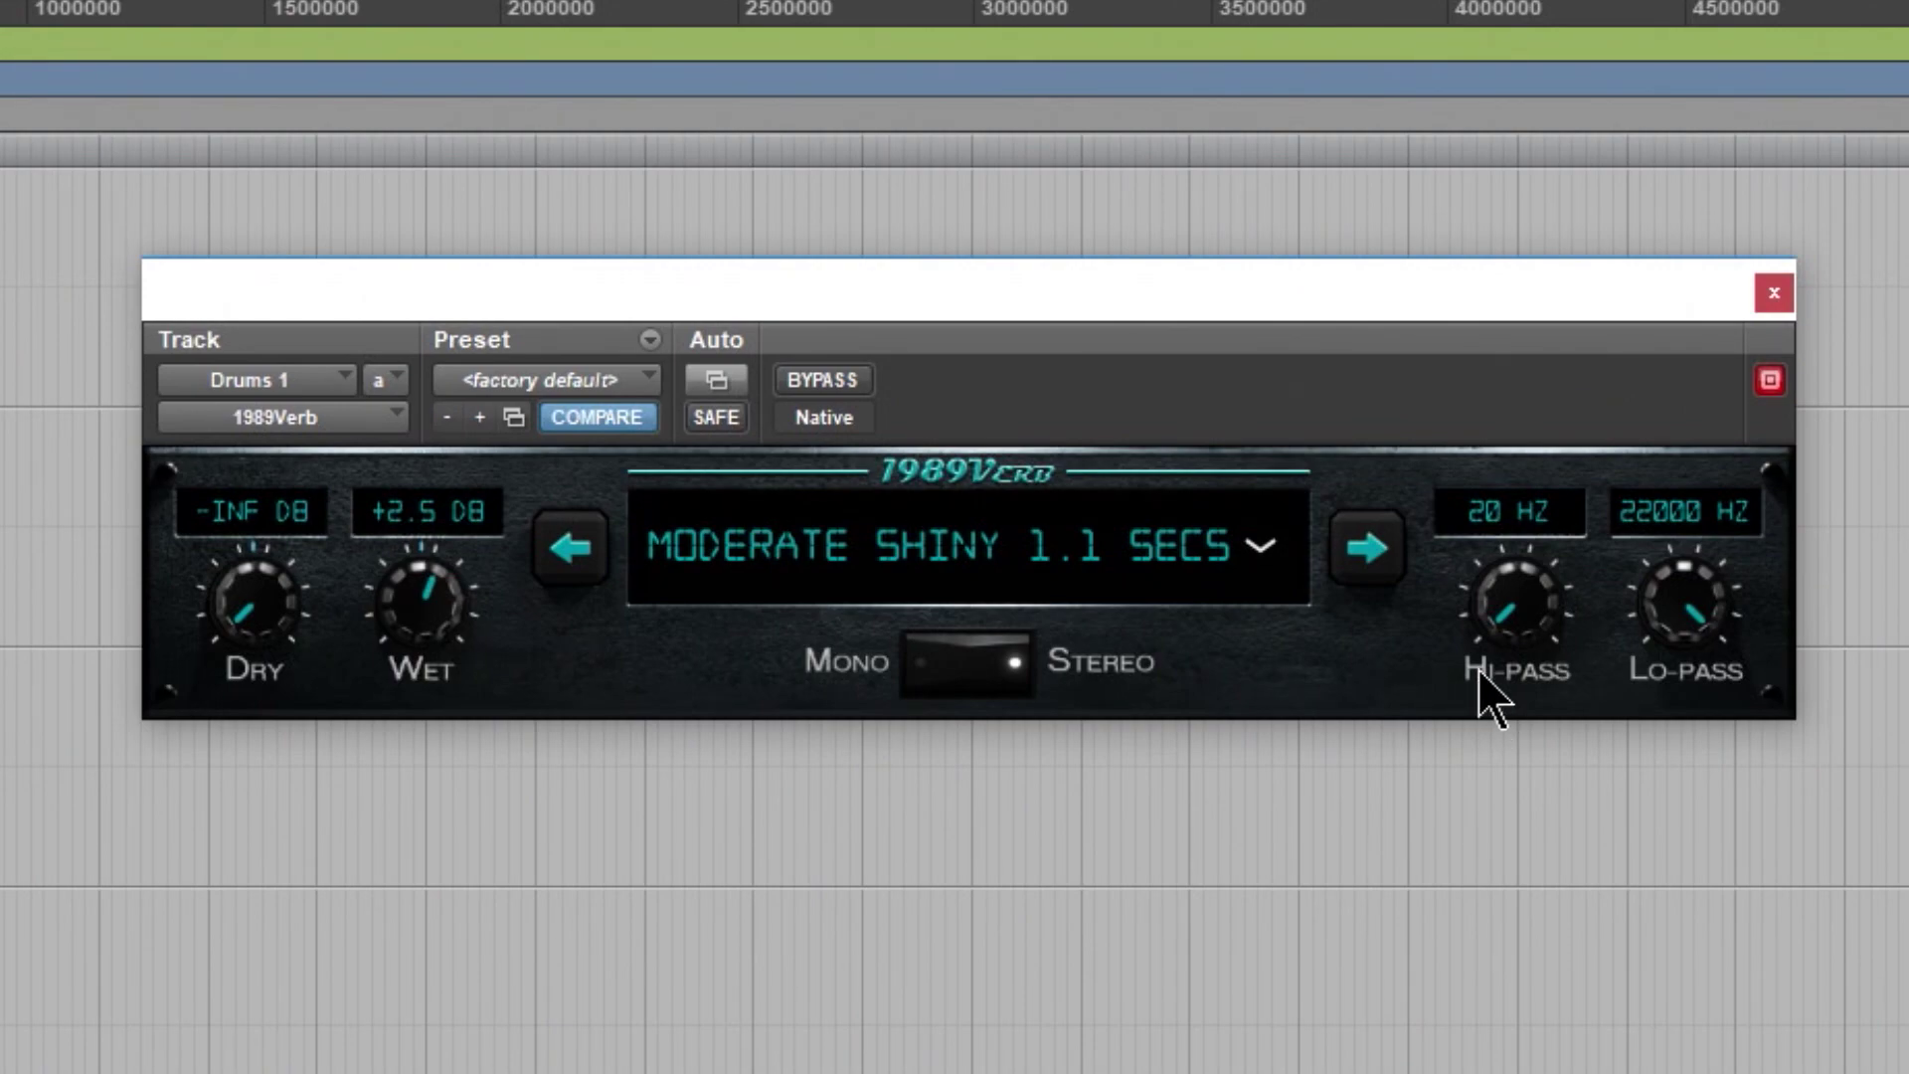
Step: Raise the reverb's Hi-Pass filter to 767 Hz and lower the Lo-Pass filter to 5360 Hz
{"action": "left_click_drag", "start_coordinate": [1542, 637], "coordinate": [1495, 410]}
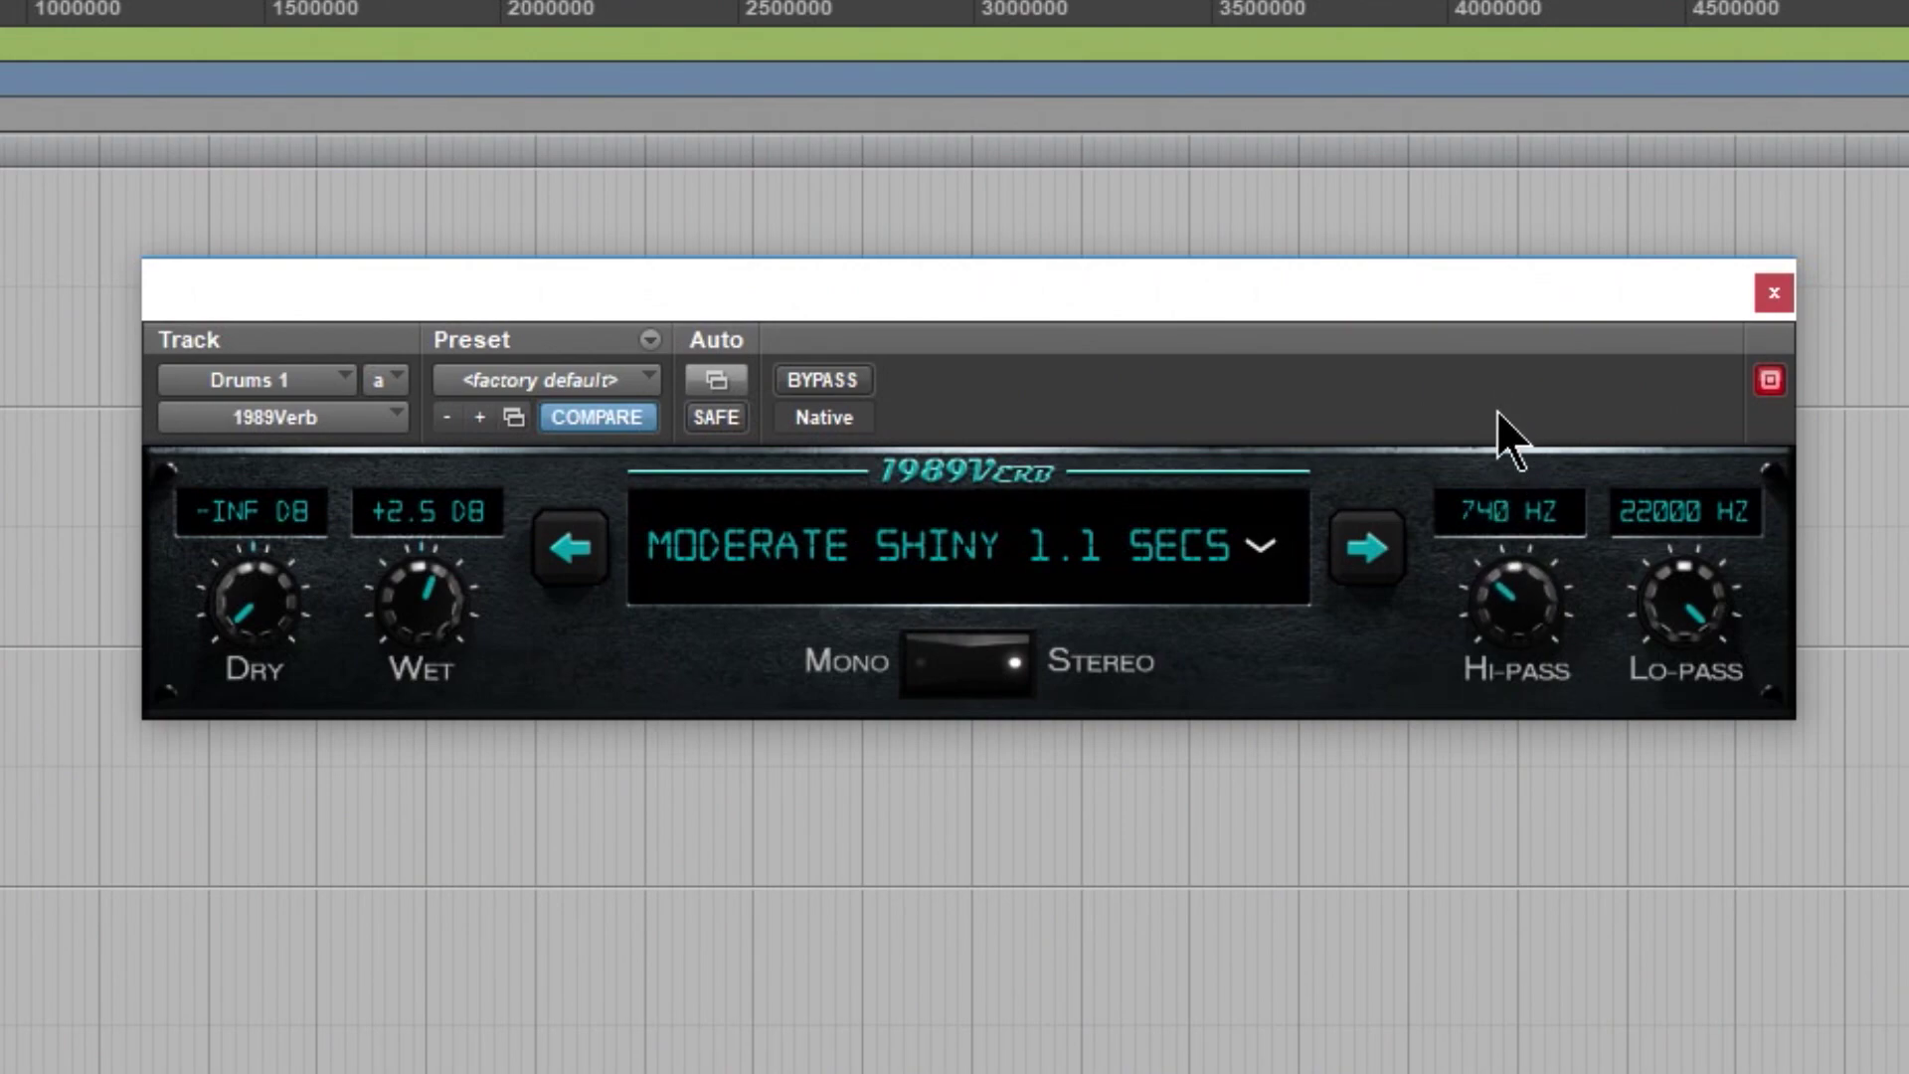
{"action": "mouse_move", "coordinate": [1518, 591]}
{"action": "left_mouse_down"}
{"action": "mouse_move", "coordinate": [1508, 616]}
{"action": "mouse_move", "coordinate": [1509, 588]}
{"action": "left_mouse_up"}
{"action": "left_click_drag", "start_coordinate": [1672, 678], "coordinate": [1663, 766]}
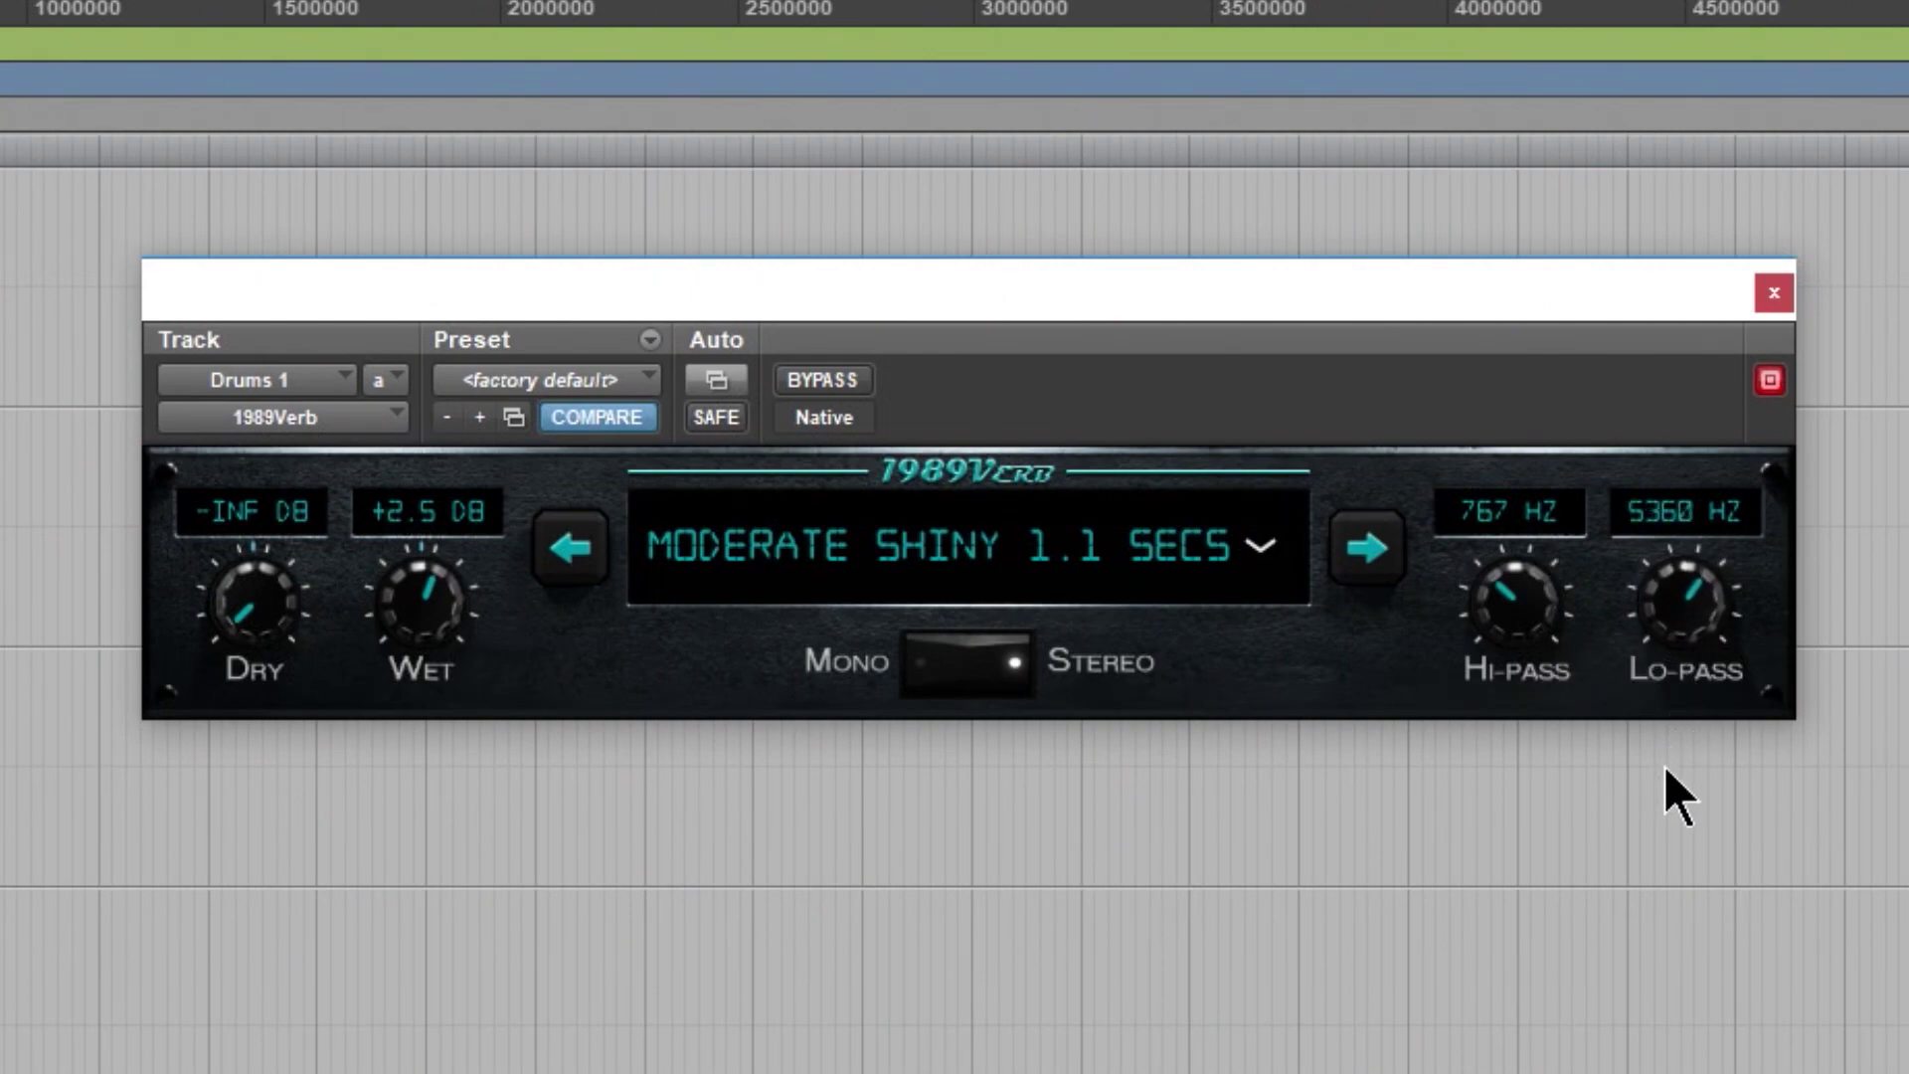
Step: Set the Drums 1 reverb's Dry level to -0.6 dB, Hi-Pass to 44 Hz and Lo-Pass to 22000 Hz
{"action": "left_click_drag", "start_coordinate": [246, 627], "coordinate": [238, 393]}
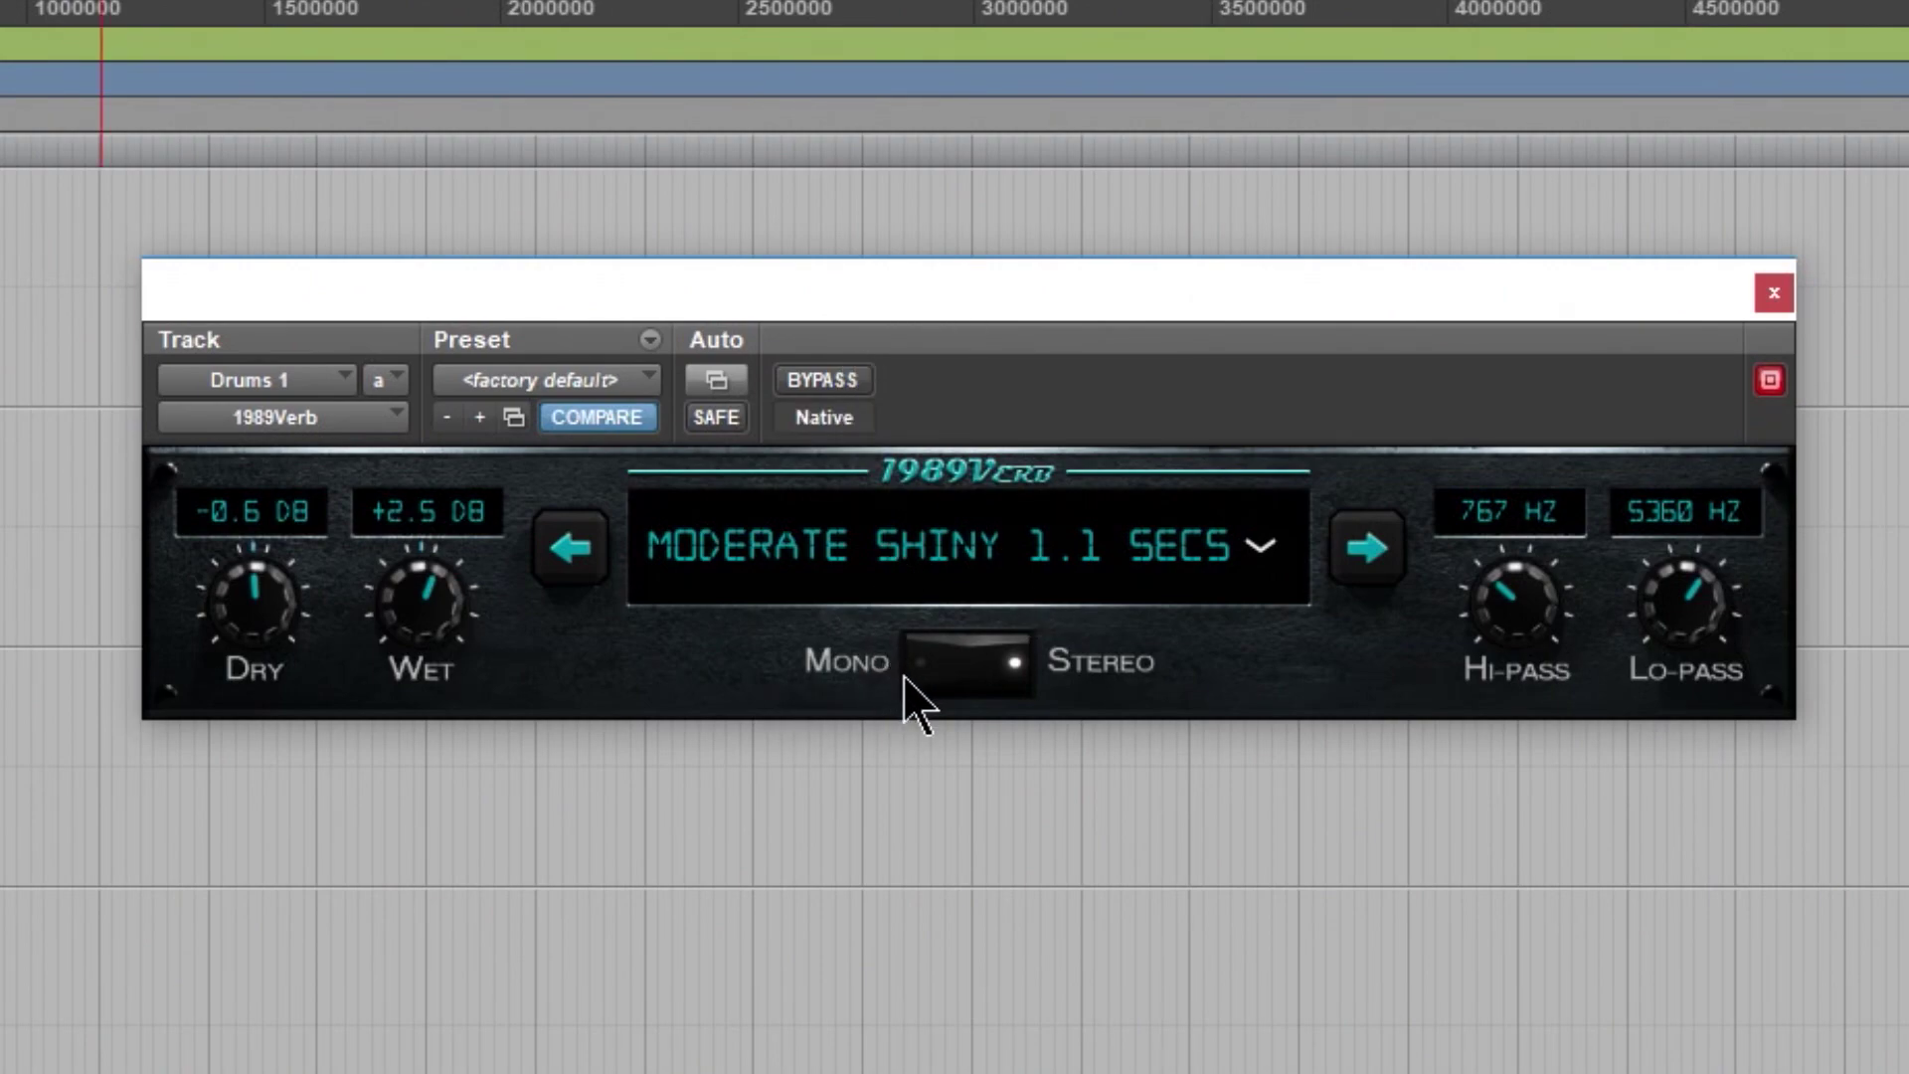
{"action": "left_click_drag", "start_coordinate": [1547, 631], "coordinate": [1576, 708]}
{"action": "left_click_drag", "start_coordinate": [1649, 618], "coordinate": [1642, 385]}
{"action": "left_click_drag", "start_coordinate": [1552, 601], "coordinate": [1422, 657]}
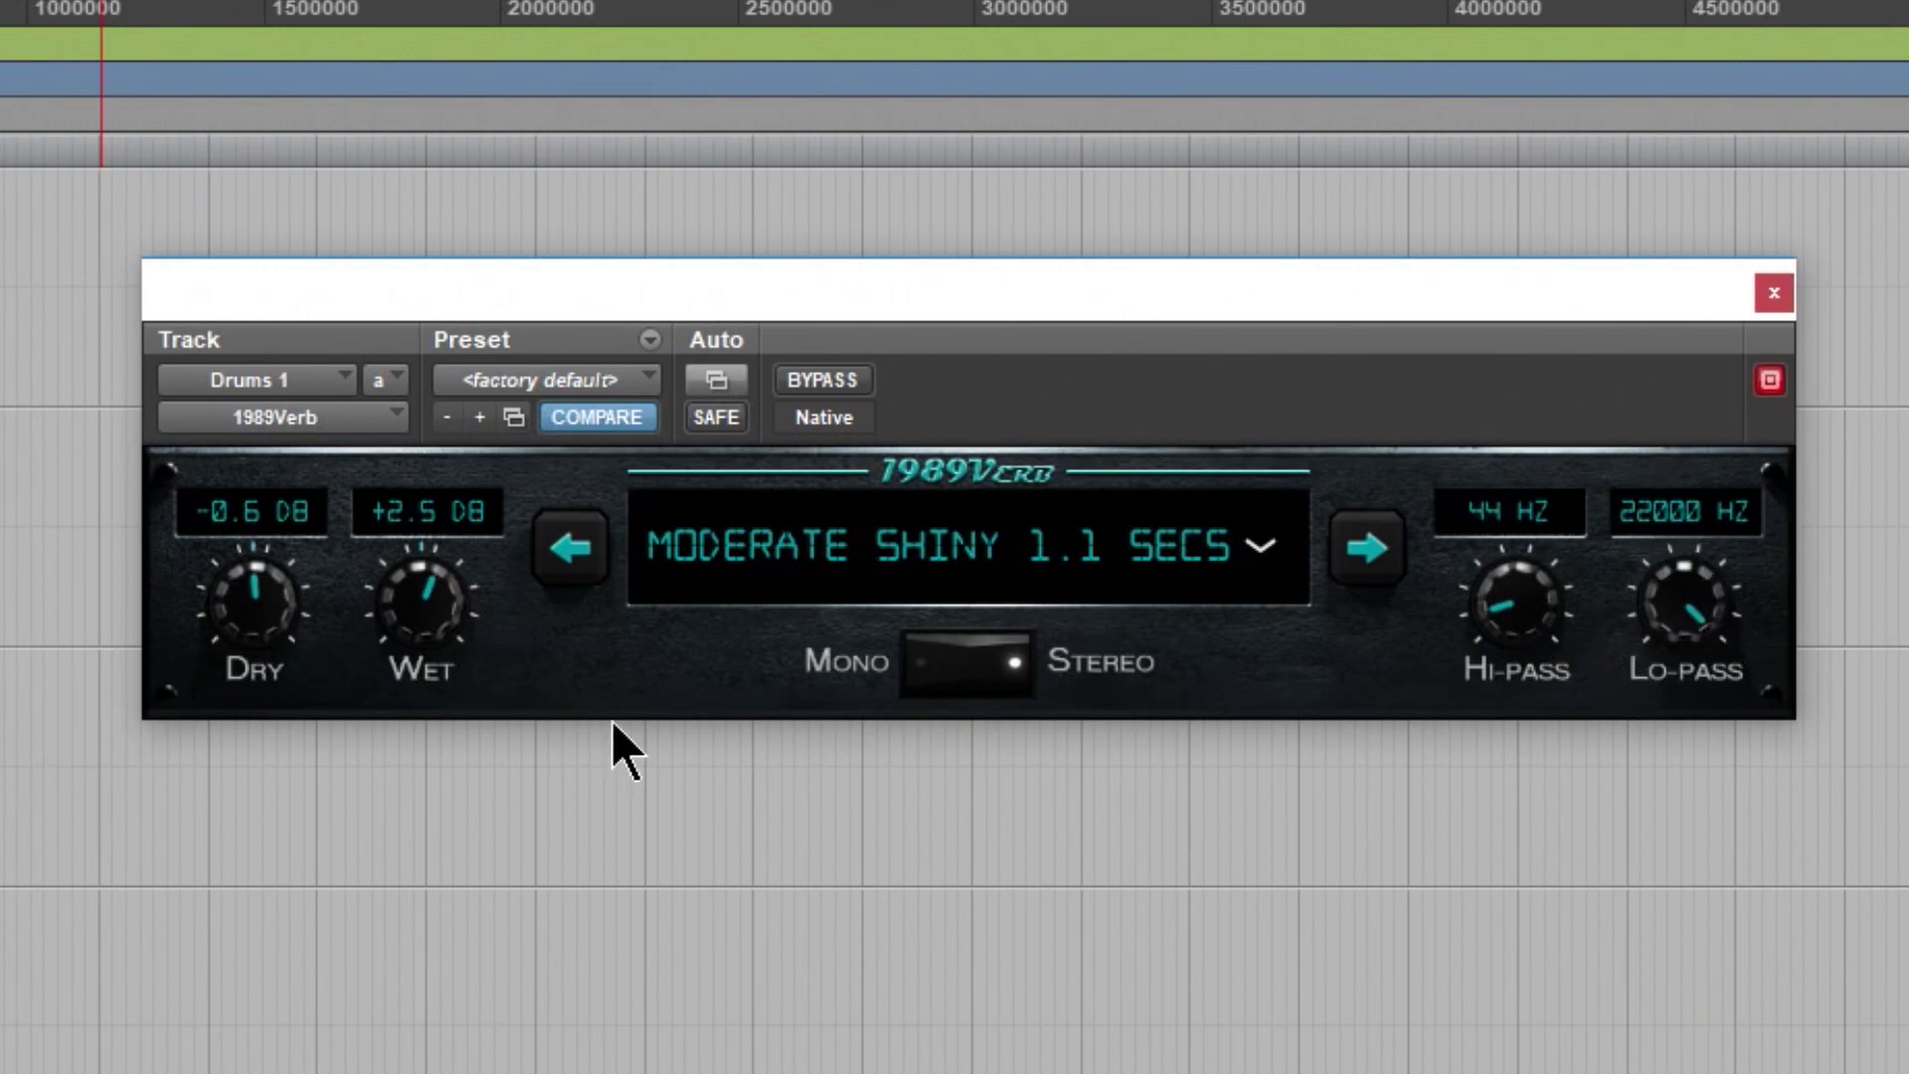
Step: Toggle the reverb between Mono and Stereo, leave it on Mono, and set the Wet level to +5.1 dB
{"action": "left_click", "coordinate": [930, 671]}
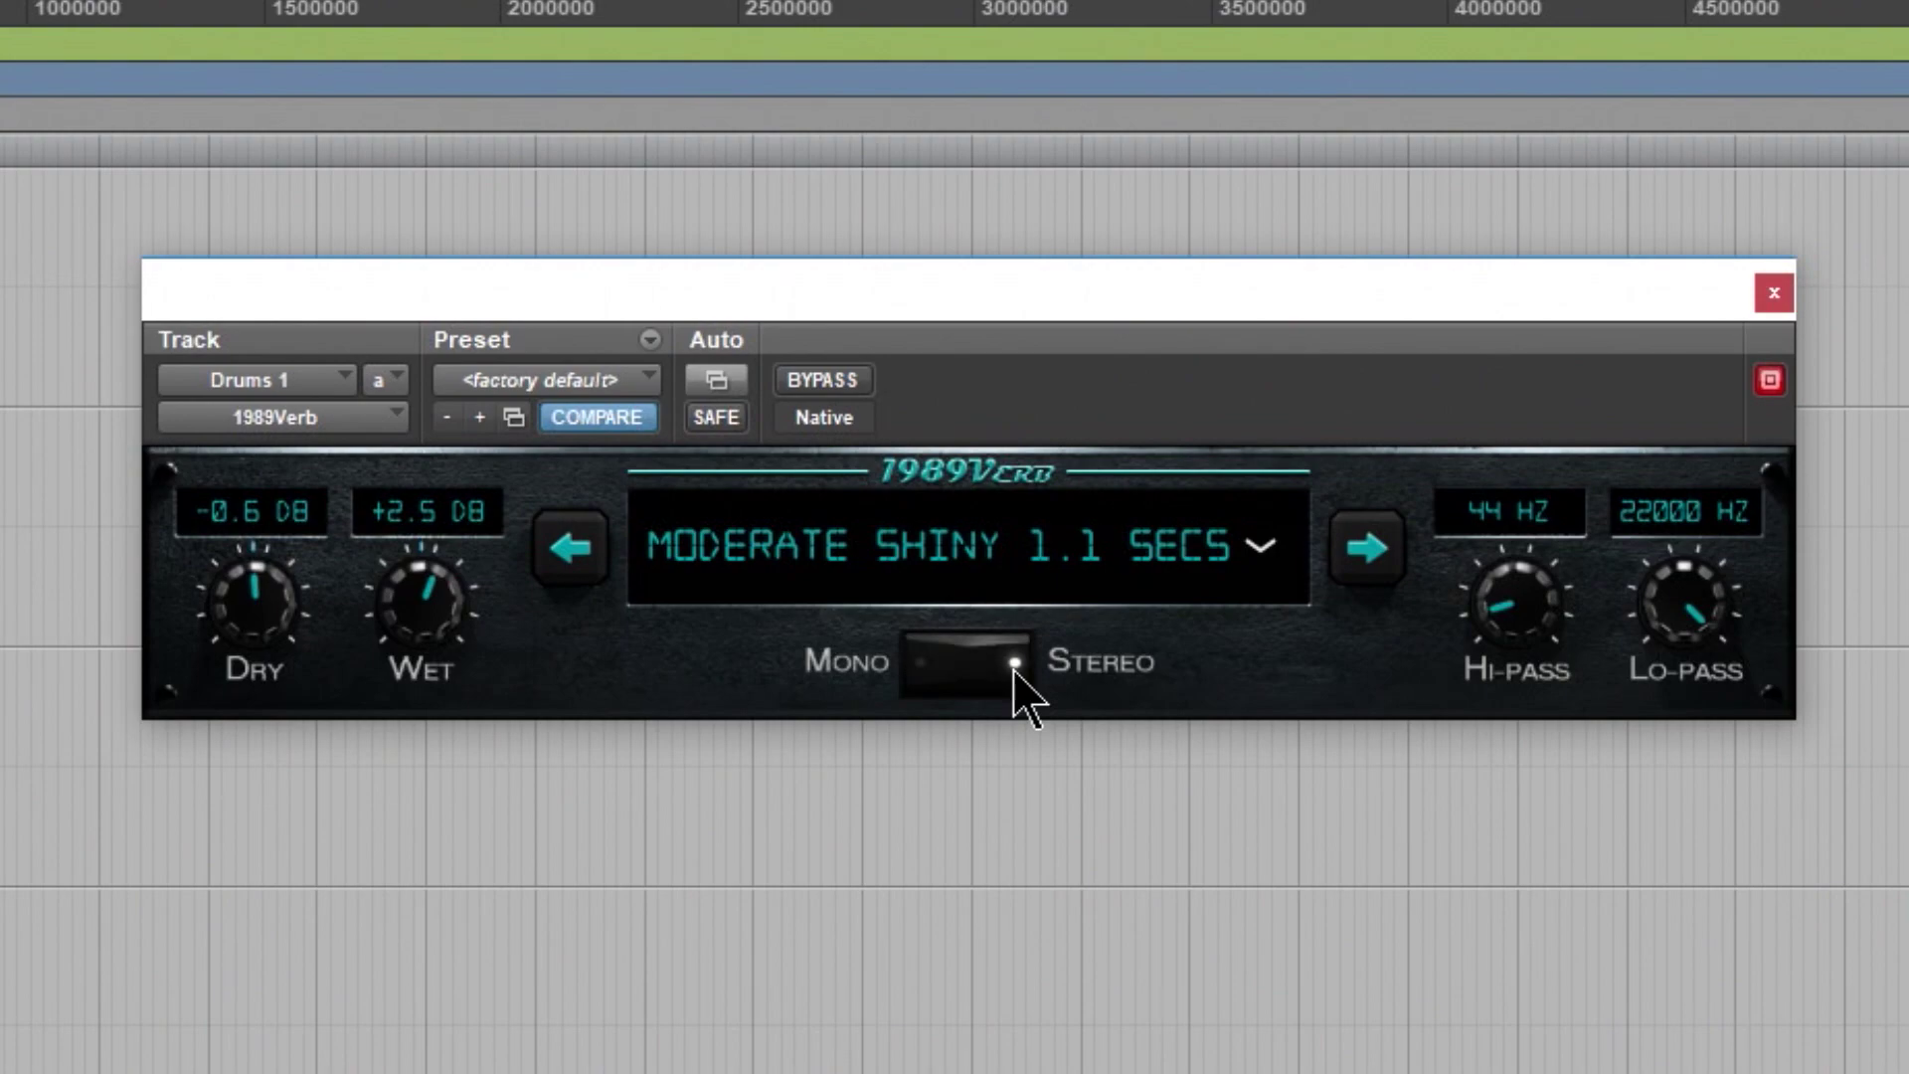
{"action": "left_click", "coordinate": [917, 680]}
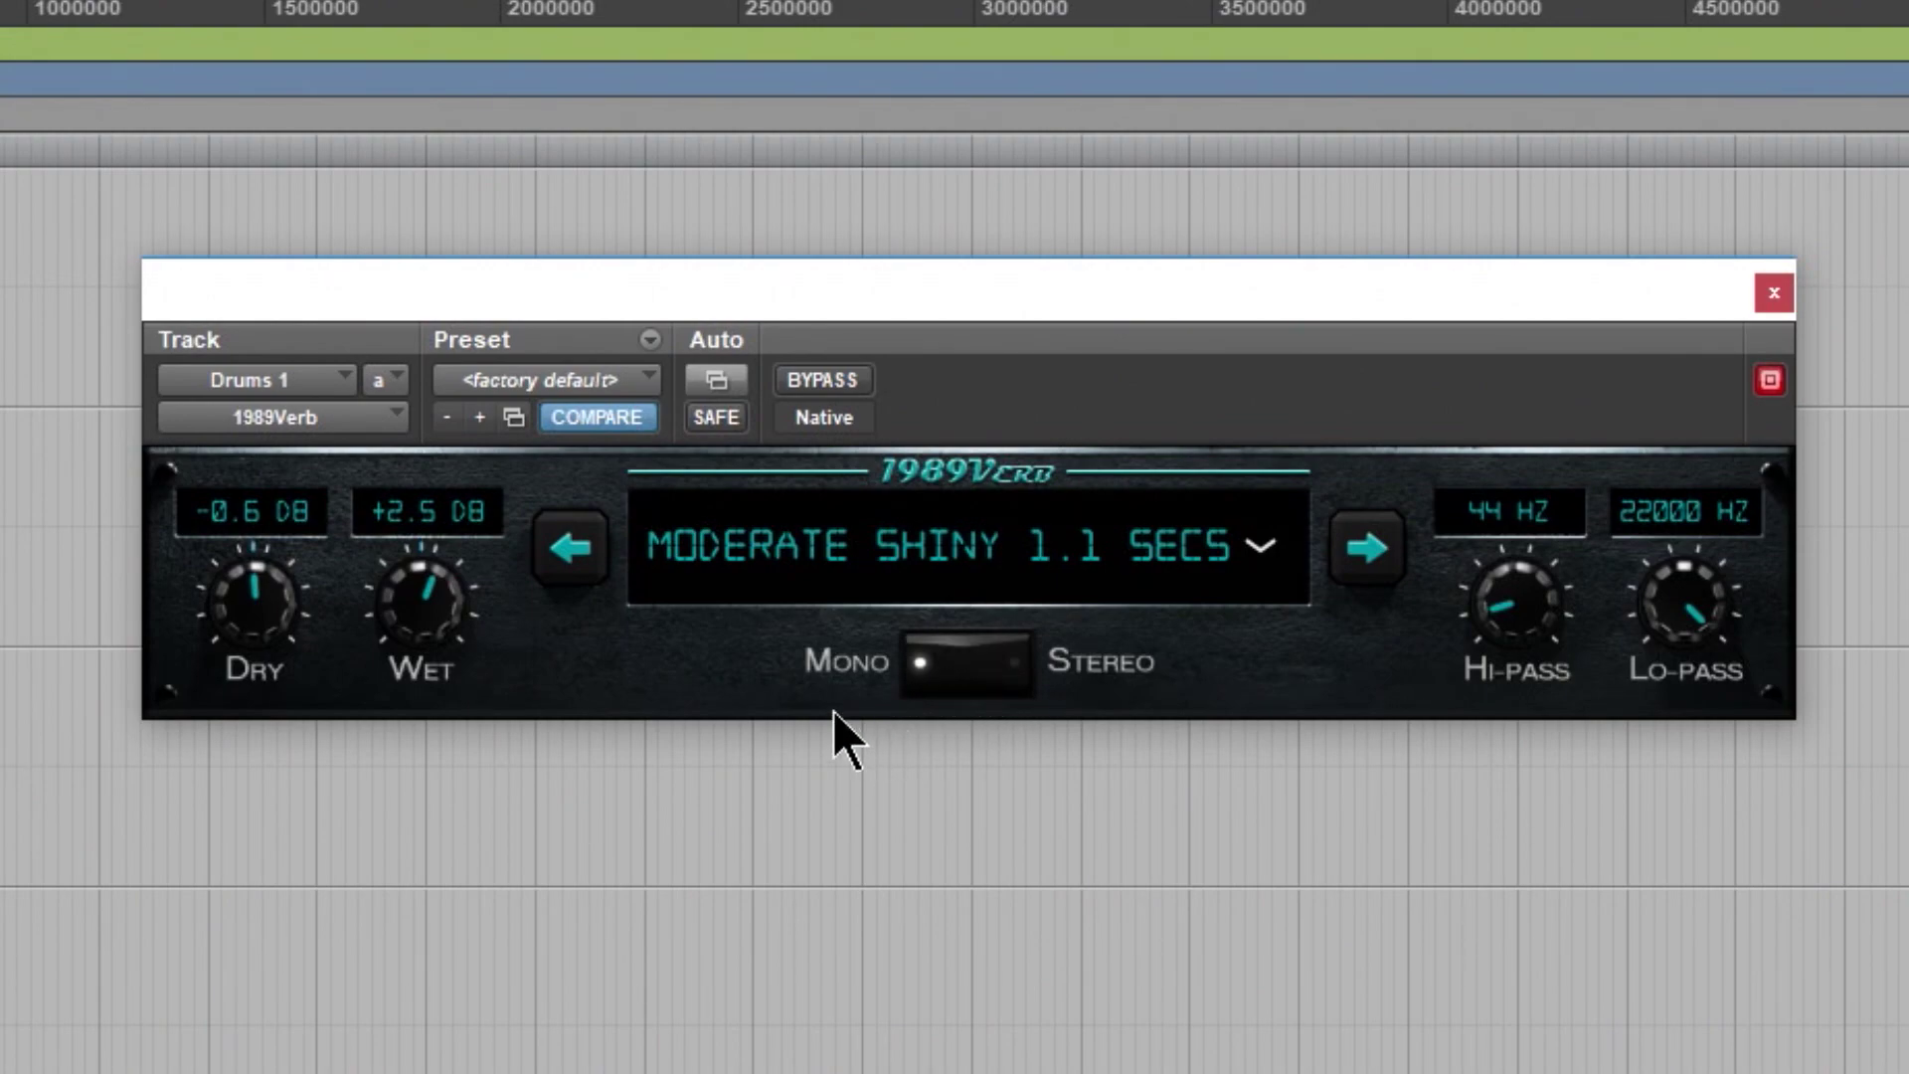
{"action": "left_click_drag", "start_coordinate": [410, 669], "coordinate": [412, 585]}
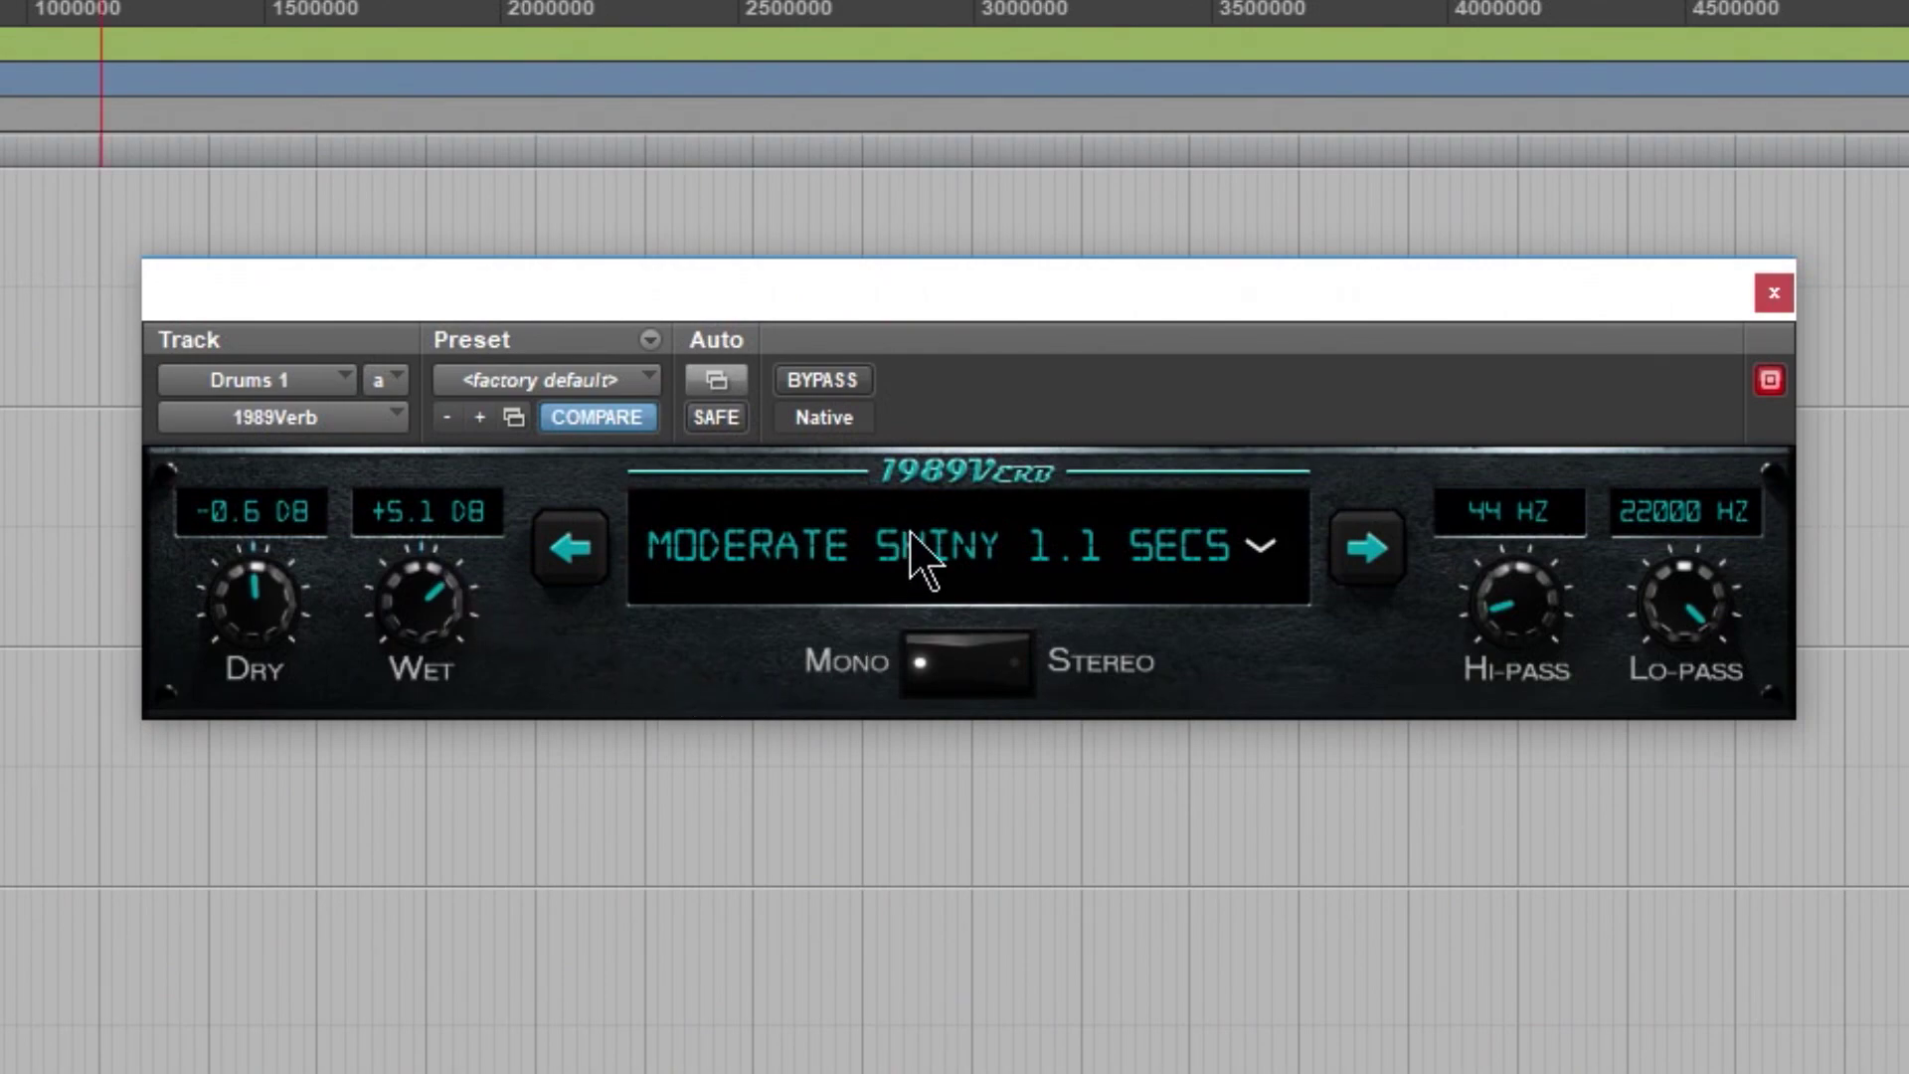
Step: Change the Drums 1 reverb program to Backwards 500 Msecs
{"action": "left_click", "coordinate": [915, 582]}
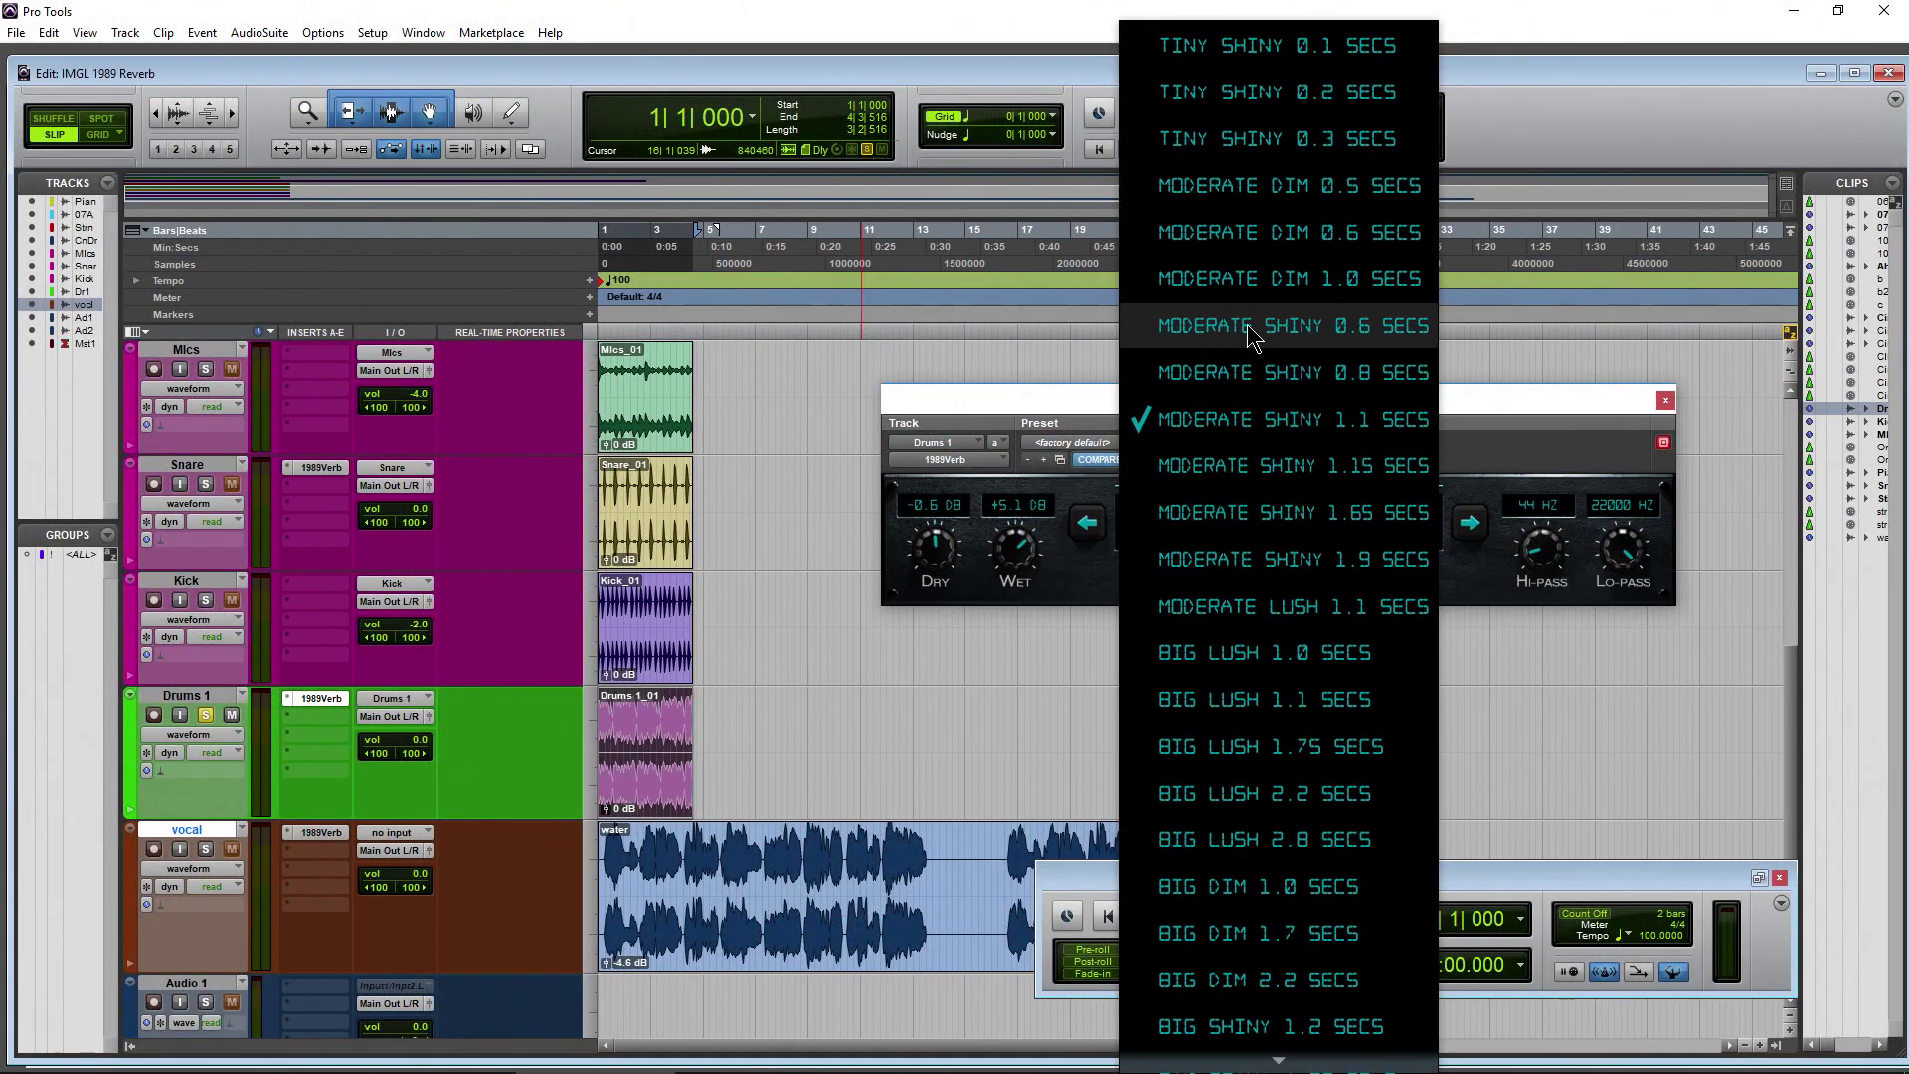
{"action": "scroll", "coordinate": [1242, 236], "scroll_direction": "down", "scroll_amount": 1}
{"action": "scroll", "coordinate": [1253, 417], "scroll_direction": "down", "scroll_amount": 10}
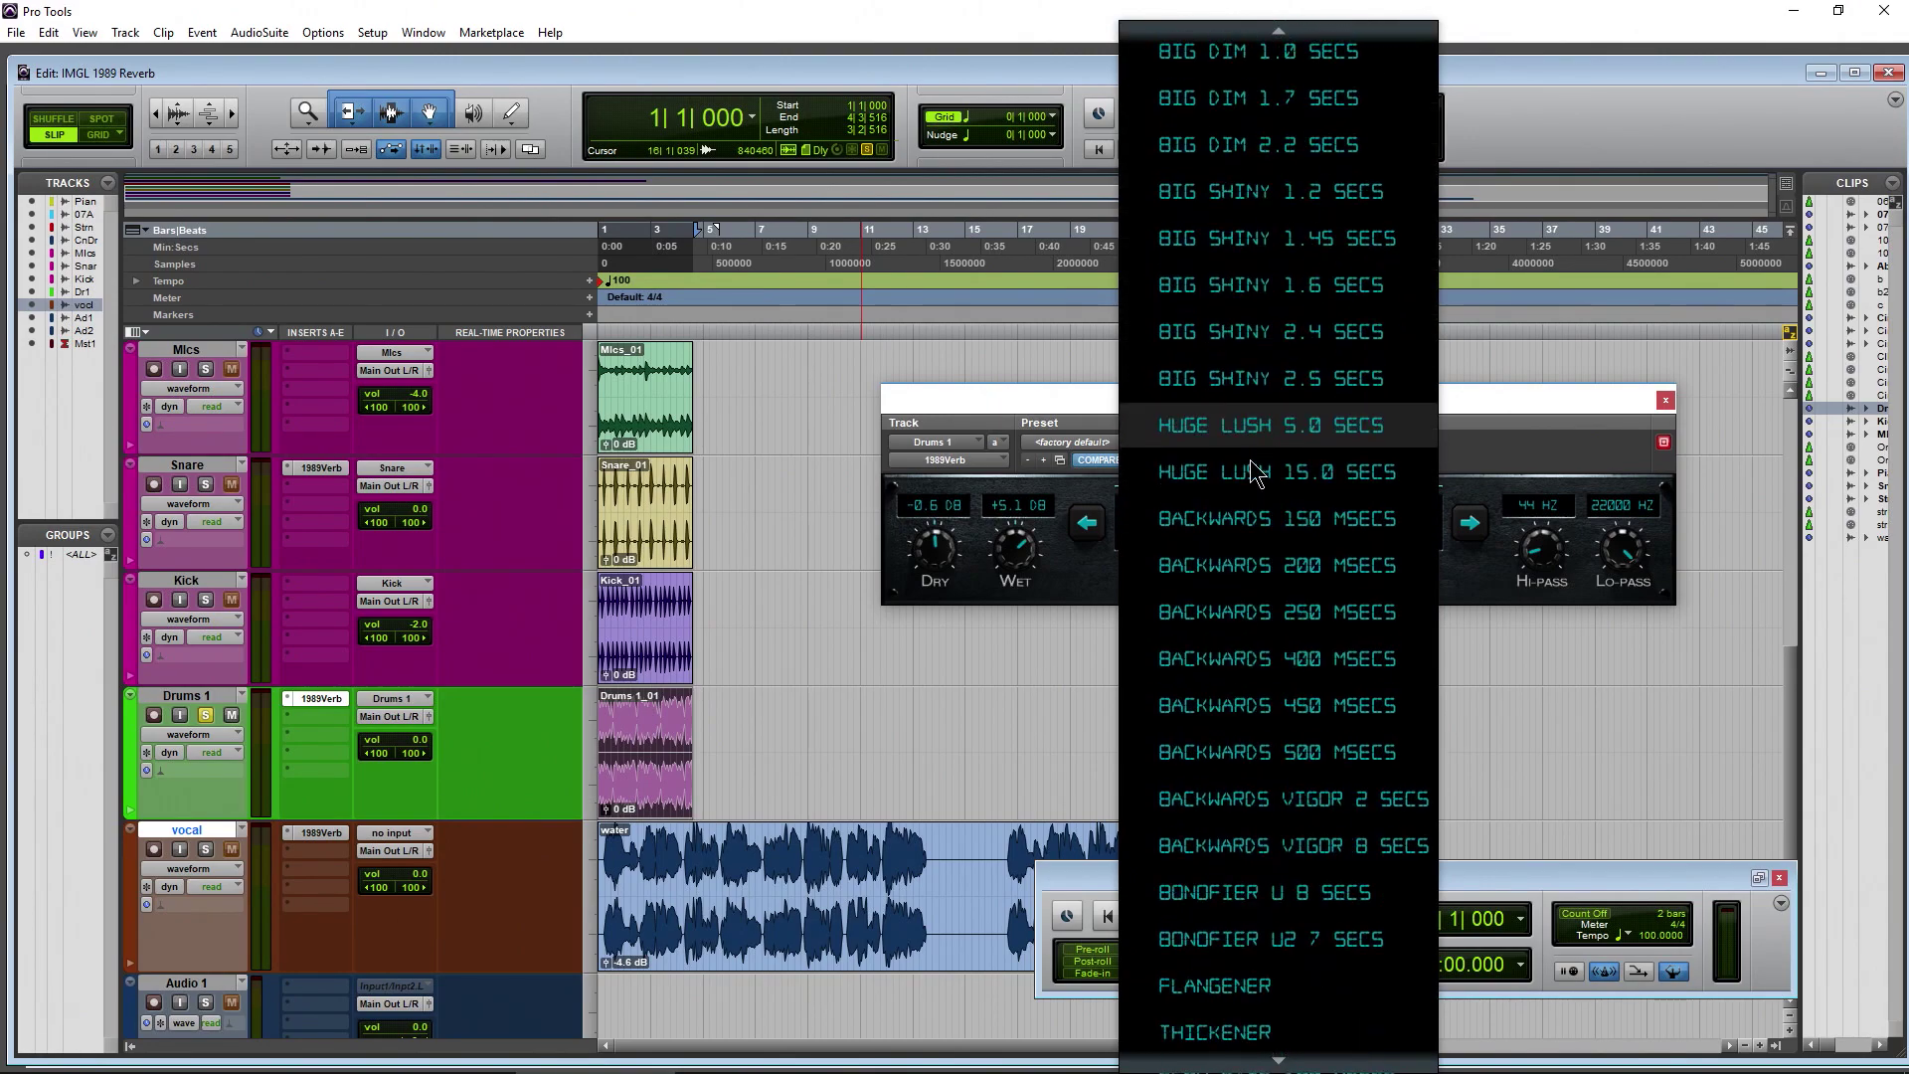
{"action": "left_click", "coordinate": [1203, 547]}
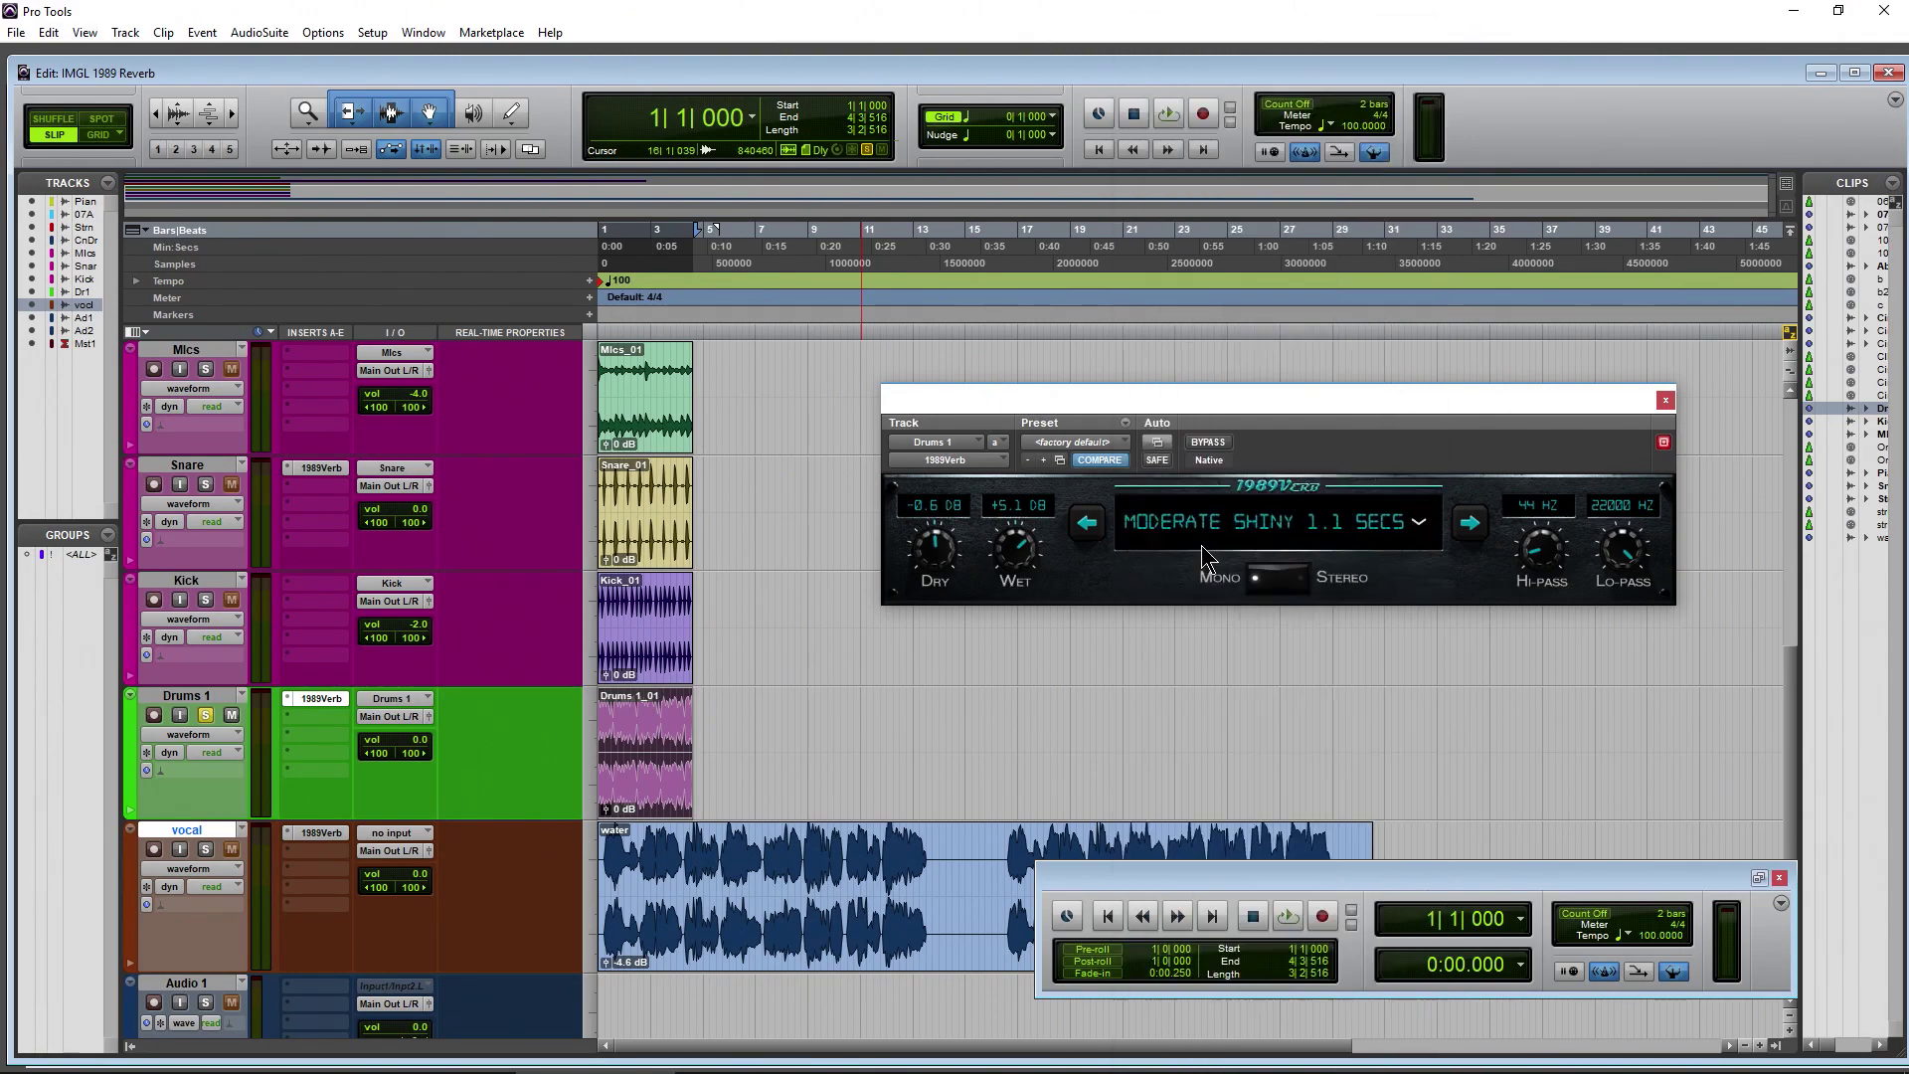
Step: Audition the drums with the reverb's Dry level at -2.4 dB and Wet level at +3.8 dB, and stop playback
{"action": "key", "text": "space"}
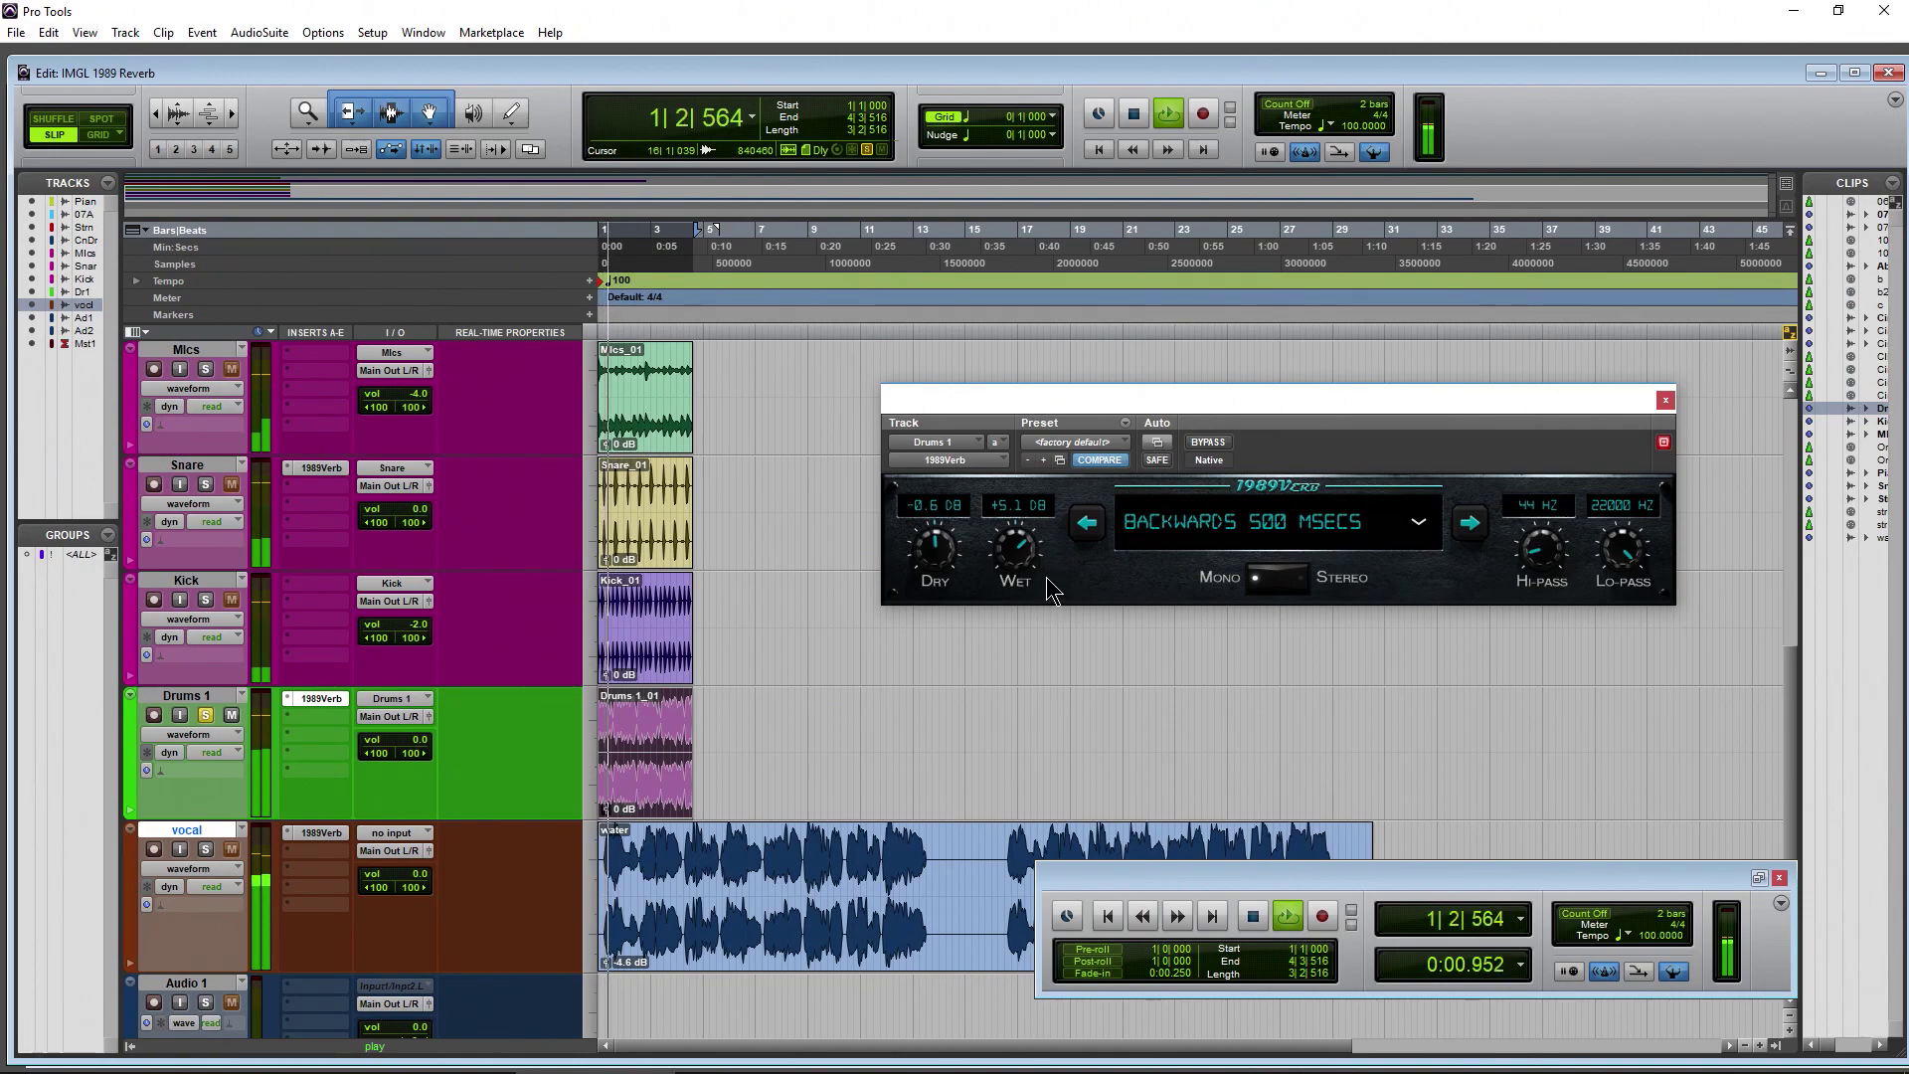
{"action": "left_click_drag", "start_coordinate": [935, 547], "coordinate": [909, 694]}
{"action": "left_click_drag", "start_coordinate": [1016, 547], "coordinate": [929, 443]}
{"action": "key", "text": "space"}
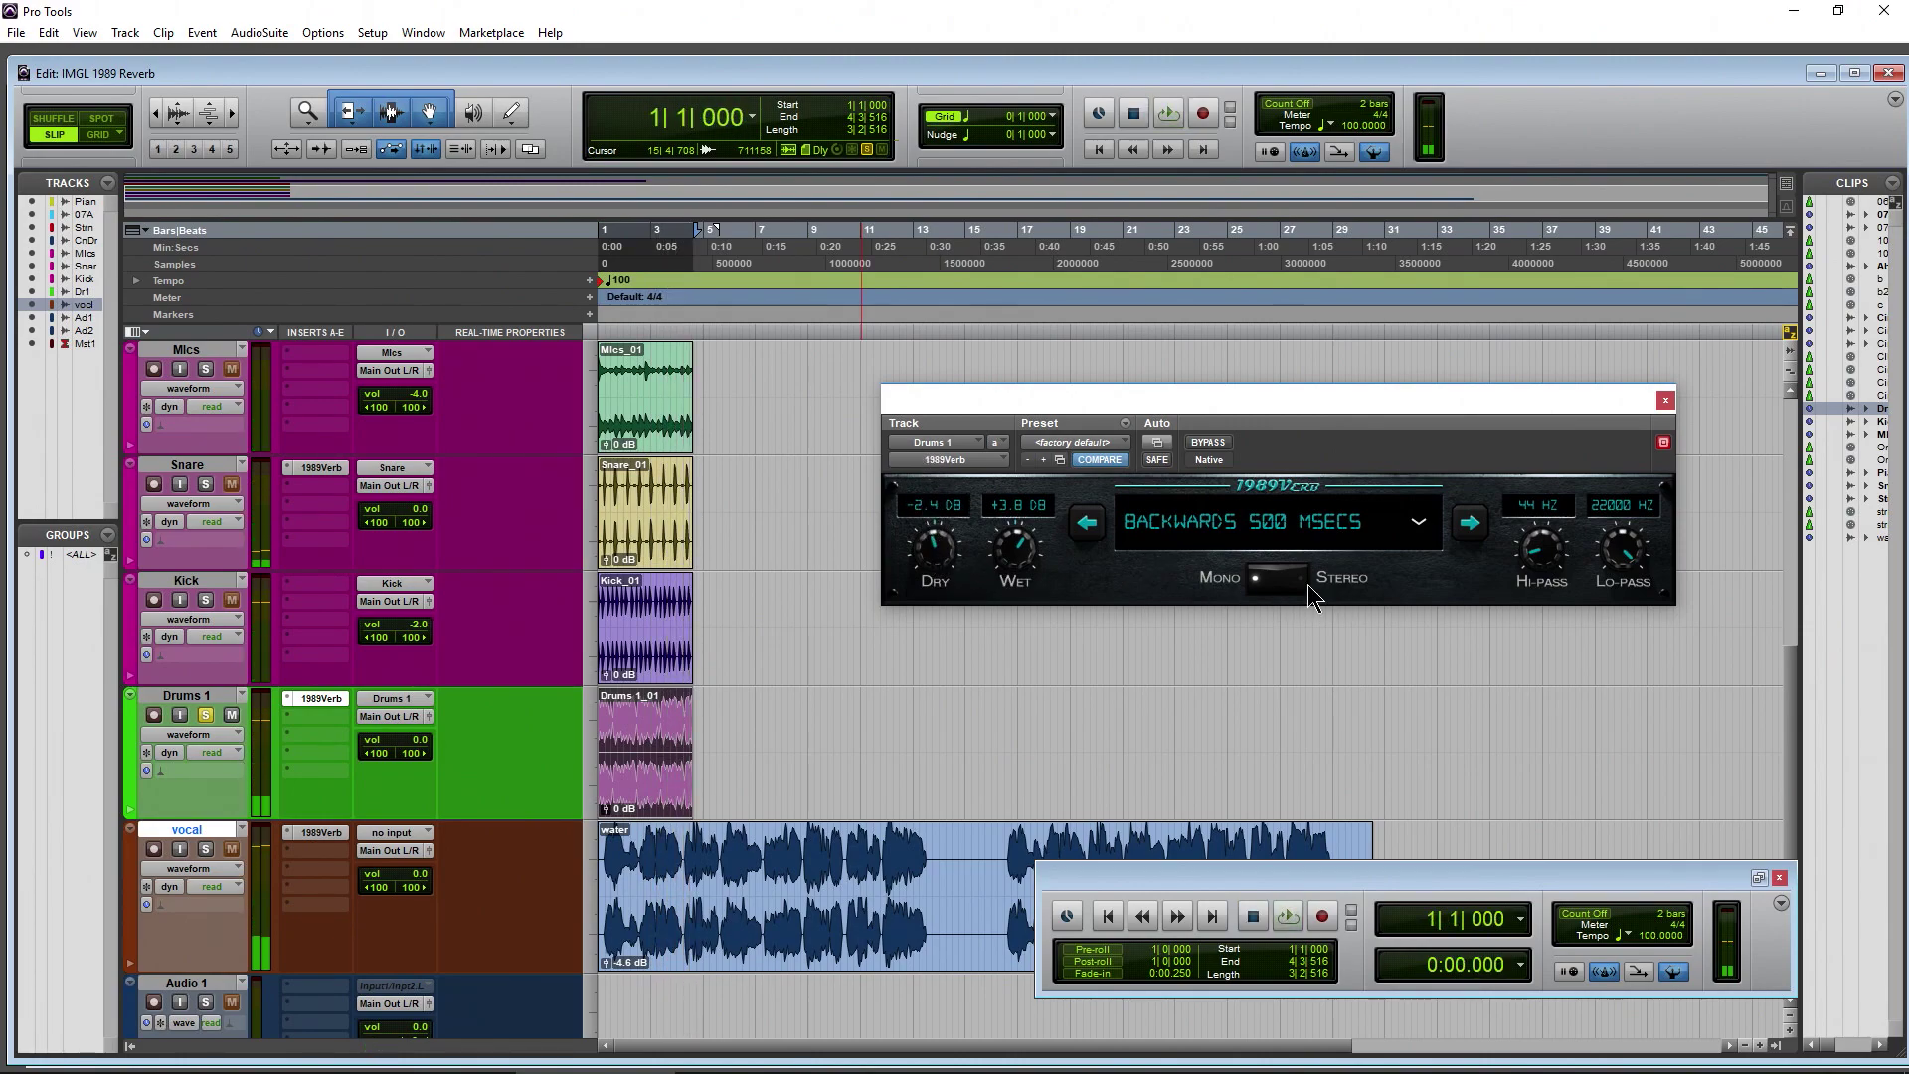
Step: Browse the gate, delay and other reverb programs, keep Backwards 500 Msecs, and switch the reverb to Stereo
{"action": "left_click", "coordinate": [1291, 532]}
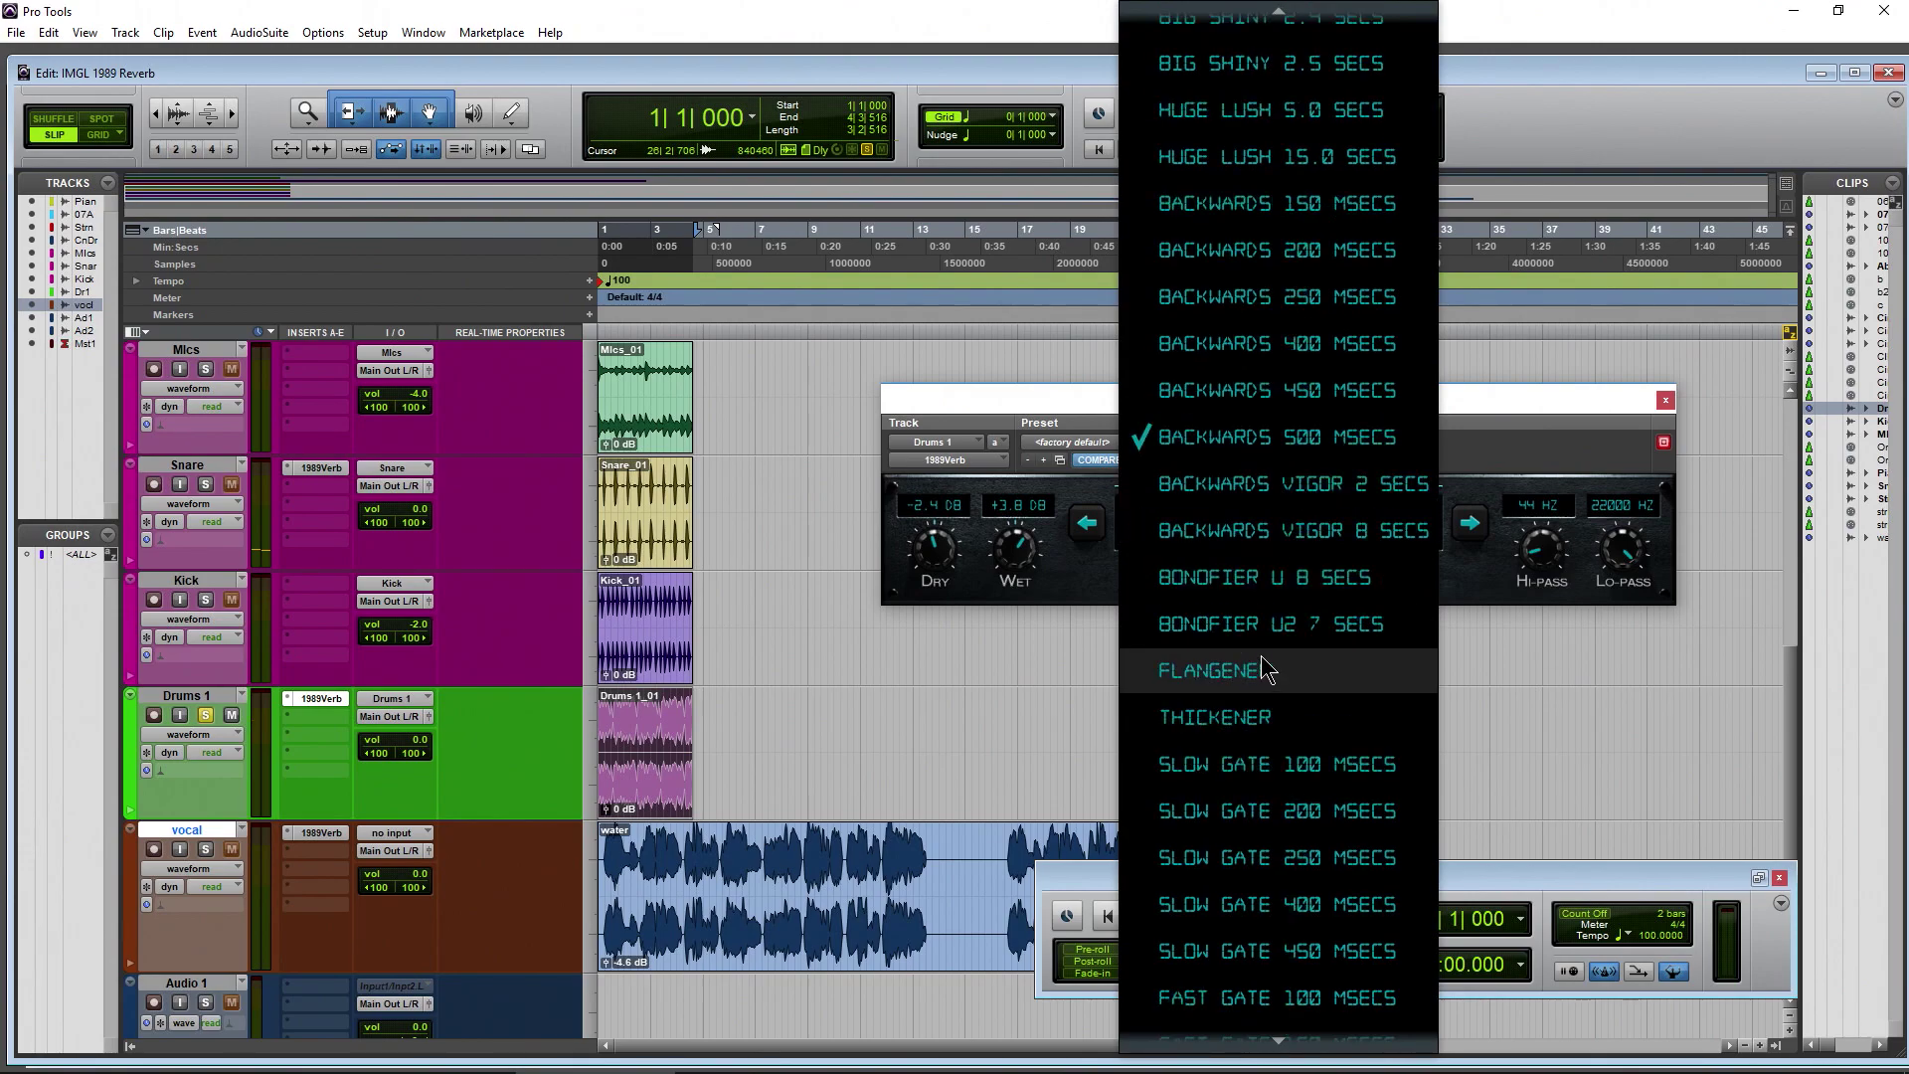
{"action": "scroll", "coordinate": [1293, 621], "scroll_direction": "down", "scroll_amount": 5}
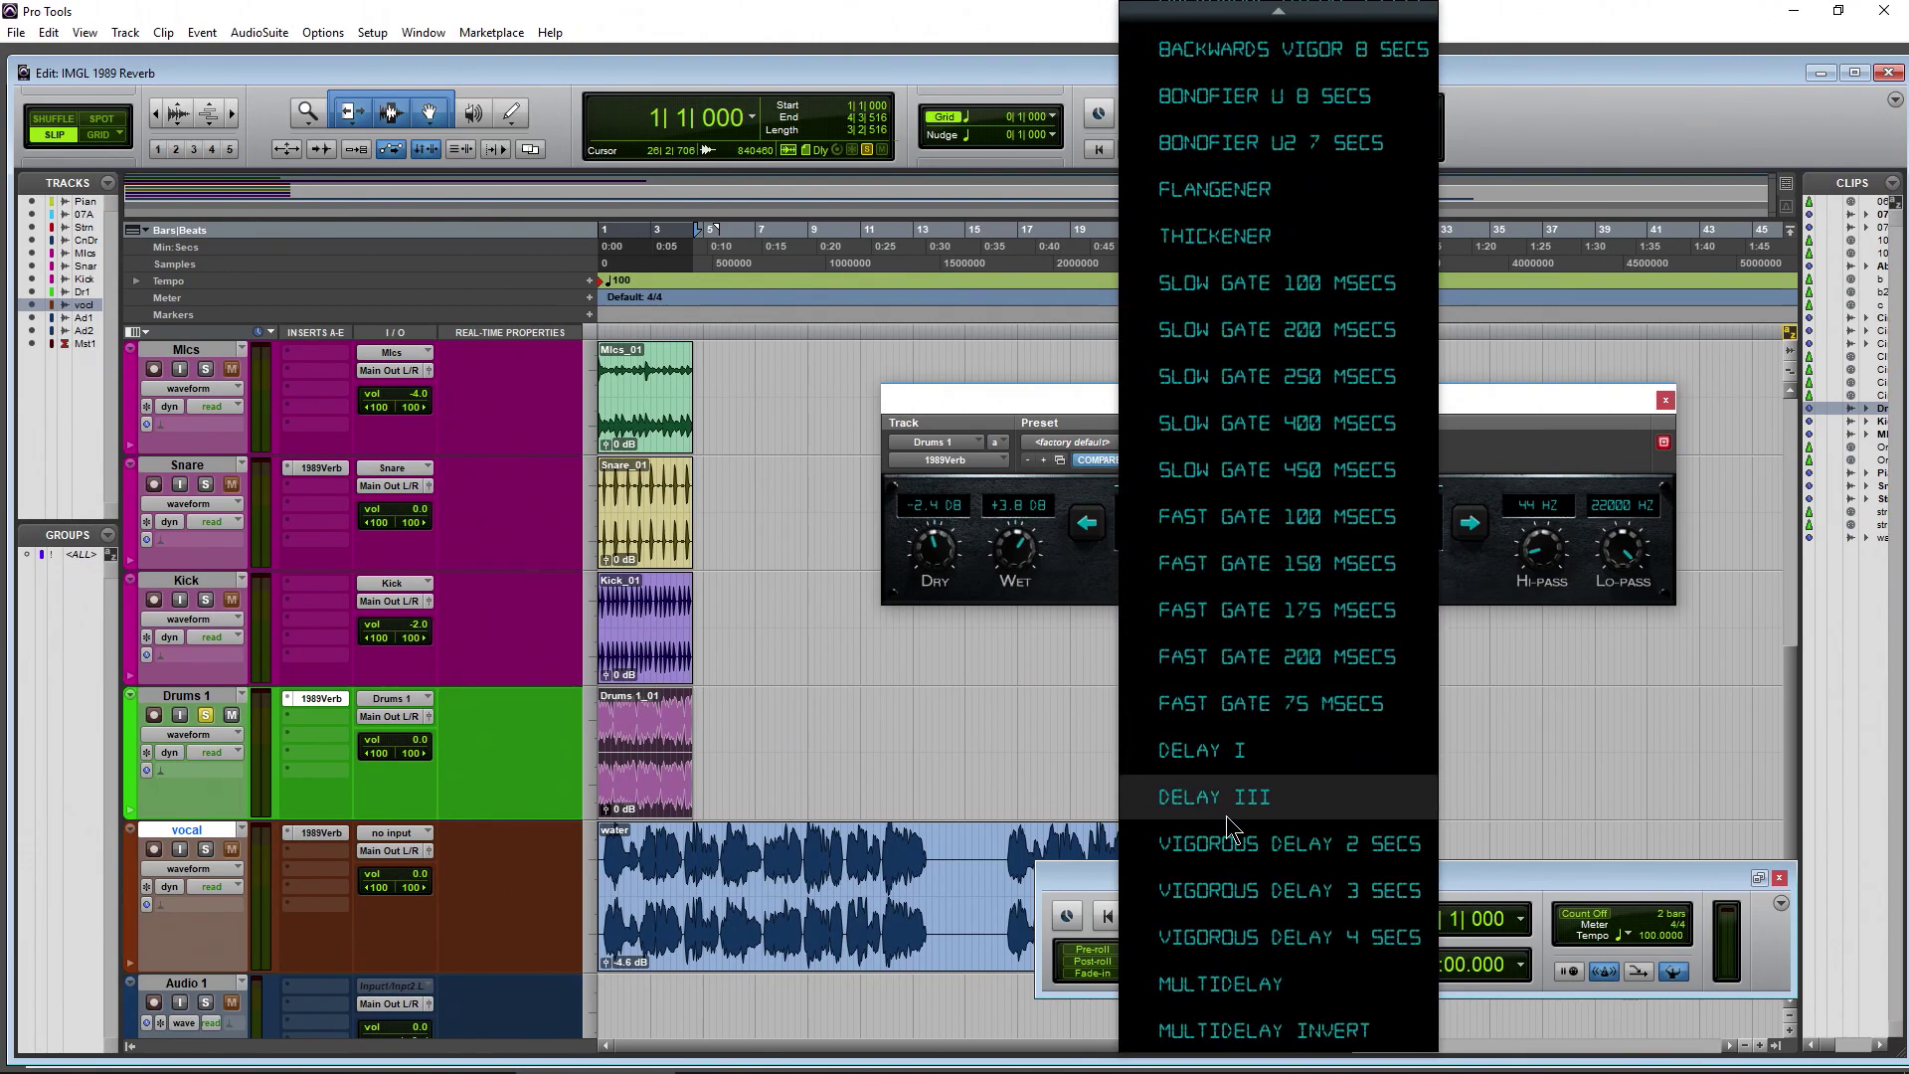
{"action": "scroll", "coordinate": [1293, 844], "scroll_direction": "up", "scroll_amount": 9}
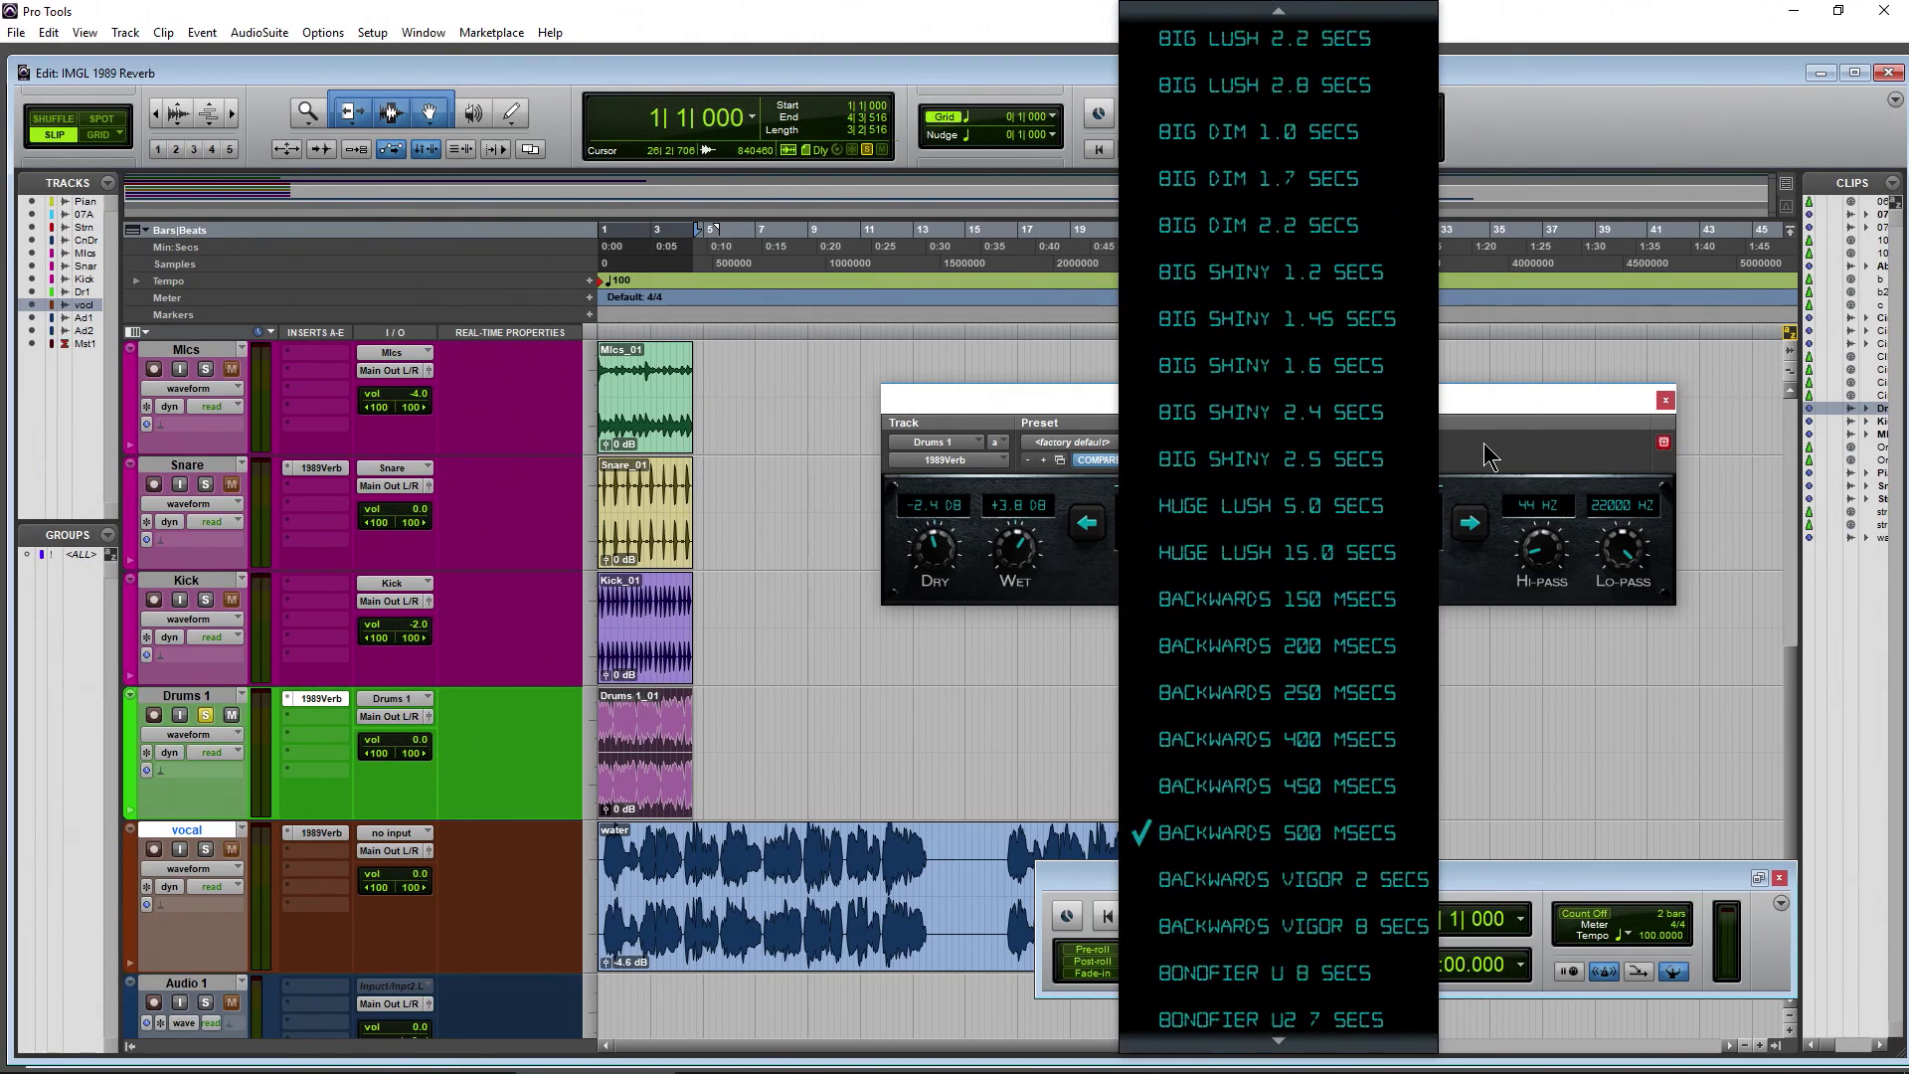
{"action": "left_click", "coordinate": [1079, 577]}
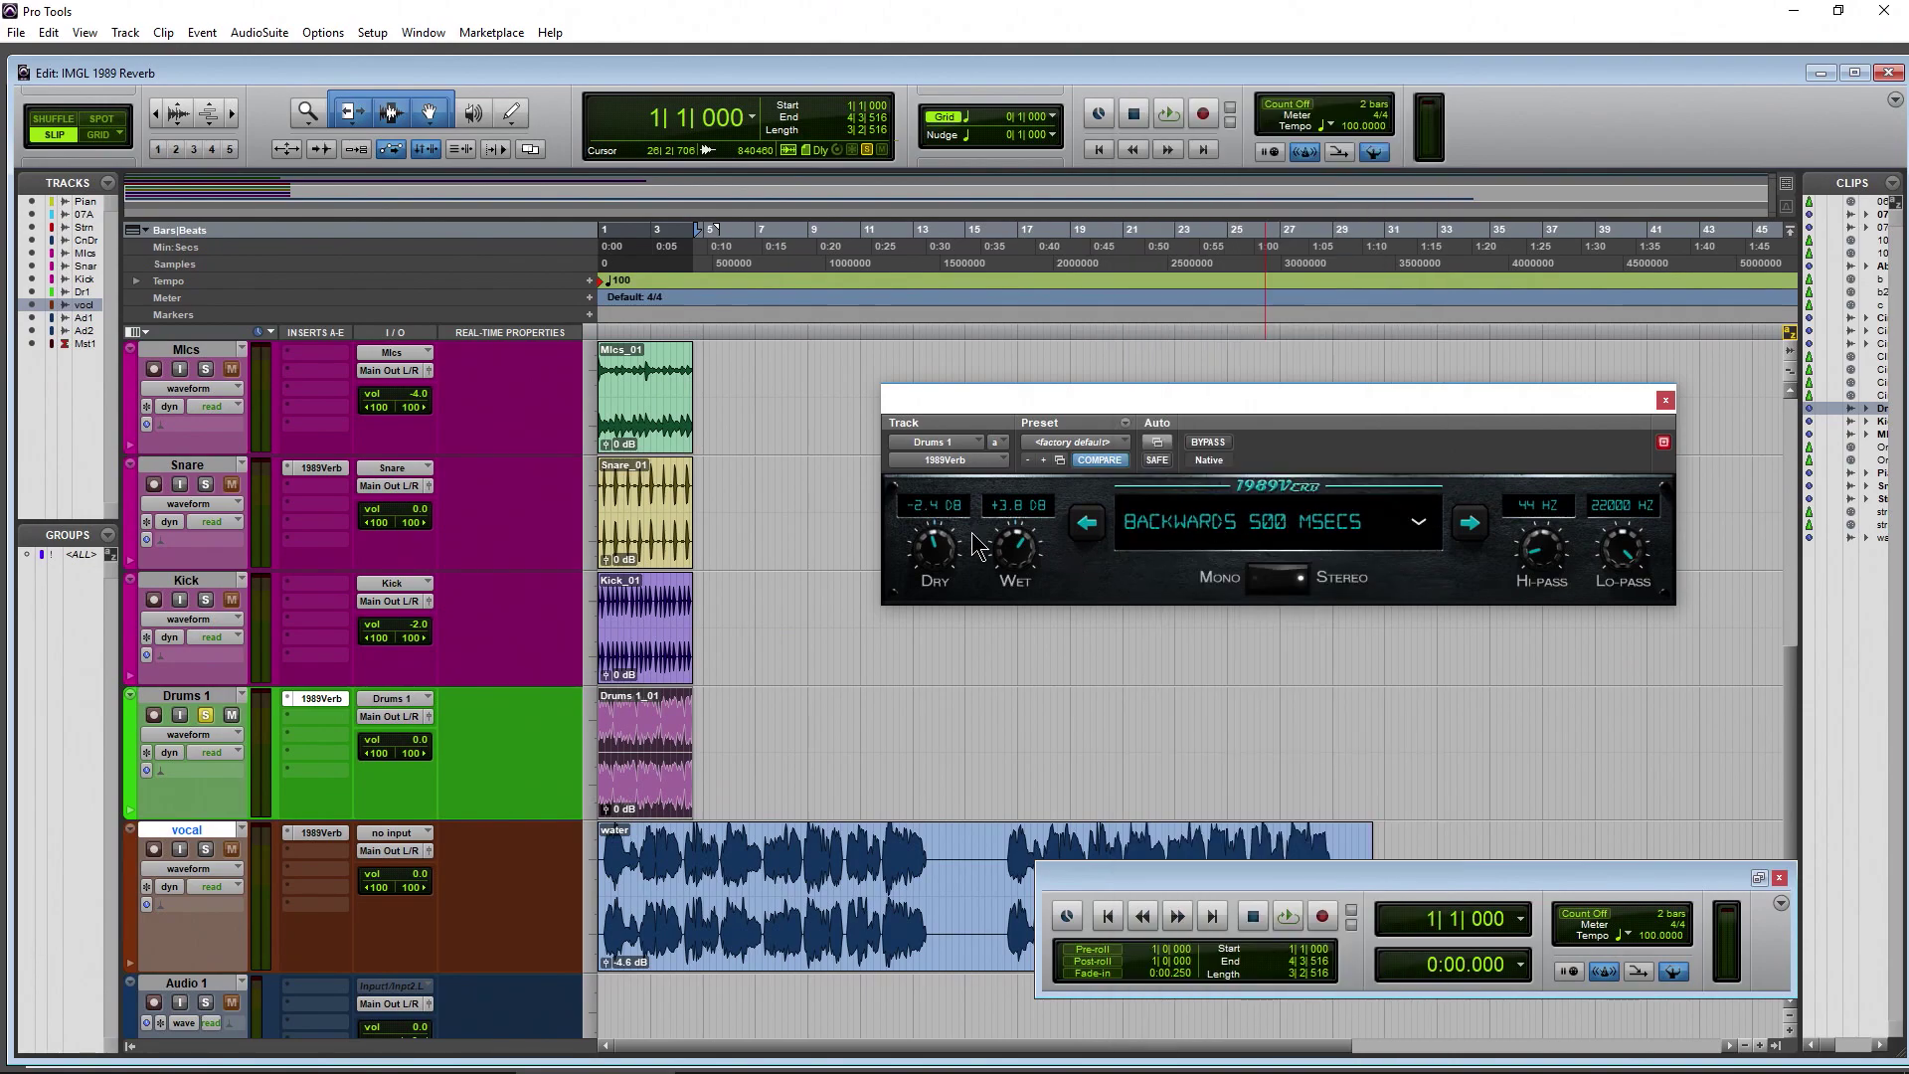
Step: Move the solo from Drums 1 to the Snare track and open the Snare's 1989Verb insert
{"action": "left_click", "coordinate": [205, 715]}
{"action": "left_click", "coordinate": [206, 485]}
{"action": "left_click", "coordinate": [306, 470]}
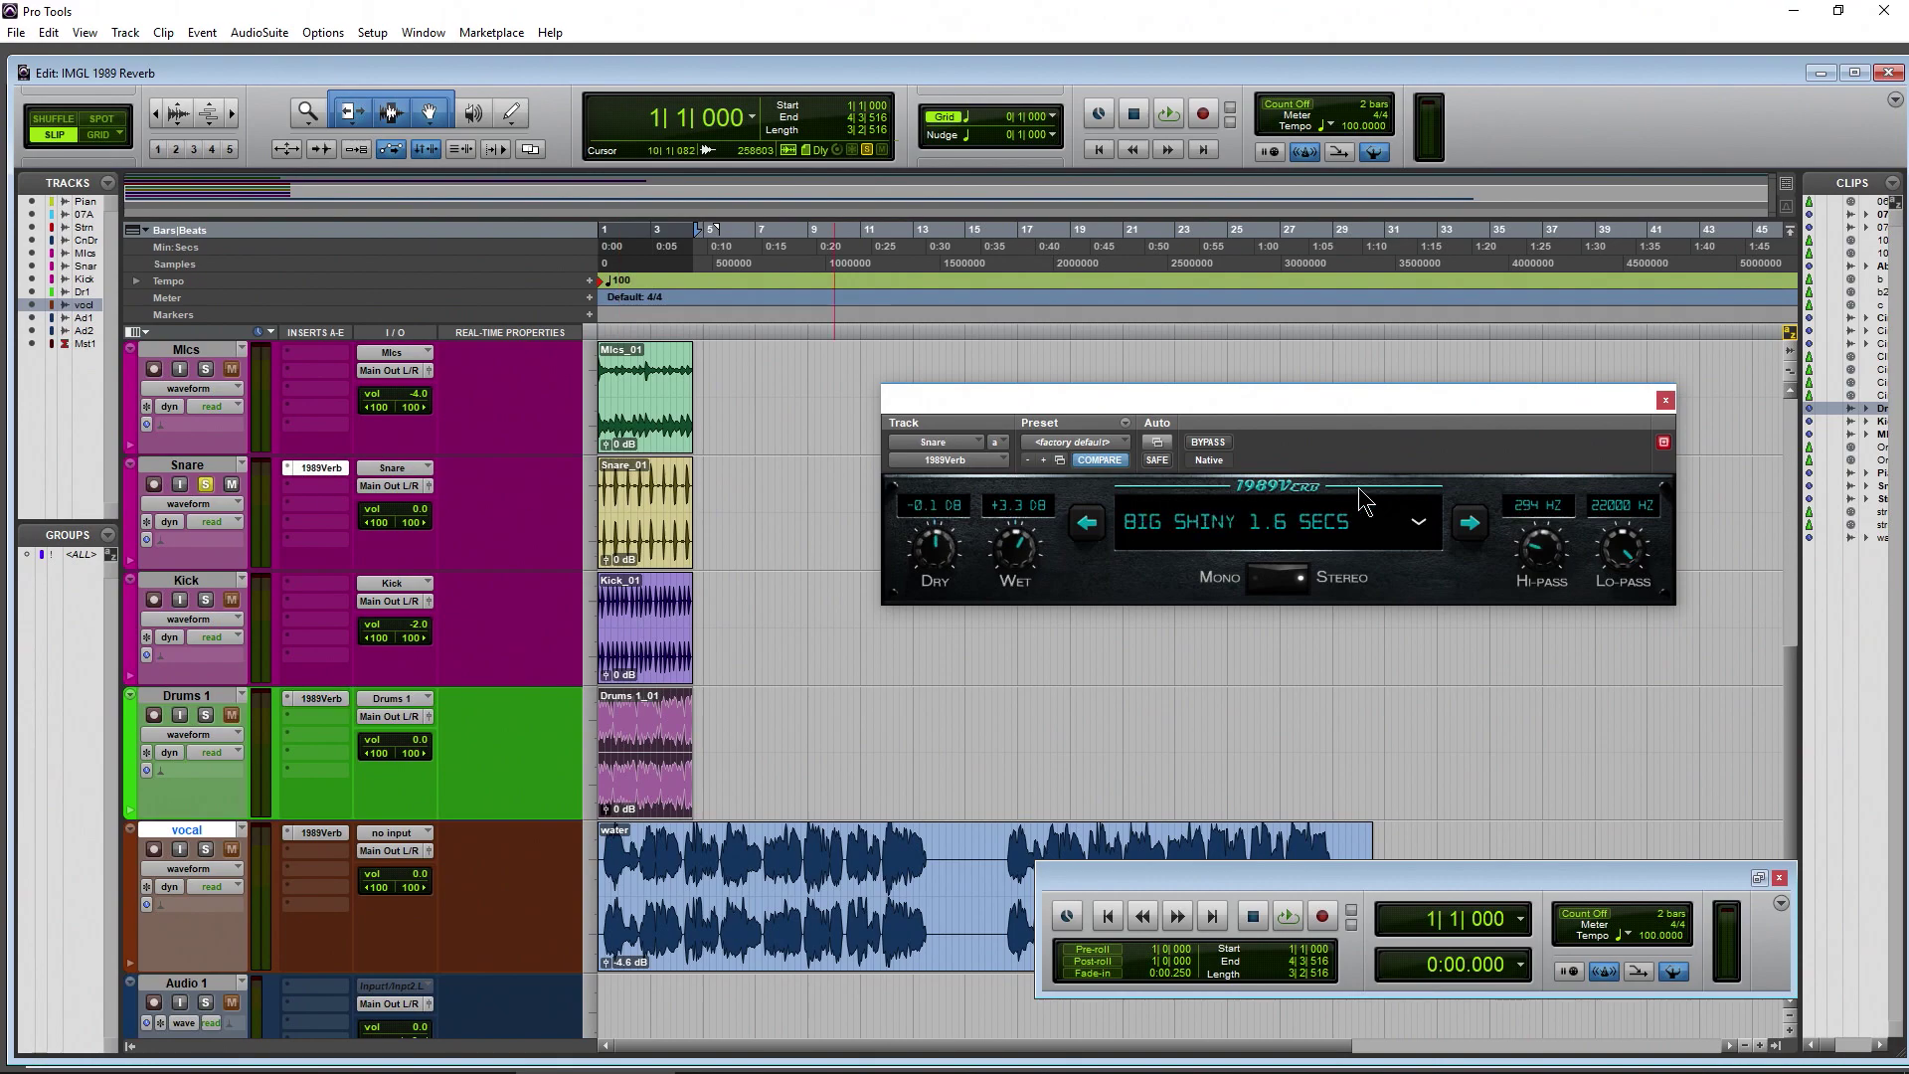
{"action": "left_click_drag", "start_coordinate": [1441, 411], "coordinate": [1442, 402]}
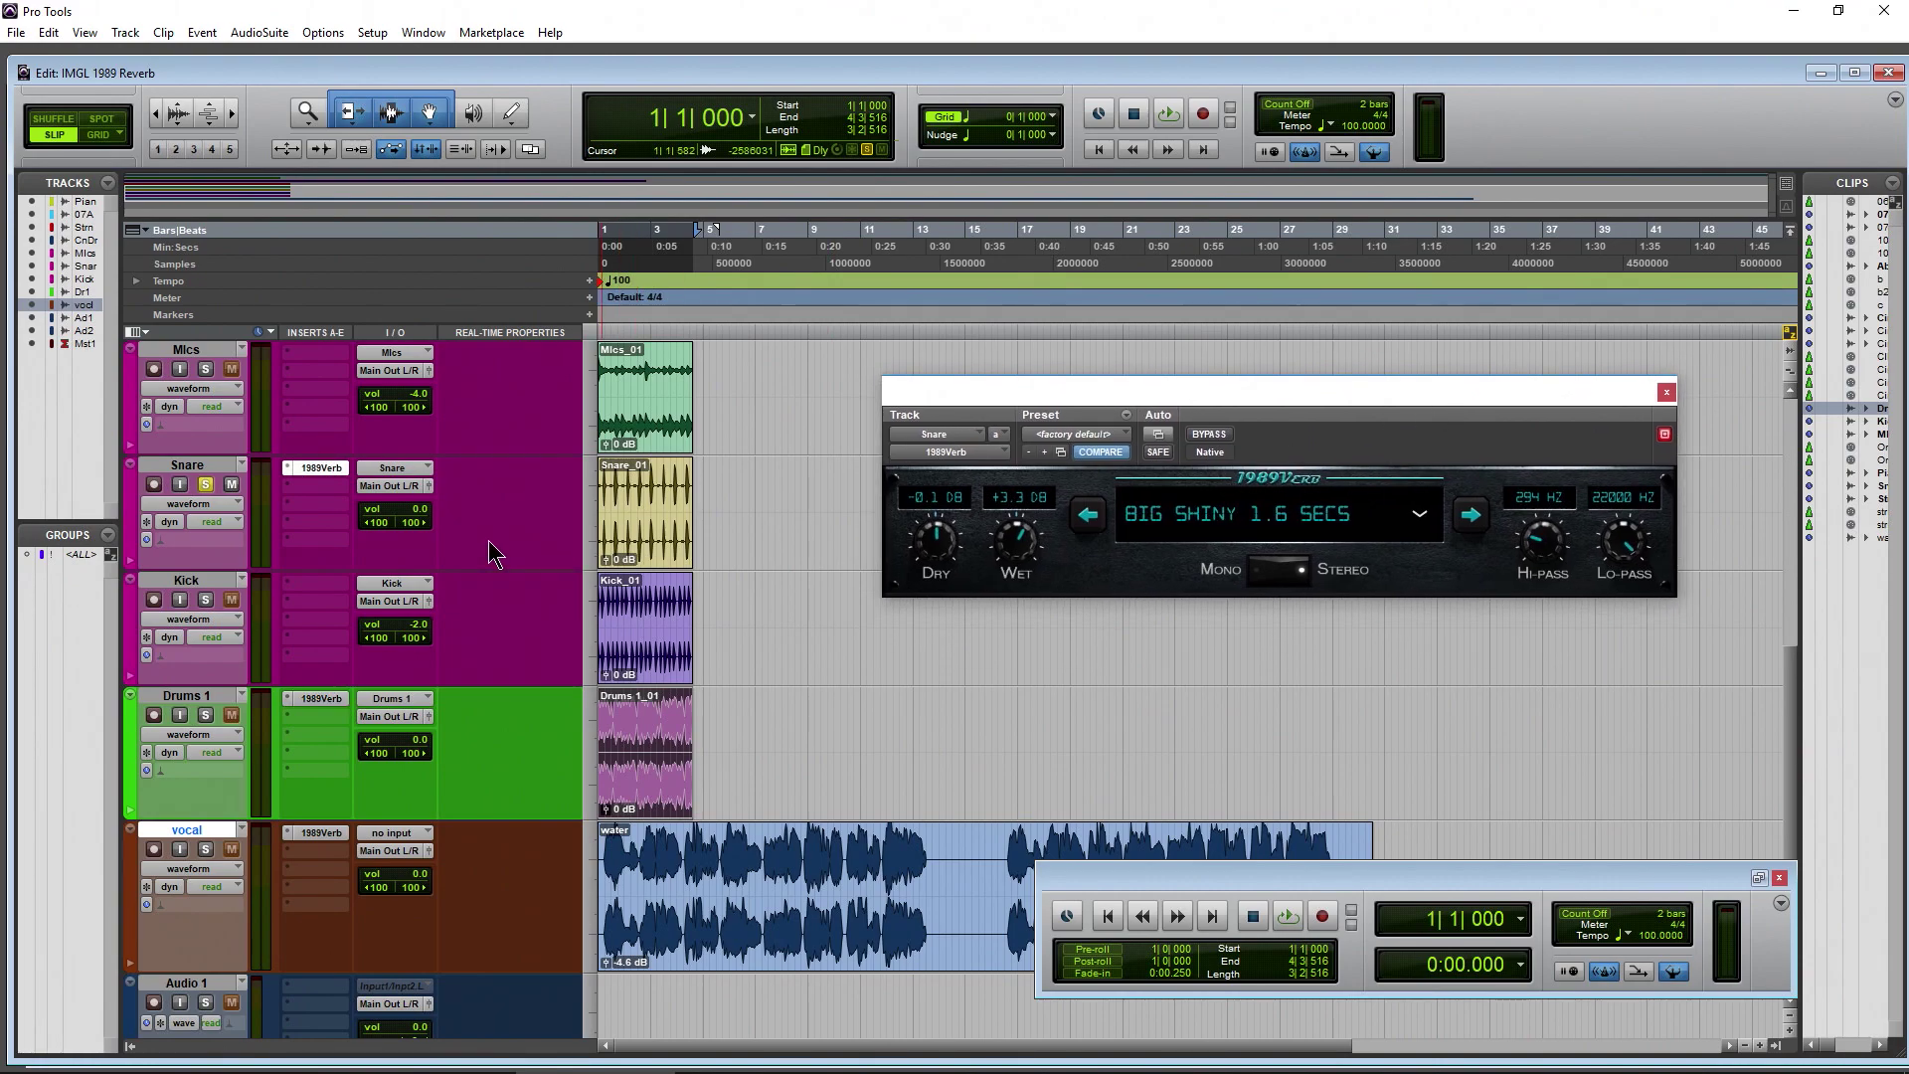
Step: Play the soloed snare and compare its reverb bypassed and active, and in Mono and Stereo
{"action": "key", "text": "space"}
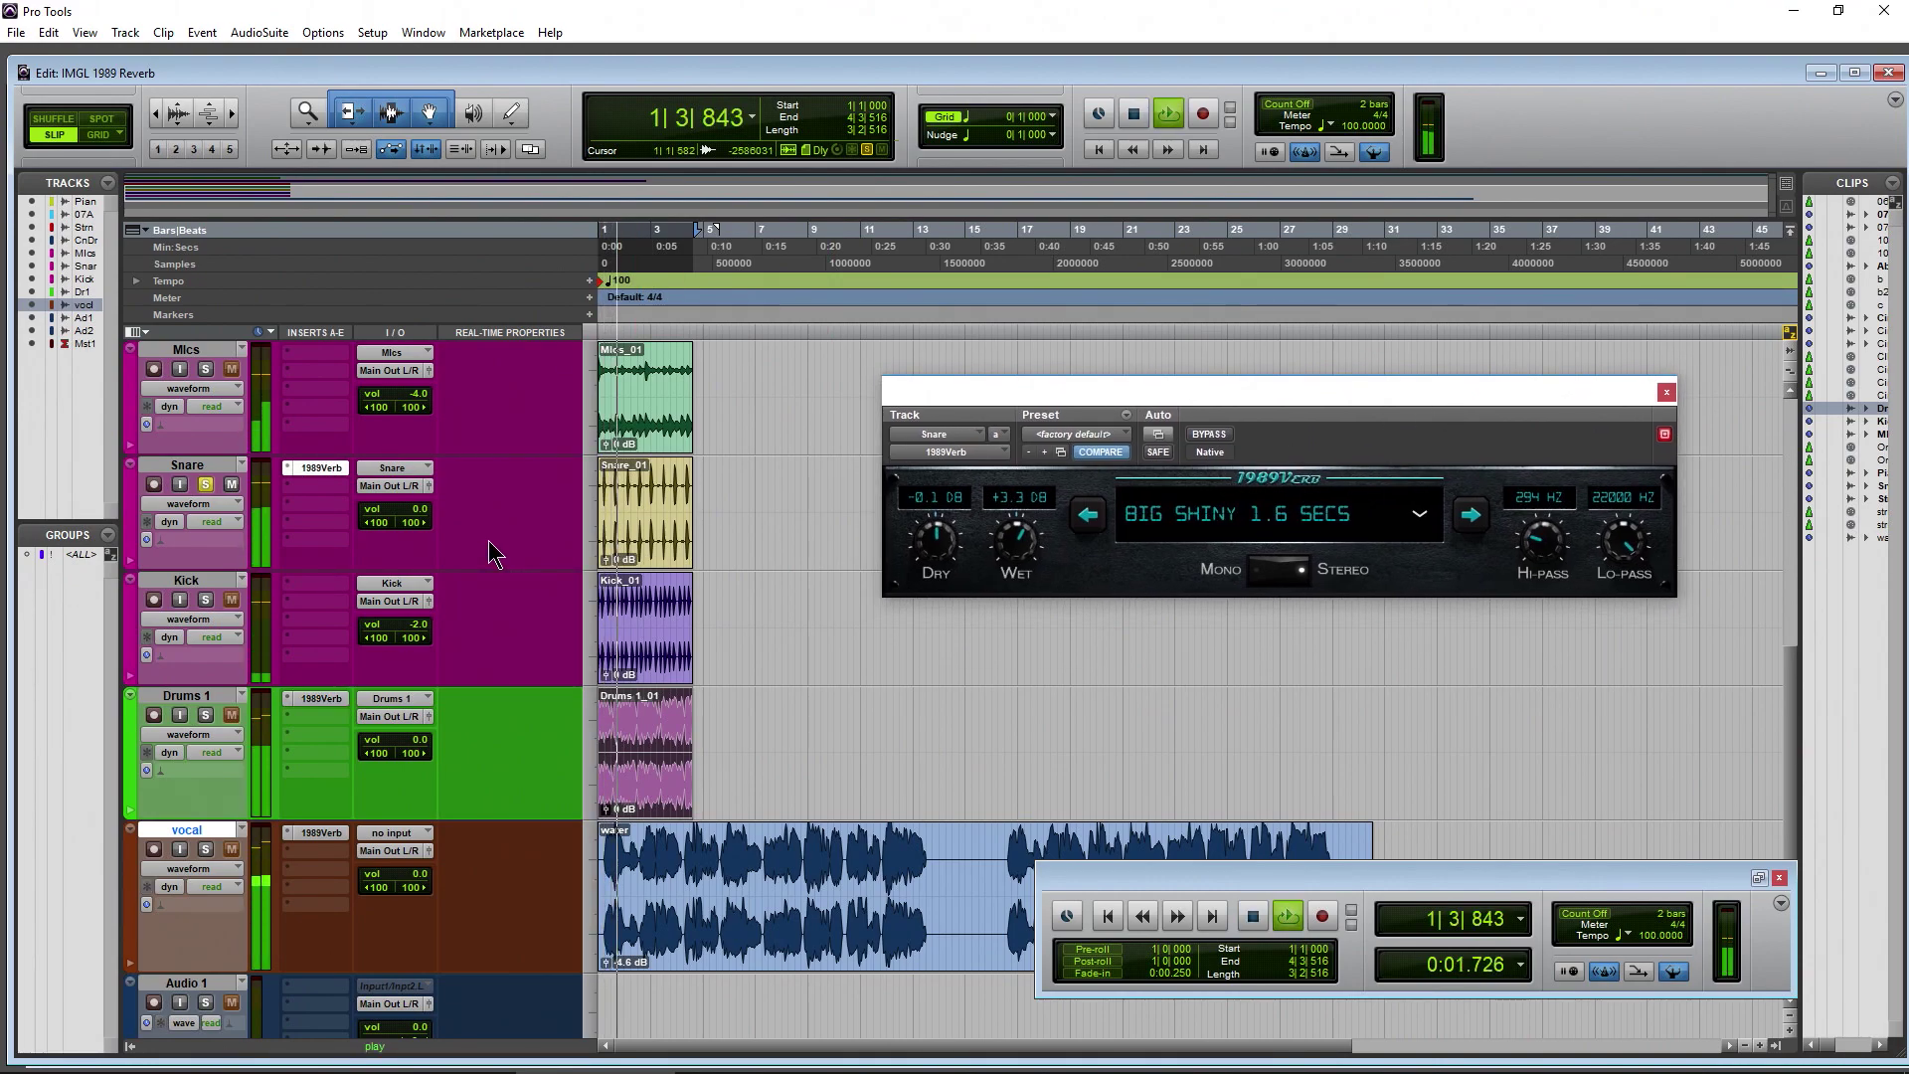
{"action": "left_click", "coordinate": [1206, 436]}
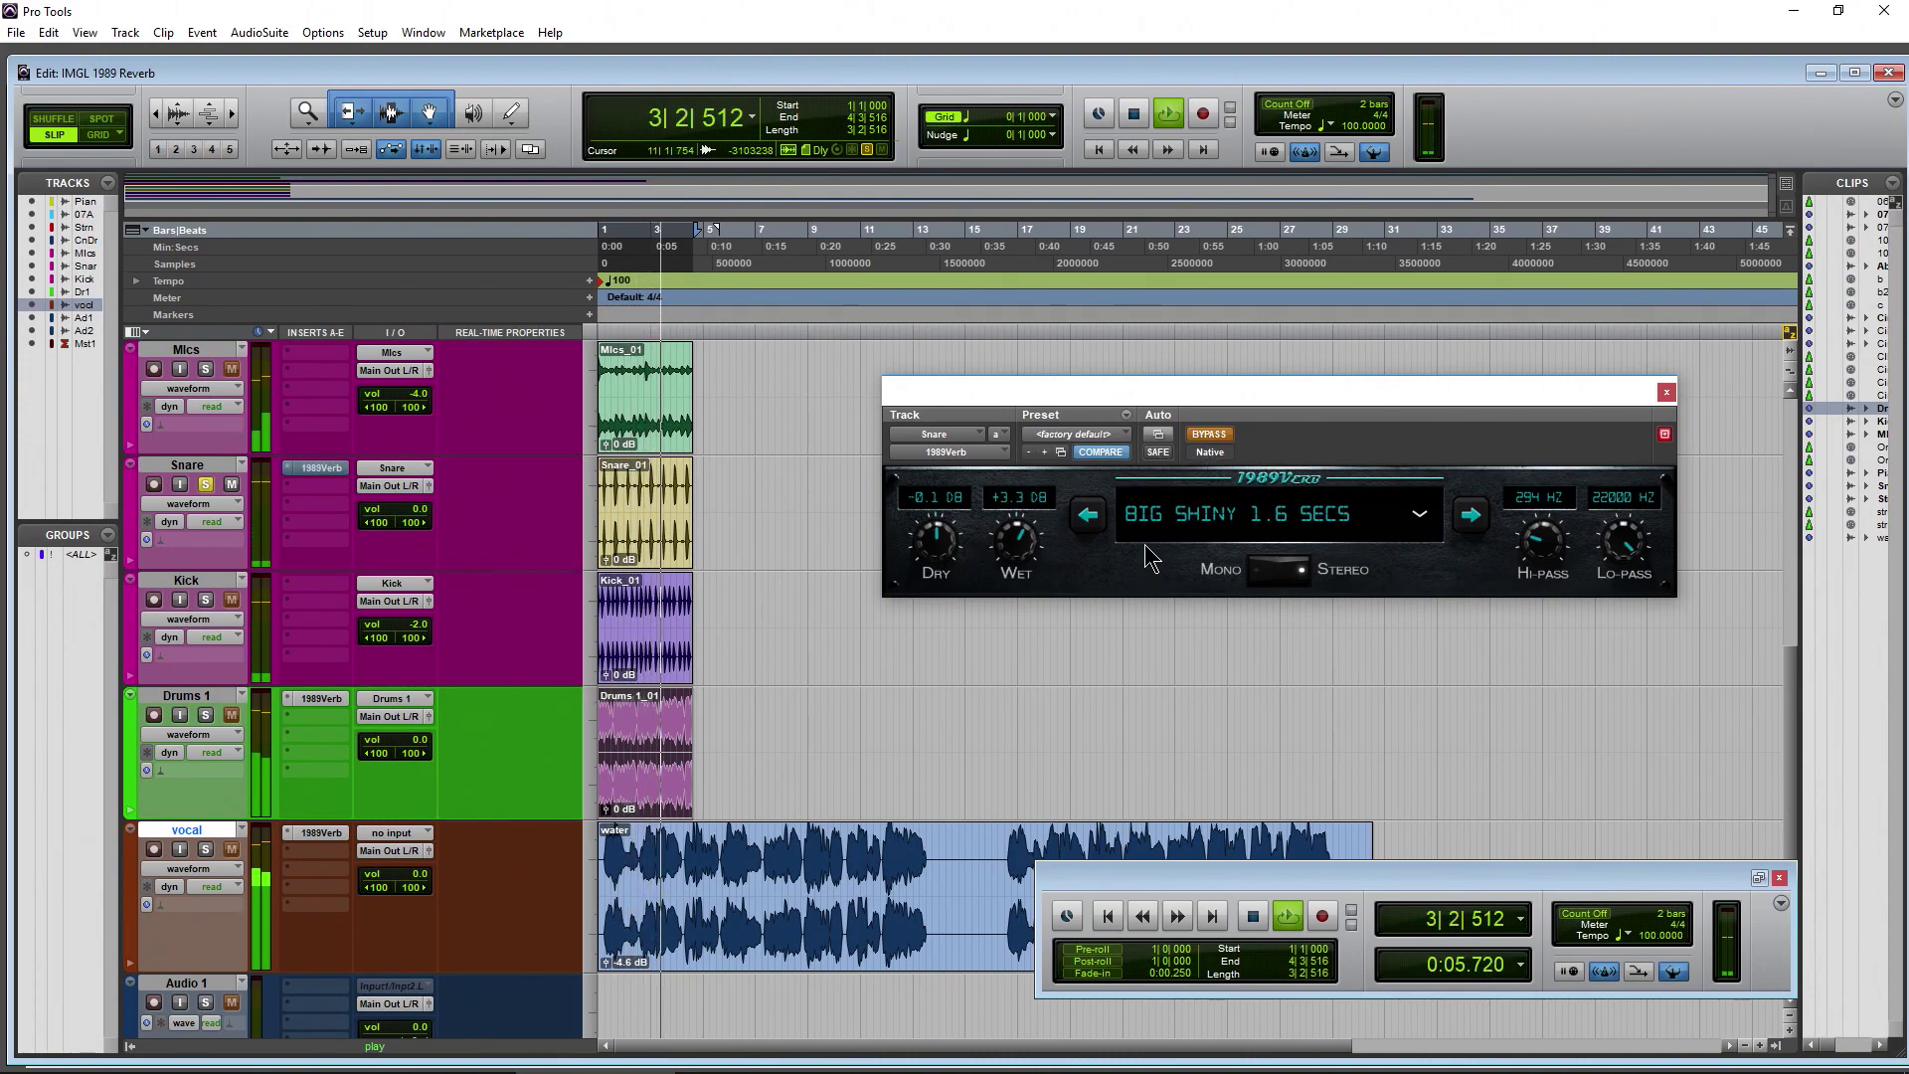
{"action": "left_click", "coordinate": [1207, 436]}
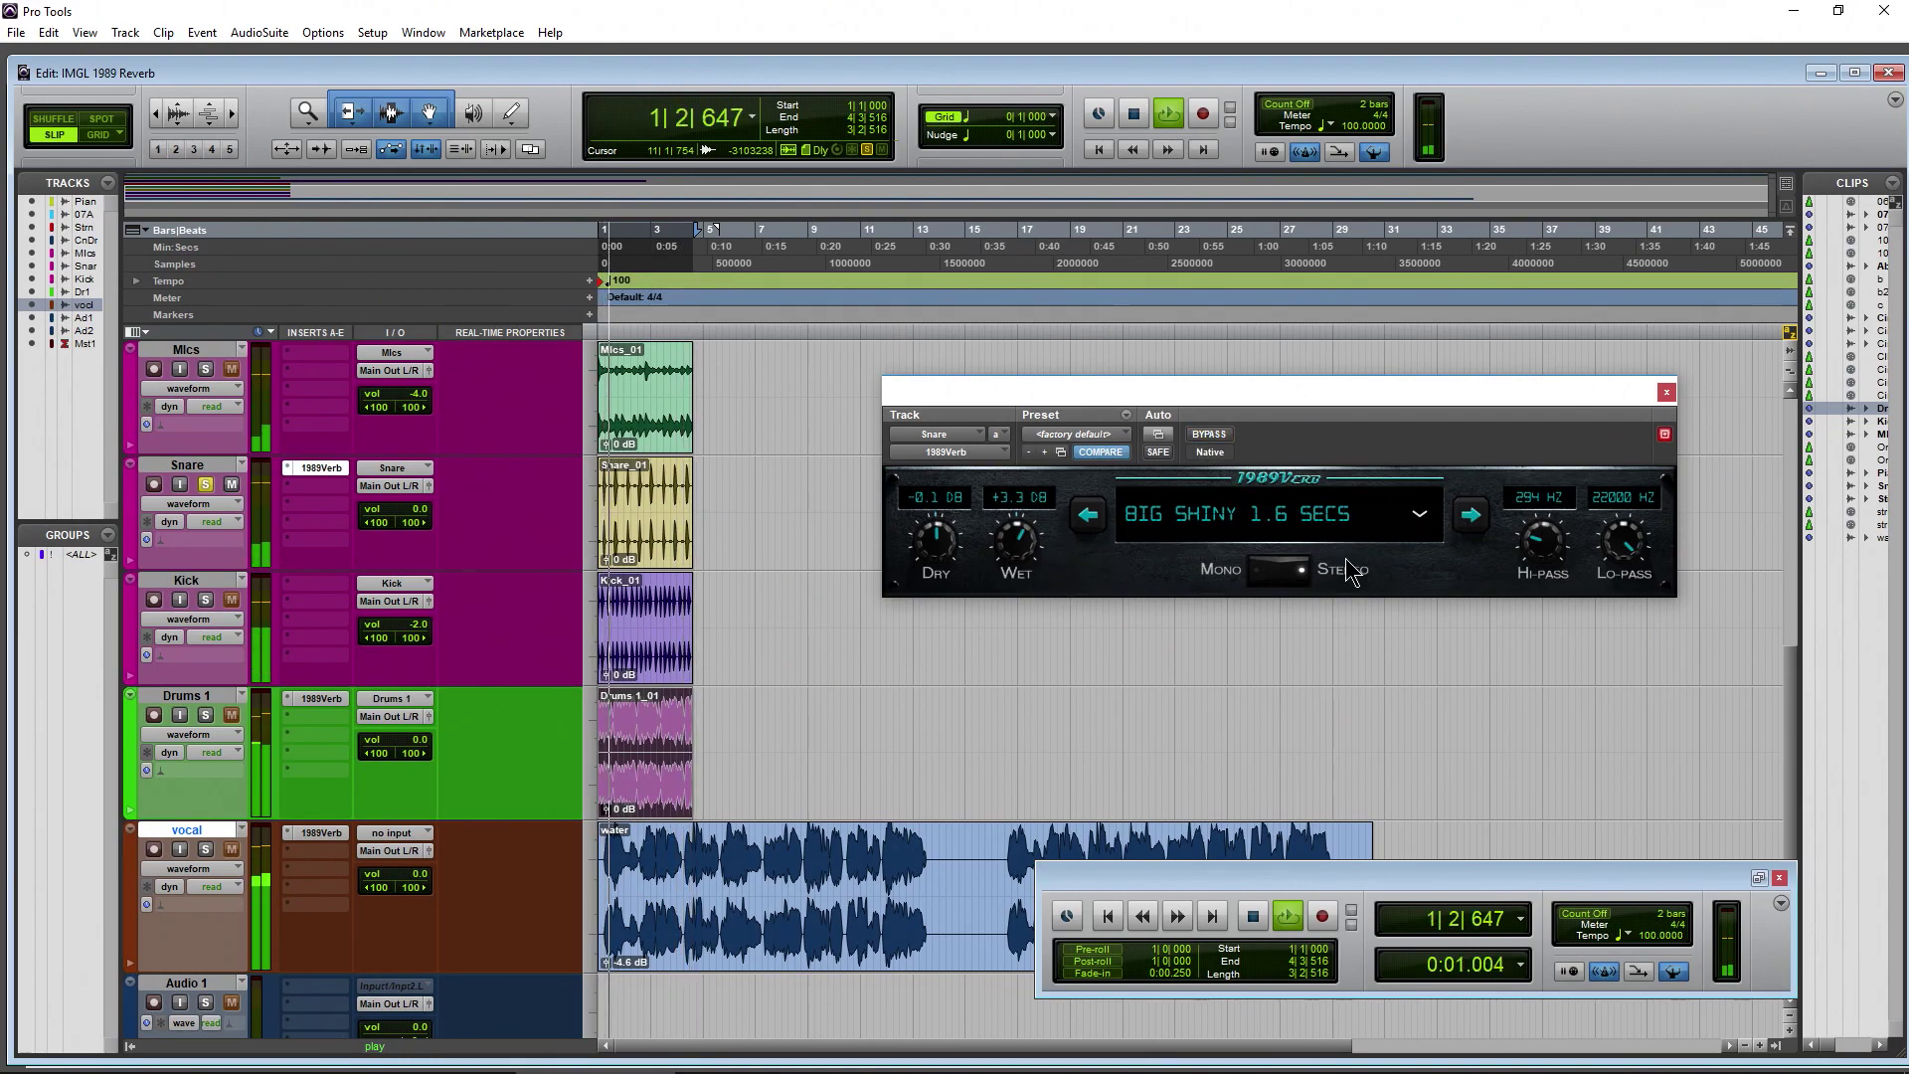
{"action": "left_click", "coordinate": [1259, 573]}
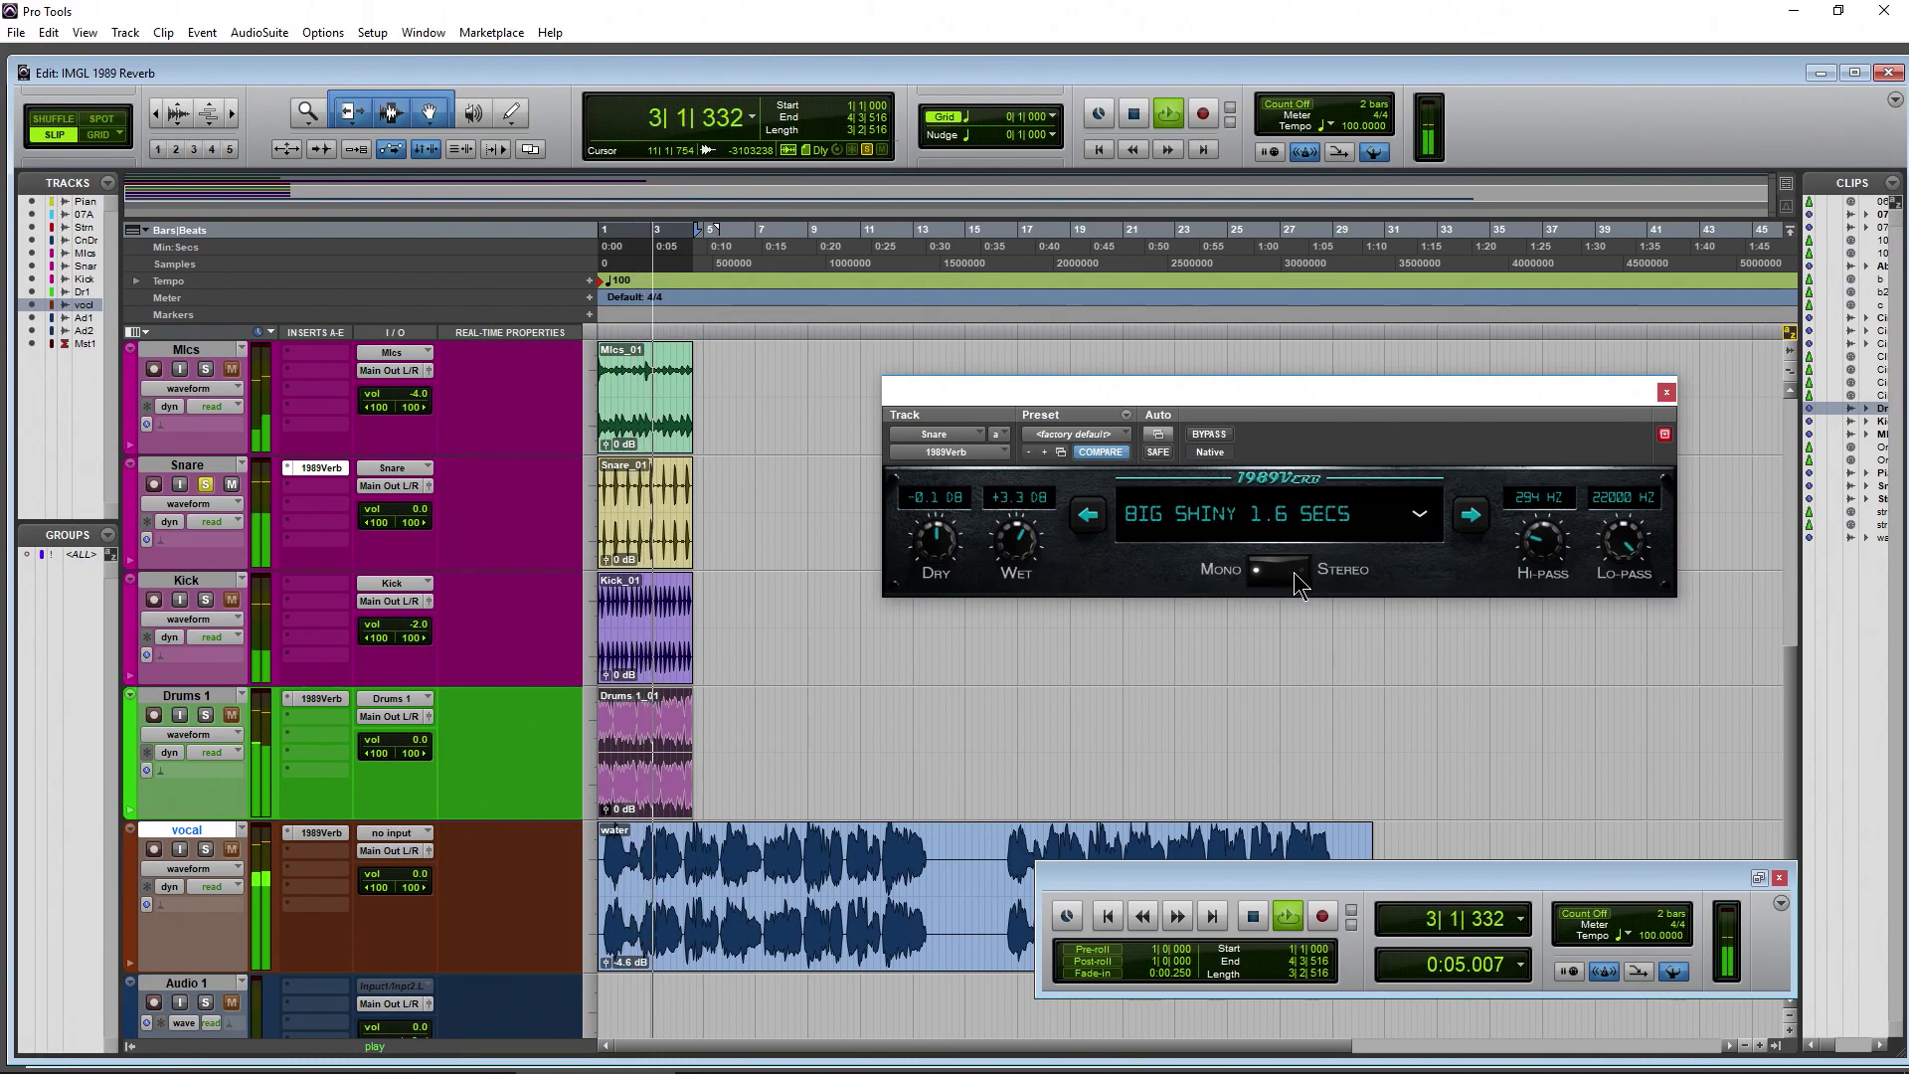
{"action": "left_click", "coordinate": [1295, 573]}
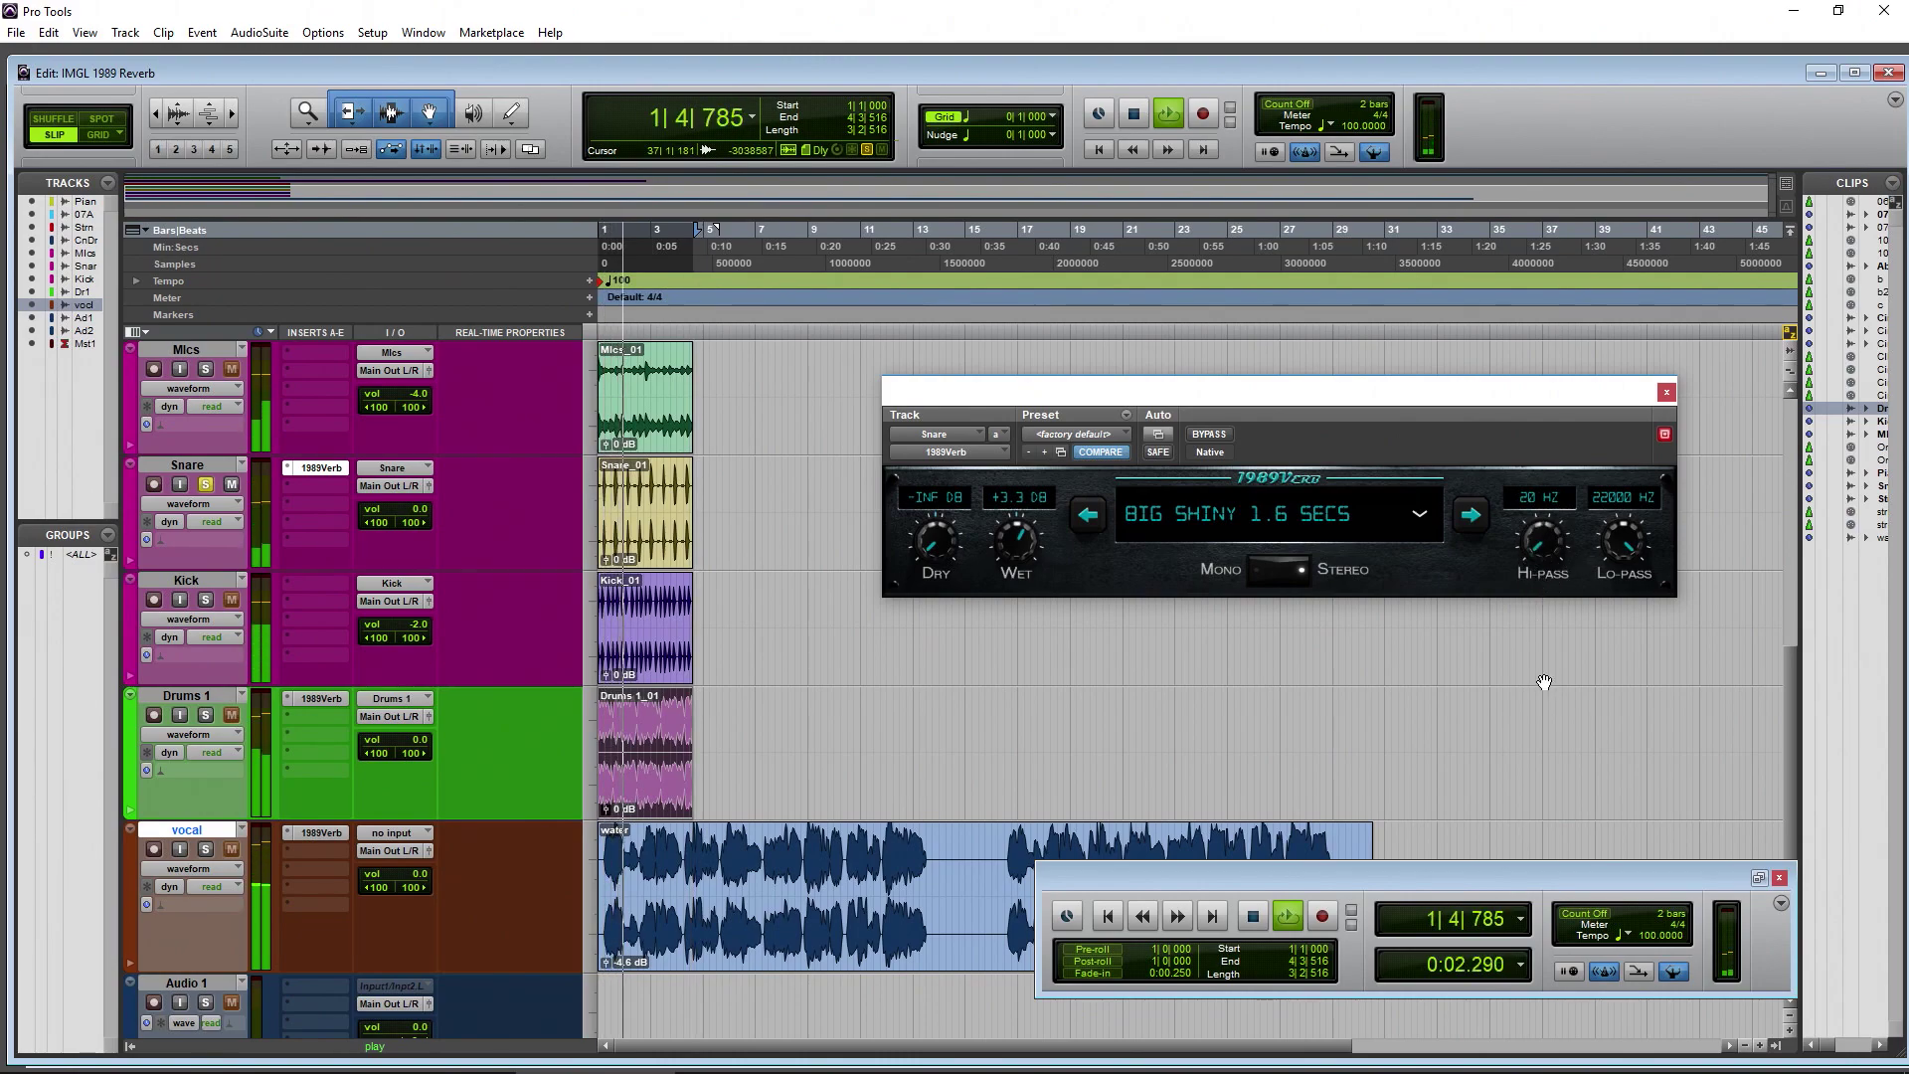
Step: Set the Snare reverb's Hi-pass to 462 Hz, Lo-pass to 2512 Hz and Dry level to -1.3 dB, and select Big Shiny 2.4 Secs
{"action": "left_click_drag", "start_coordinate": [1544, 539], "coordinate": [1603, 646]}
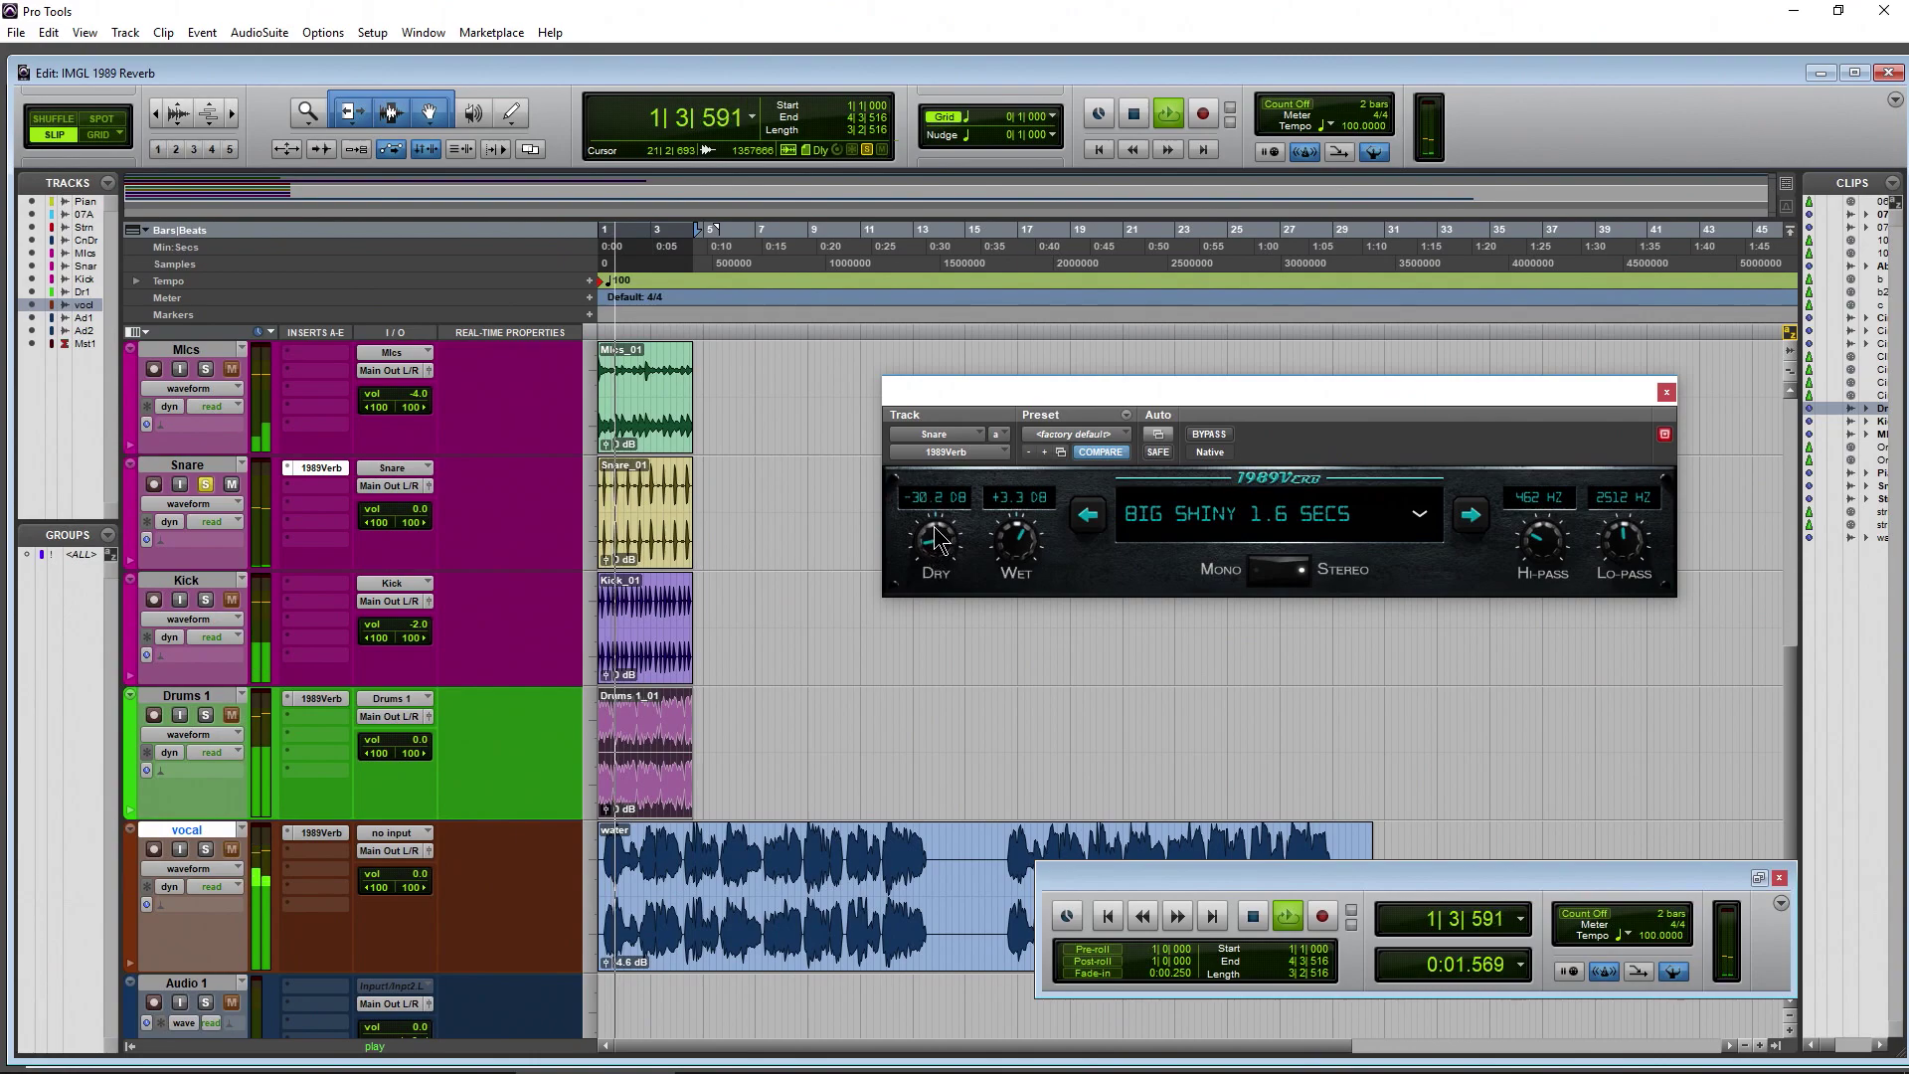
{"action": "left_click_drag", "start_coordinate": [933, 446], "coordinate": [933, 431]}
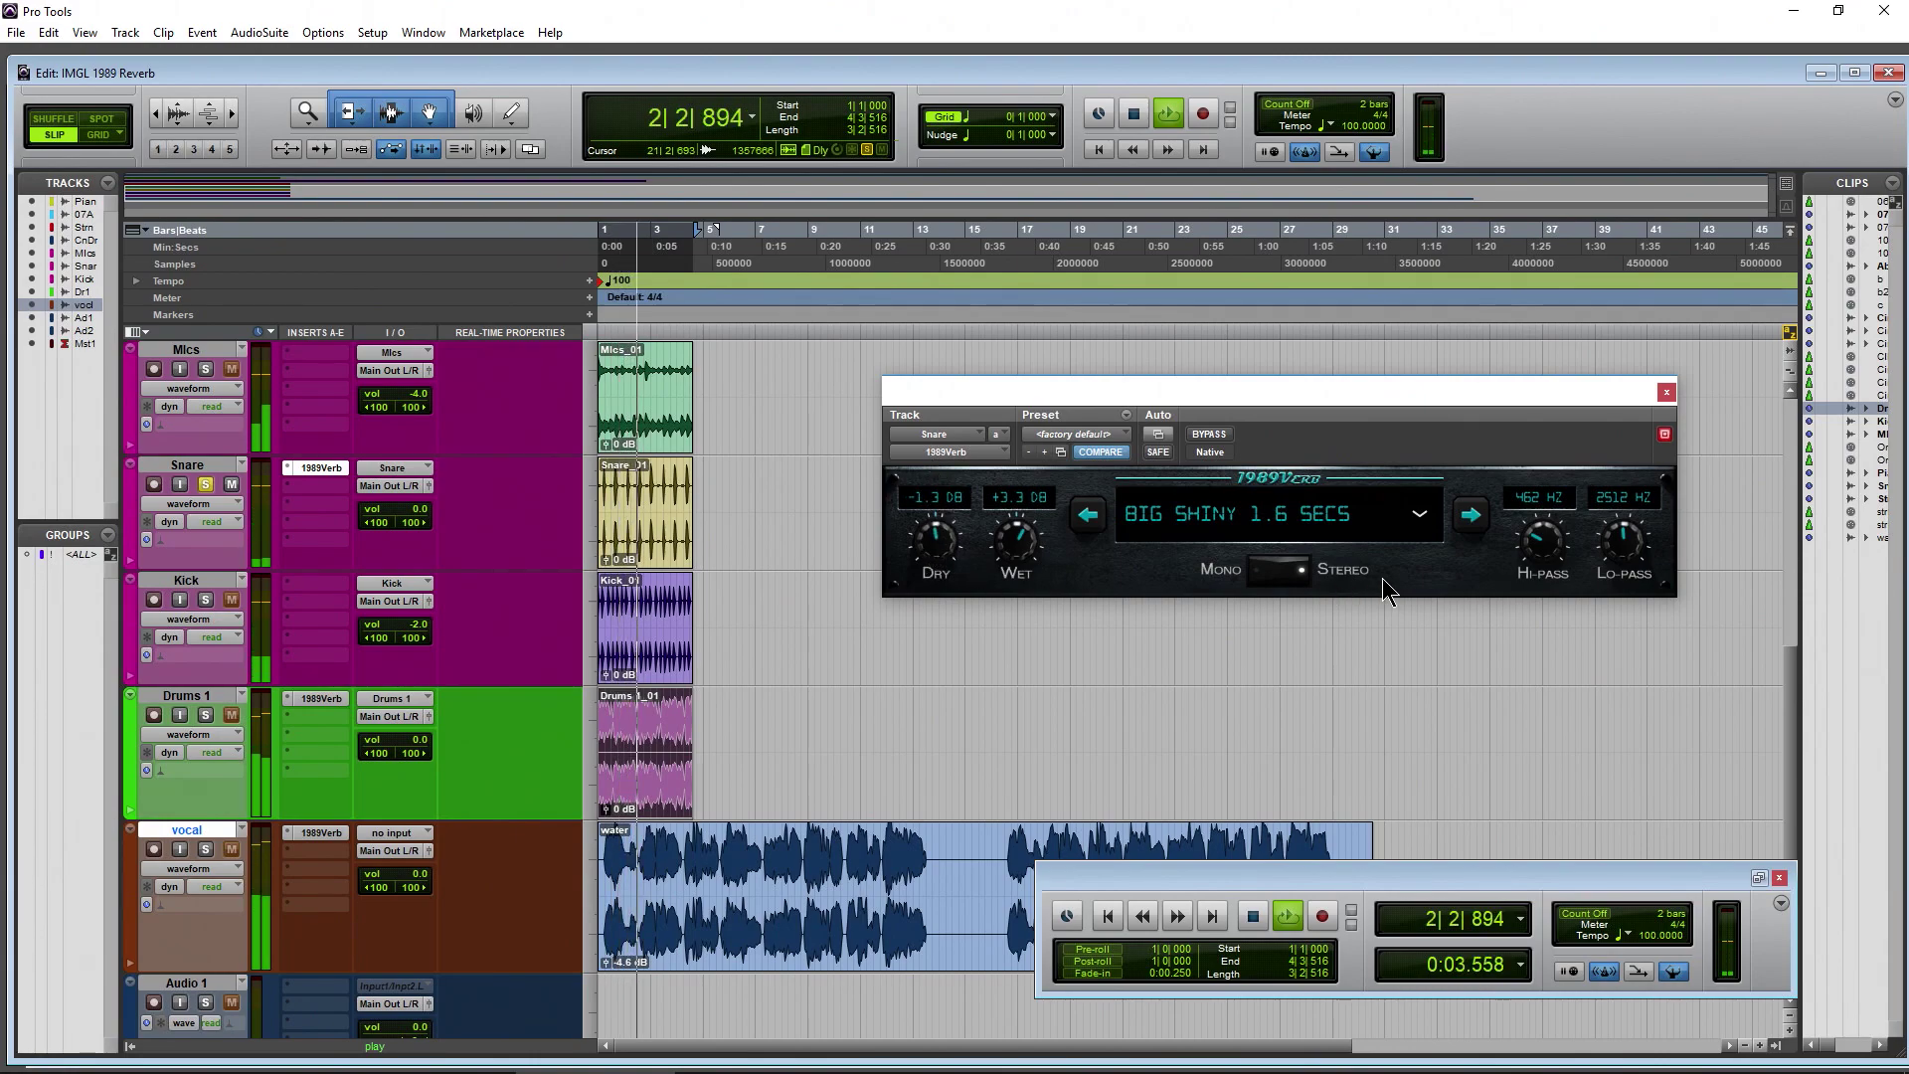
{"action": "left_click", "coordinate": [1470, 515]}
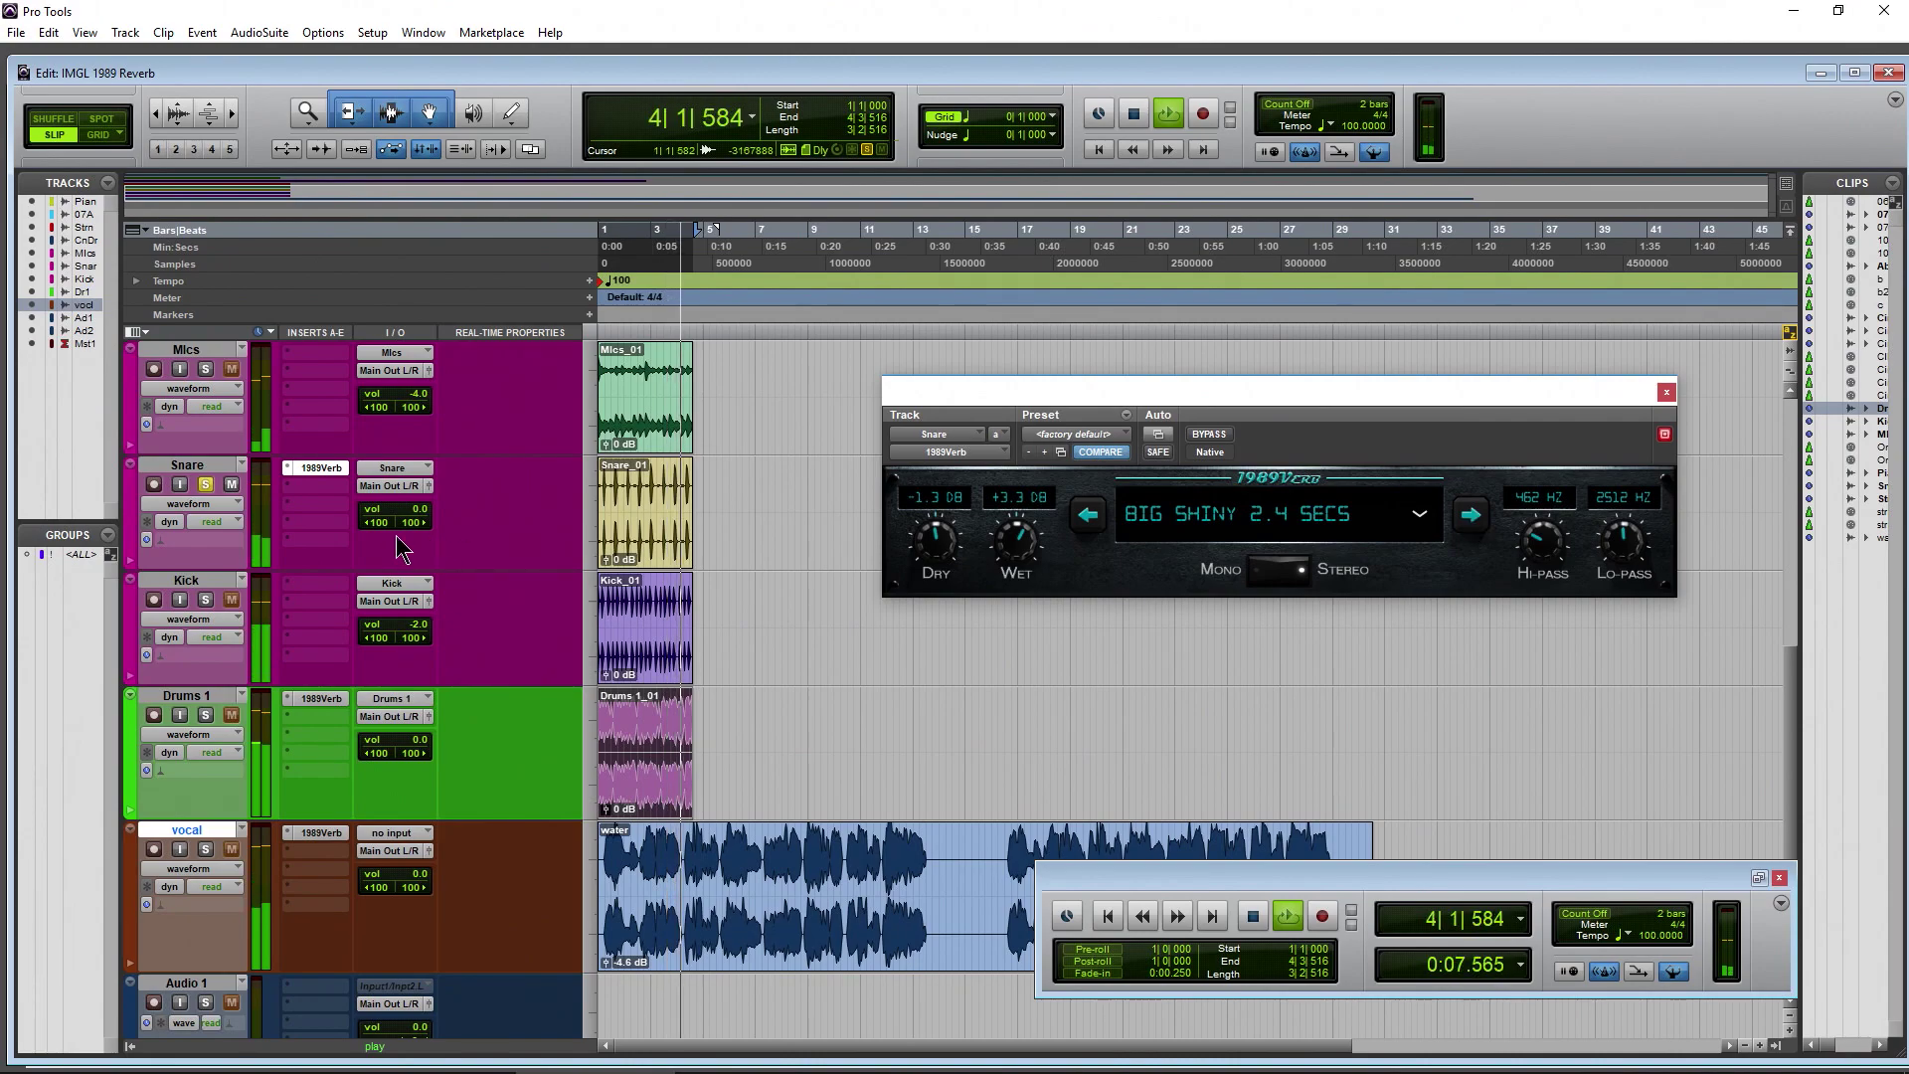
Step: Solo the Kick and Mics tracks along with the Snare, and audition the reverb in Mono with Big Shiny 2.5 Secs
{"action": "left_click", "coordinate": [205, 599]}
{"action": "left_click", "coordinate": [206, 369]}
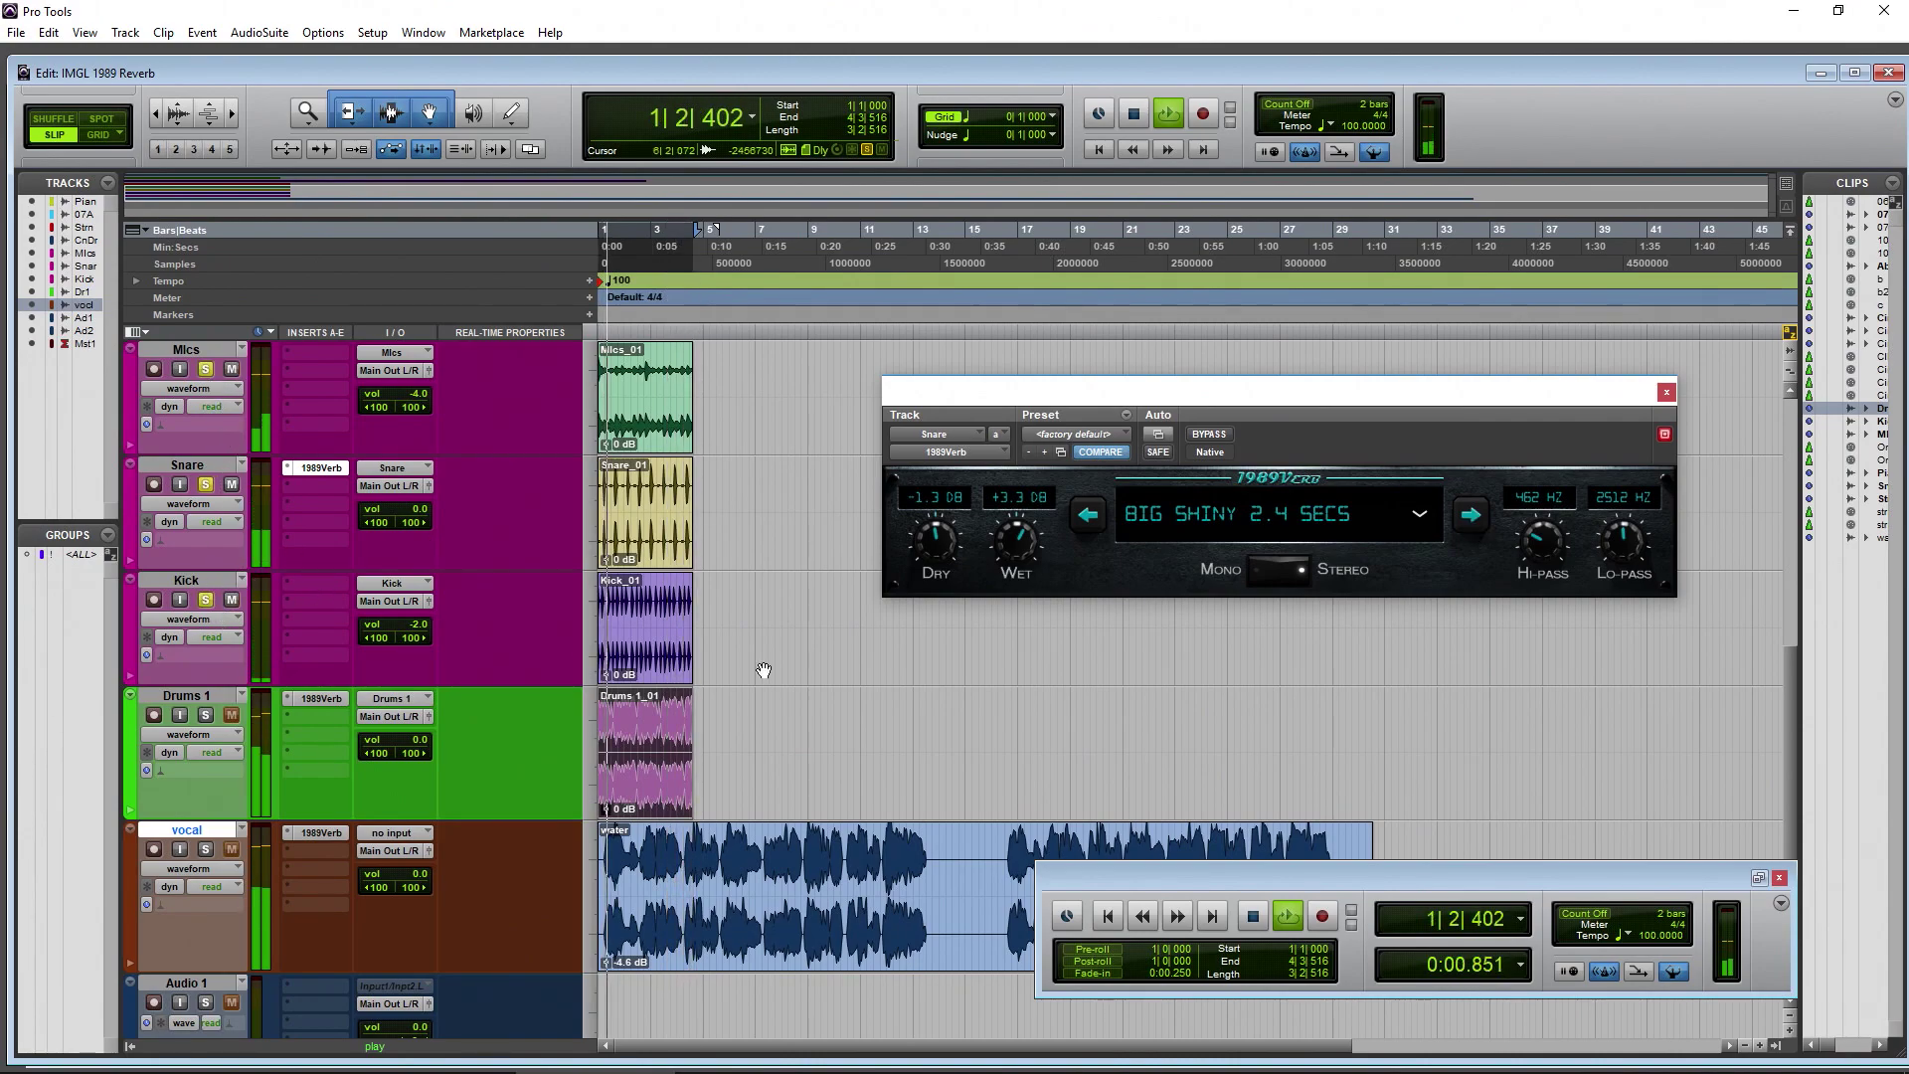
{"action": "left_click", "coordinate": [1273, 571]}
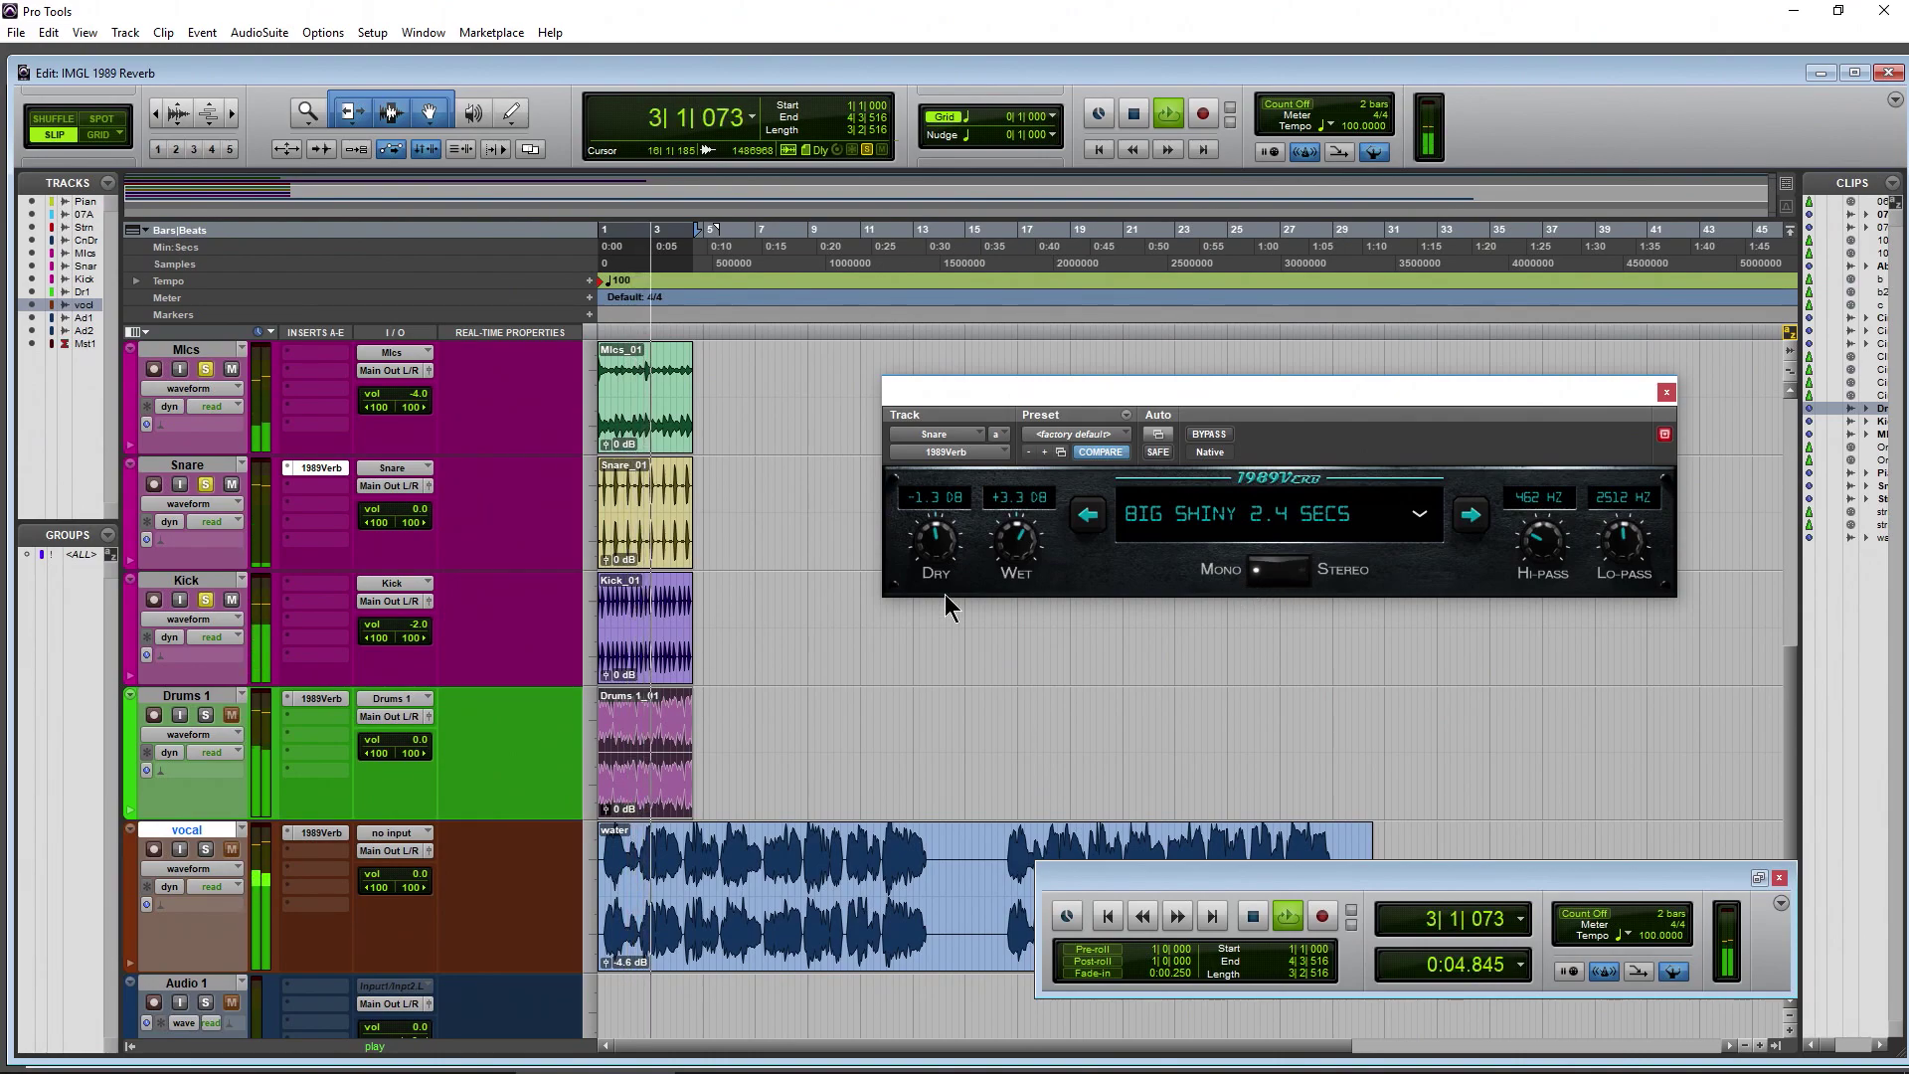
{"action": "left_click", "coordinate": [1469, 516]}
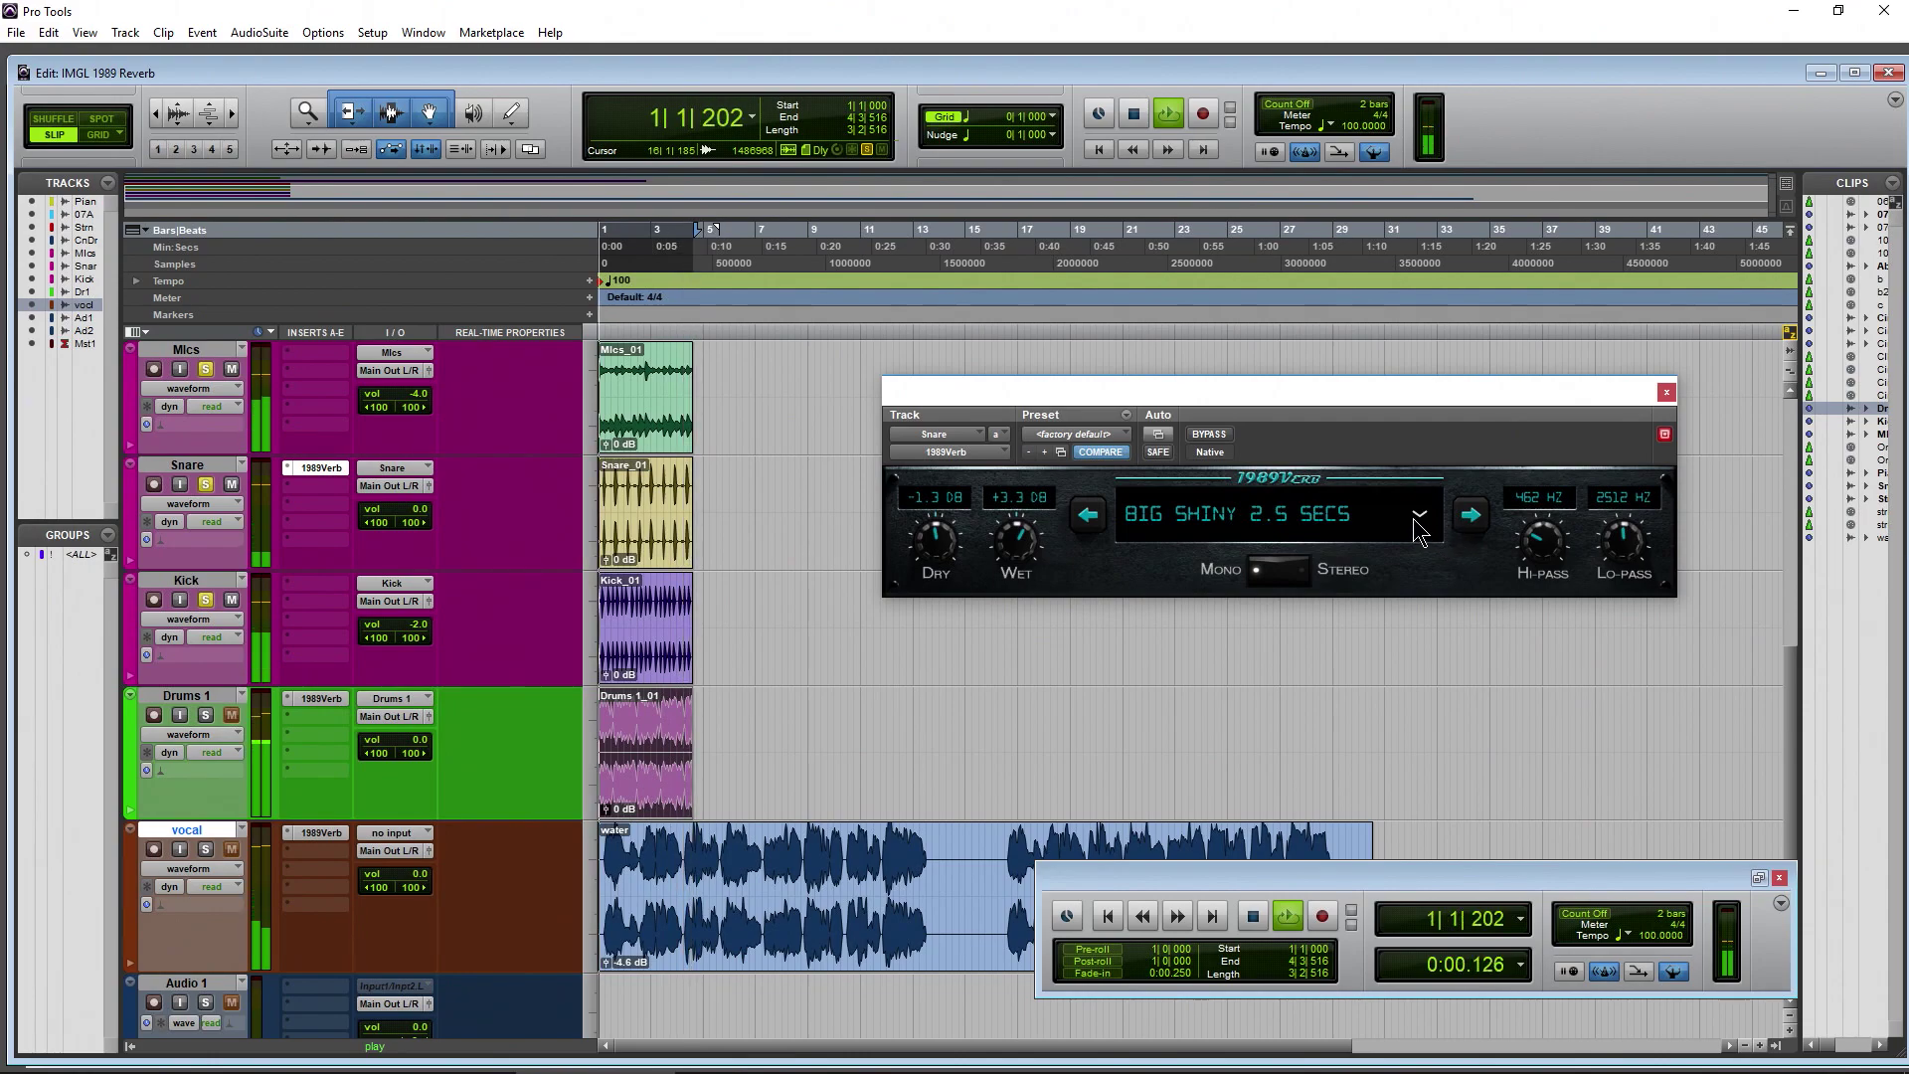
Step: Load the Backwards 500 Msecs program and switch the Snare reverb to Stereo while the drums play
{"action": "left_click", "coordinate": [1421, 516]}
{"action": "scroll", "coordinate": [1237, 557], "scroll_direction": "down", "scroll_amount": 4}
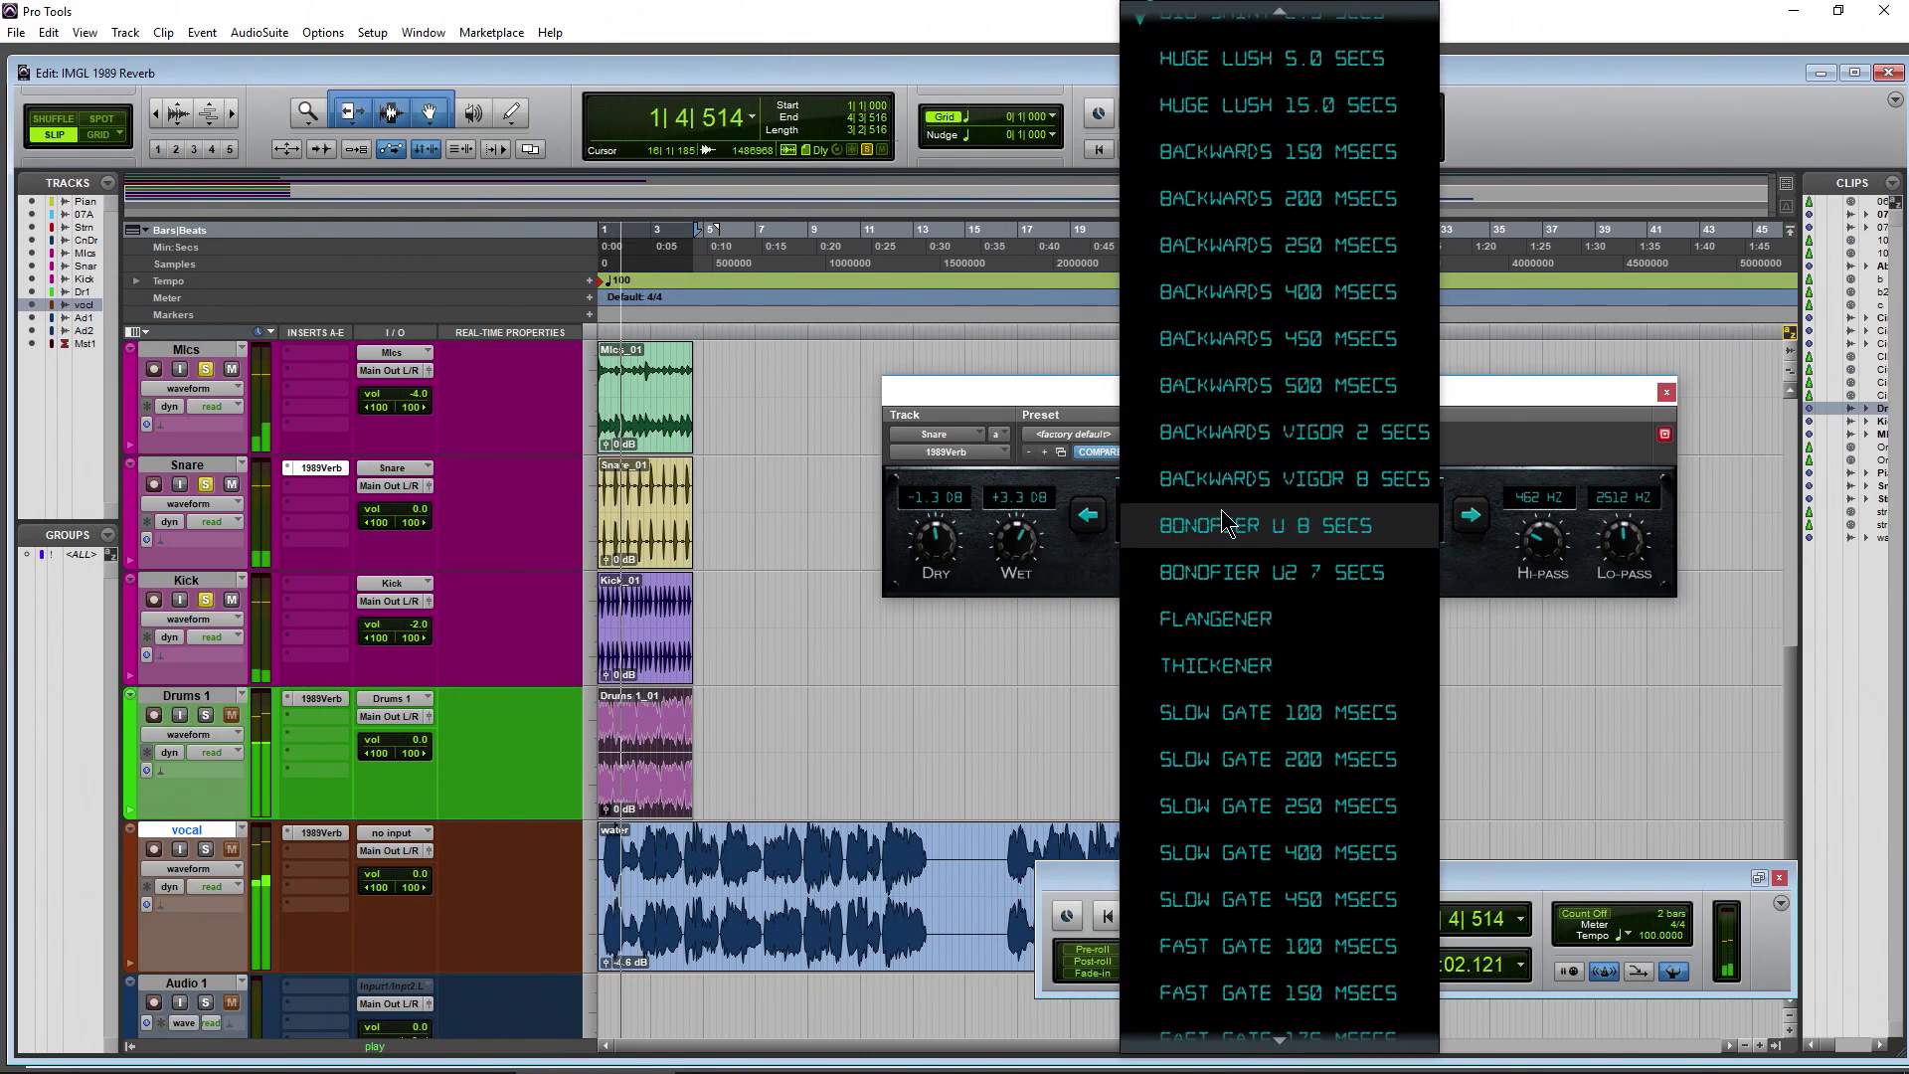
{"action": "left_click", "coordinate": [1233, 386]}
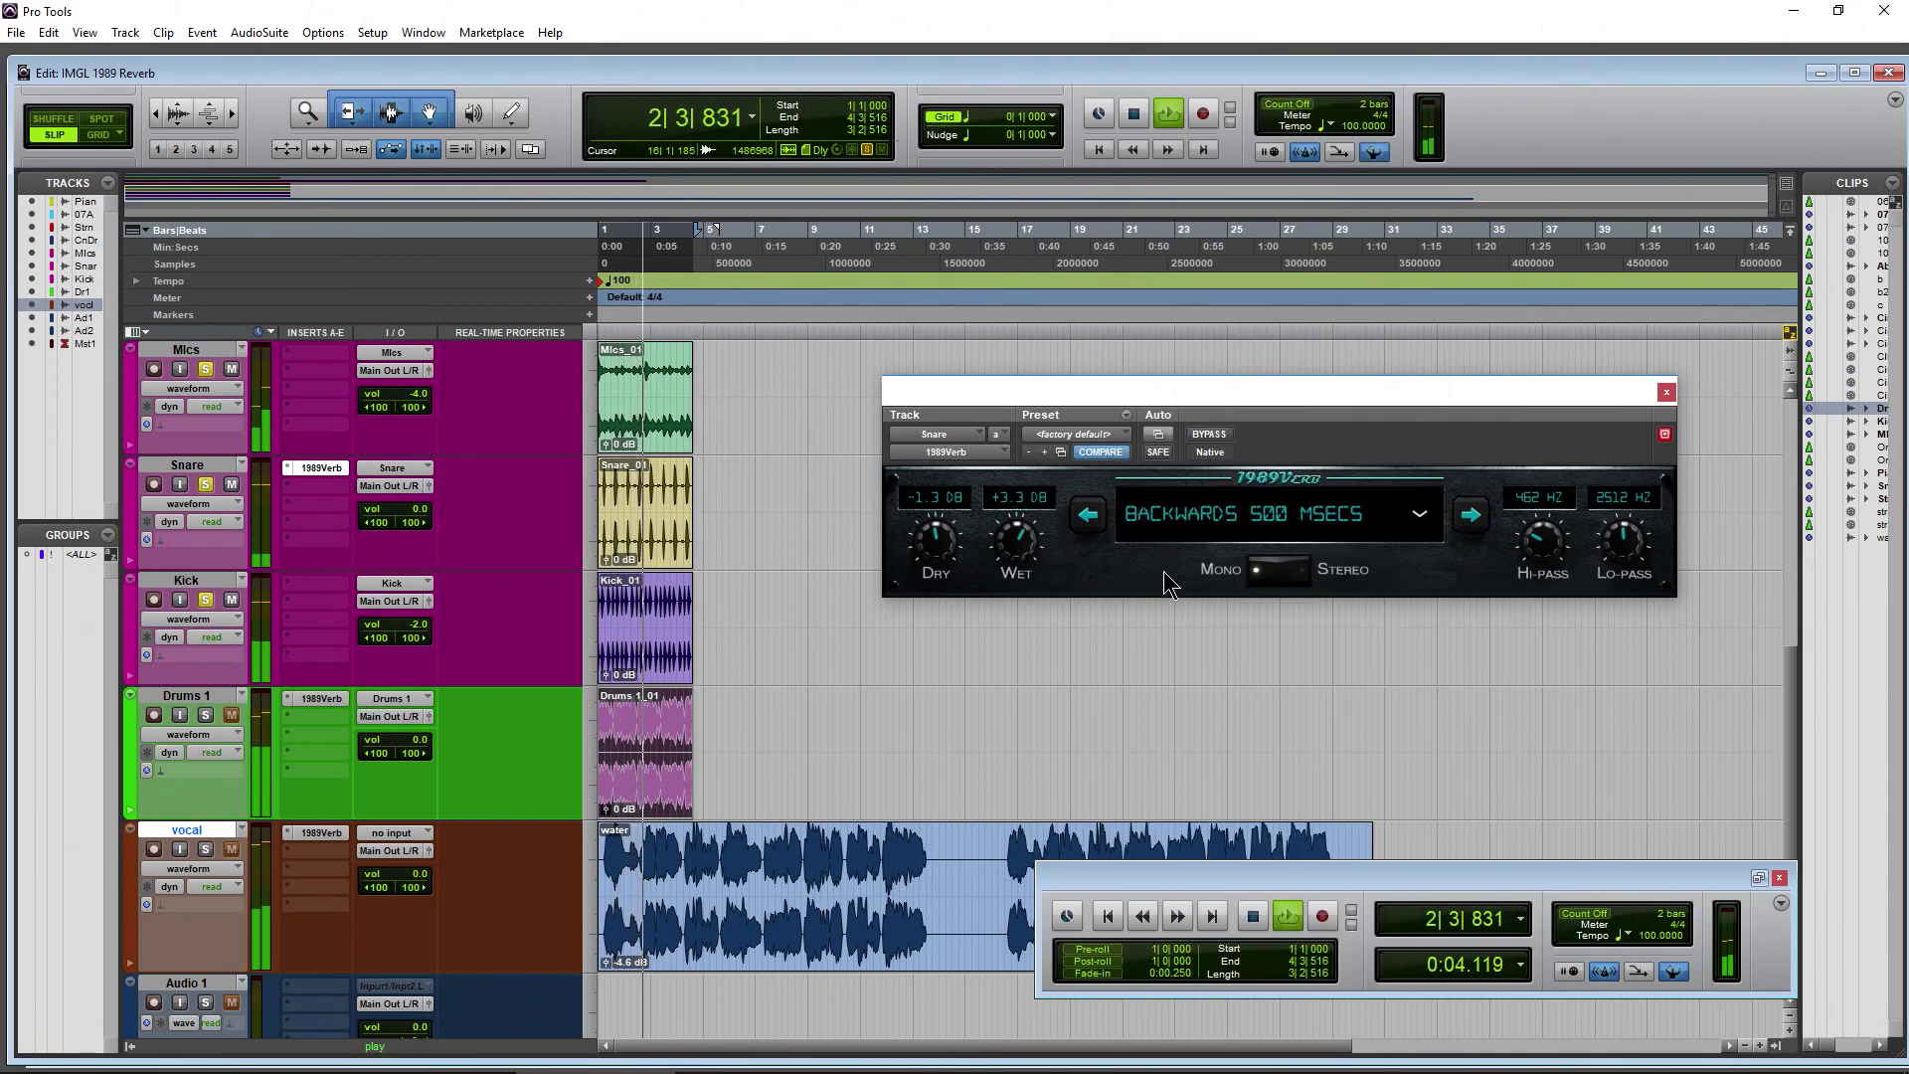
{"action": "left_click", "coordinate": [1304, 569]}
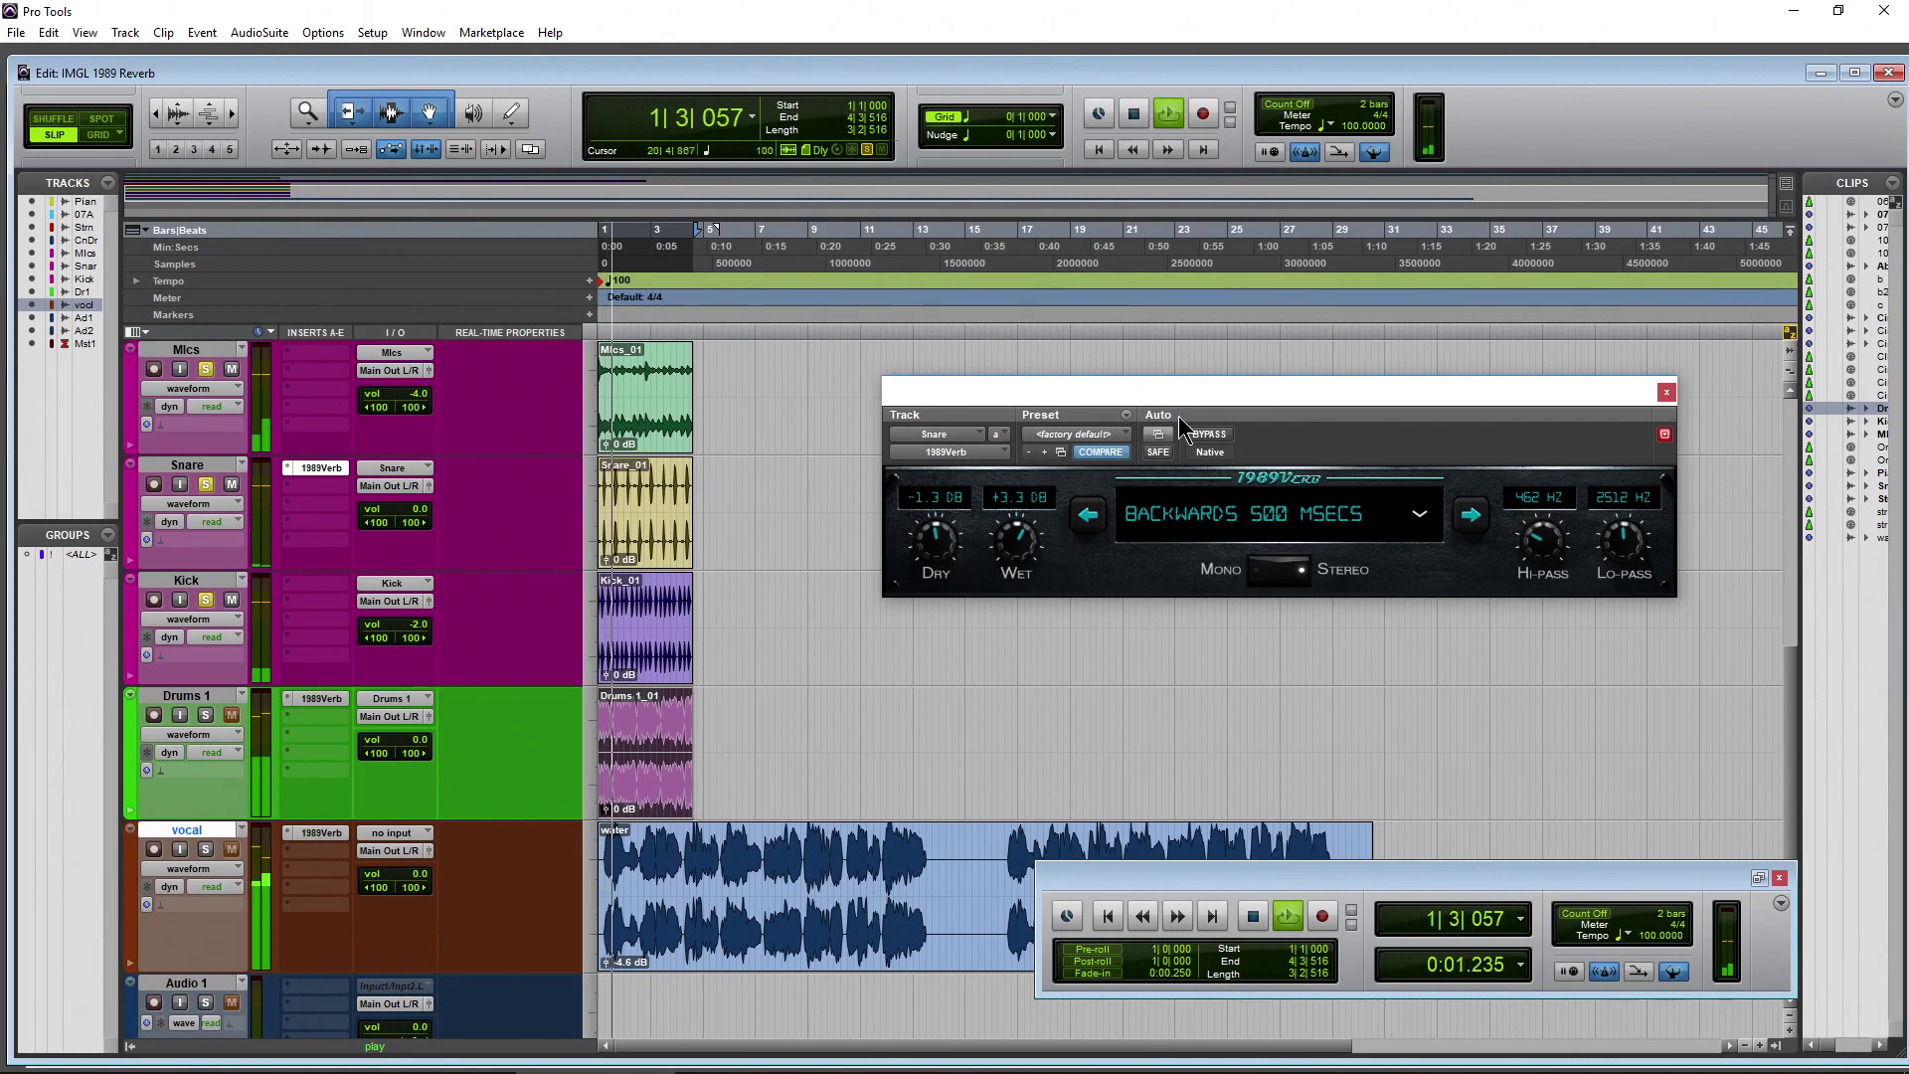
Step: Stop playback, load the Fast Gate 150 Msecs program on the Snare reverb, and play the drums again
{"action": "key", "text": "space"}
{"action": "left_click", "coordinate": [1252, 535]}
{"action": "scroll", "coordinate": [1250, 668], "scroll_direction": "down", "scroll_amount": 3}
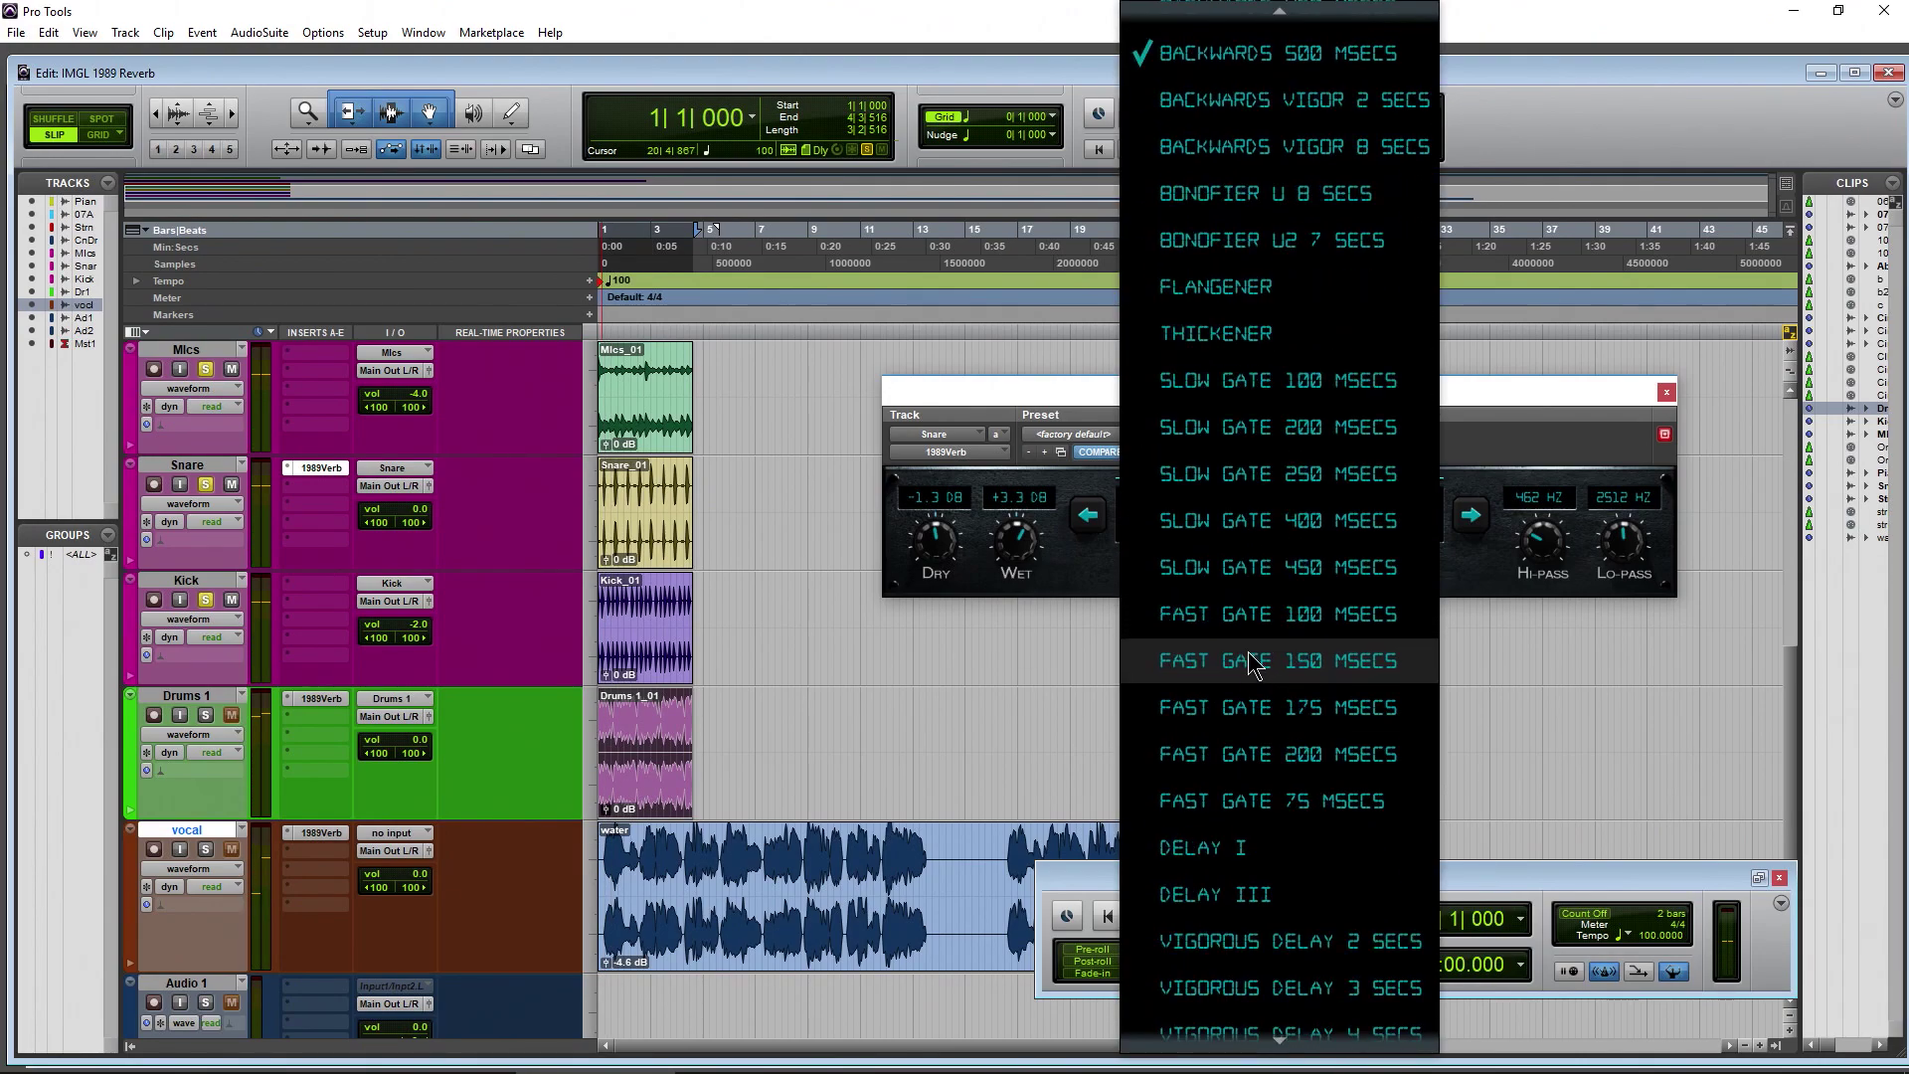
{"action": "left_click", "coordinate": [1225, 671]}
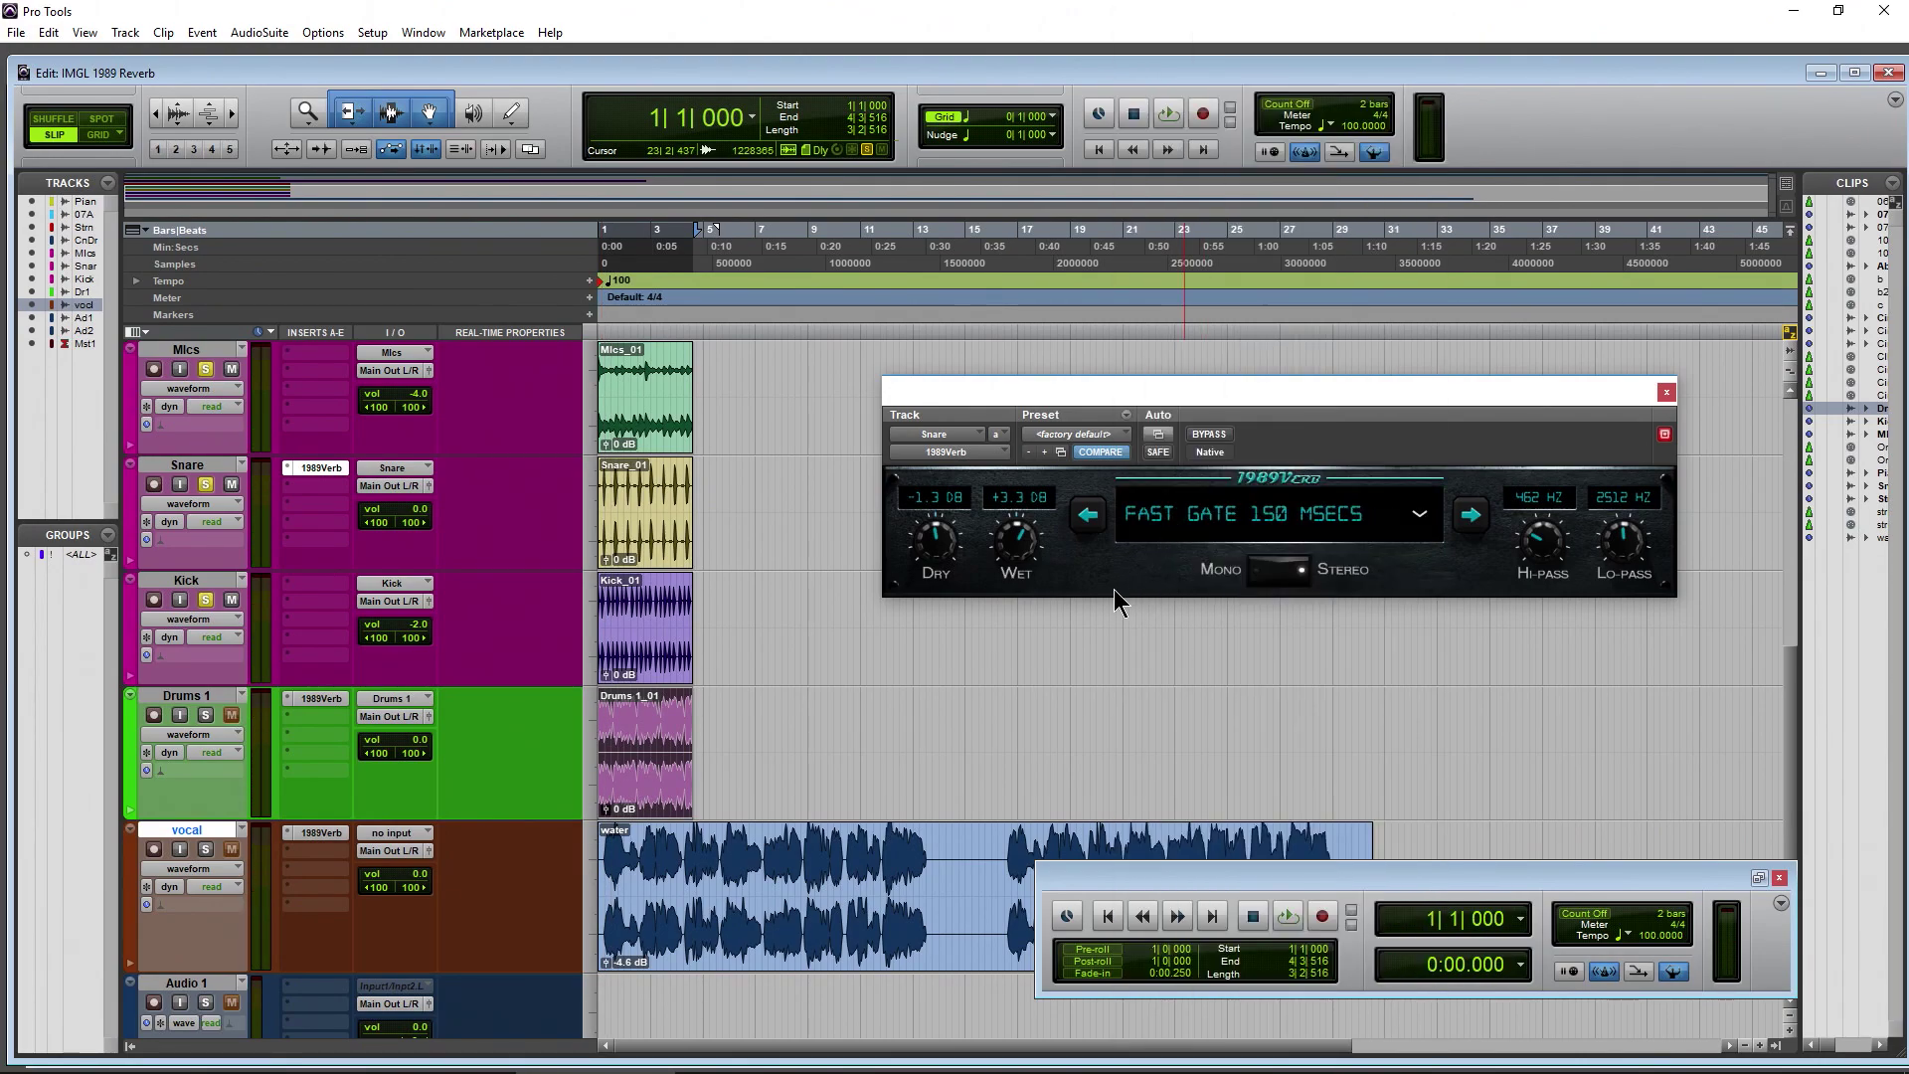
{"action": "key", "text": "space"}
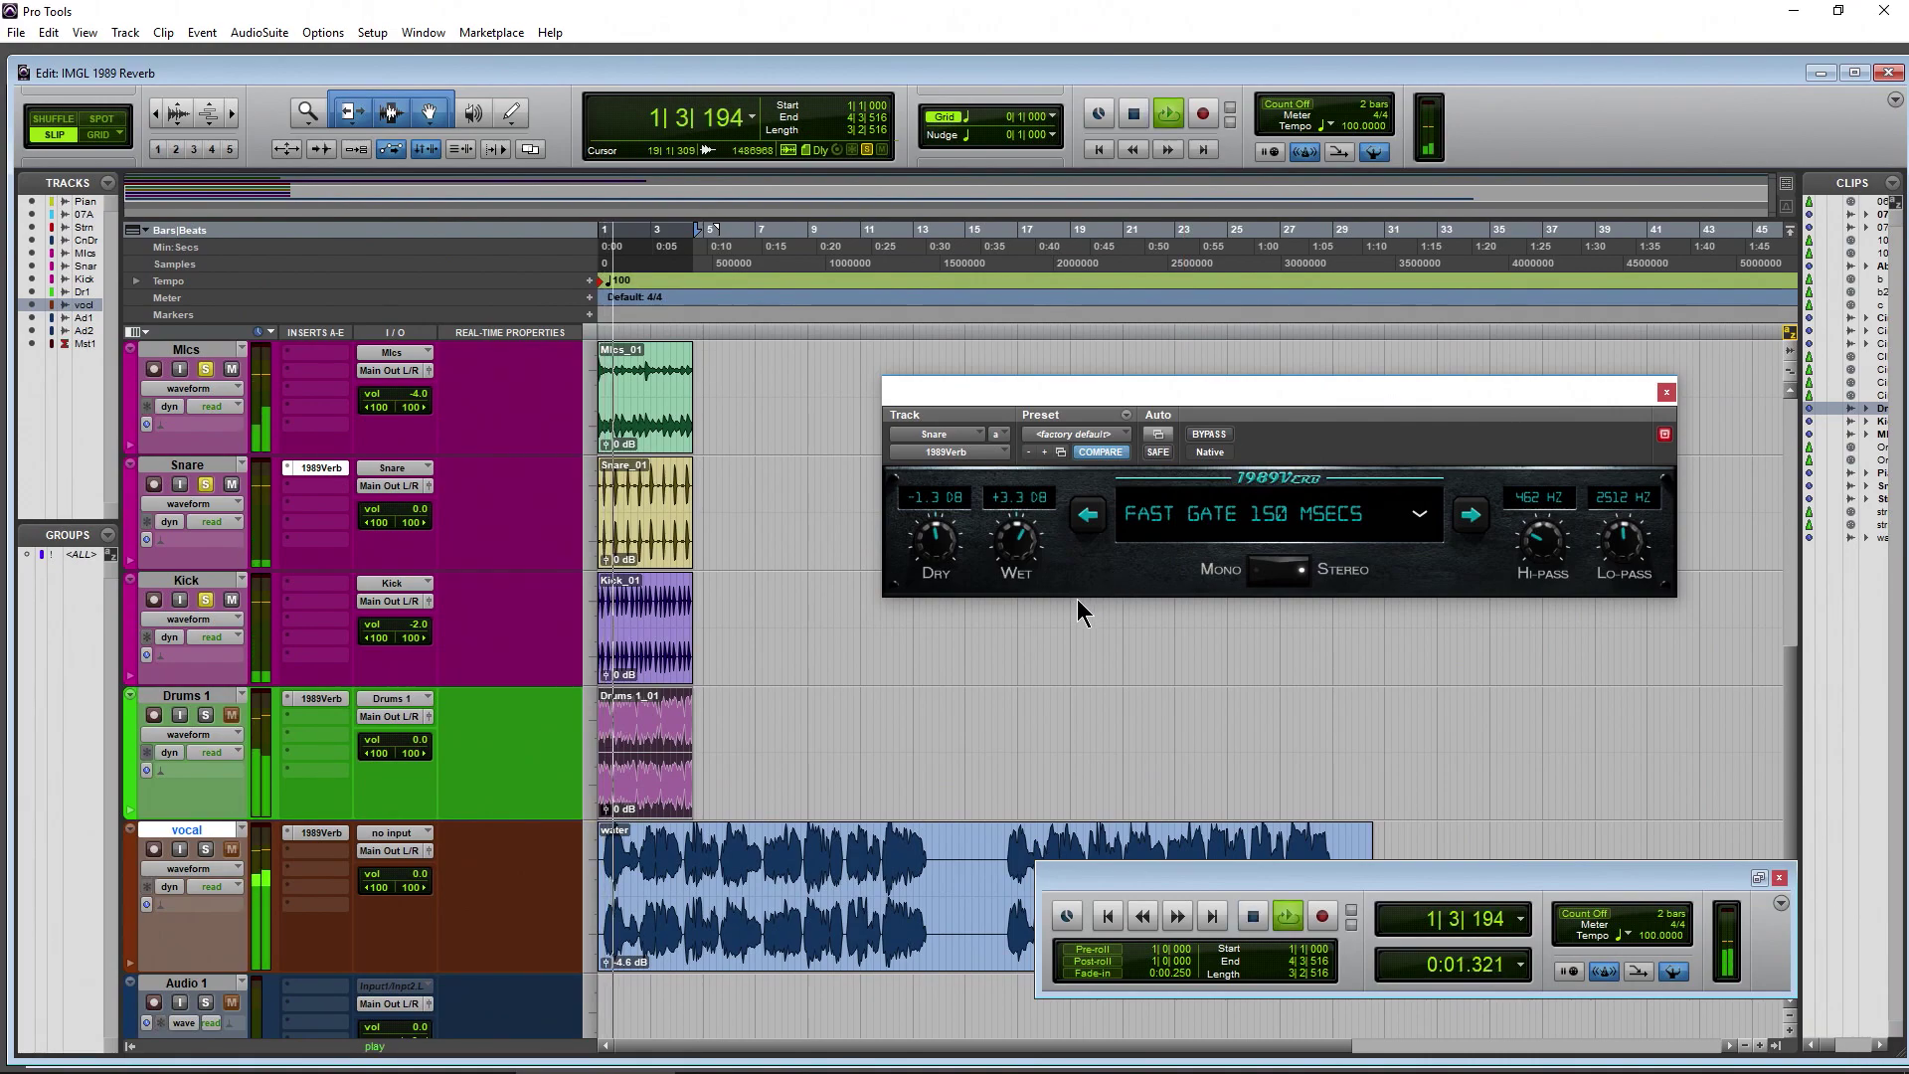
Step: Set the Snare reverb's Hi-pass to 85 Hz, Lo-pass to 18044 Hz and Wet level to +5.6 dB
{"action": "left_click_drag", "start_coordinate": [1541, 537], "coordinate": [1613, 417]}
{"action": "left_click_drag", "start_coordinate": [935, 540], "coordinate": [936, 657]}
{"action": "left_click_drag", "start_coordinate": [1016, 542], "coordinate": [940, 463]}
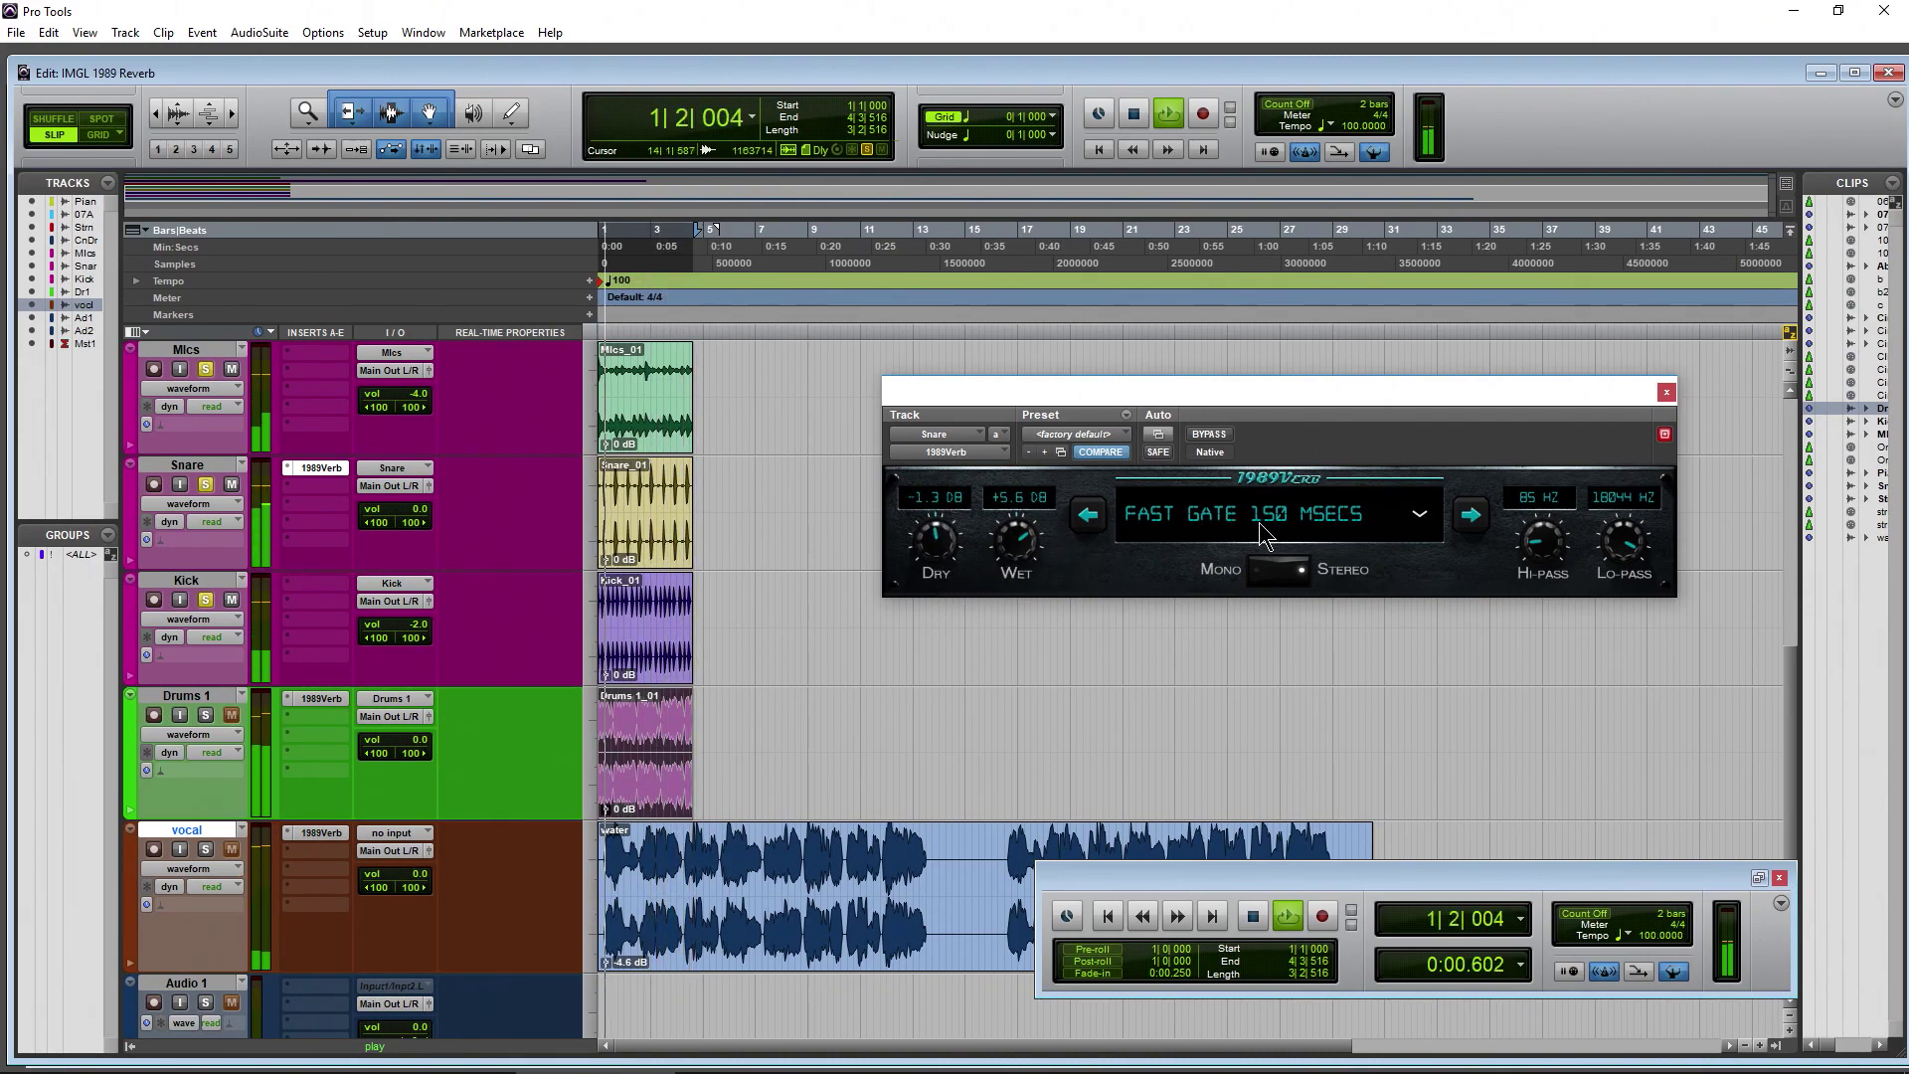
Step: Audition Slow Gate 400 Msecs, keep Slow Gate 250 Msecs, and set the Dry level to -3.2 dB and Wet level to +3.1 dB
{"action": "left_click", "coordinate": [1094, 522]}
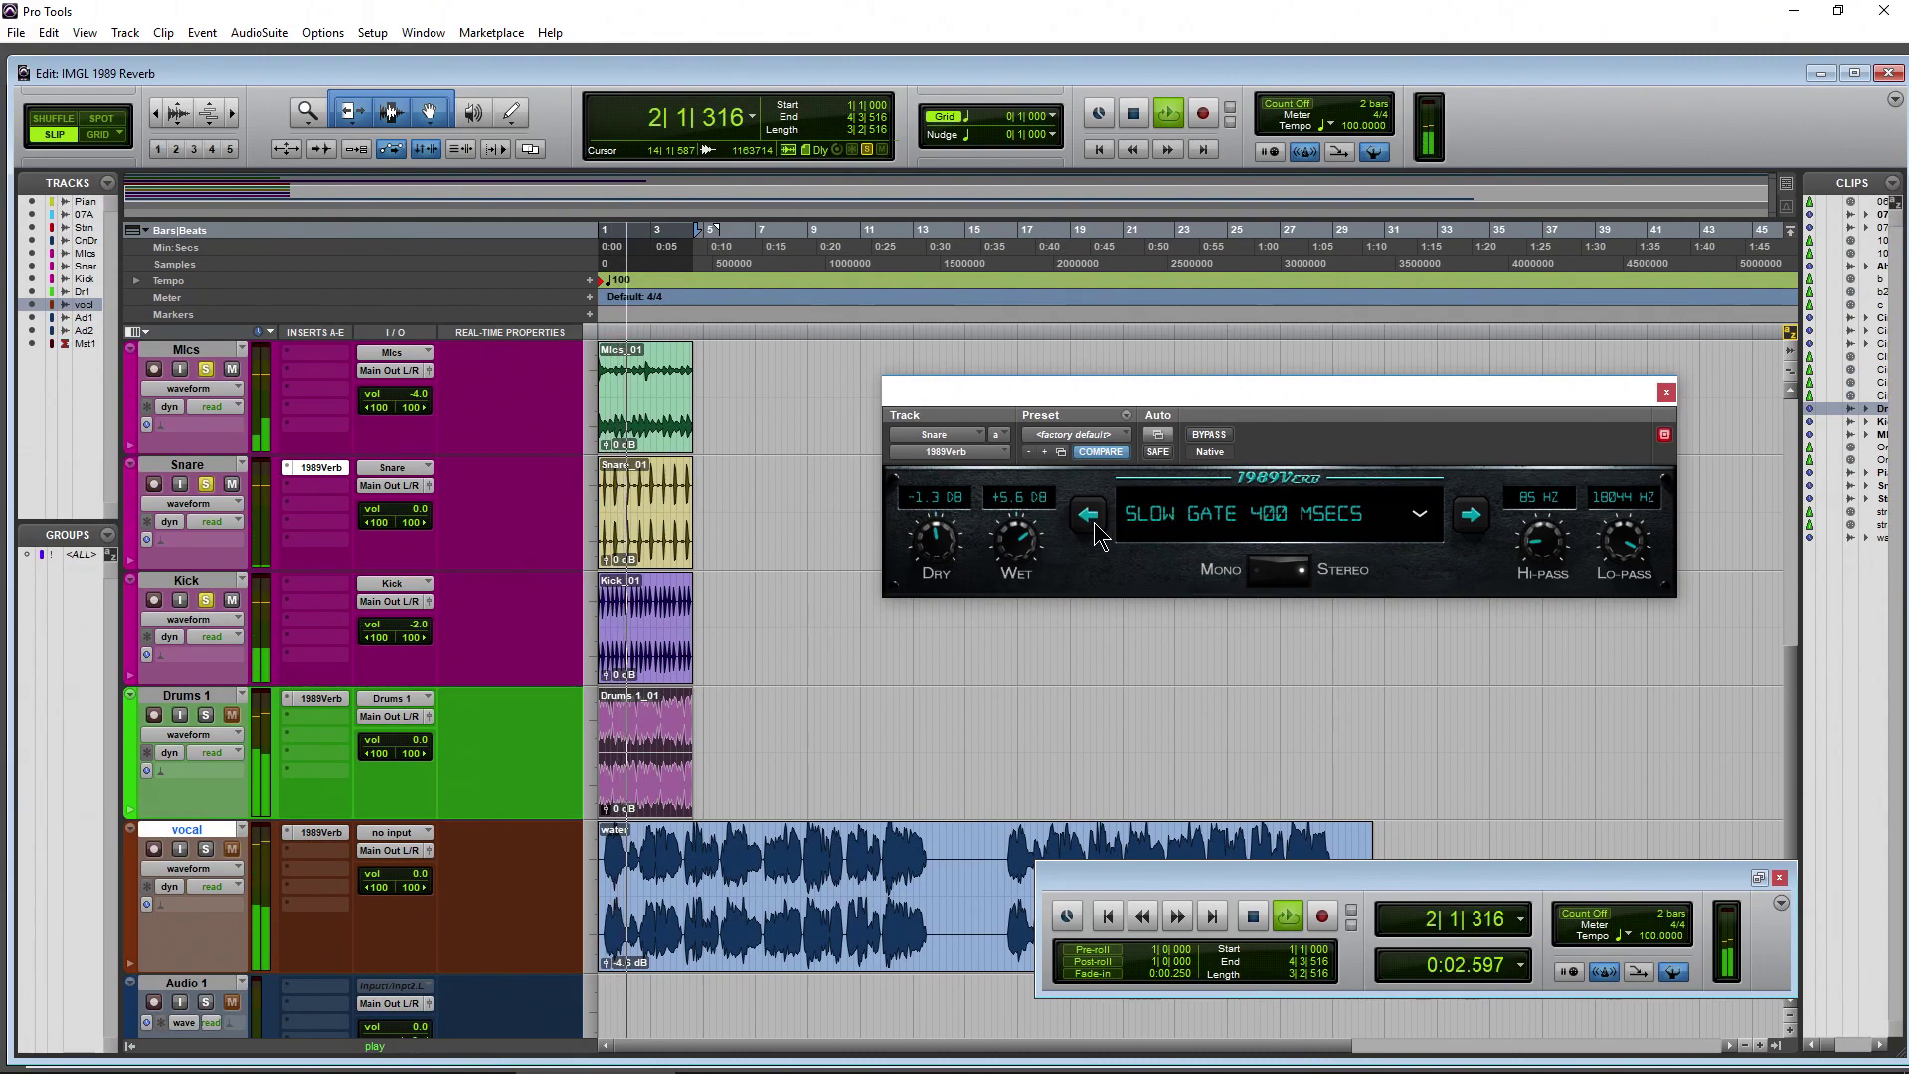
{"action": "left_click_drag", "start_coordinate": [1029, 548], "coordinate": [1019, 587]}
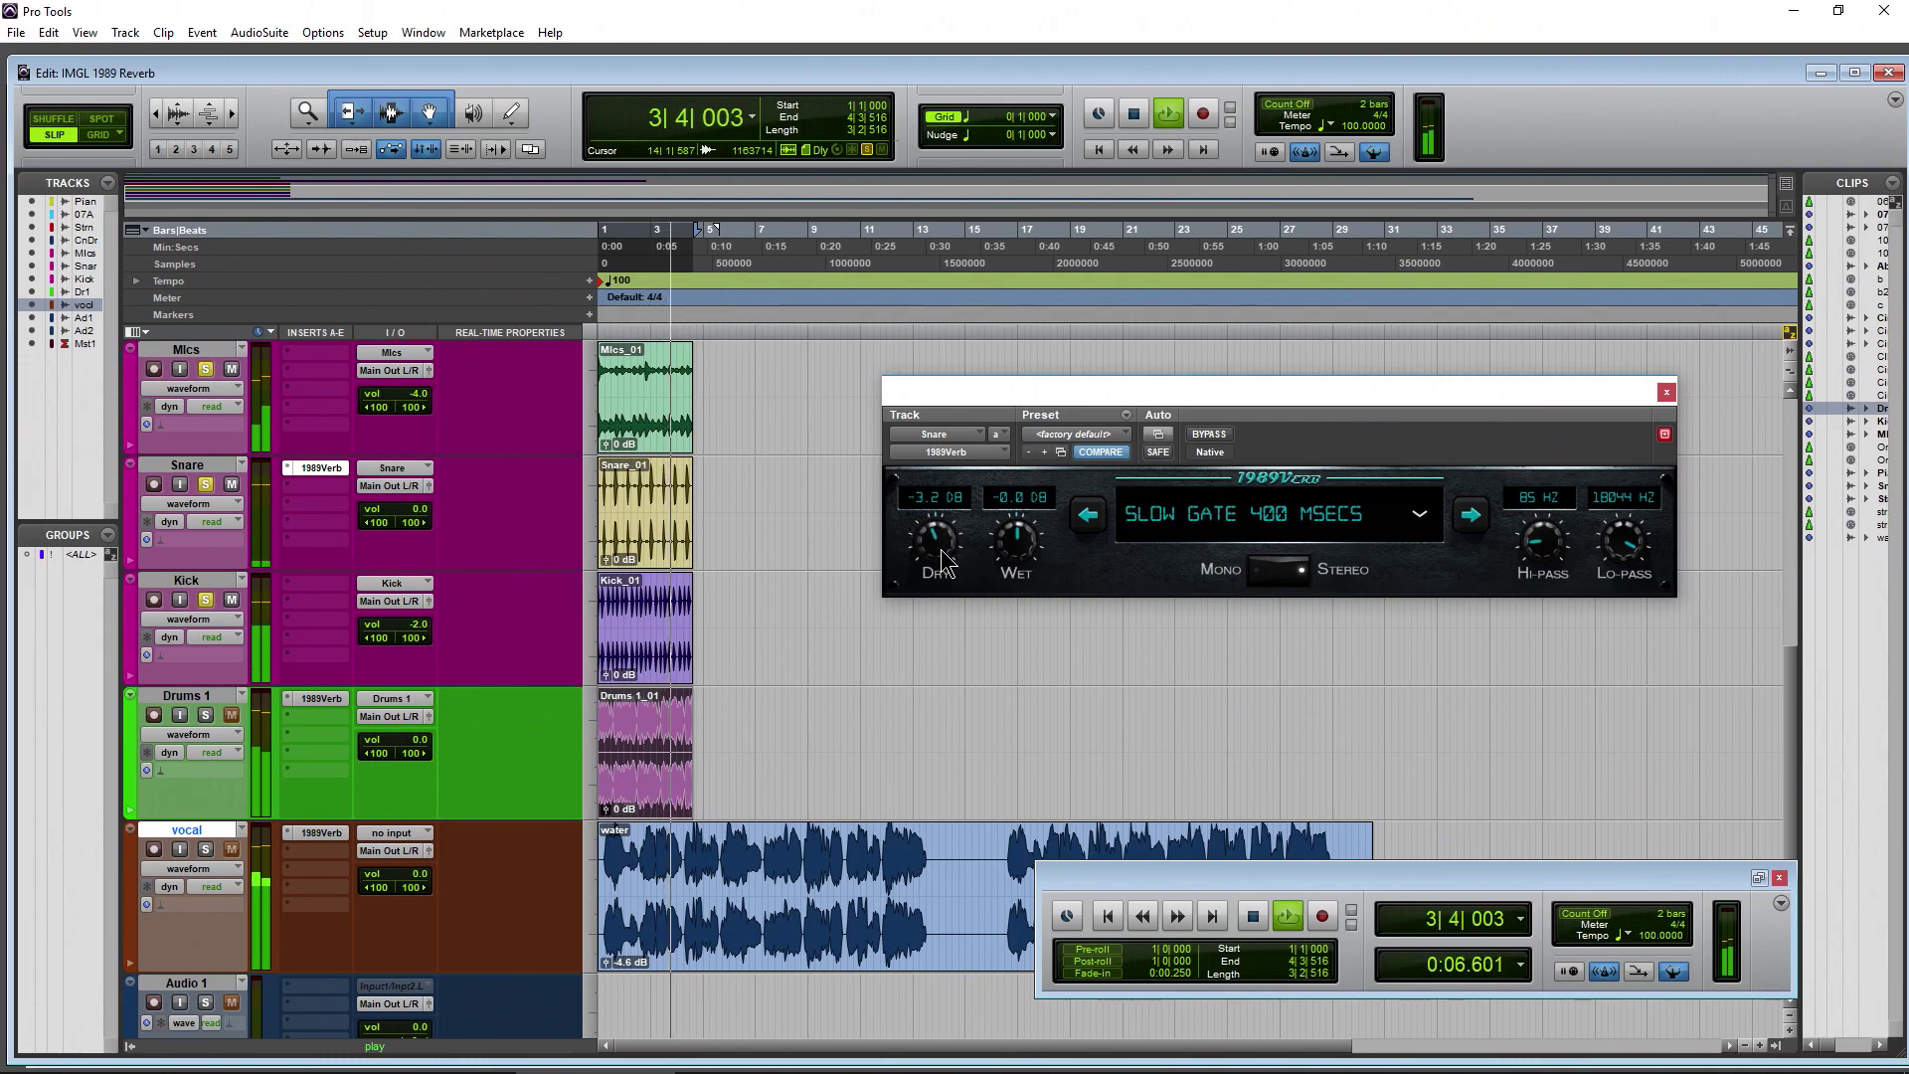
{"action": "left_click", "coordinate": [1088, 515]}
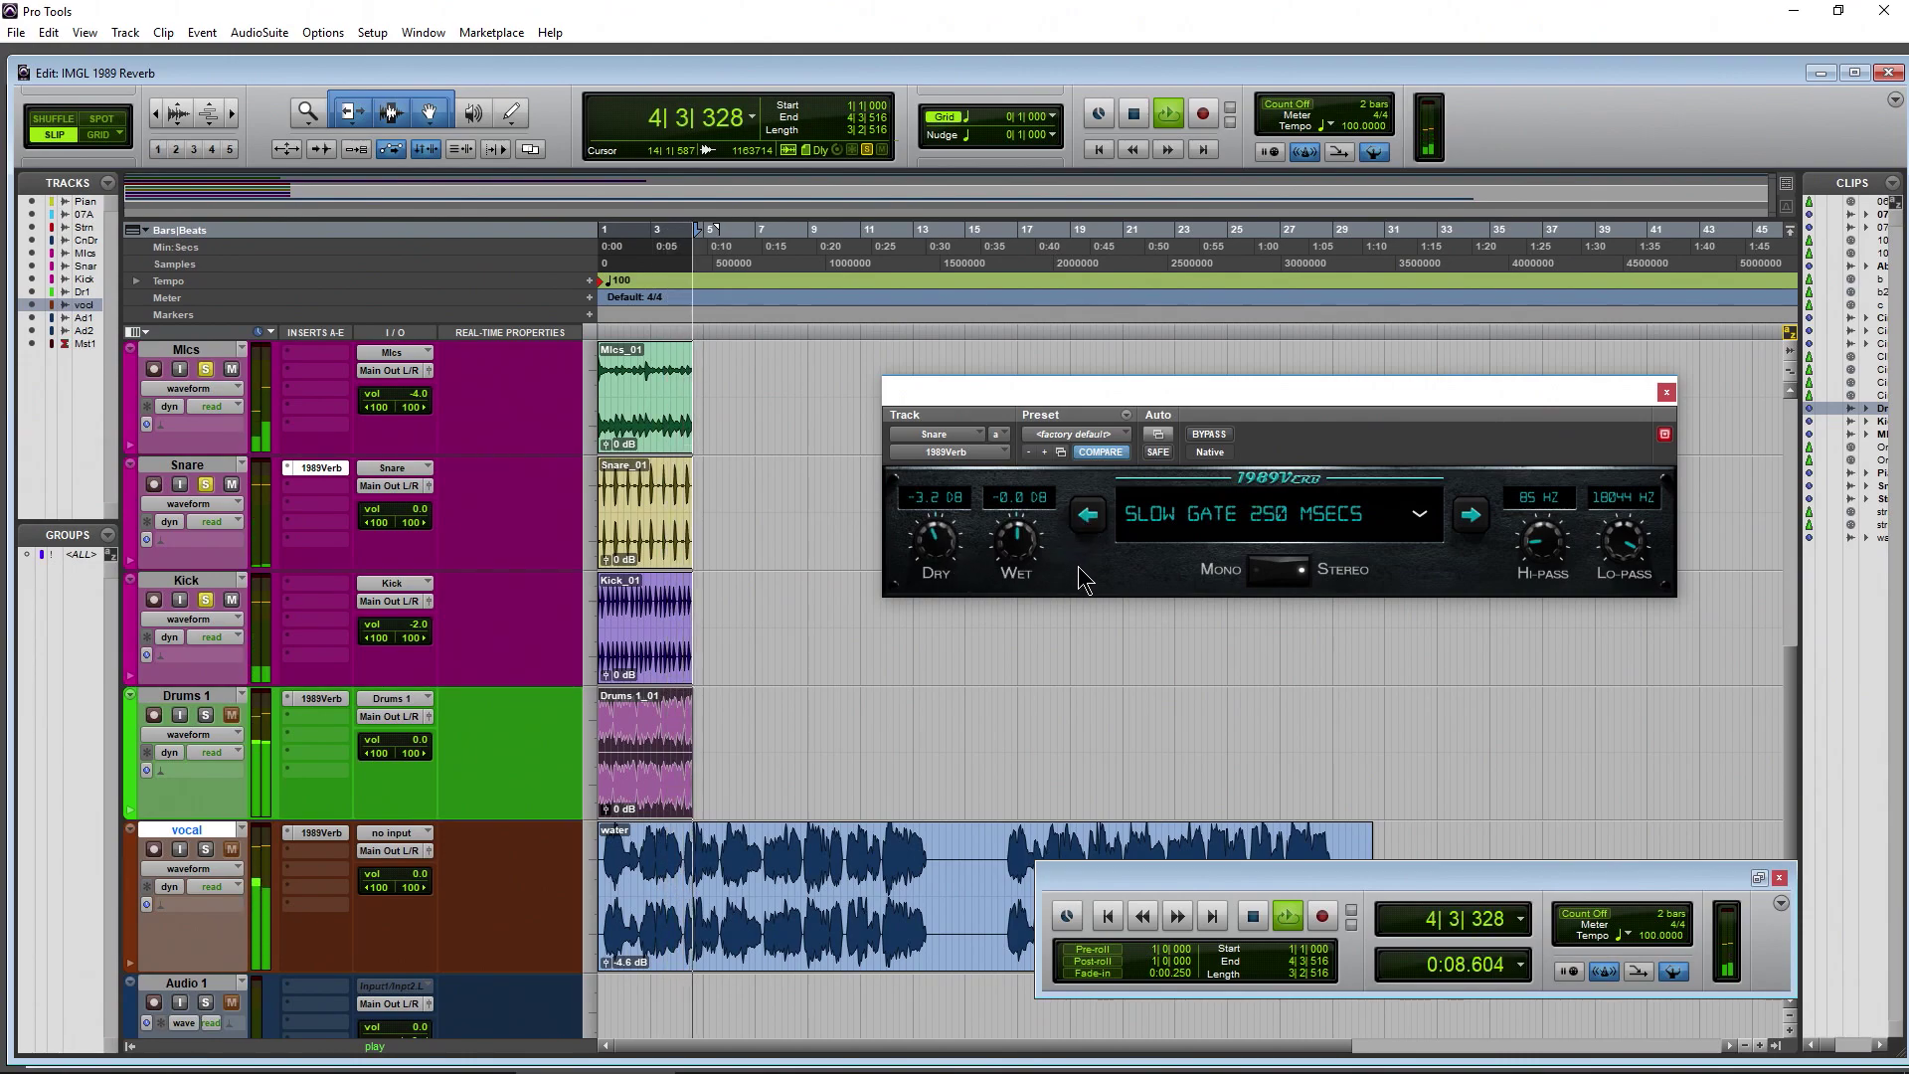
{"action": "left_click_drag", "start_coordinate": [1016, 553], "coordinate": [1014, 534]}
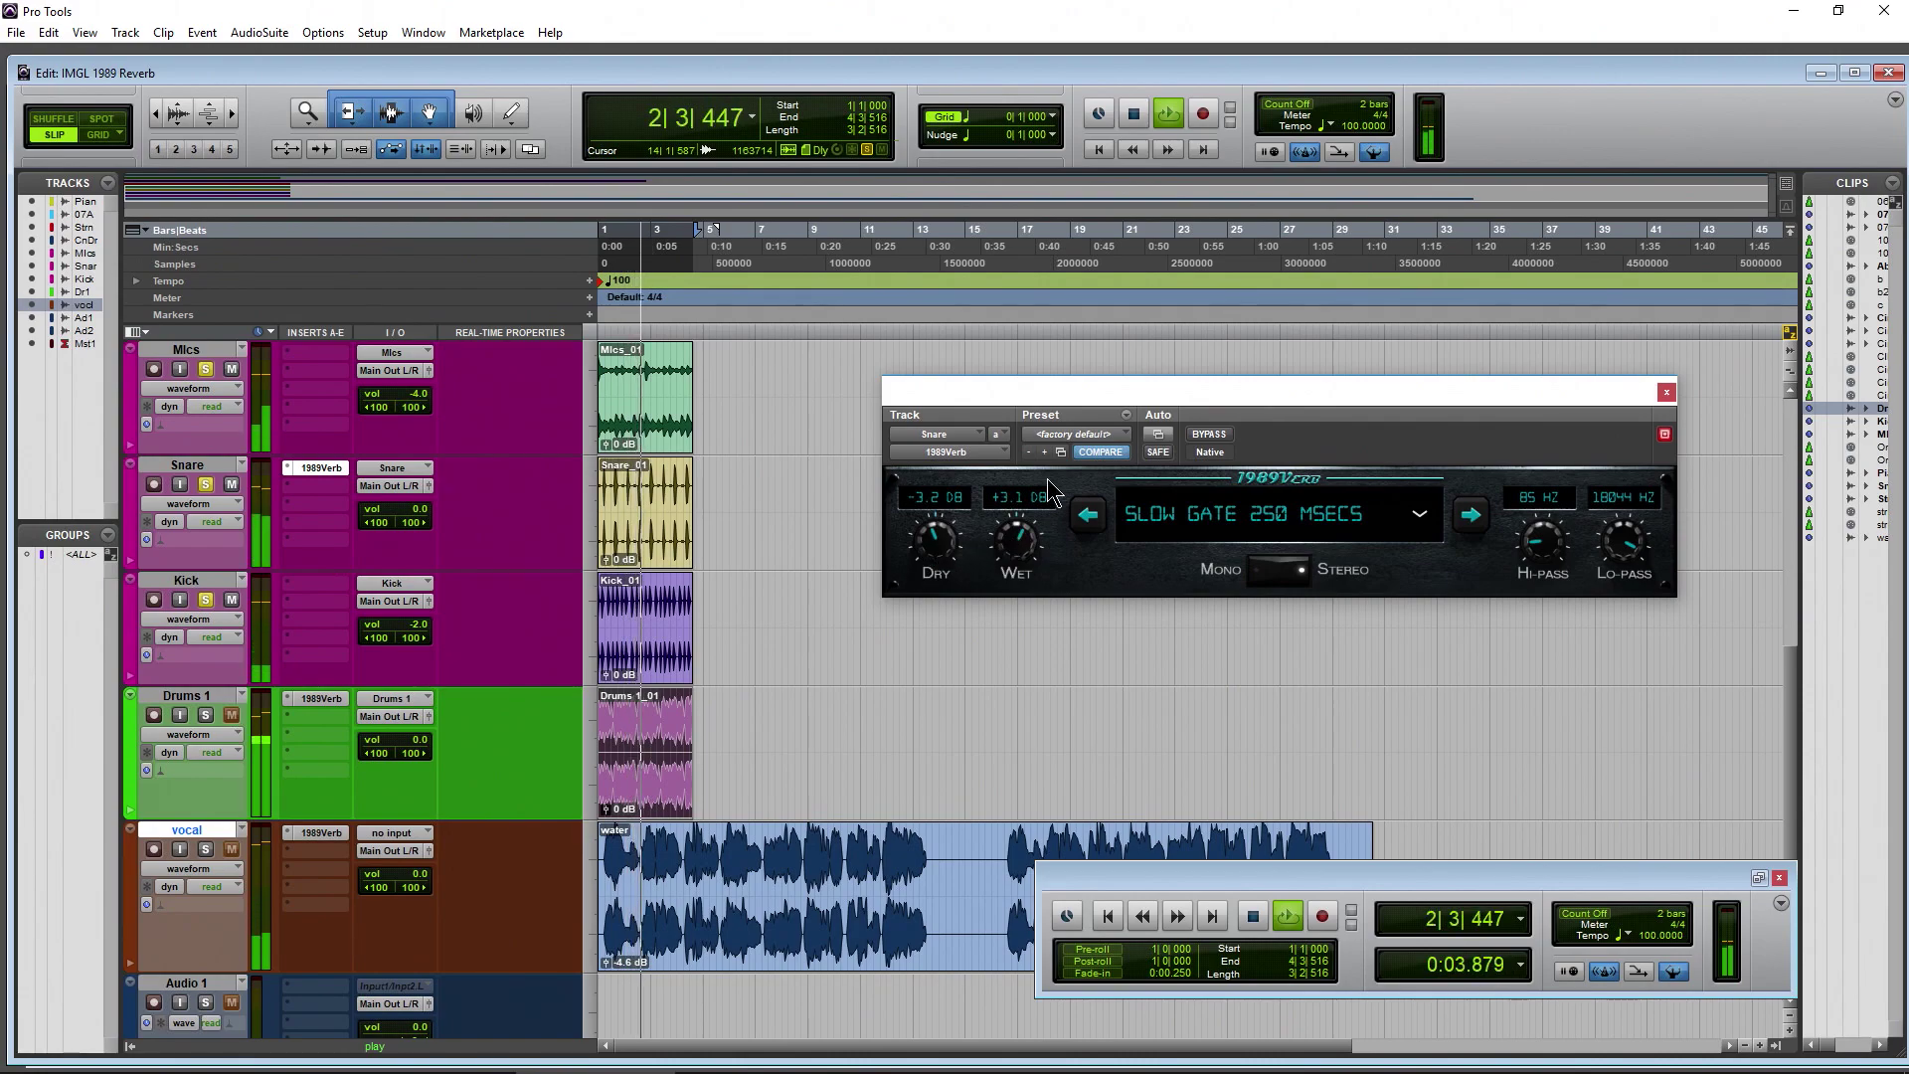
Step: Compare the Snare reverb bypassed and active, set its Dry level to -0.4 dB, and stop playback
{"action": "left_click", "coordinate": [1203, 438]}
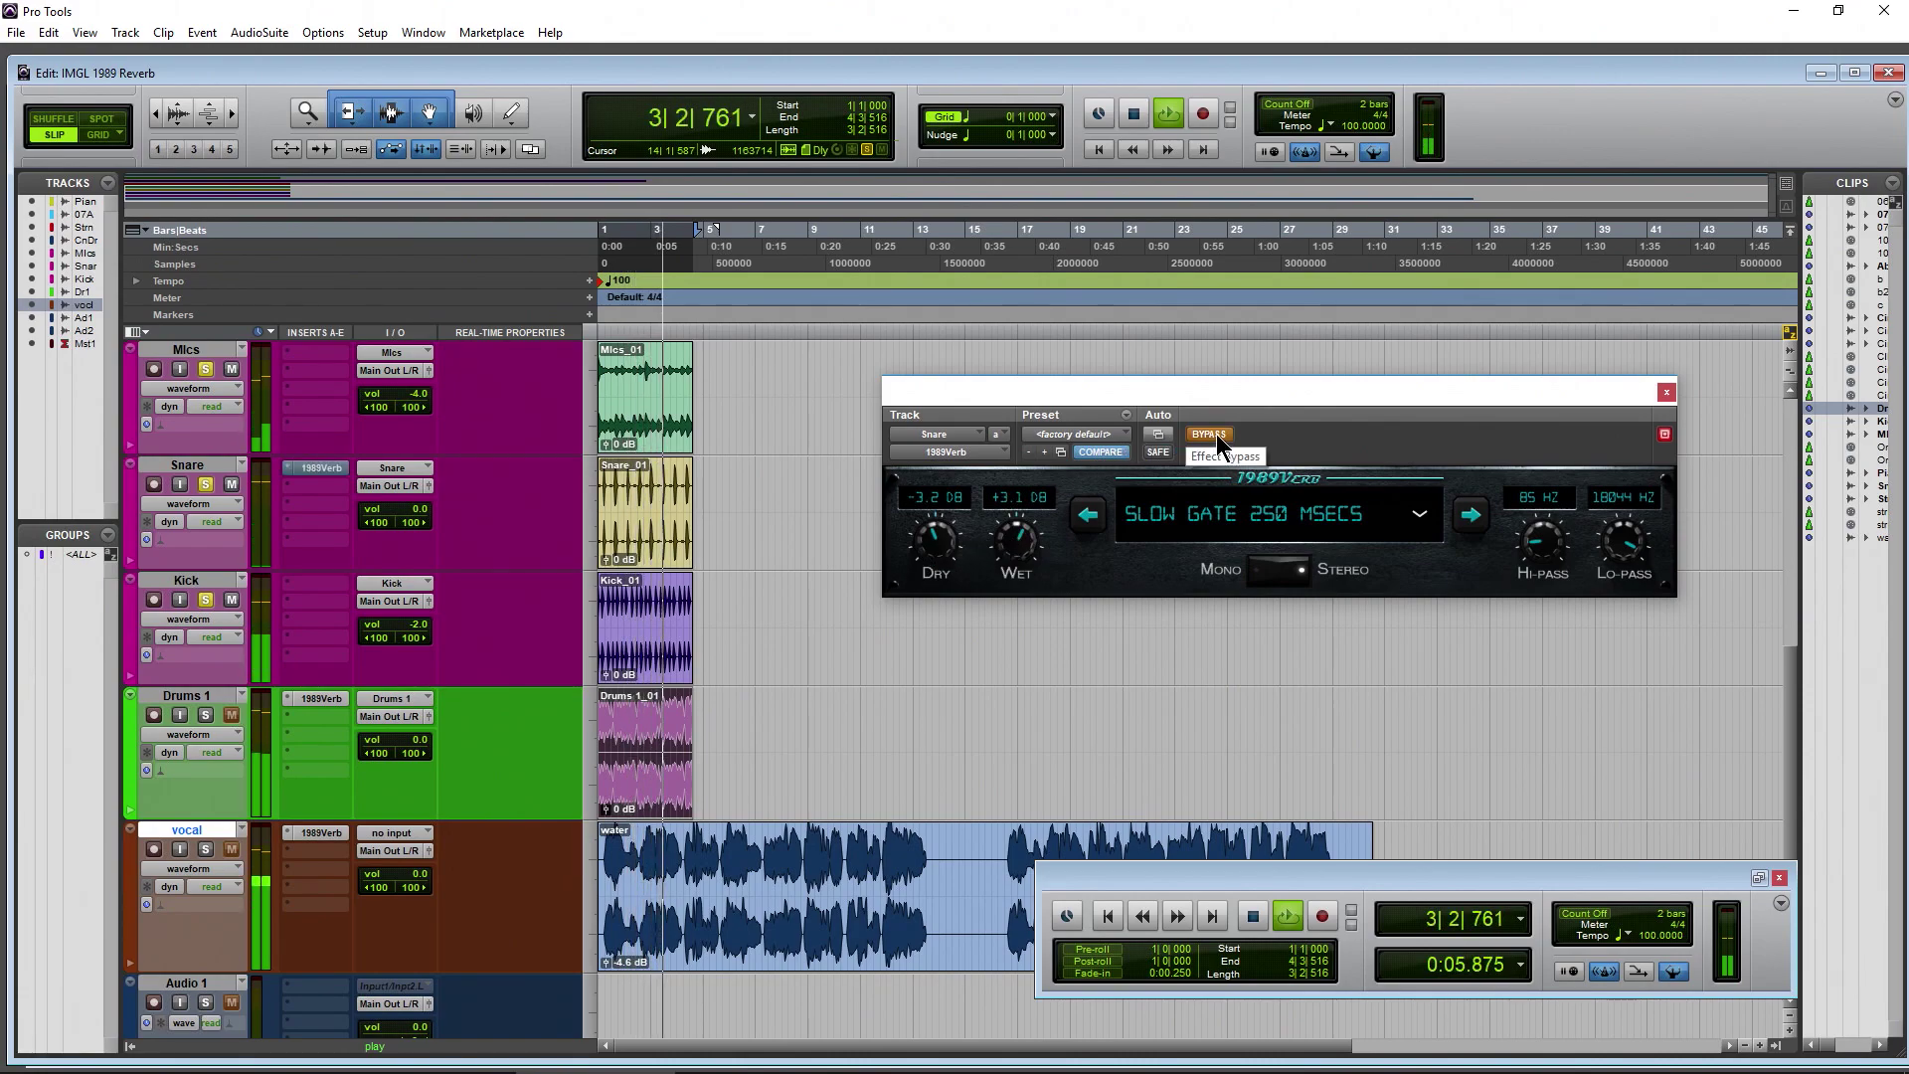
{"action": "left_click", "coordinate": [1205, 436]}
{"action": "left_click_drag", "start_coordinate": [936, 549], "coordinate": [955, 540]}
{"action": "key", "text": "space"}
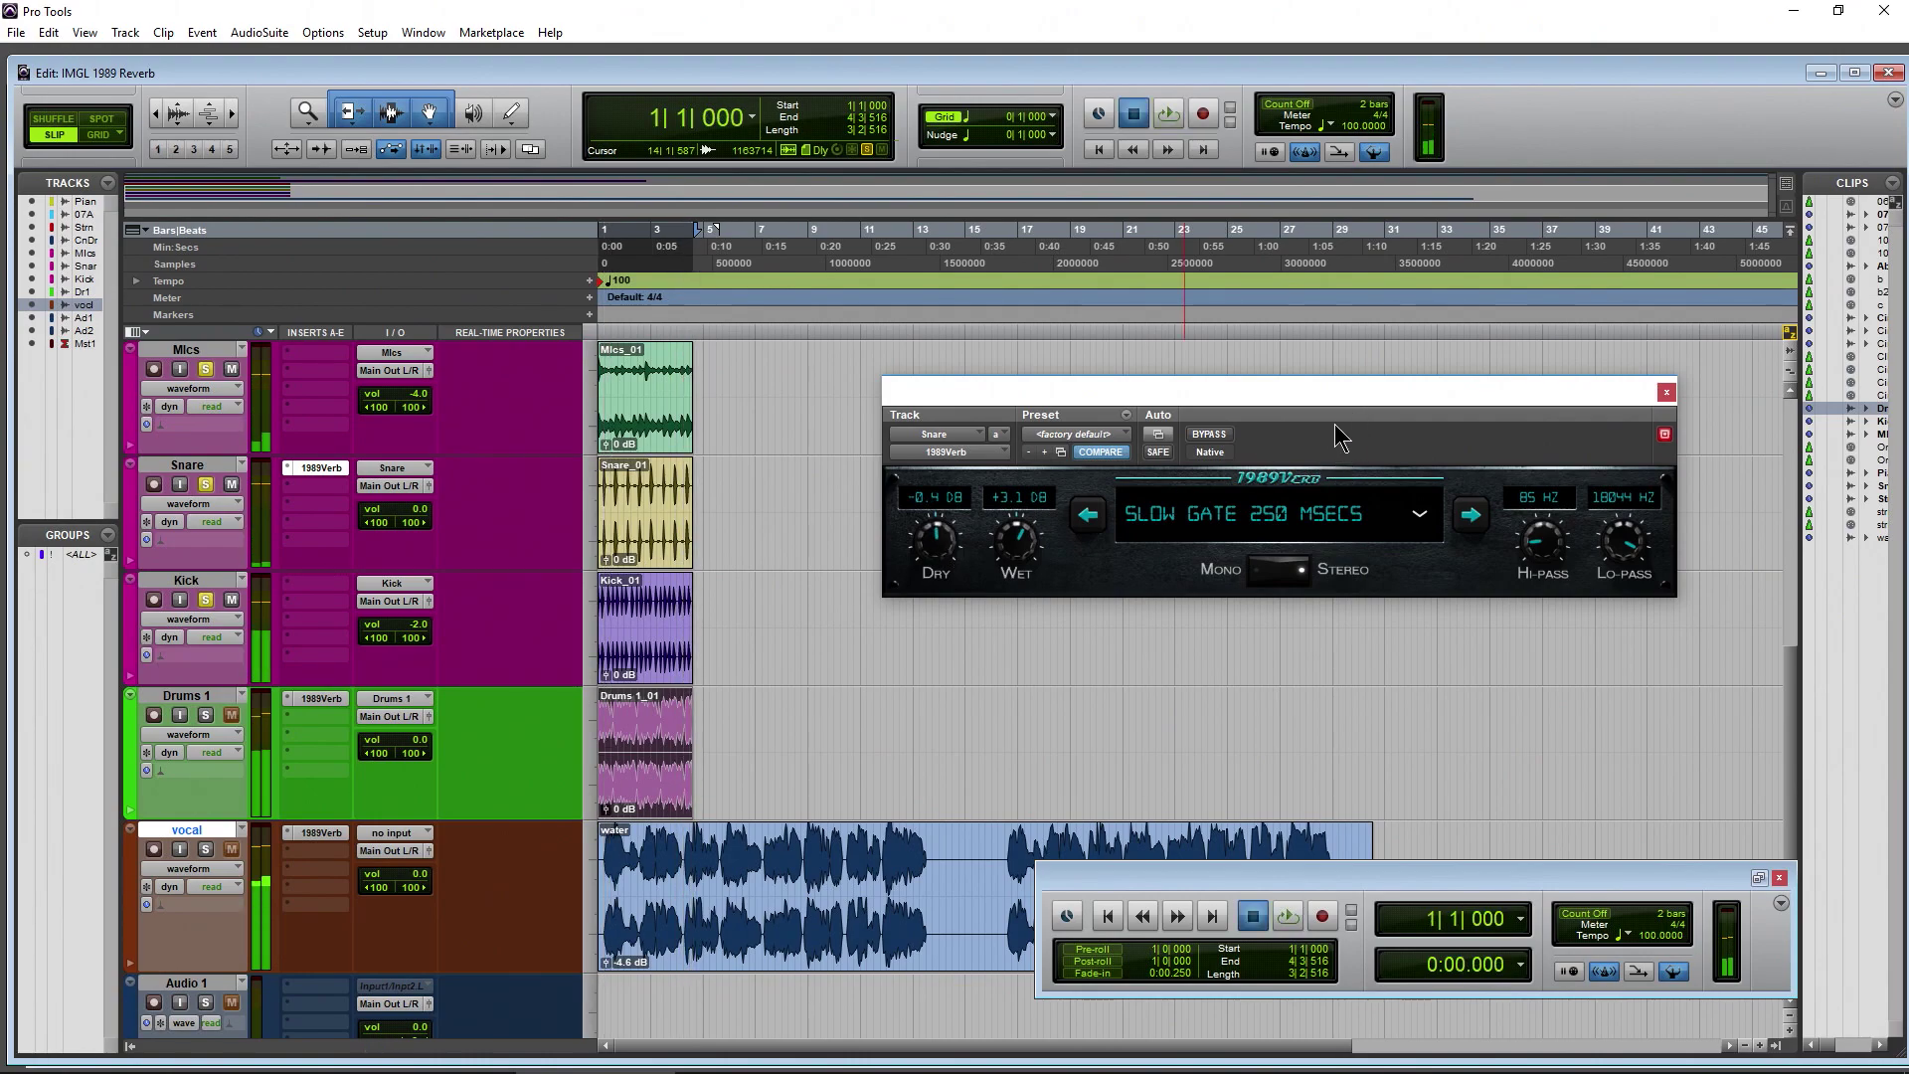
Step: Close the Snare's reverb, move the solo from the drum tracks to the vocal track, and open the vocal's 1989Verb insert
{"action": "left_click", "coordinate": [1668, 393]}
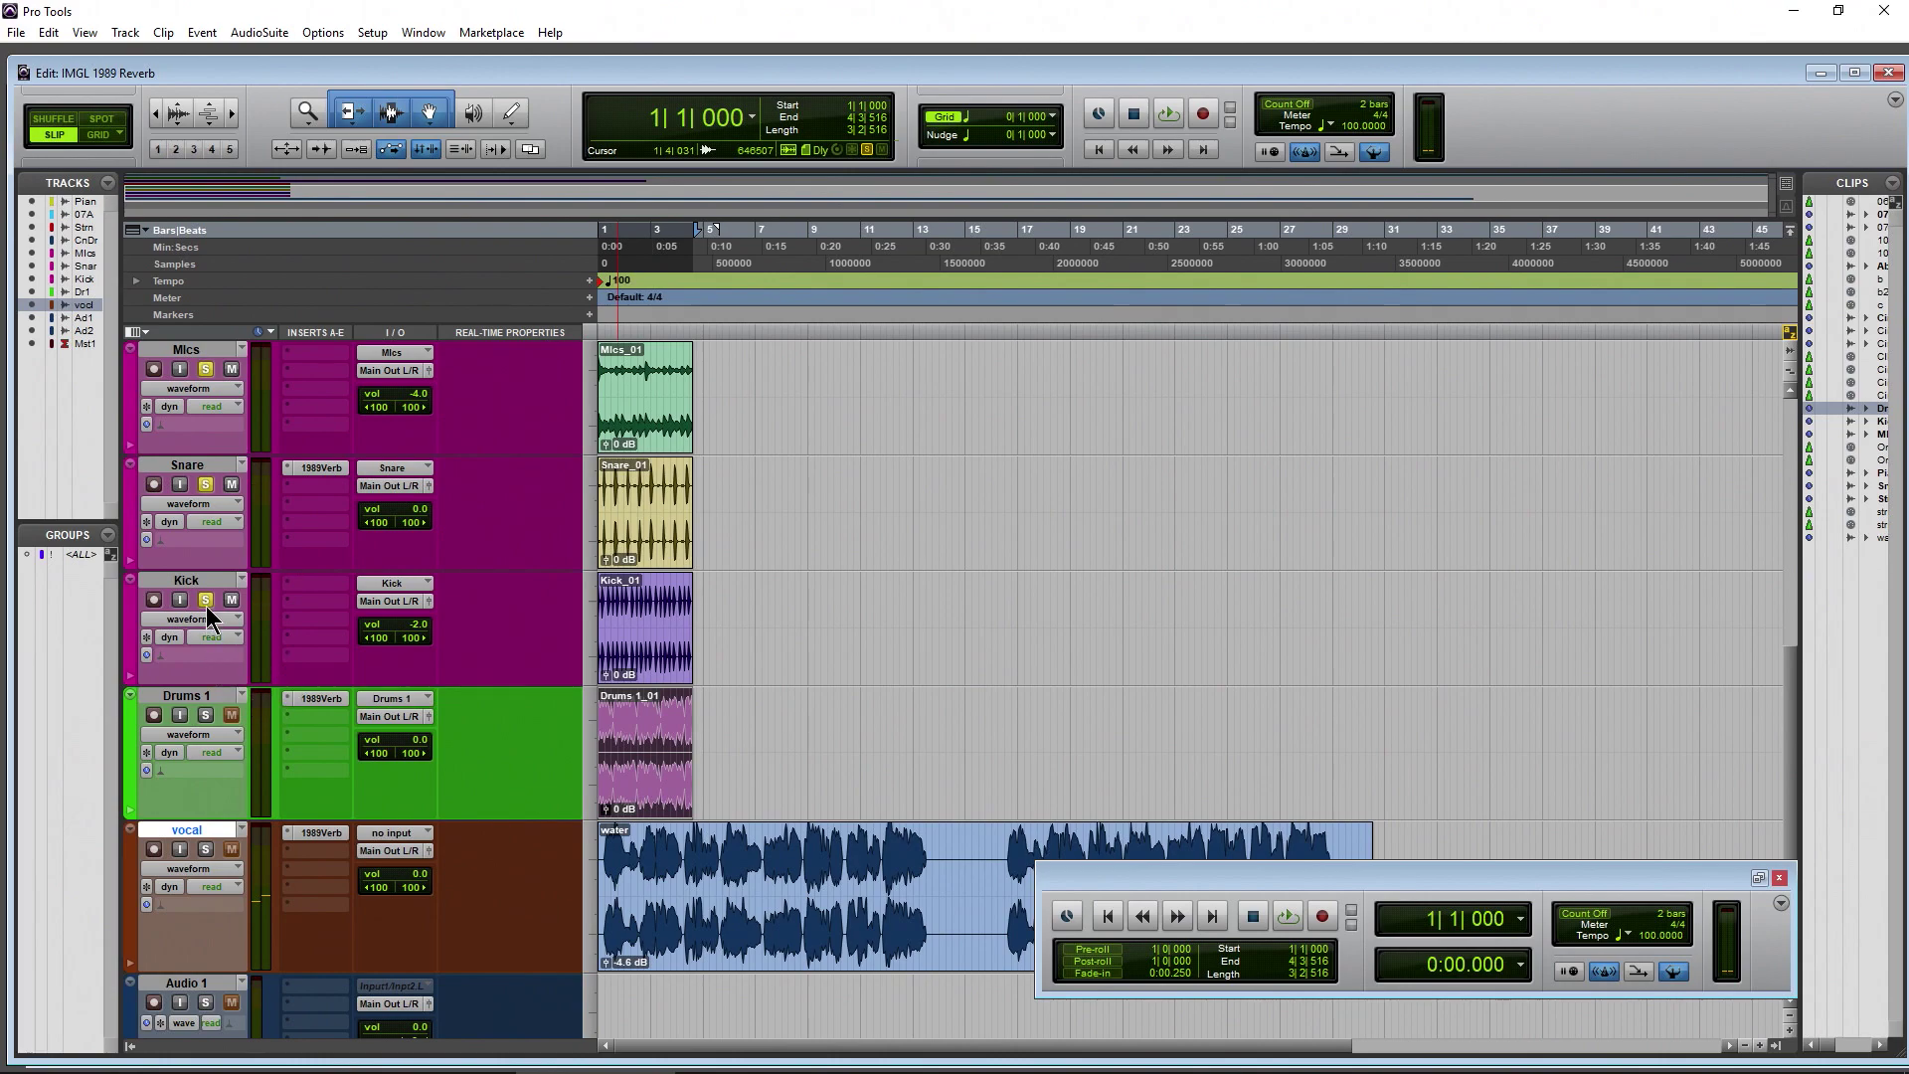
{"action": "left_click", "coordinate": [203, 483]}
{"action": "left_click", "coordinate": [203, 368]}
{"action": "left_click", "coordinate": [672, 886]}
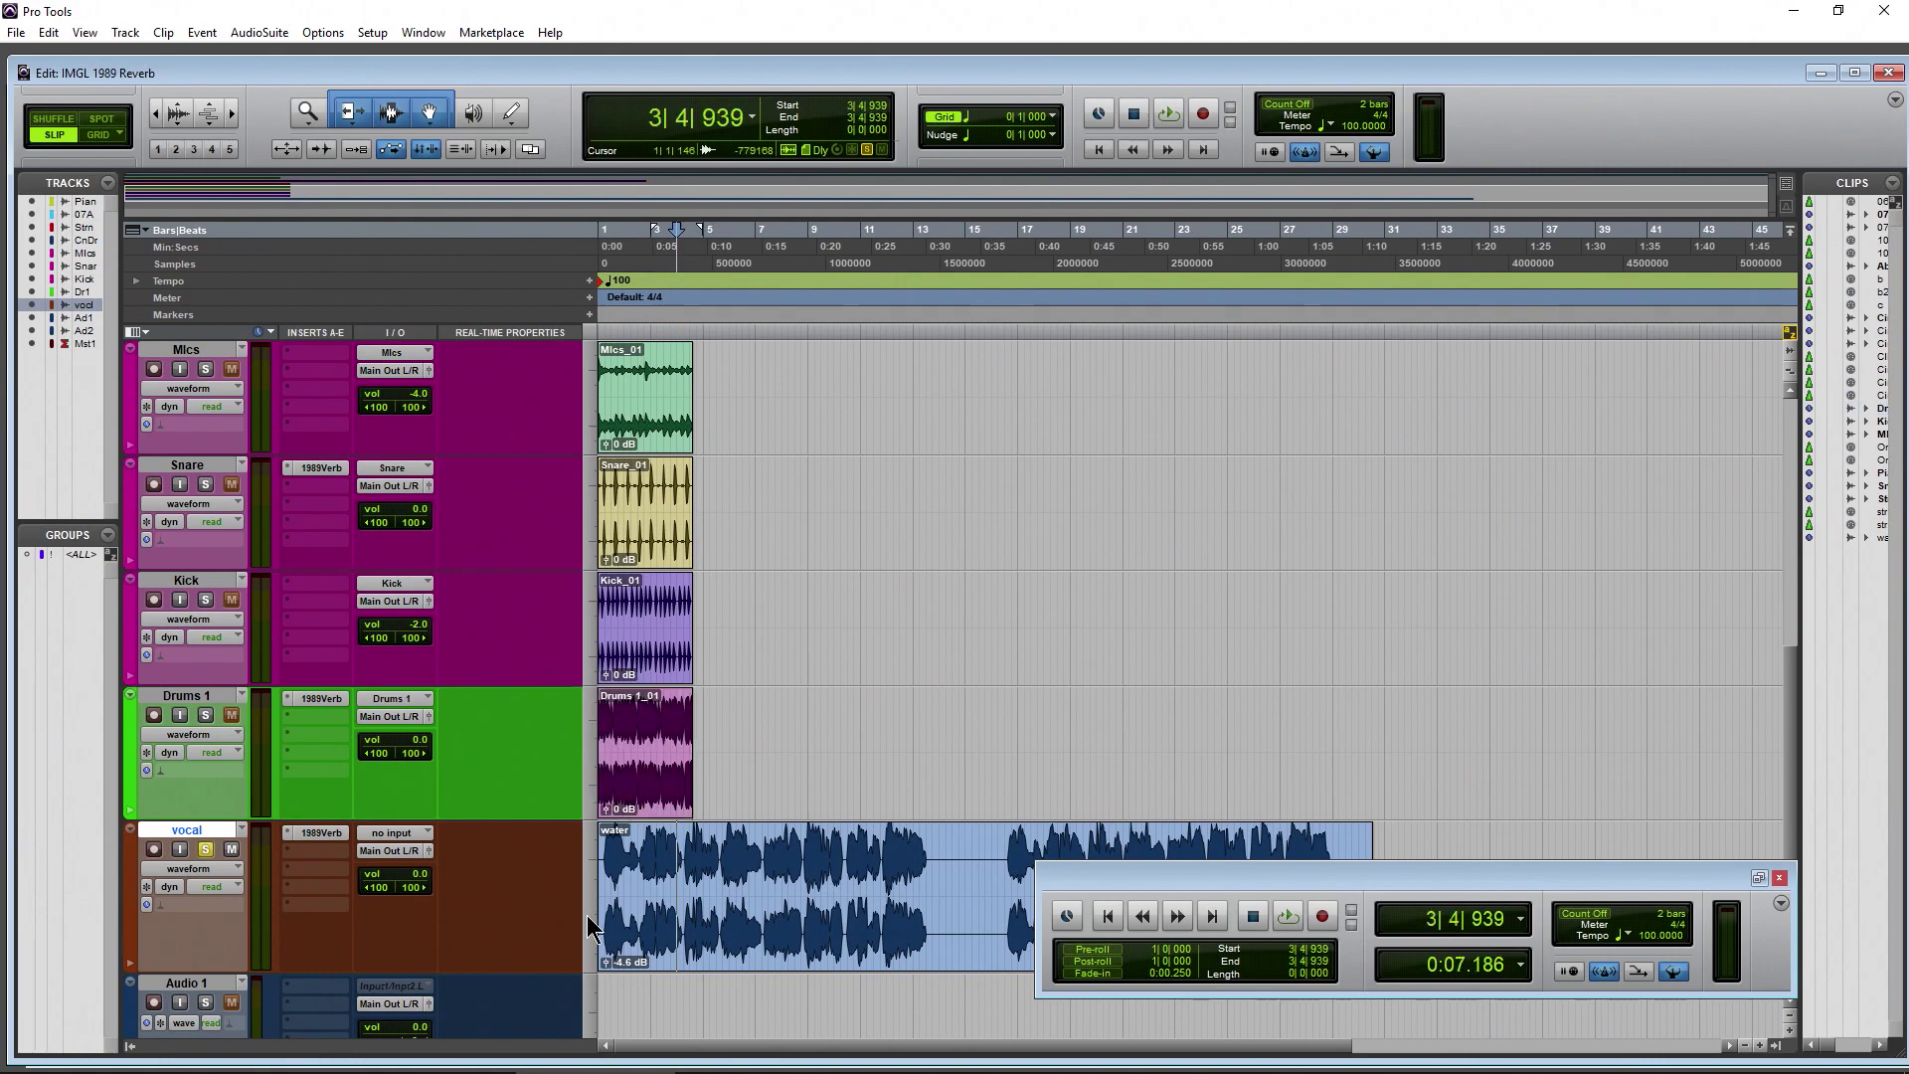
{"action": "left_click", "coordinate": [322, 832]}
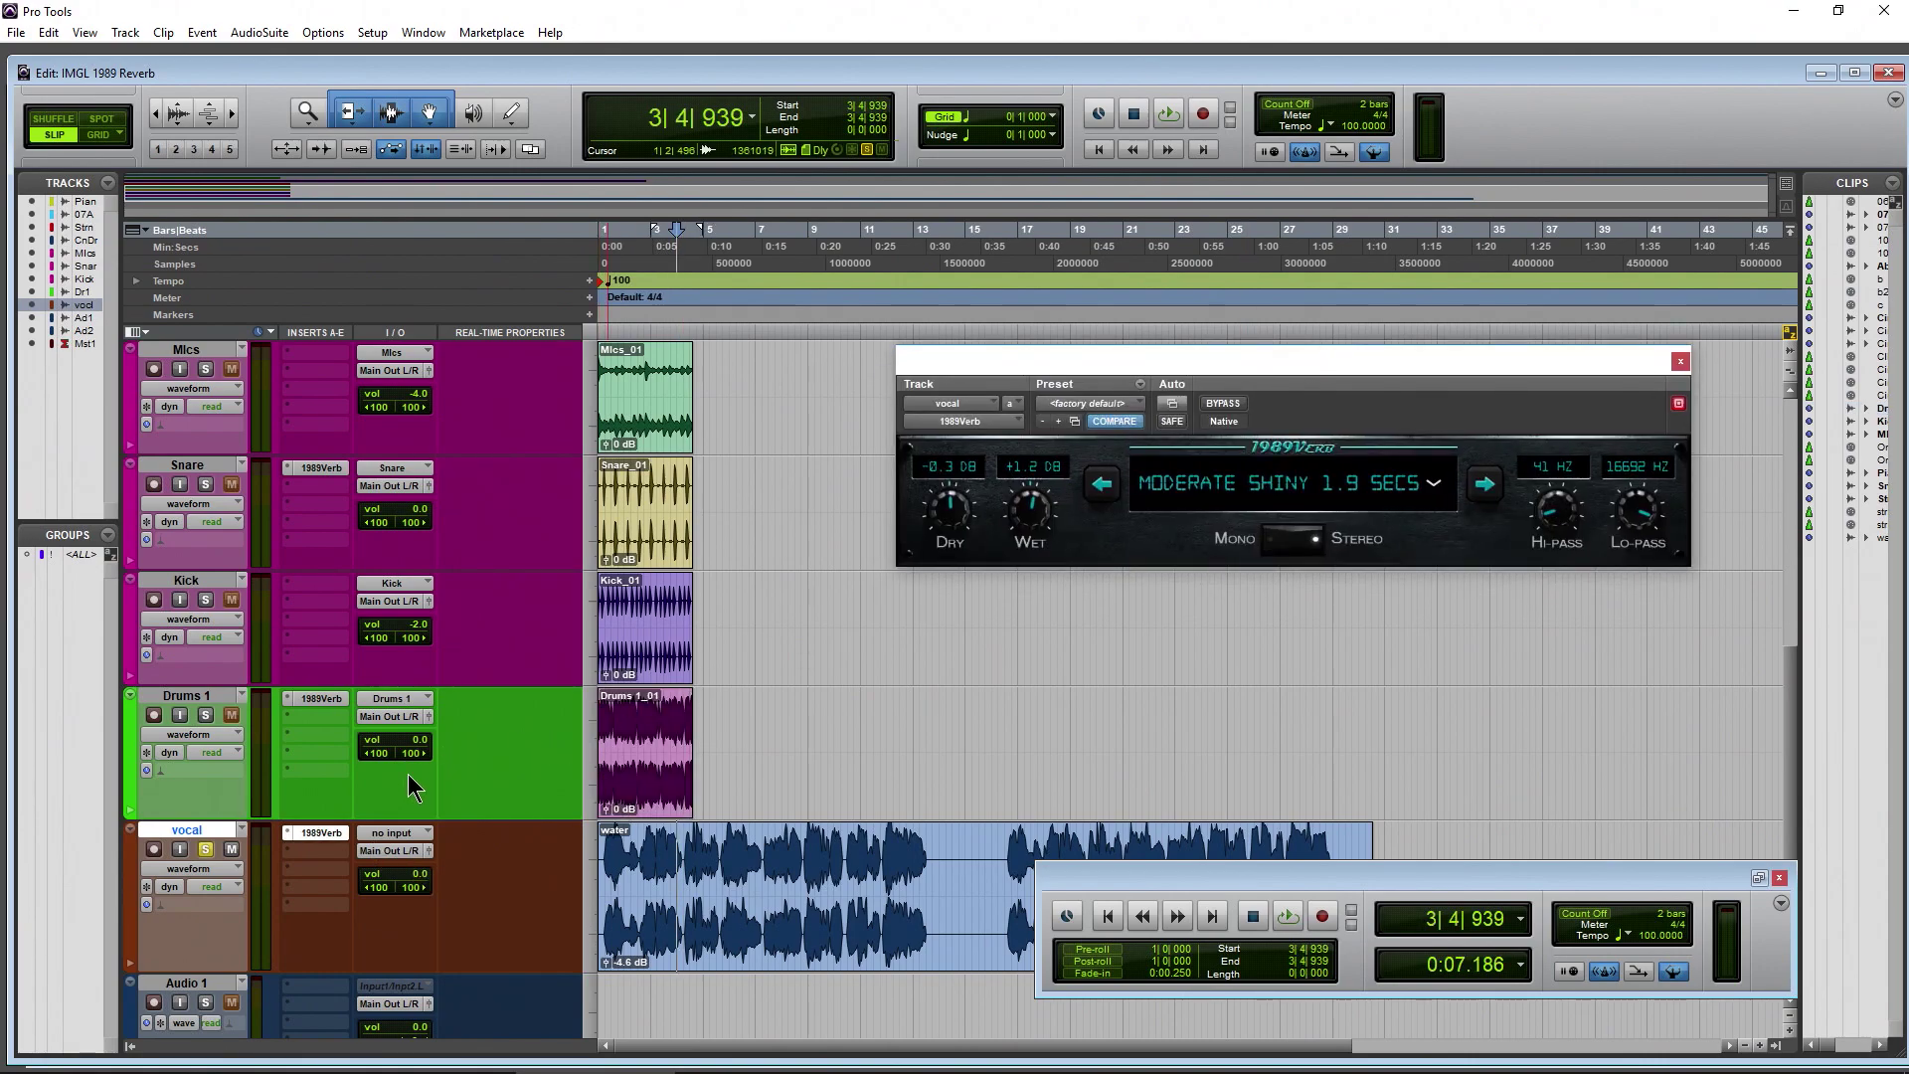
{"action": "scroll", "coordinate": [312, 749], "scroll_direction": "down", "scroll_amount": 5}
{"action": "left_click", "coordinate": [320, 713]}
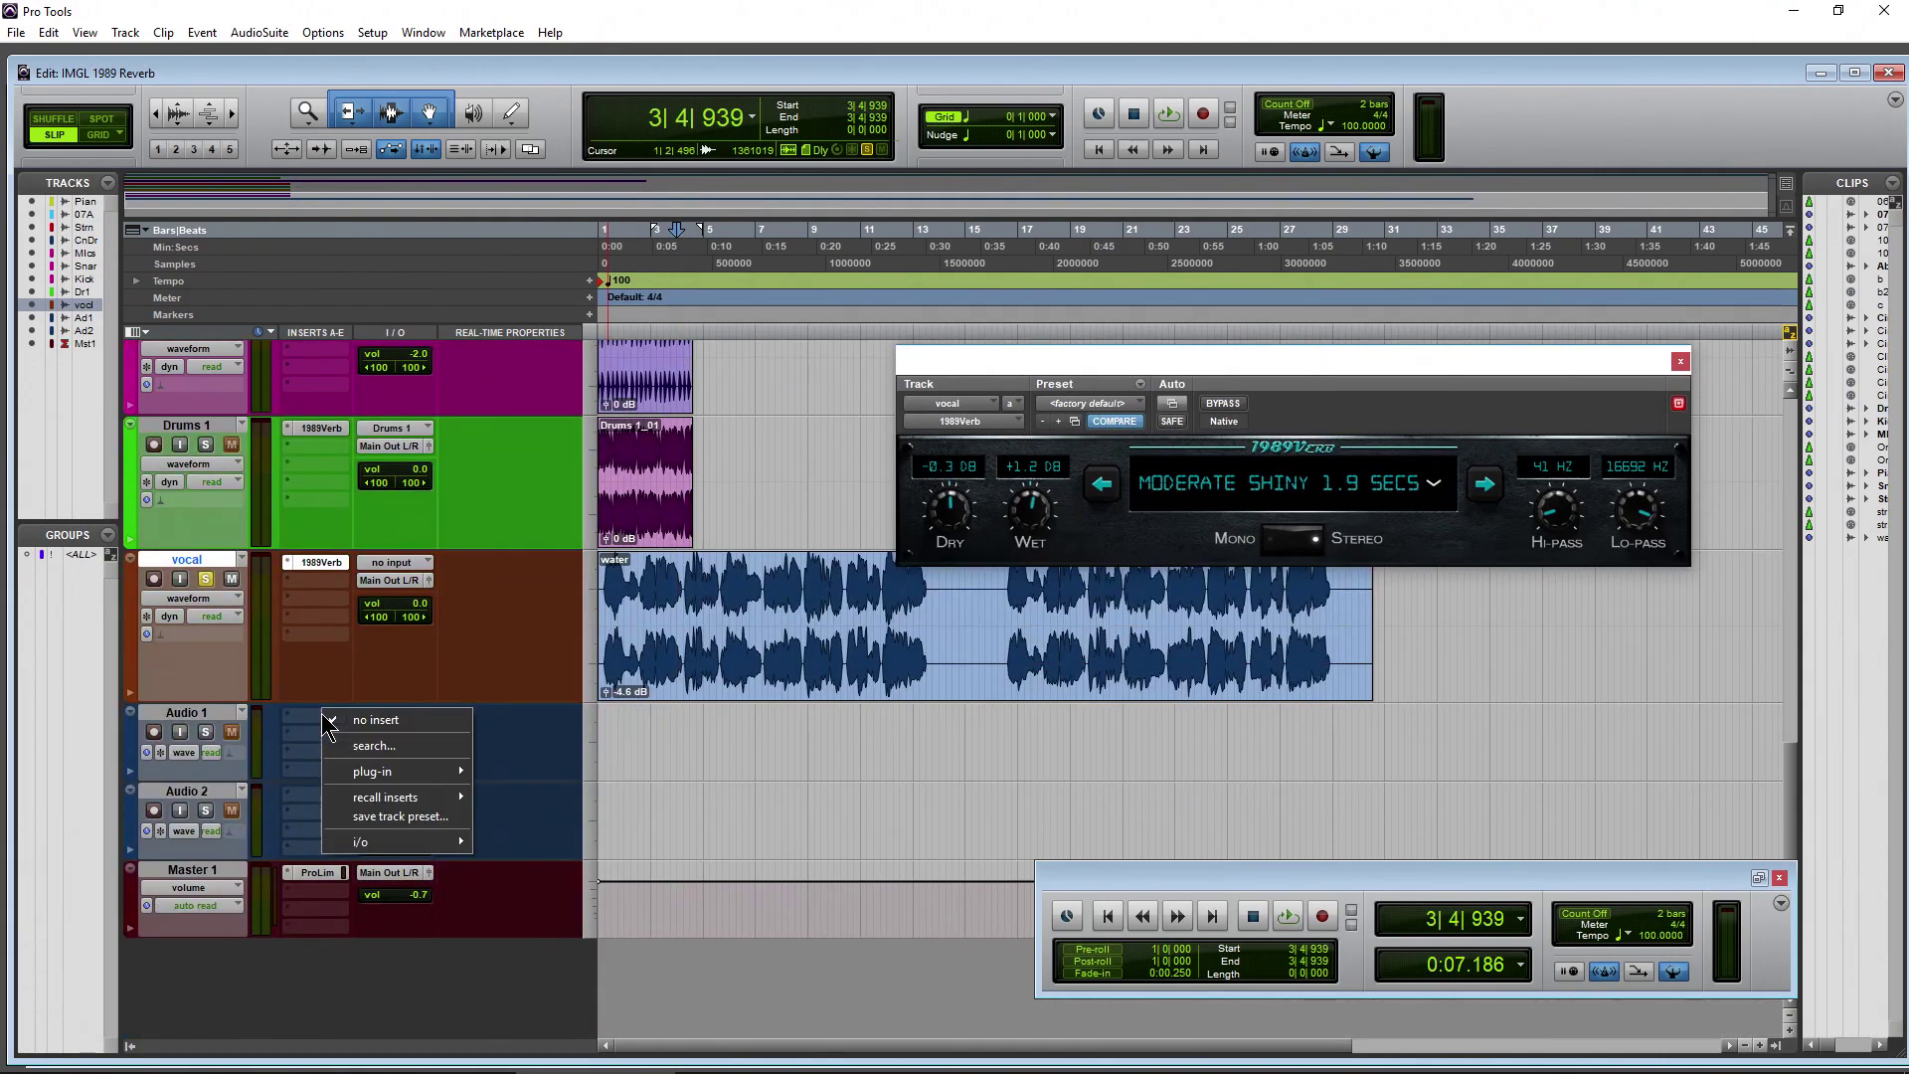
{"action": "mouse_move", "coordinate": [404, 773]}
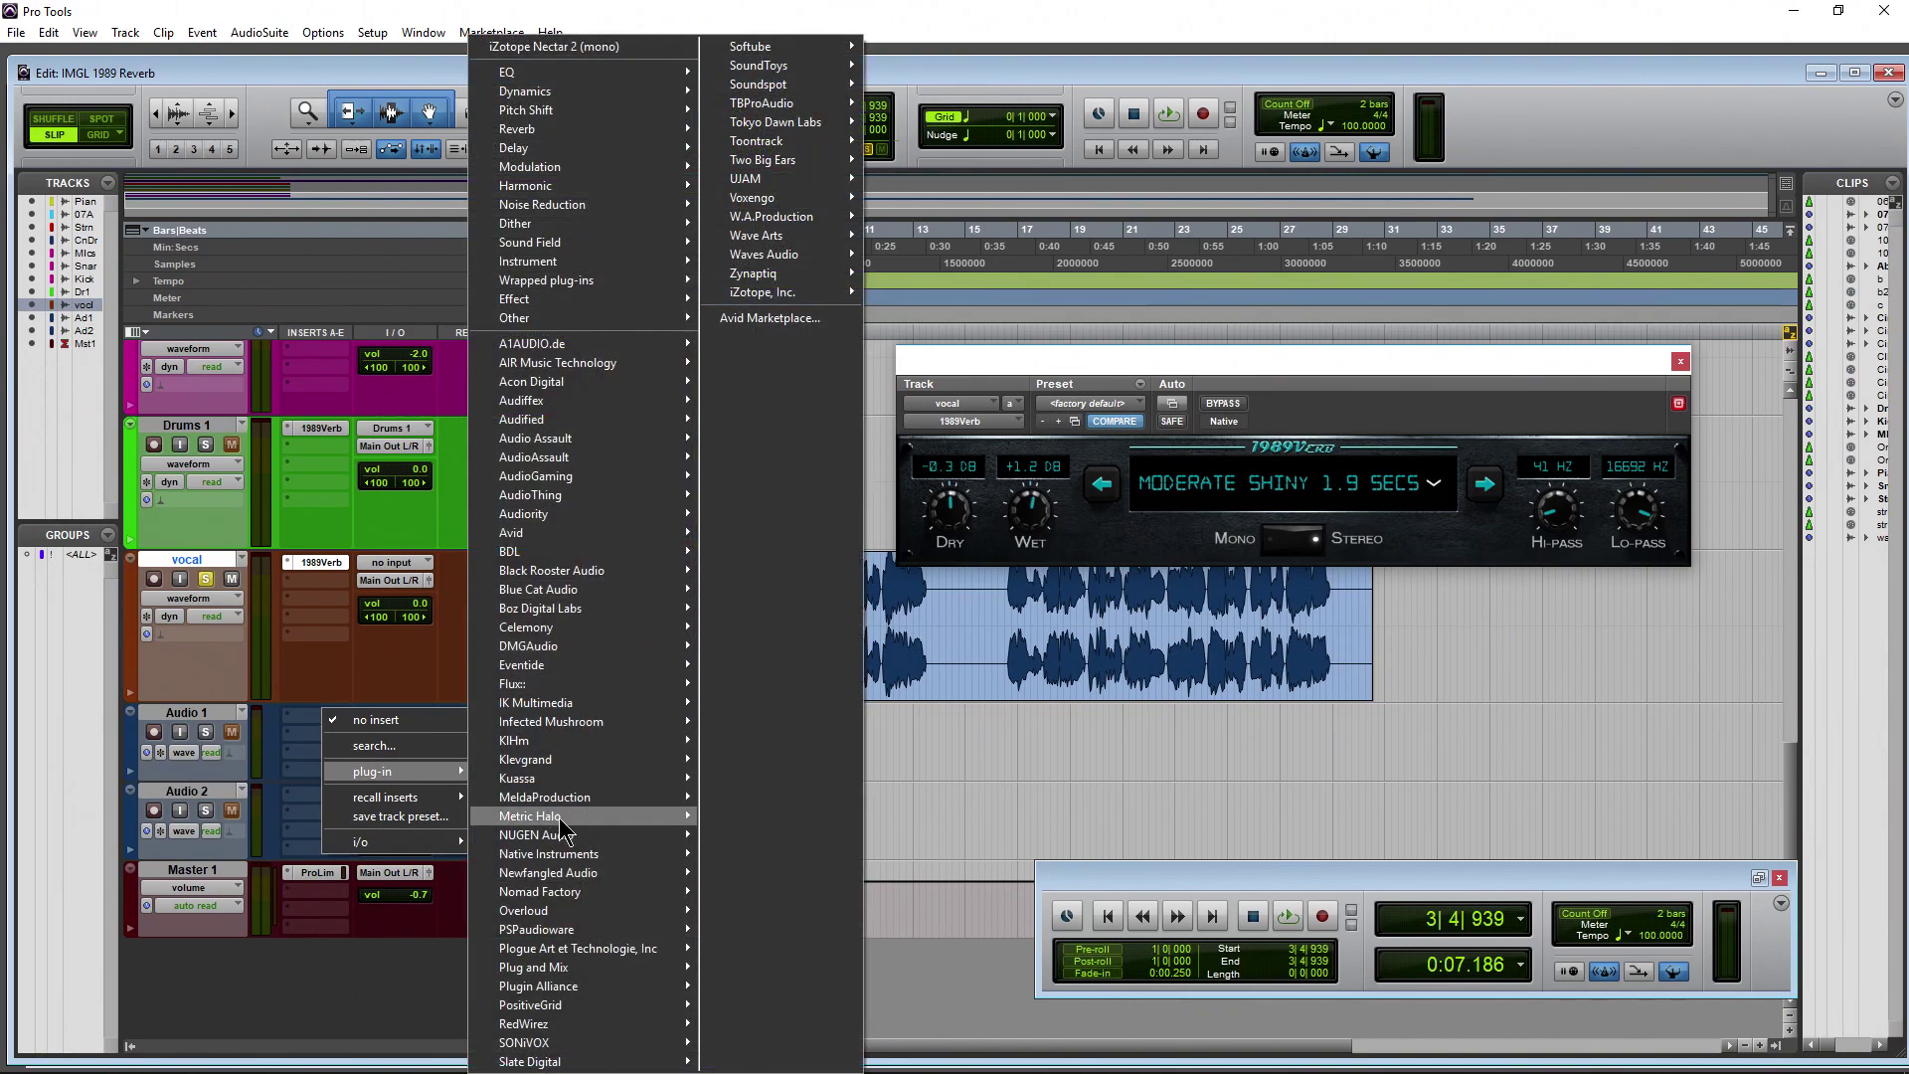
{"action": "left_click", "coordinate": [1298, 376]}
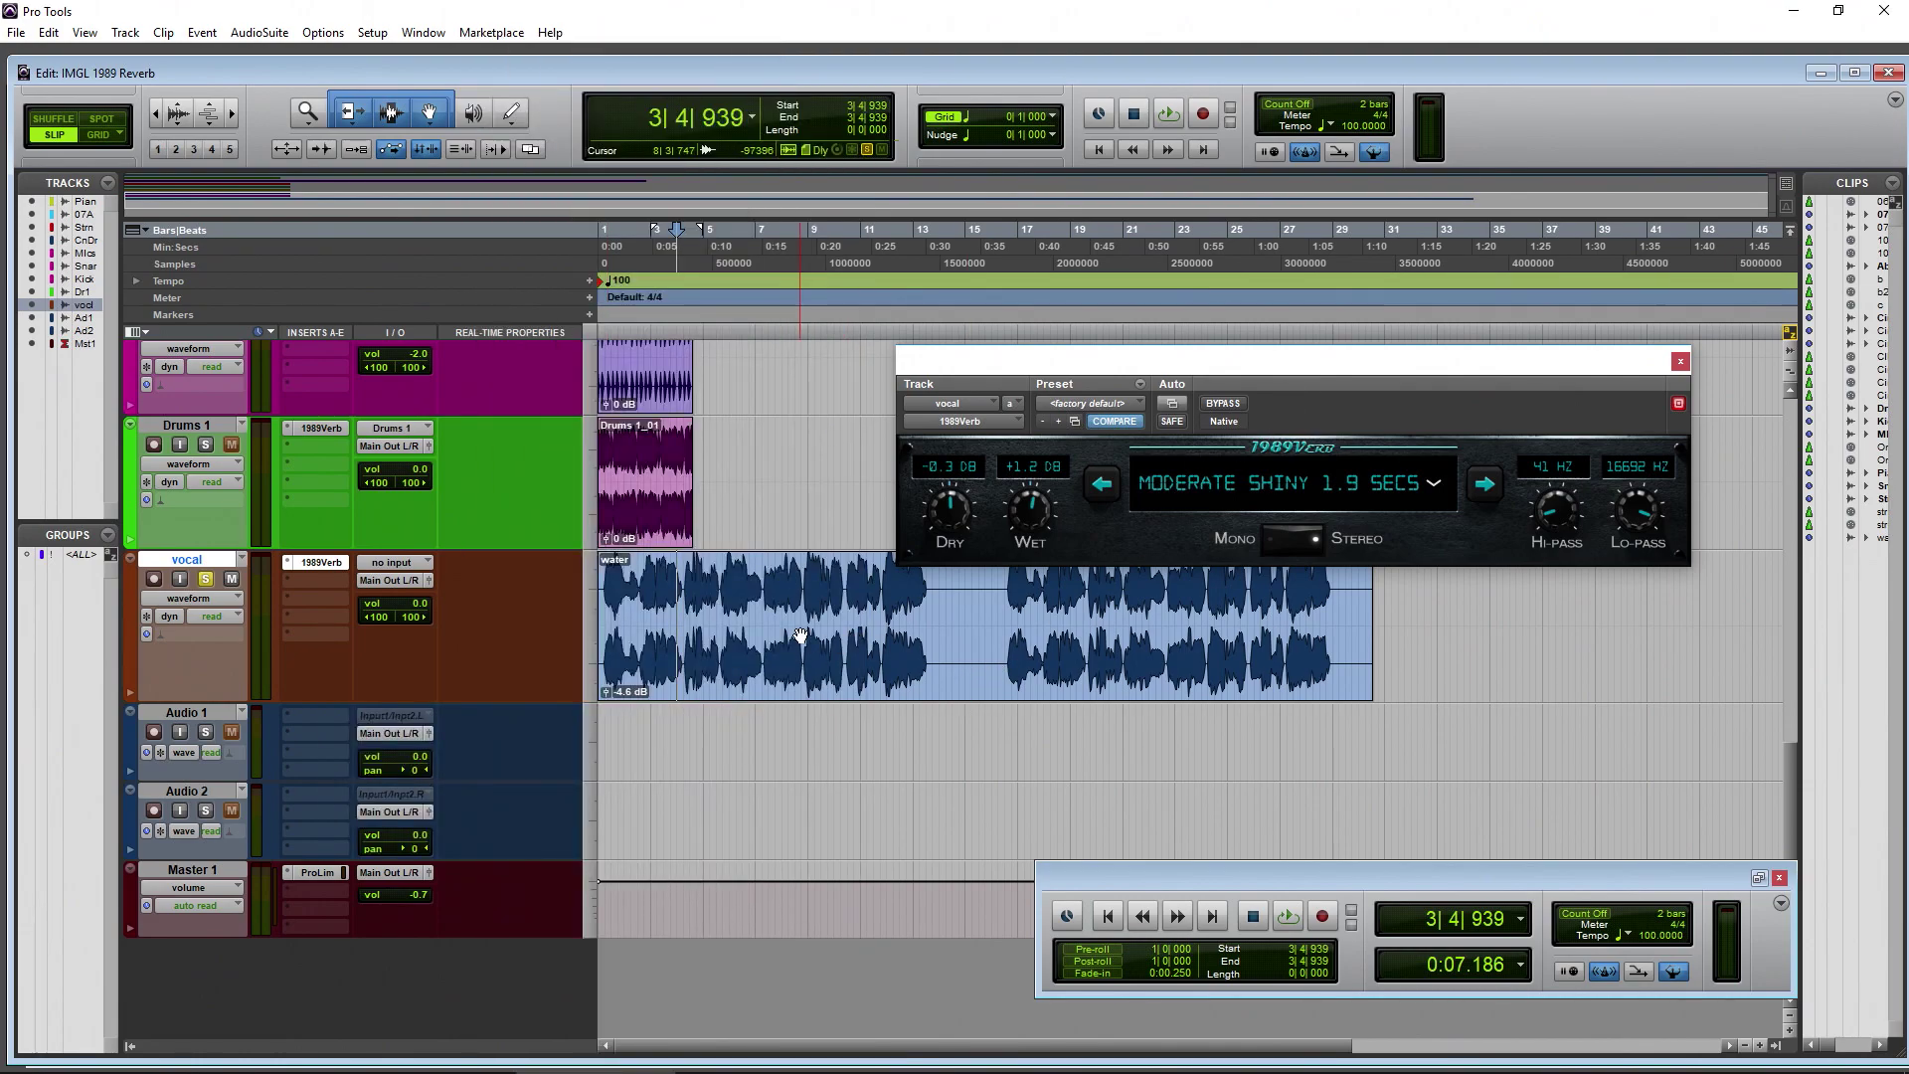
Step: Play the soloed vocal, compare its reverb bypassed and active, and switch the reverb to Mono
{"action": "key", "text": "space"}
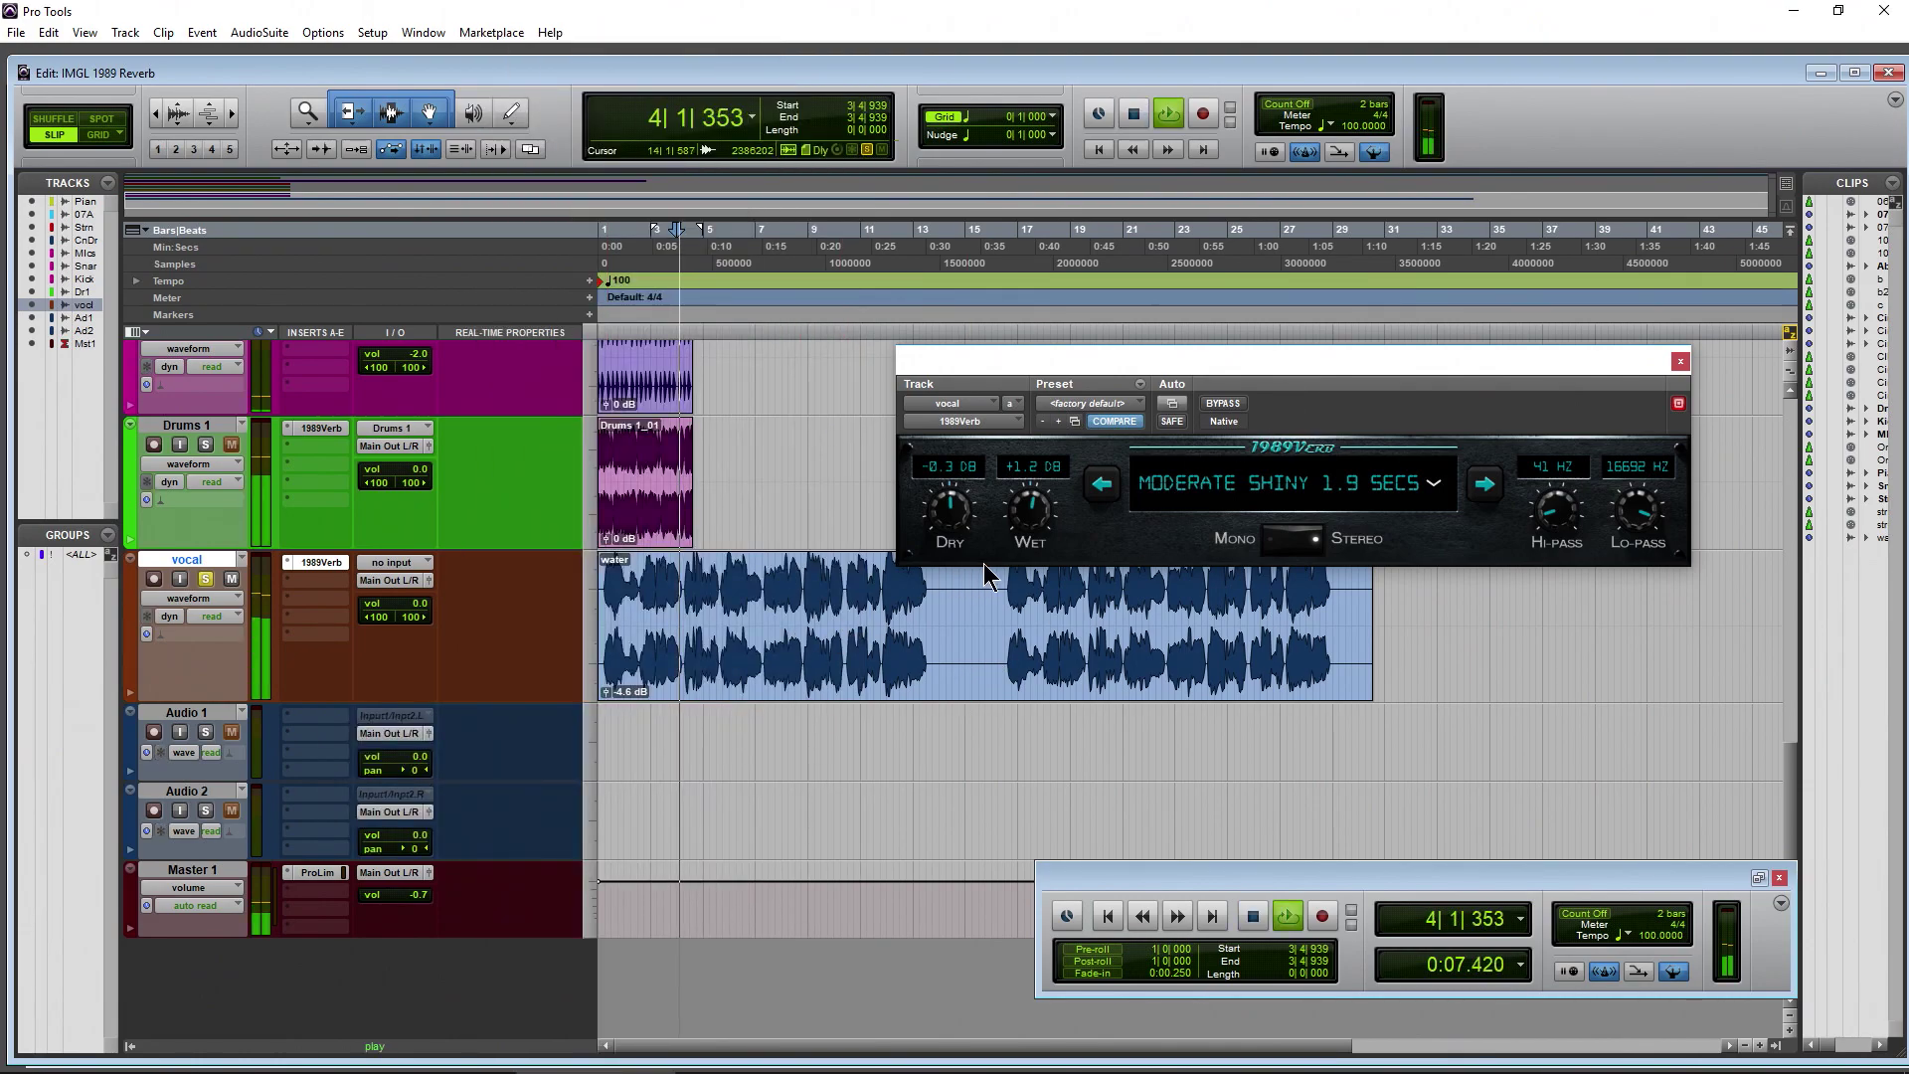
{"action": "left_click", "coordinate": [1235, 403]}
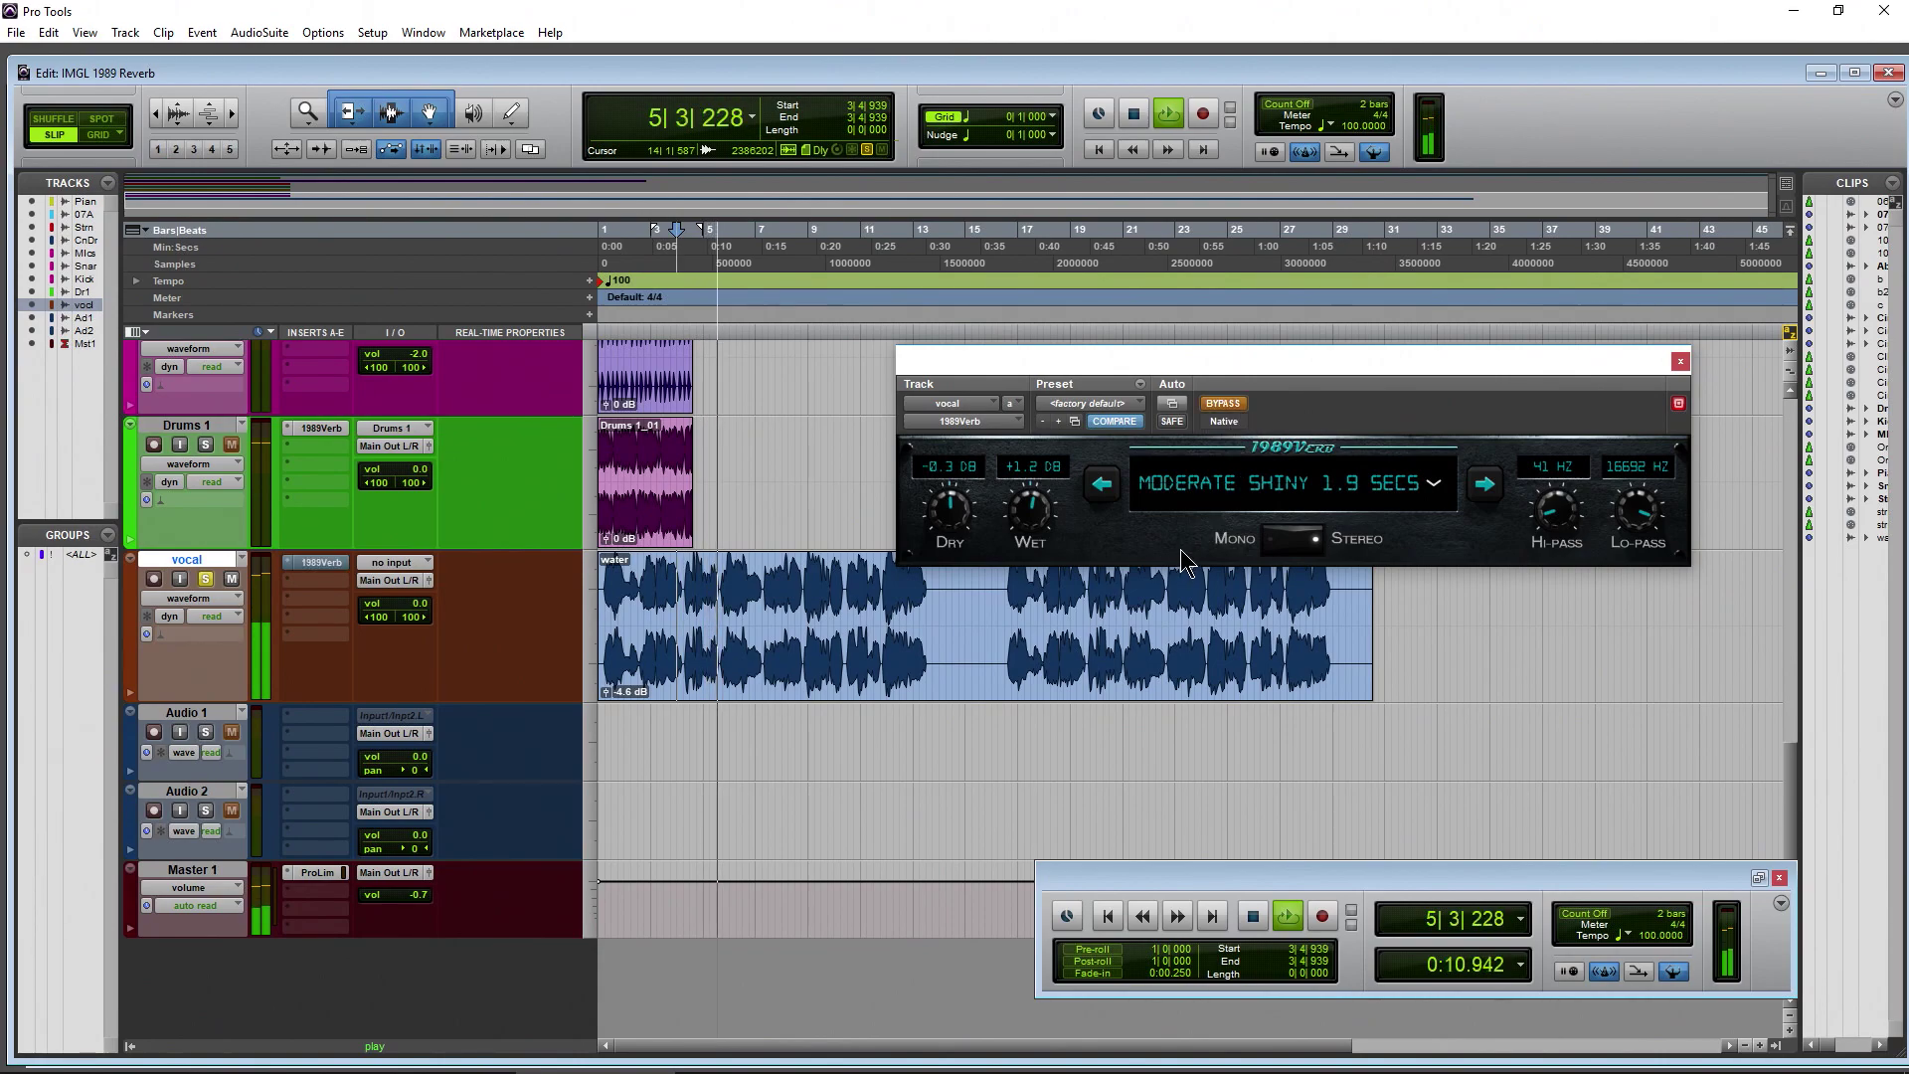
{"action": "left_click", "coordinate": [1237, 403]}
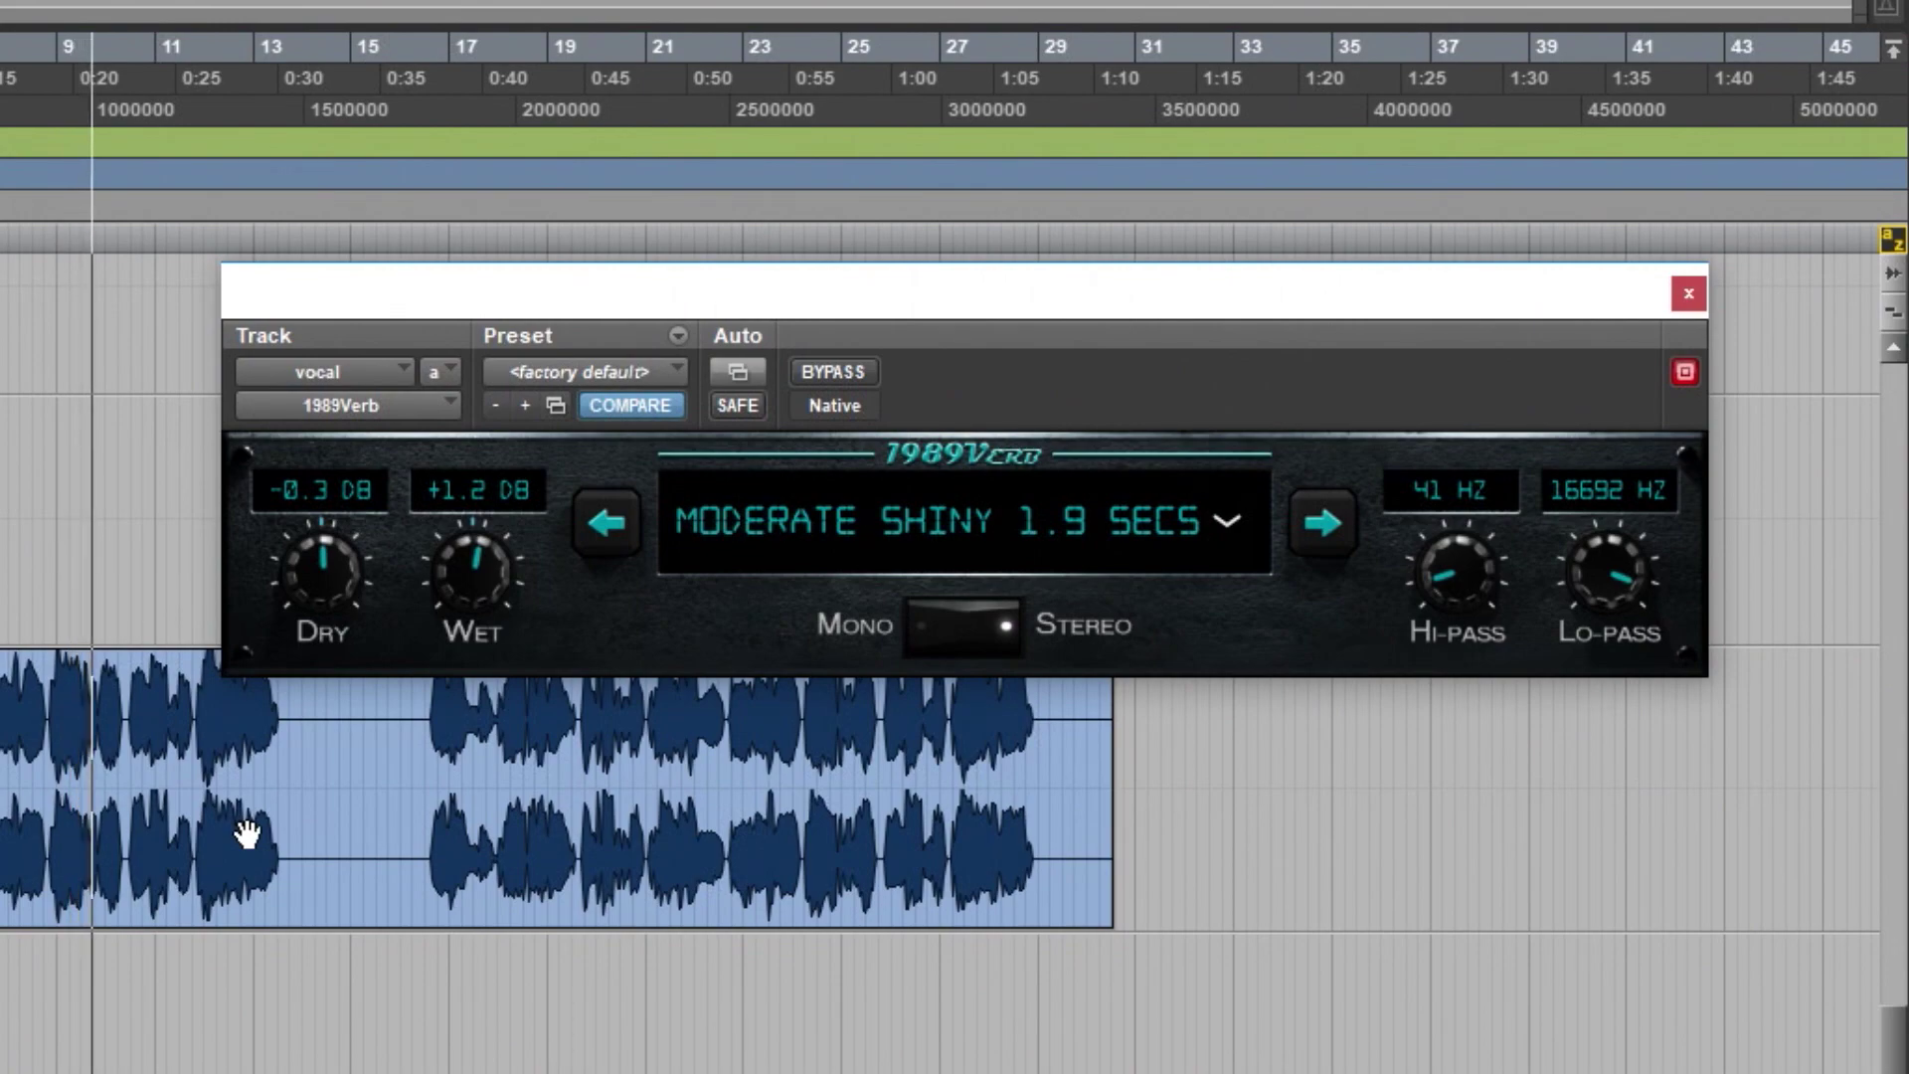
{"action": "left_click", "coordinate": [917, 636]}
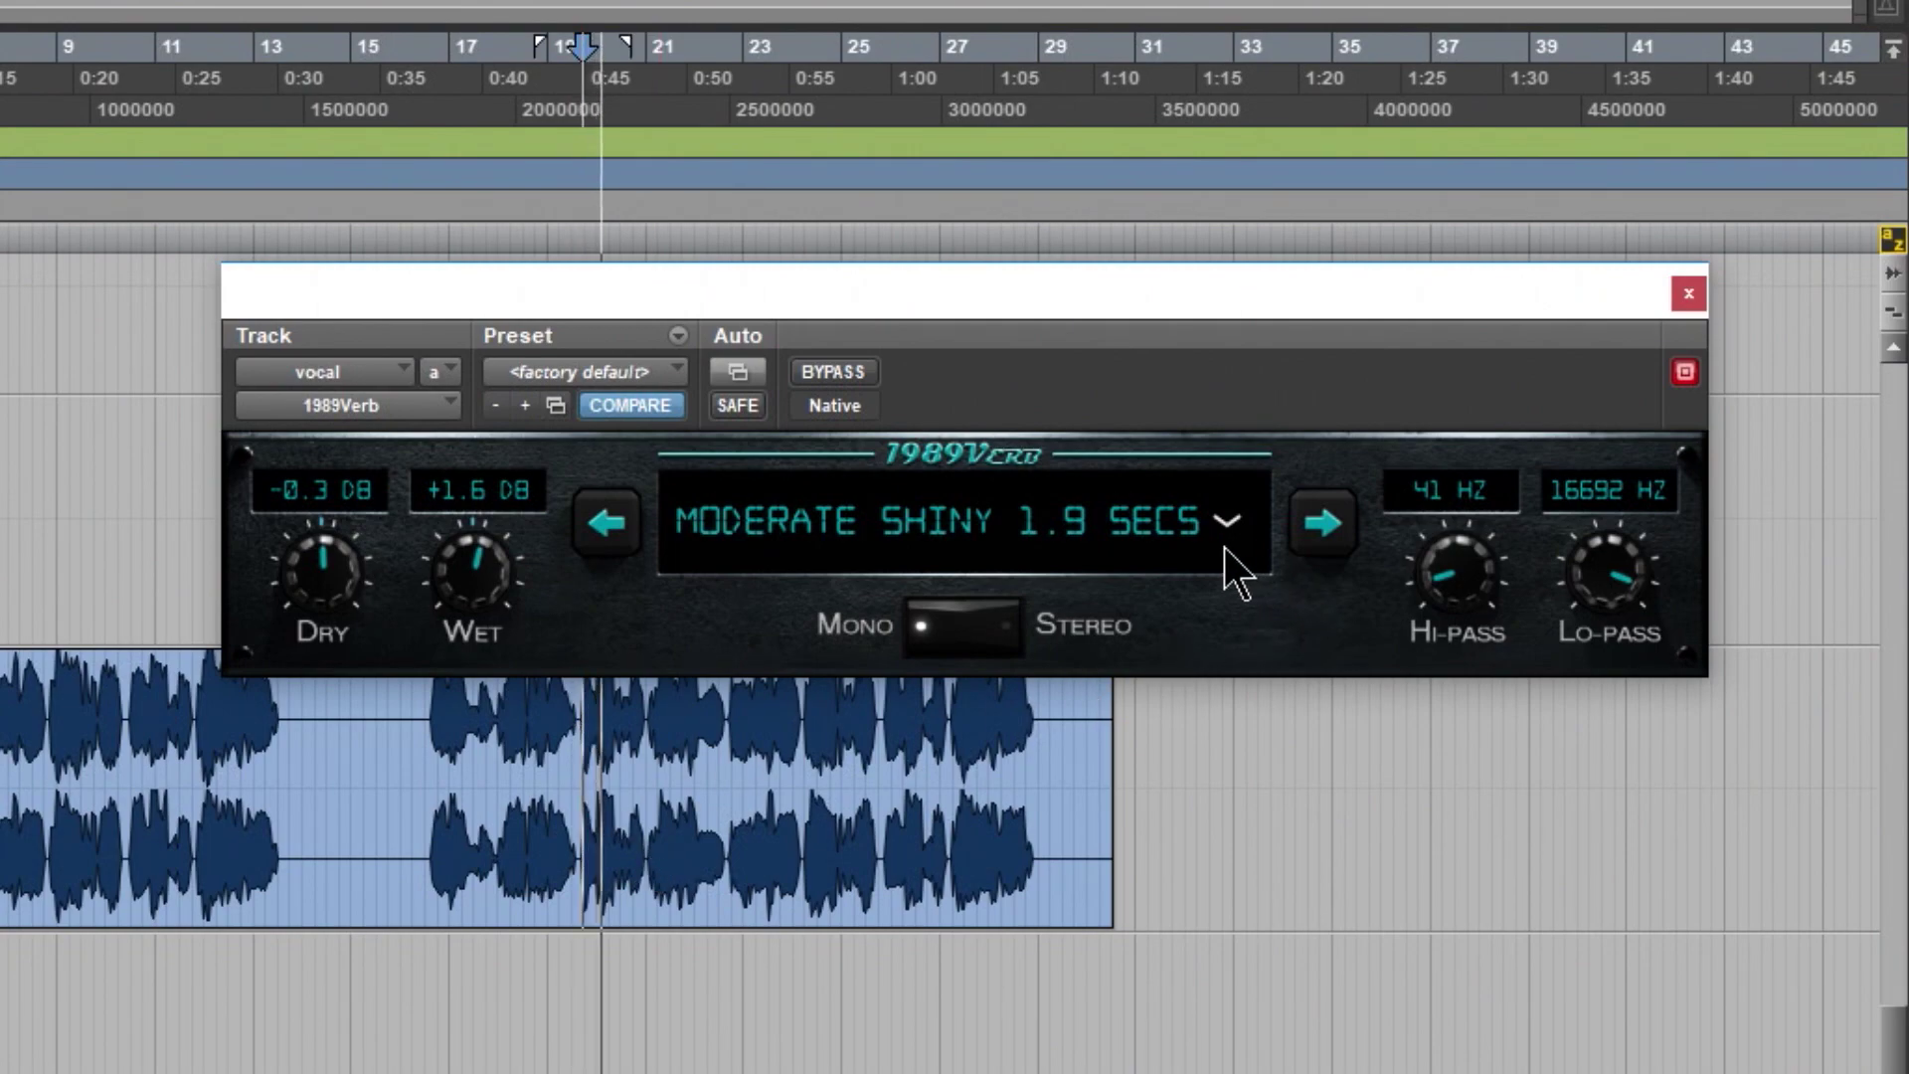
Step: Sweep the vocal reverb's filters and set the Hi-pass to 4133 Hz and the Lo-pass to 11443 Hz
{"action": "left_click_drag", "start_coordinate": [1404, 558], "coordinate": [1435, 787]}
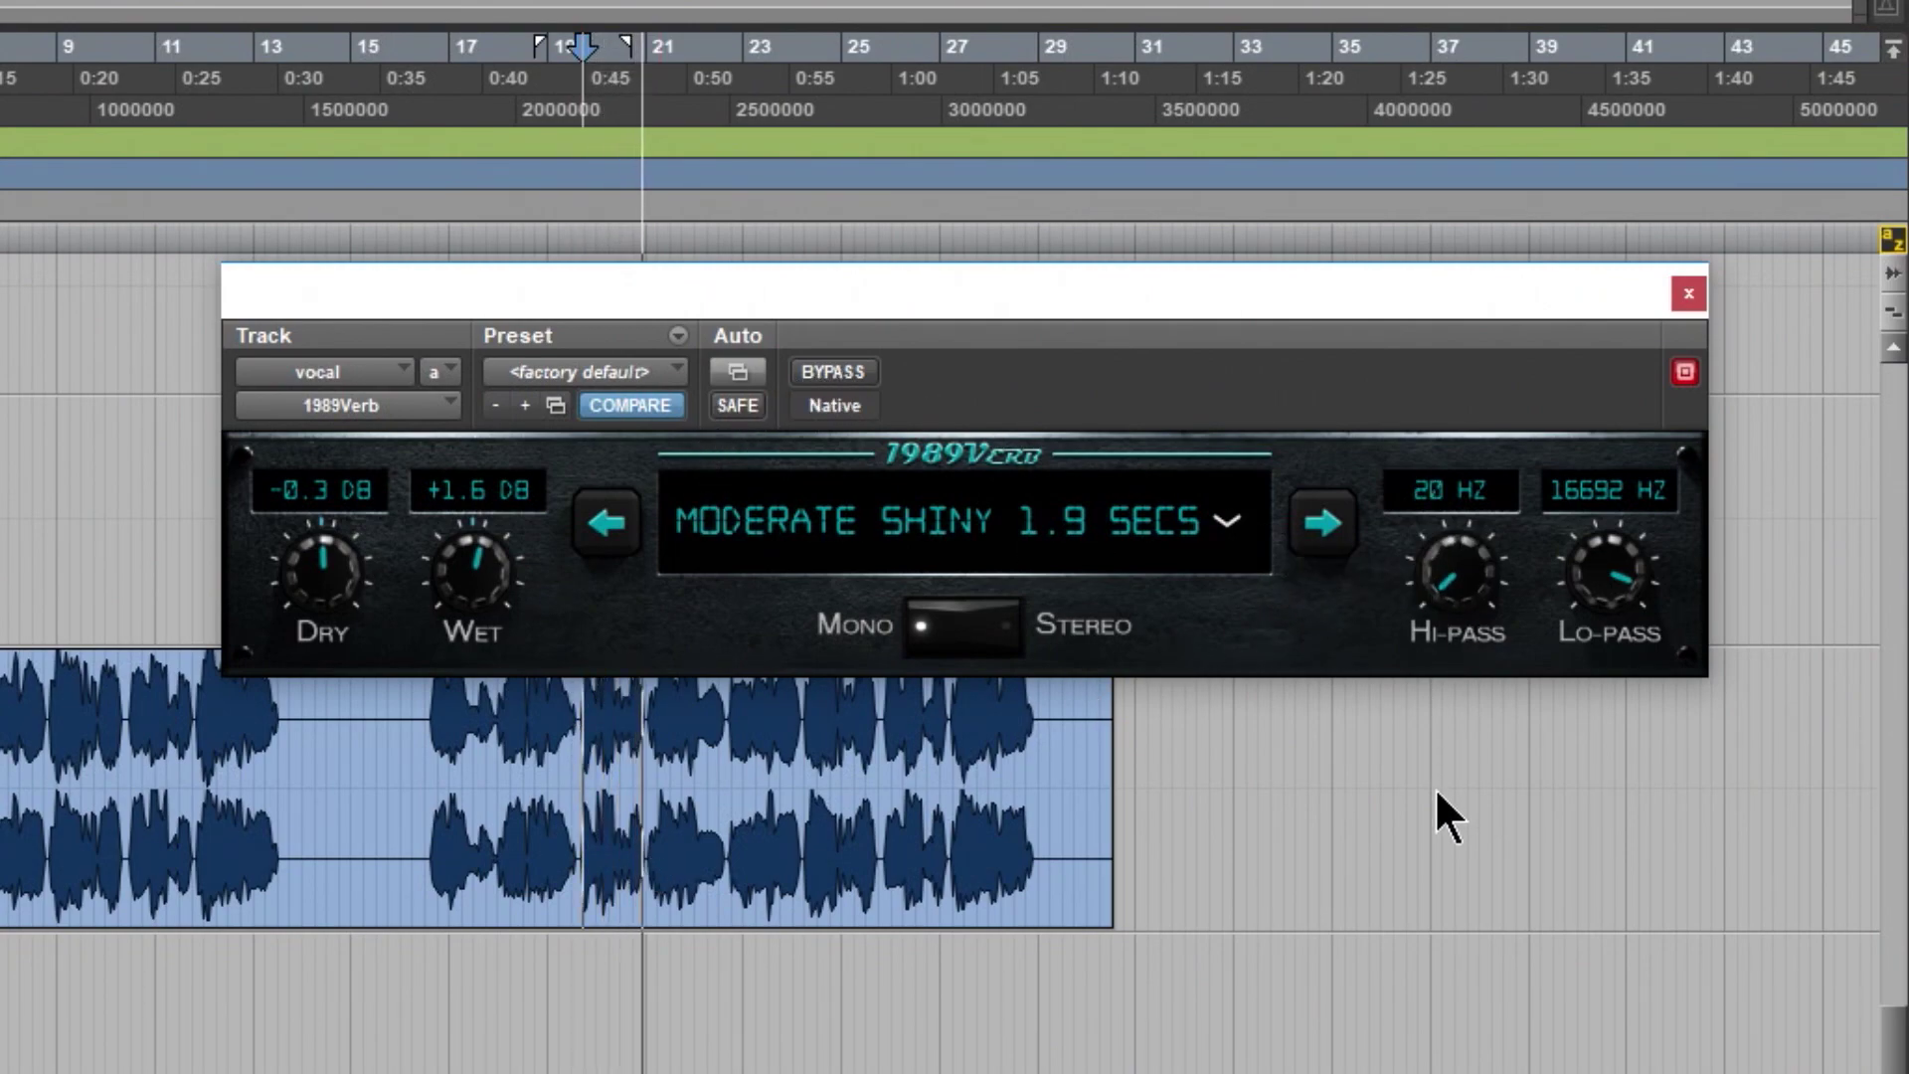
{"action": "left_click_drag", "start_coordinate": [1449, 585], "coordinate": [1430, 318]}
{"action": "left_click_drag", "start_coordinate": [1603, 541], "coordinate": [1597, 686]}
{"action": "left_click_drag", "start_coordinate": [1492, 639], "coordinate": [1462, 554]}
{"action": "left_click_drag", "start_coordinate": [1597, 486], "coordinate": [1596, 475]}
Step: Audition the vocal reverb without dry signal, set Dry to -0.7 dB and Wet to +6.2 dB, and switch to Stereo
{"action": "left_click_drag", "start_coordinate": [322, 572], "coordinate": [204, 890]}
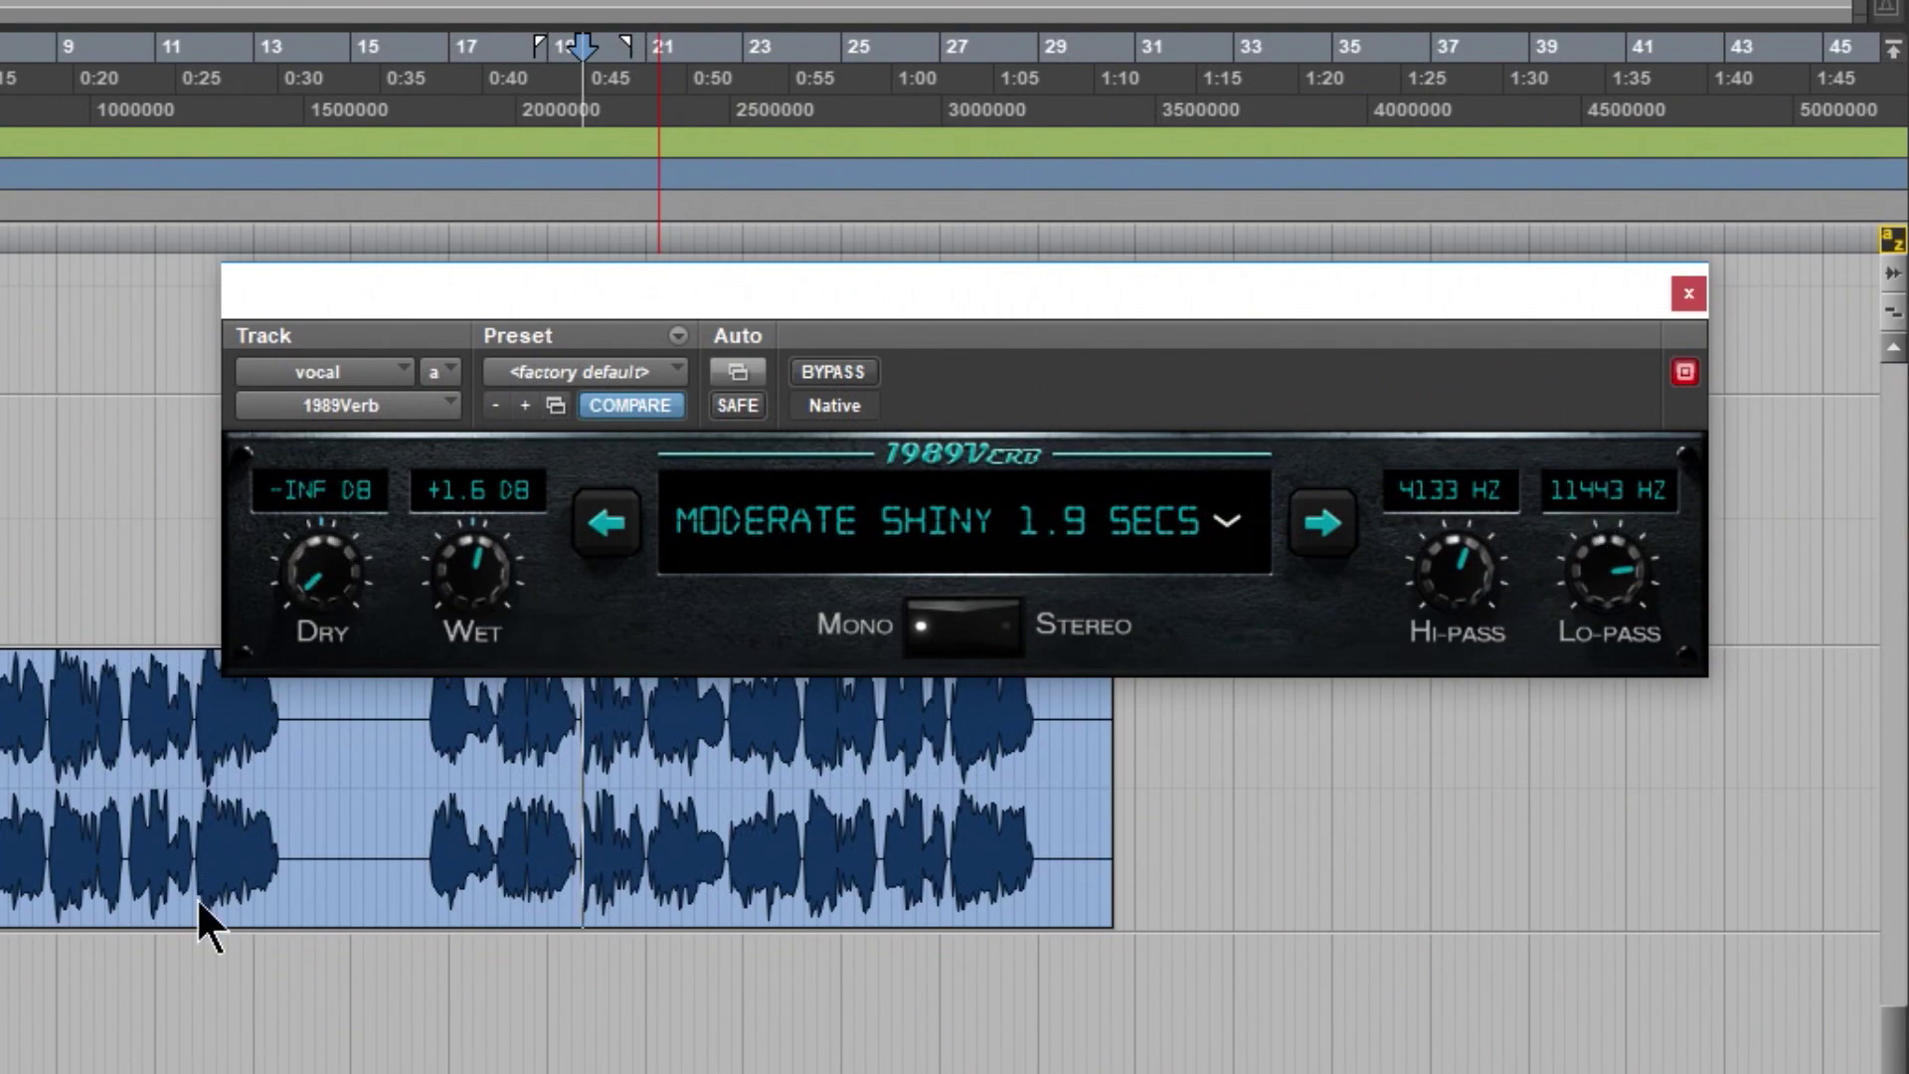
{"action": "left_click_drag", "start_coordinate": [475, 561], "coordinate": [477, 542]}
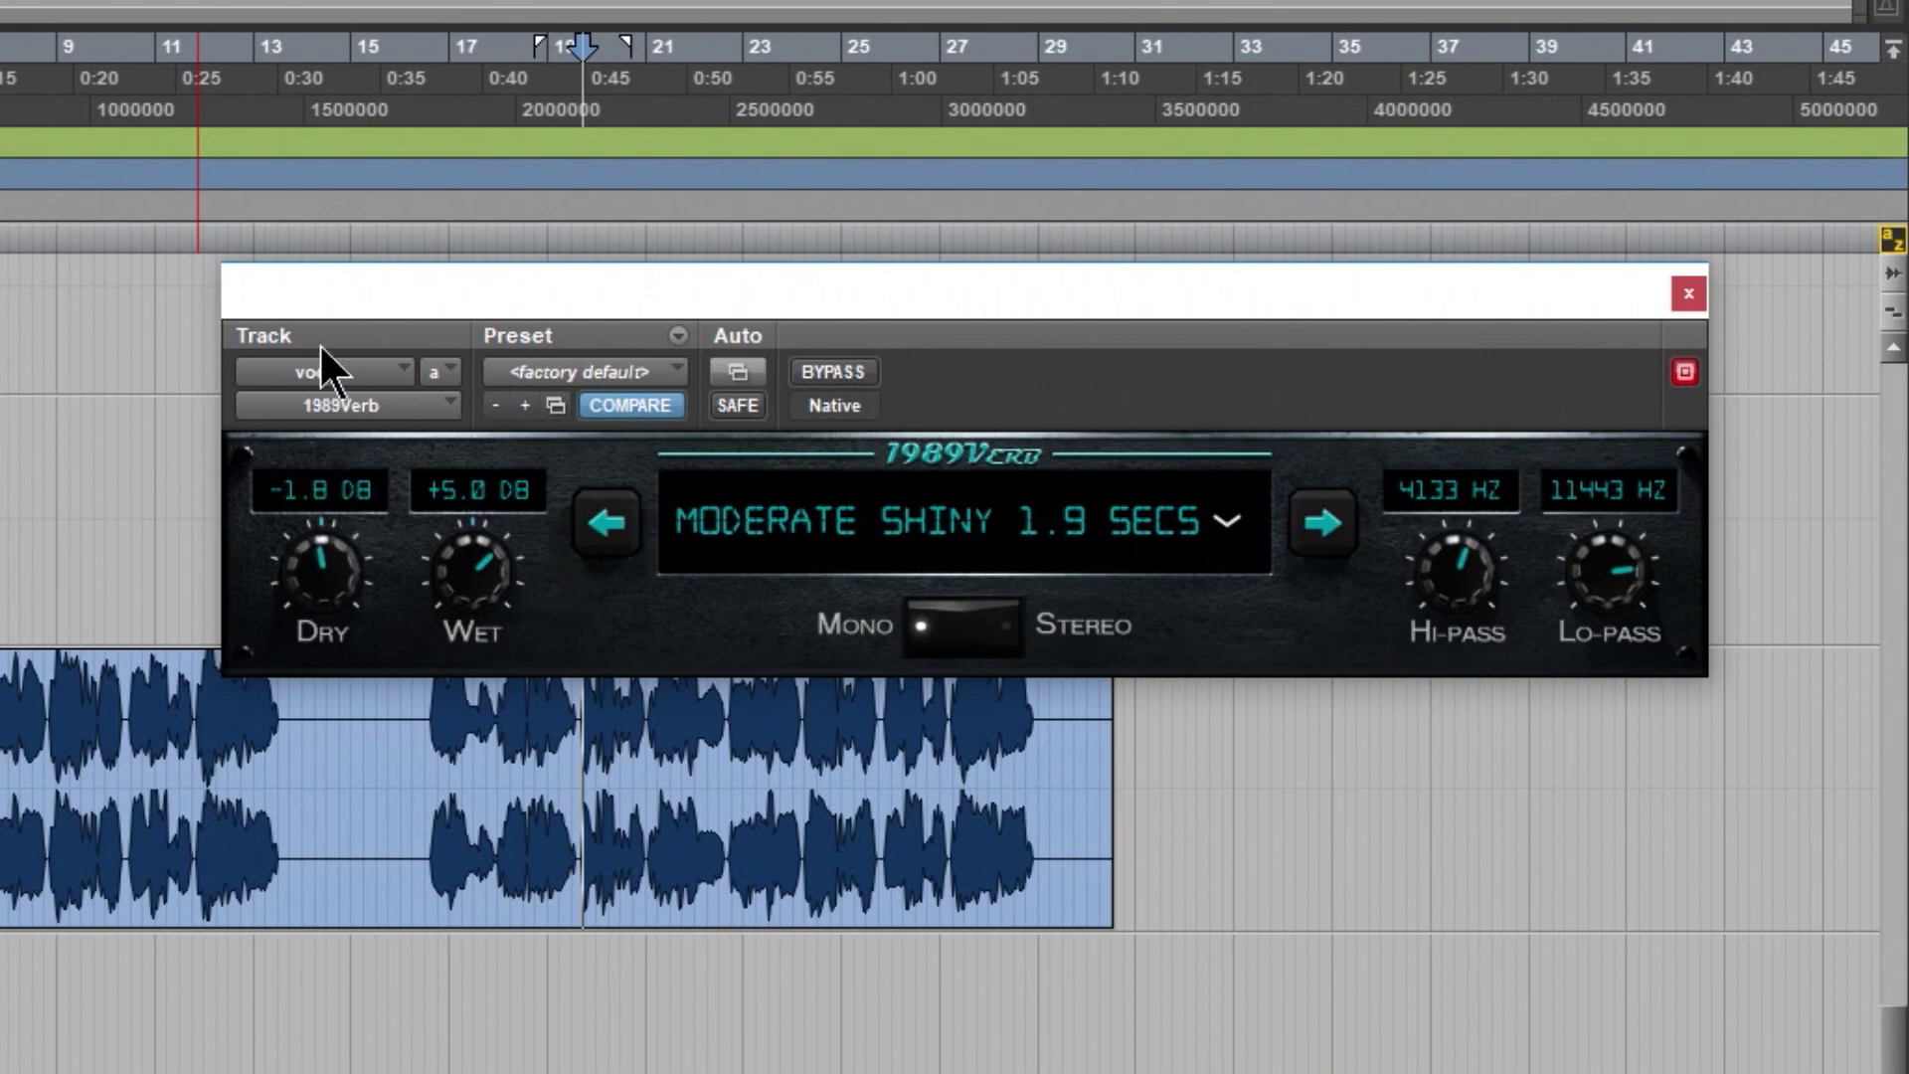
{"action": "left_click_drag", "start_coordinate": [441, 607], "coordinate": [459, 577]}
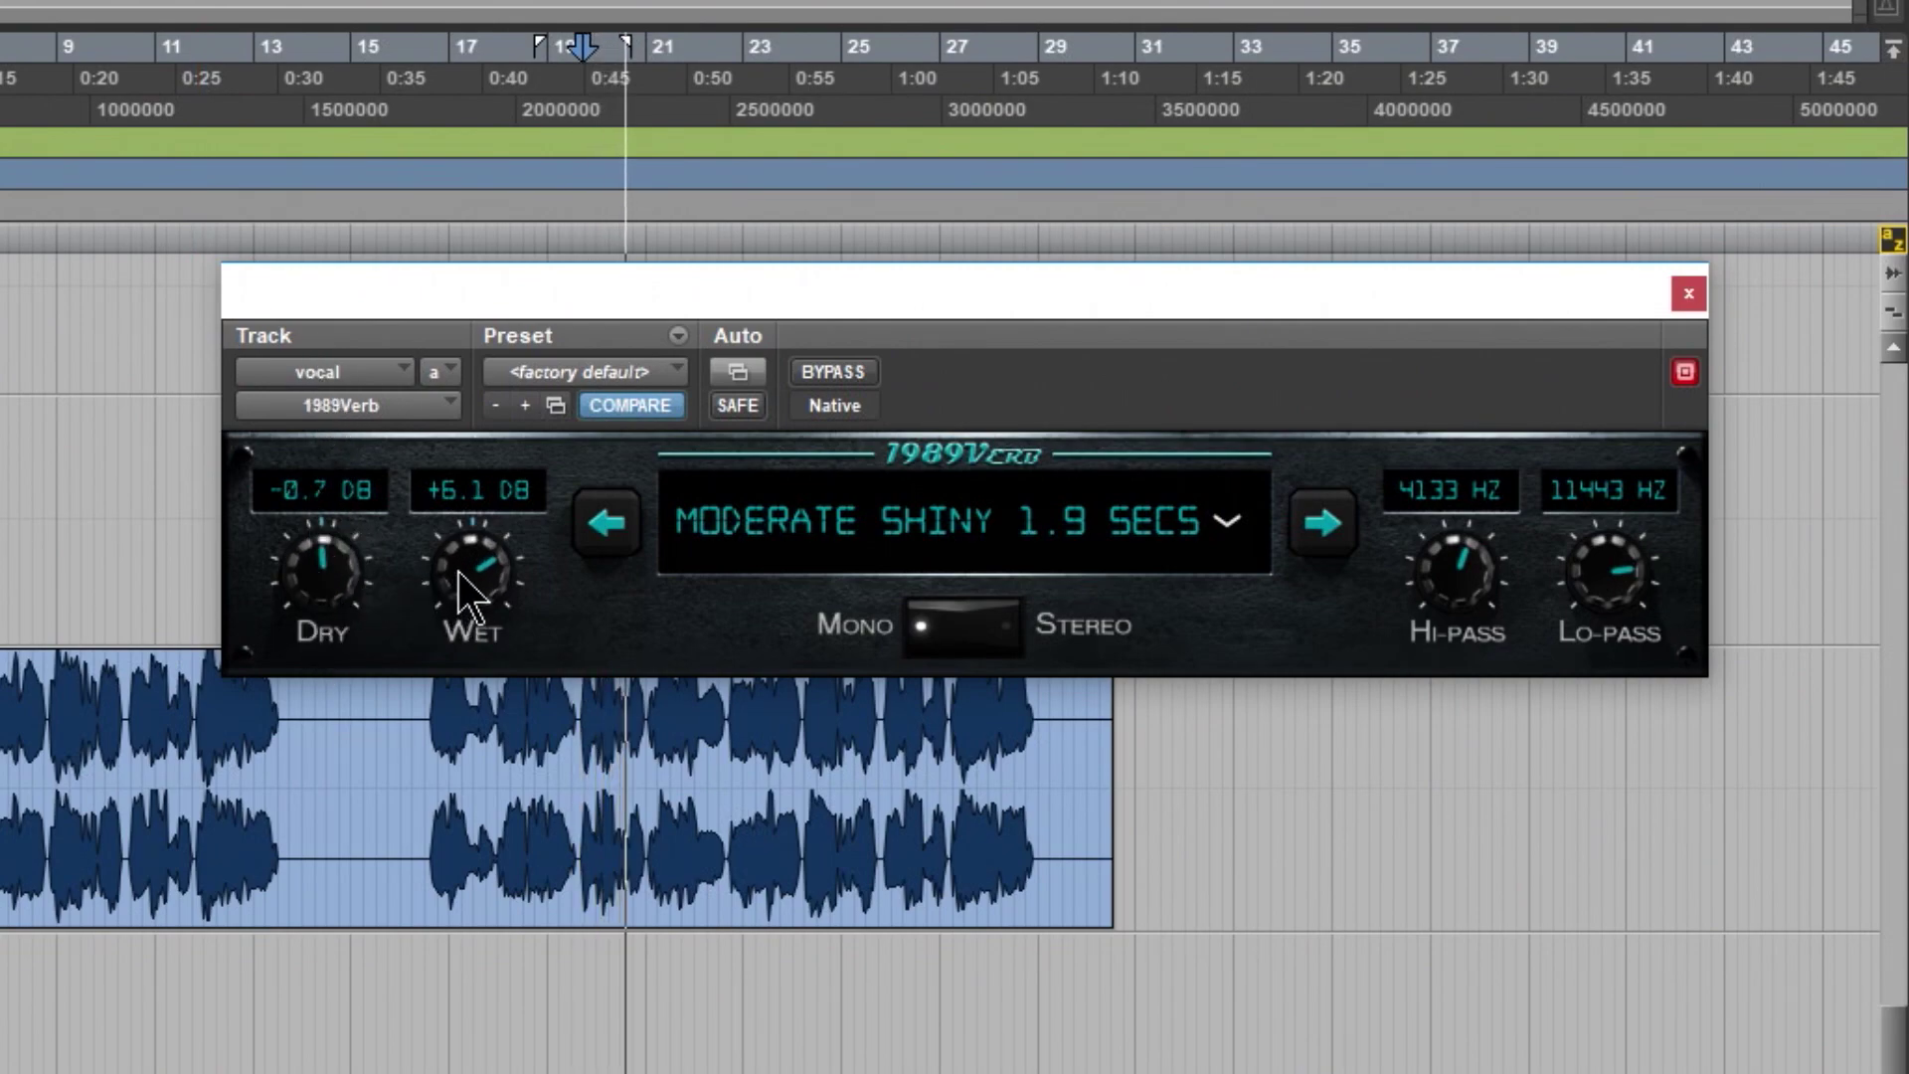
{"action": "left_click", "coordinate": [1006, 646]}
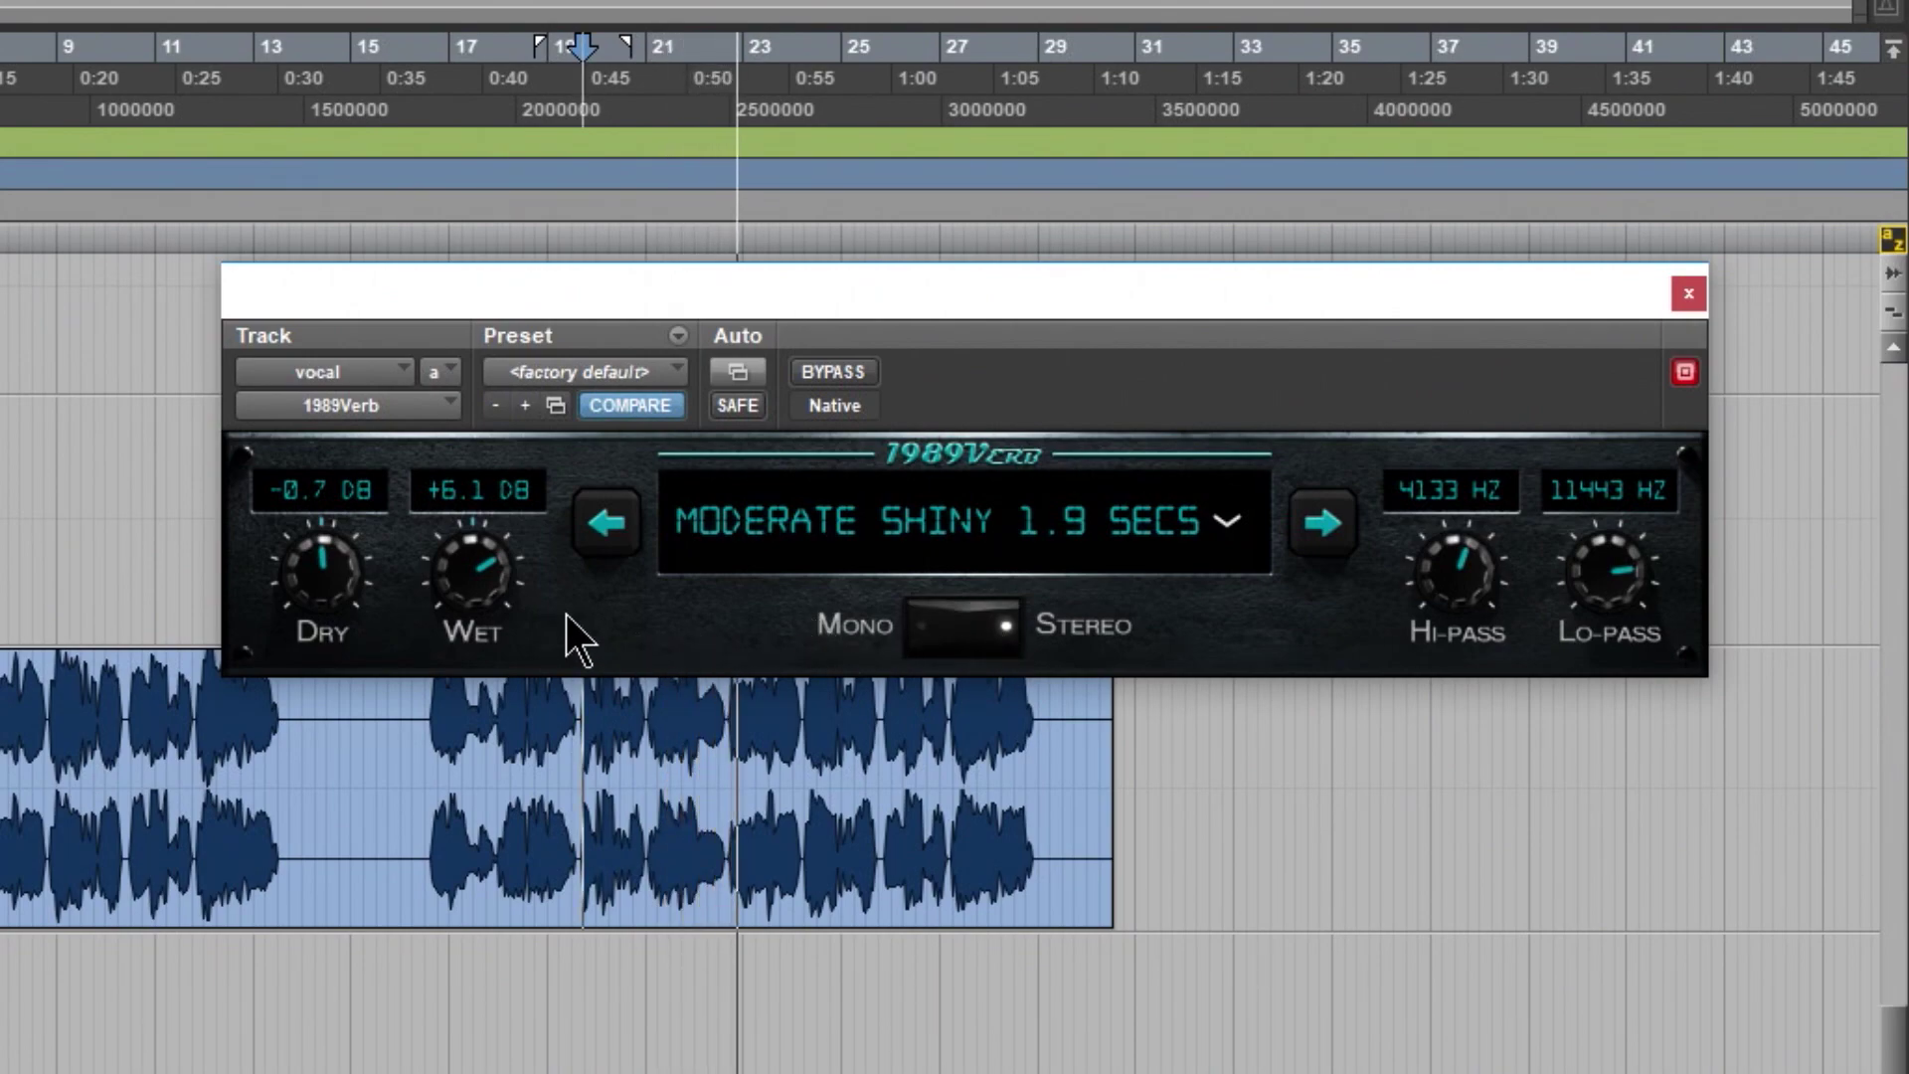
{"action": "left_click_drag", "start_coordinate": [494, 588], "coordinate": [487, 587]}
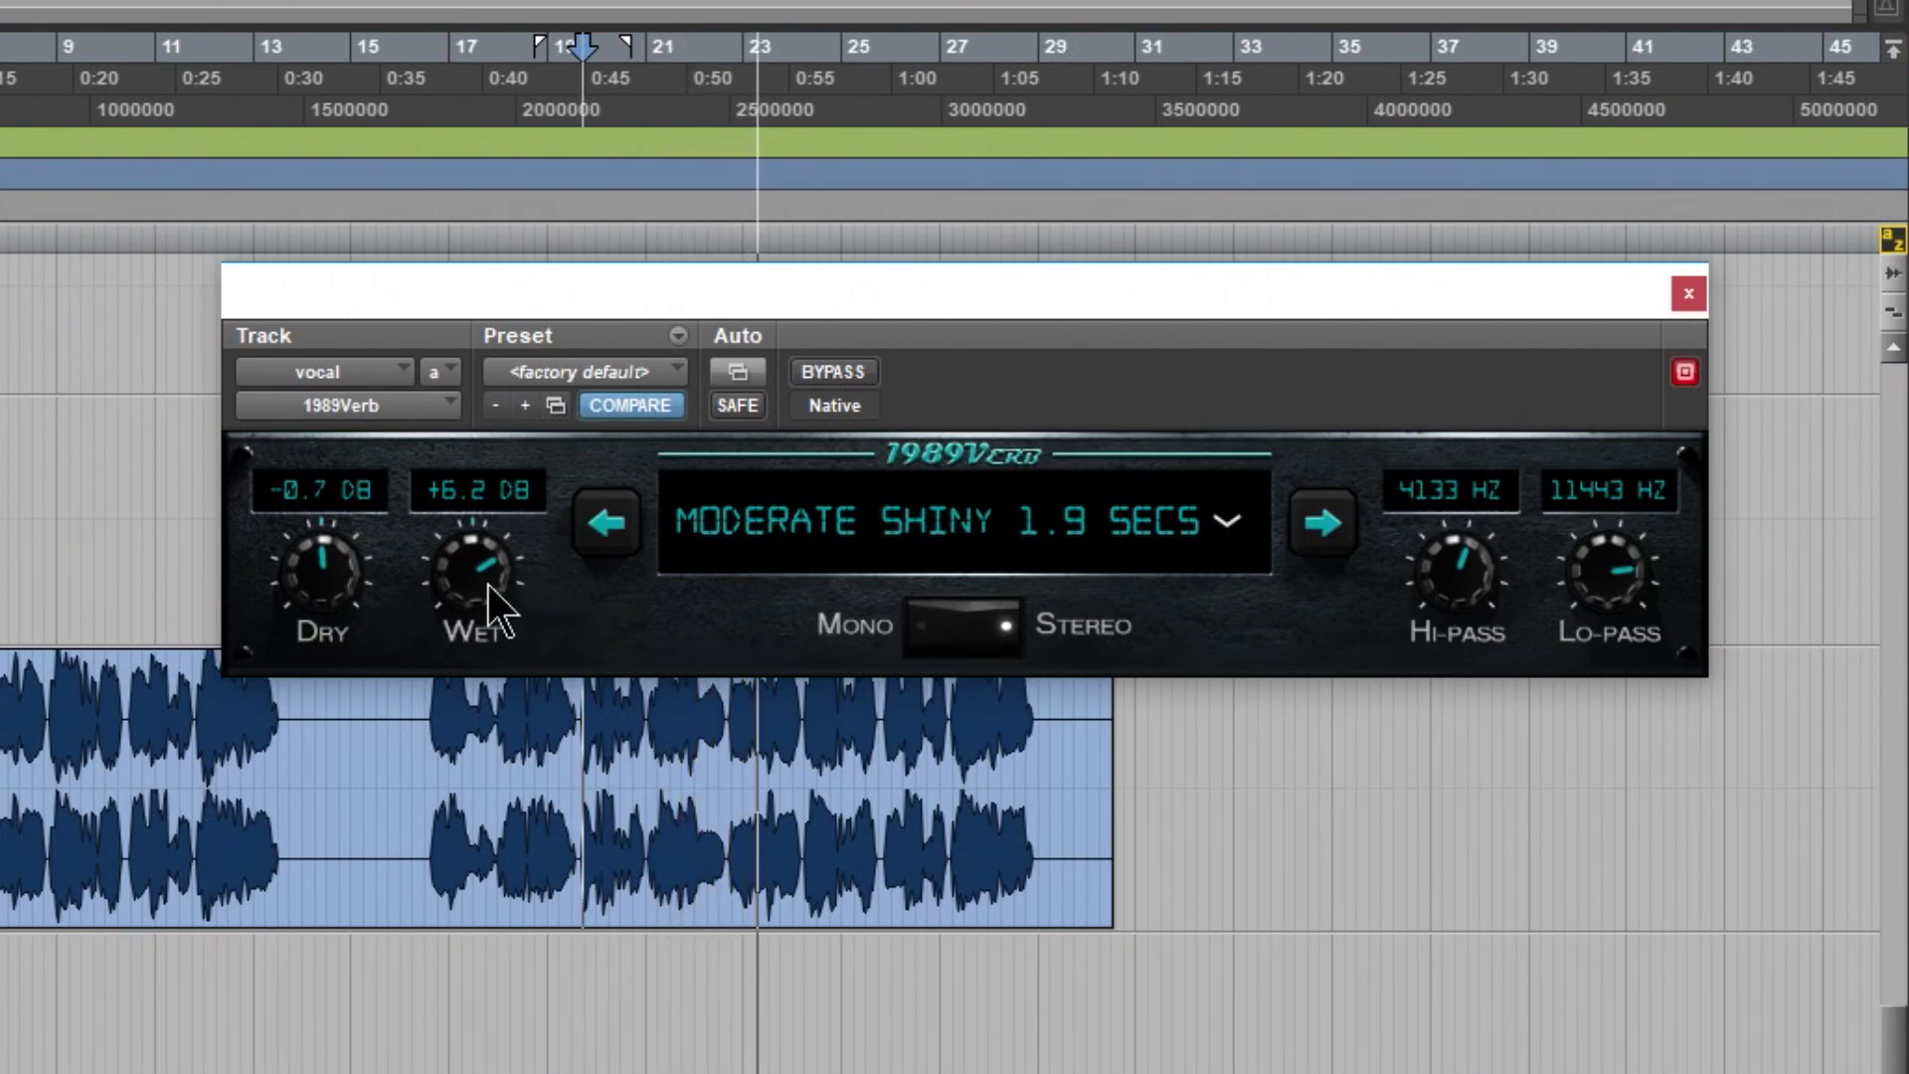
Step: Compare the vocal reverb bypassed and active during playback, and set its Hi-pass to 241 Hz
{"action": "left_click", "coordinate": [849, 367]}
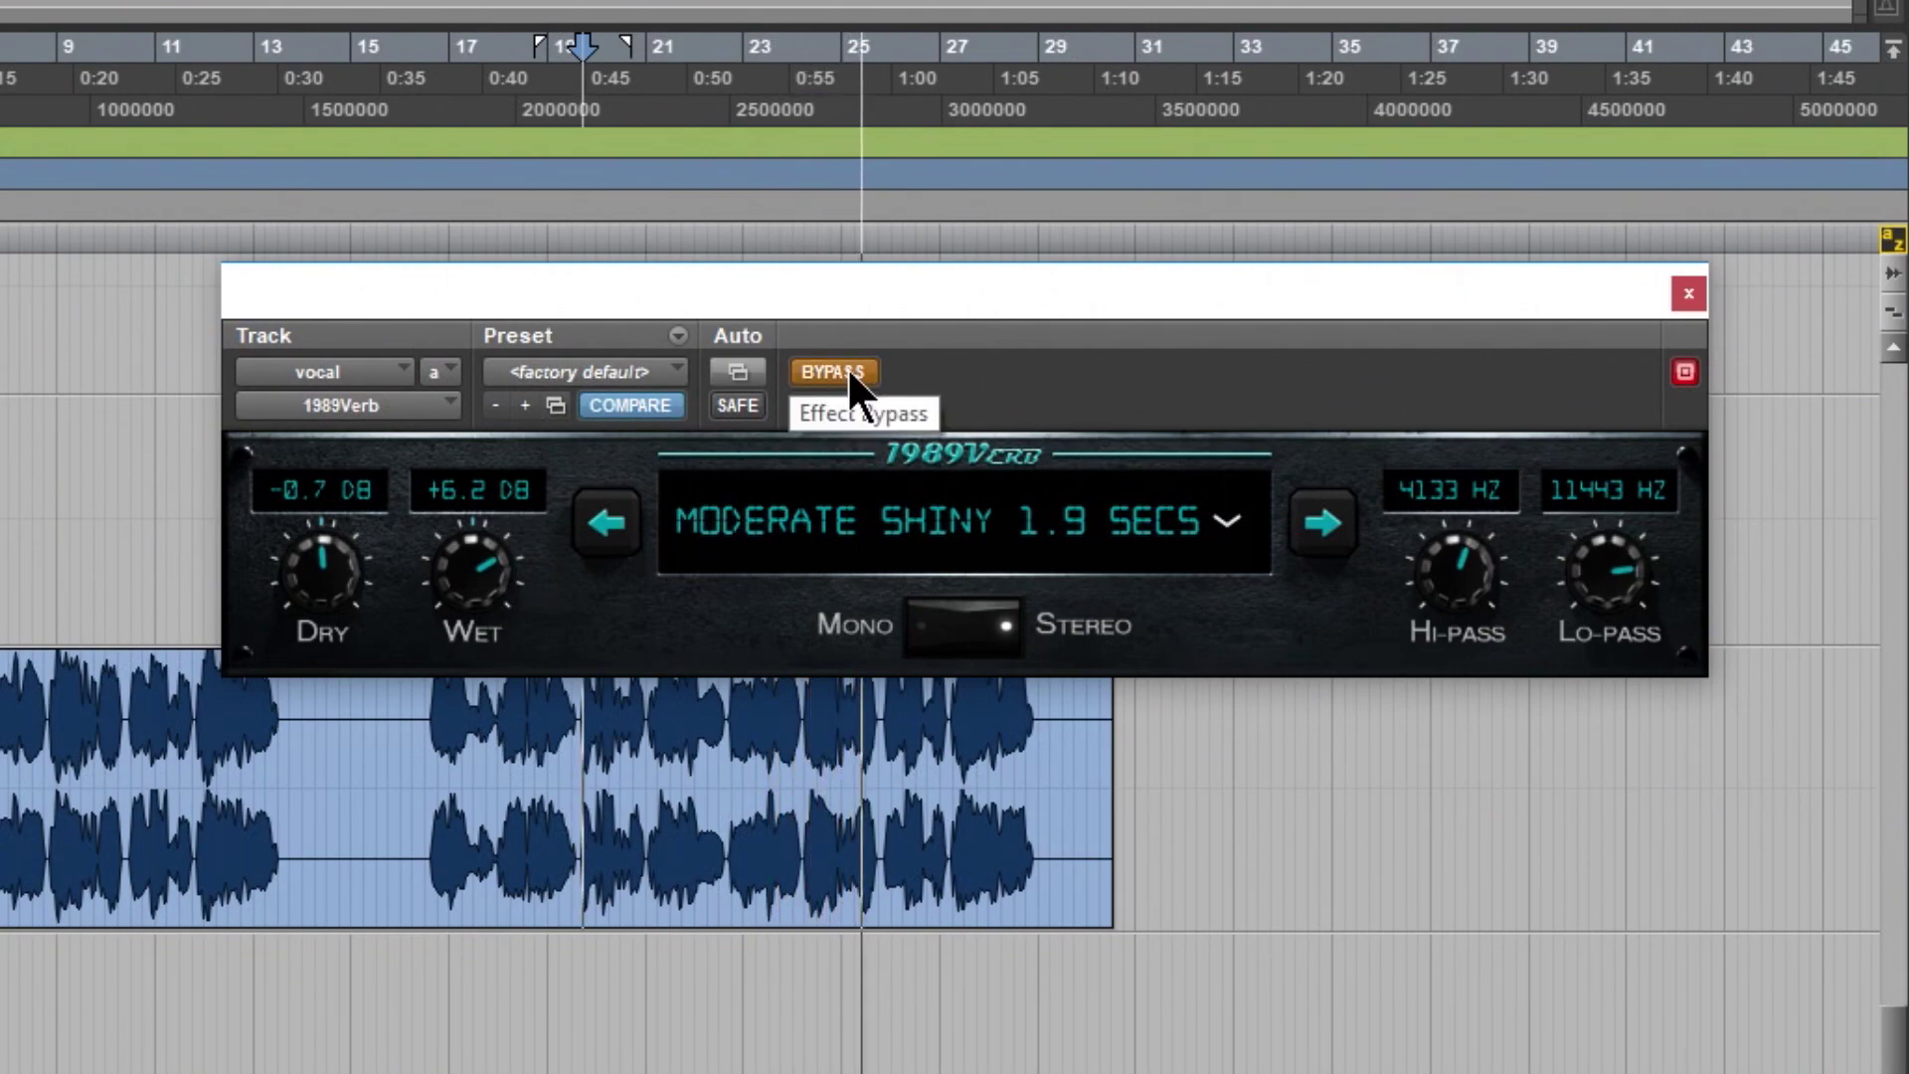
{"action": "left_click", "coordinate": [849, 372]}
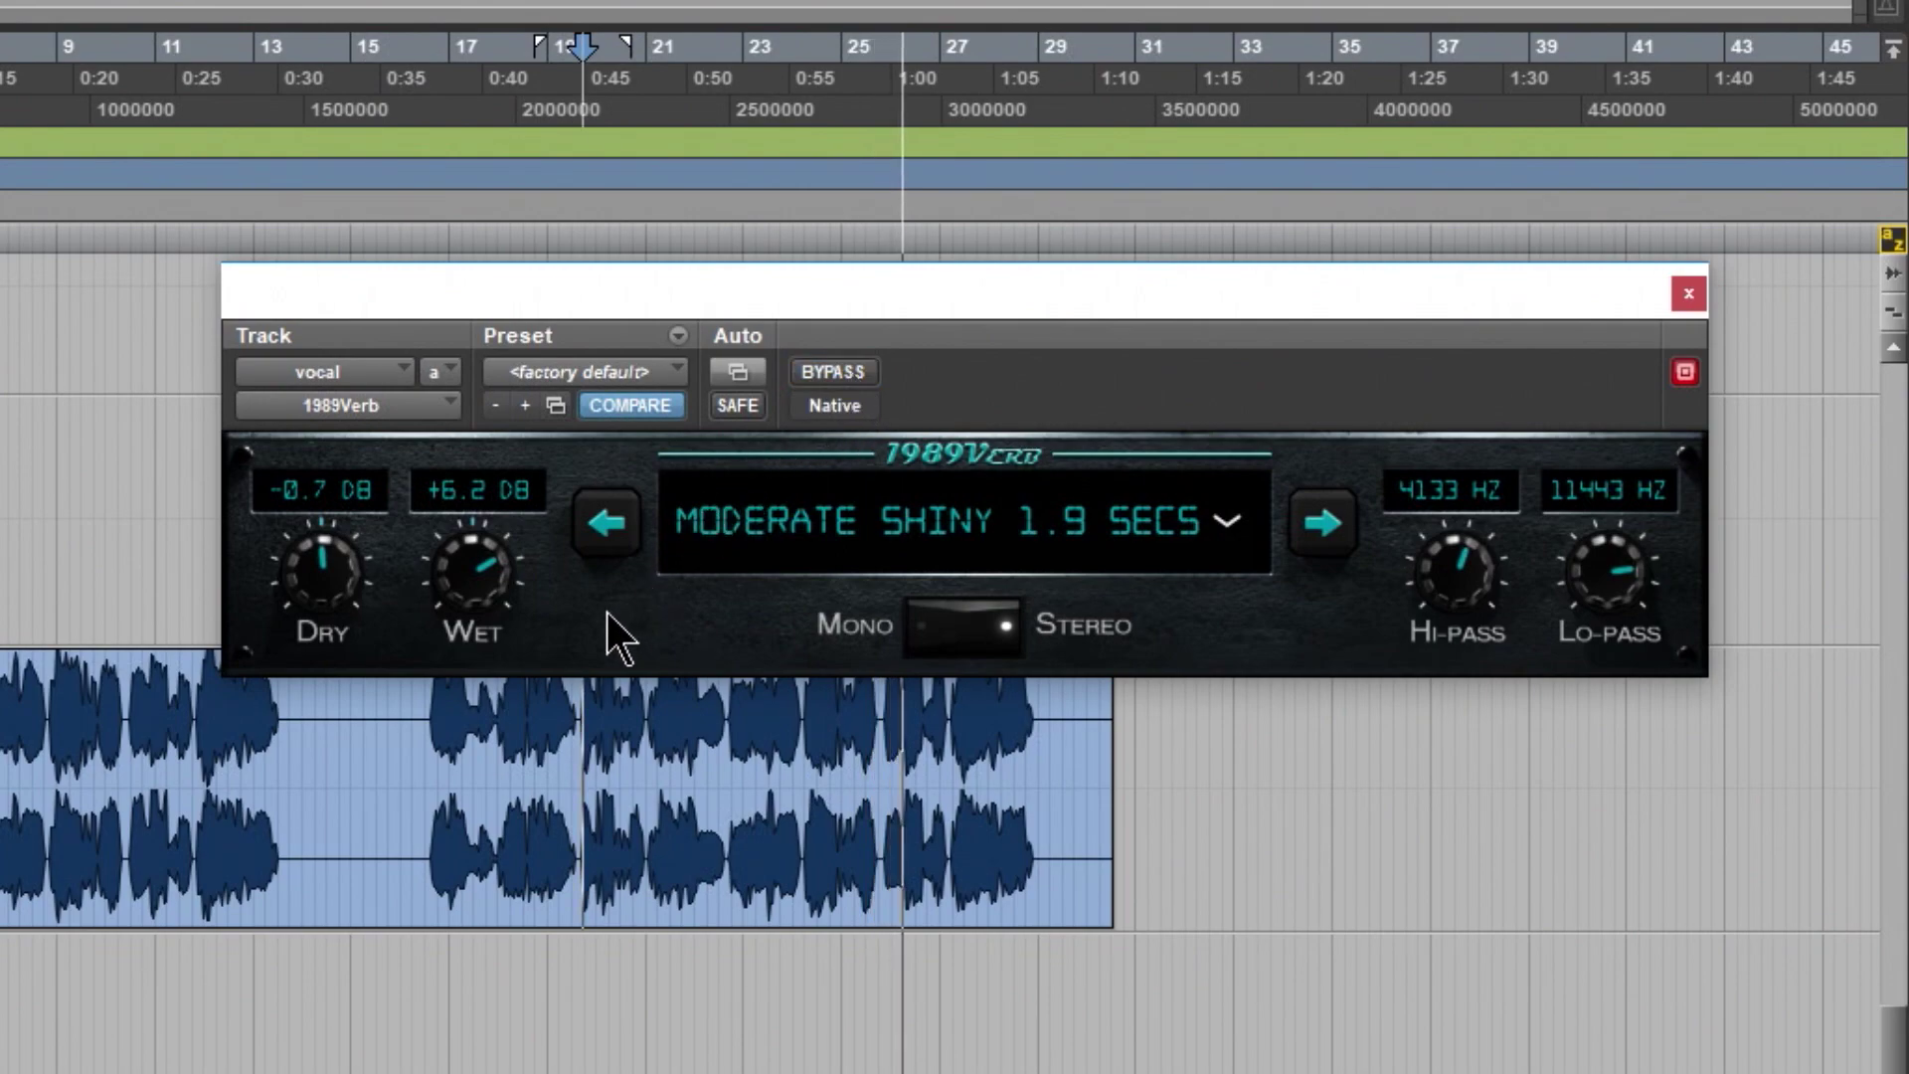
{"action": "left_click_drag", "start_coordinate": [1452, 597], "coordinate": [1452, 719]}
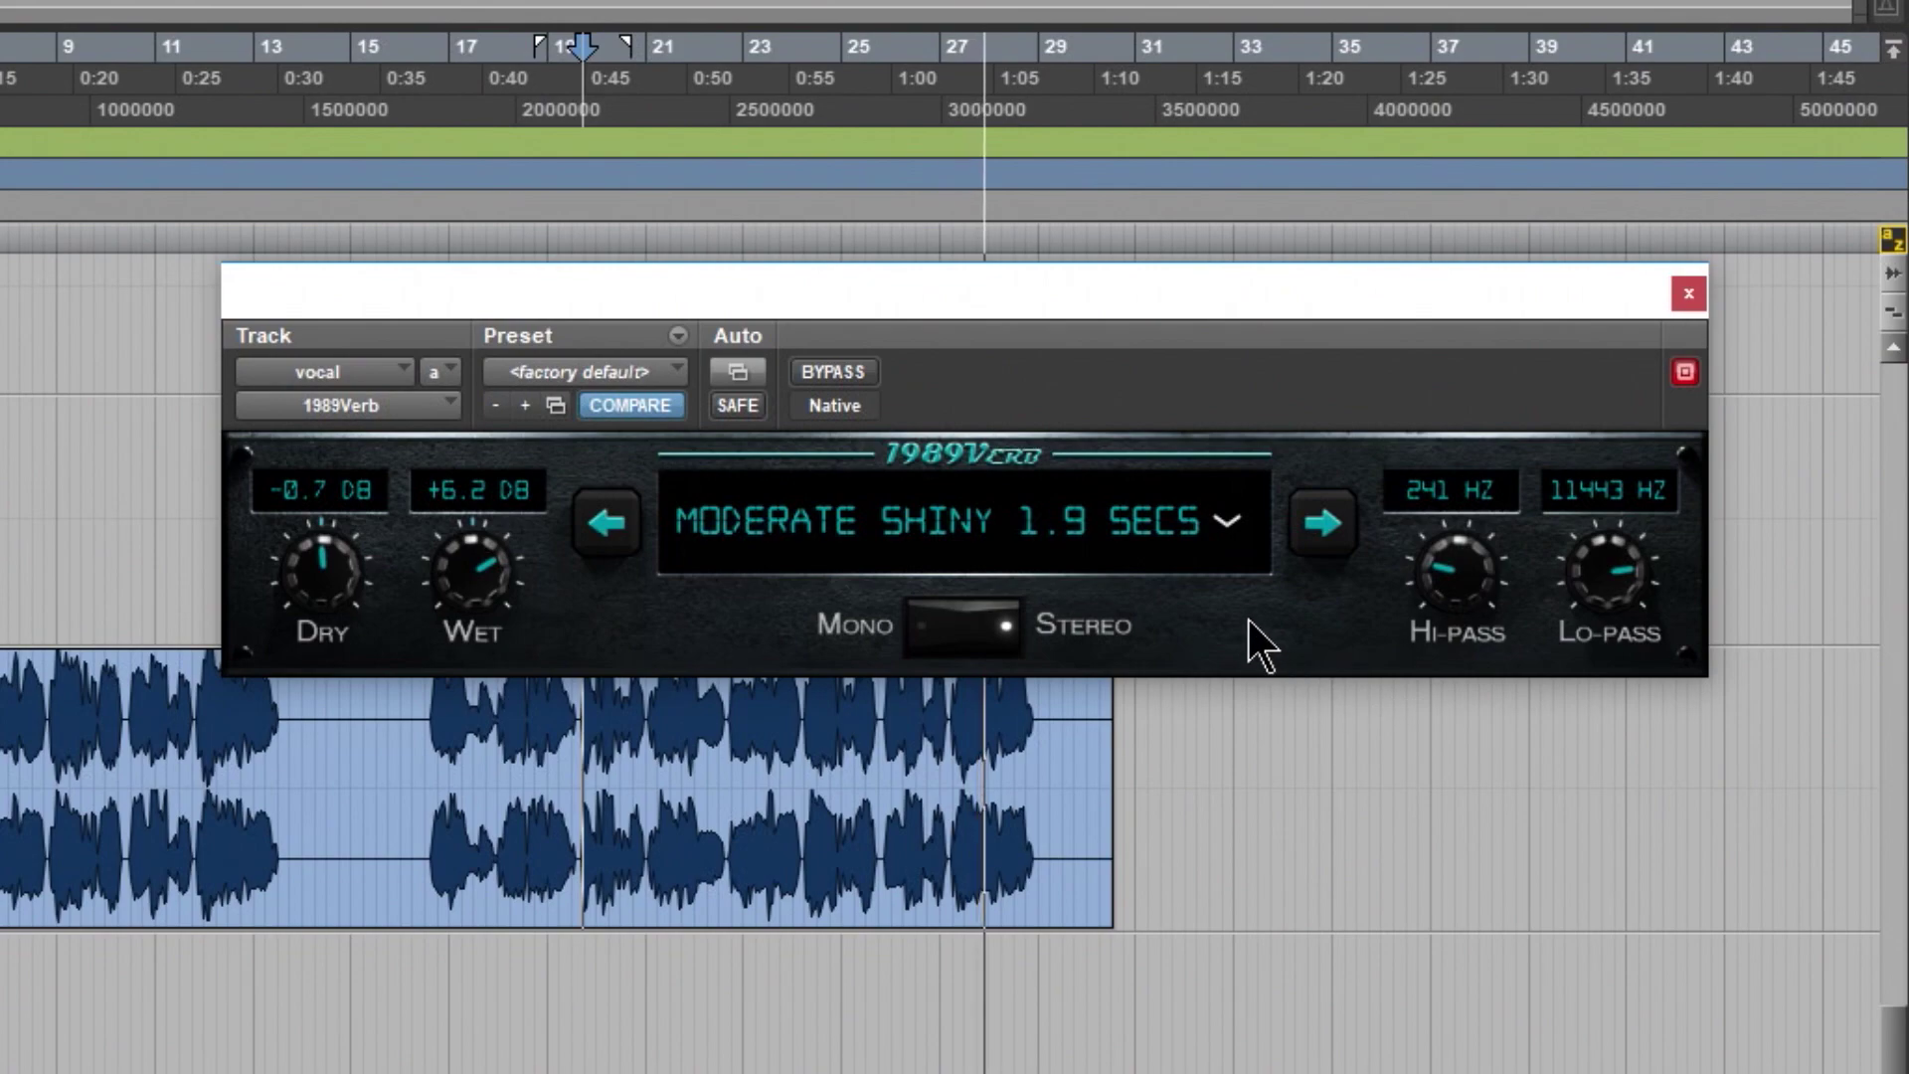
Step: Load the Big Lush 2.8 Secs program on the vocal, with Wet at +2.0 dB and Hi-pass at 978 Hz
{"action": "left_click", "coordinate": [1226, 528]}
{"action": "scroll", "coordinate": [866, 895], "scroll_direction": "down", "scroll_amount": 5}
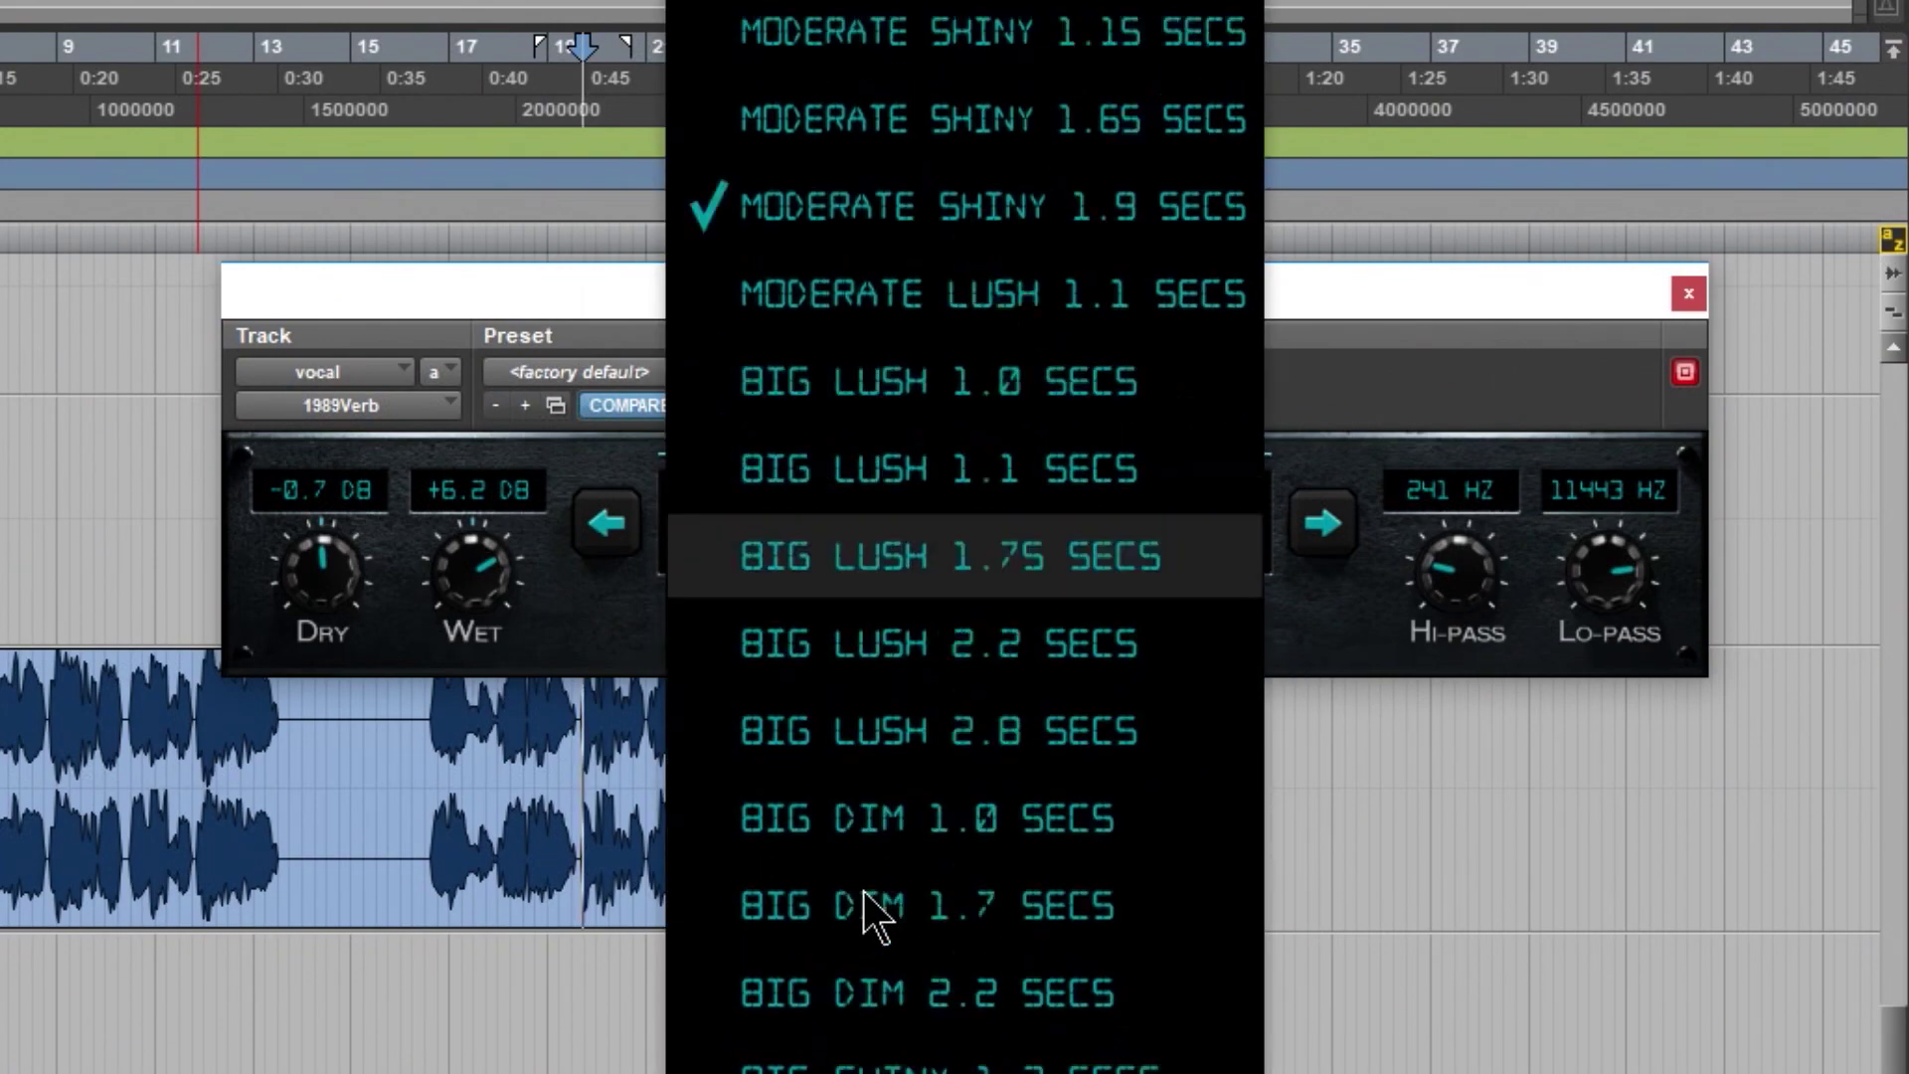
{"action": "left_click", "coordinate": [827, 577]}
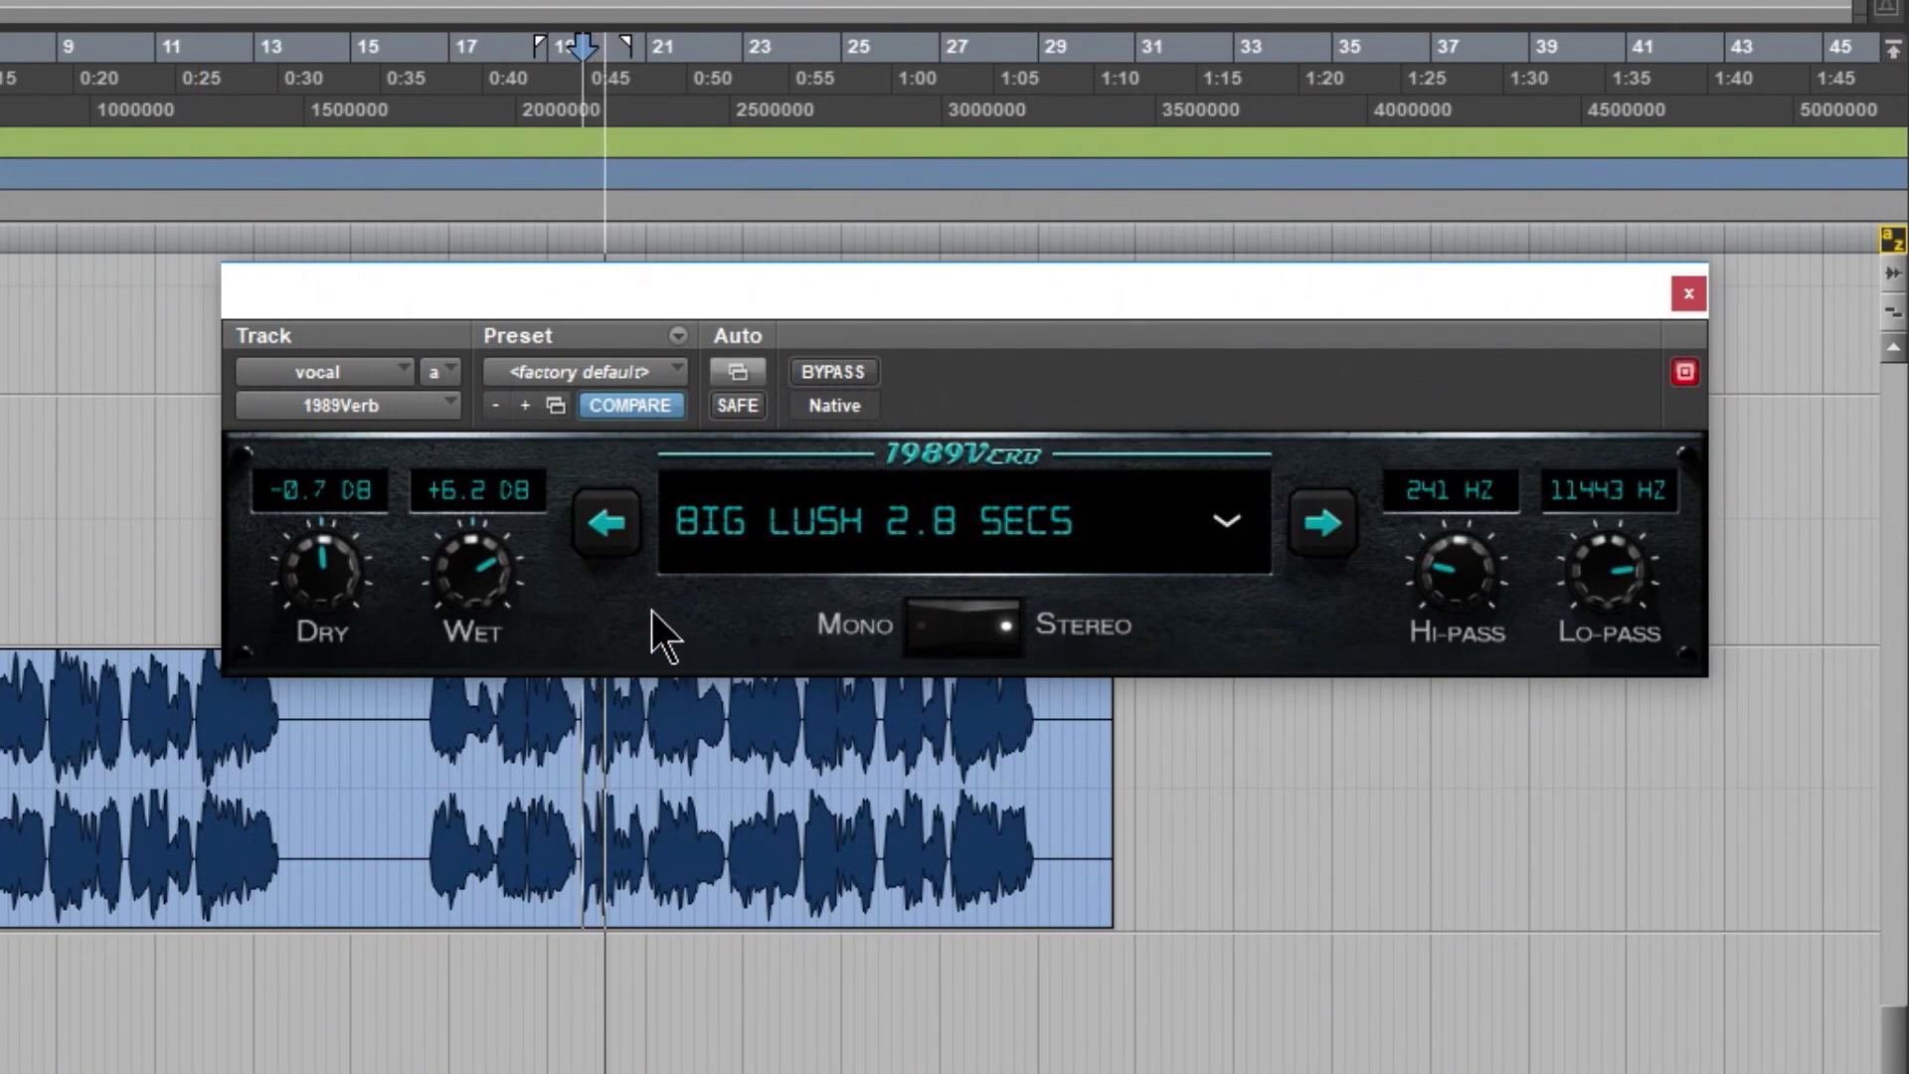
{"action": "left_click_drag", "start_coordinate": [479, 587], "coordinate": [477, 666]}
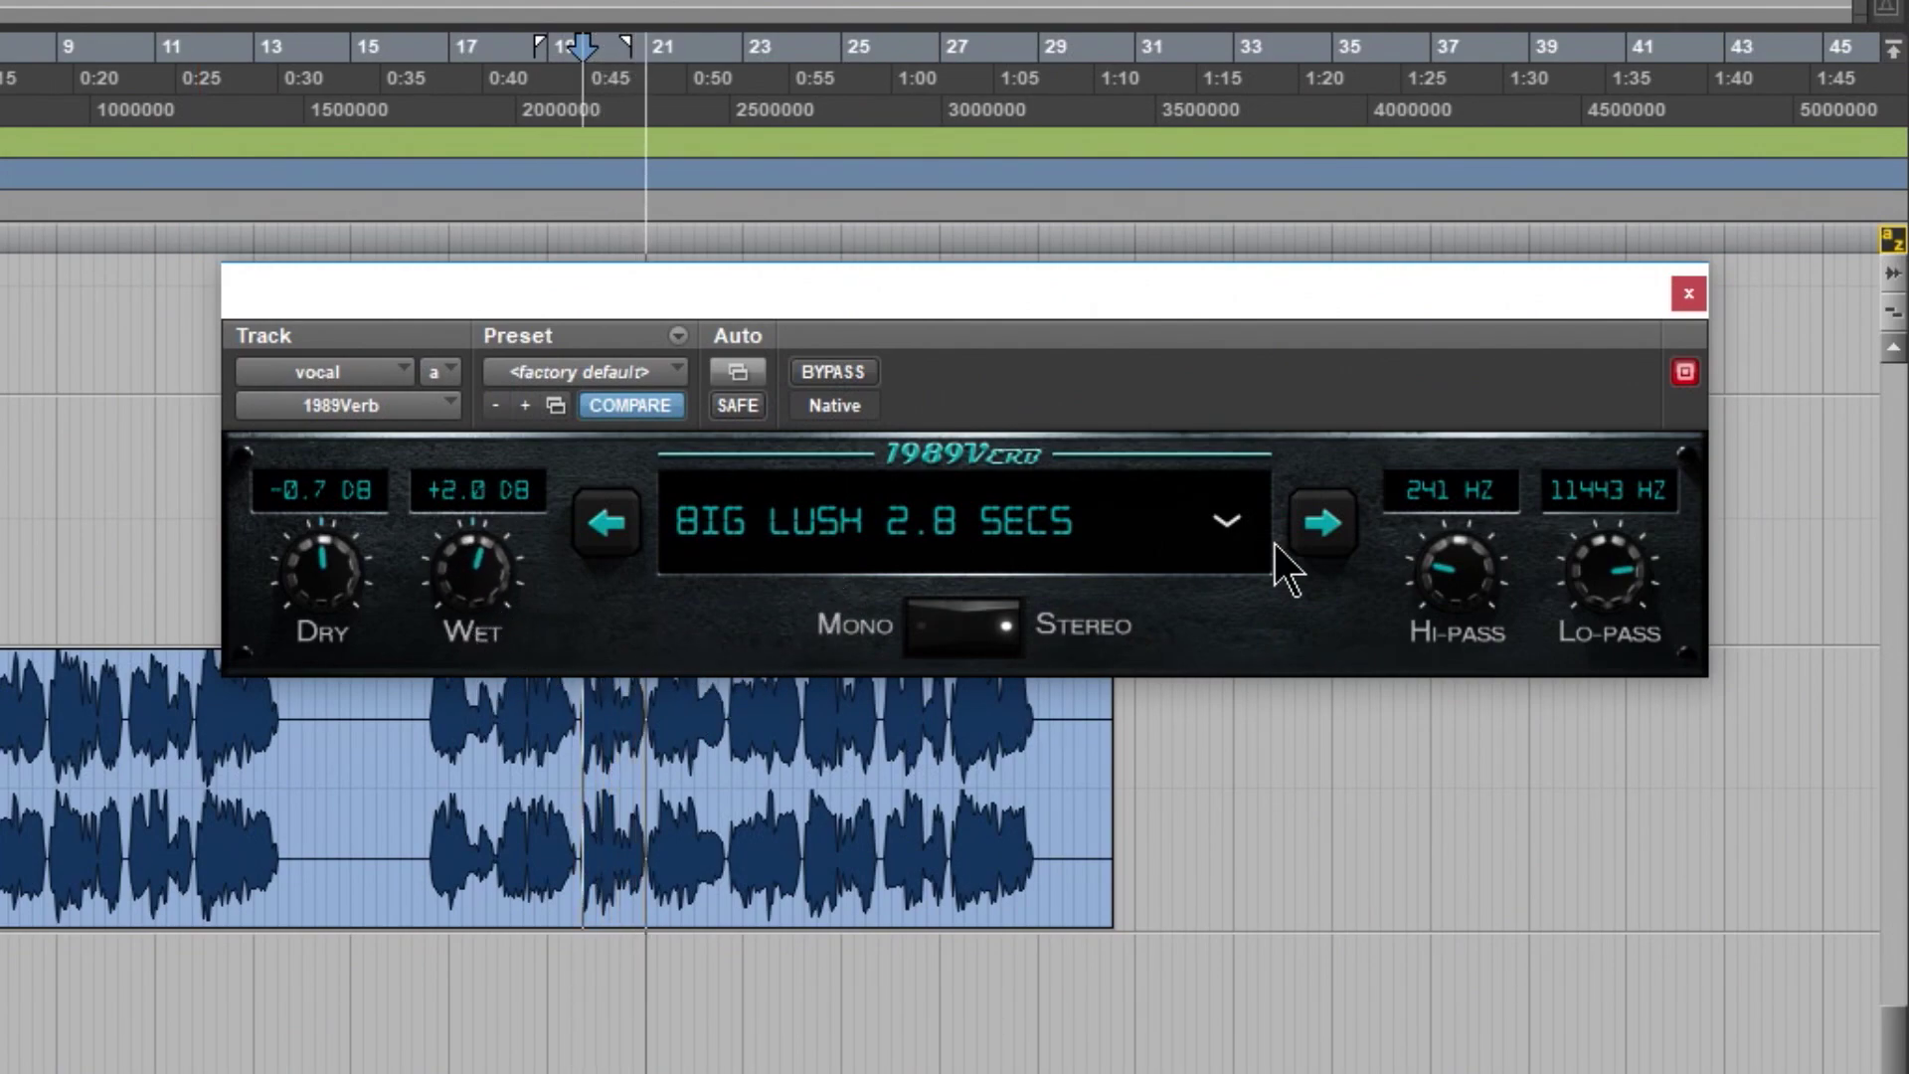
{"action": "left_click_drag", "start_coordinate": [1441, 584], "coordinate": [1453, 539]}
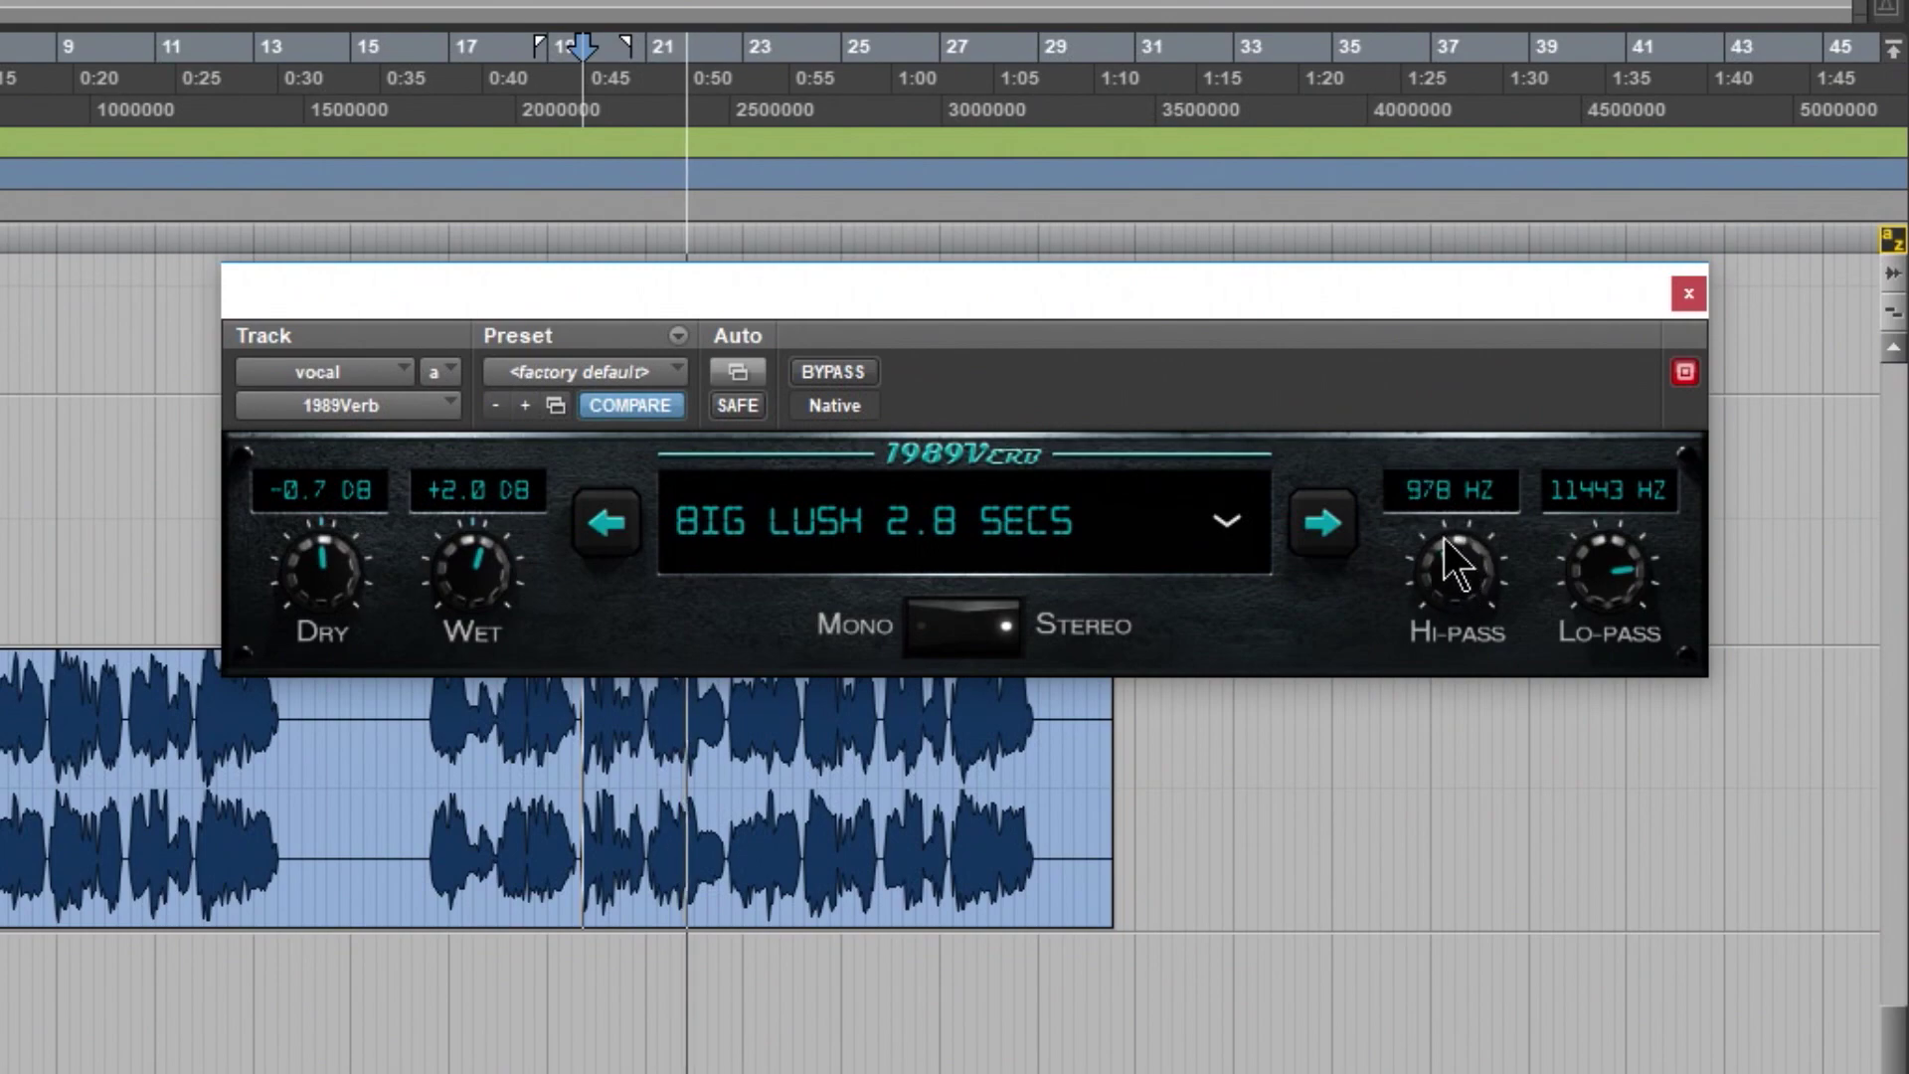
Step: Step through the vocal reverb programs to Big Dim 1.7 Secs and compare it bypassed and active
{"action": "left_click", "coordinate": [1324, 522]}
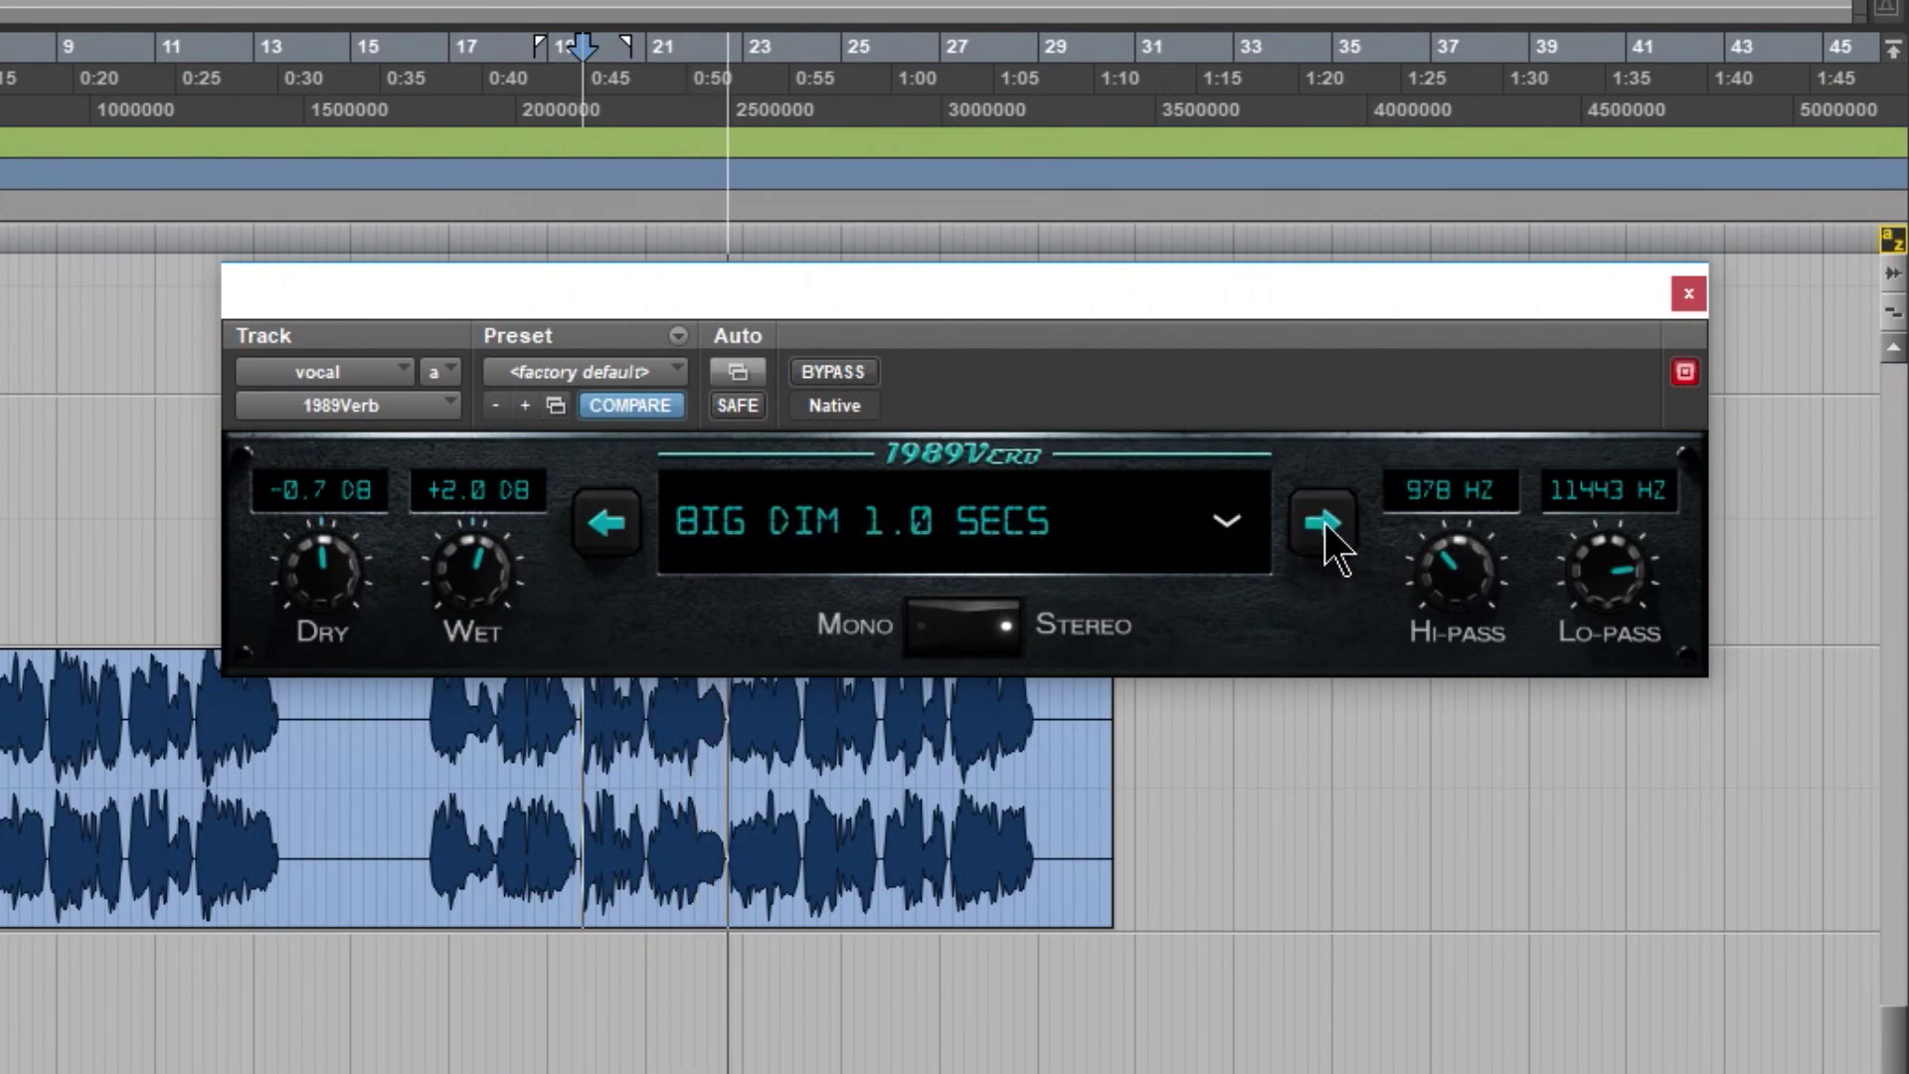
{"action": "left_click", "coordinate": [1323, 522]}
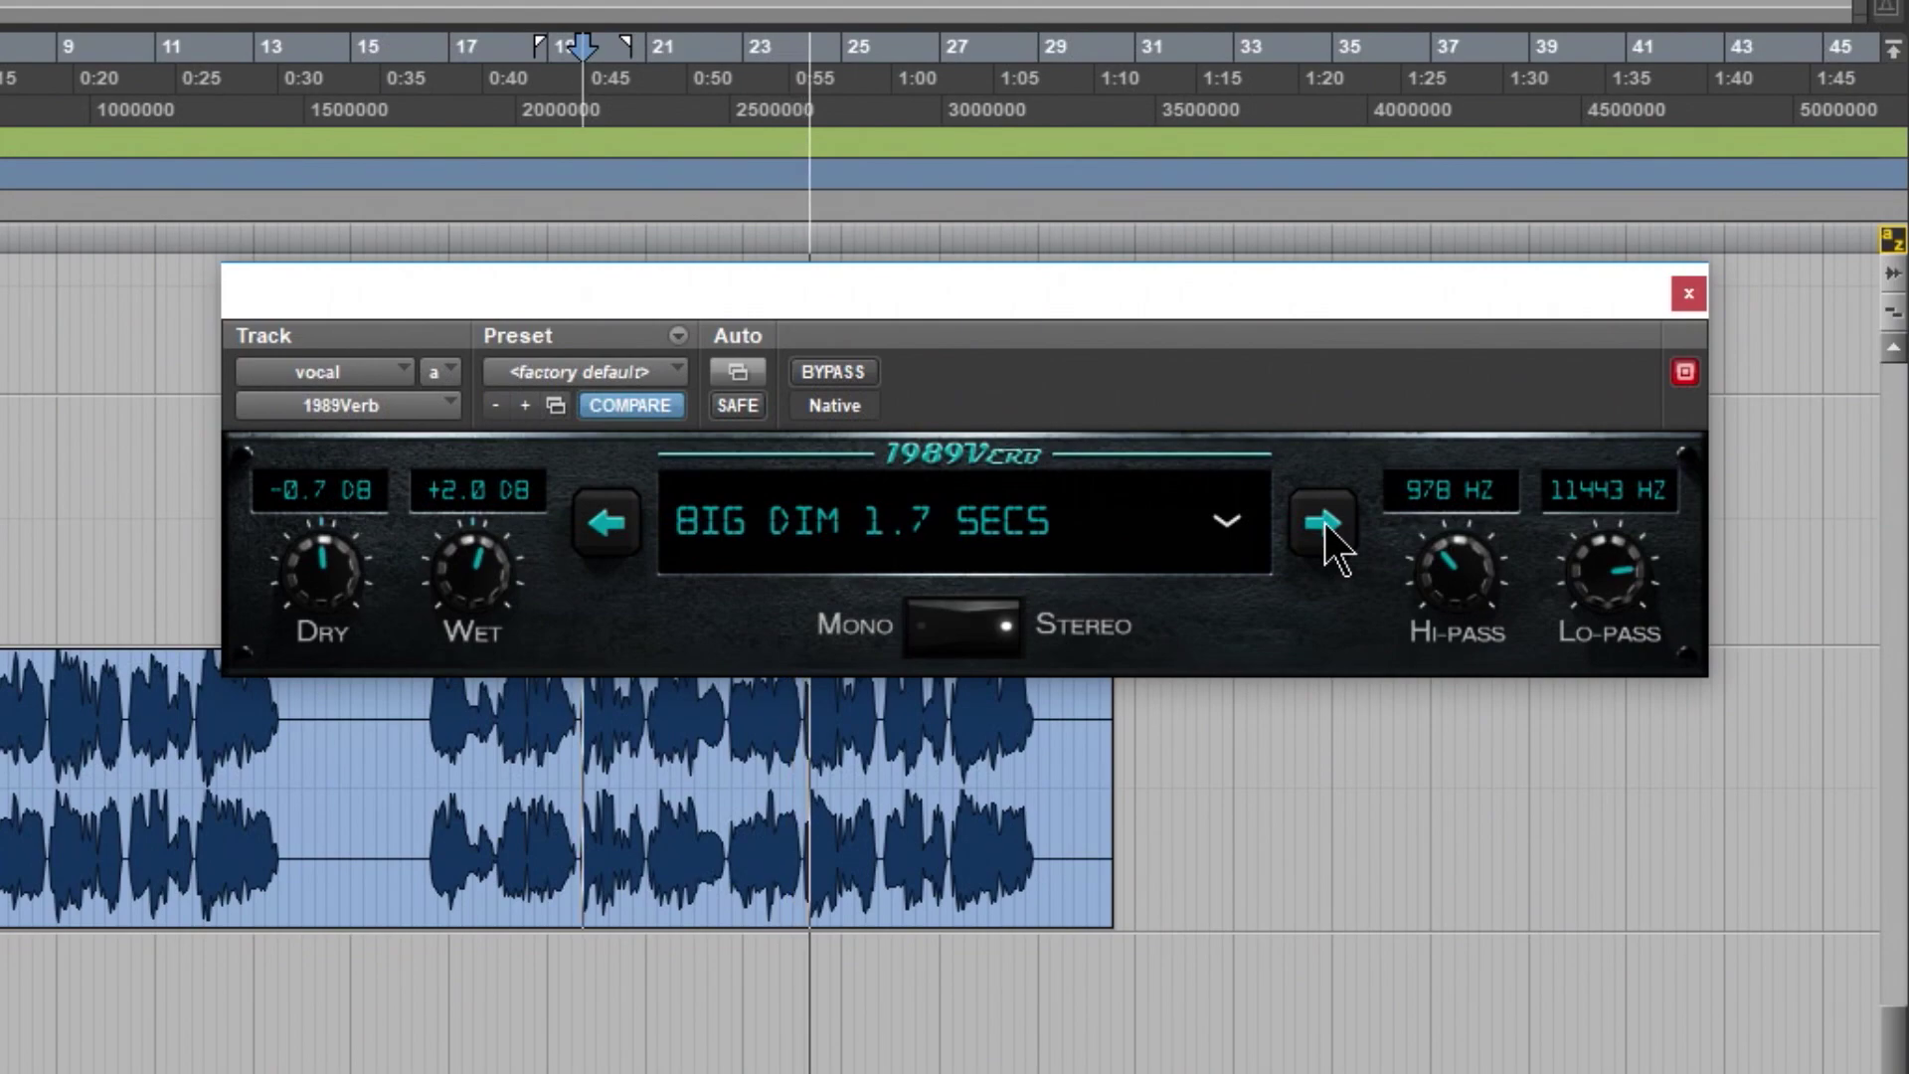
{"action": "left_click", "coordinate": [836, 374]}
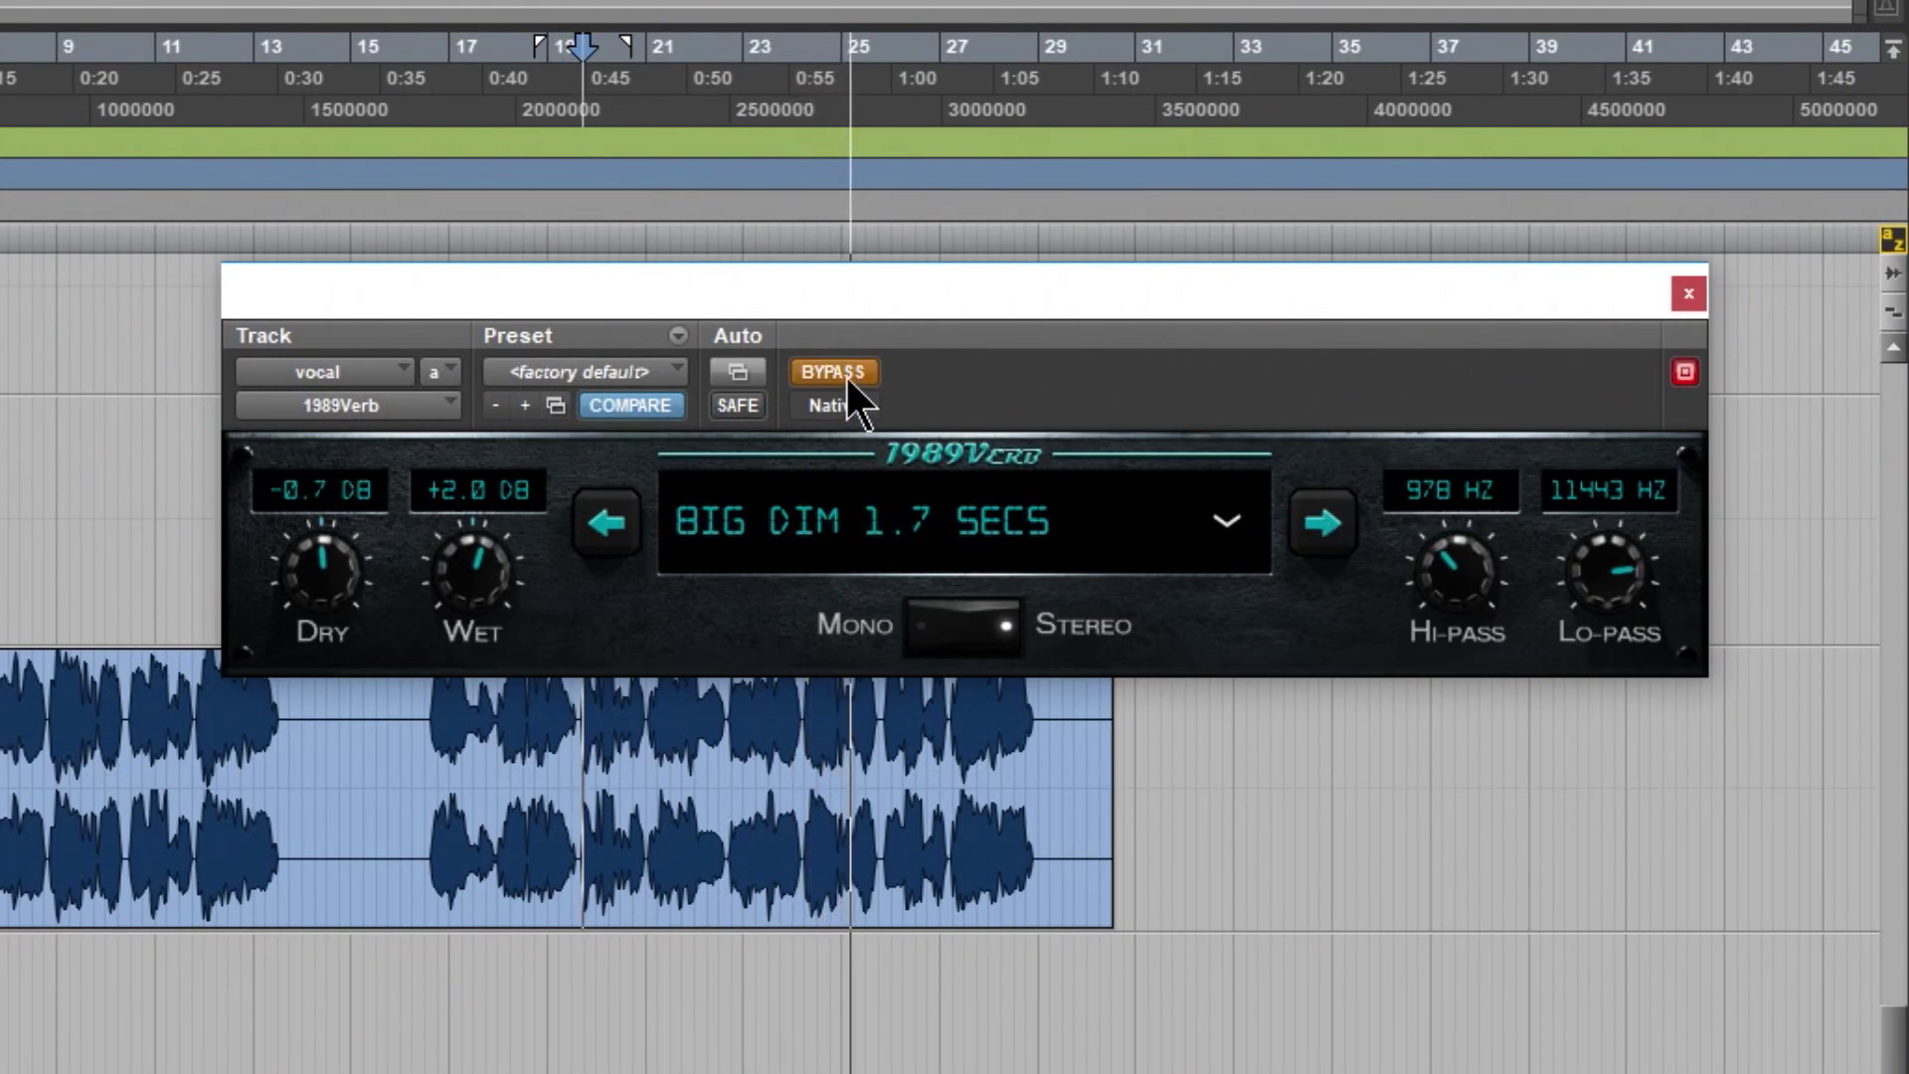
{"action": "left_click", "coordinate": [847, 368]}
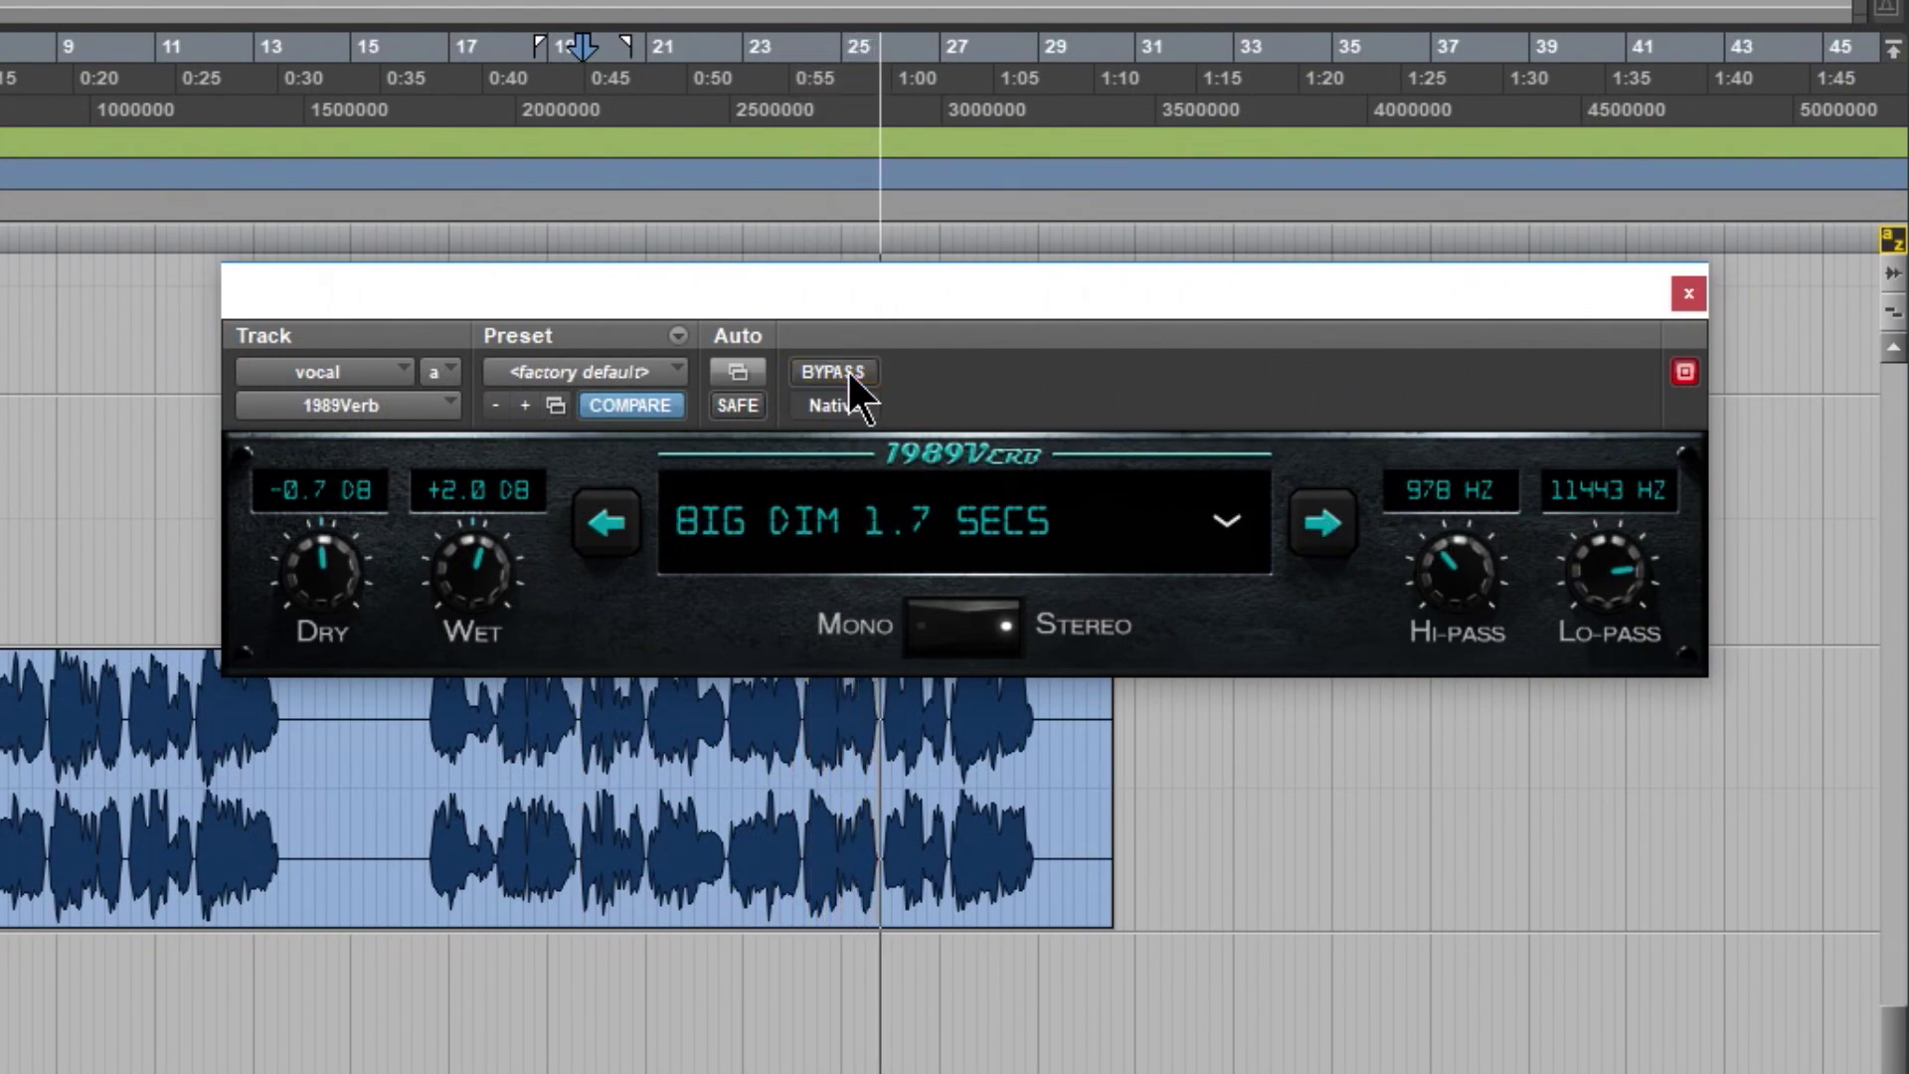
Step: Load the Backwards Vigor 2 Secs program on the vocal, play it, and set Wet to +3.2 dB
{"action": "left_click", "coordinate": [1226, 524]}
{"action": "scroll", "coordinate": [903, 855], "scroll_direction": "down", "scroll_amount": 4}
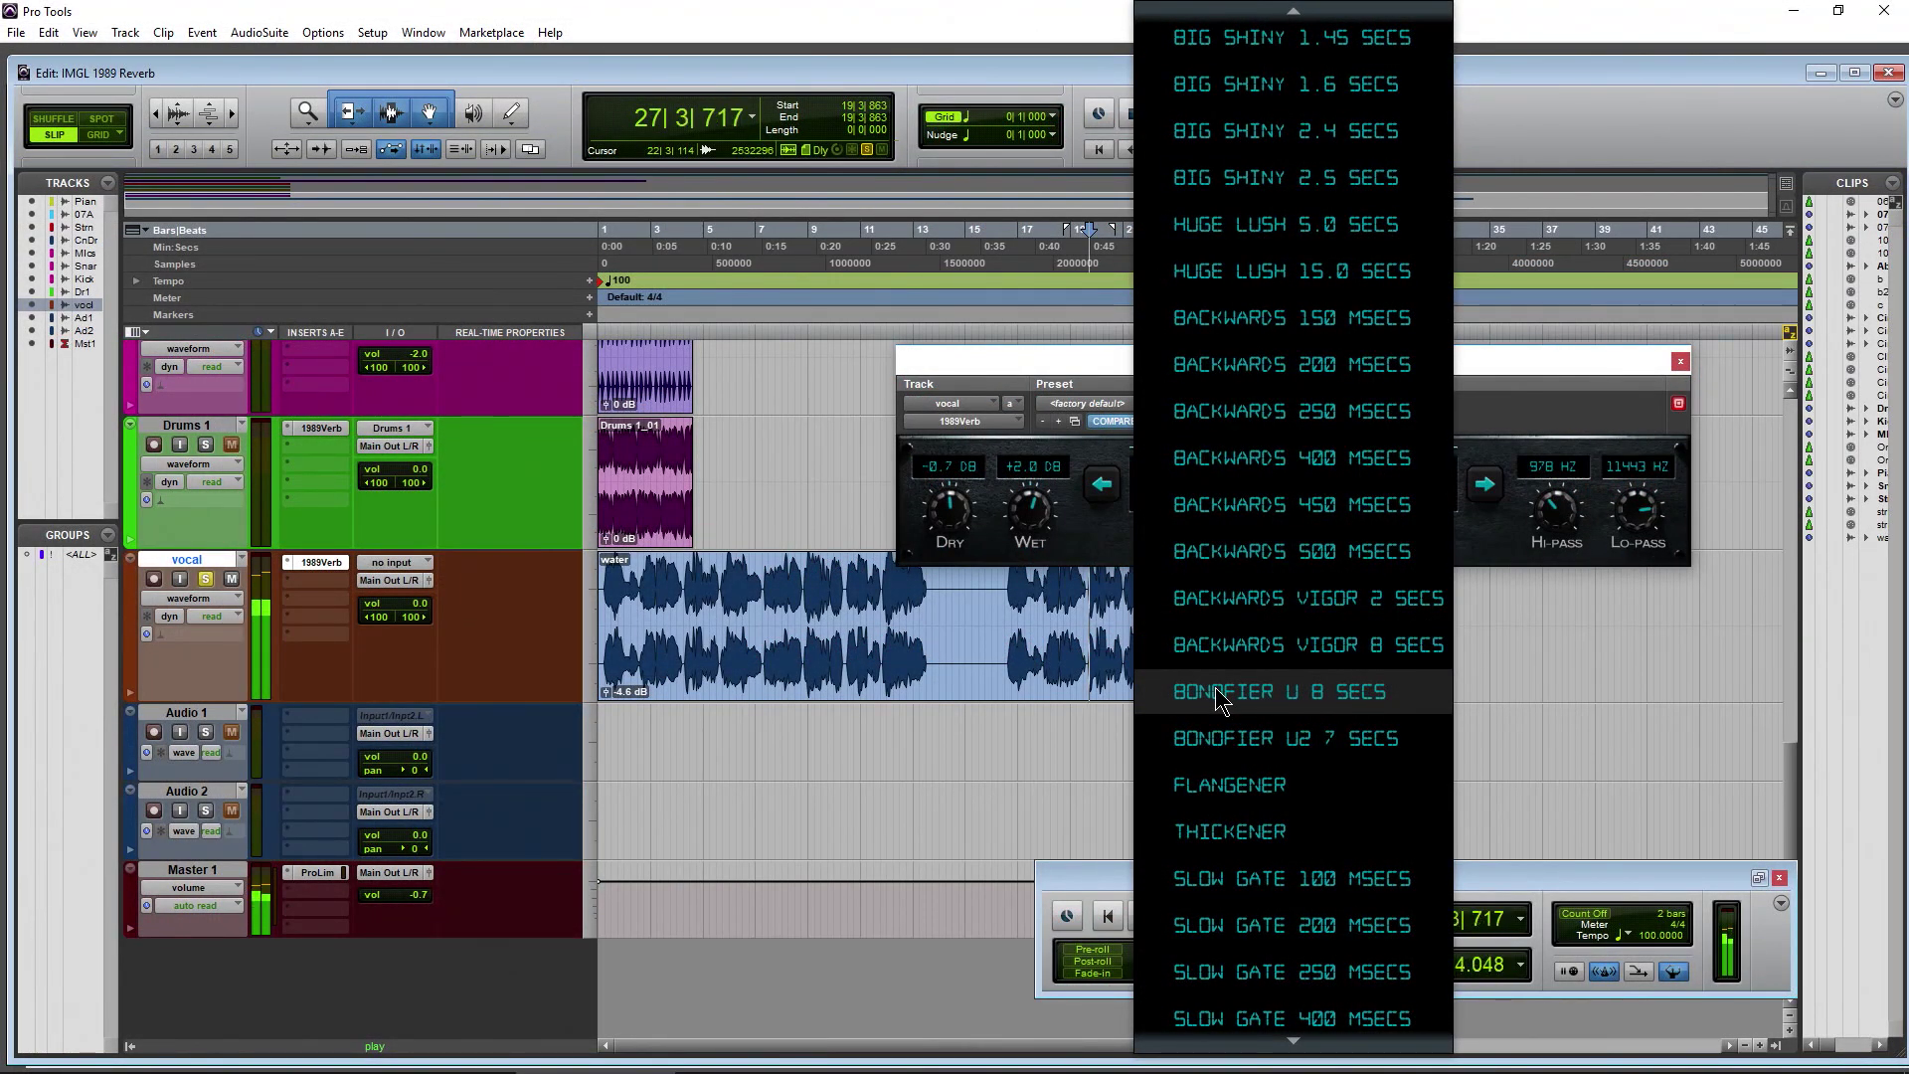
{"action": "key", "text": "Escape"}
{"action": "key", "text": "space"}
{"action": "left_click", "coordinate": [1221, 494]}
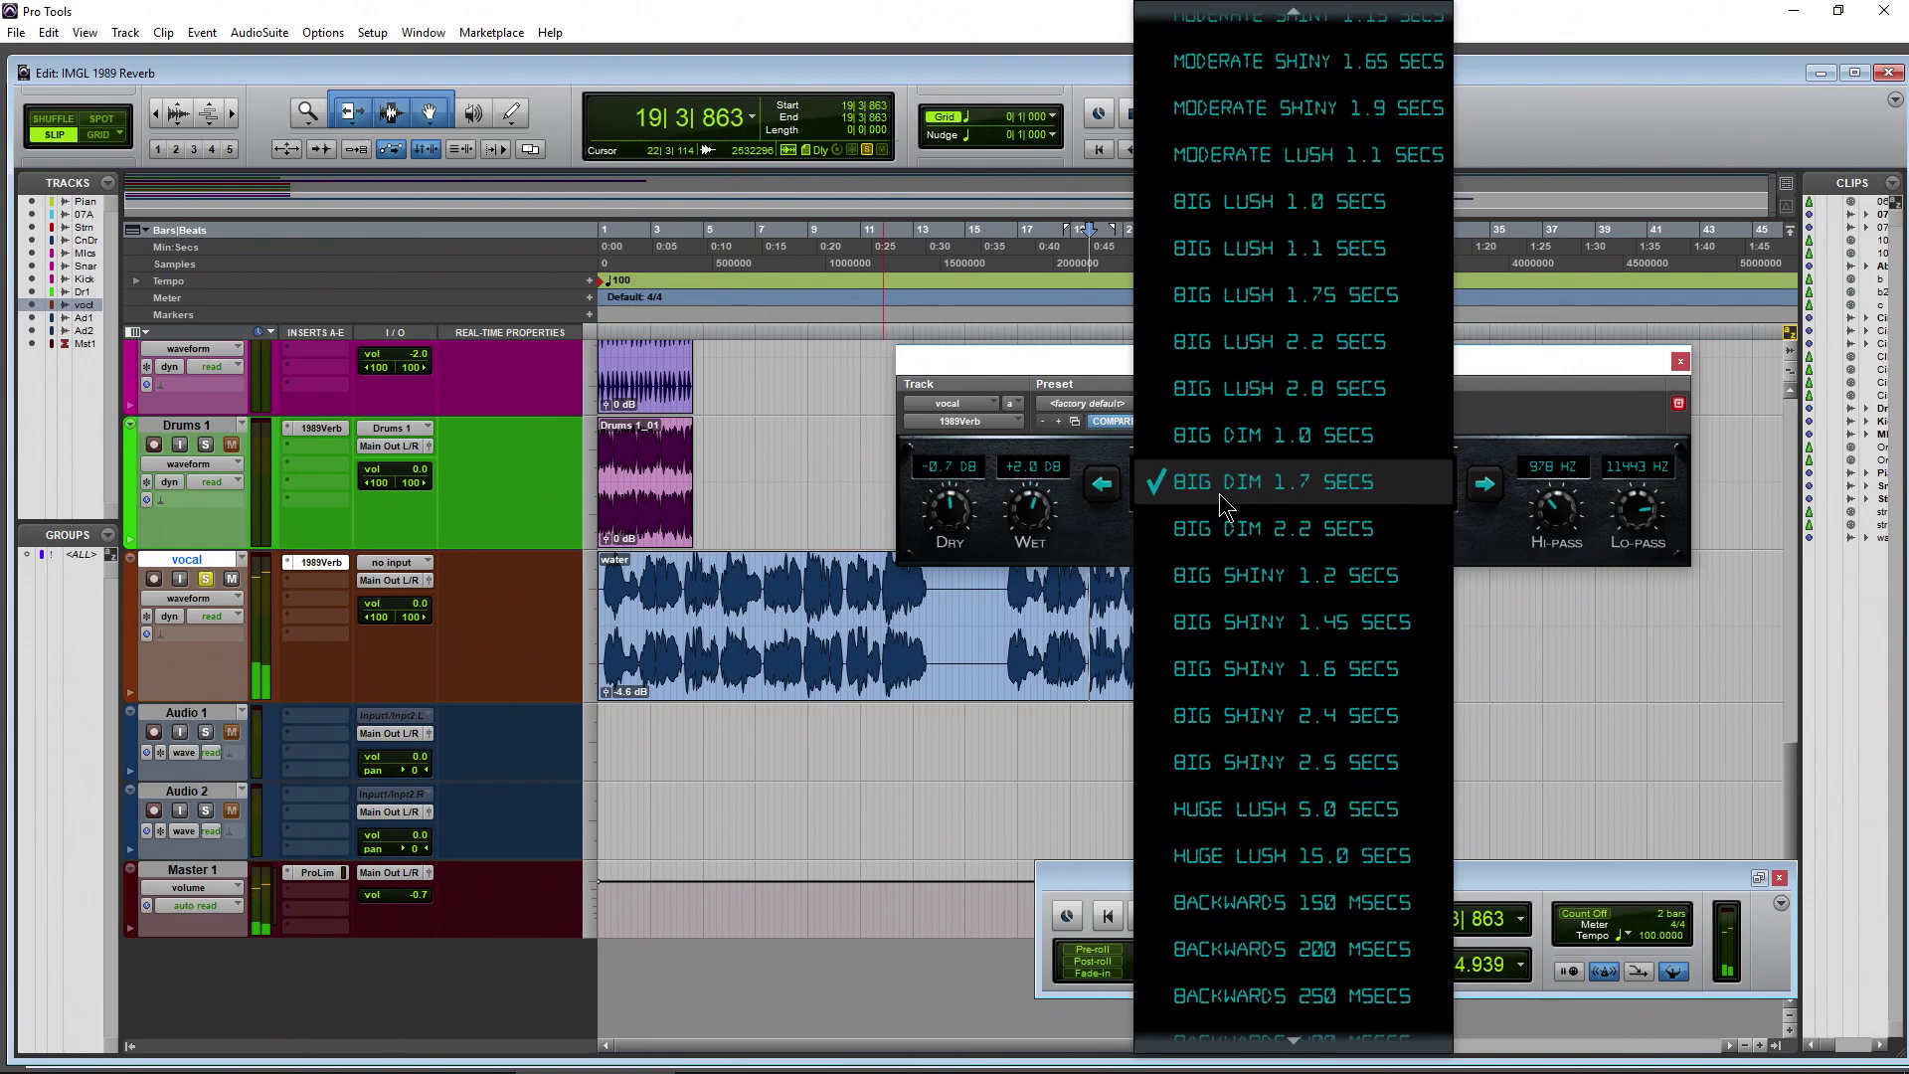
{"action": "scroll", "coordinate": [1200, 593], "scroll_direction": "up", "scroll_amount": 1}
{"action": "scroll", "coordinate": [1200, 593], "scroll_direction": "down", "scroll_amount": 6}
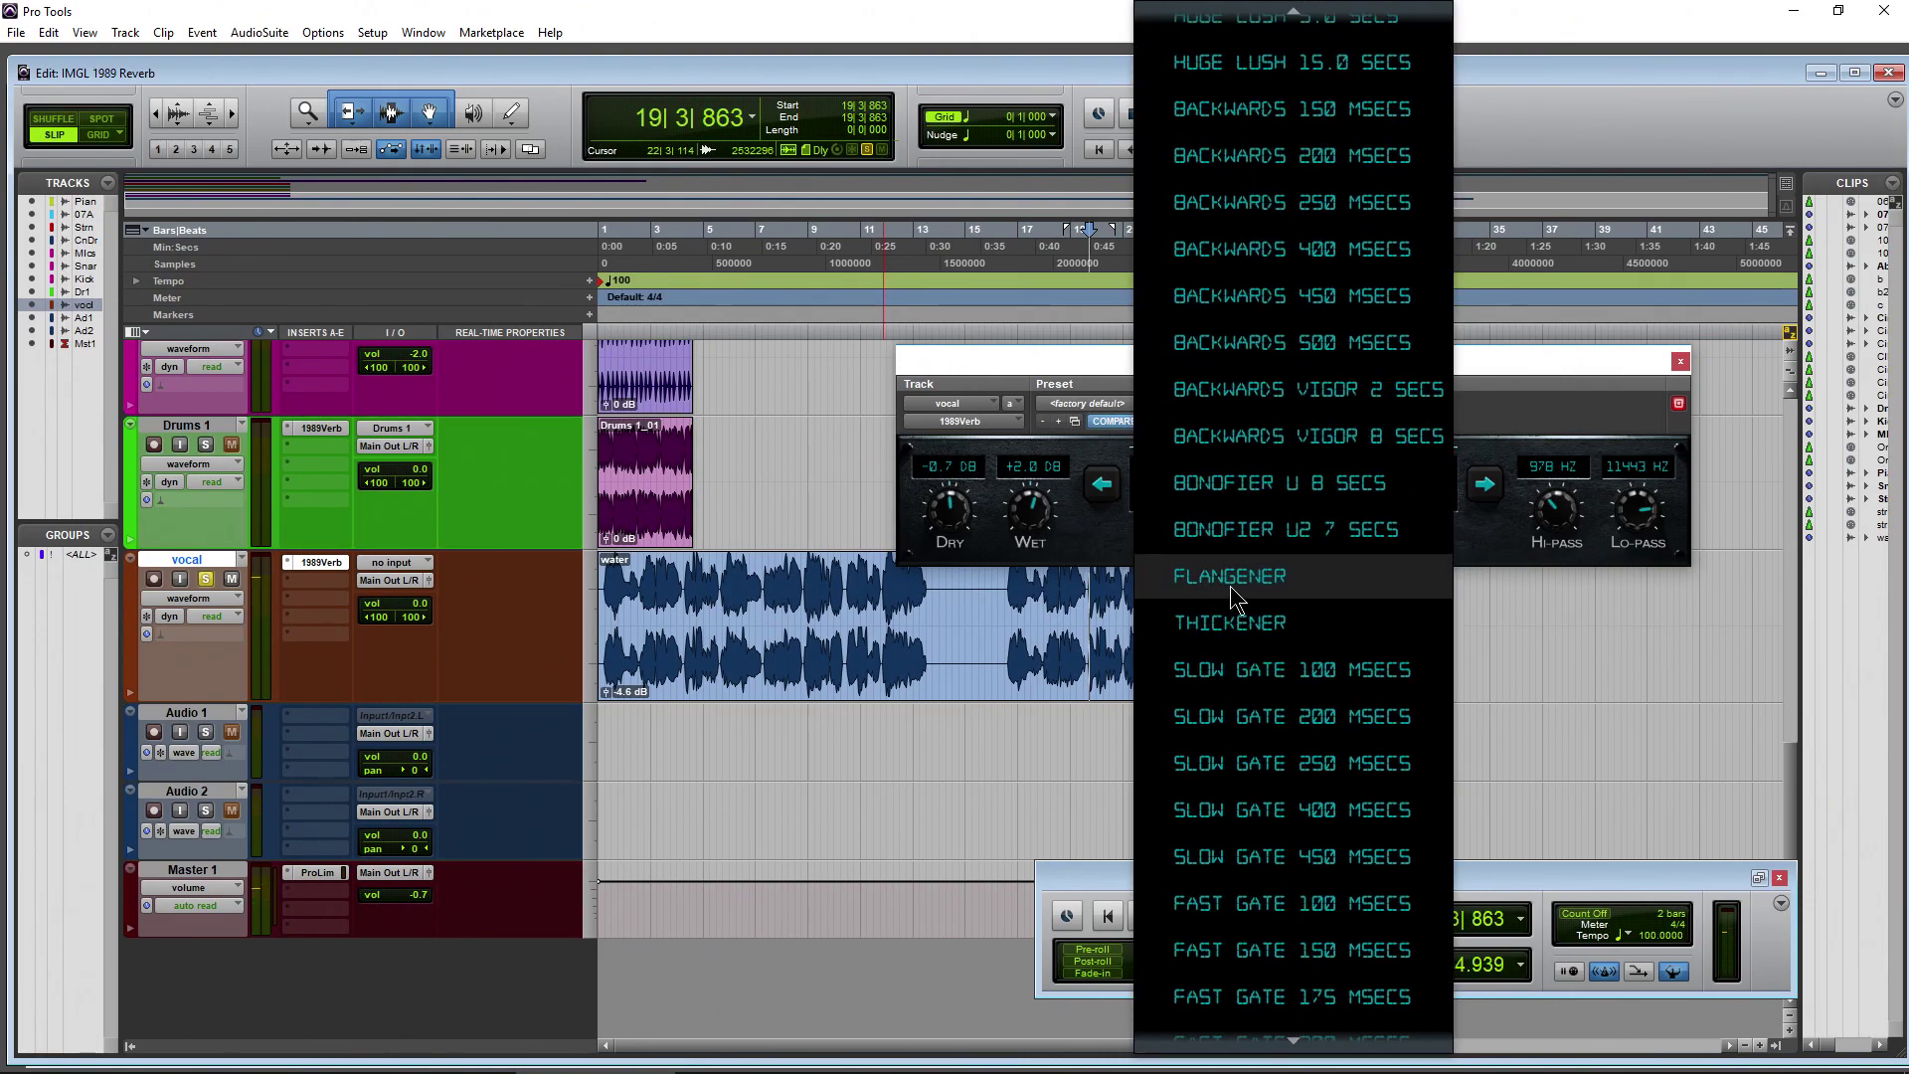
{"action": "left_click", "coordinate": [1215, 390]}
{"action": "key", "text": "space"}
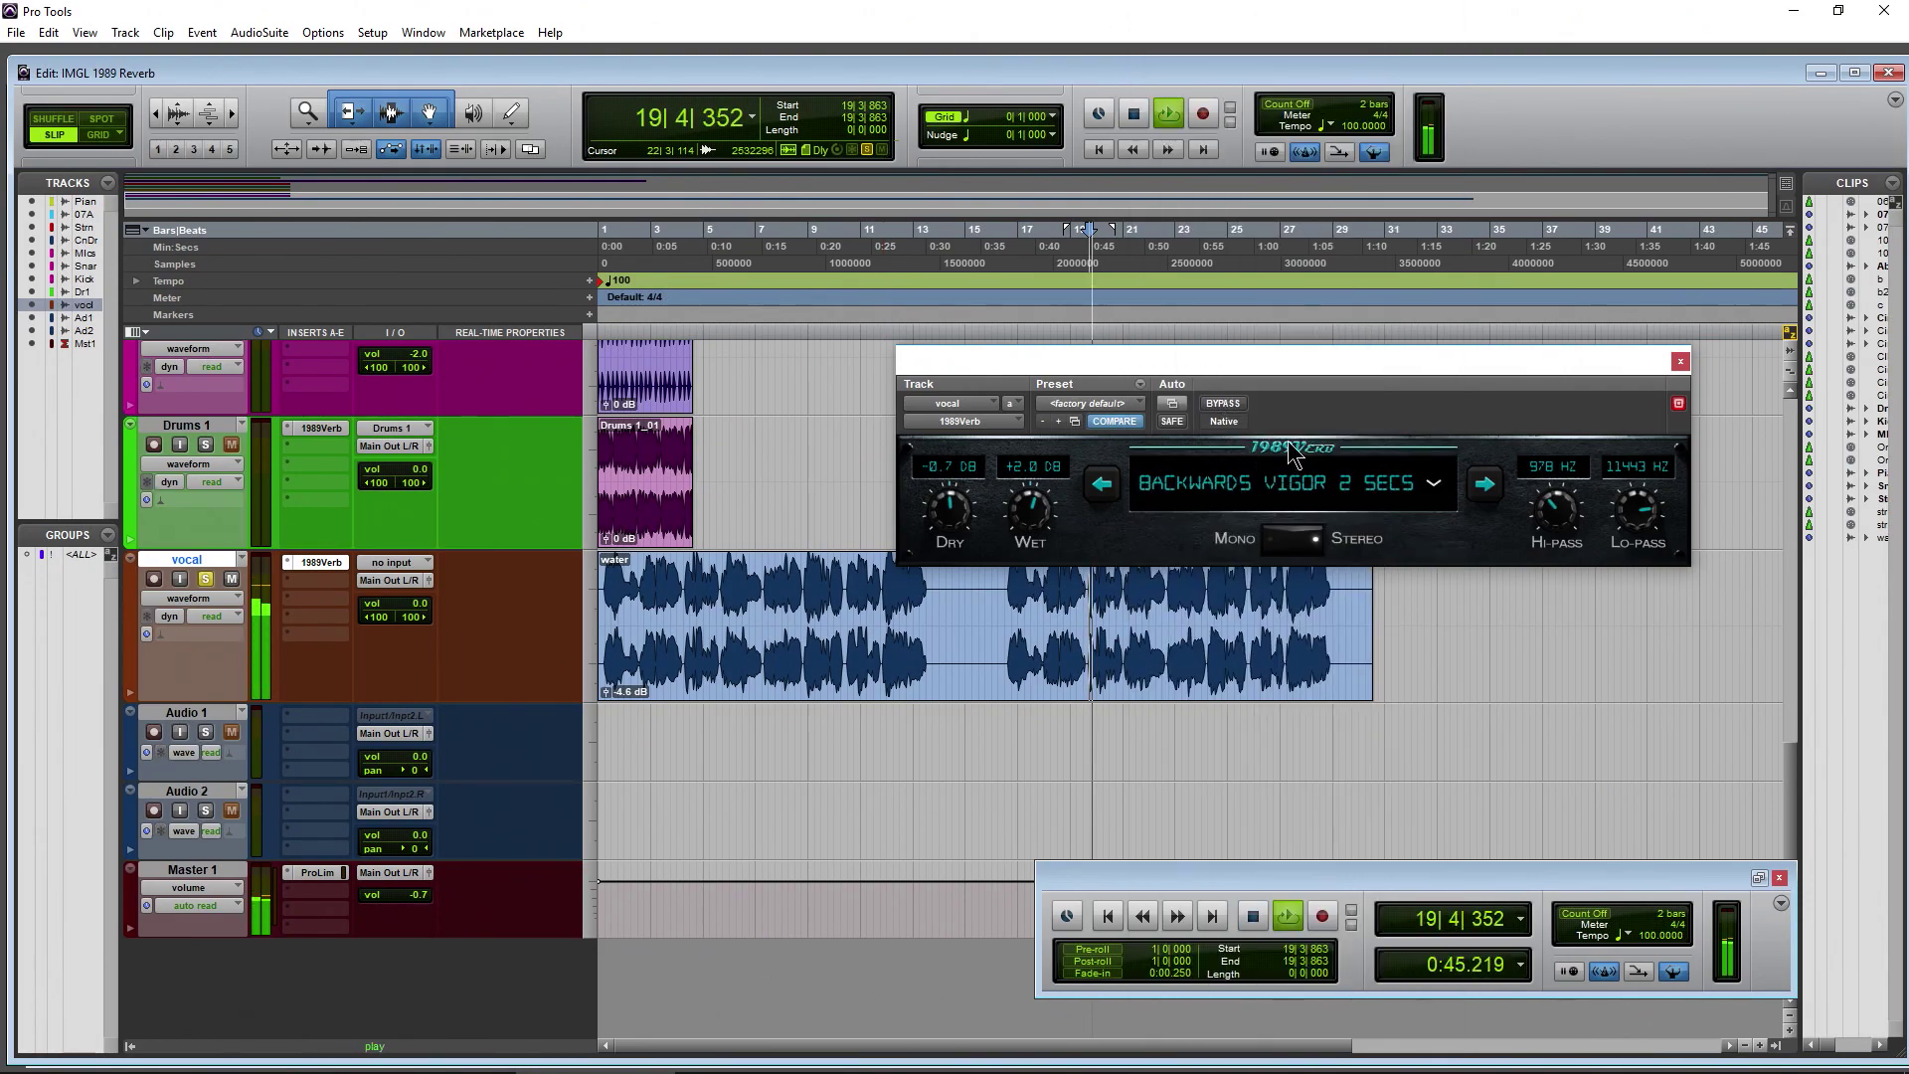
{"action": "left_click_drag", "start_coordinate": [1030, 518], "coordinate": [1024, 515]}
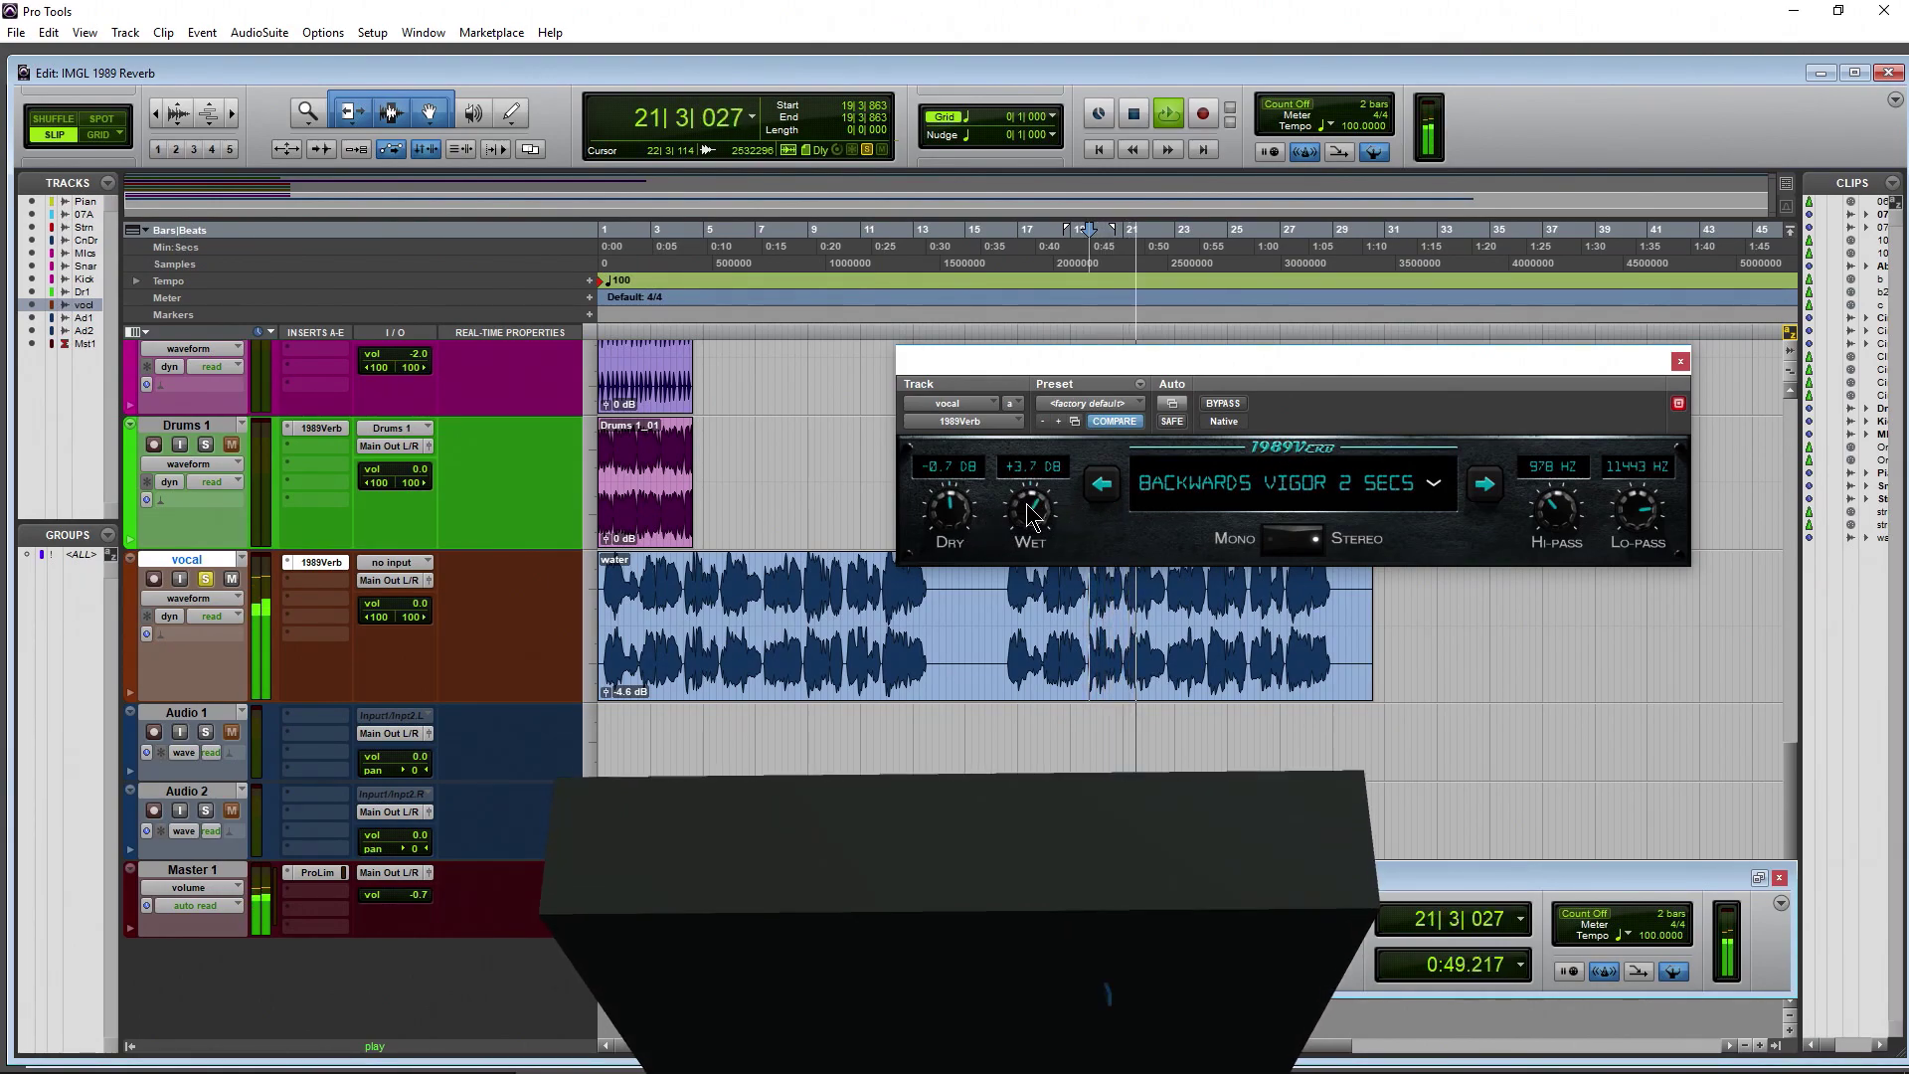
{"action": "left_click_drag", "start_coordinate": [1037, 517], "coordinate": [1037, 522]}
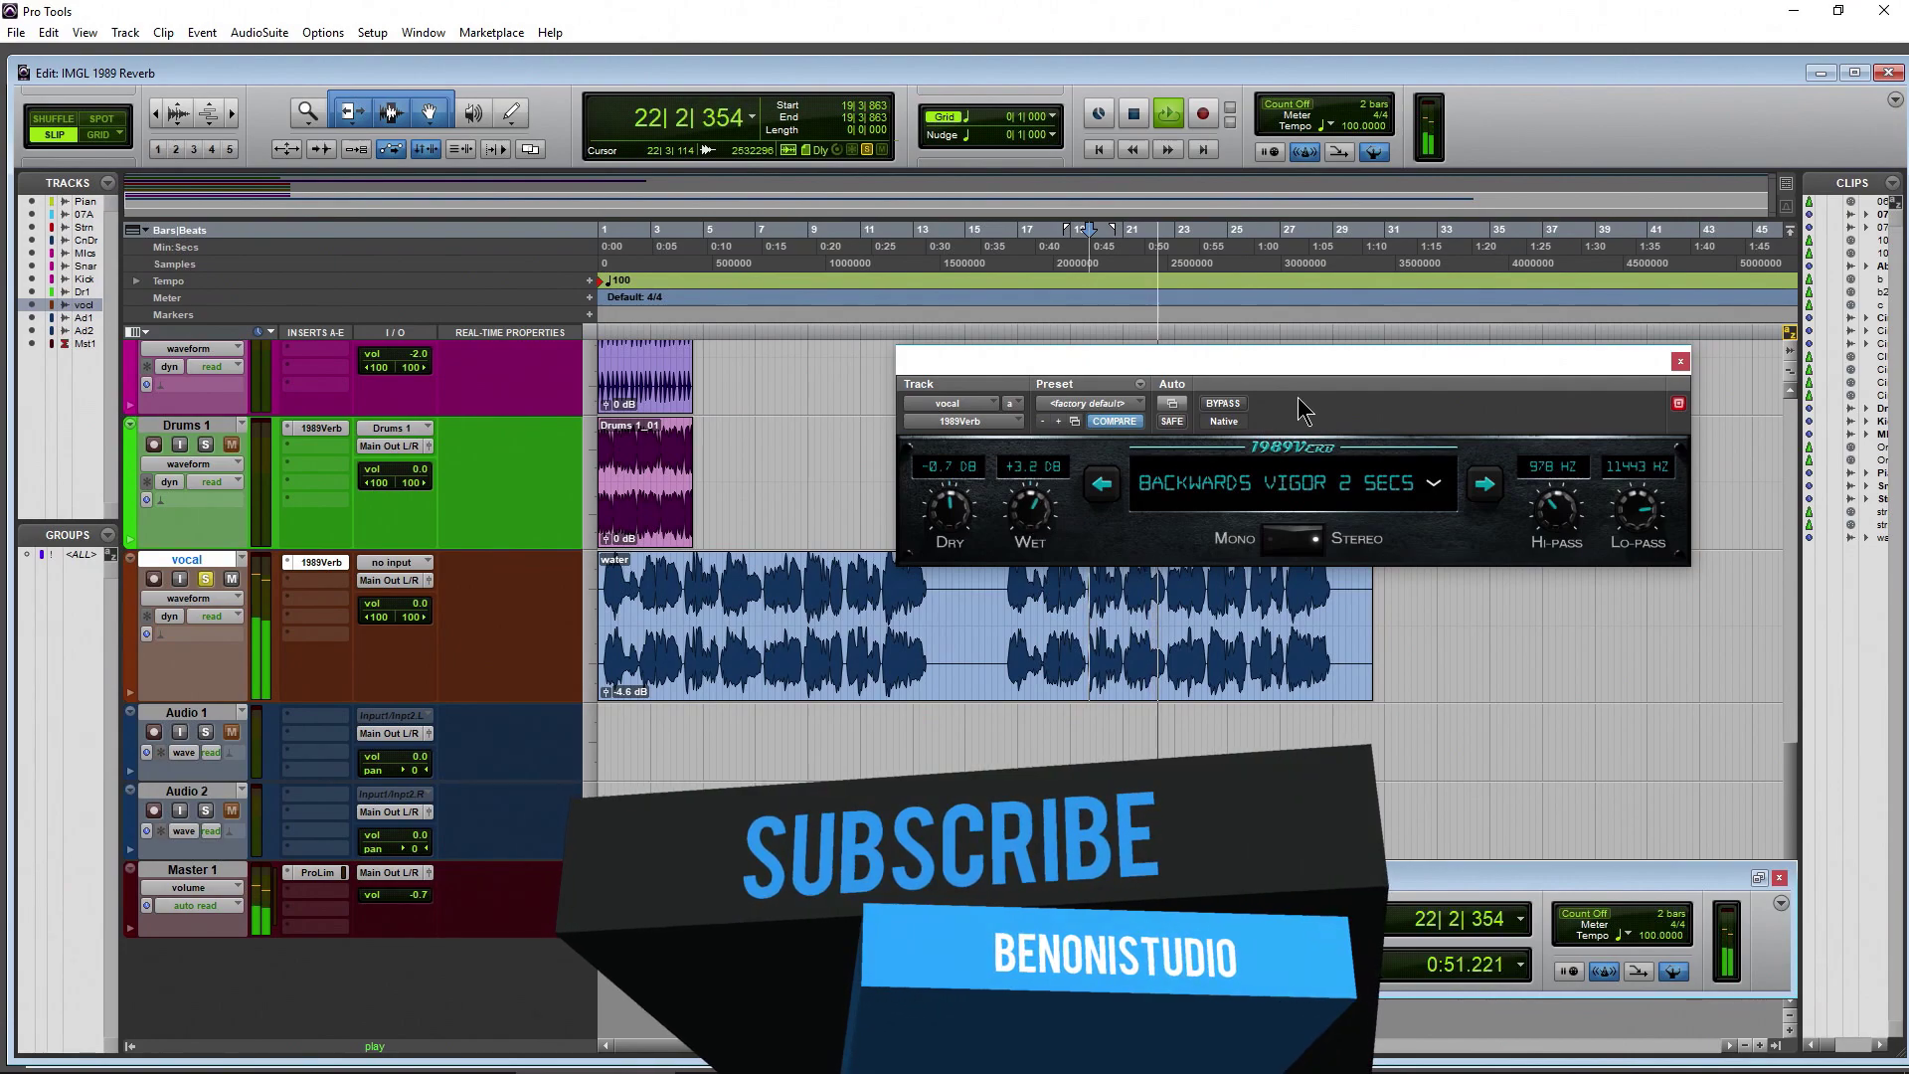
Step: Stop playback, load the Vigorous Delay 2 Secs program, and play the vocal with Wet at +2.3 dB
{"action": "key", "text": "space"}
{"action": "left_click", "coordinate": [1387, 484]}
{"action": "scroll", "coordinate": [1351, 605], "scroll_direction": "down", "scroll_amount": 3}
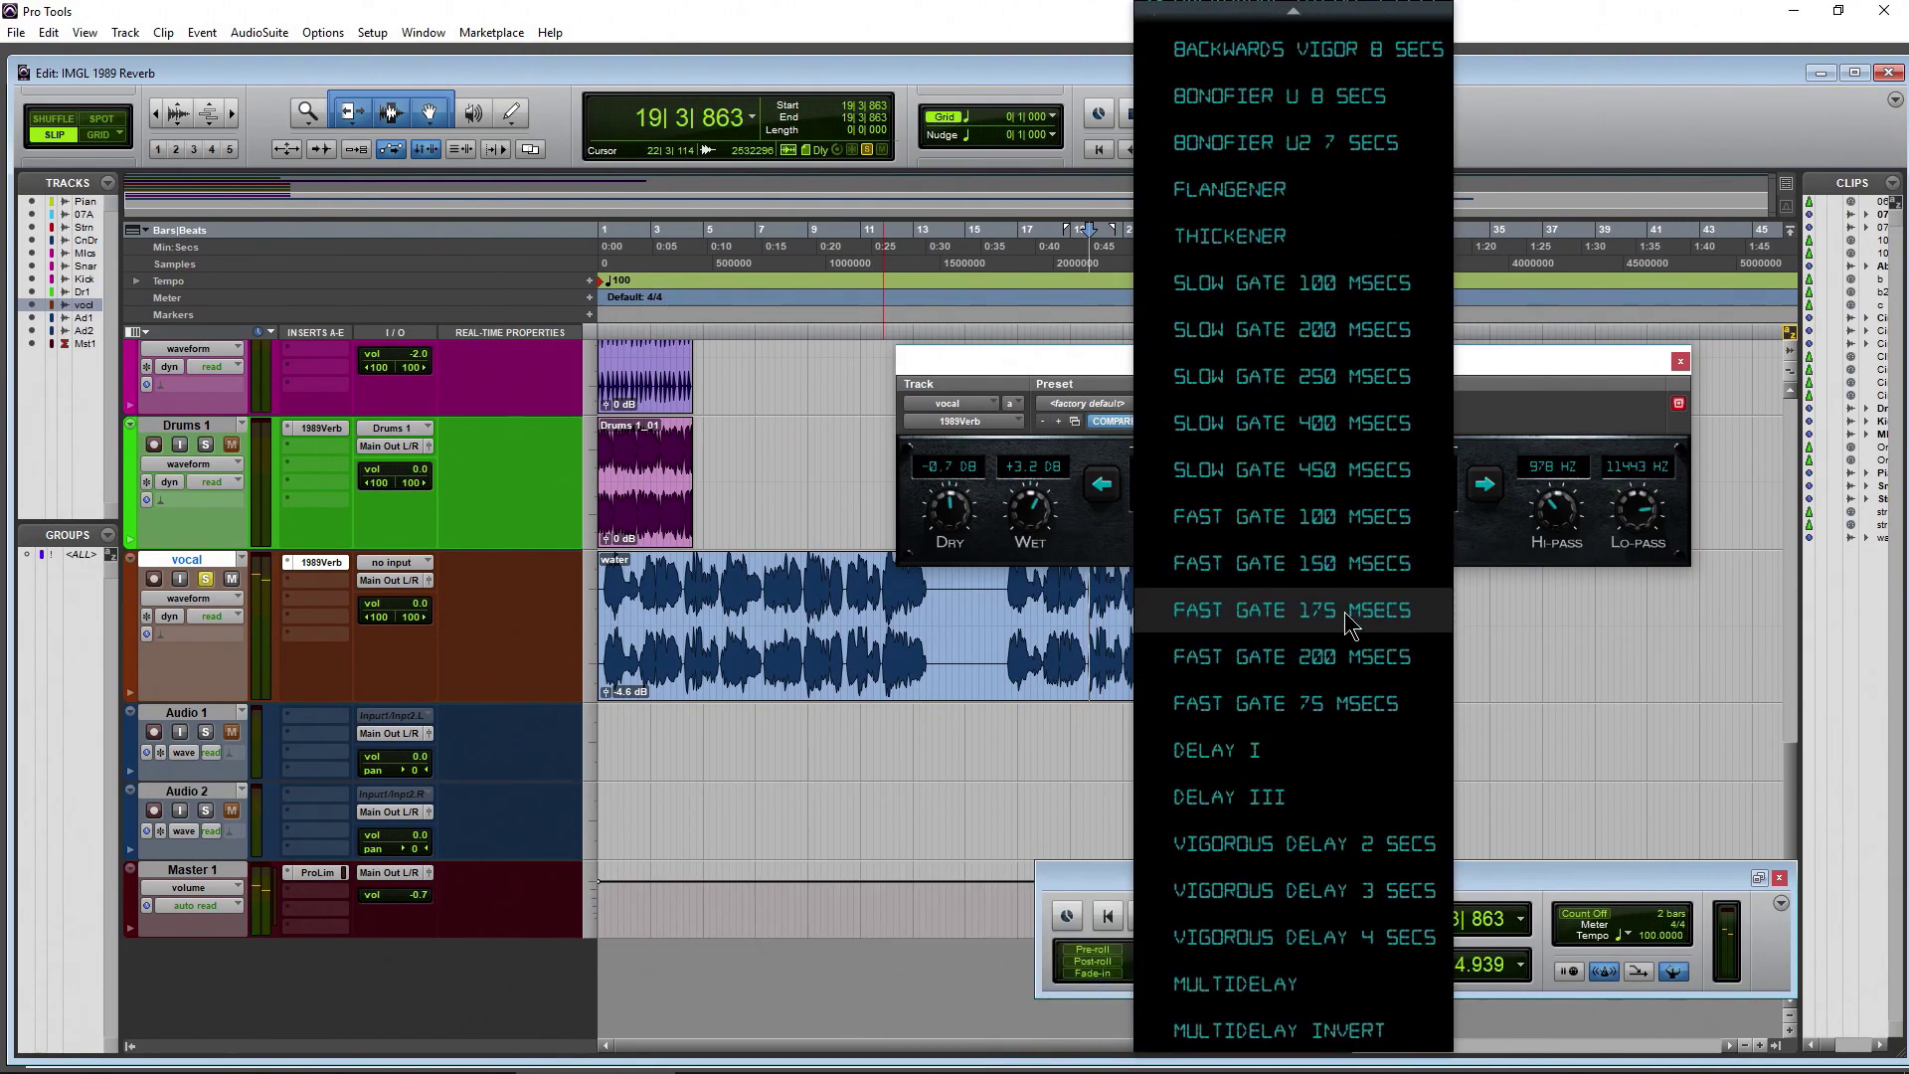
{"action": "left_click", "coordinate": [1213, 845]}
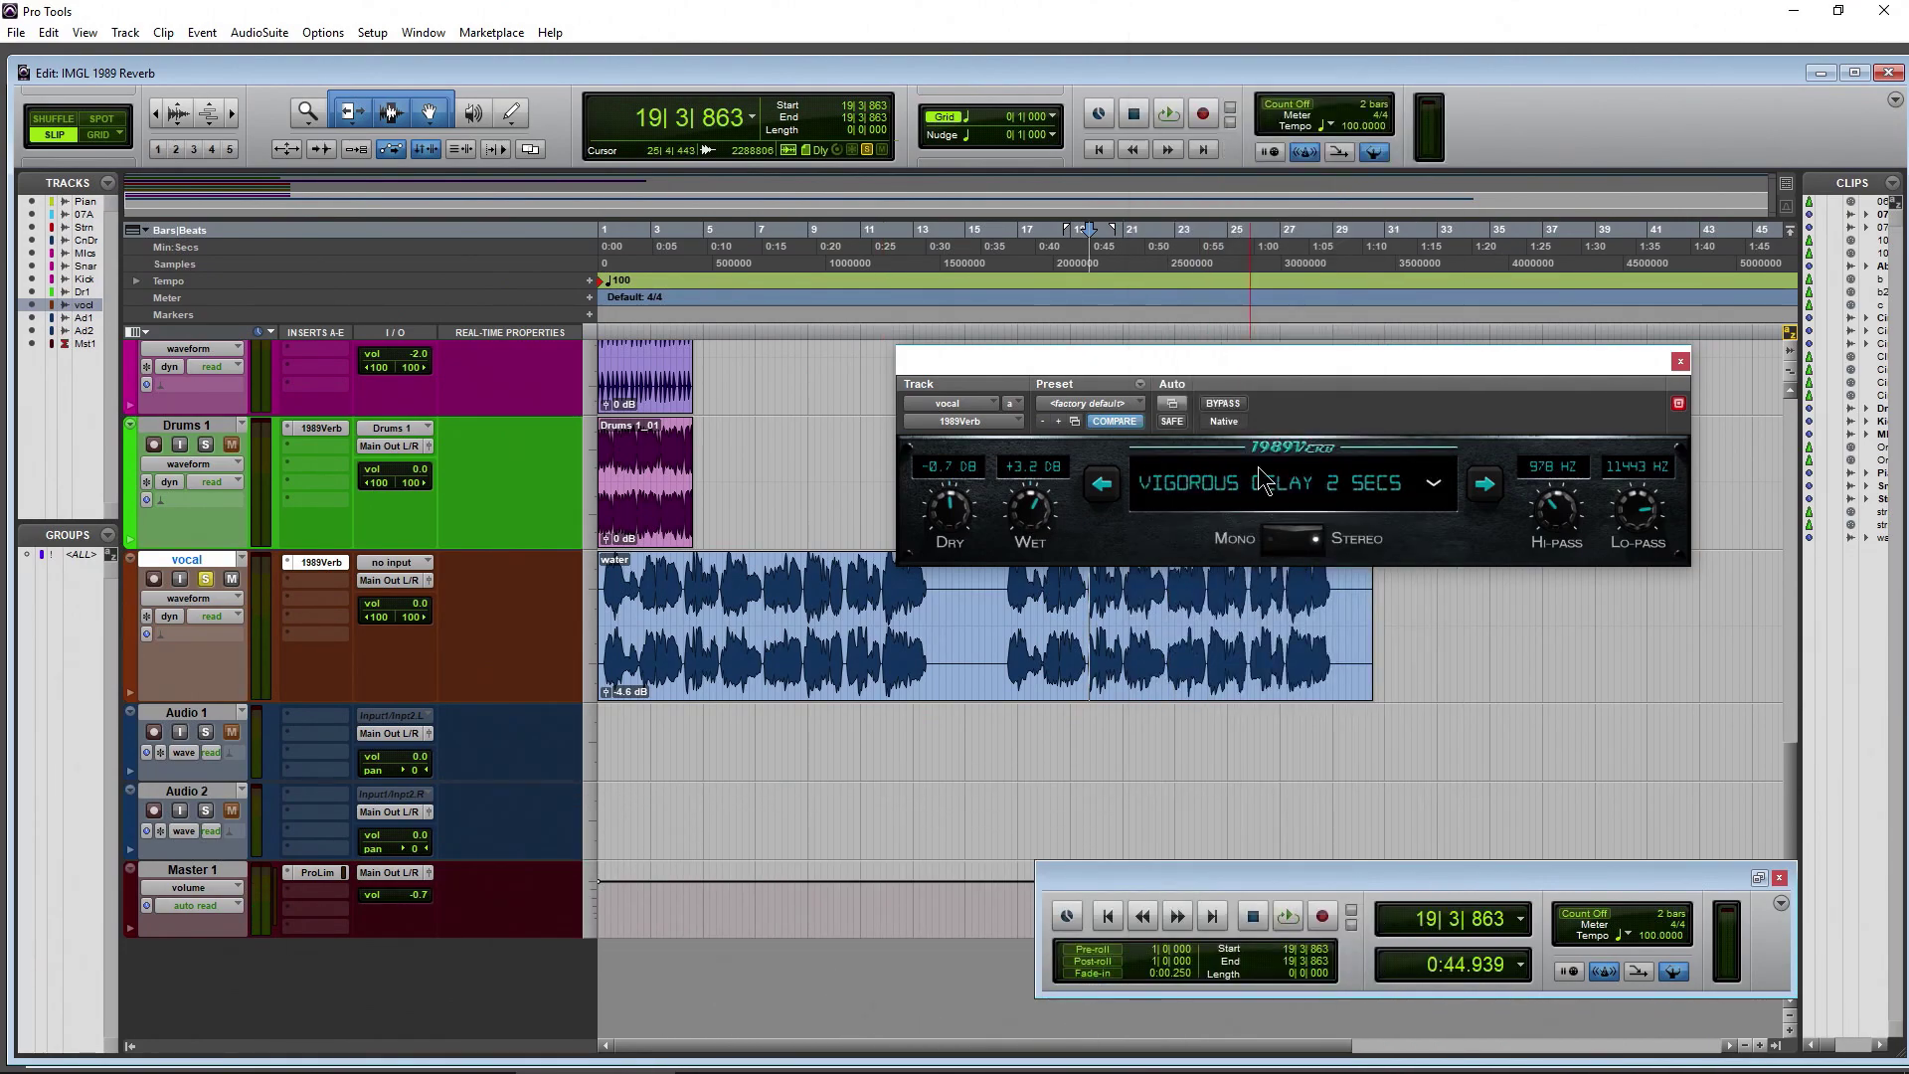
{"action": "key", "text": "space"}
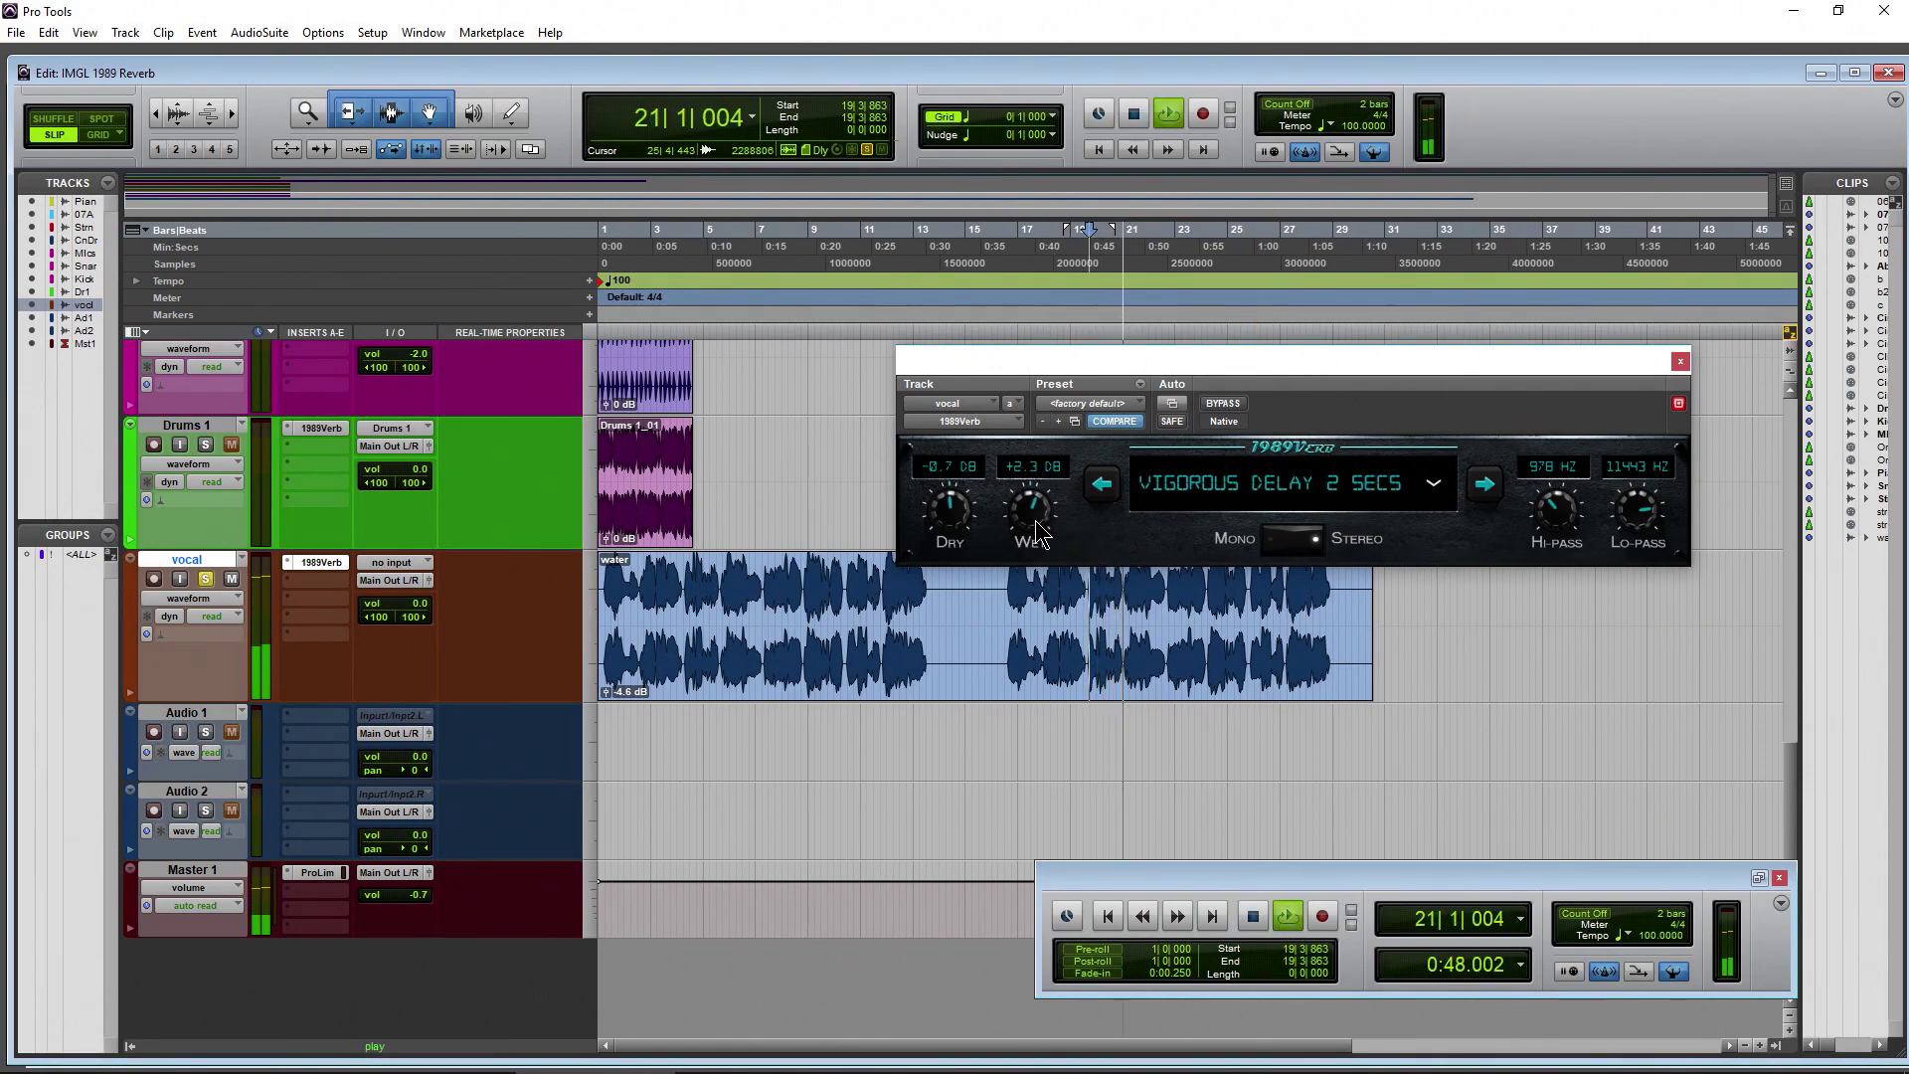
Step: Set the vocal delay's Hi-pass to 424 Hz, stop playback, and close the vocal's 1989Verb
{"action": "left_click_drag", "start_coordinate": [1557, 512], "coordinate": [1554, 529]}
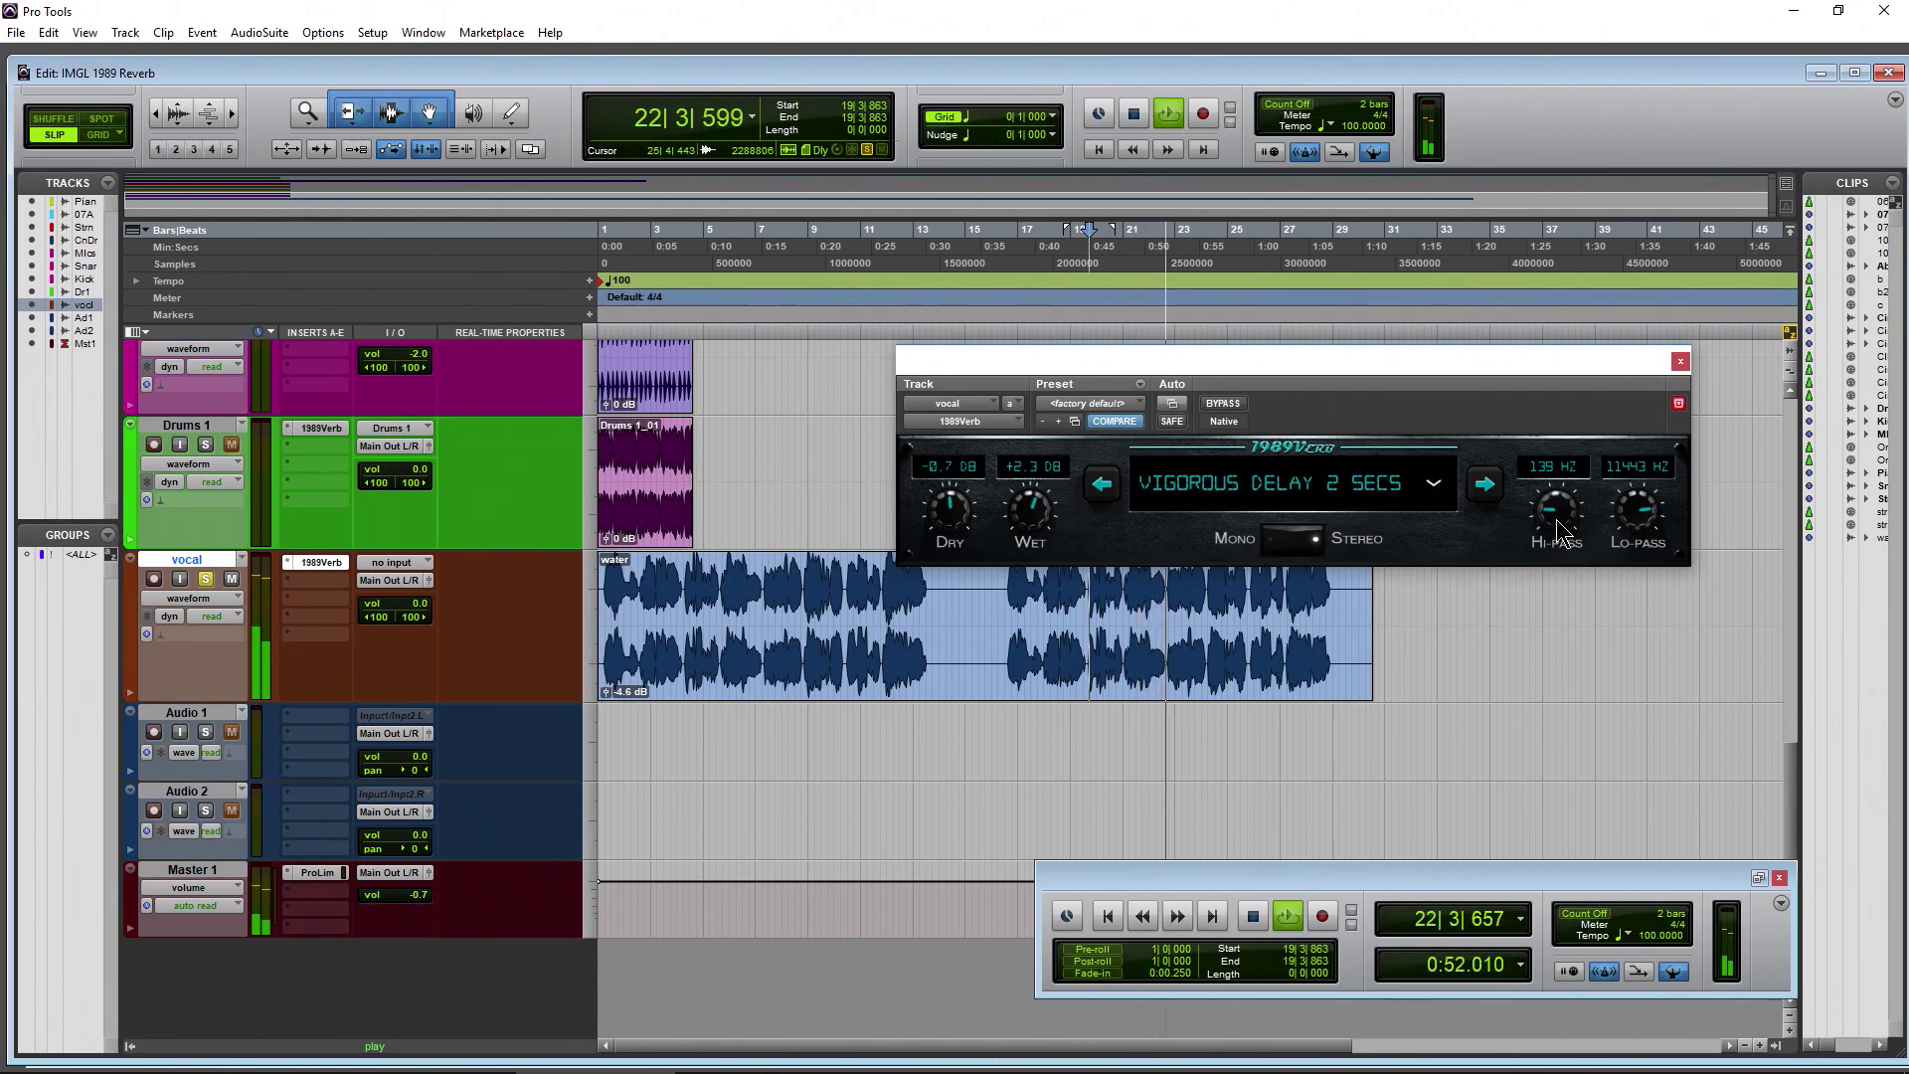
{"action": "scroll", "coordinate": [1569, 519], "scroll_direction": "up", "scroll_amount": 3}
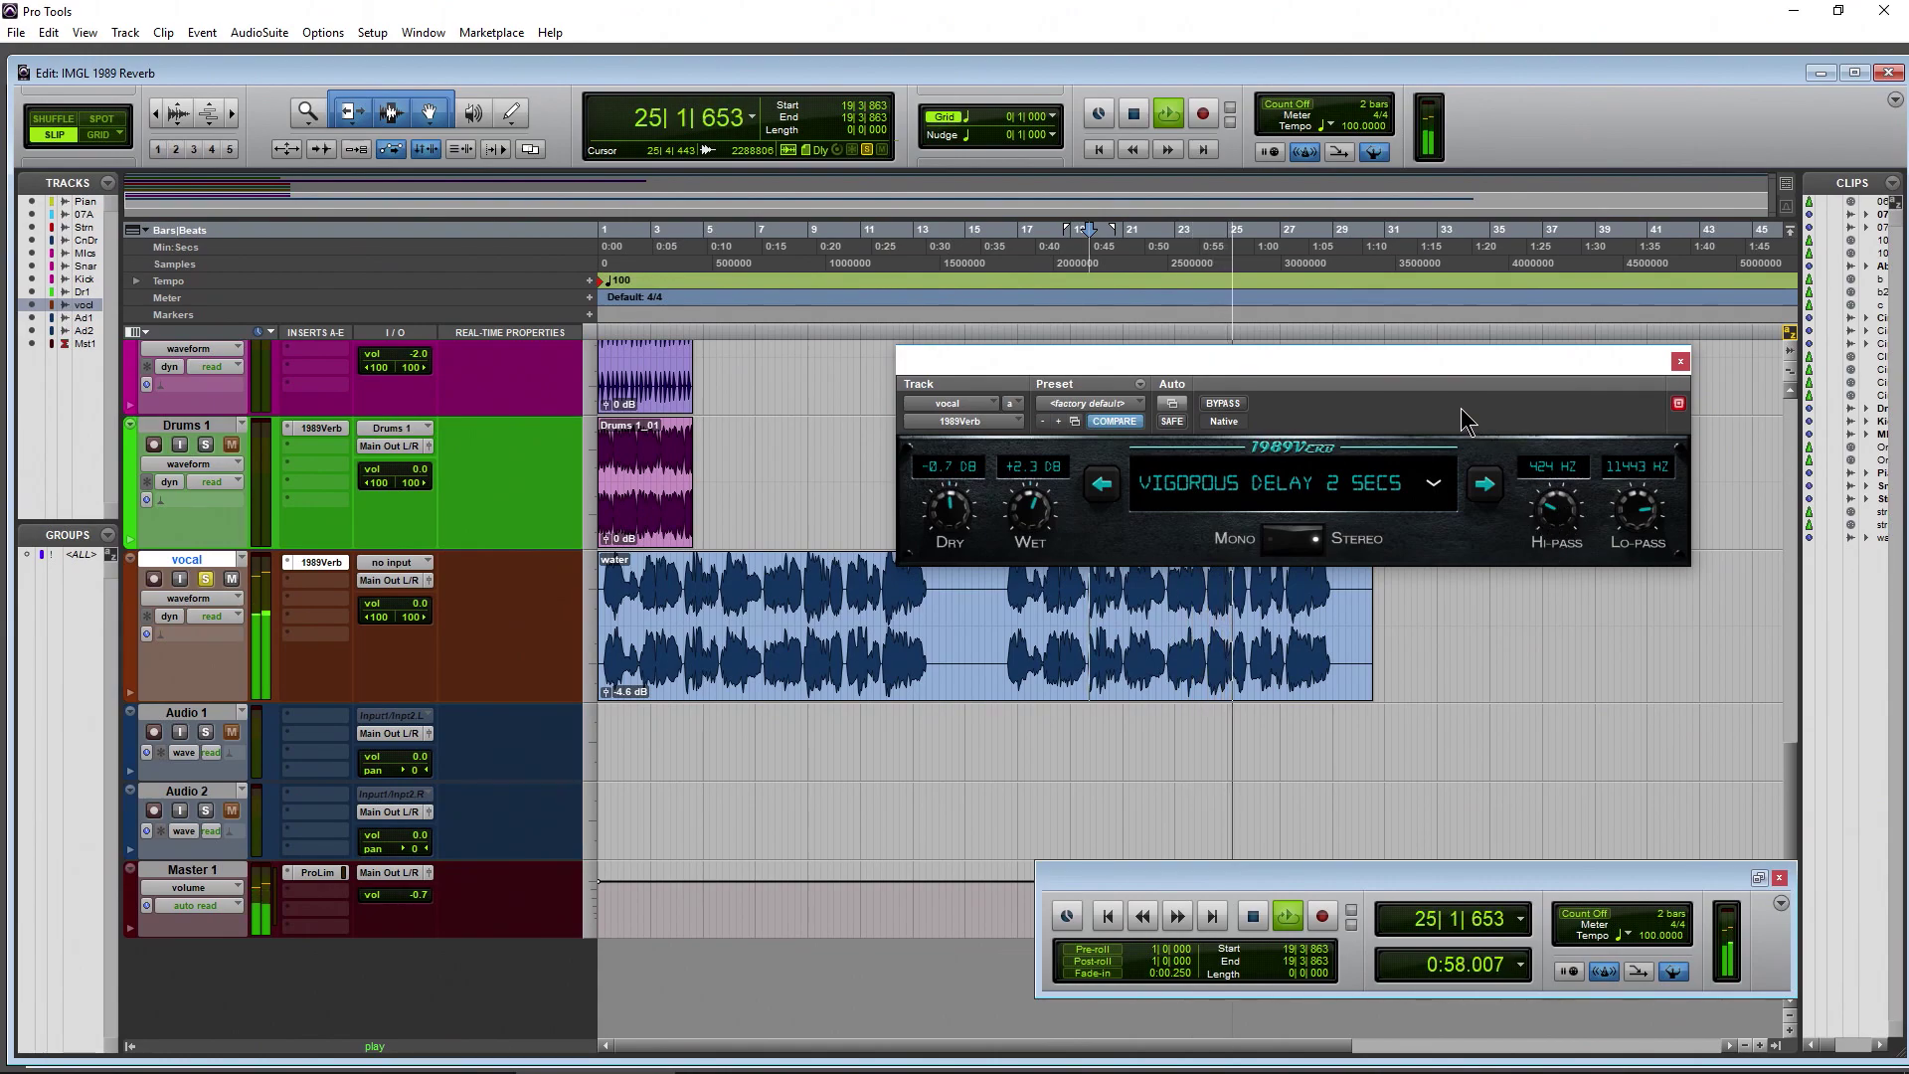
{"action": "key", "text": "space"}
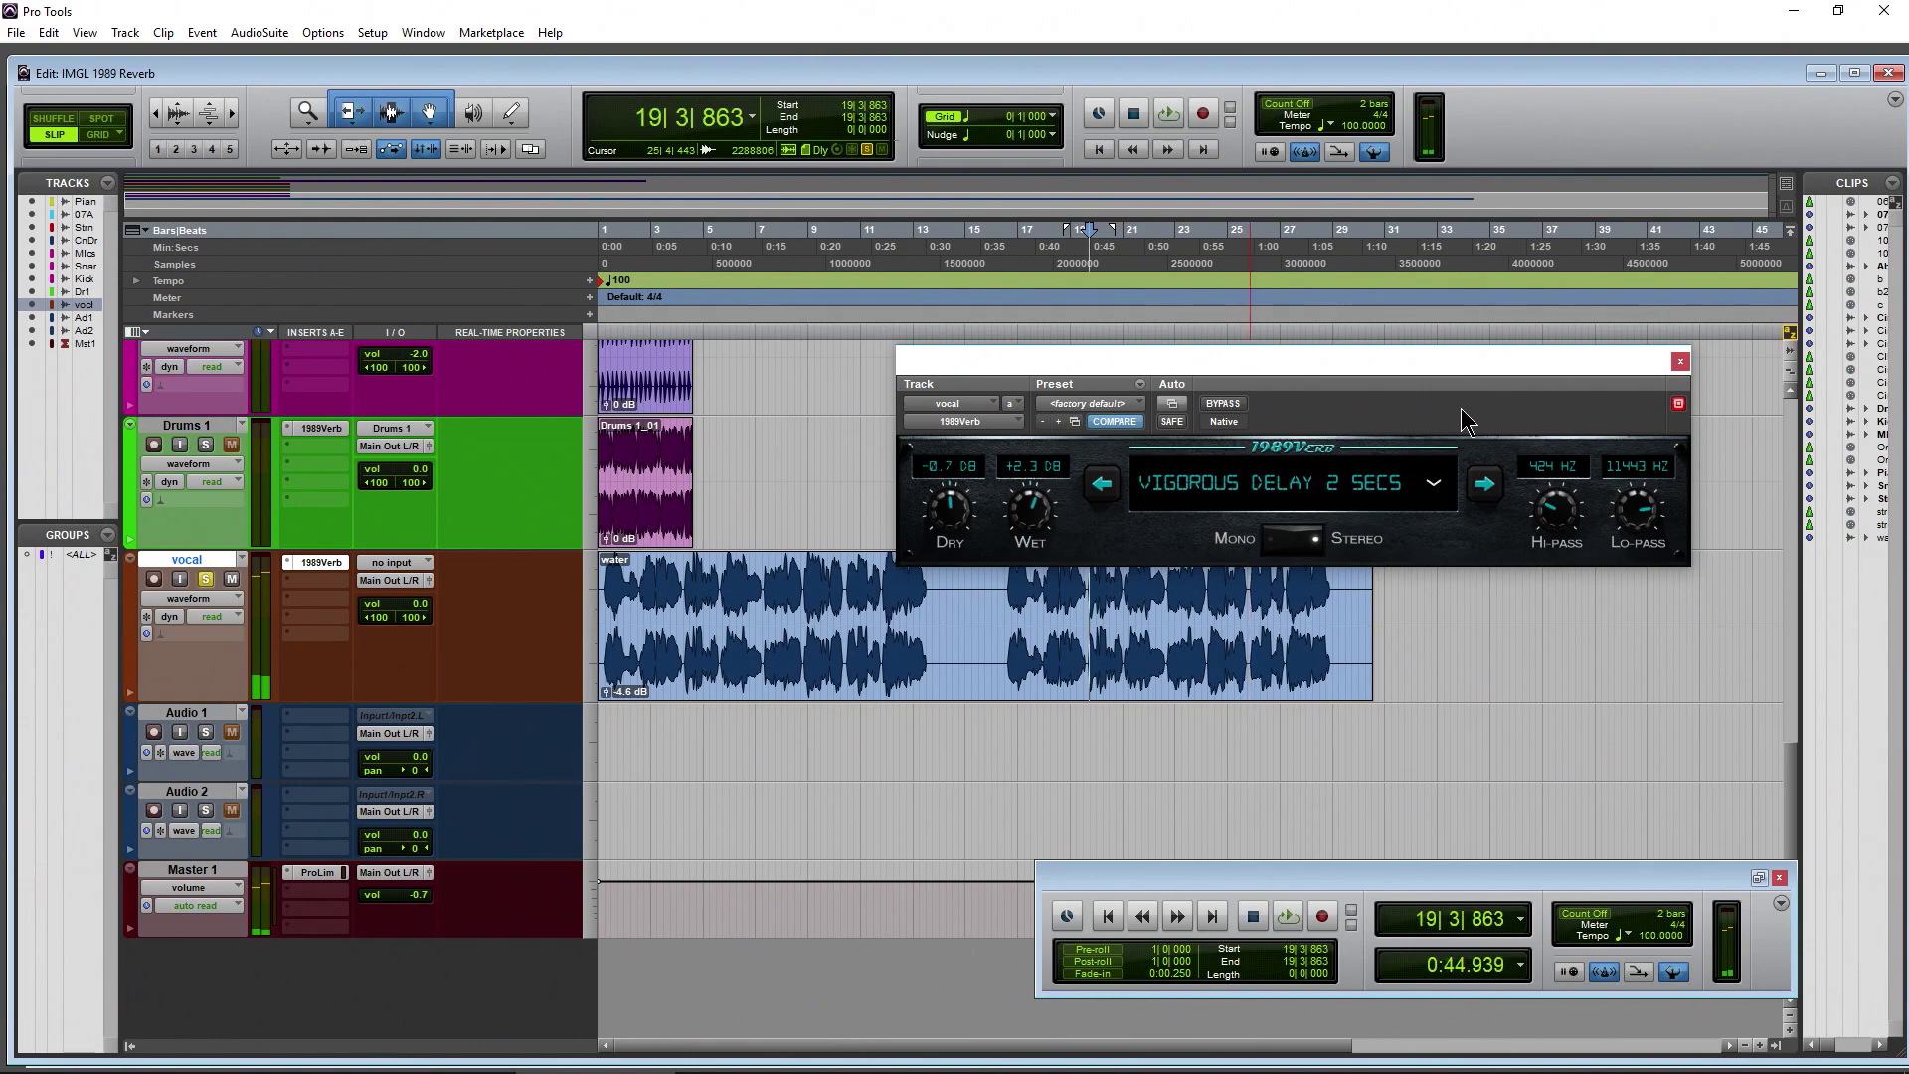
{"action": "left_click", "coordinate": [1679, 362]}
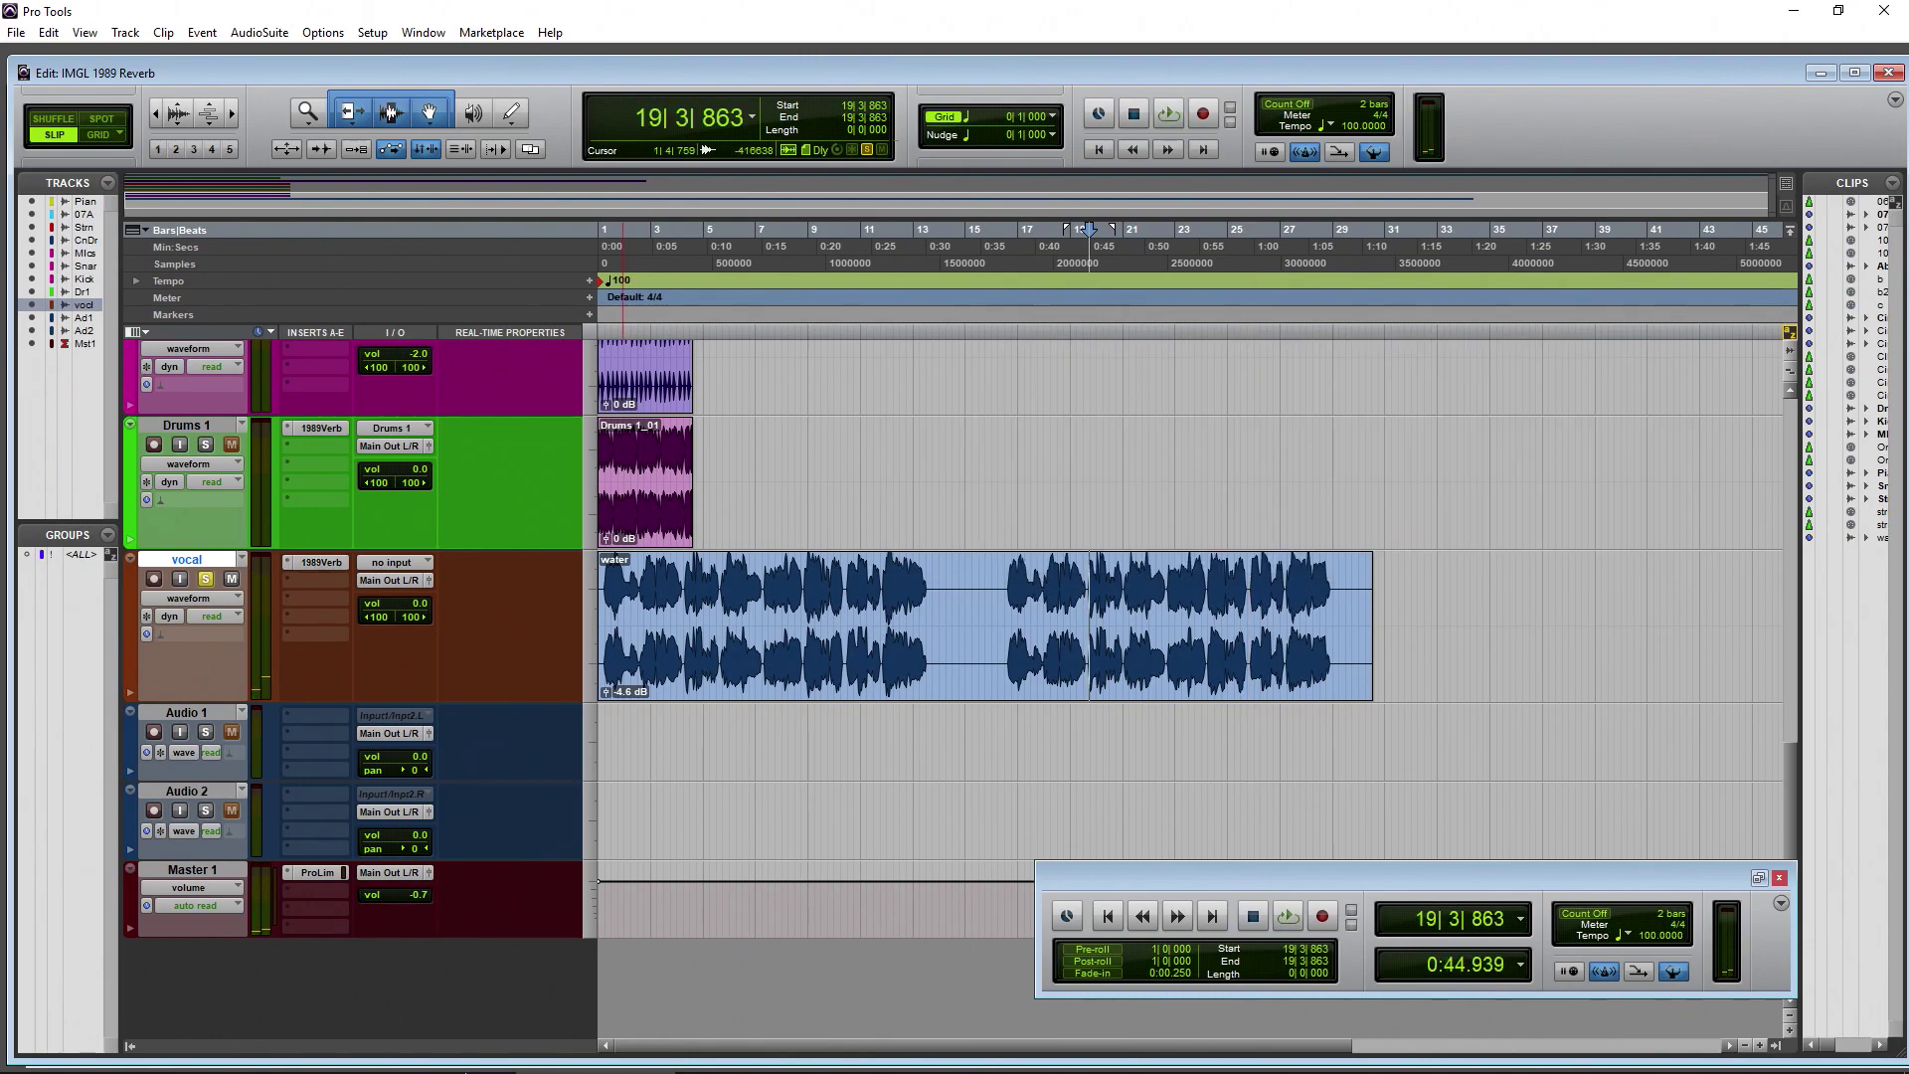
Step: Switch to the browser and review the 1989Verb product page's demos, description, feature list and related products
{"action": "left_click", "coordinate": [227, 1054]}
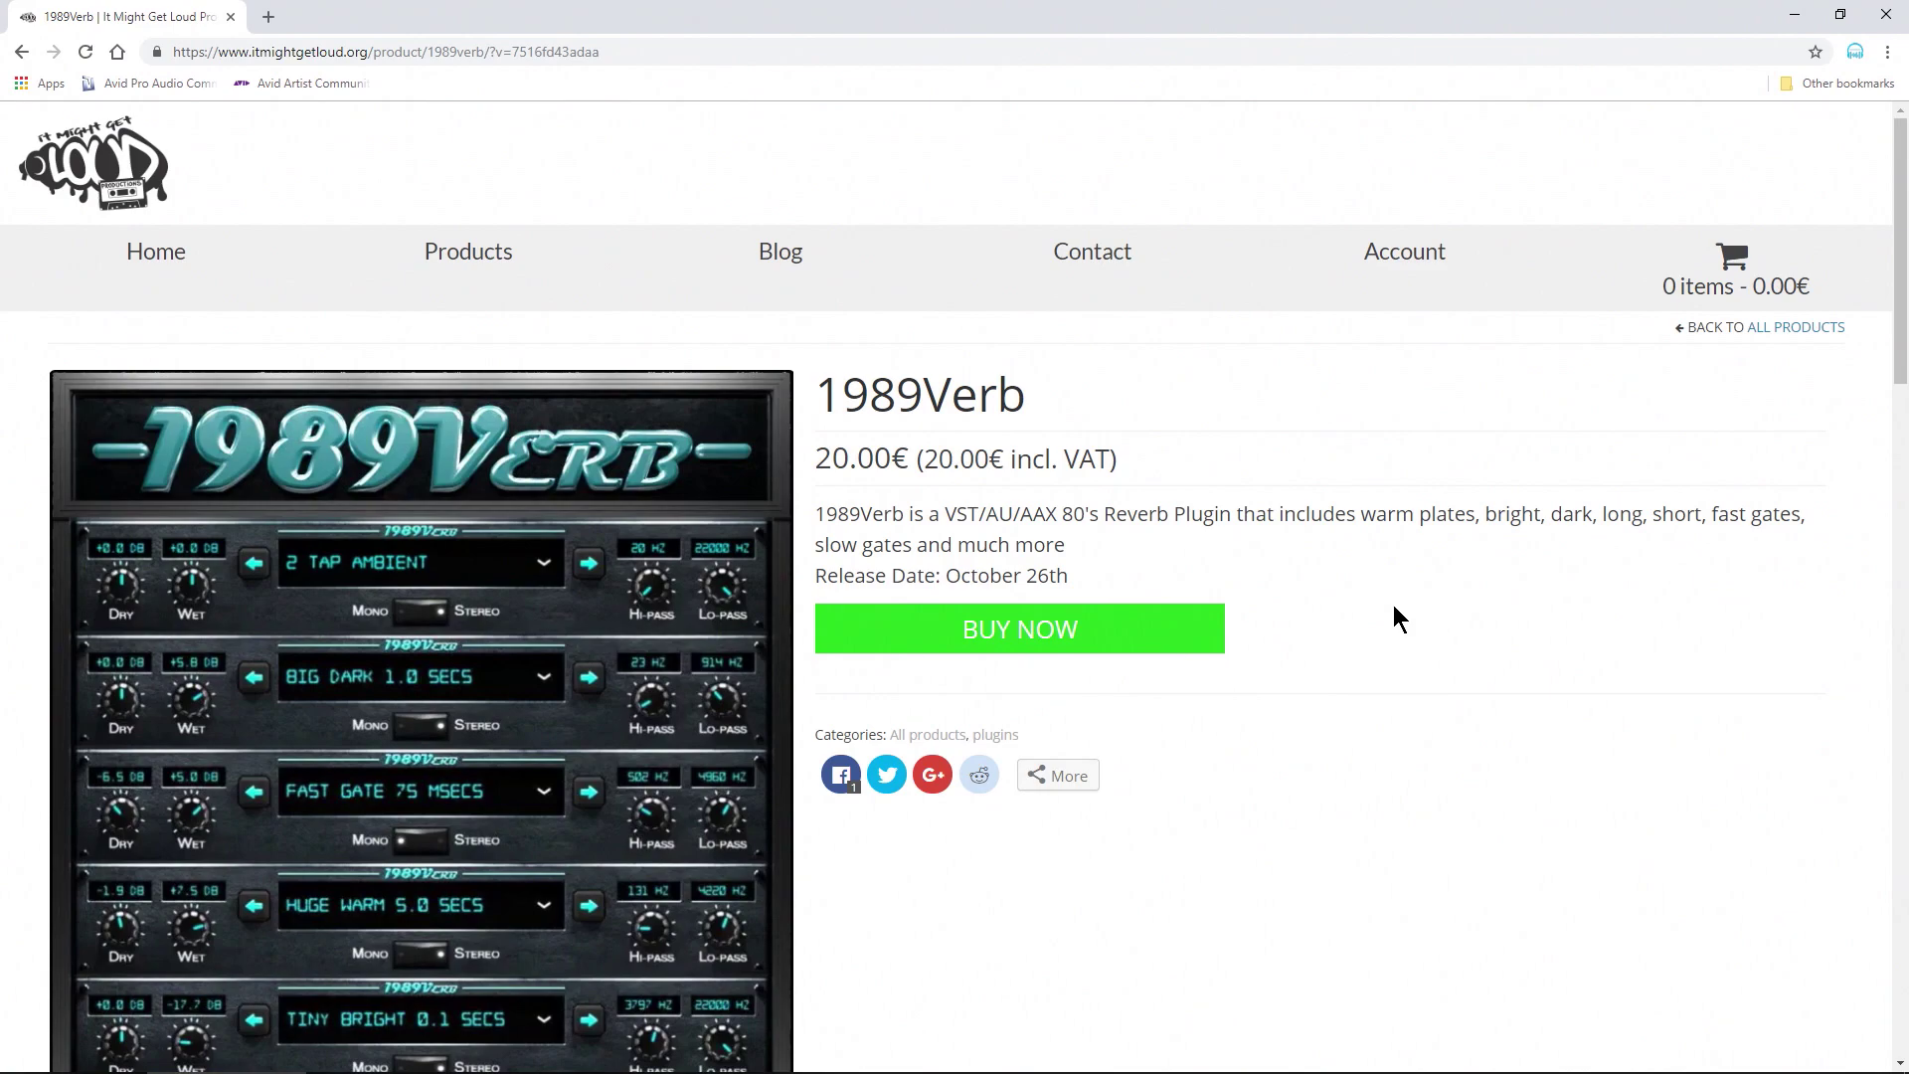
{"action": "scroll", "coordinate": [1393, 606], "scroll_direction": "down", "scroll_amount": 10}
{"action": "scroll", "coordinate": [1391, 612], "scroll_direction": "down", "scroll_amount": 2}
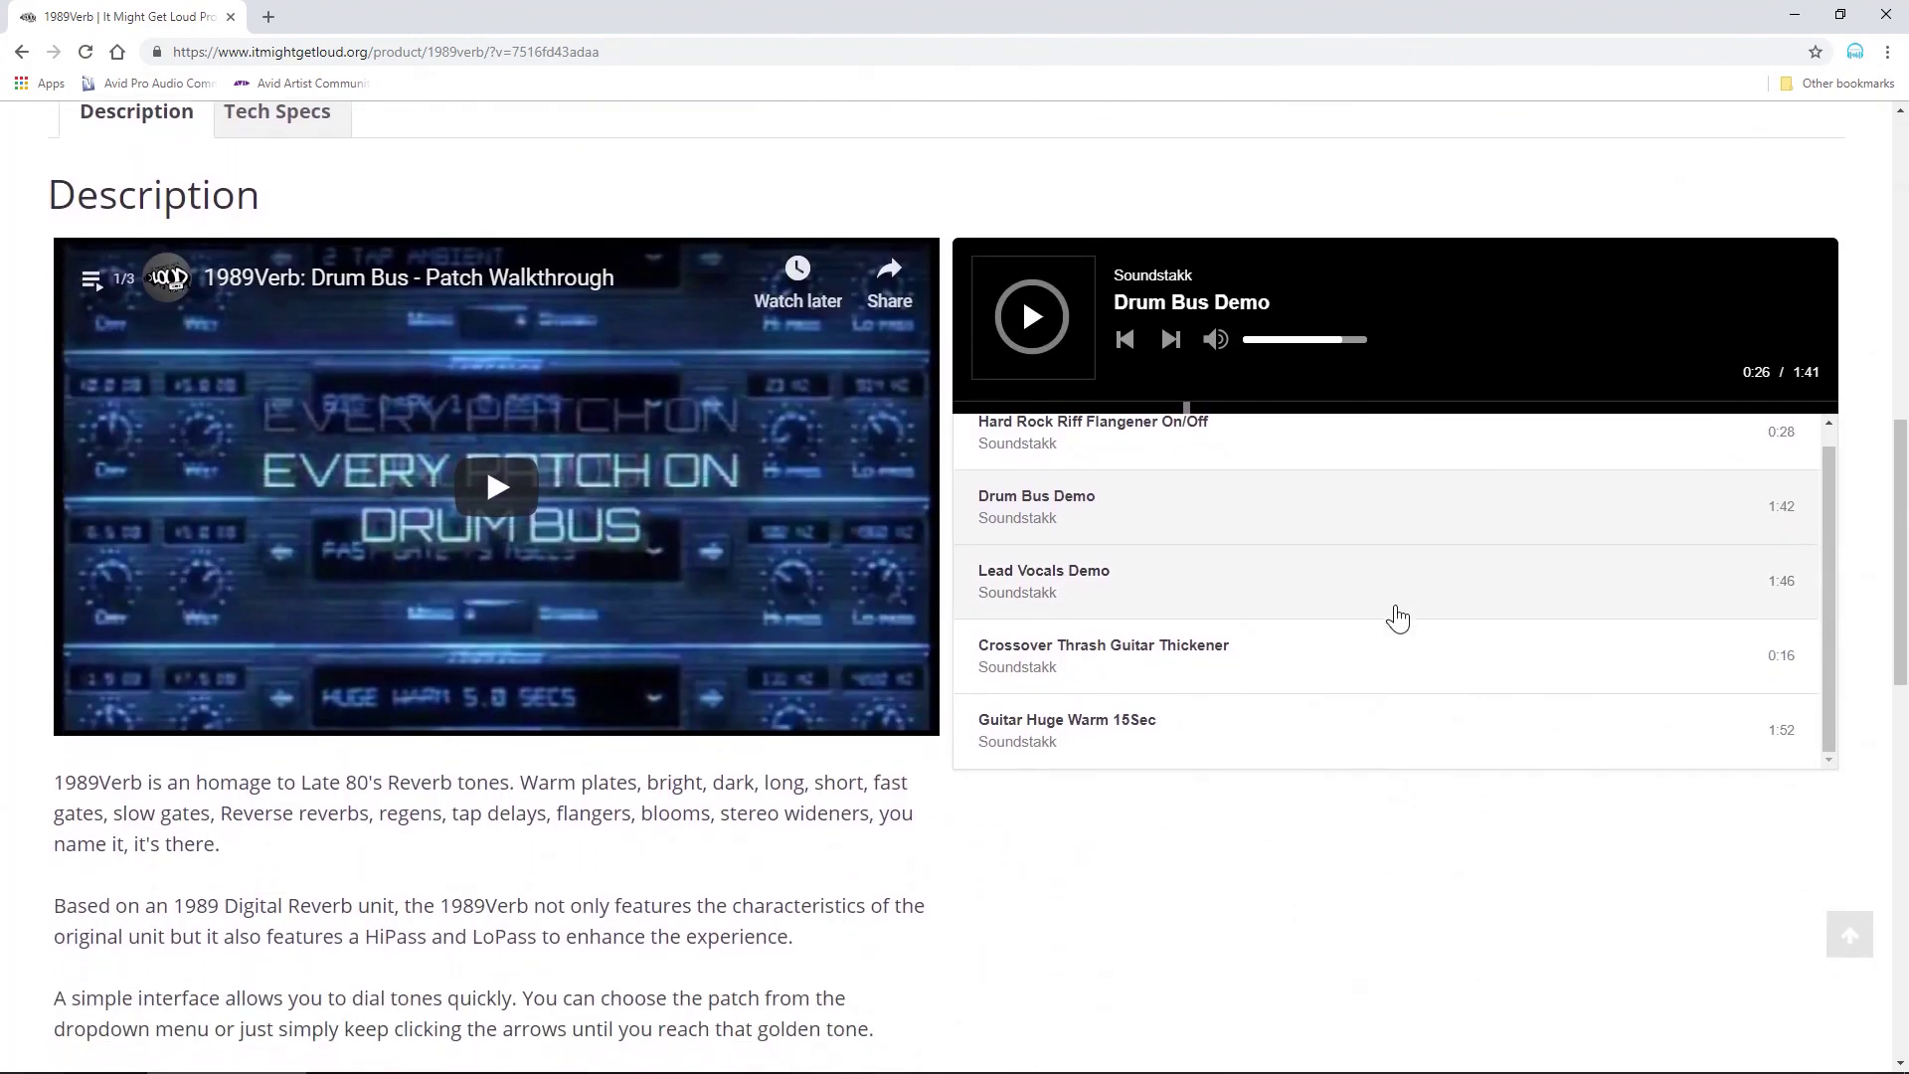
{"action": "scroll", "coordinate": [1128, 521], "scroll_direction": "down", "scroll_amount": 3}
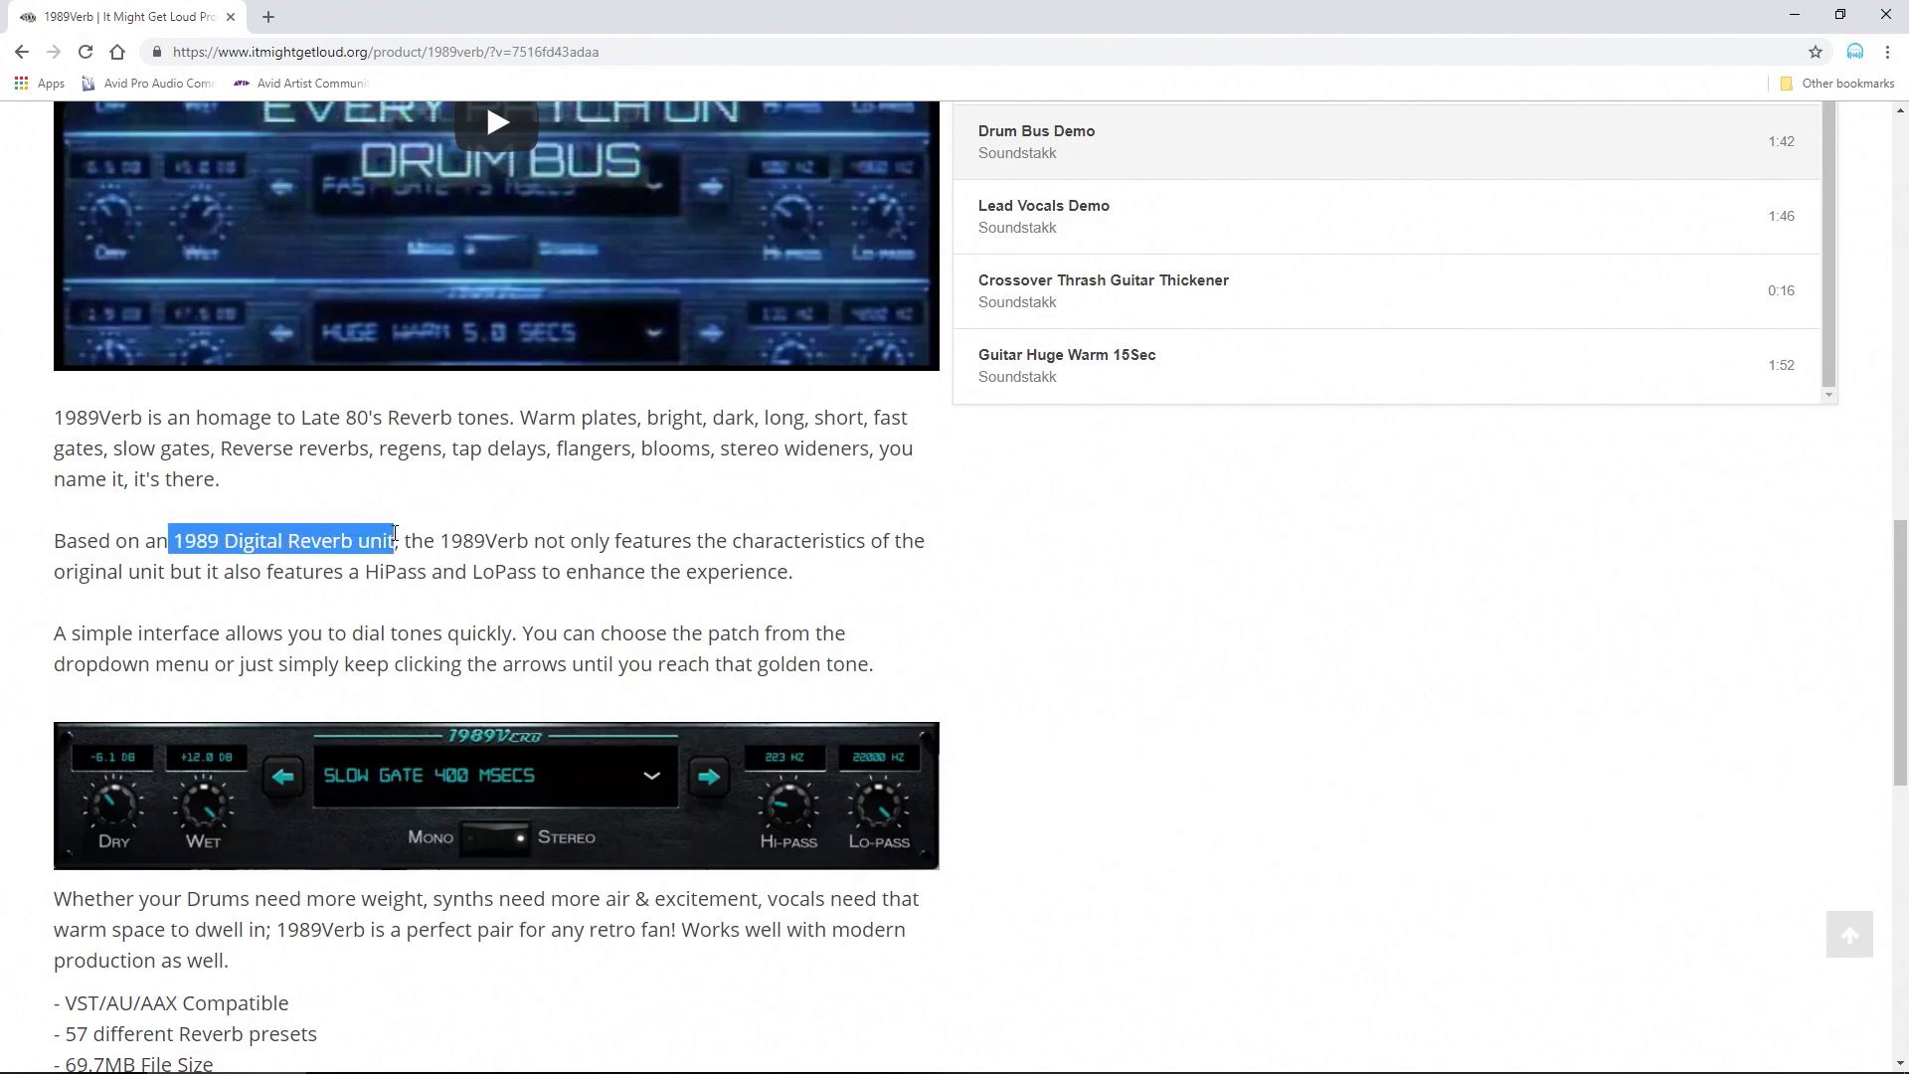
{"action": "left_click_drag", "start_coordinate": [378, 568], "coordinate": [521, 571]}
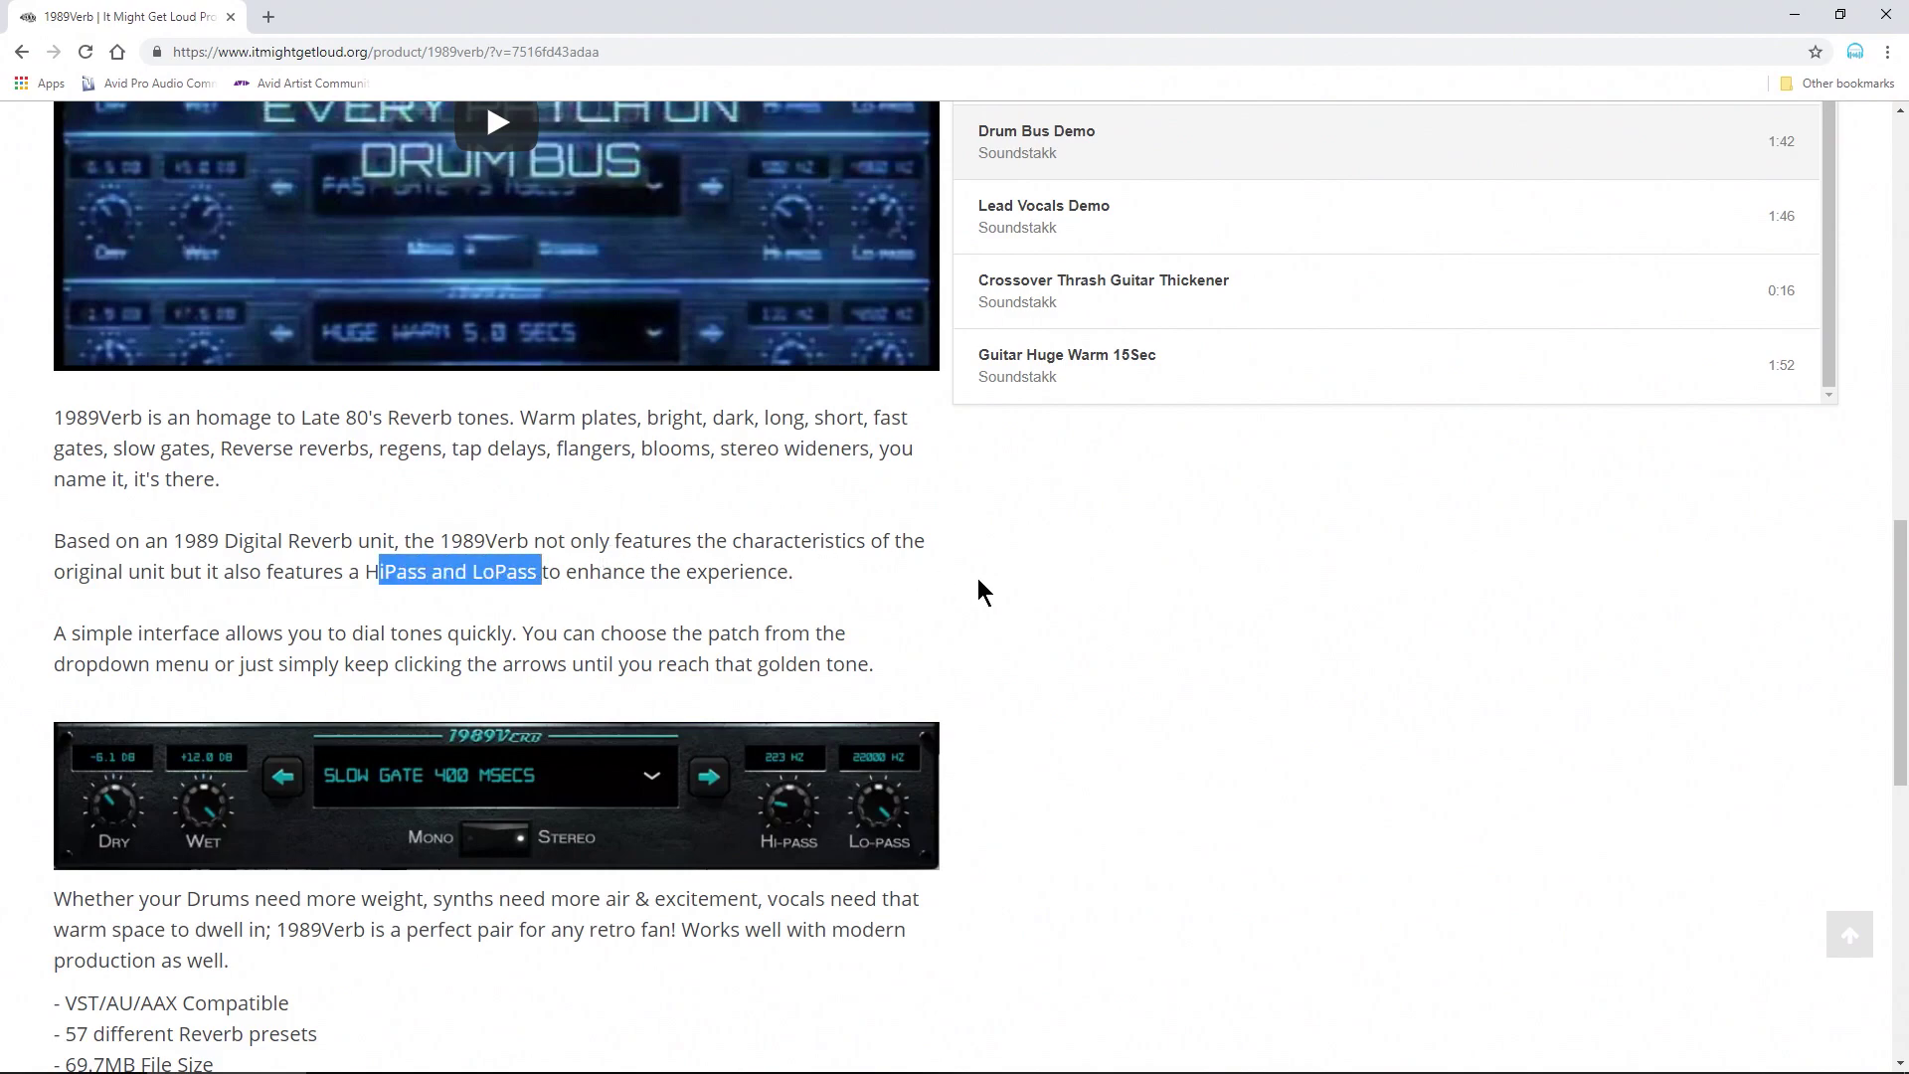
{"action": "scroll", "coordinate": [1062, 597], "scroll_direction": "down", "scroll_amount": 5}
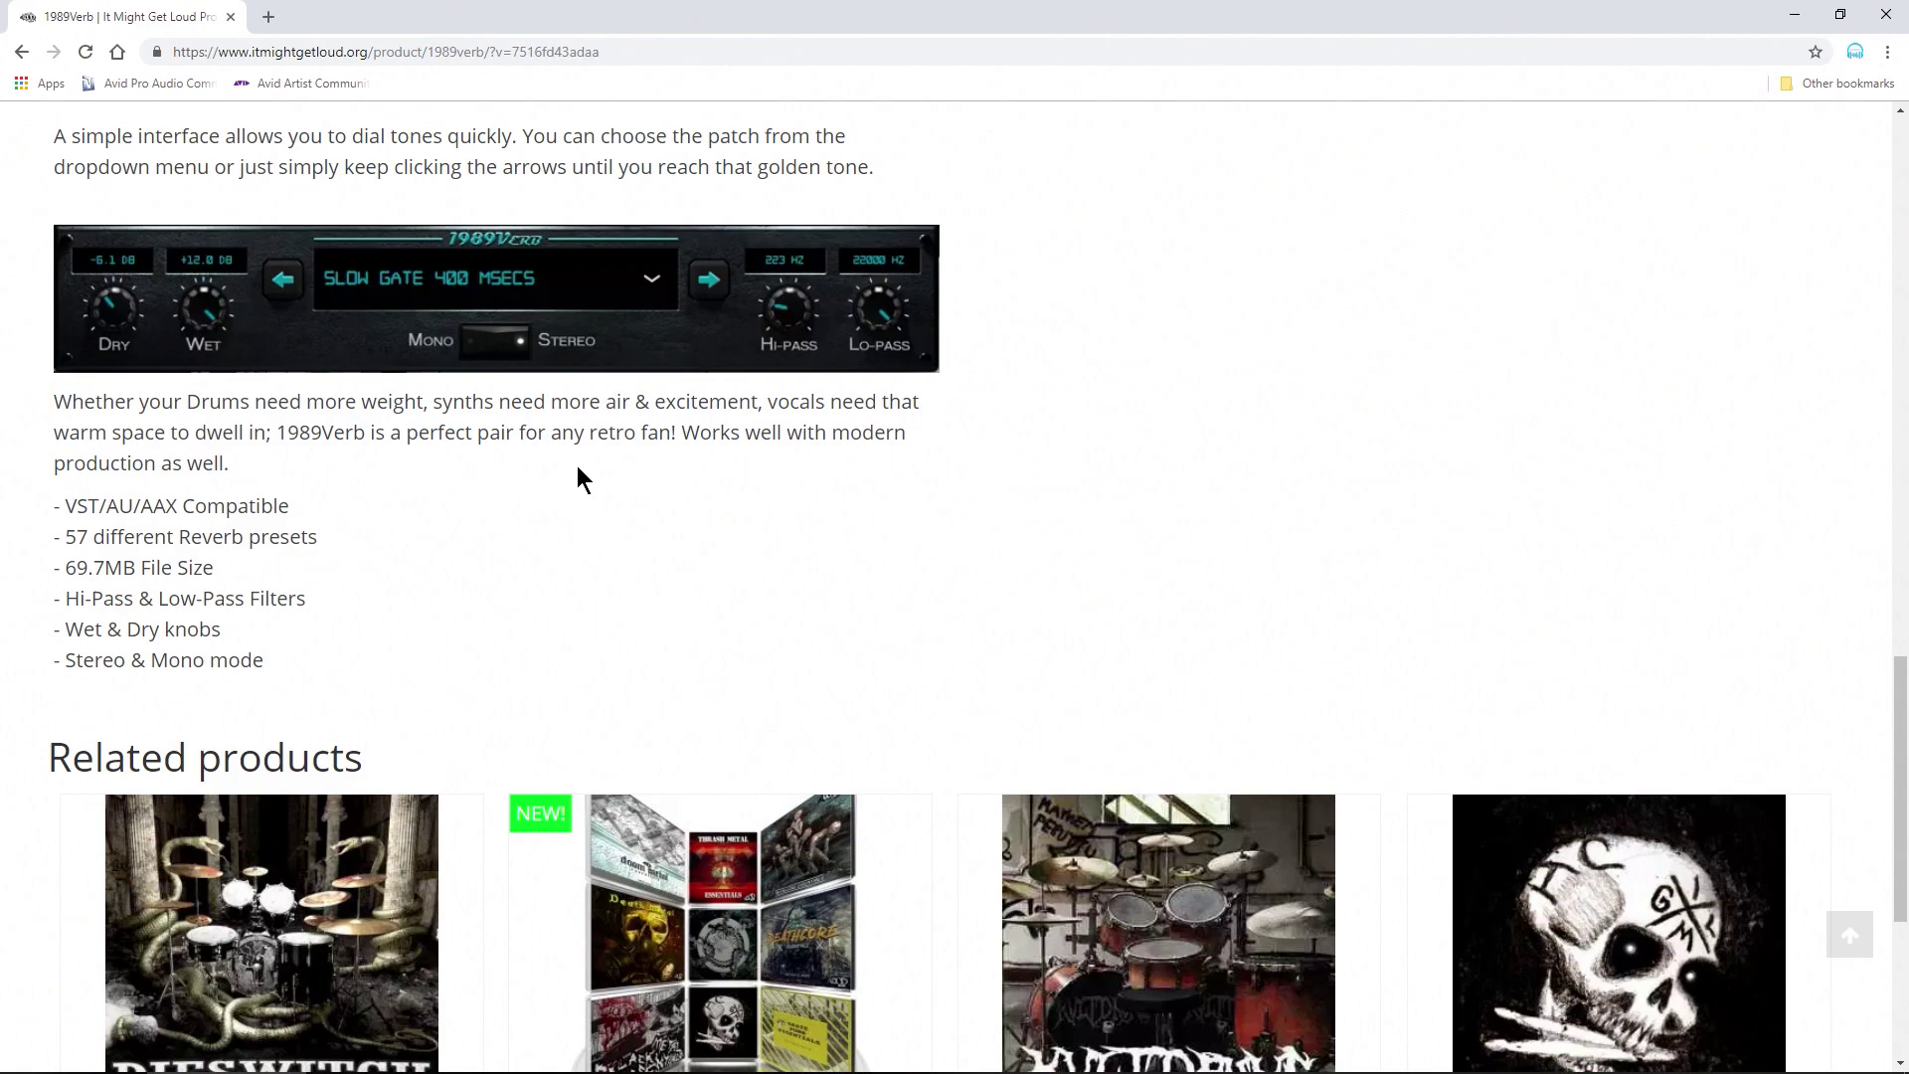
{"action": "scroll", "coordinate": [578, 467], "scroll_direction": "down", "scroll_amount": 1}
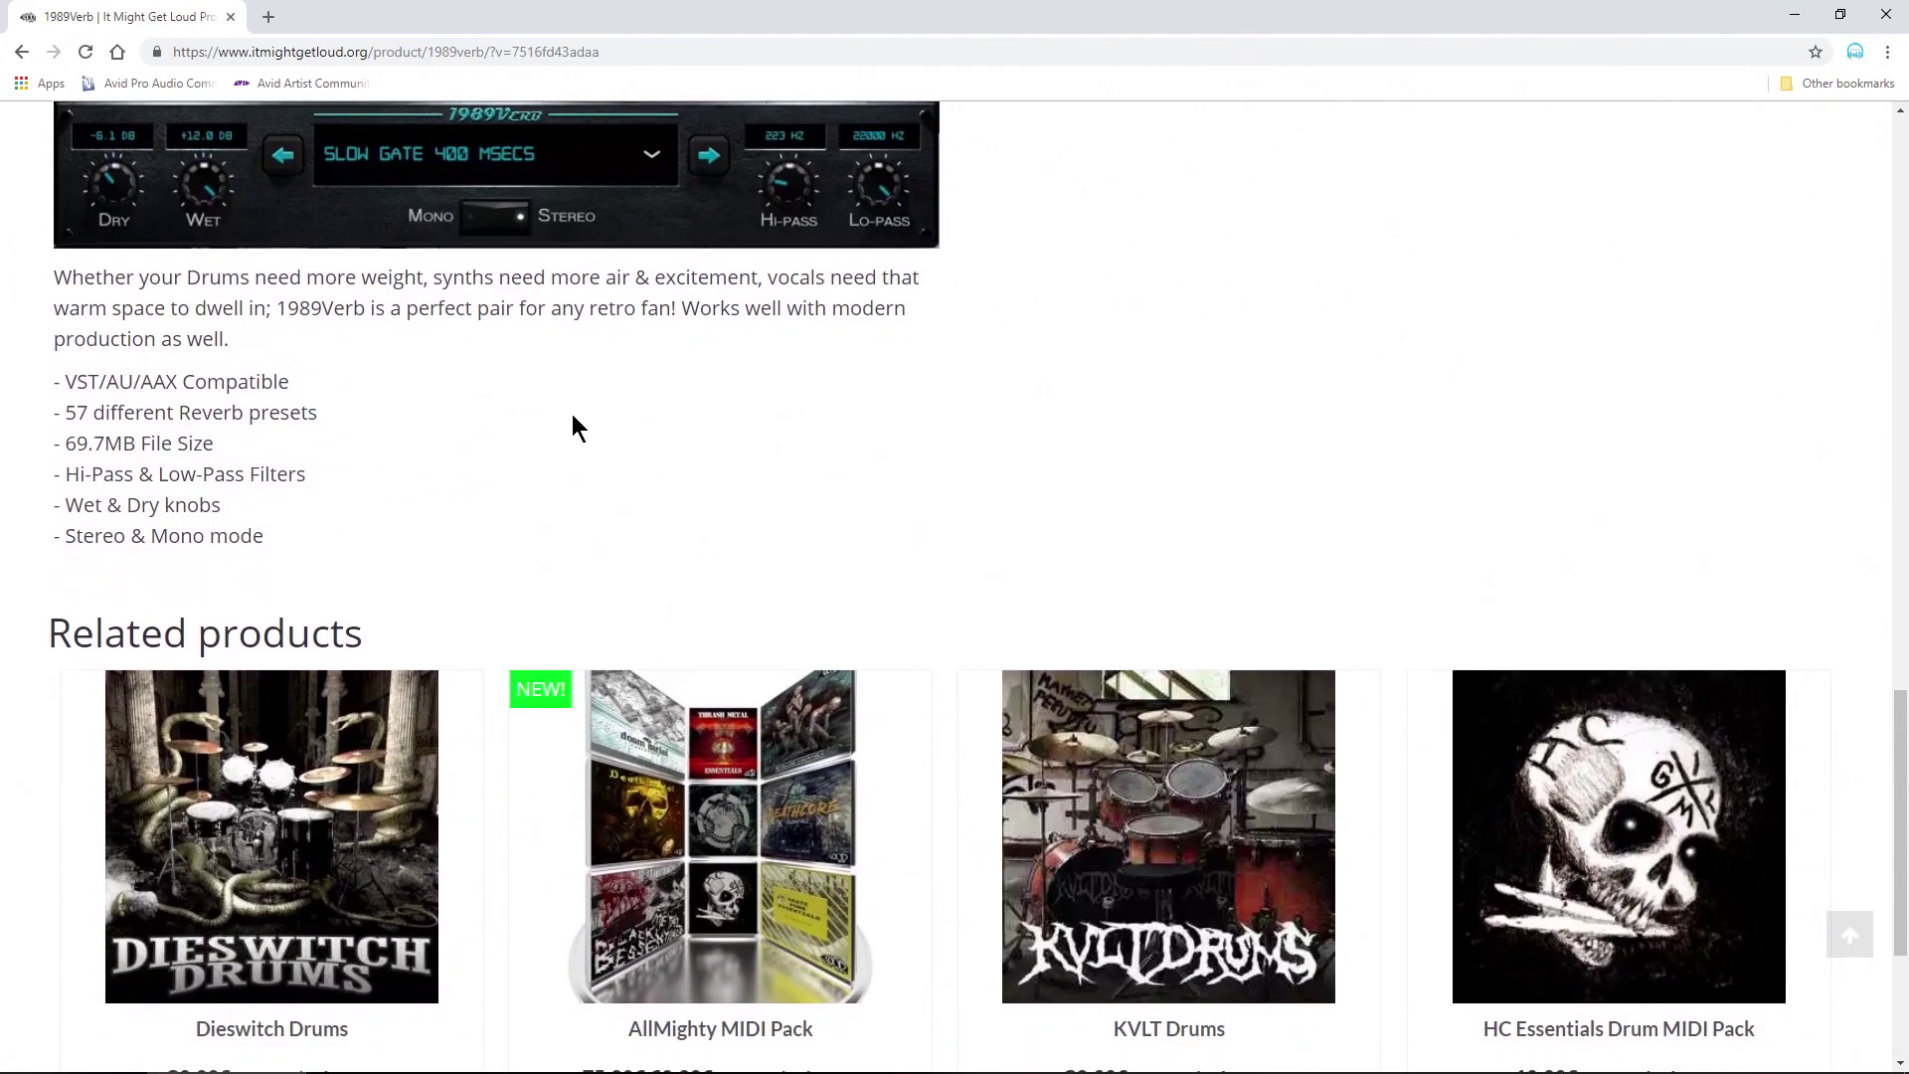
{"action": "scroll", "coordinate": [733, 396], "scroll_direction": "down", "scroll_amount": 1}
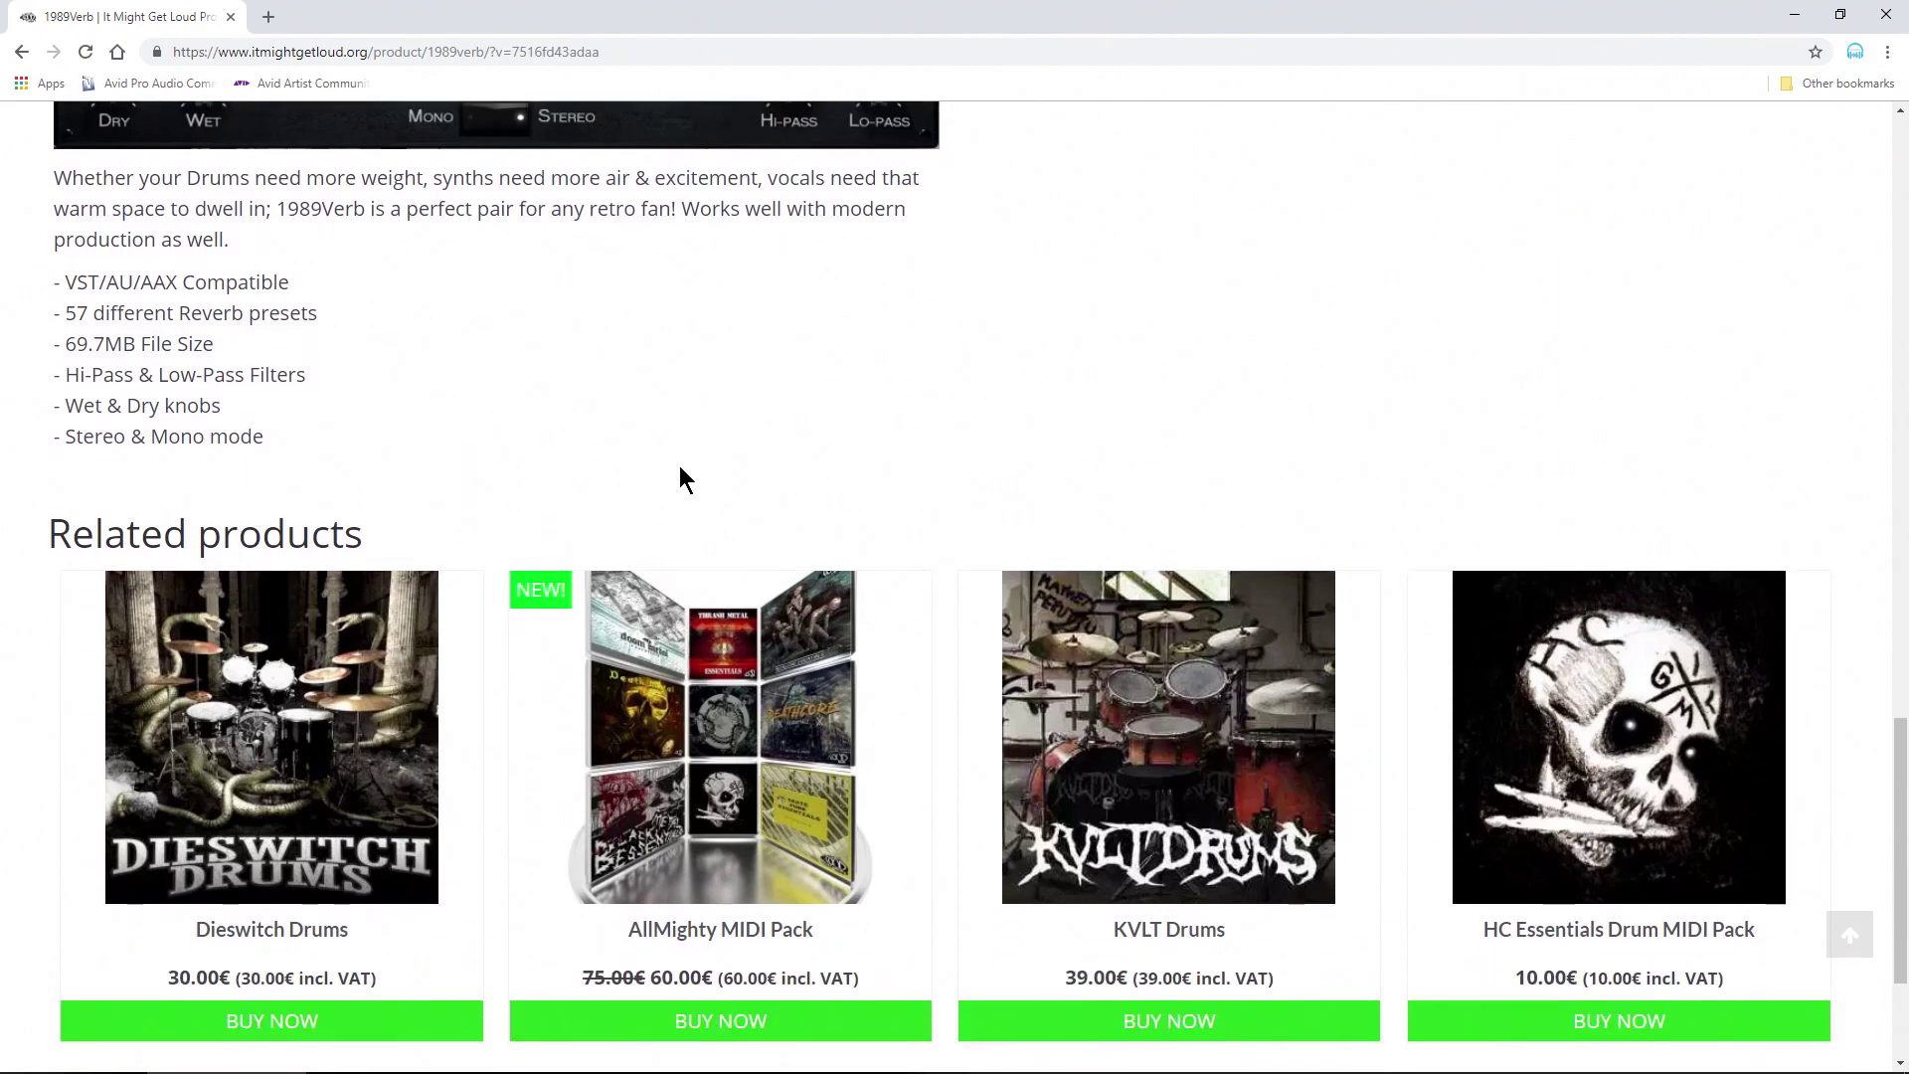
{"action": "scroll", "coordinate": [682, 478], "scroll_direction": "up", "scroll_amount": 2}
{"action": "scroll", "coordinate": [652, 627], "scroll_direction": "up", "scroll_amount": 20}
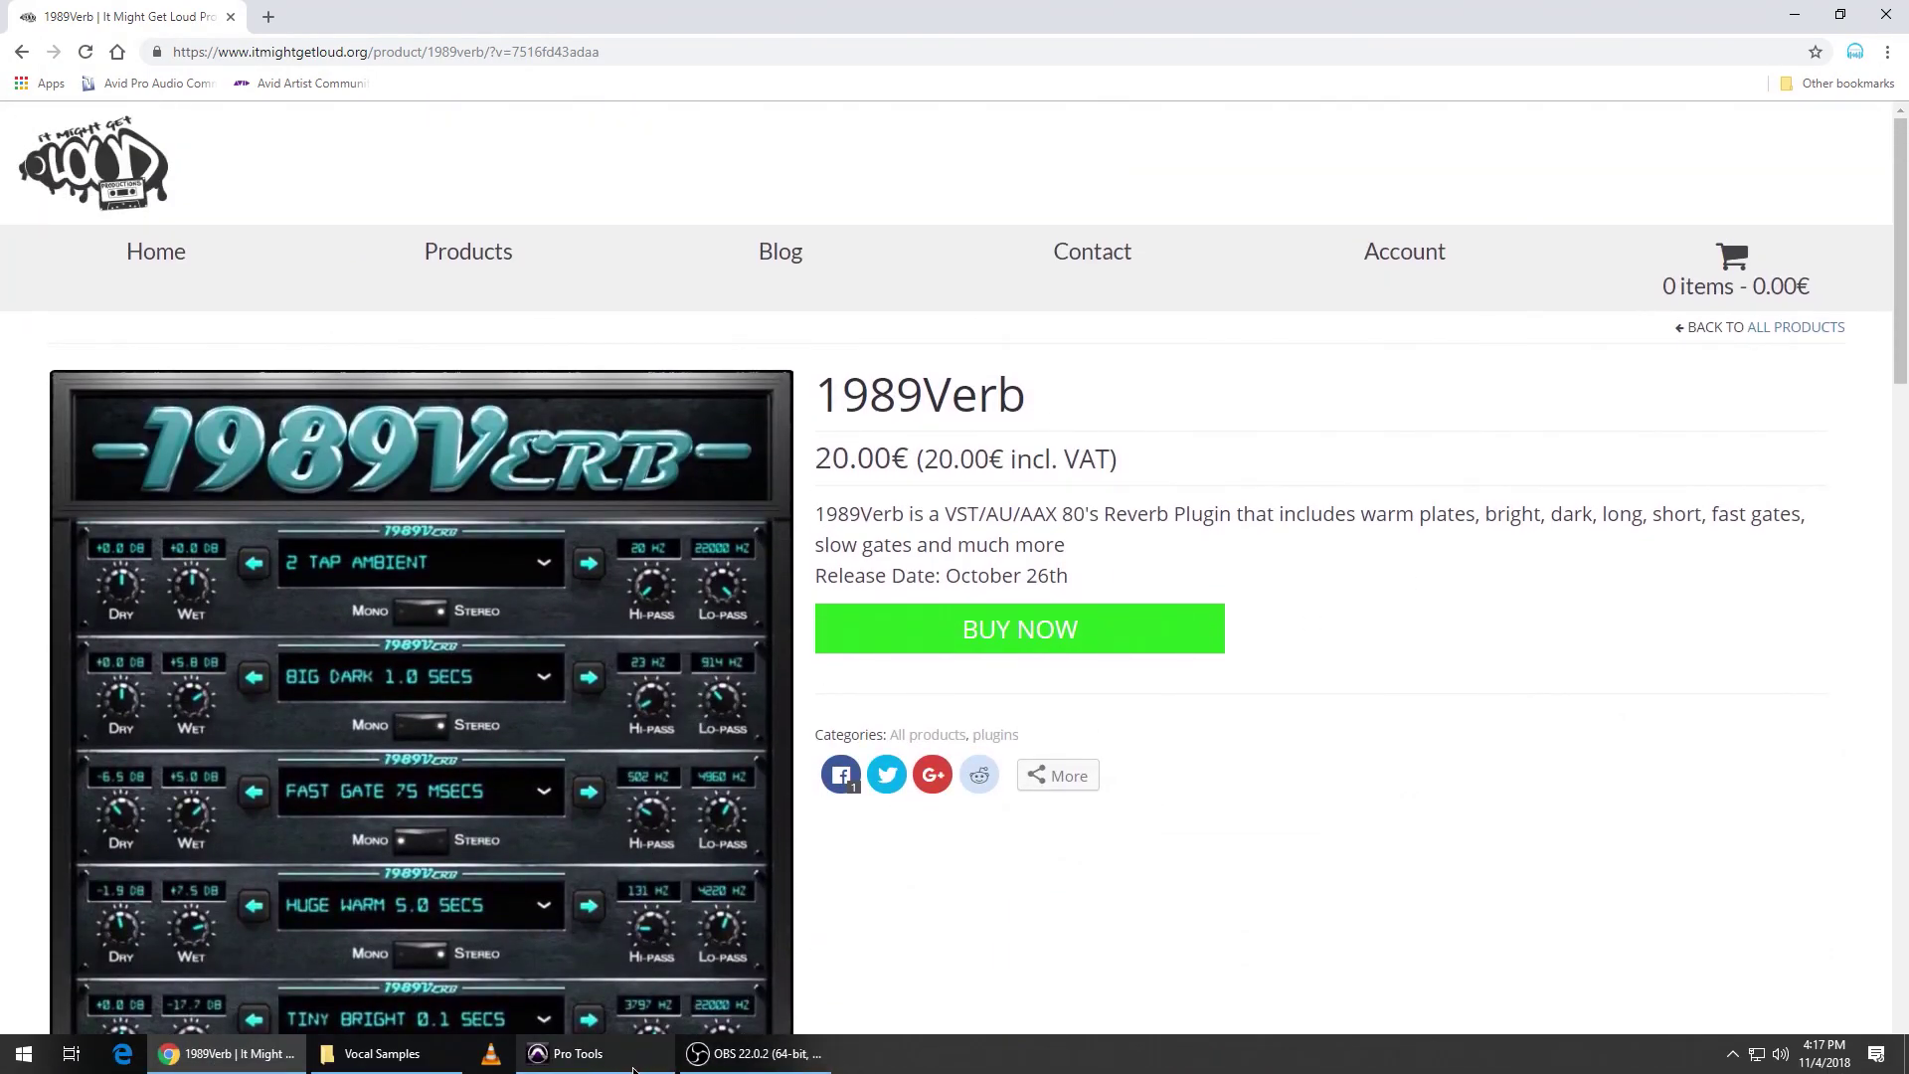
Step: Return to Pro Tools, solo the Piano track instead of the vocal, open its 1989Verb insert, and play from bar 11
{"action": "left_click", "coordinate": [566, 1065]}
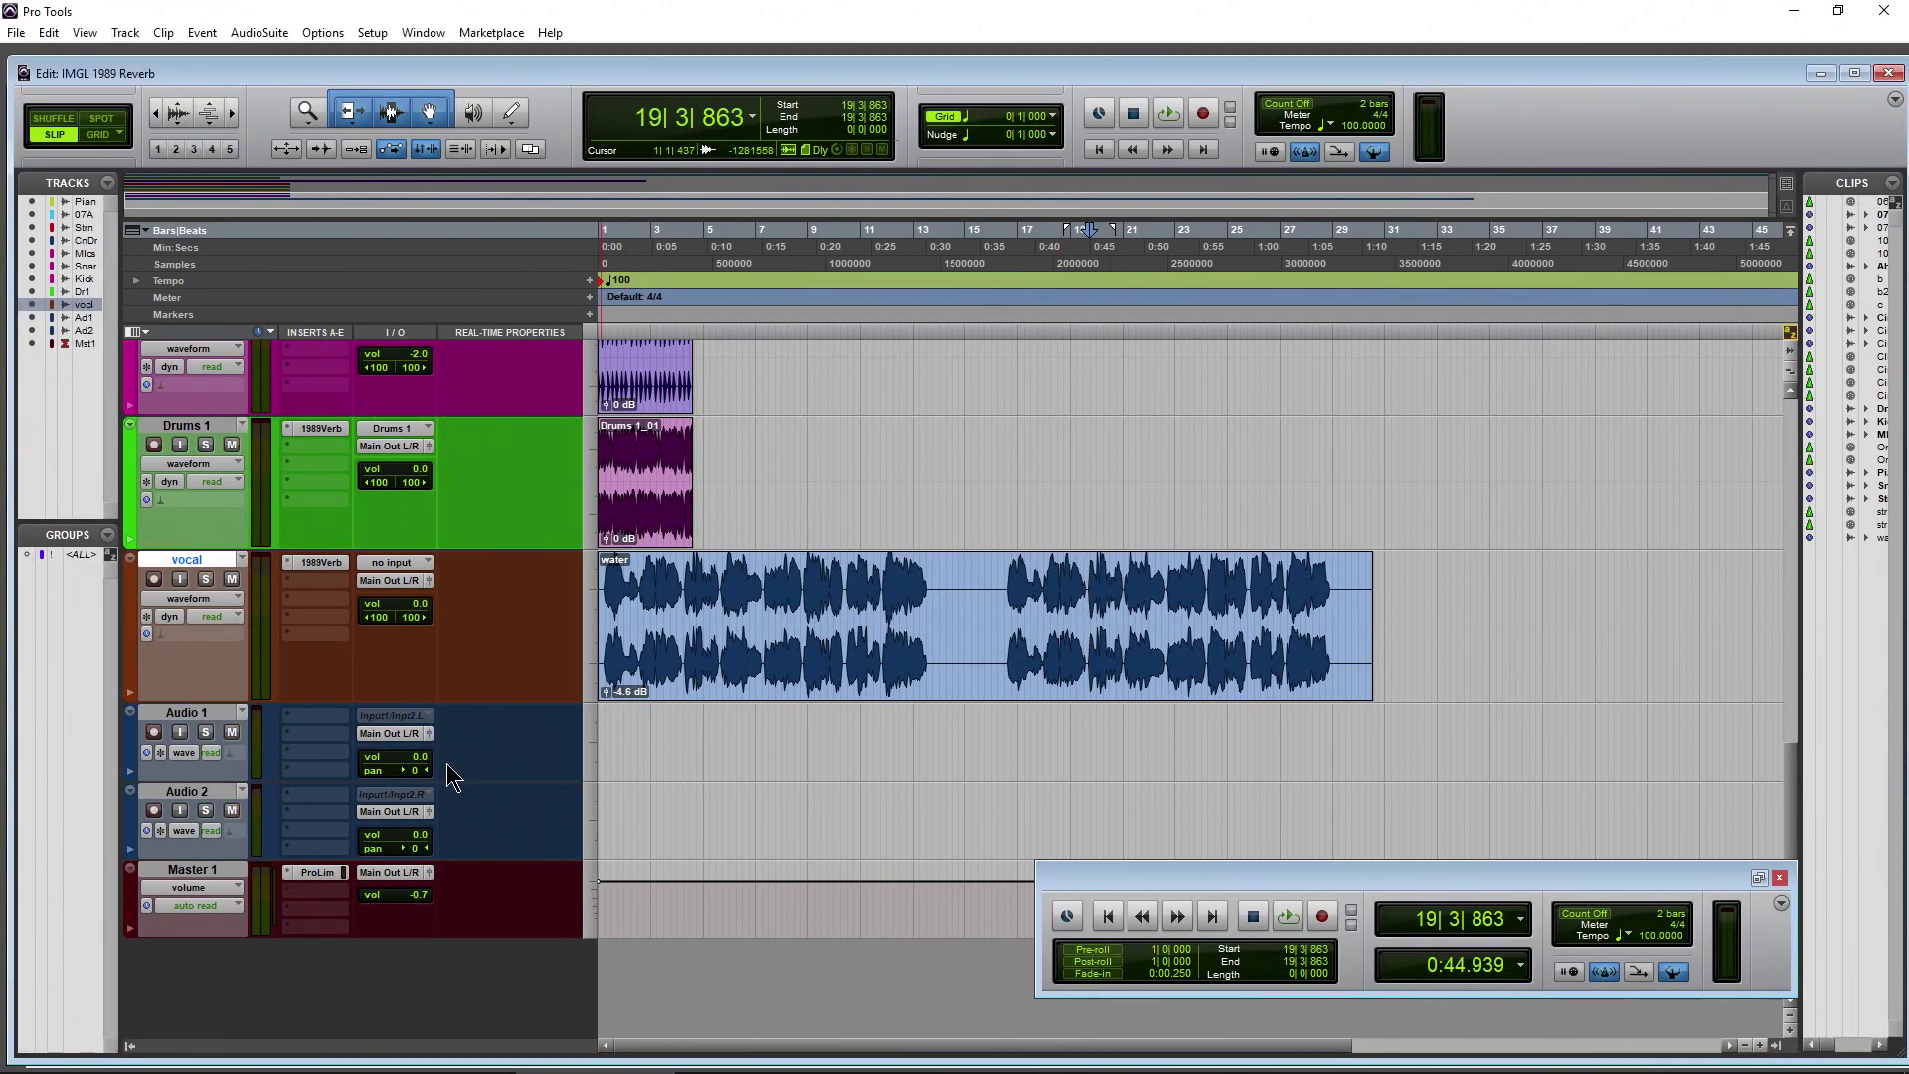
{"action": "scroll", "coordinate": [453, 776], "scroll_direction": "up", "scroll_amount": 10}
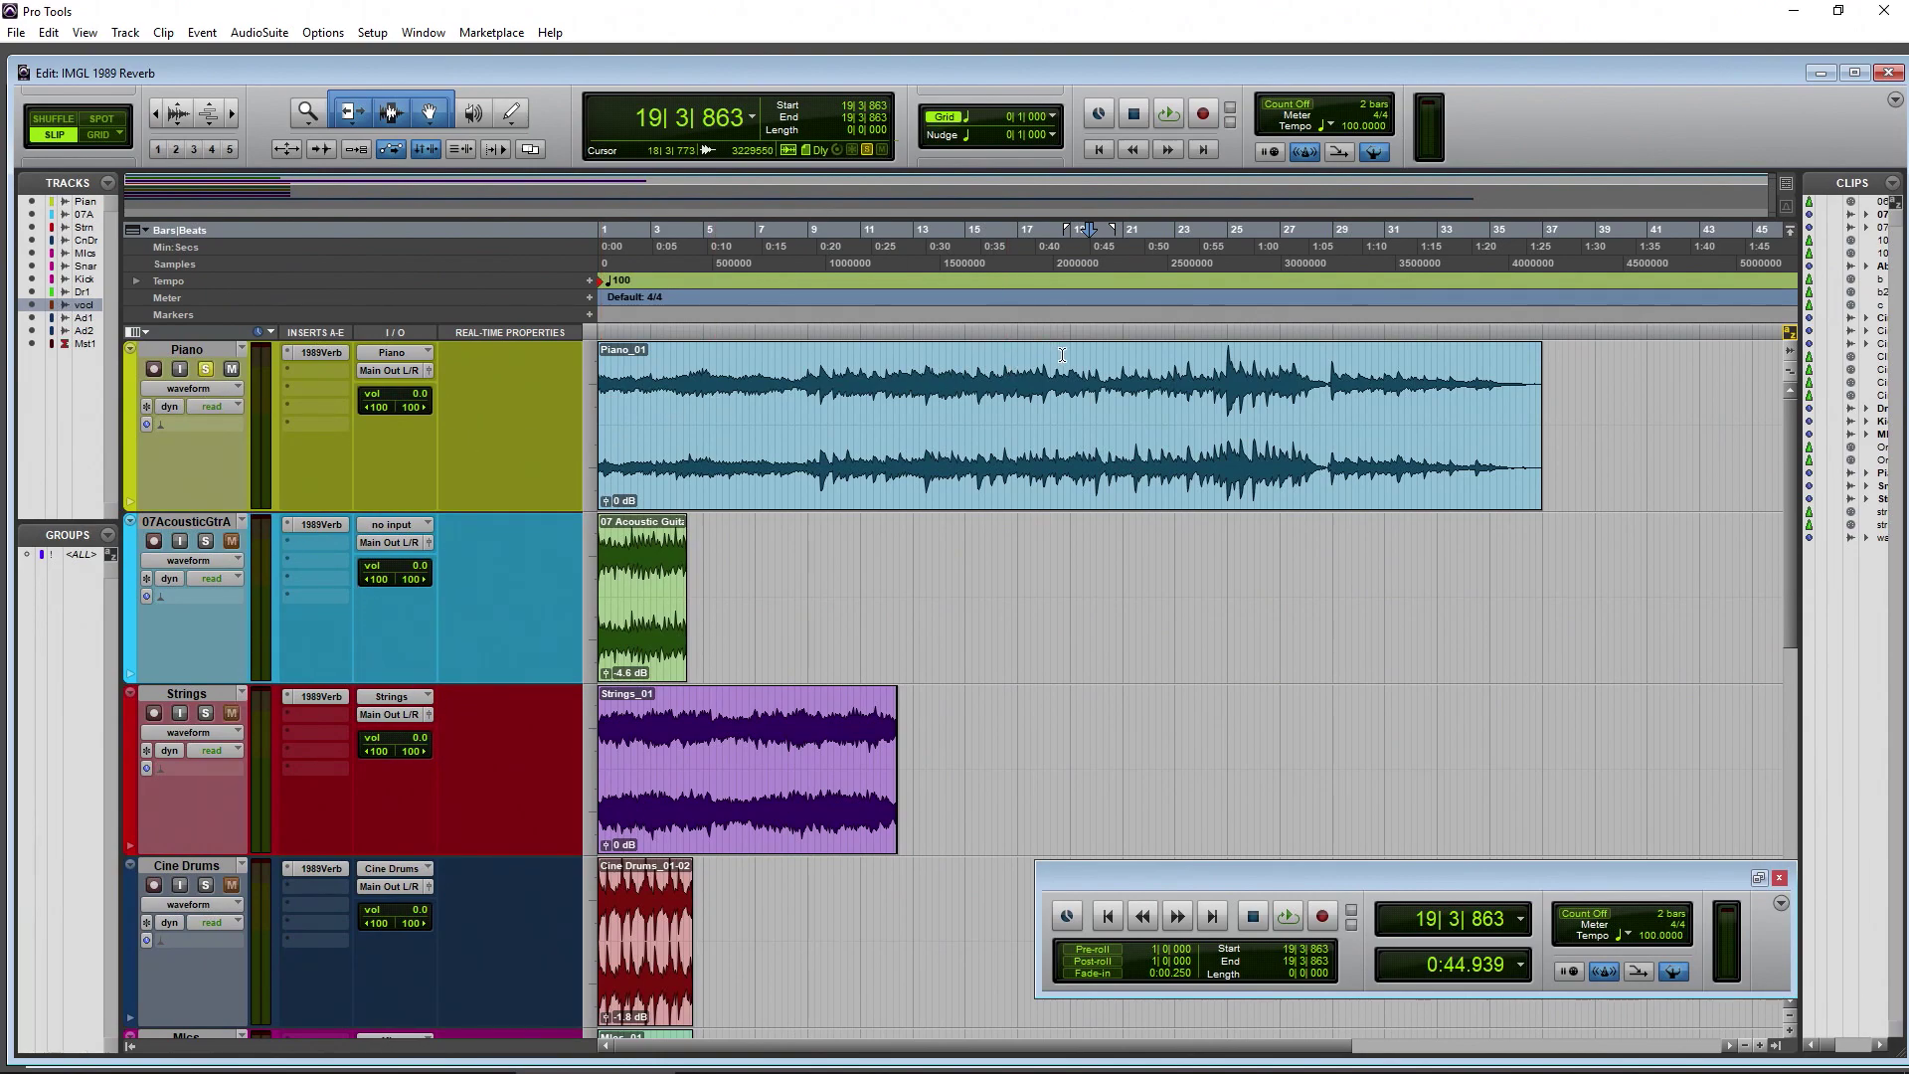
{"action": "left_click", "coordinate": [862, 366]}
{"action": "key", "text": "space"}
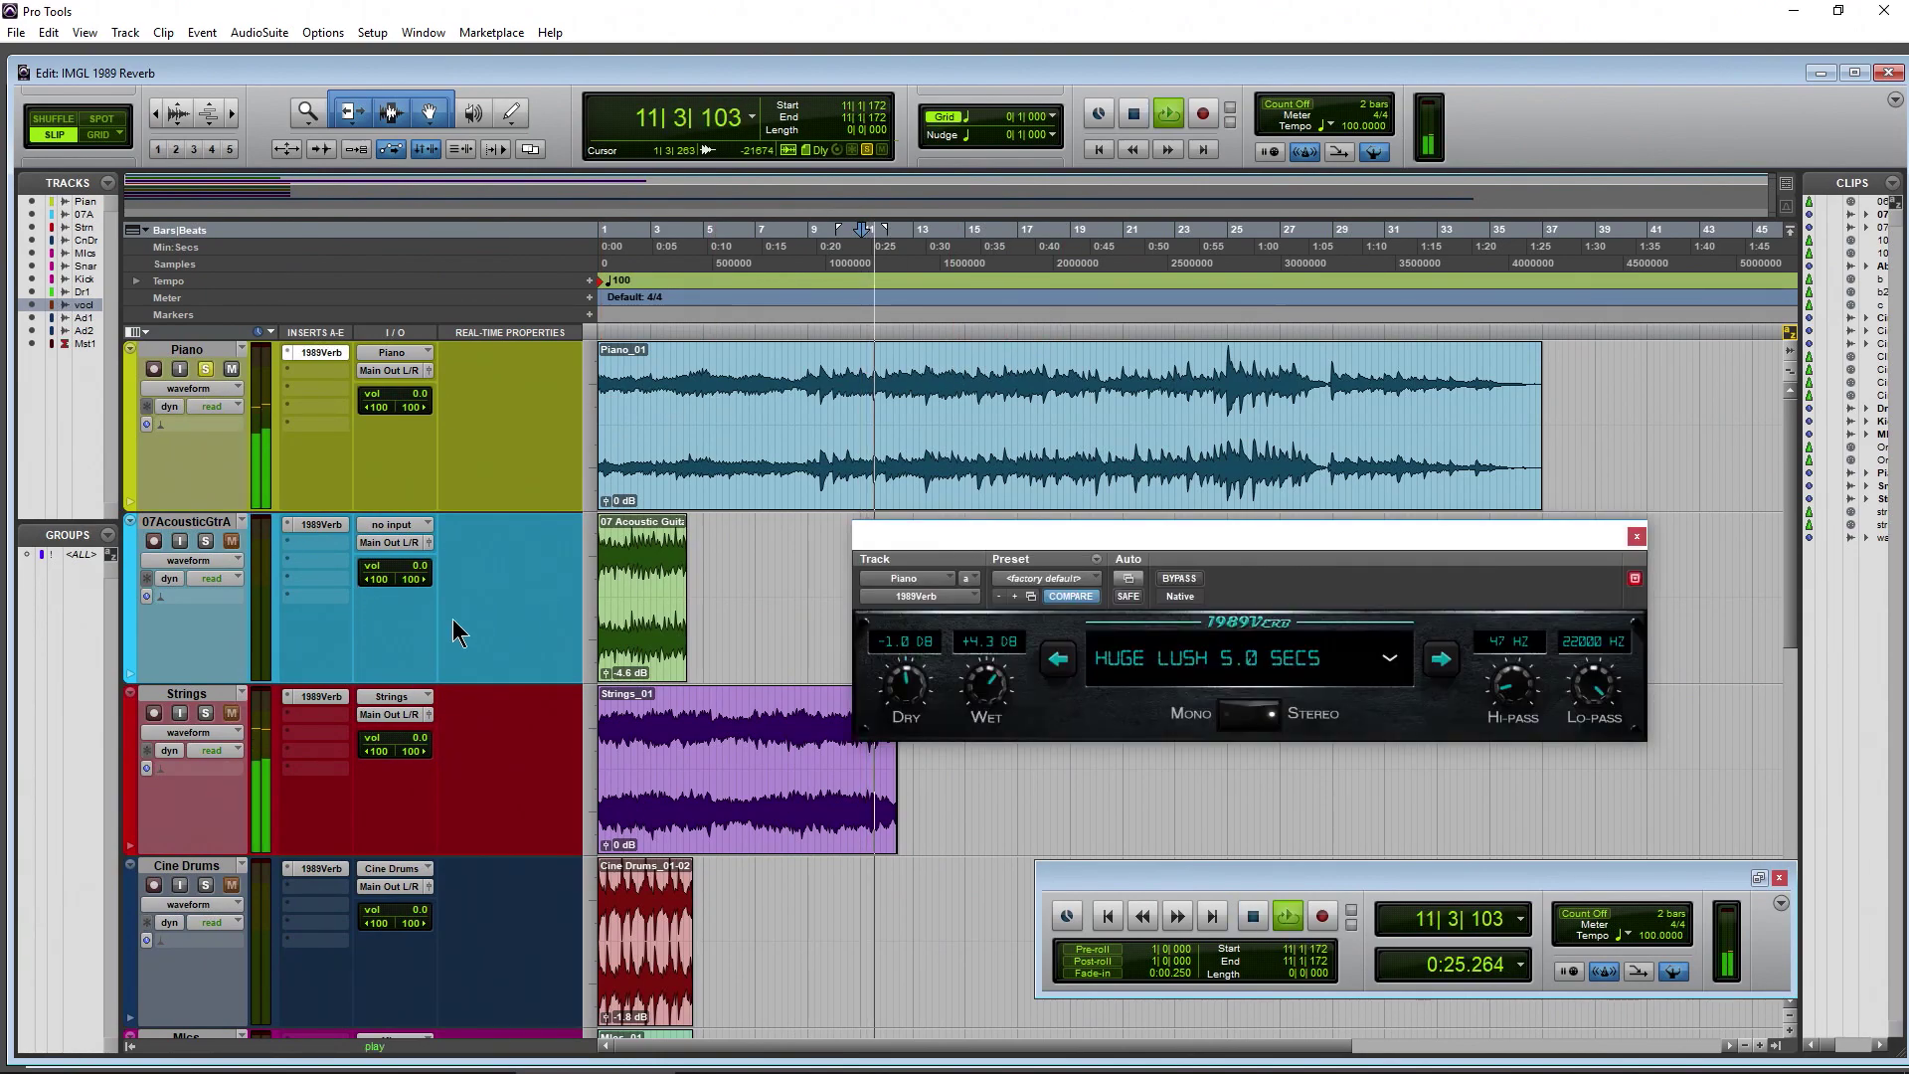
Step: Bypass and re-enable the piano's 1989Verb during playback to compare the track without and with the reverb
{"action": "scroll", "coordinate": [470, 612], "scroll_direction": "down", "scroll_amount": 6}
{"action": "scroll", "coordinate": [315, 678], "scroll_direction": "up", "scroll_amount": 6}
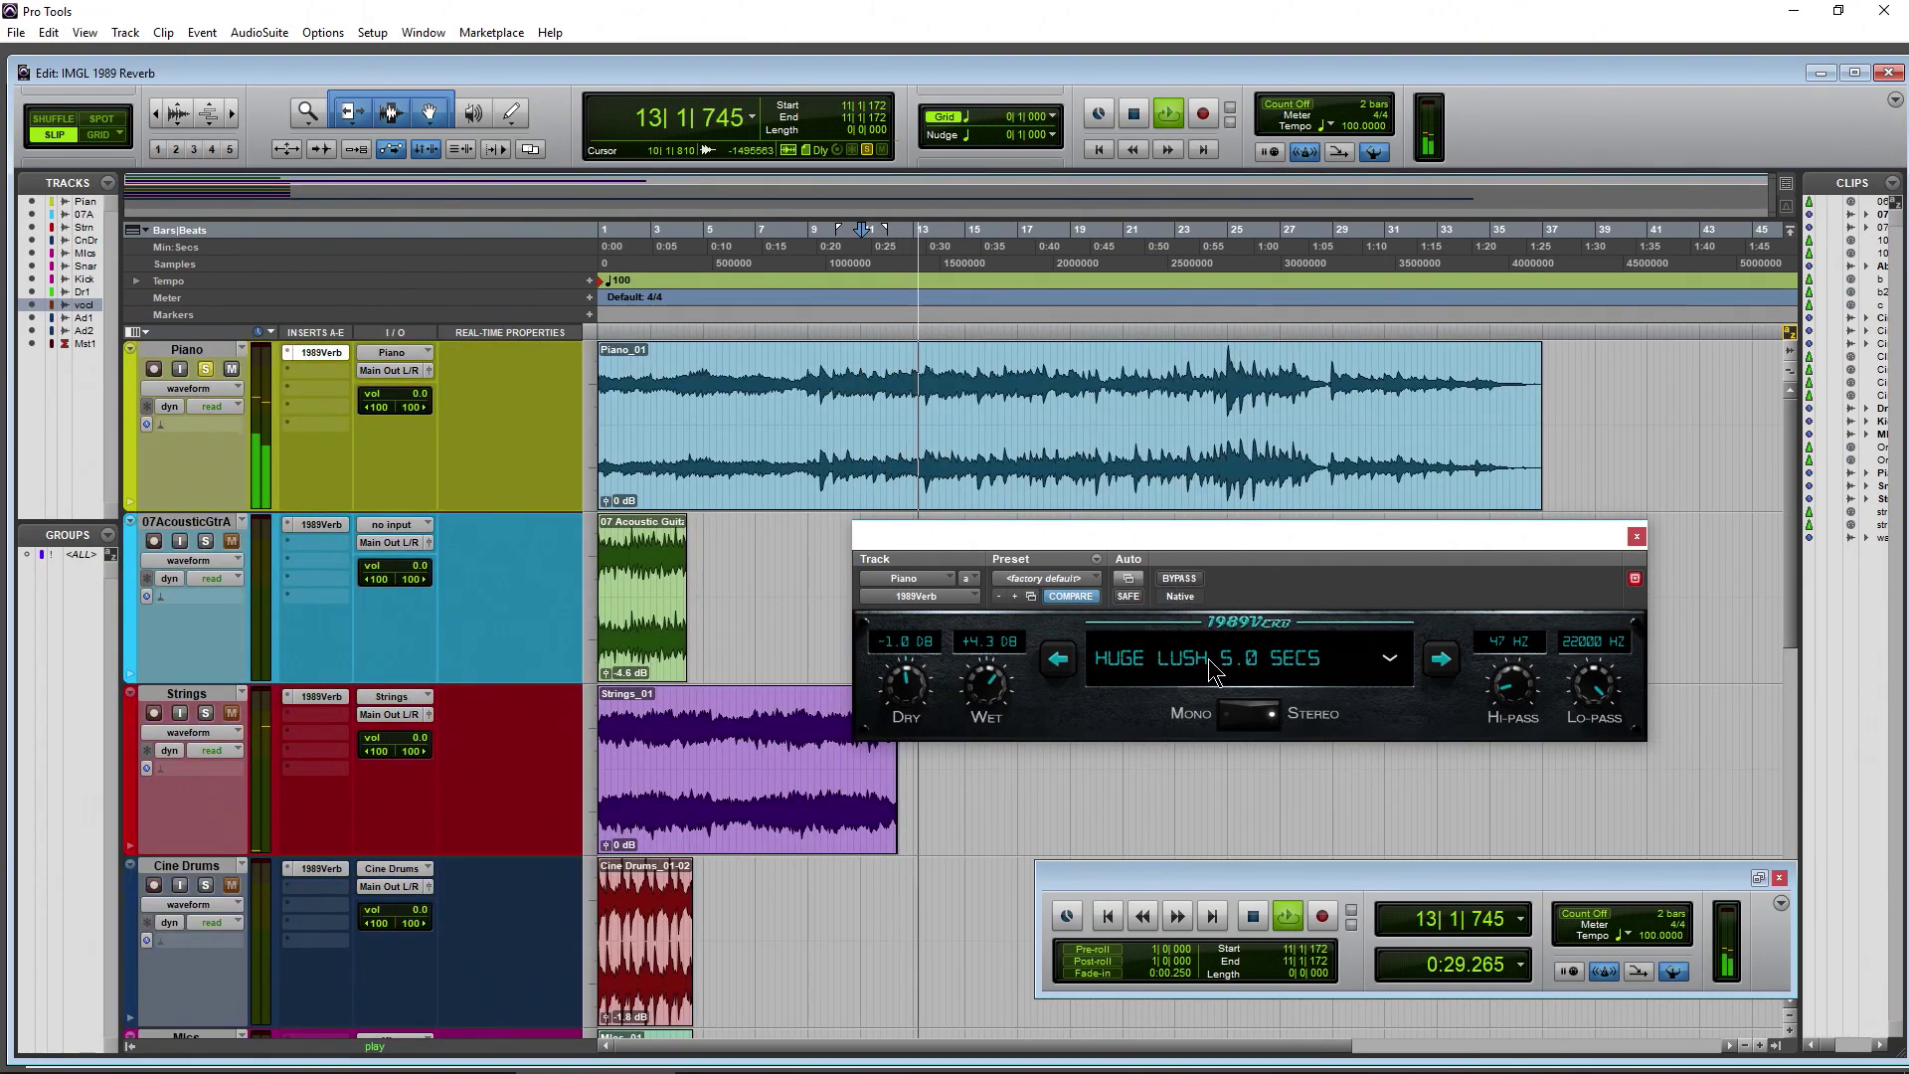
{"action": "left_click", "coordinate": [1178, 579]}
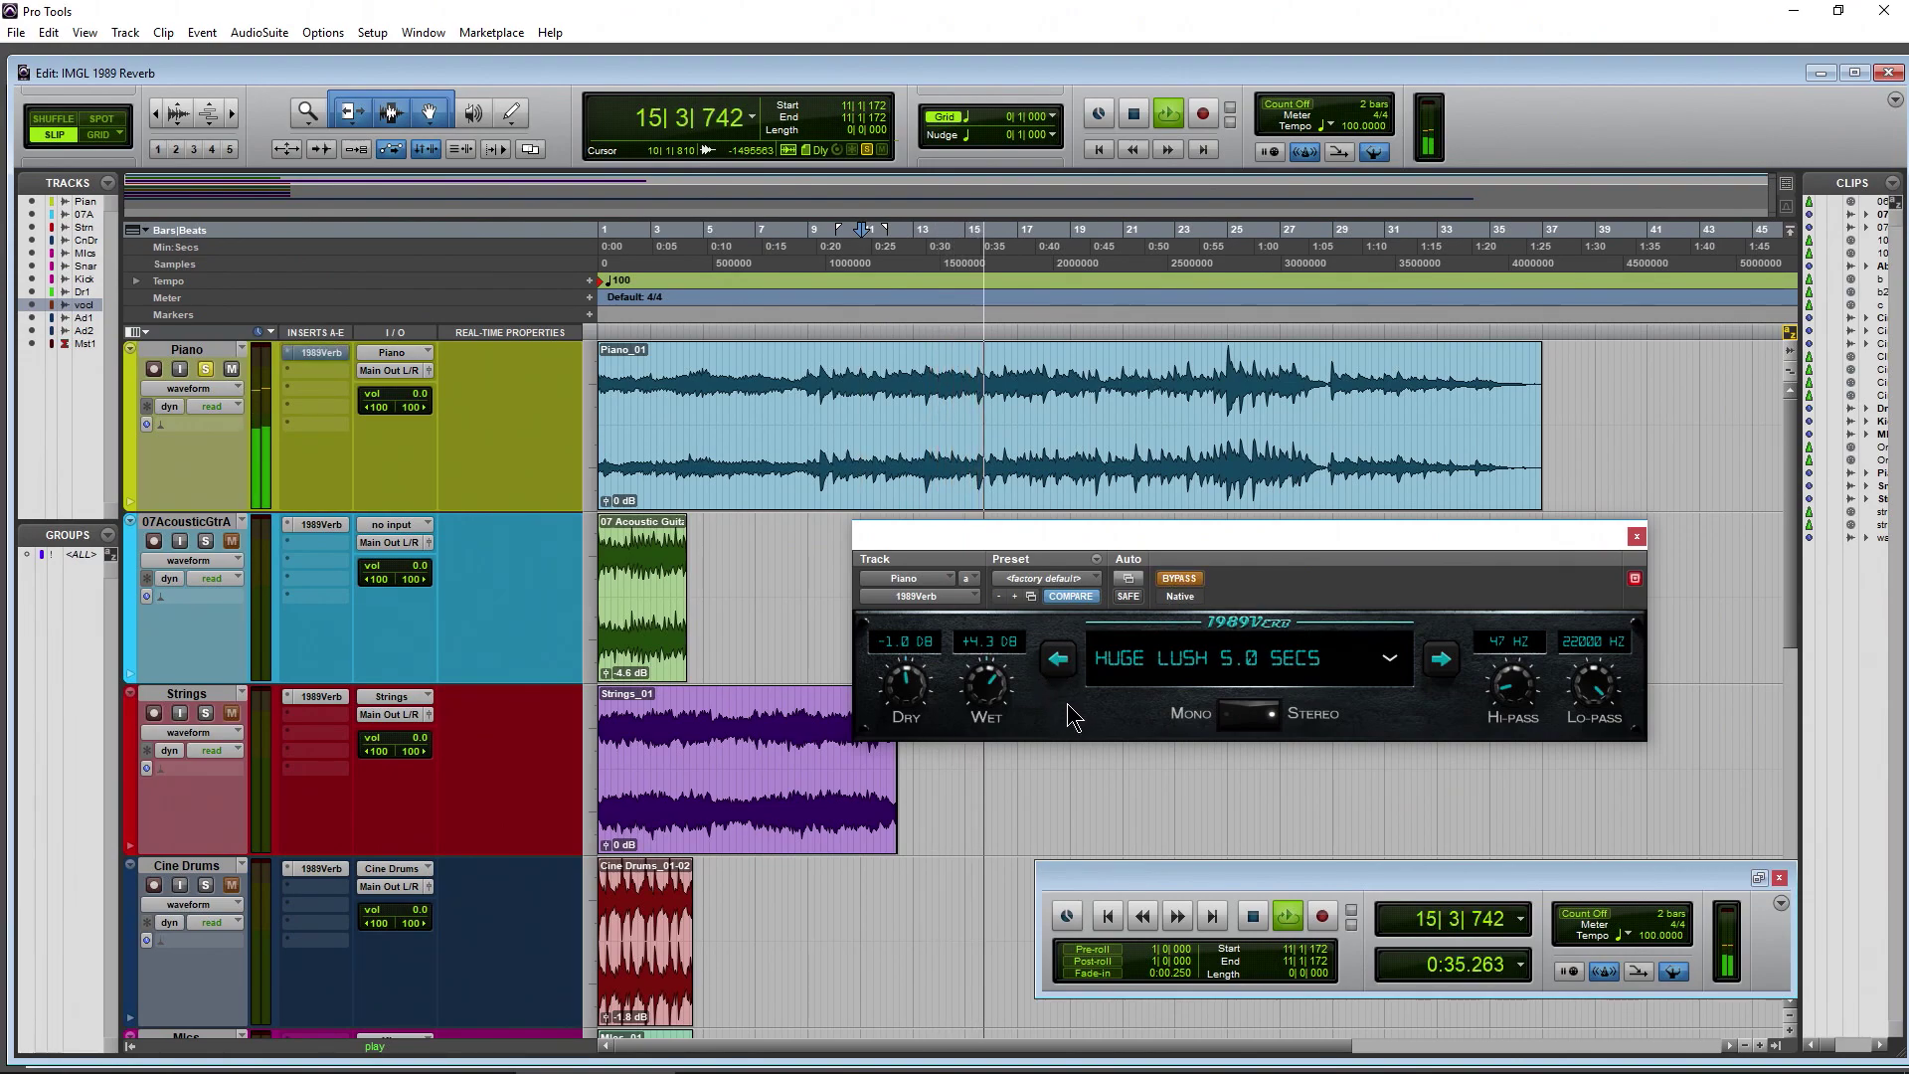
{"action": "left_click", "coordinate": [1193, 581]}
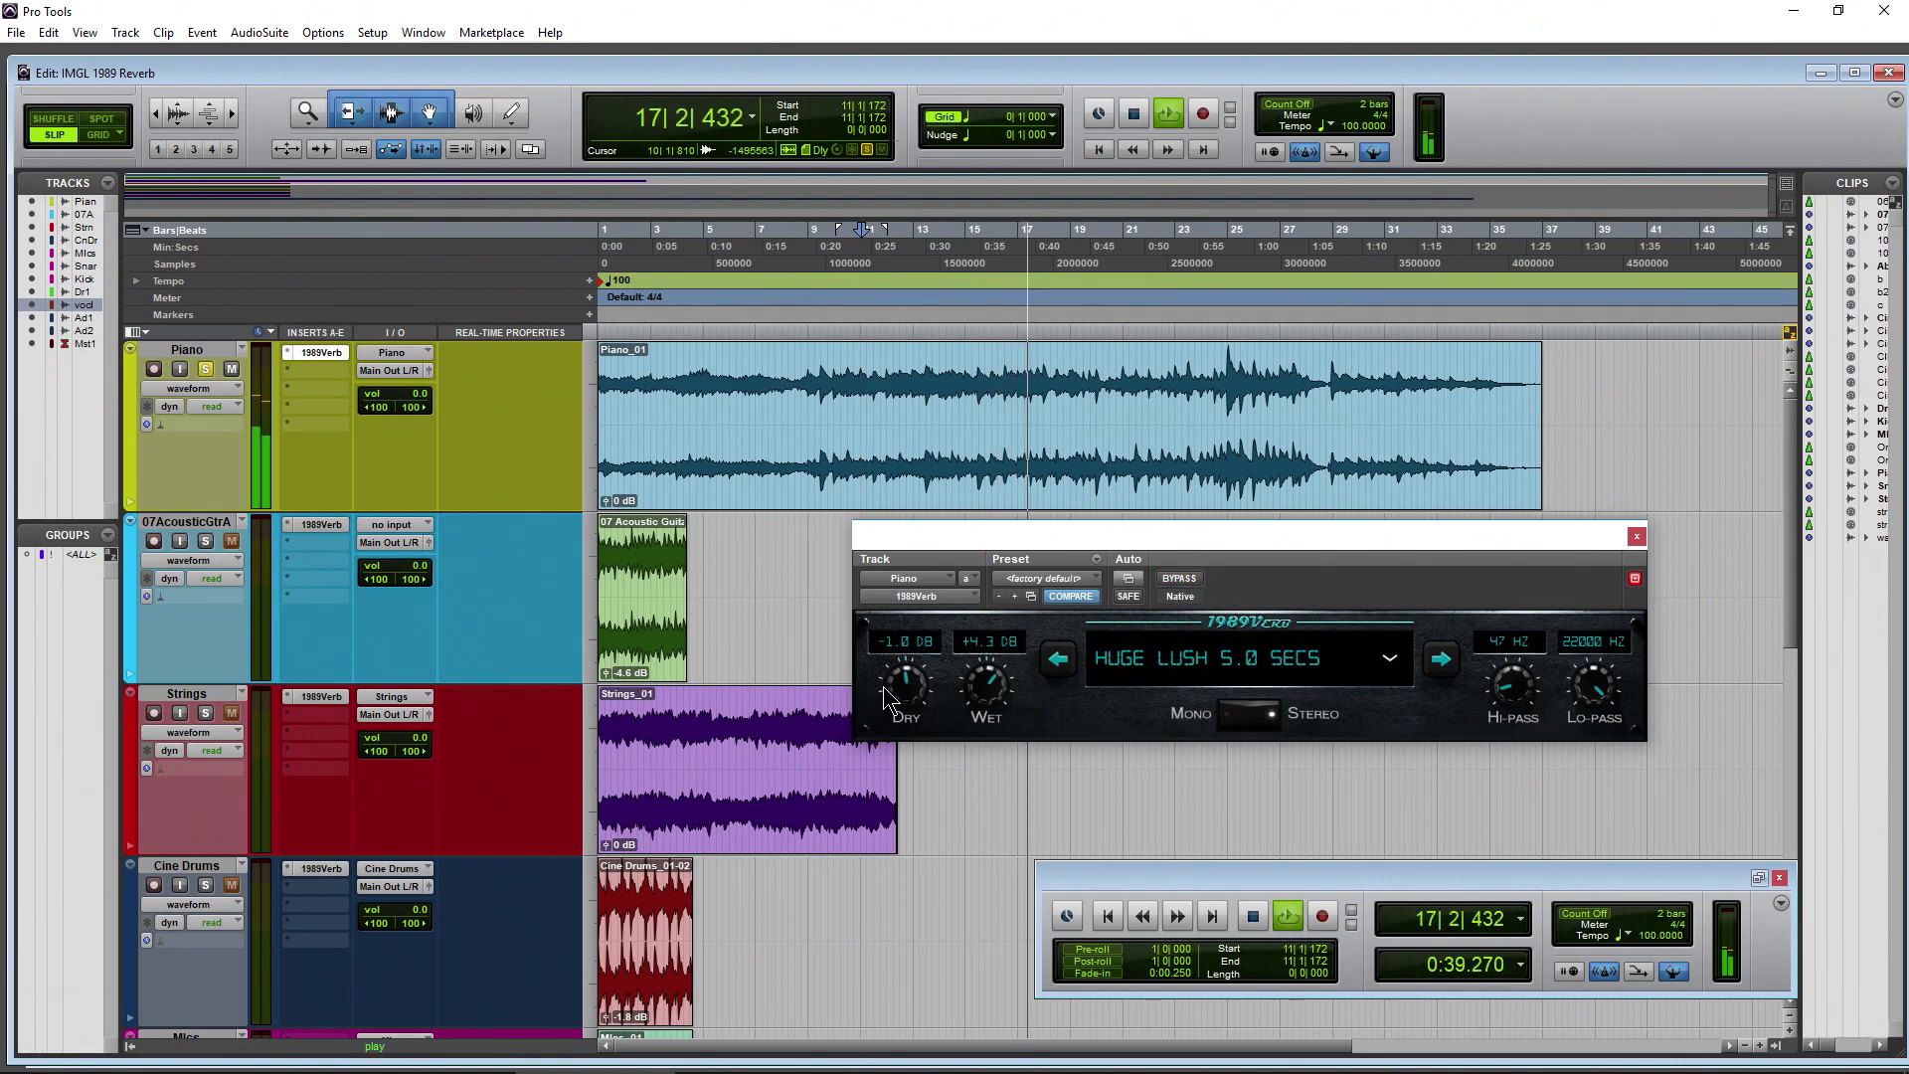
Step: Isolate the piano's reverb with Dry at -INF dB, bring Dry up to -0.4 dB, and compare mono with stereo mode
{"action": "left_click_drag", "start_coordinate": [898, 693], "coordinate": [933, 891]}
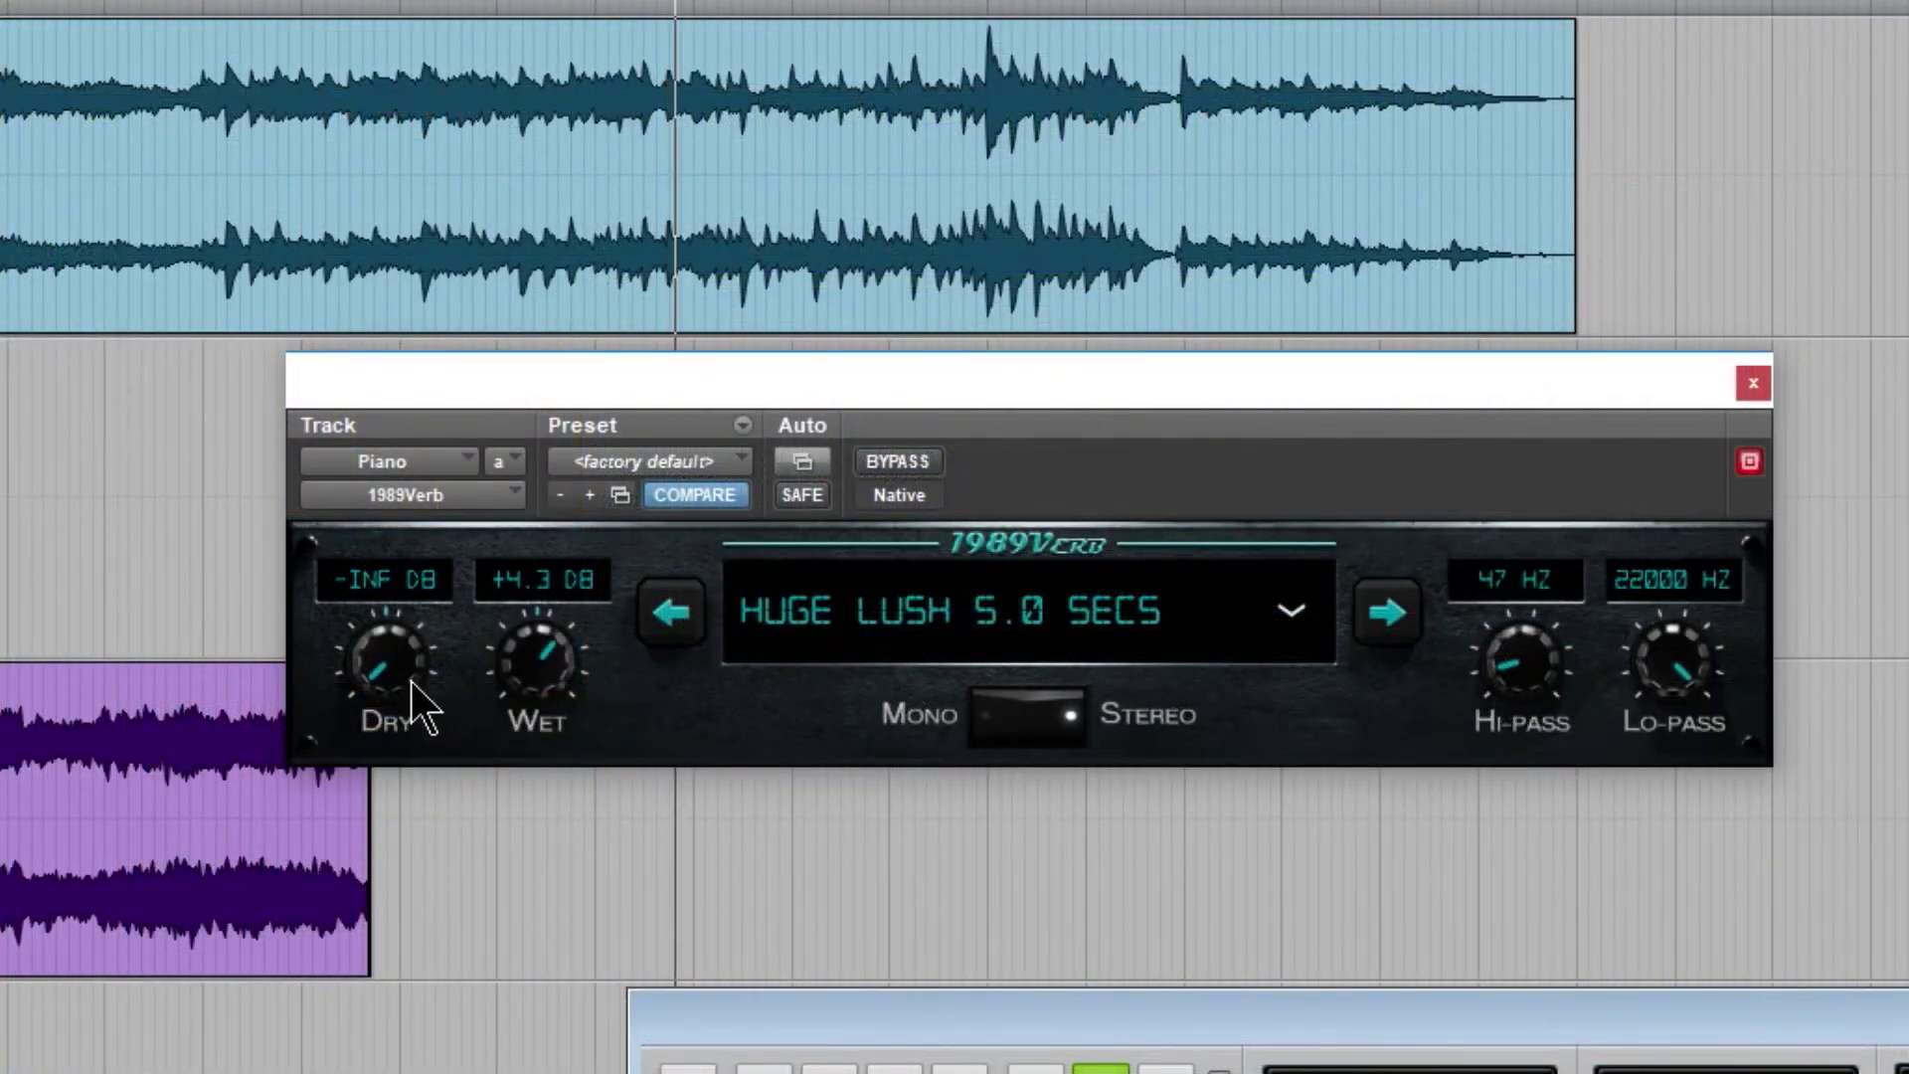
{"action": "left_click_drag", "start_coordinate": [910, 714], "coordinate": [905, 611]}
{"action": "left_click_drag", "start_coordinate": [388, 525], "coordinate": [378, 416]}
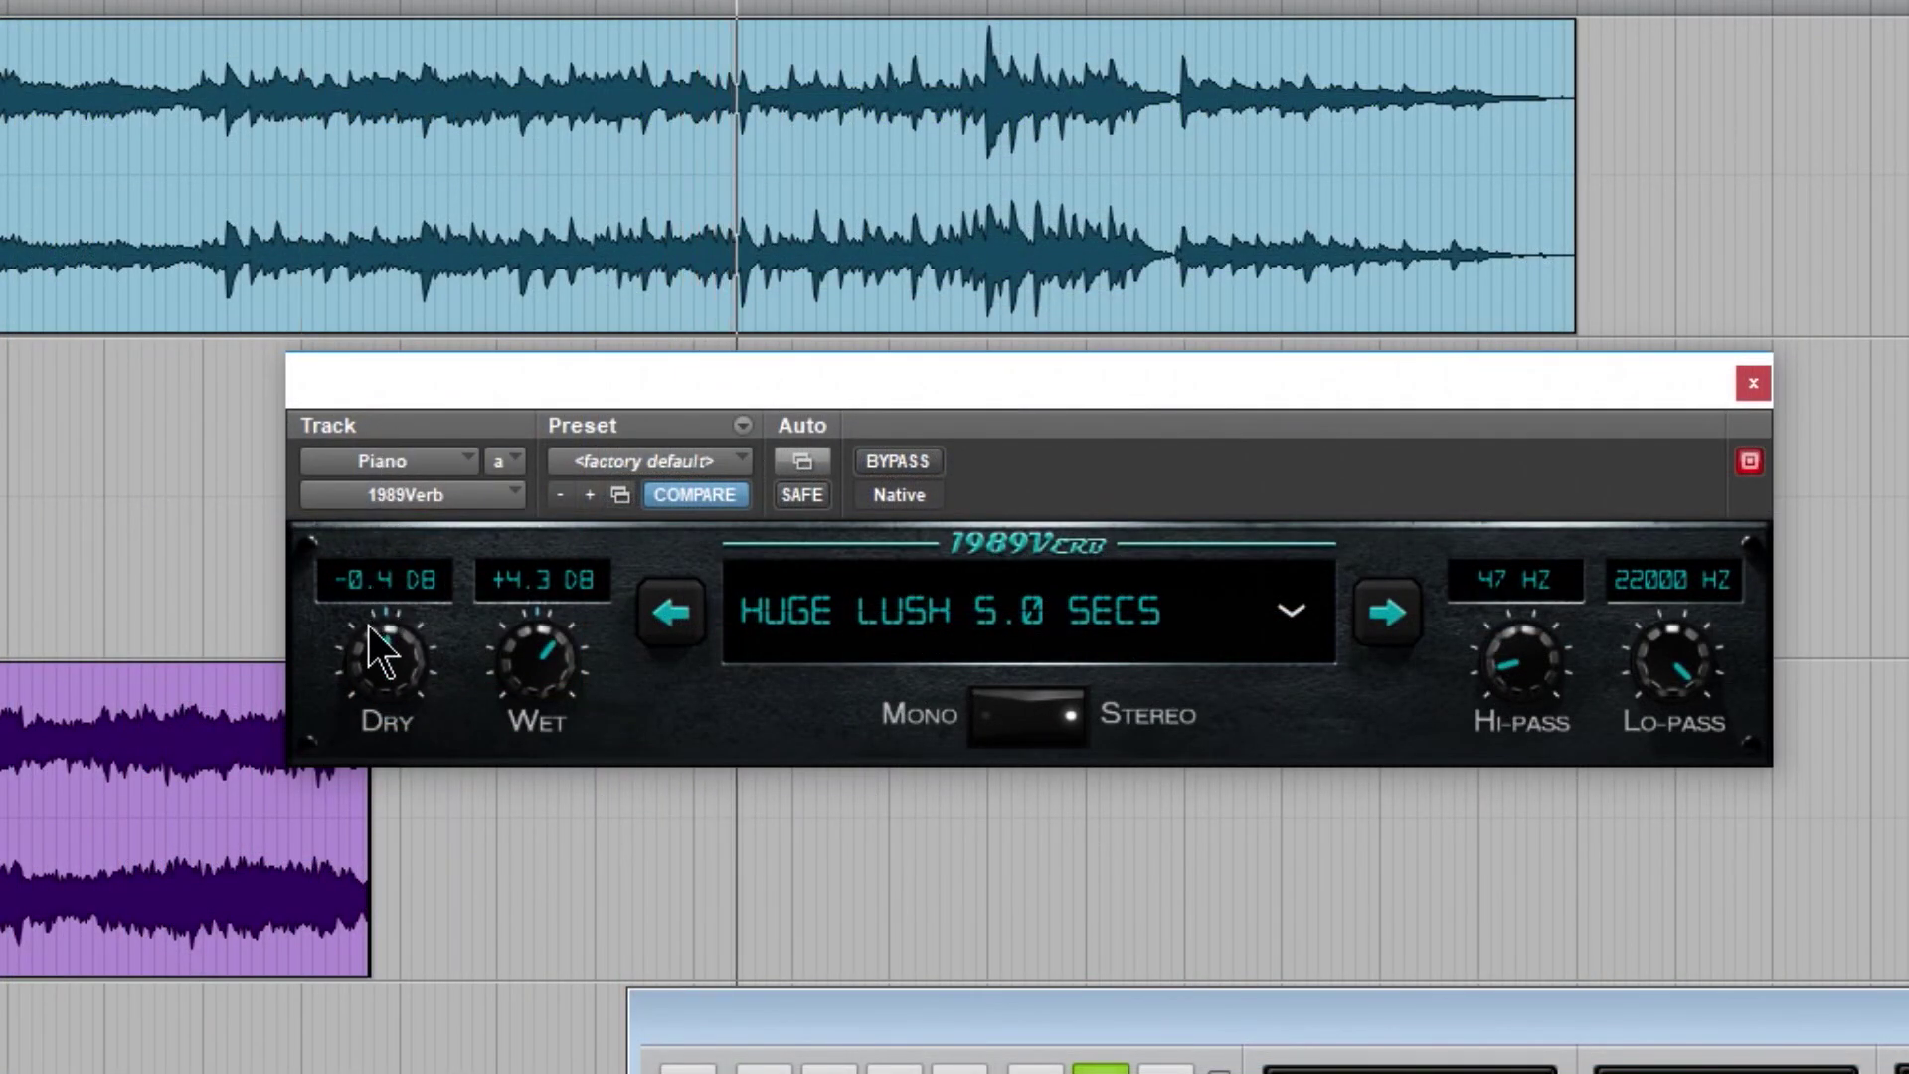
{"action": "left_click", "coordinate": [981, 724]}
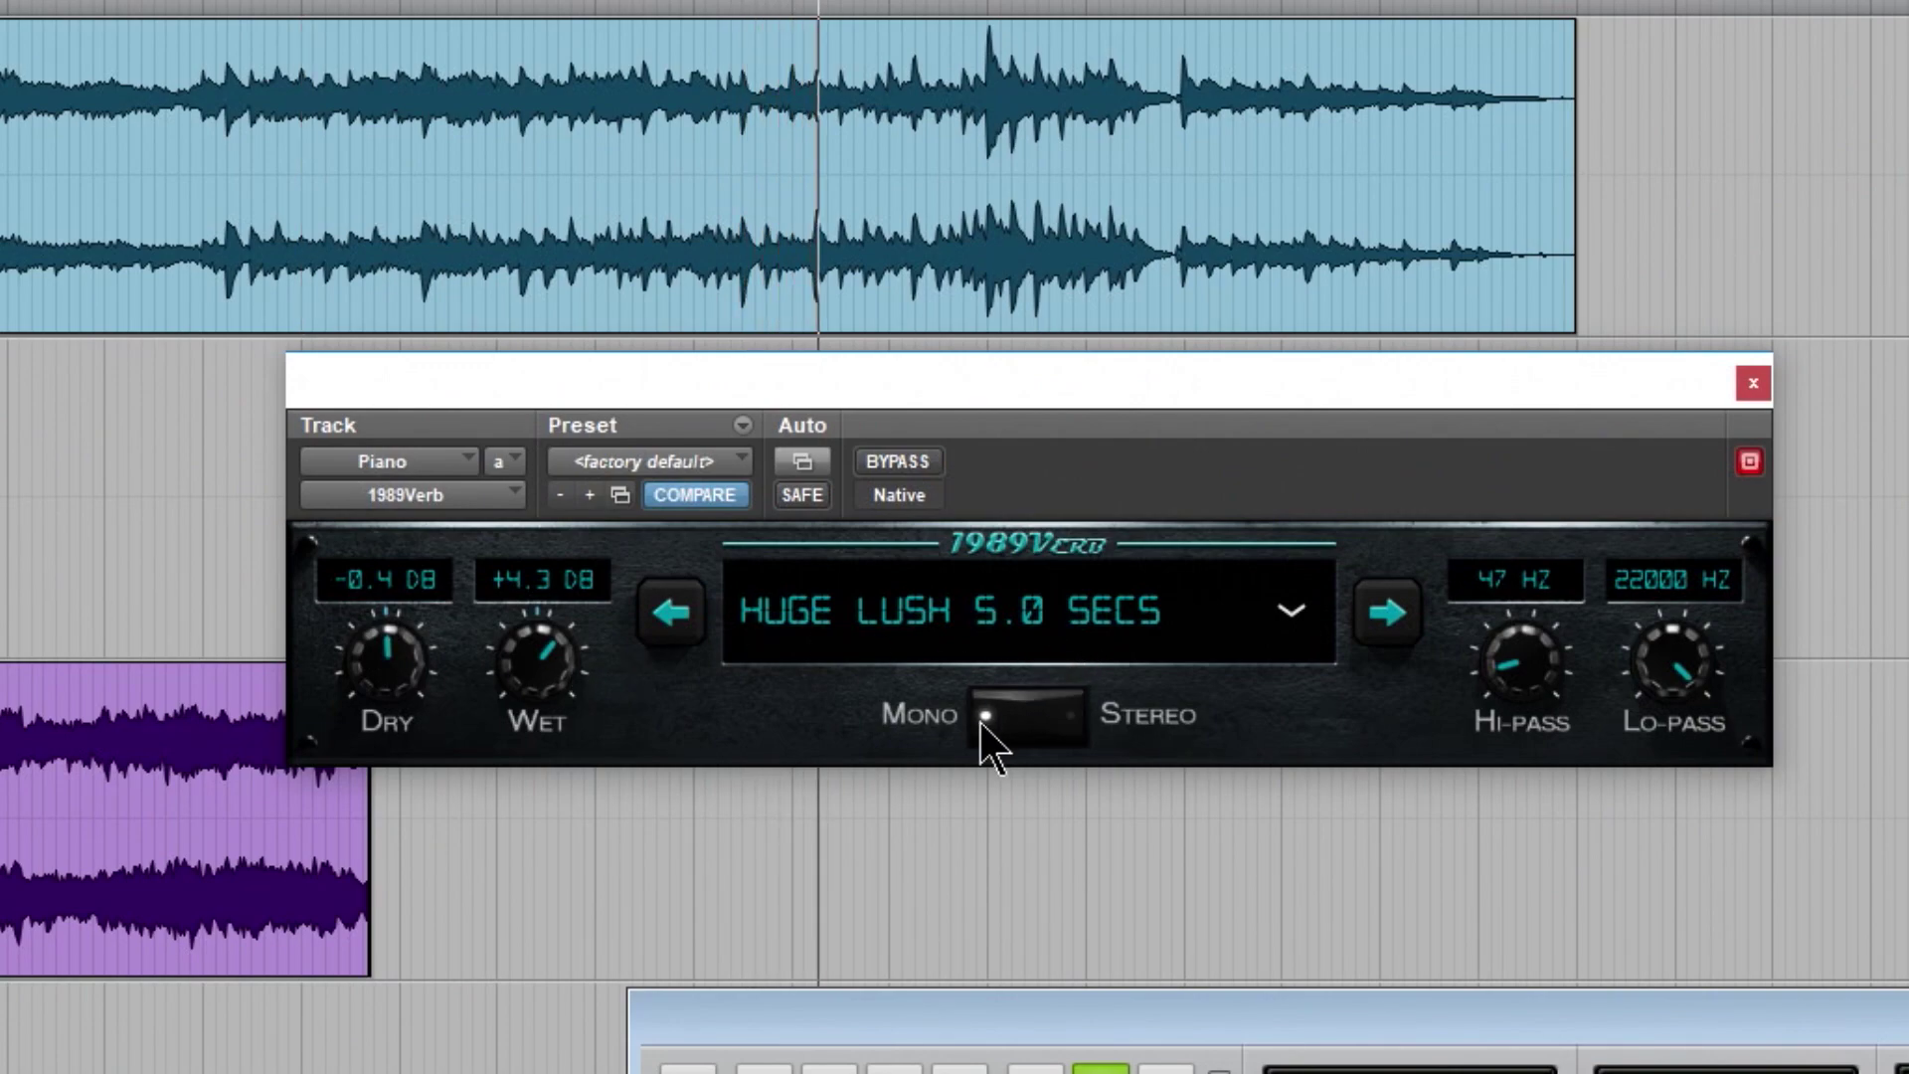
{"action": "left_click", "coordinate": [1079, 721]}
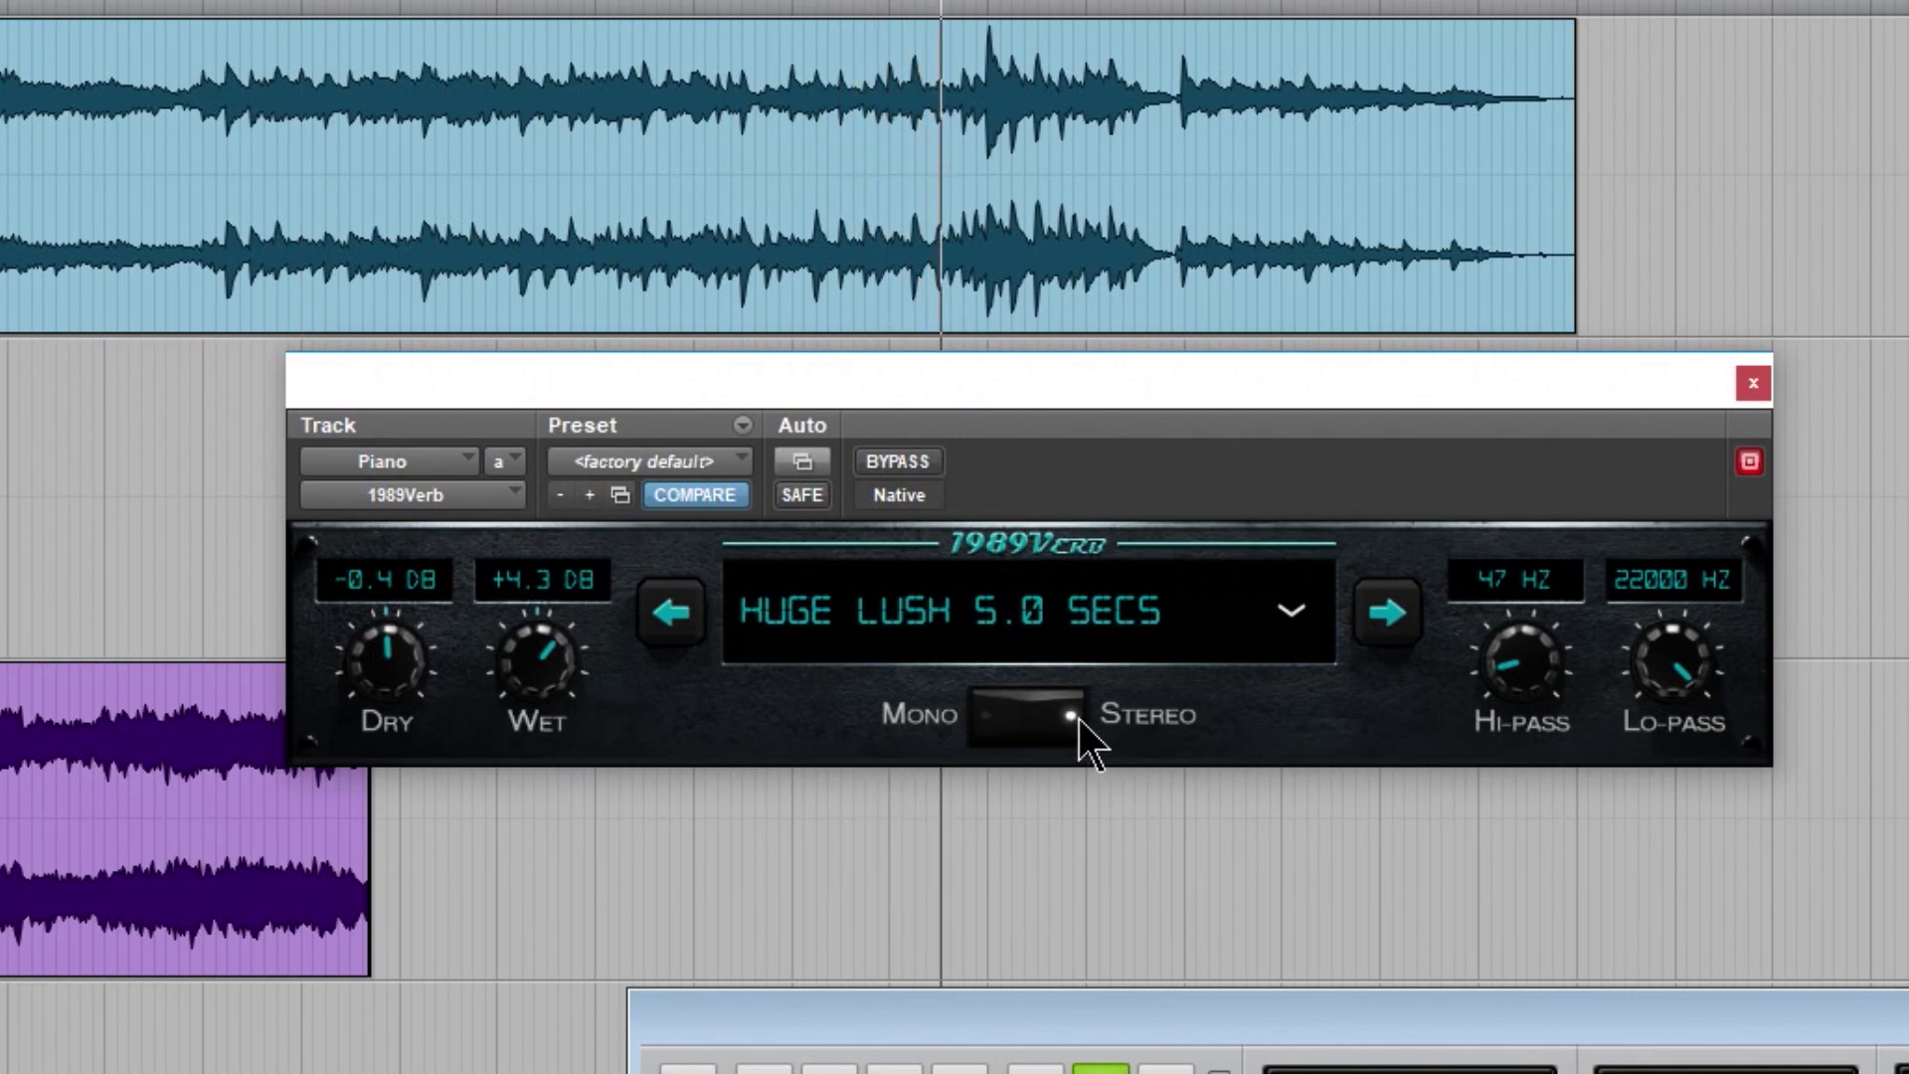
Step: Set the piano reverb's Hi-pass to 61 Hz and compare the sound with the plugin bypassed and active
{"action": "left_click_drag", "start_coordinate": [1501, 756], "coordinate": [1513, 664]}
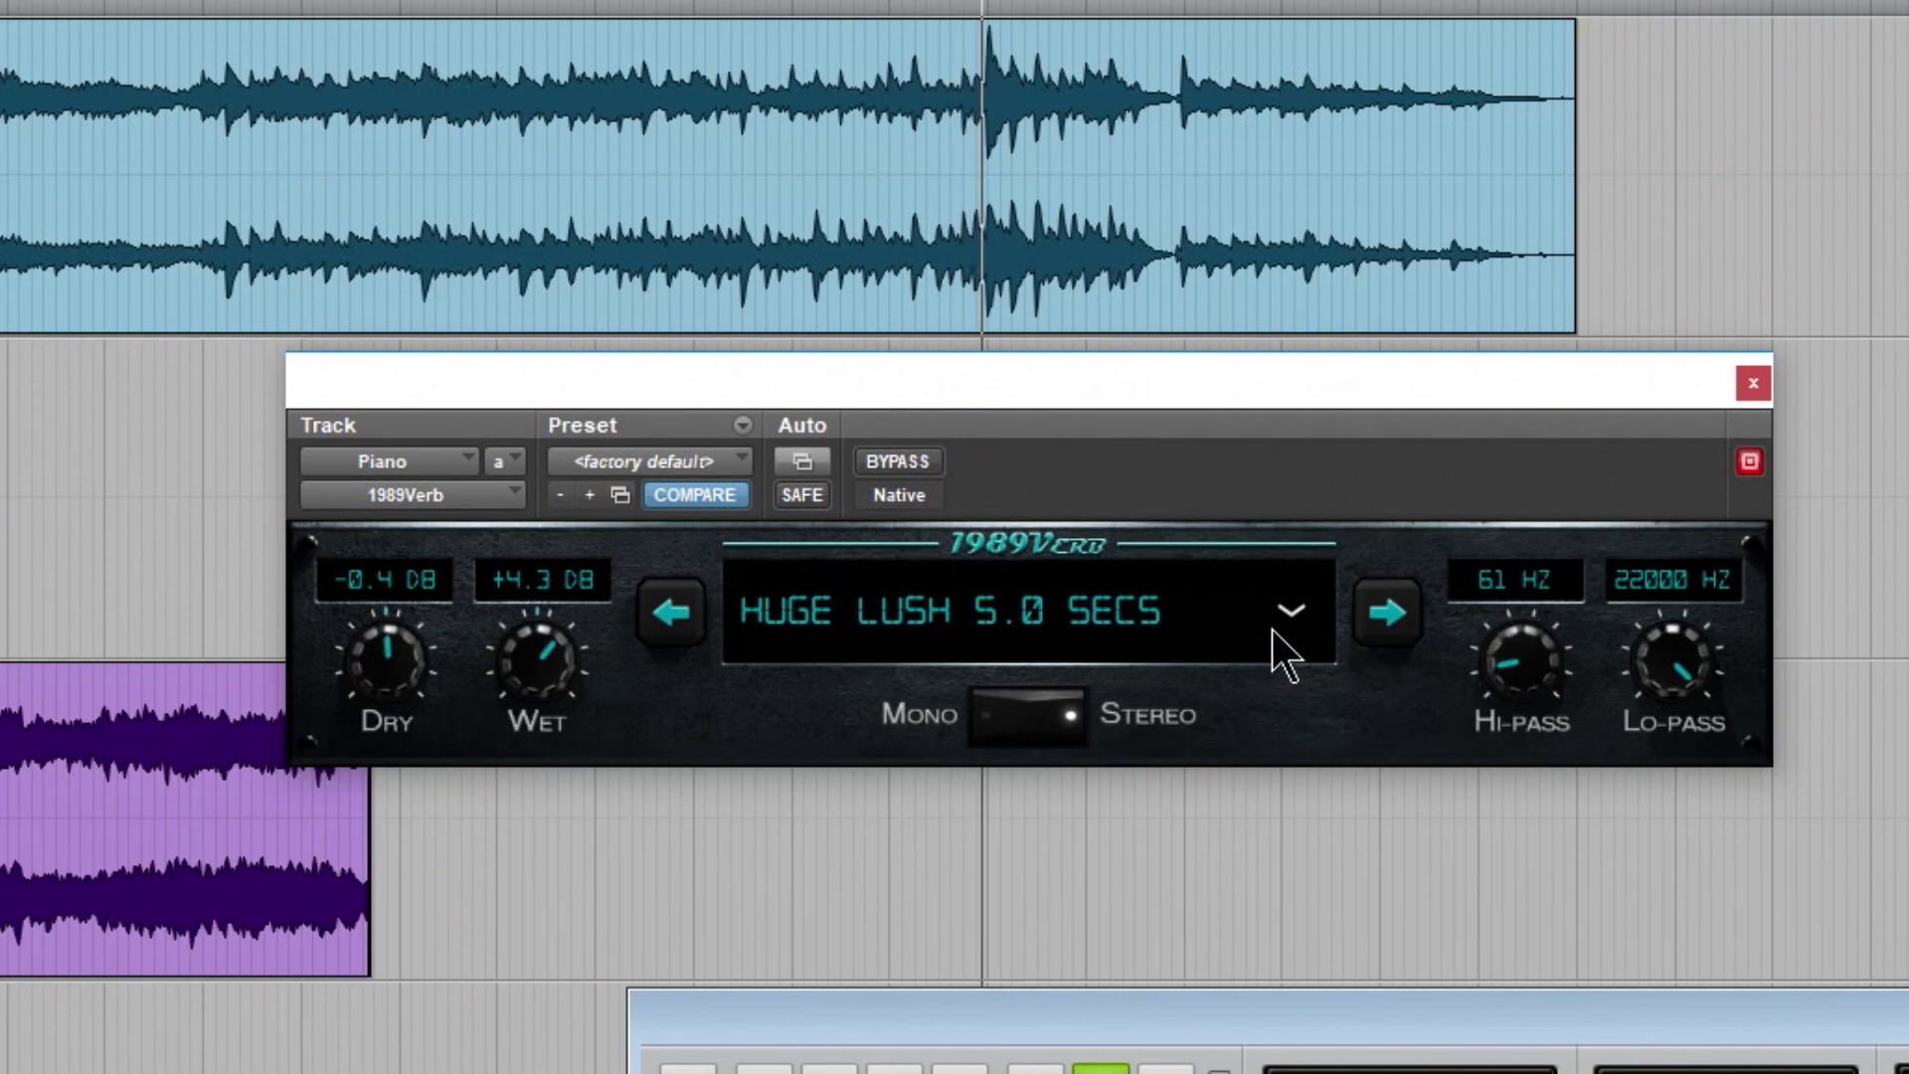
{"action": "left_click", "coordinate": [907, 459]}
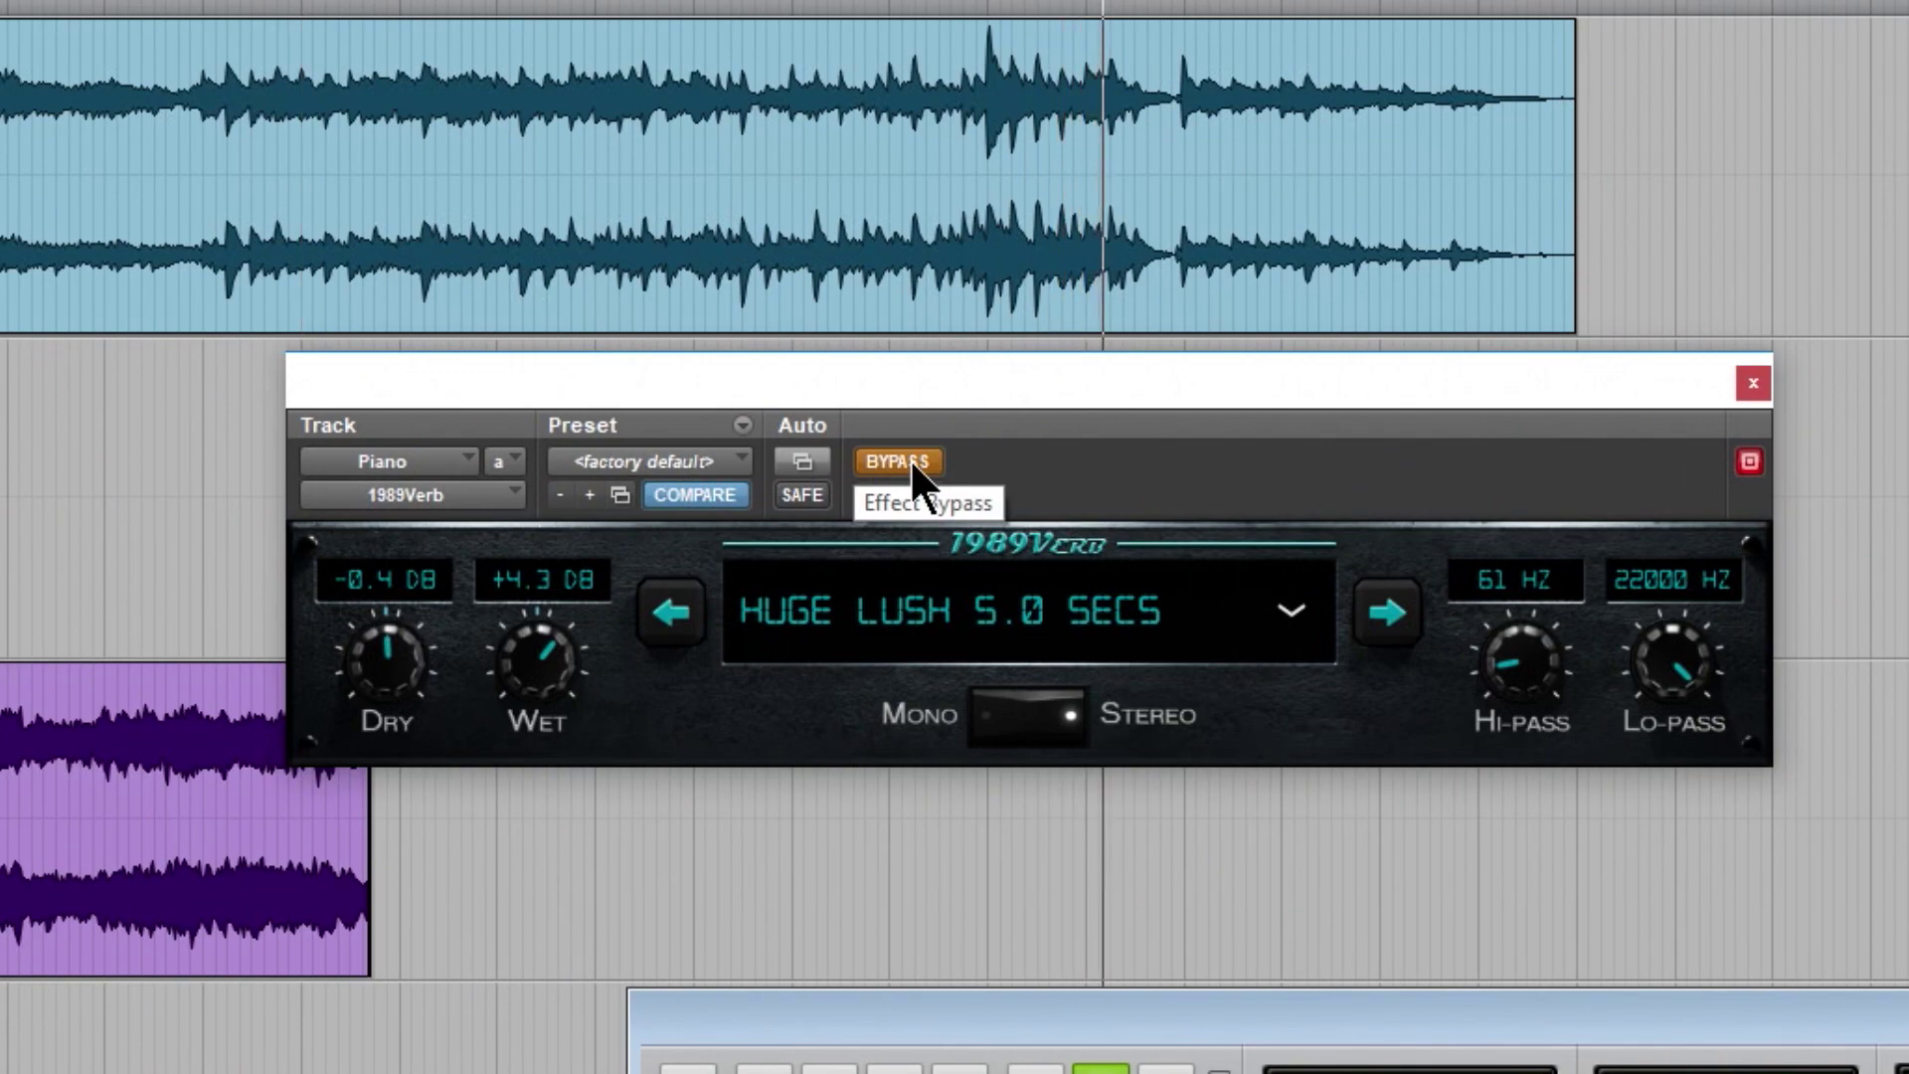
{"action": "left_click", "coordinate": [910, 459]}
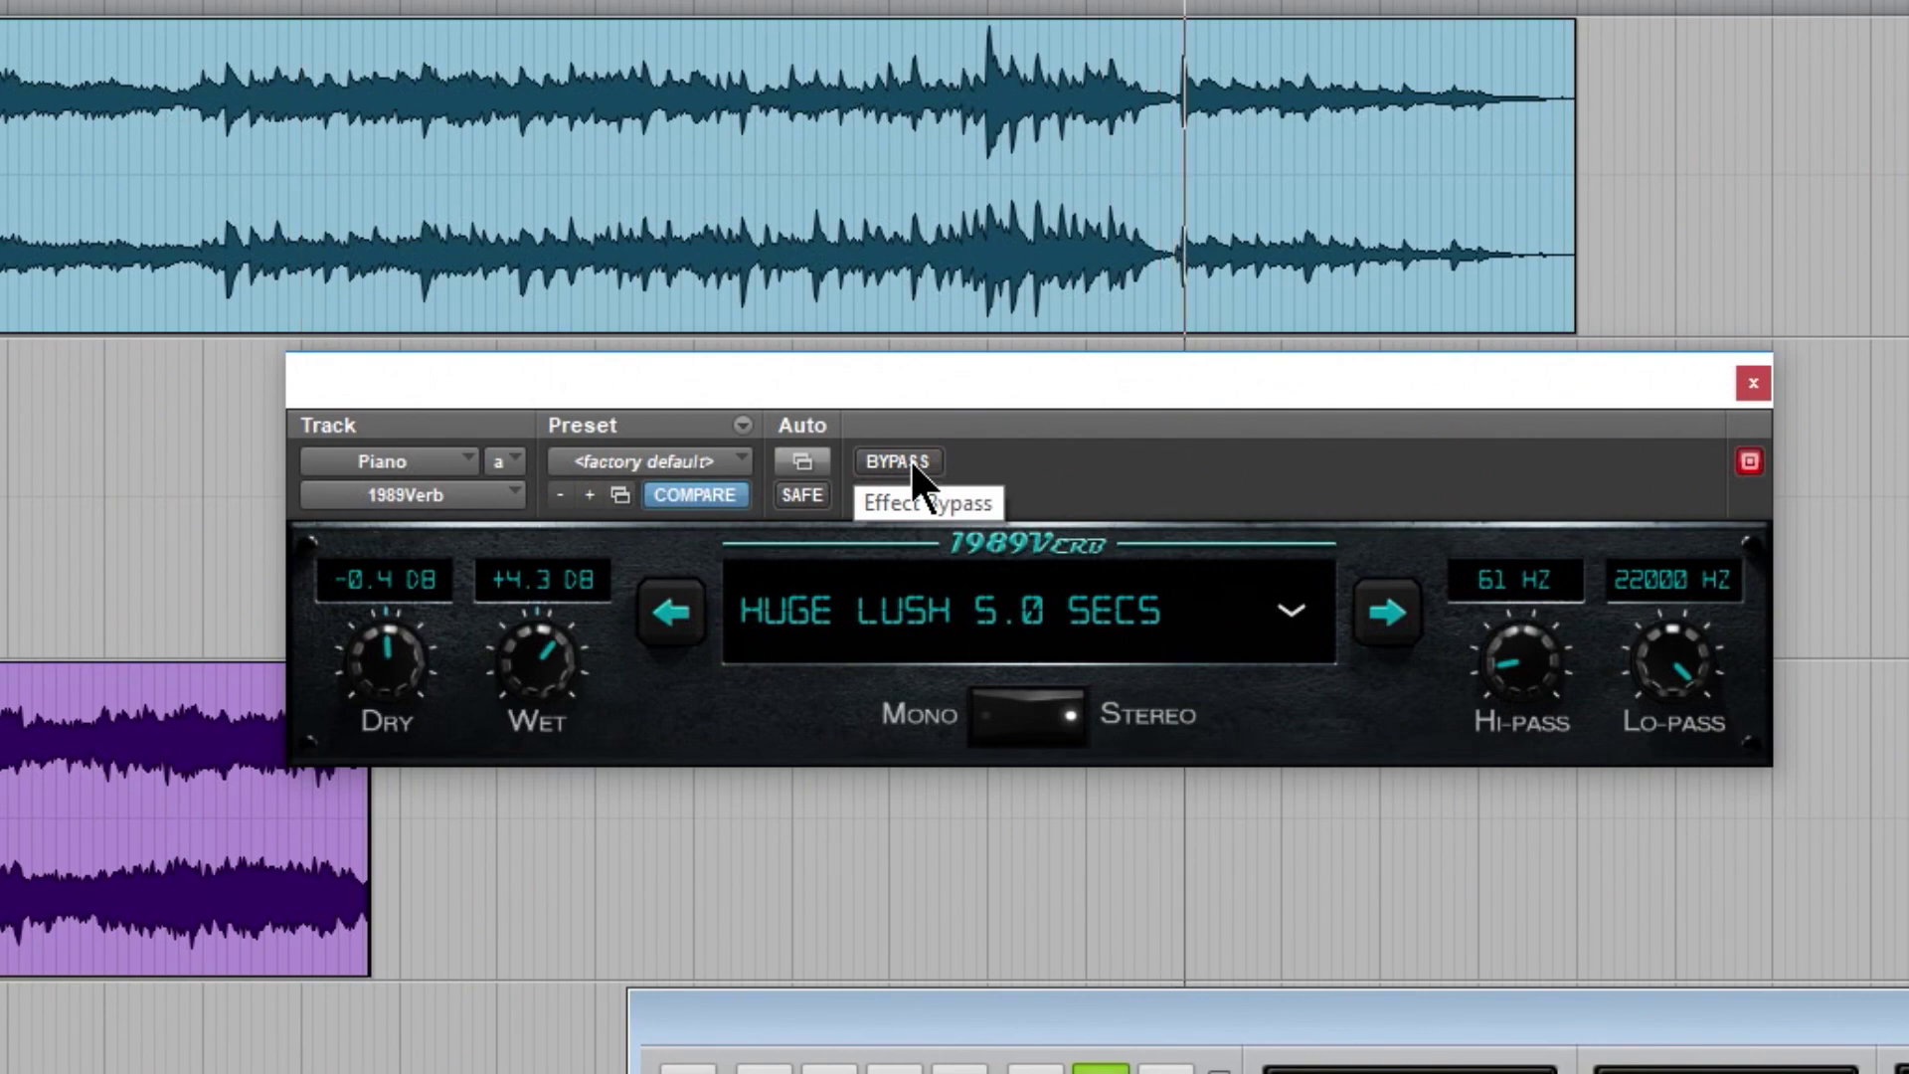
Step: Load the Backwards 150 Msecs program, set Wet to +6.3 dB and Dry to -3.2 dB, and play the piano from bar 28
{"action": "left_click", "coordinate": [1273, 611]}
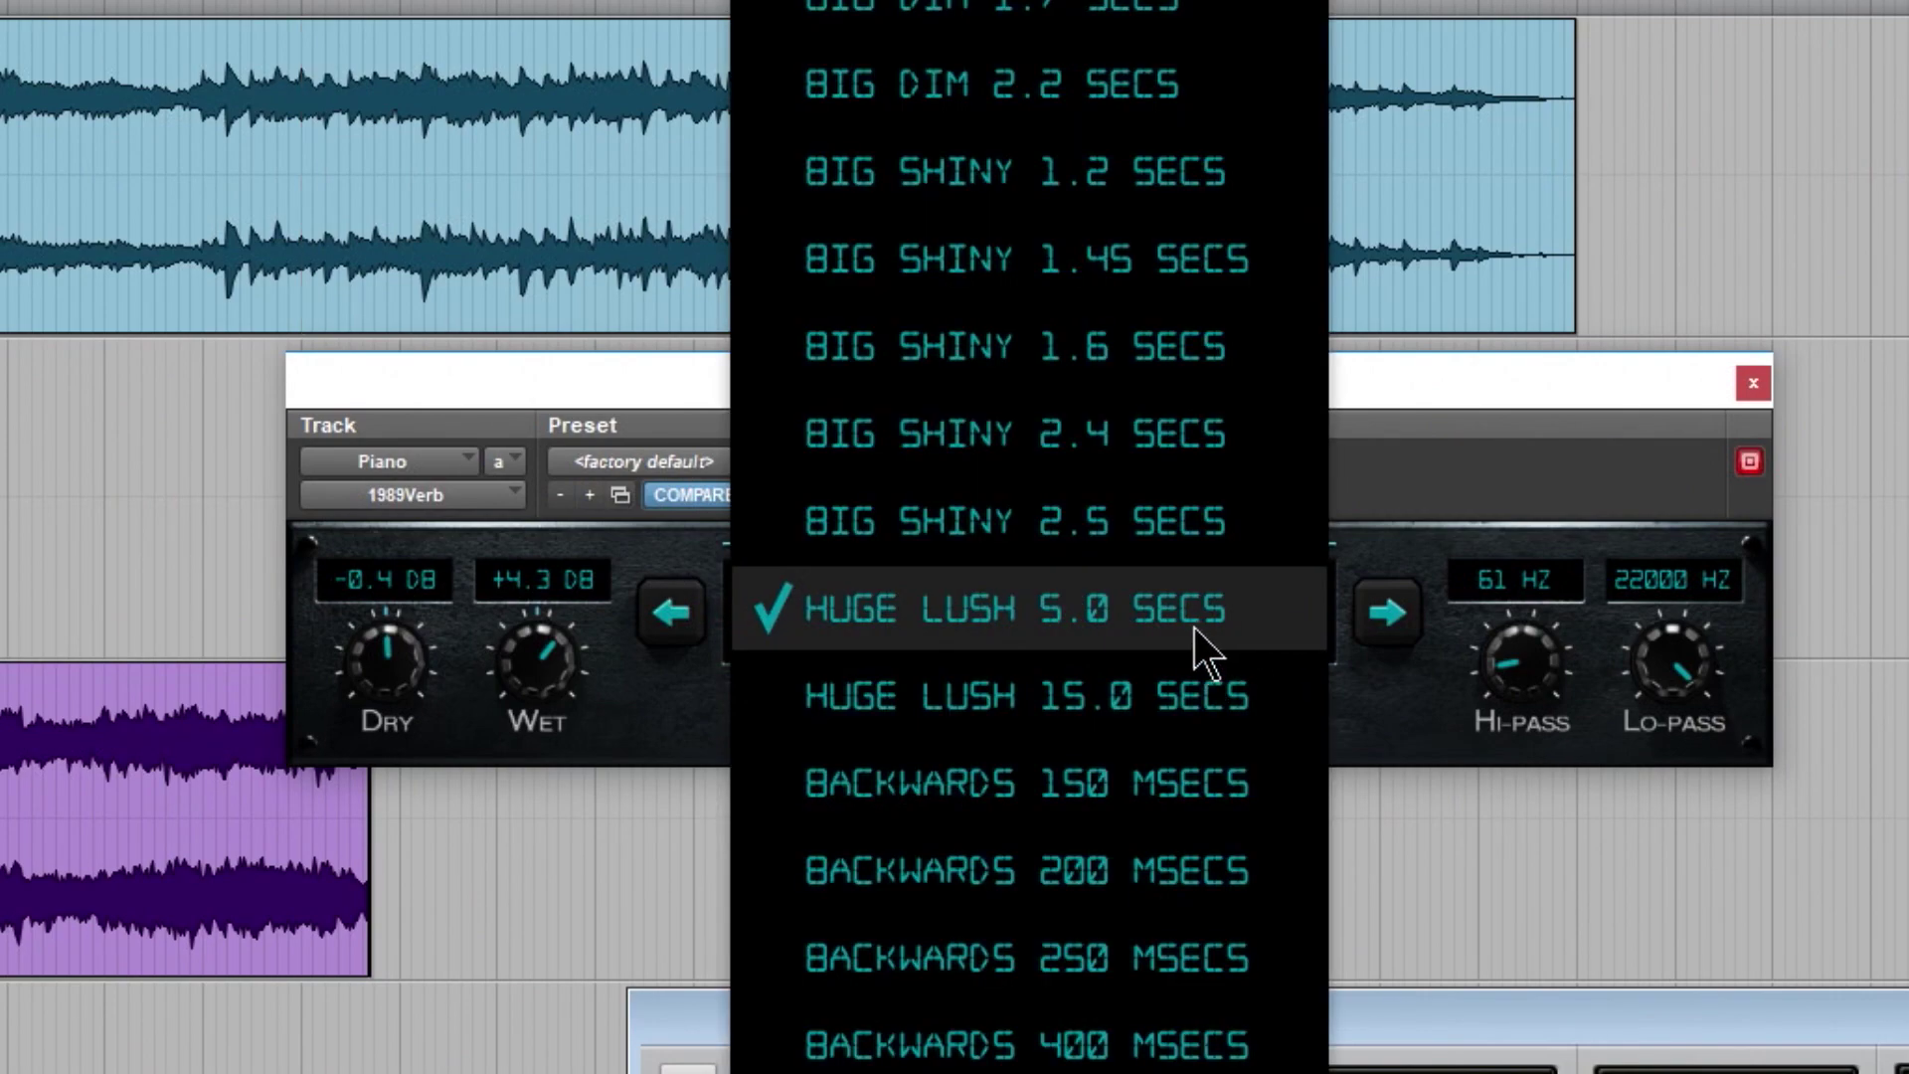
{"action": "left_click", "coordinate": [1054, 796]}
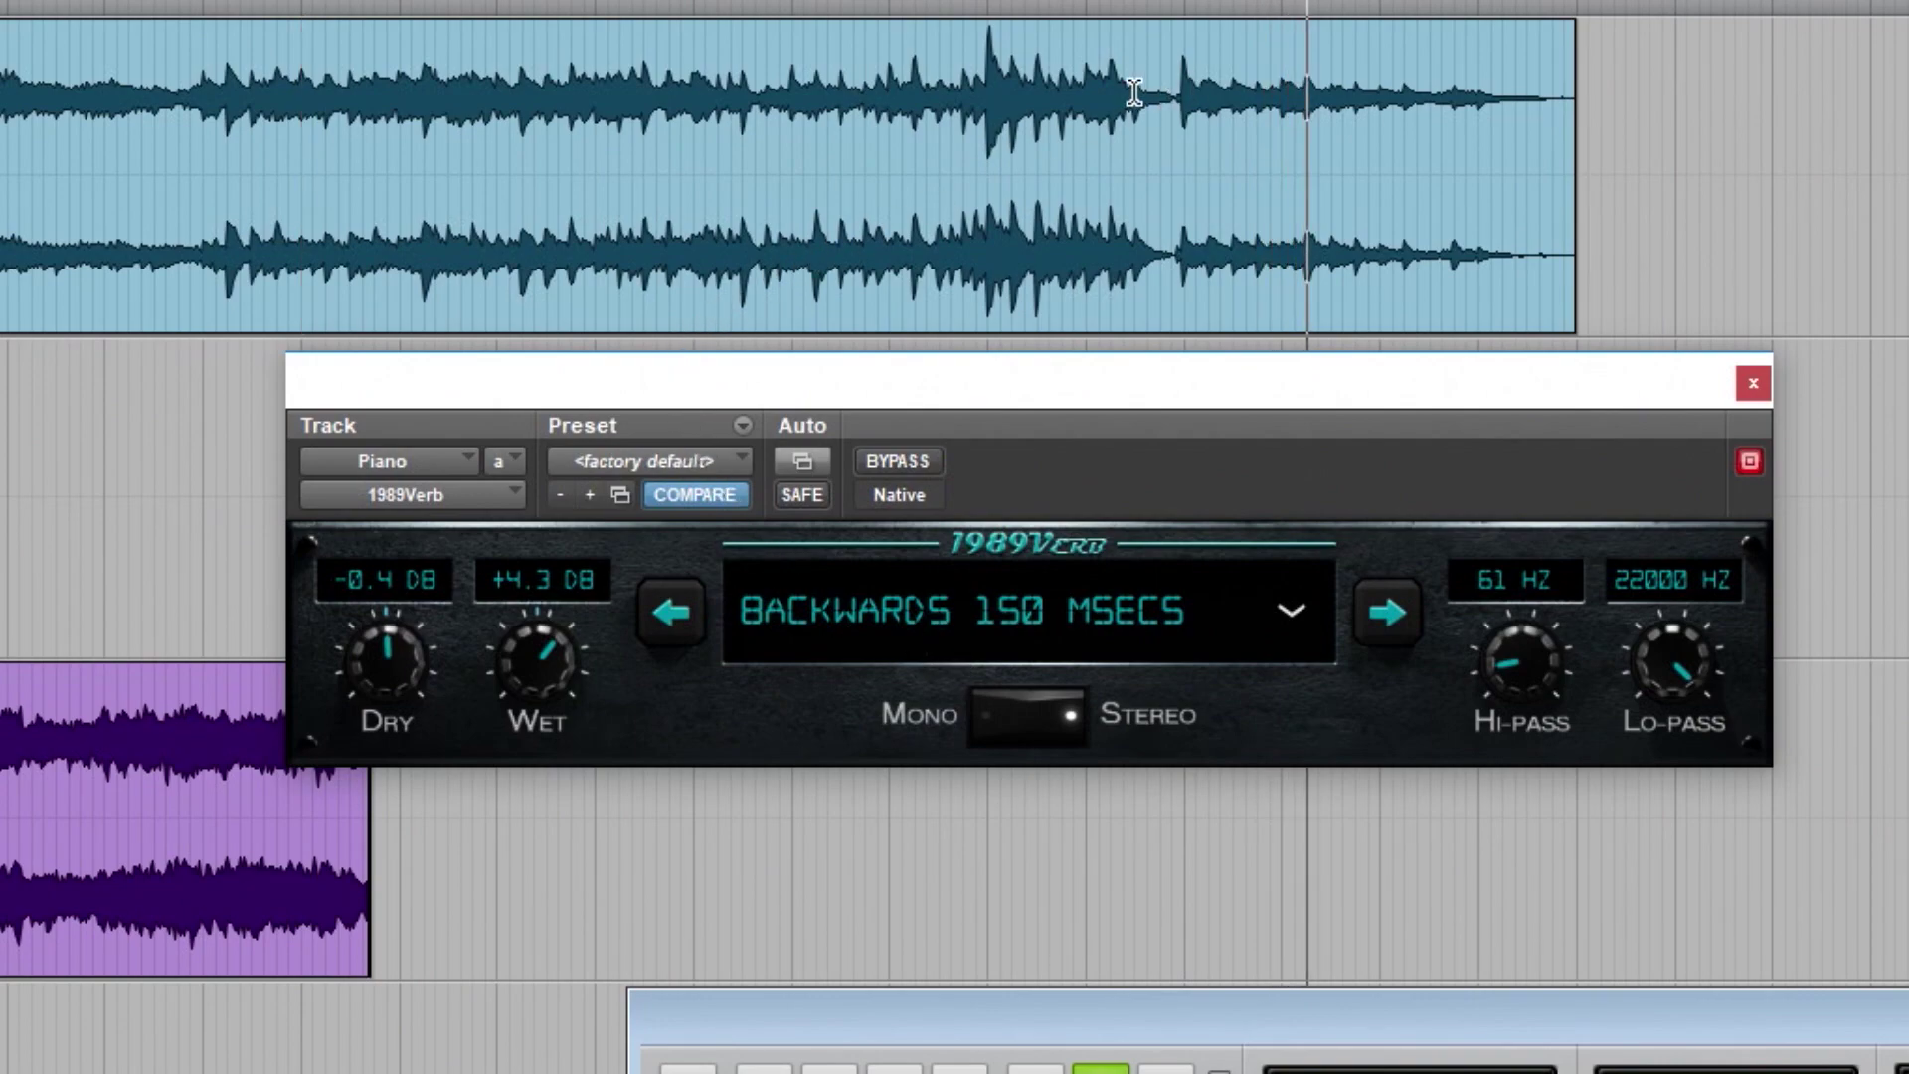
{"action": "left_click_drag", "start_coordinate": [388, 645], "coordinate": [497, 637]}
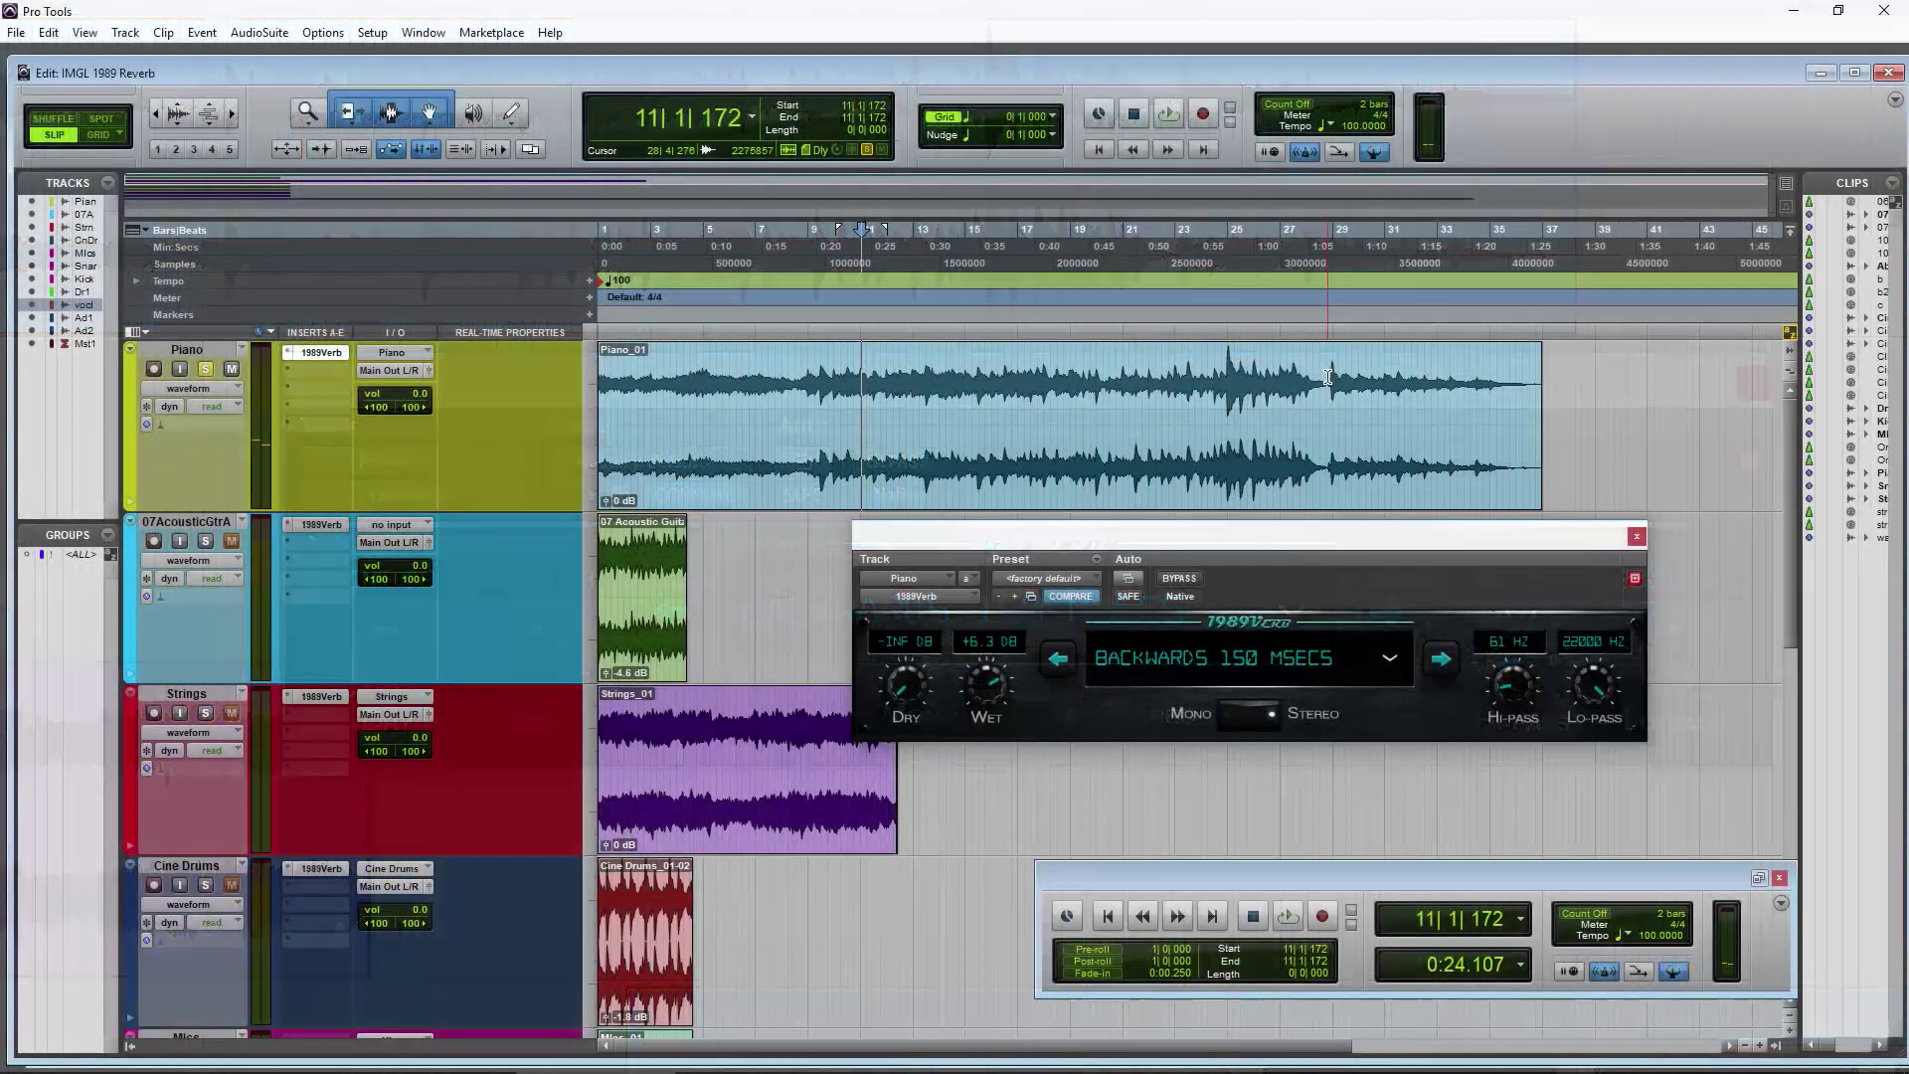
{"action": "left_click", "coordinate": [1327, 378]}
{"action": "key", "text": "space"}
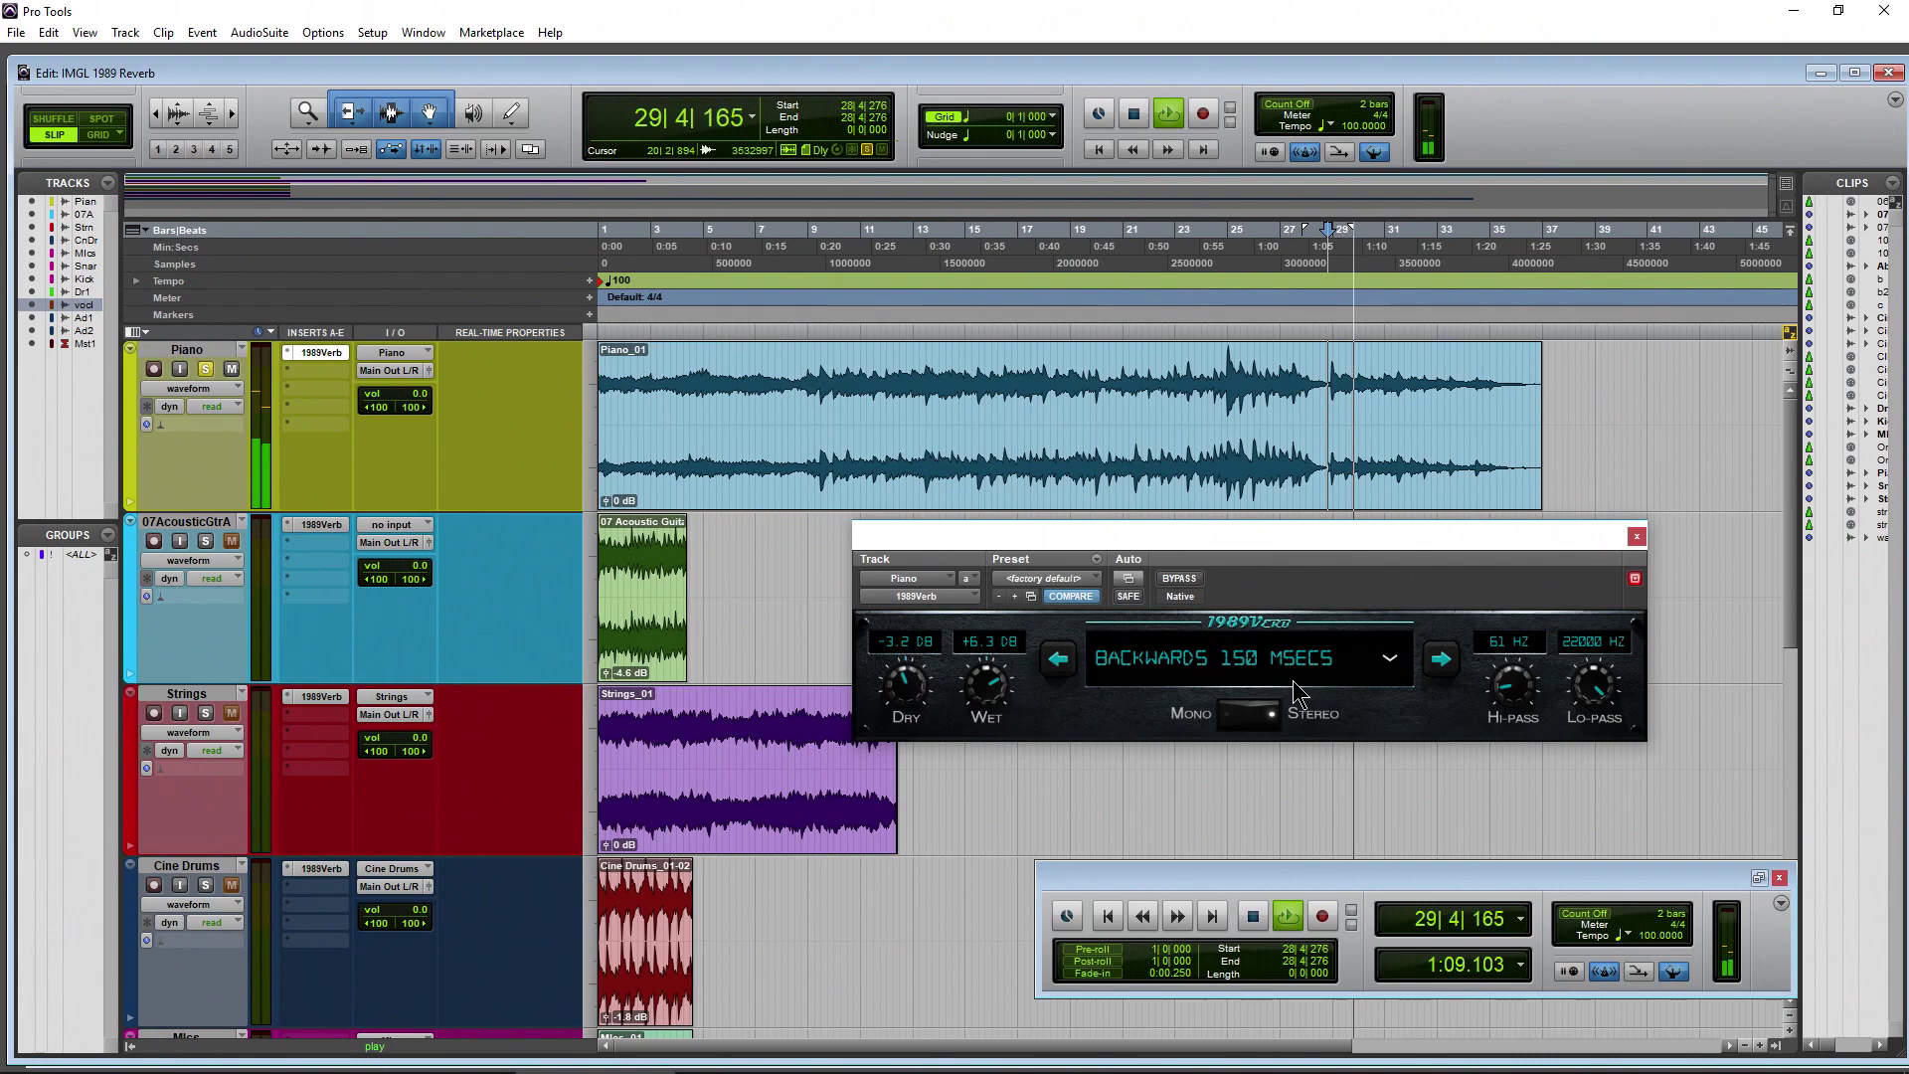
Step: Audition the Backwards 200 Msecs program on the piano, look through the program list, and load Backwards Vigor 8 Secs
{"action": "left_click", "coordinate": [1444, 664]}
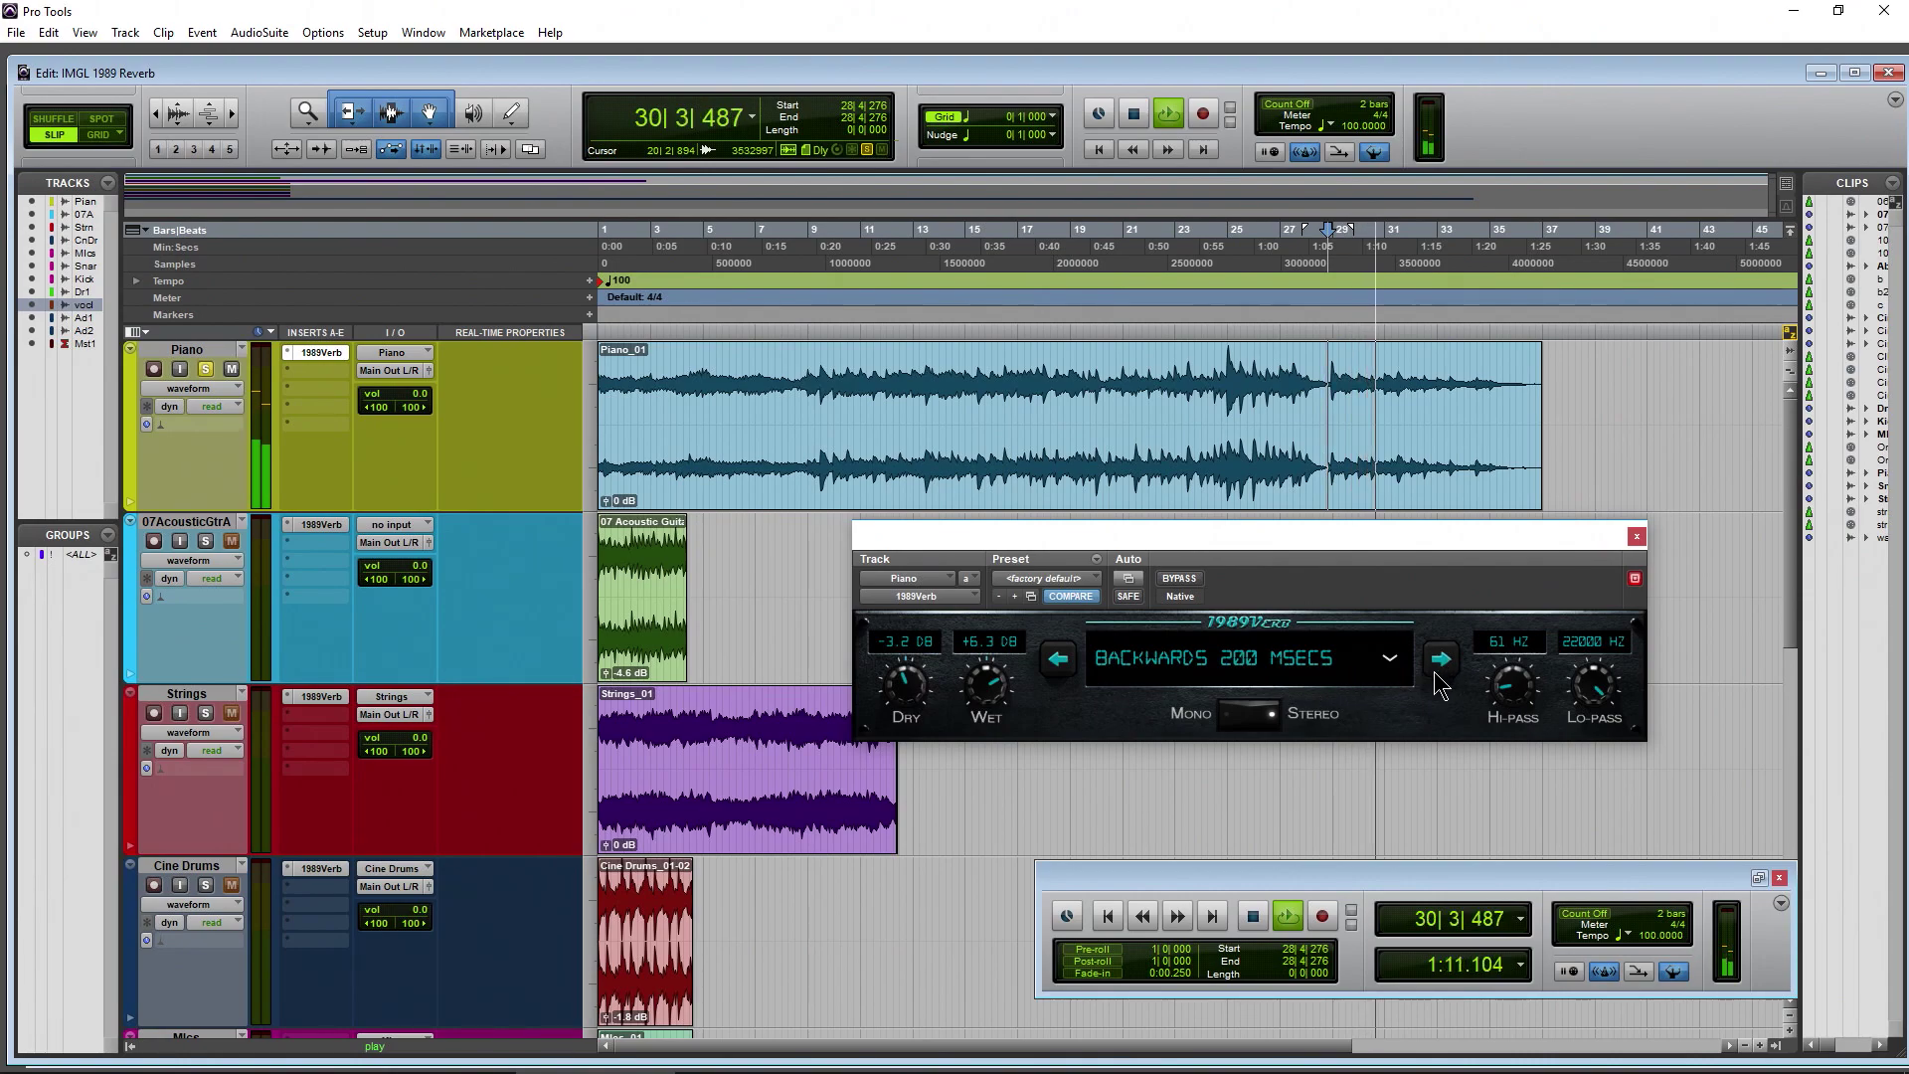
{"action": "left_click", "coordinate": [1391, 664]}
{"action": "scroll", "coordinate": [1212, 712], "scroll_direction": "down", "scroll_amount": 5}
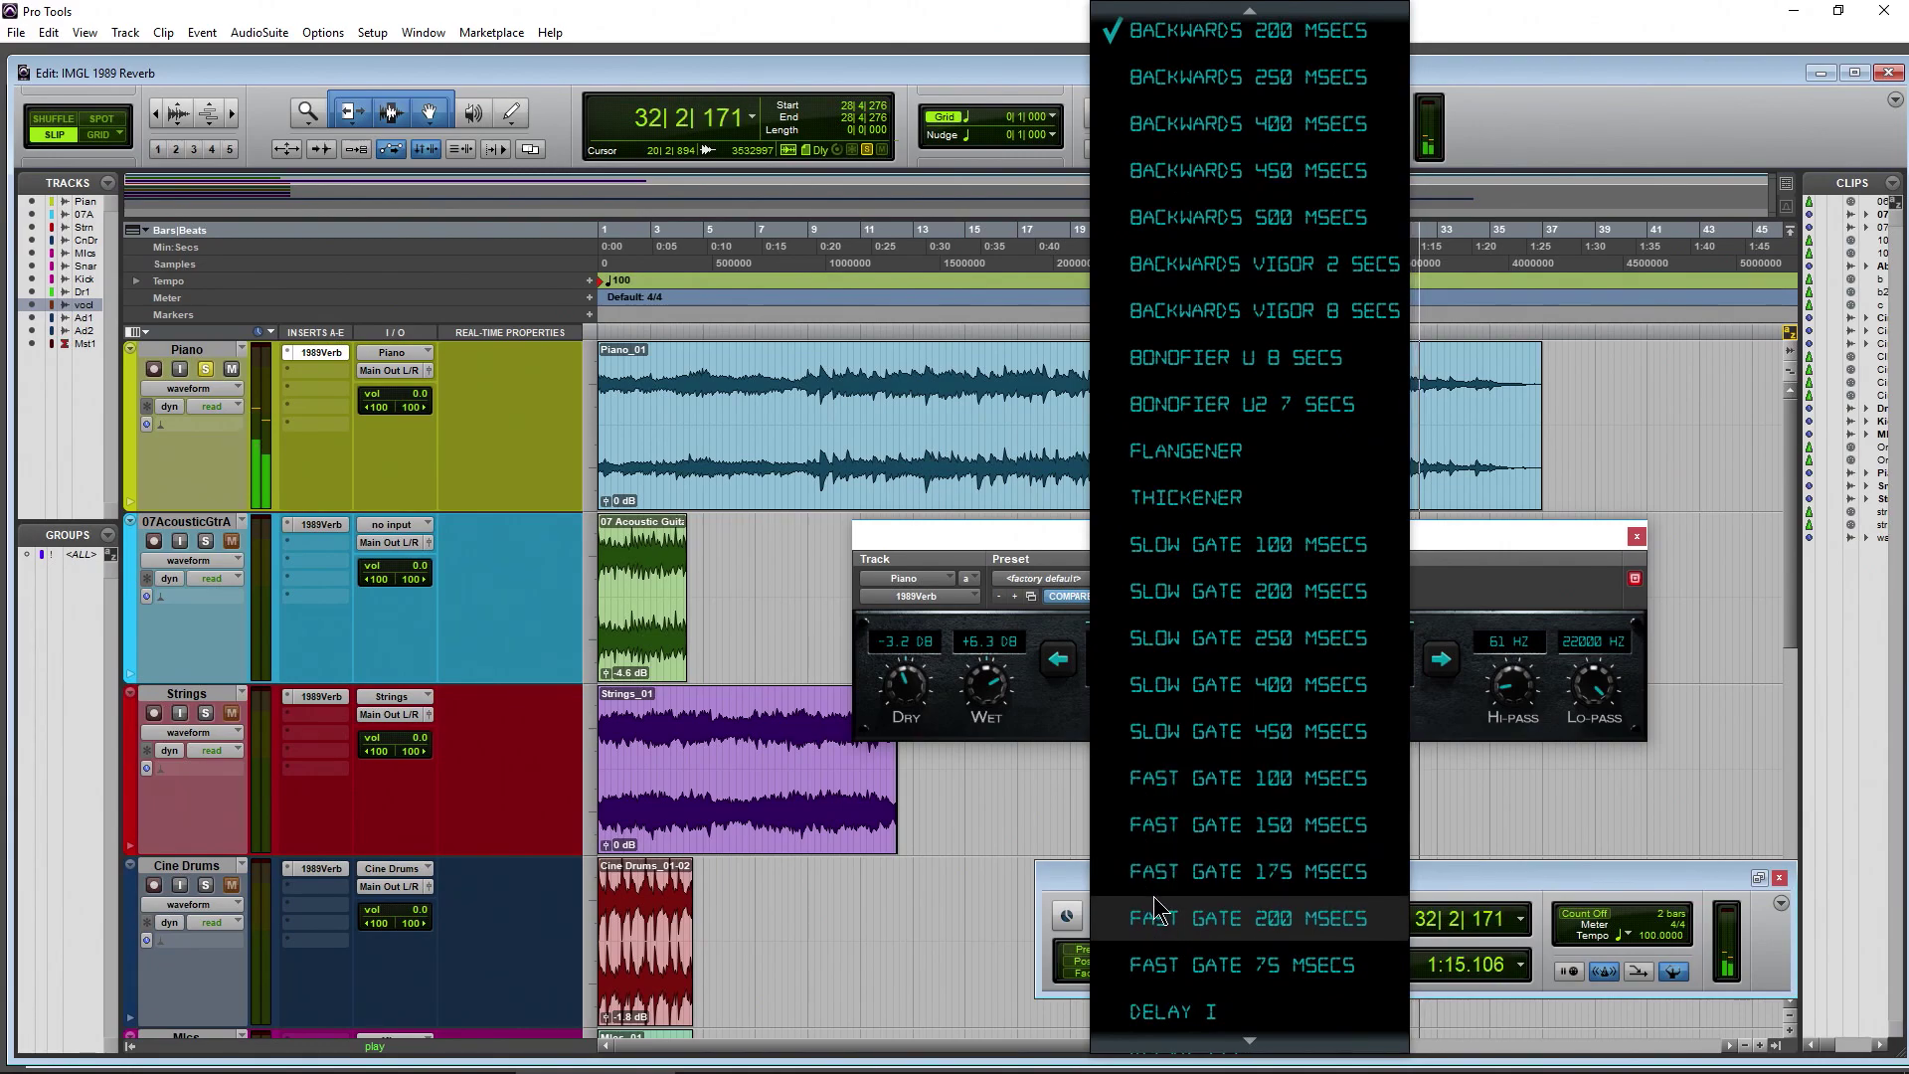
{"action": "key", "text": "Escape"}
{"action": "left_click", "coordinate": [1362, 686]}
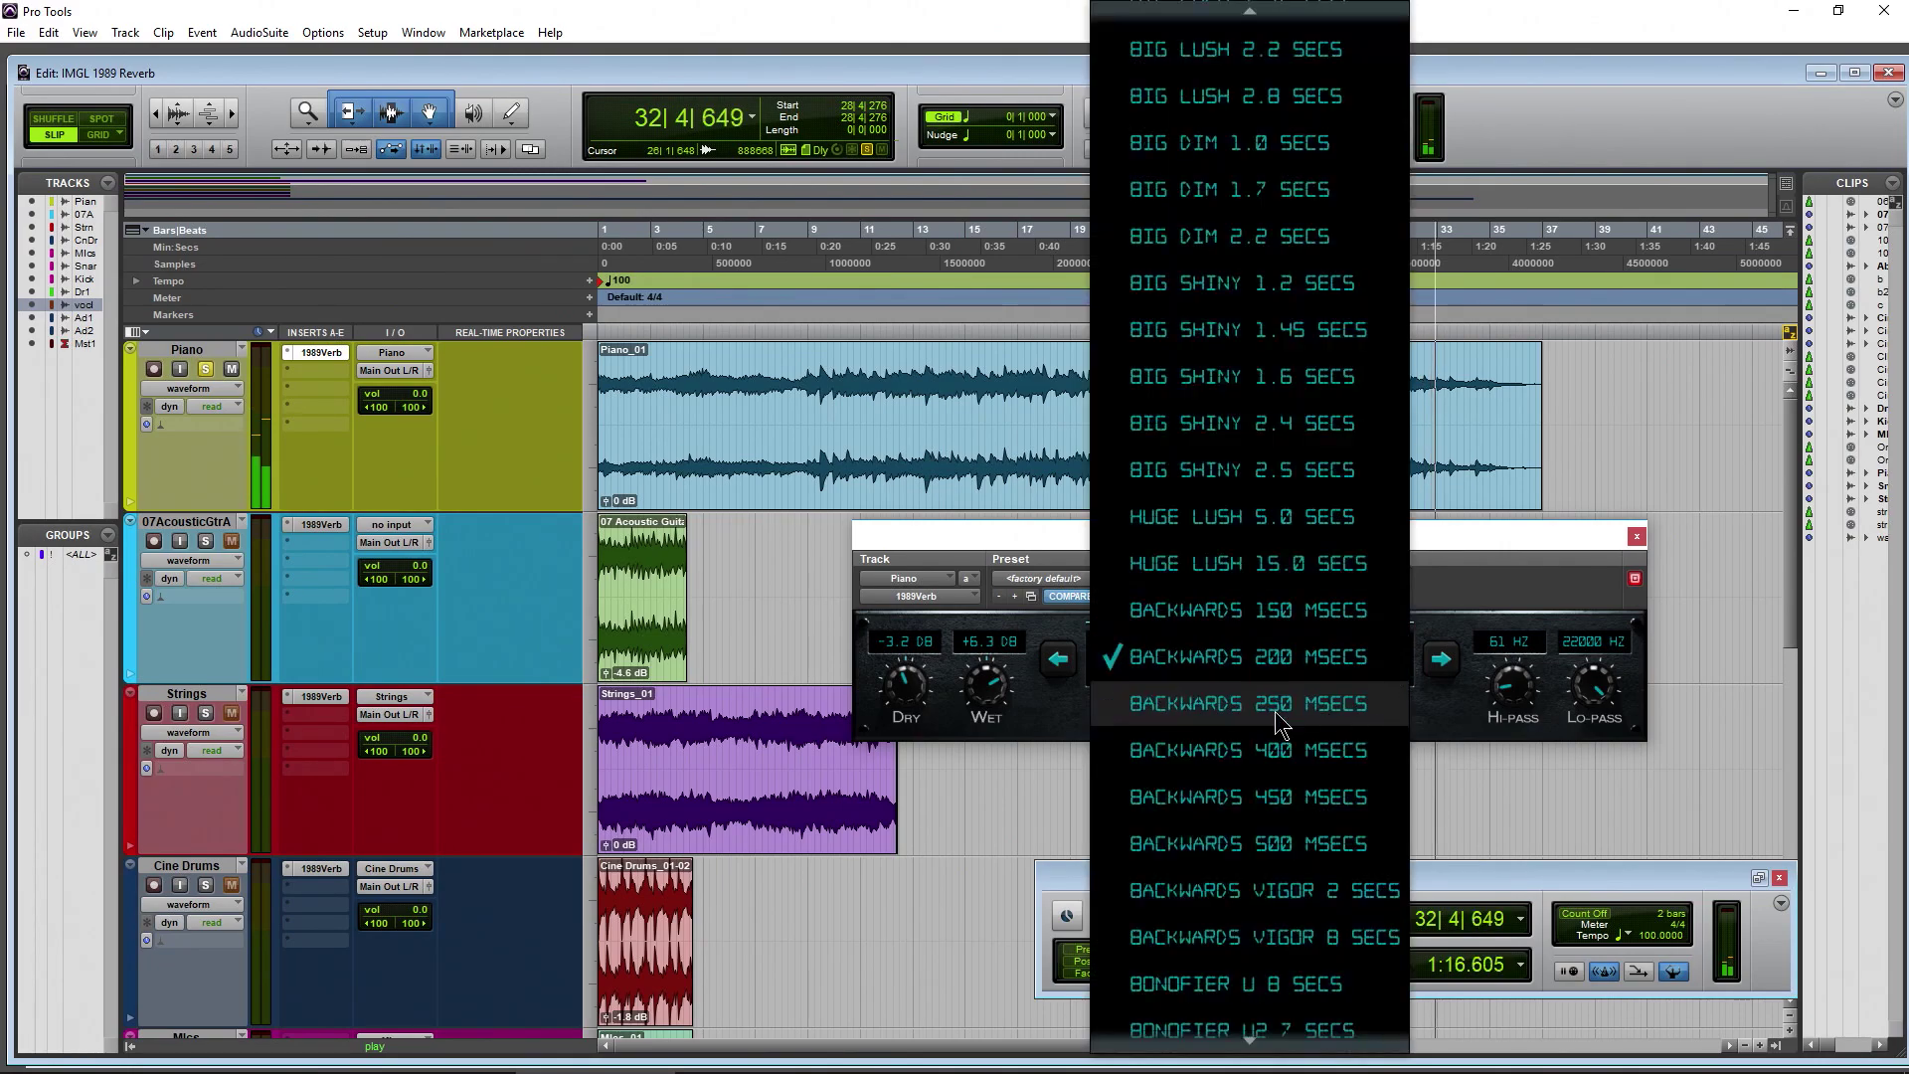
{"action": "left_click", "coordinate": [1150, 943]}
Step: Load the Fast Gate 200 Msecs program, play the piano from bar 15 with Wet at +4.6 dB, and stop playback
{"action": "left_click", "coordinate": [1211, 656]}
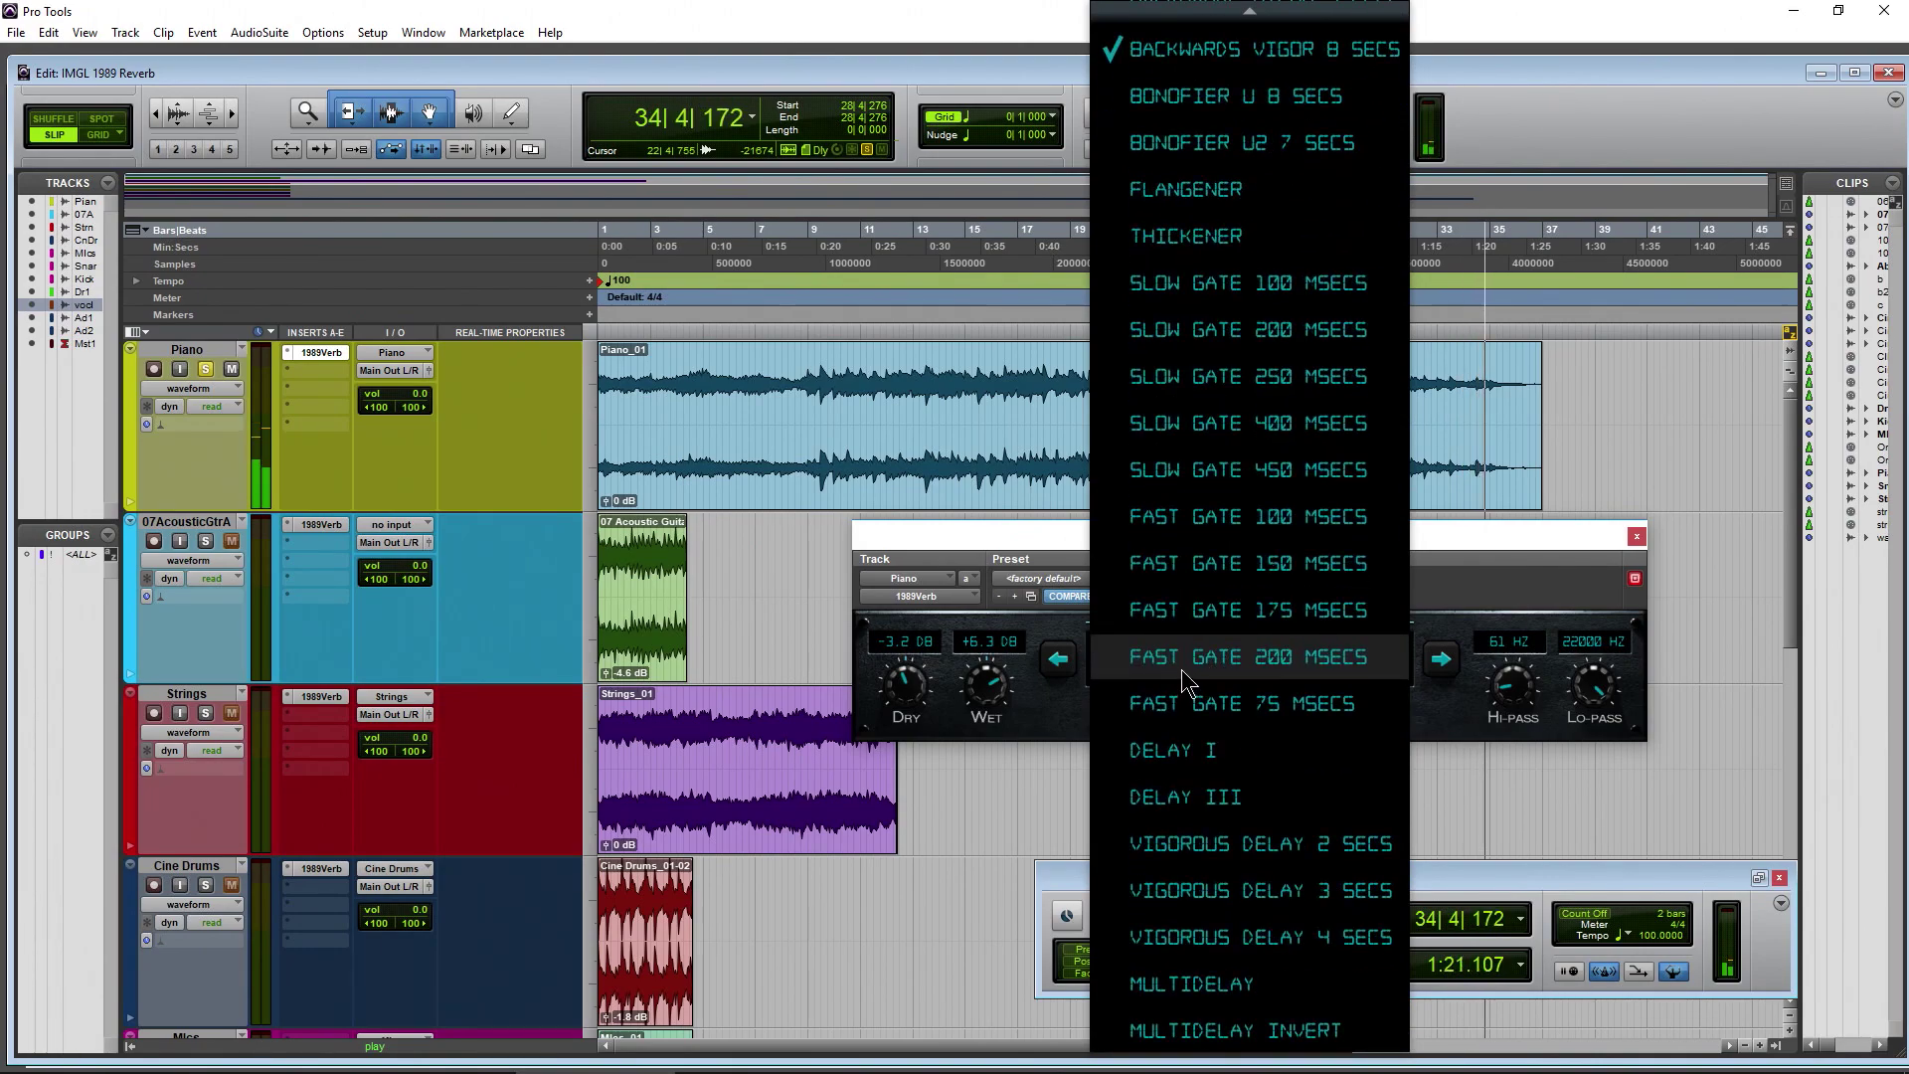
{"action": "left_click", "coordinate": [1187, 658]}
{"action": "key", "text": "space"}
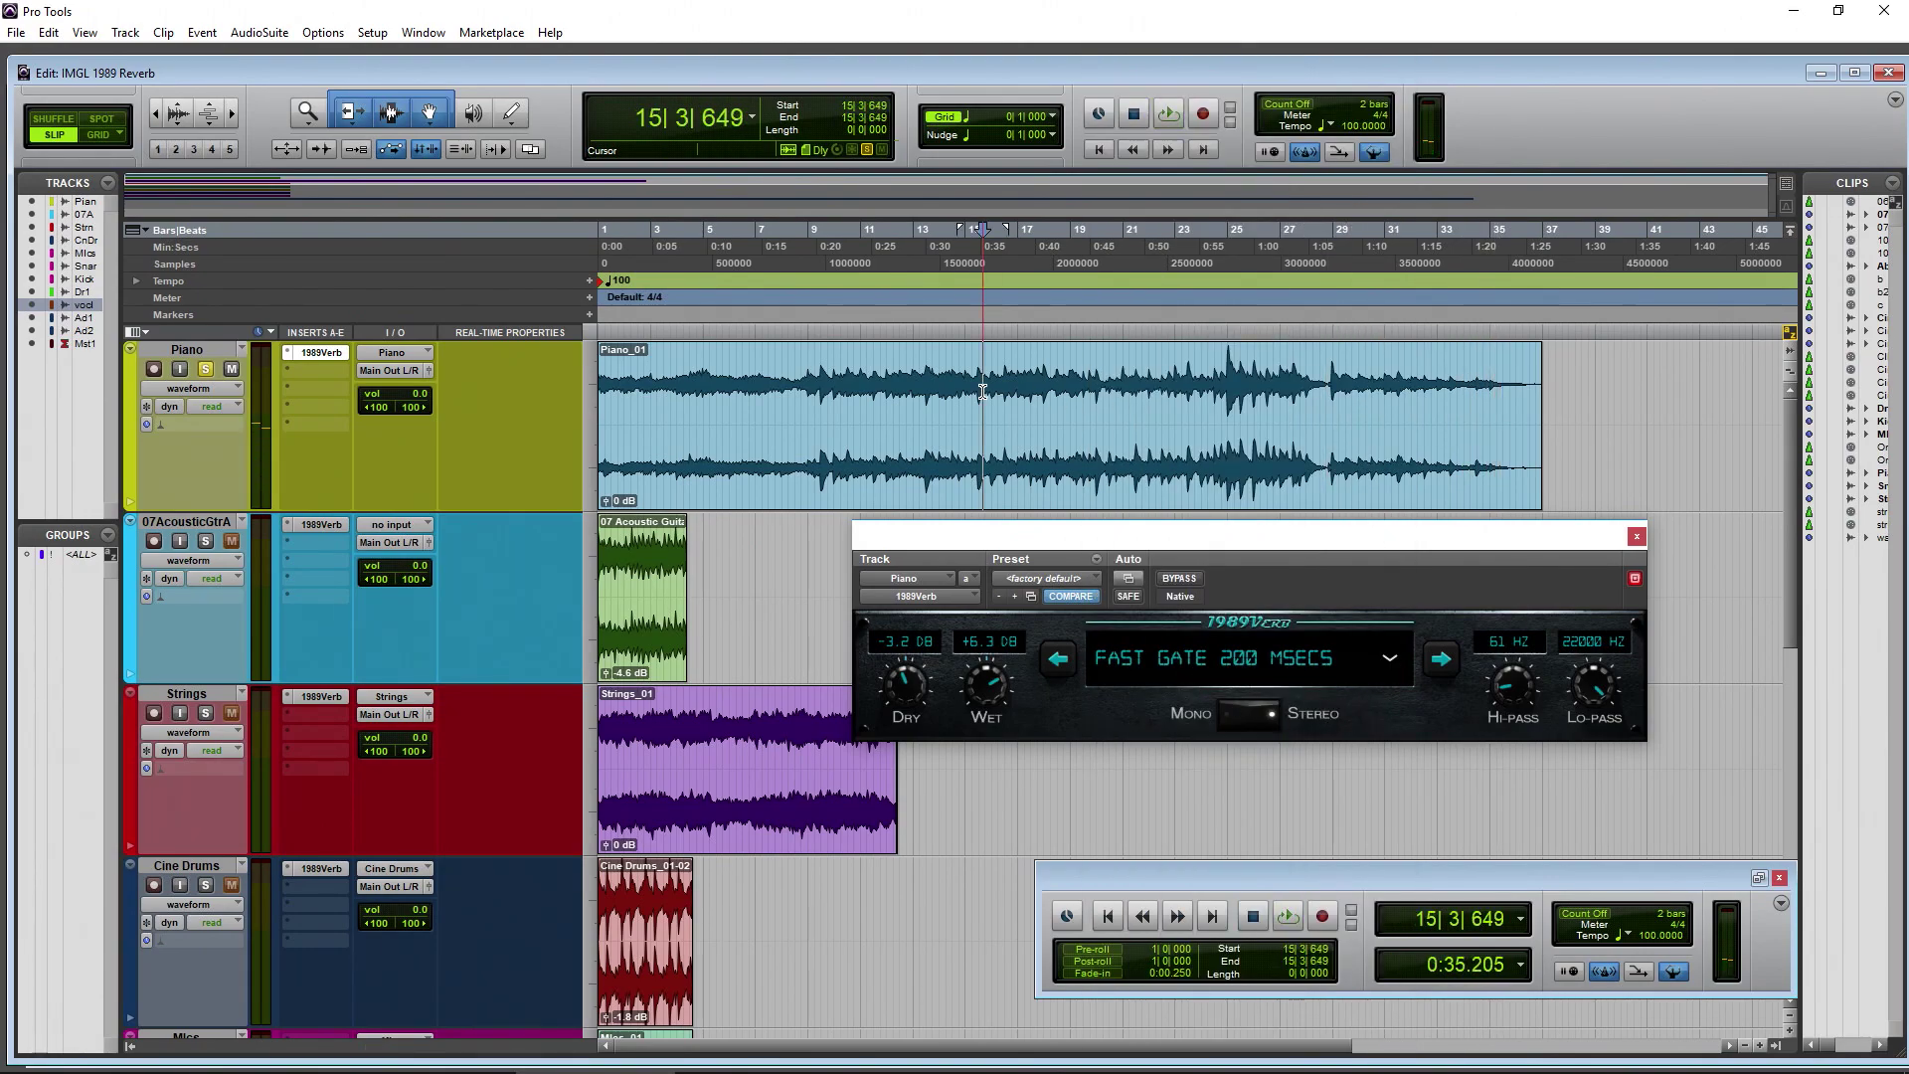
{"action": "key", "text": "space"}
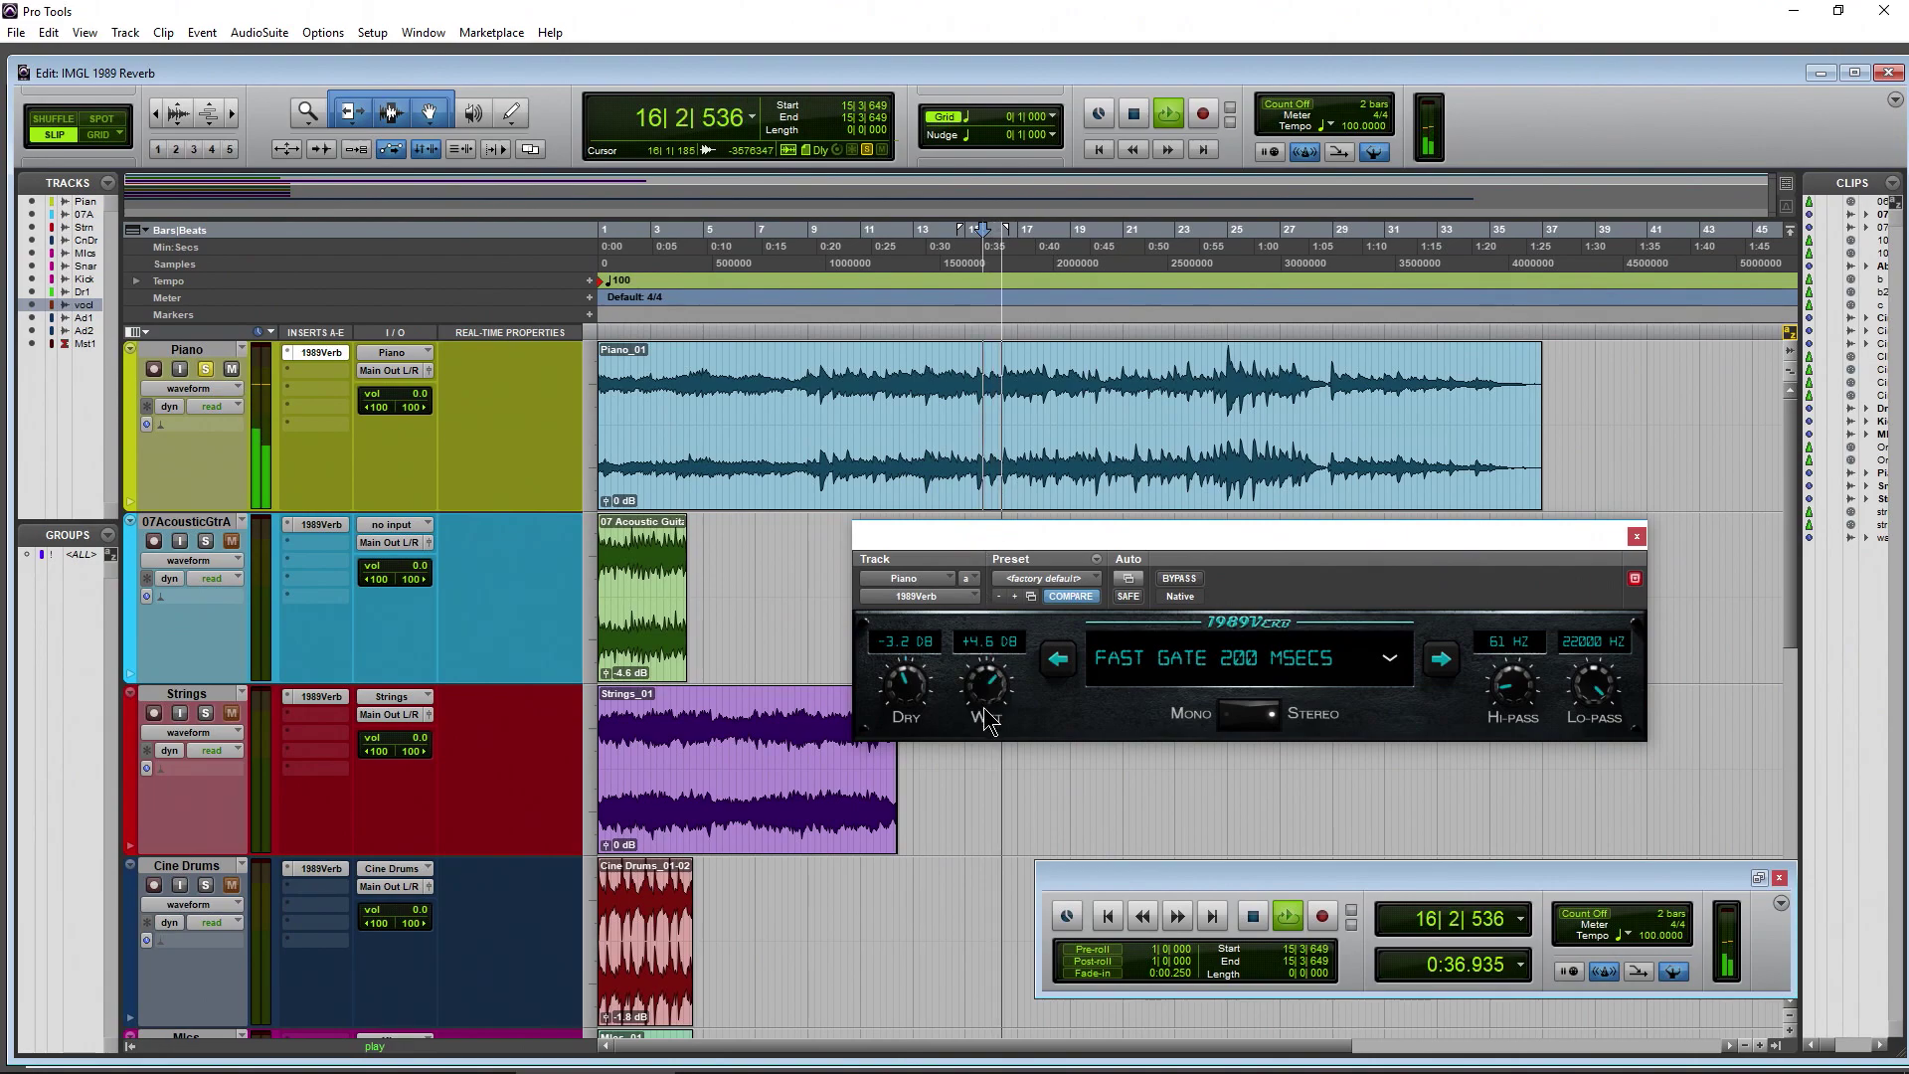
{"action": "key", "text": "space"}
Step: Load Delay III, switch to Delay I, and play the piano with Dry at -0.7 dB, Wet at +2.3 dB and Hi-pass at 20 Hz
{"action": "left_click", "coordinate": [1273, 659]}
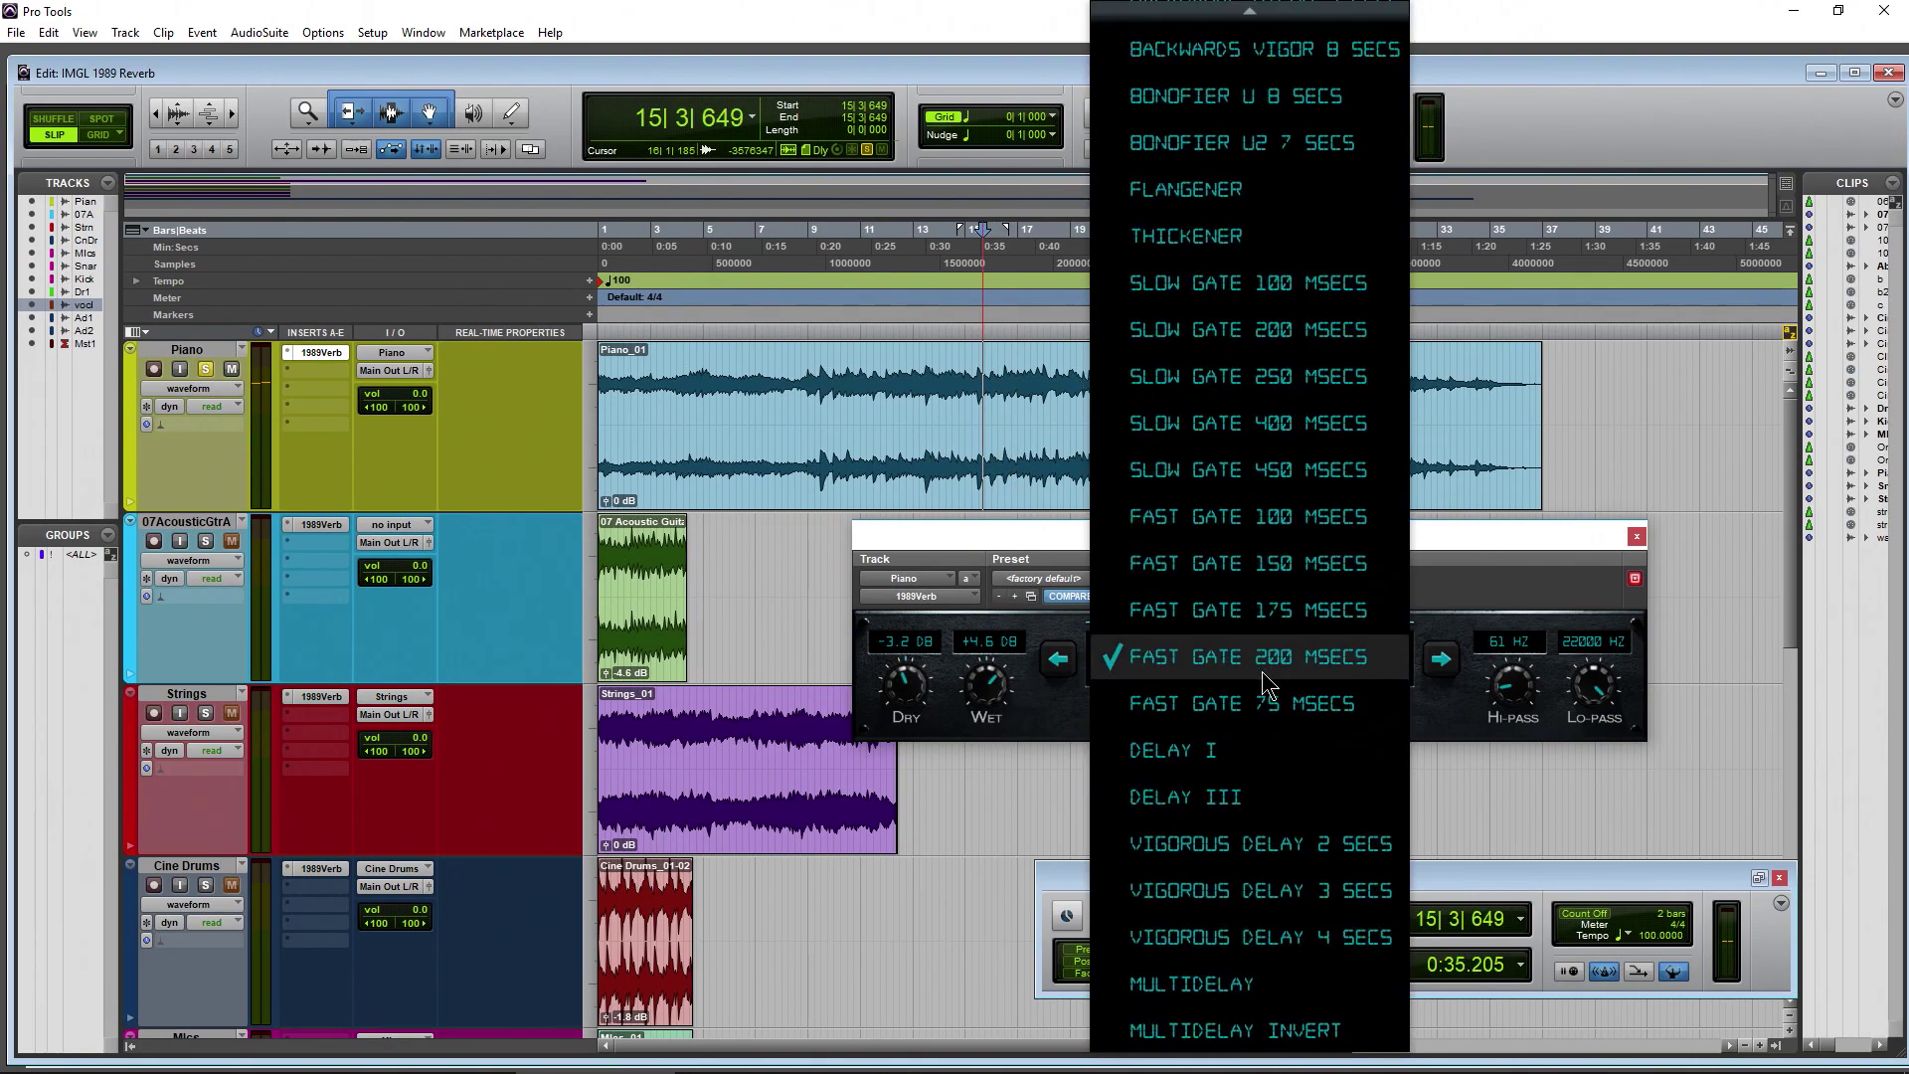
{"action": "left_click", "coordinate": [1148, 797]}
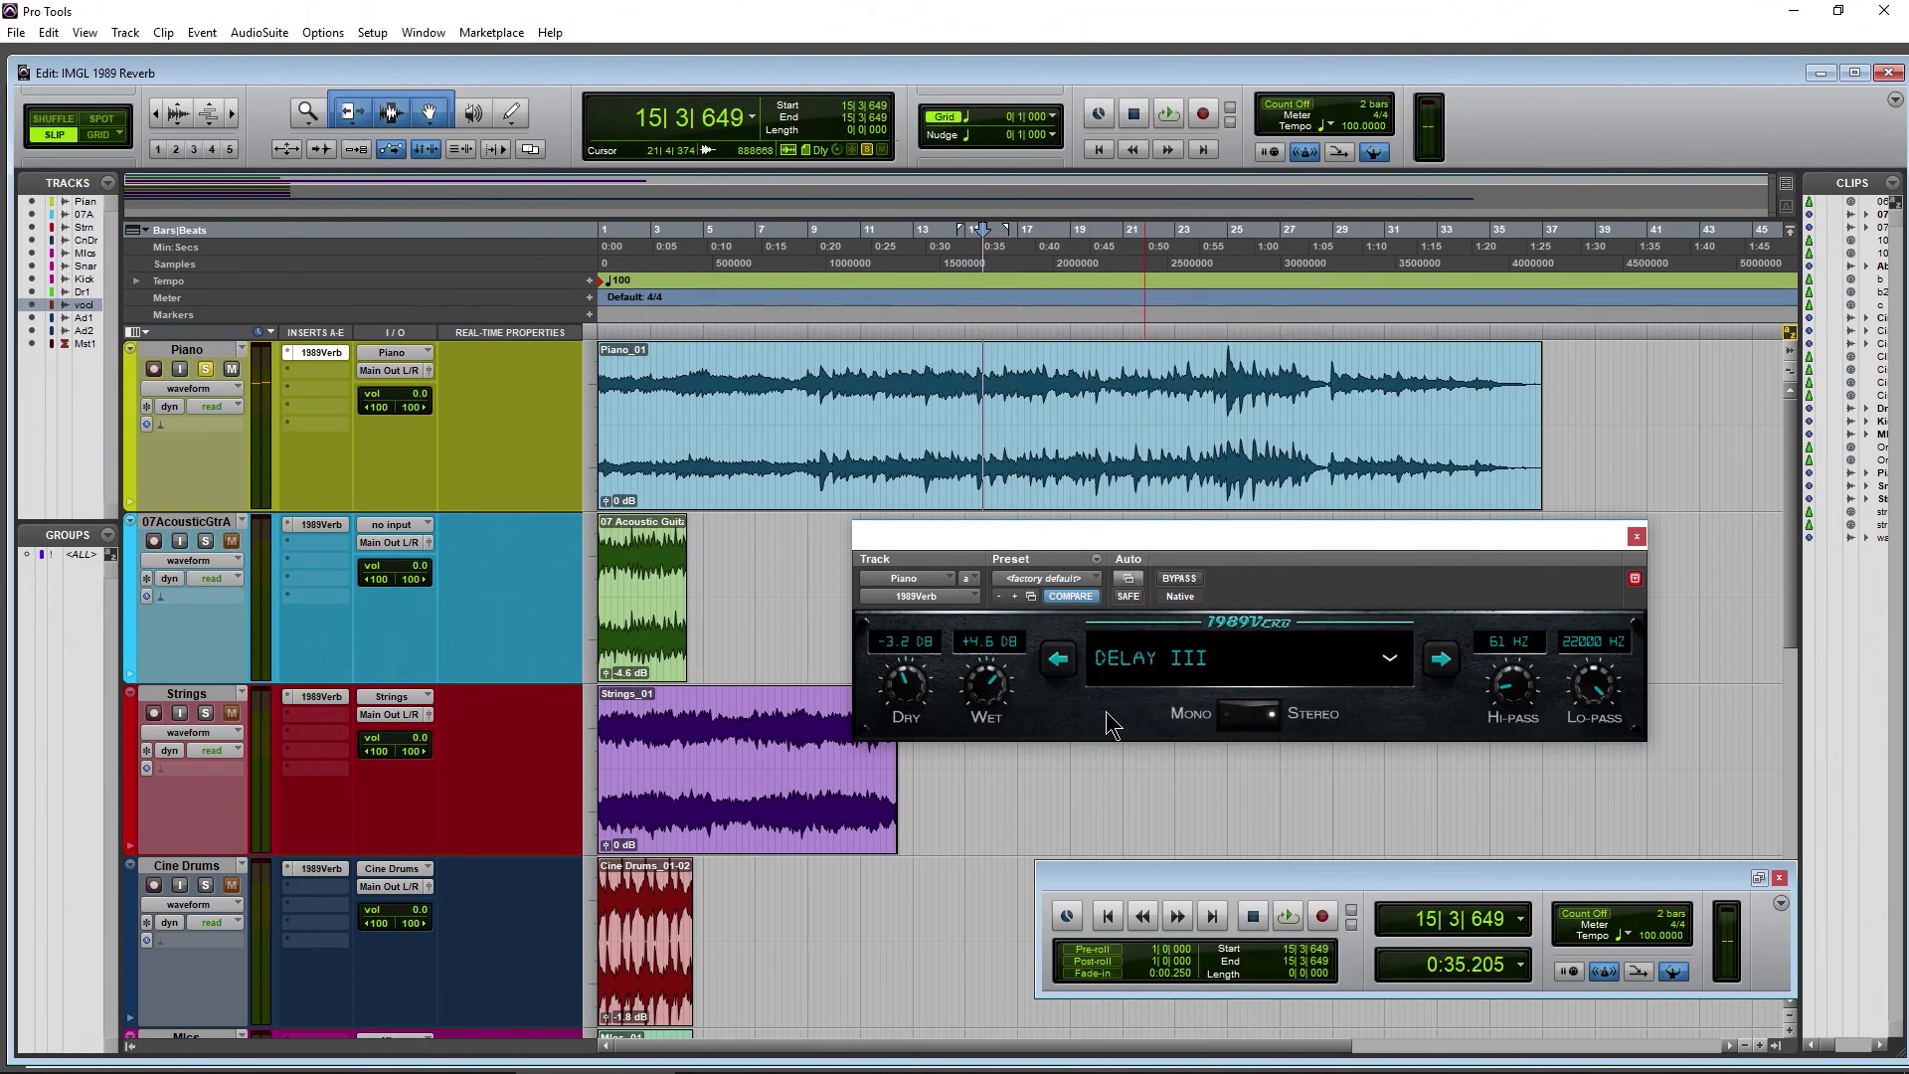
{"action": "key", "text": "space"}
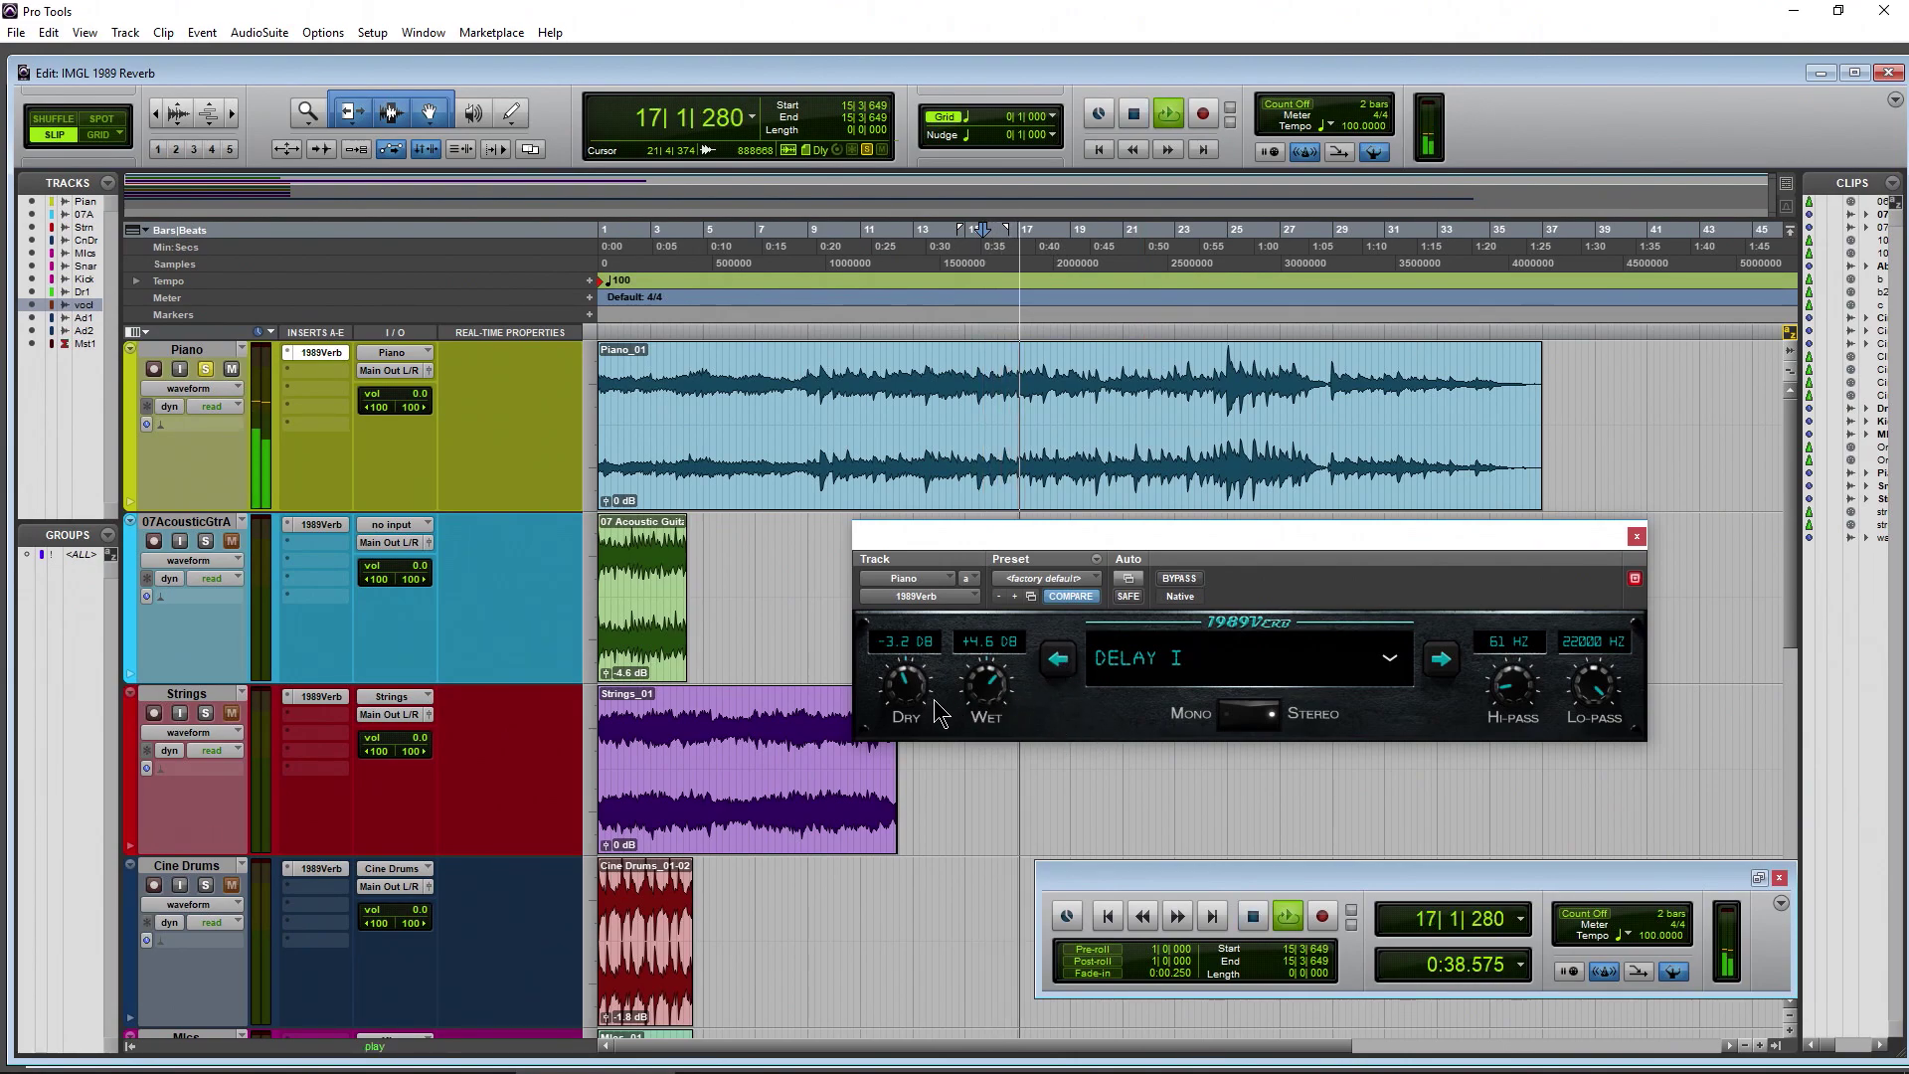
{"action": "left_click_drag", "start_coordinate": [987, 686], "coordinate": [988, 708]}
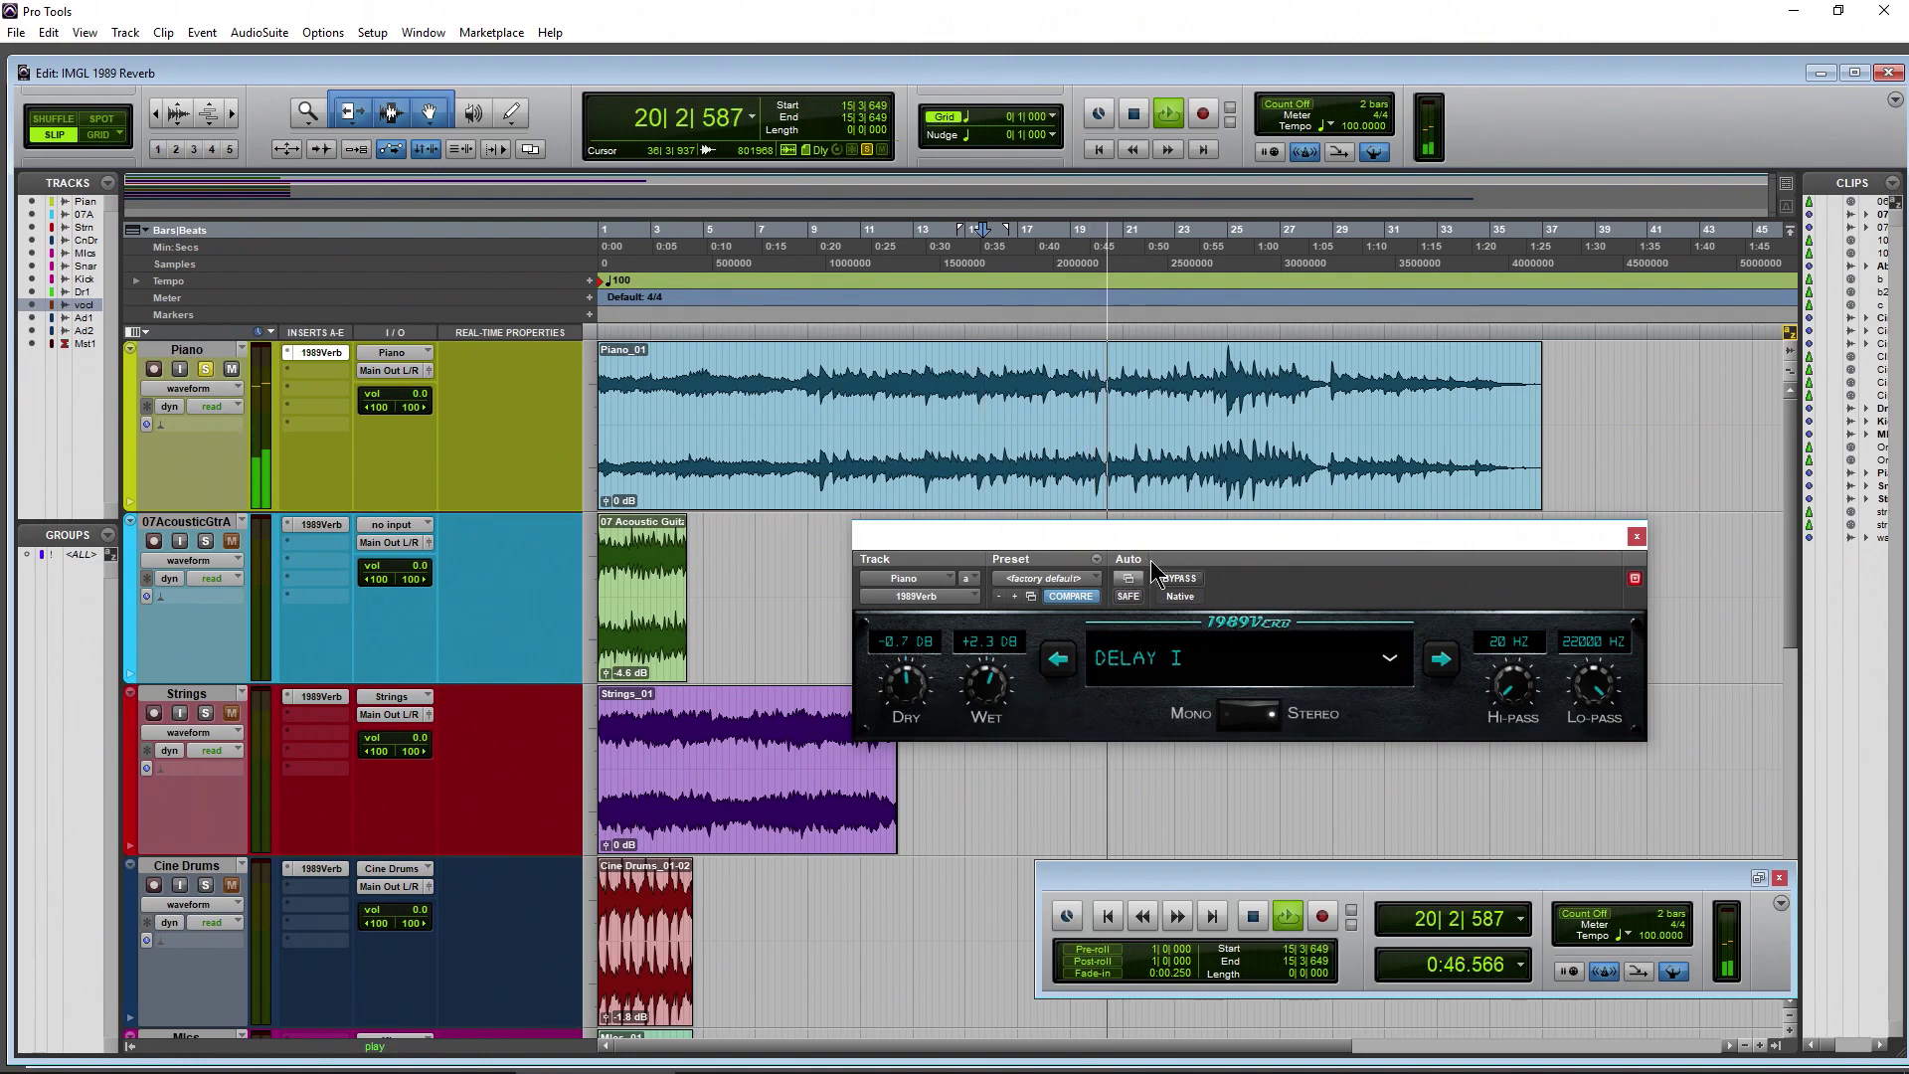
{"action": "key", "text": "space"}
Step: Load the Big Lush 2.8 Secs program on the piano and play from bar 15
{"action": "left_click", "coordinate": [1374, 666]}
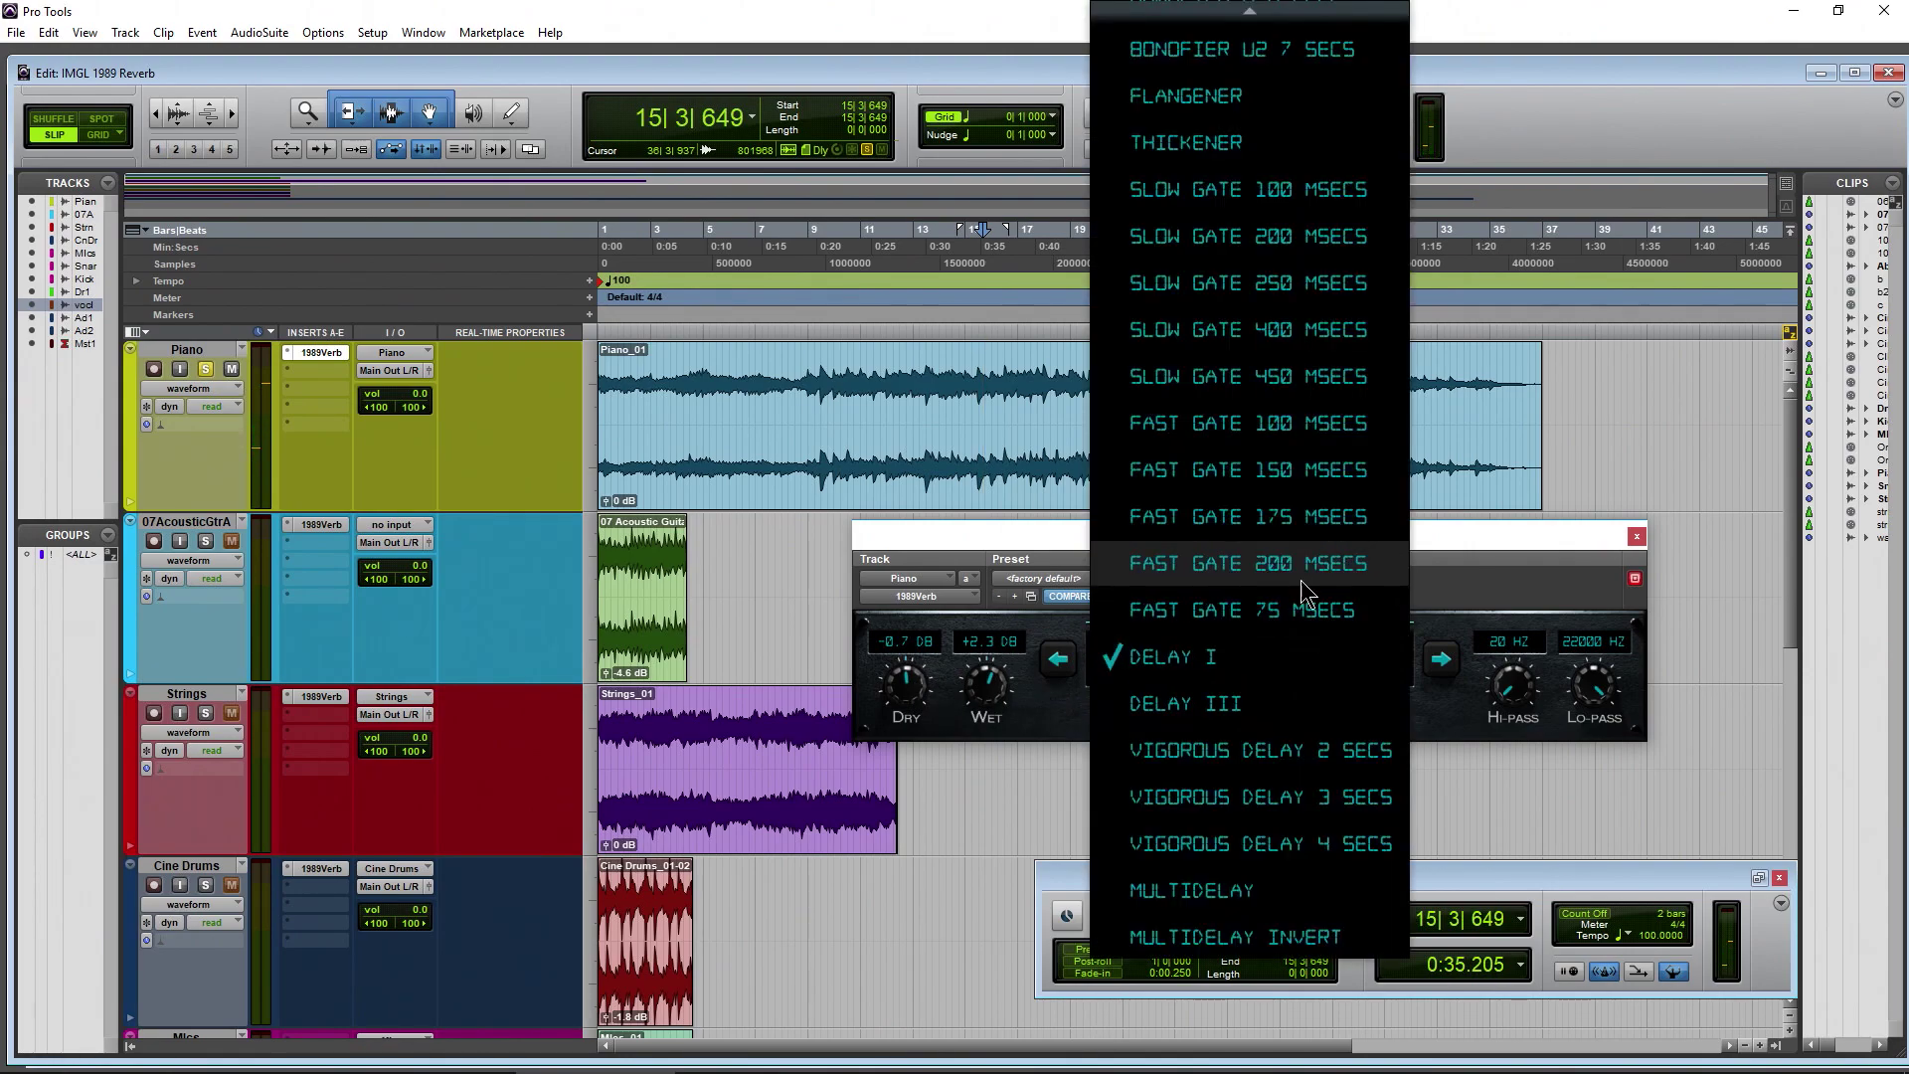
{"action": "scroll", "coordinate": [1276, 644], "scroll_direction": "up", "scroll_amount": 8}
{"action": "scroll", "coordinate": [1276, 645], "scroll_direction": "down", "scroll_amount": 3}
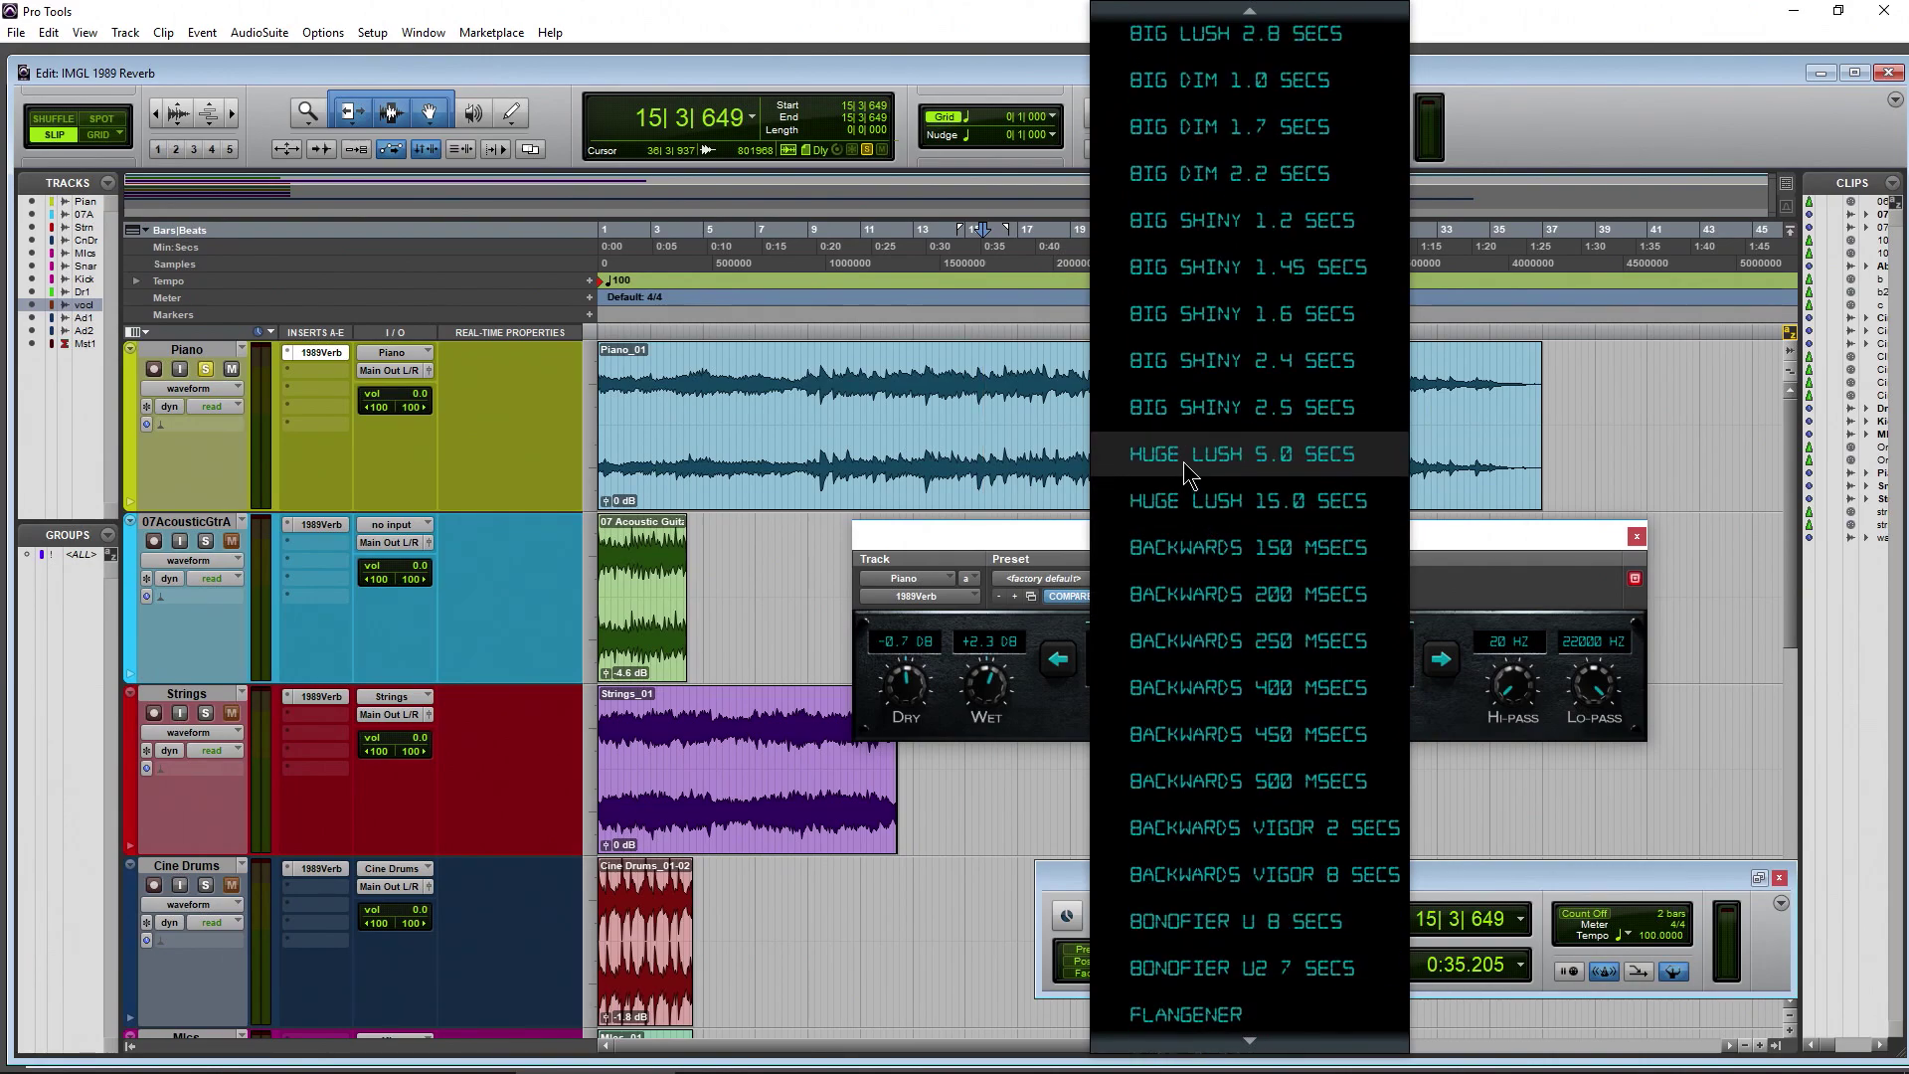
{"action": "scroll", "coordinate": [1215, 557], "scroll_direction": "up", "scroll_amount": 8}
{"action": "scroll", "coordinate": [1214, 557], "scroll_direction": "down", "scroll_amount": 1}
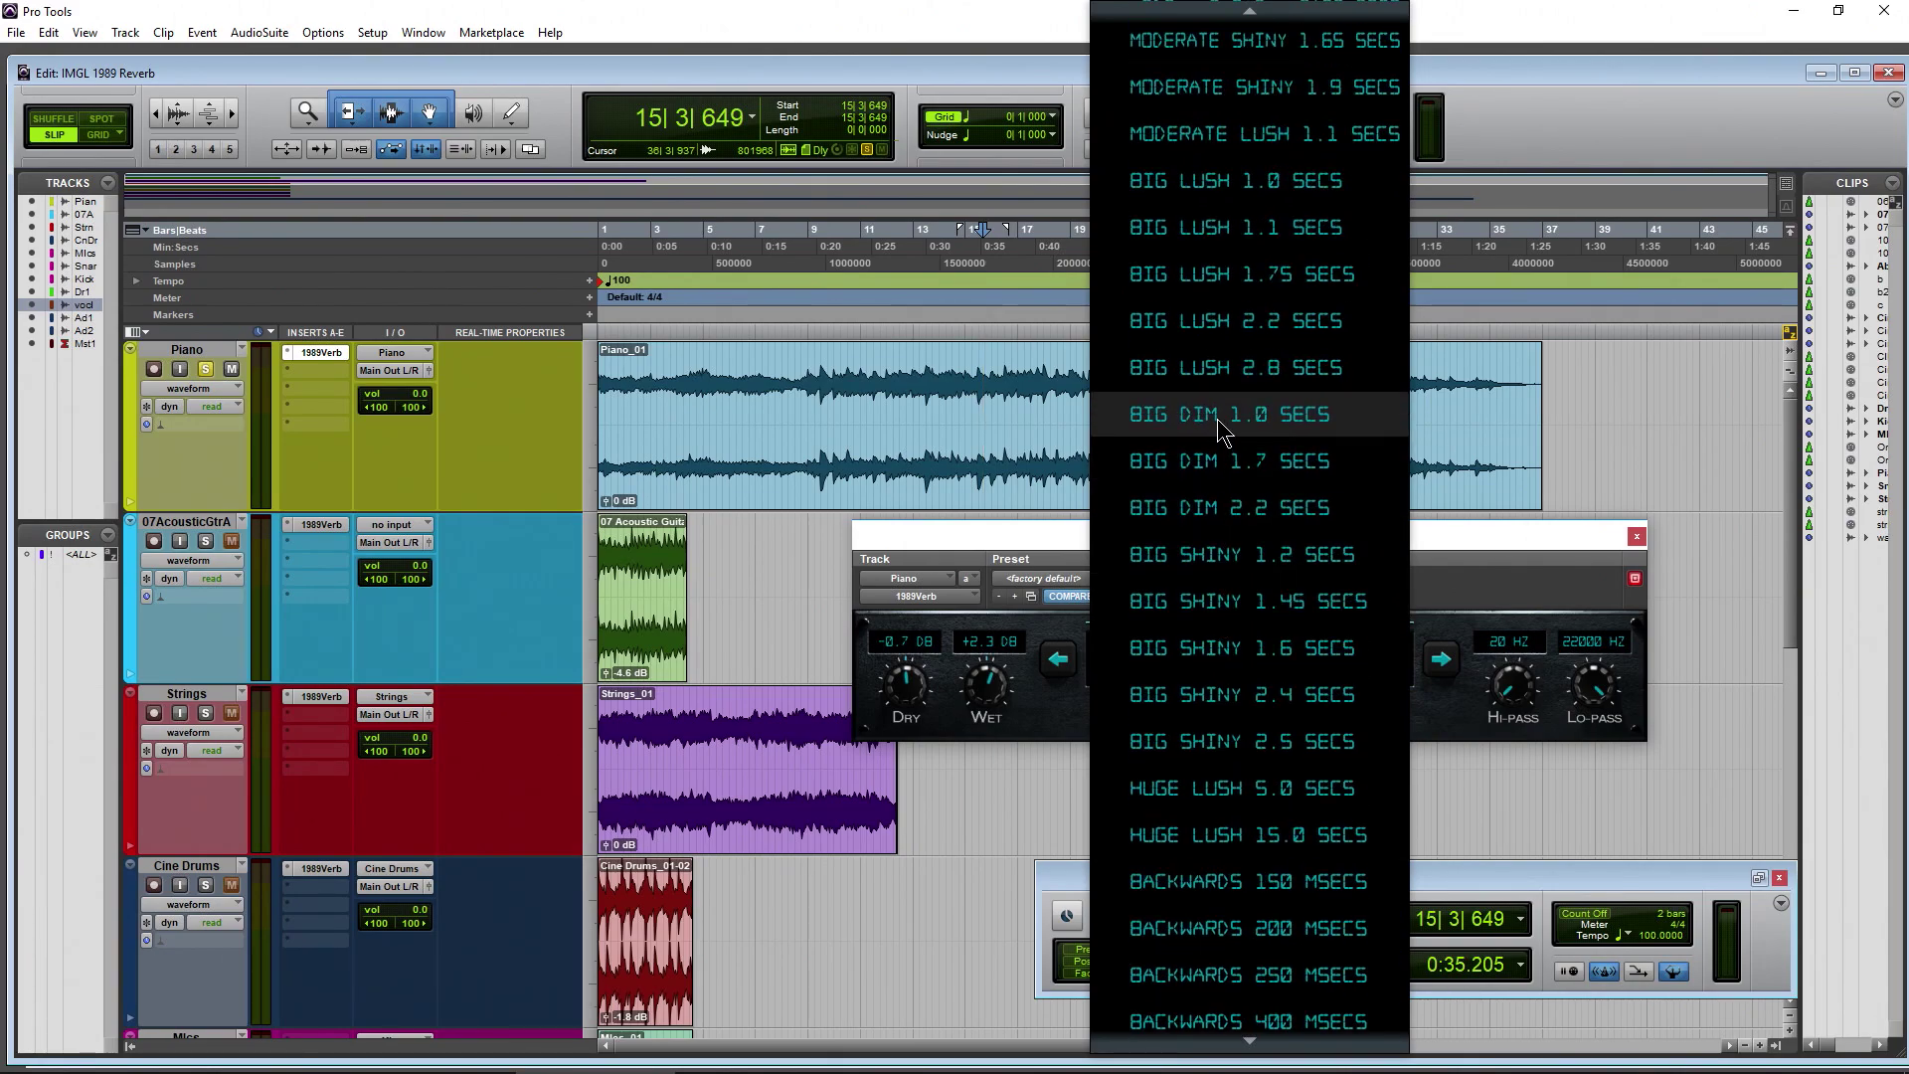
{"action": "left_click", "coordinate": [1211, 377]}
{"action": "key", "text": "space"}
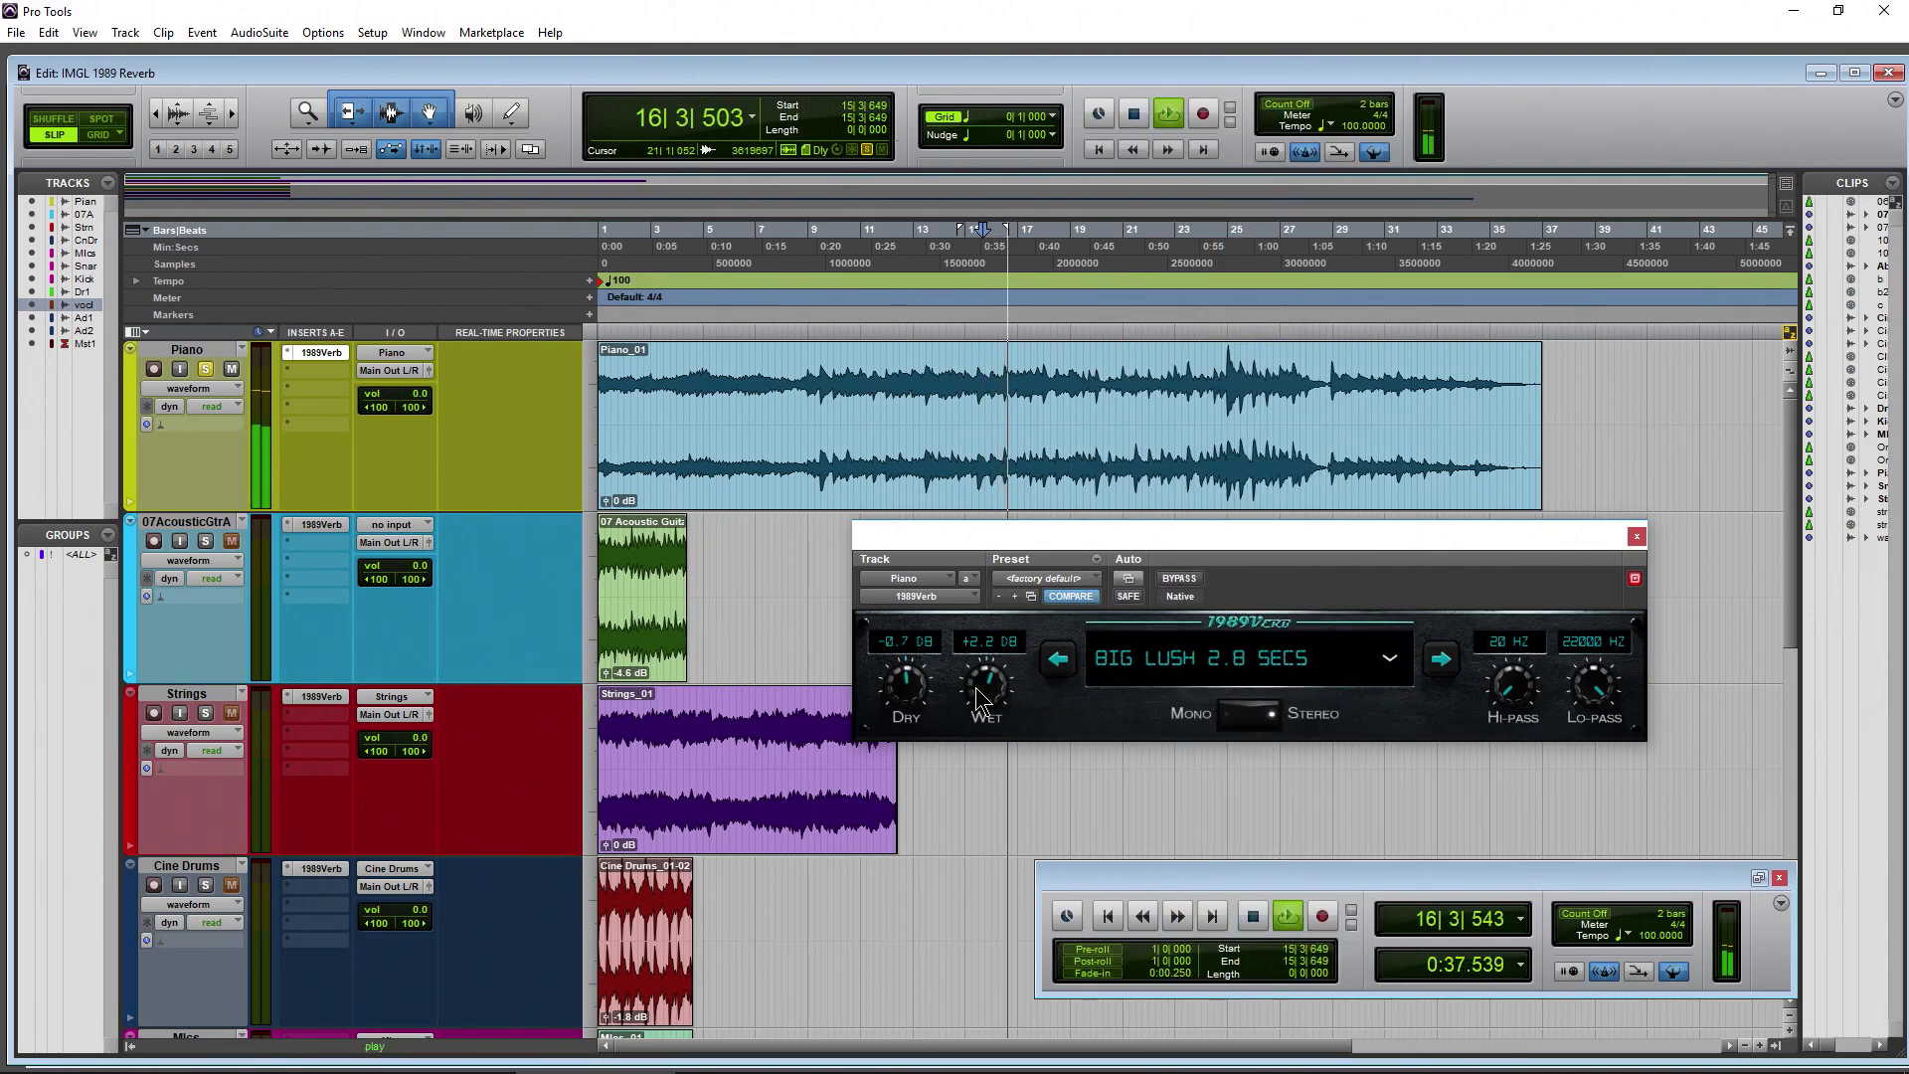
Step: Set the piano reverb's Wet to +2.8 dB and Hi-pass to 229 Hz, then stop playback and close its 1989Verb
{"action": "mouse_move", "coordinate": [1519, 696]}
{"action": "left_mouse_down"}
{"action": "mouse_move", "coordinate": [1521, 644]}
{"action": "mouse_move", "coordinate": [1511, 705]}
{"action": "left_mouse_up"}
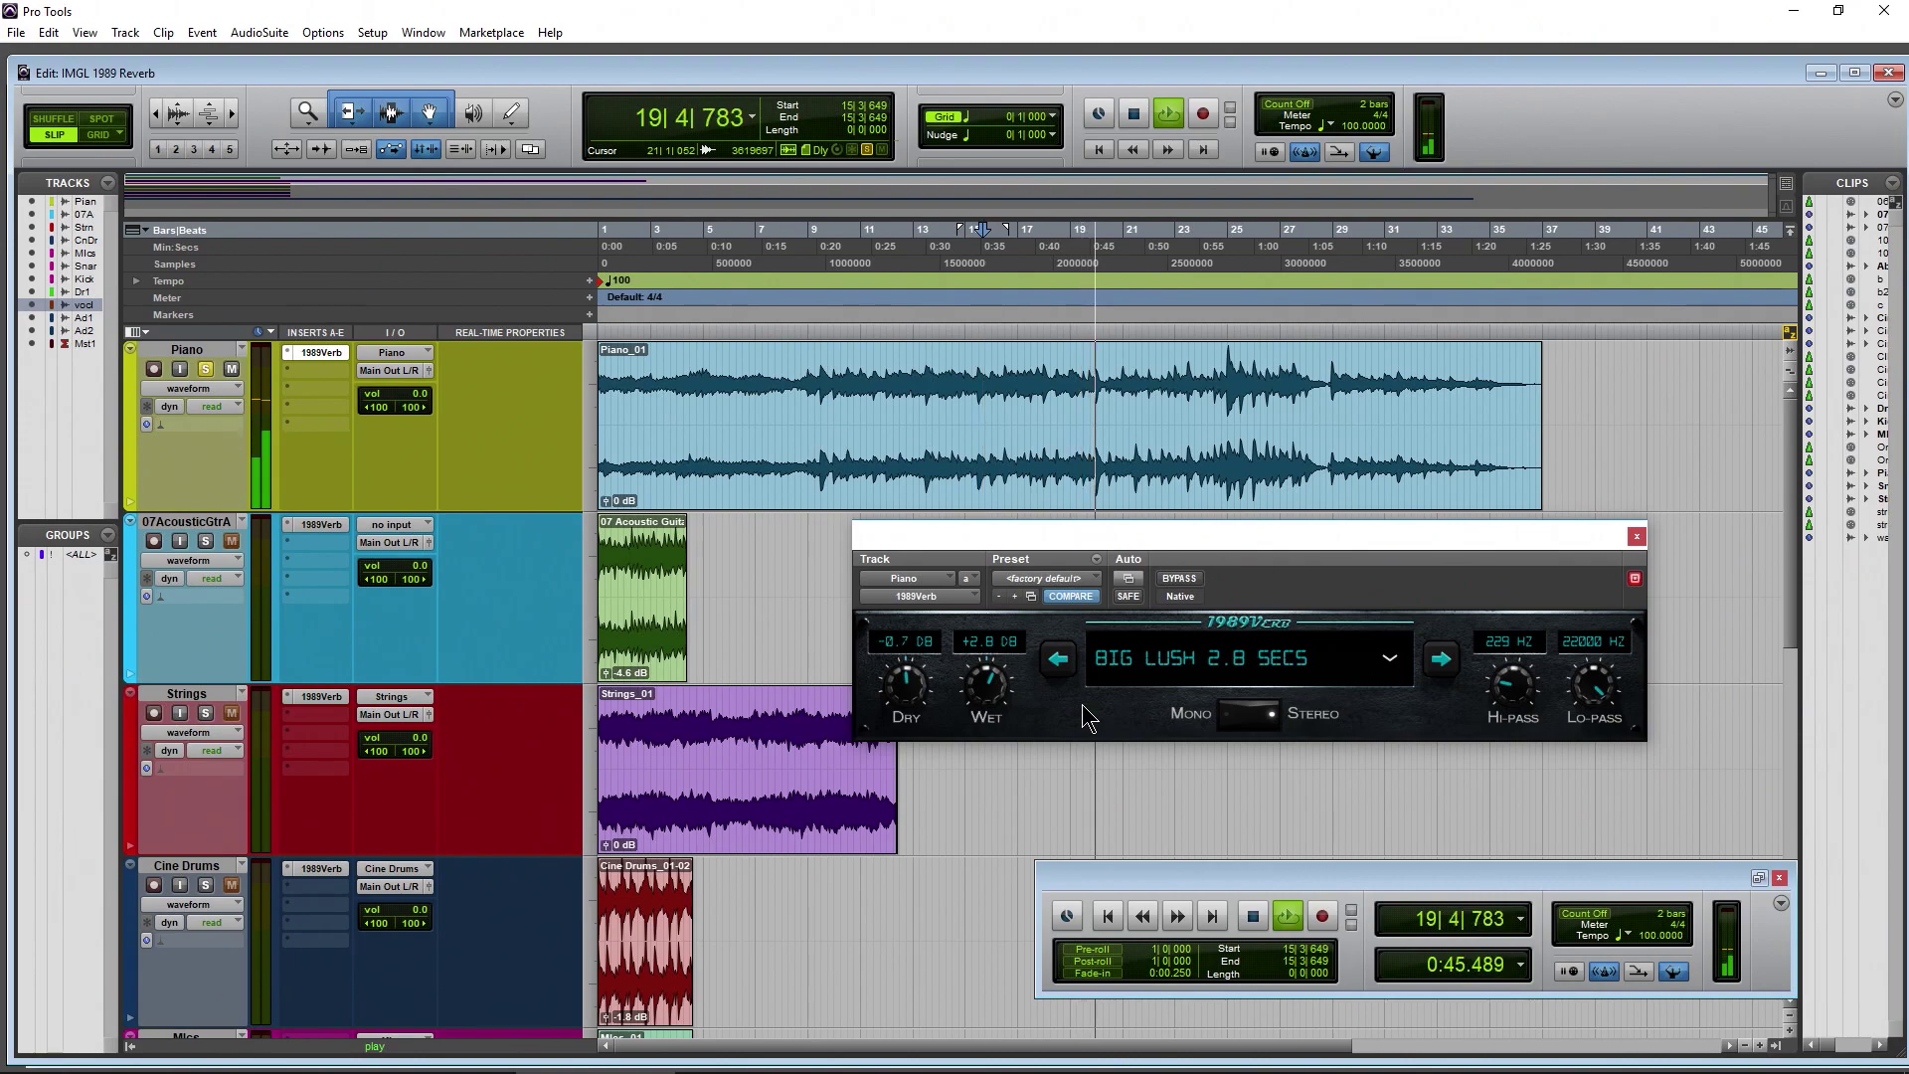
{"action": "key", "text": "space"}
{"action": "left_click", "coordinate": [1637, 538]}
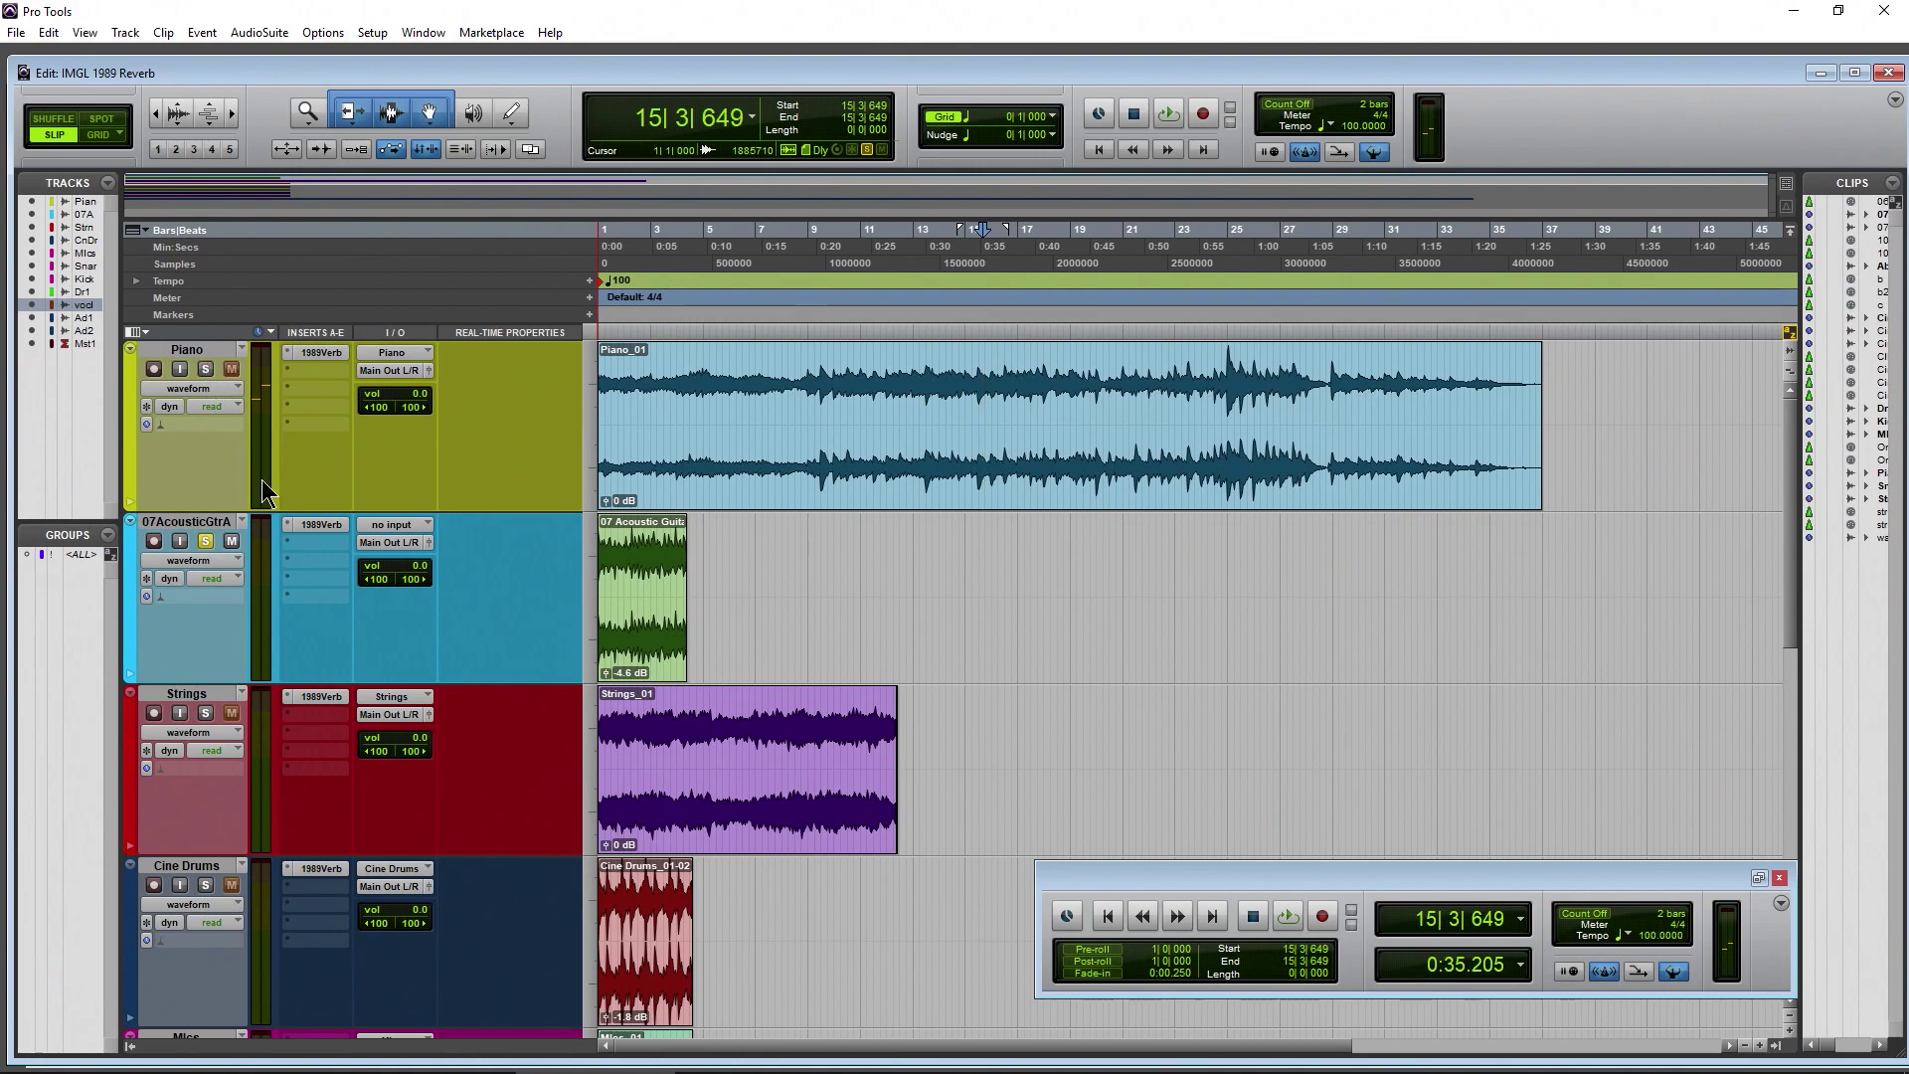
Step: Solo the acoustic guitar track instead of the piano, open its 1989Verb, and play its clip with the plugin bypassed and then active
{"action": "left_click", "coordinate": [306, 523]}
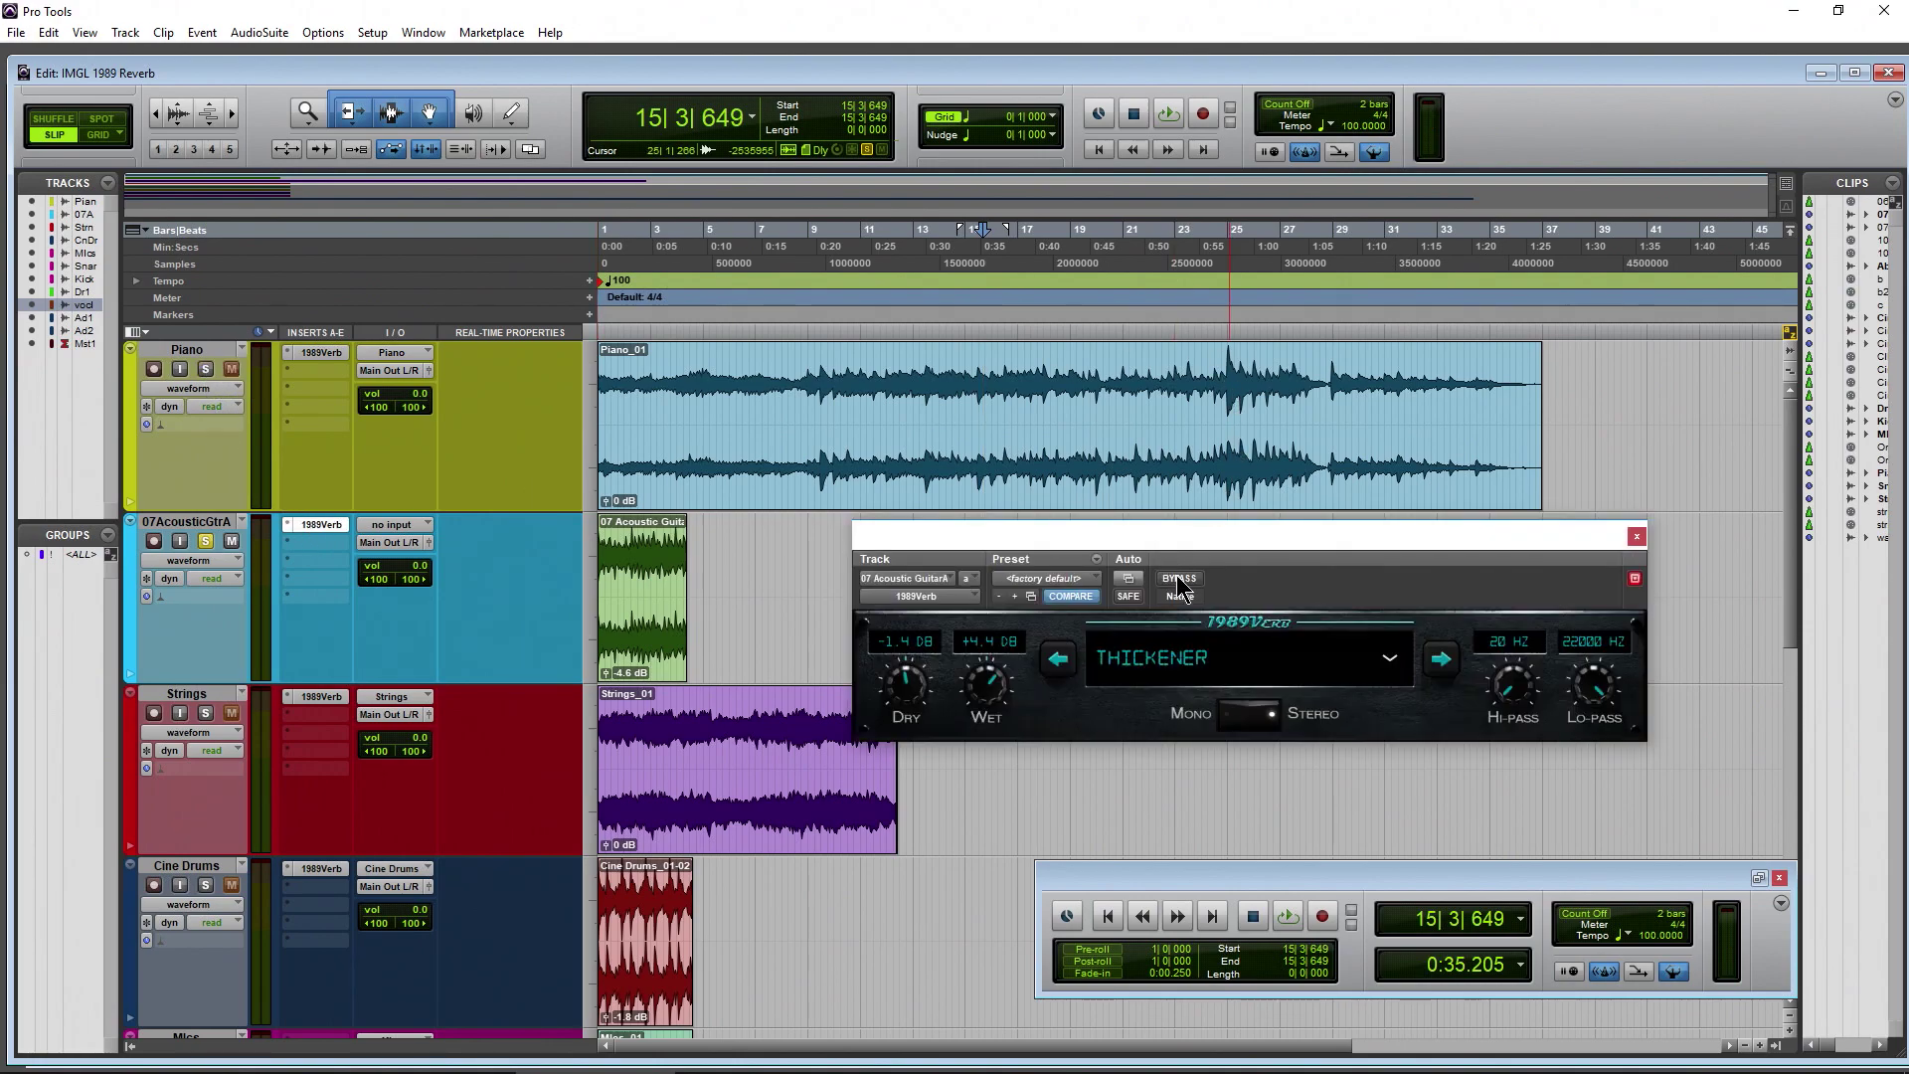
{"action": "key", "text": "space"}
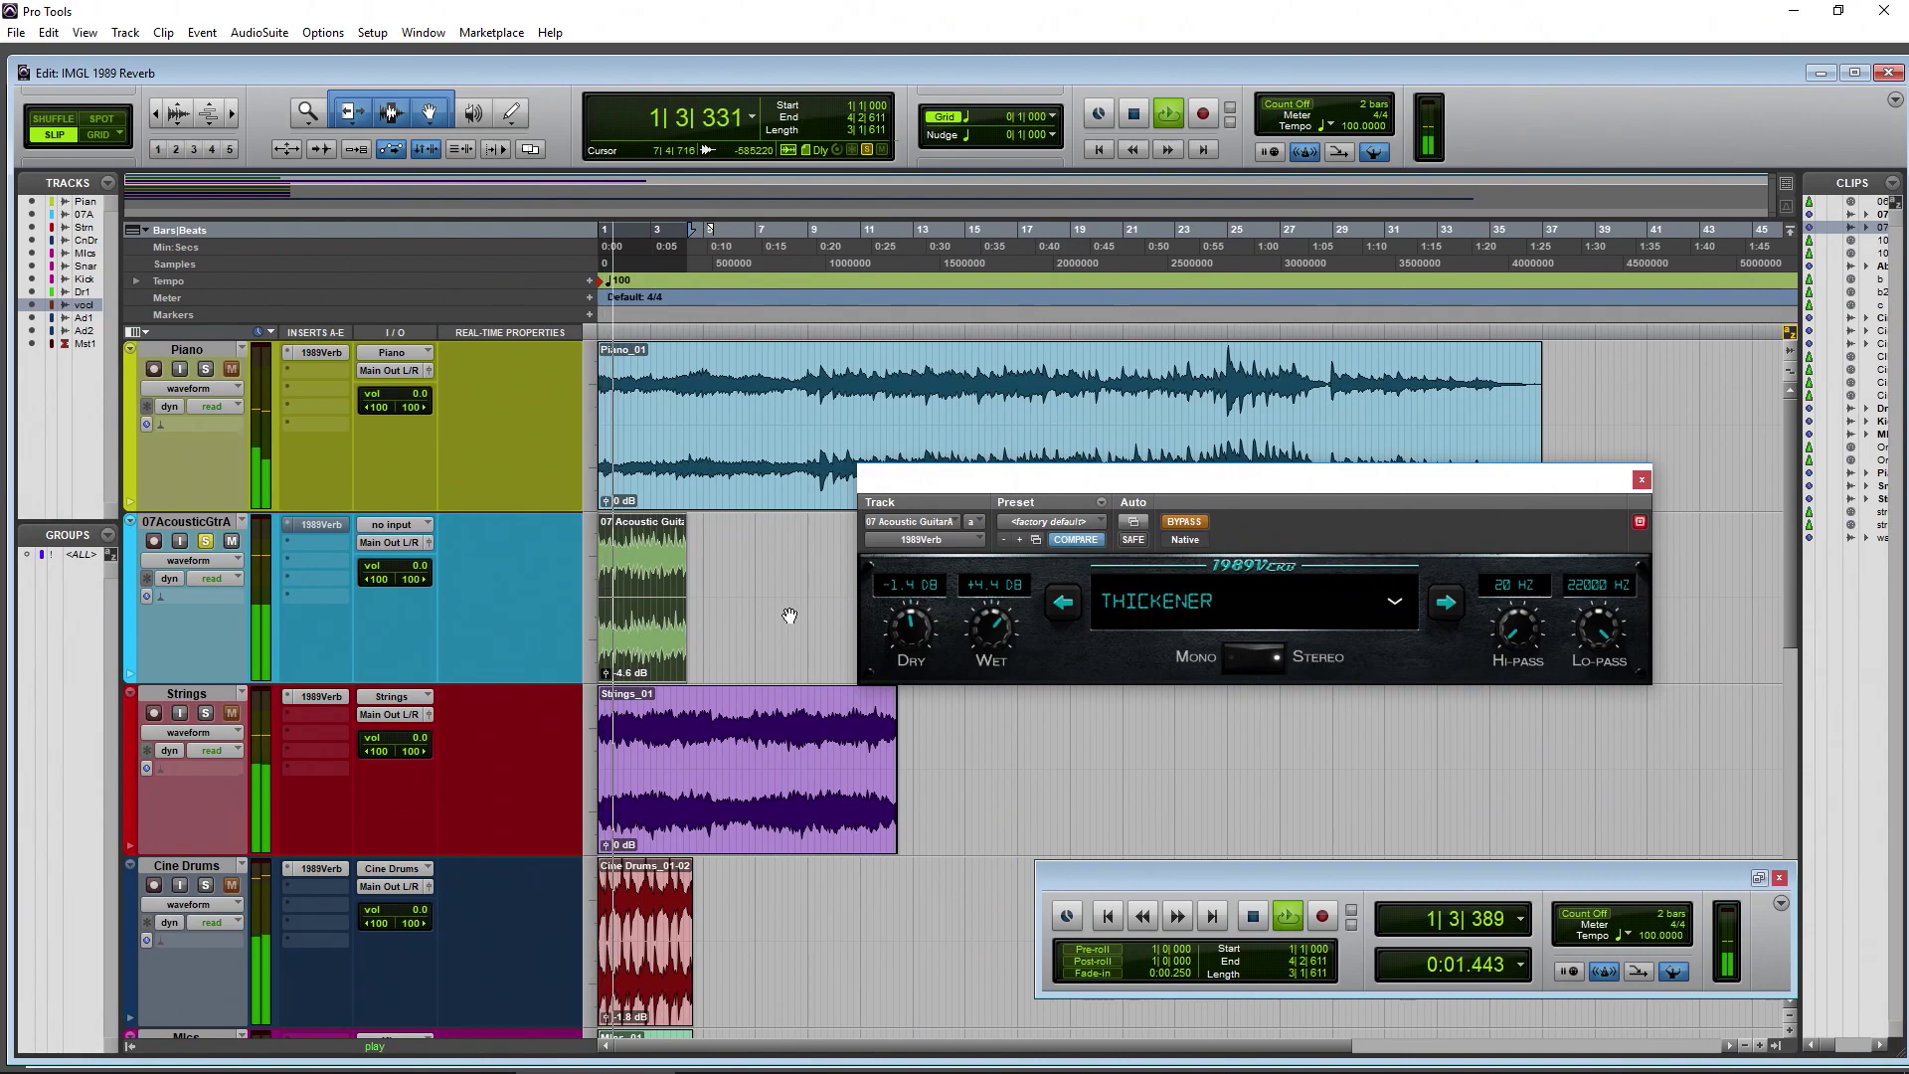
{"action": "left_click", "coordinate": [1197, 525]}
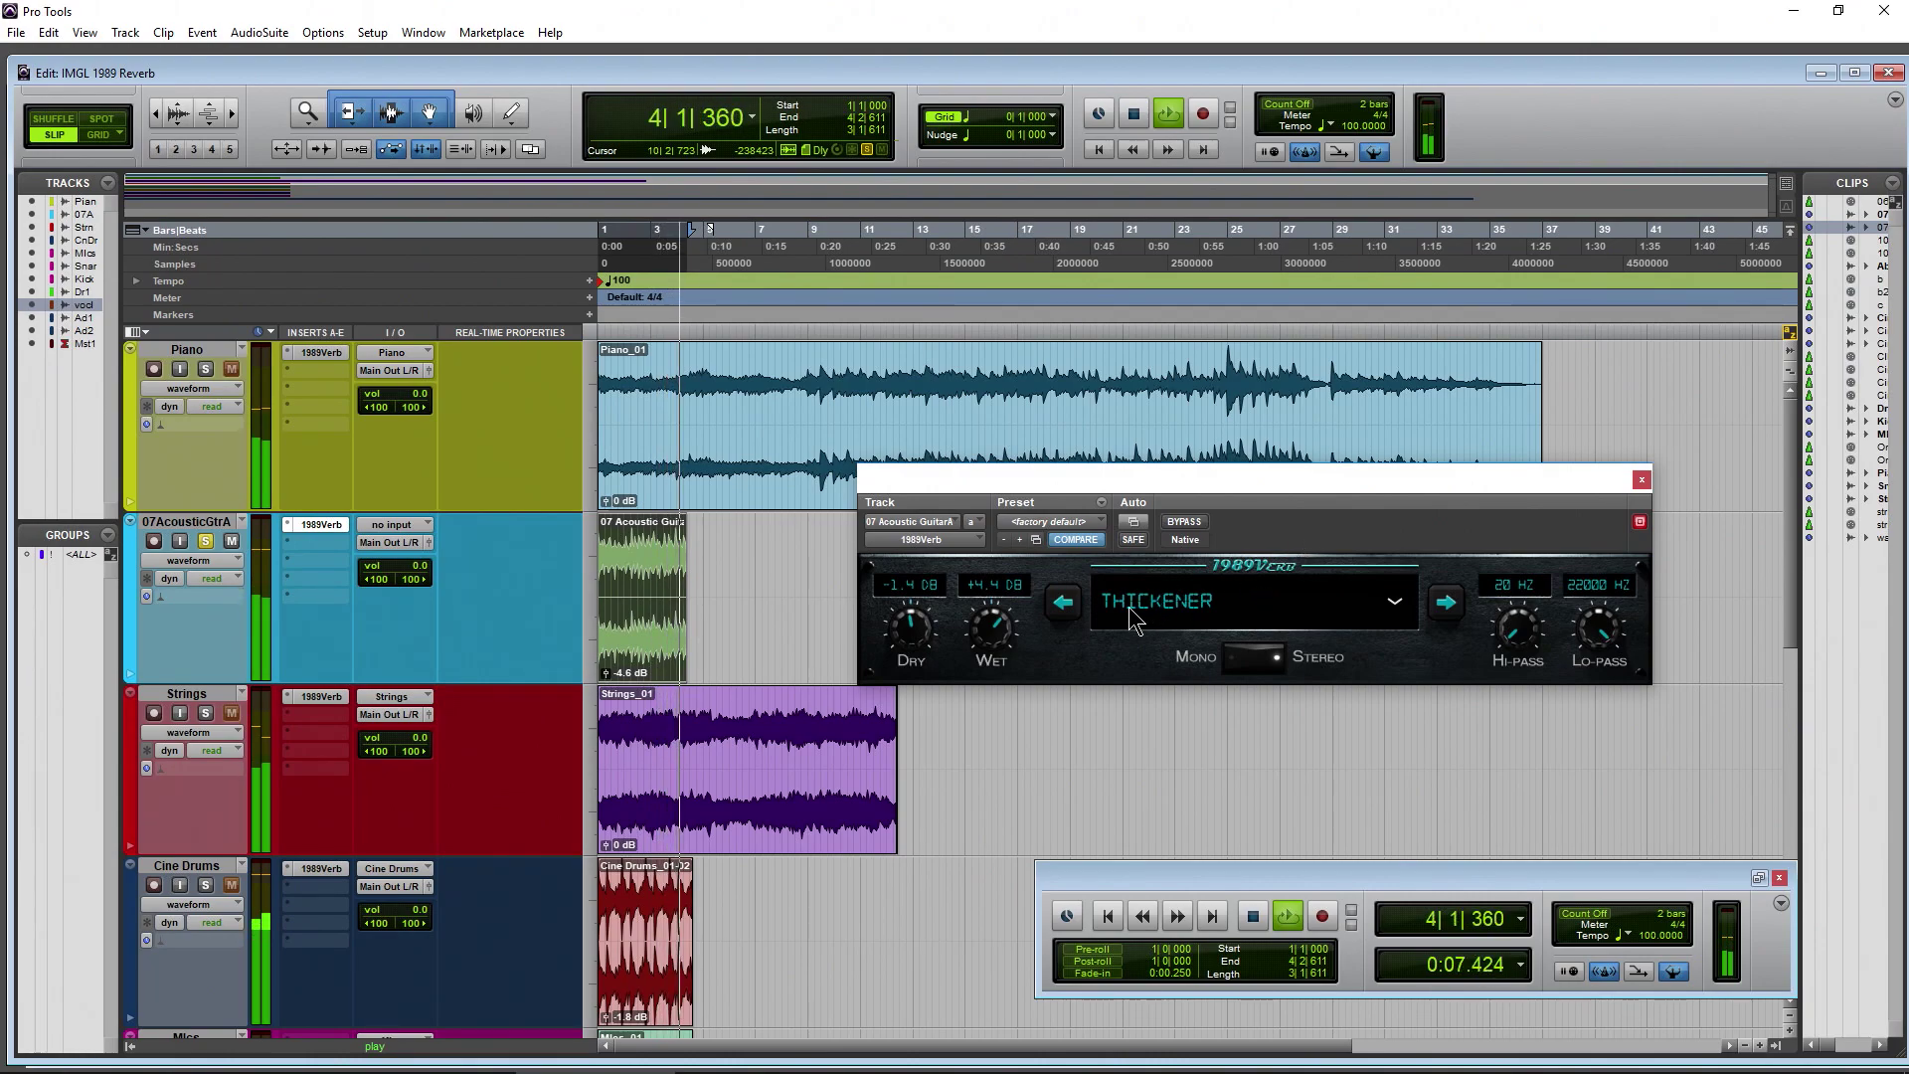
Step: Look through the guitar's reverb programs, keep Thickener, and switch the plugin to mono
{"action": "left_click", "coordinate": [1395, 603]}
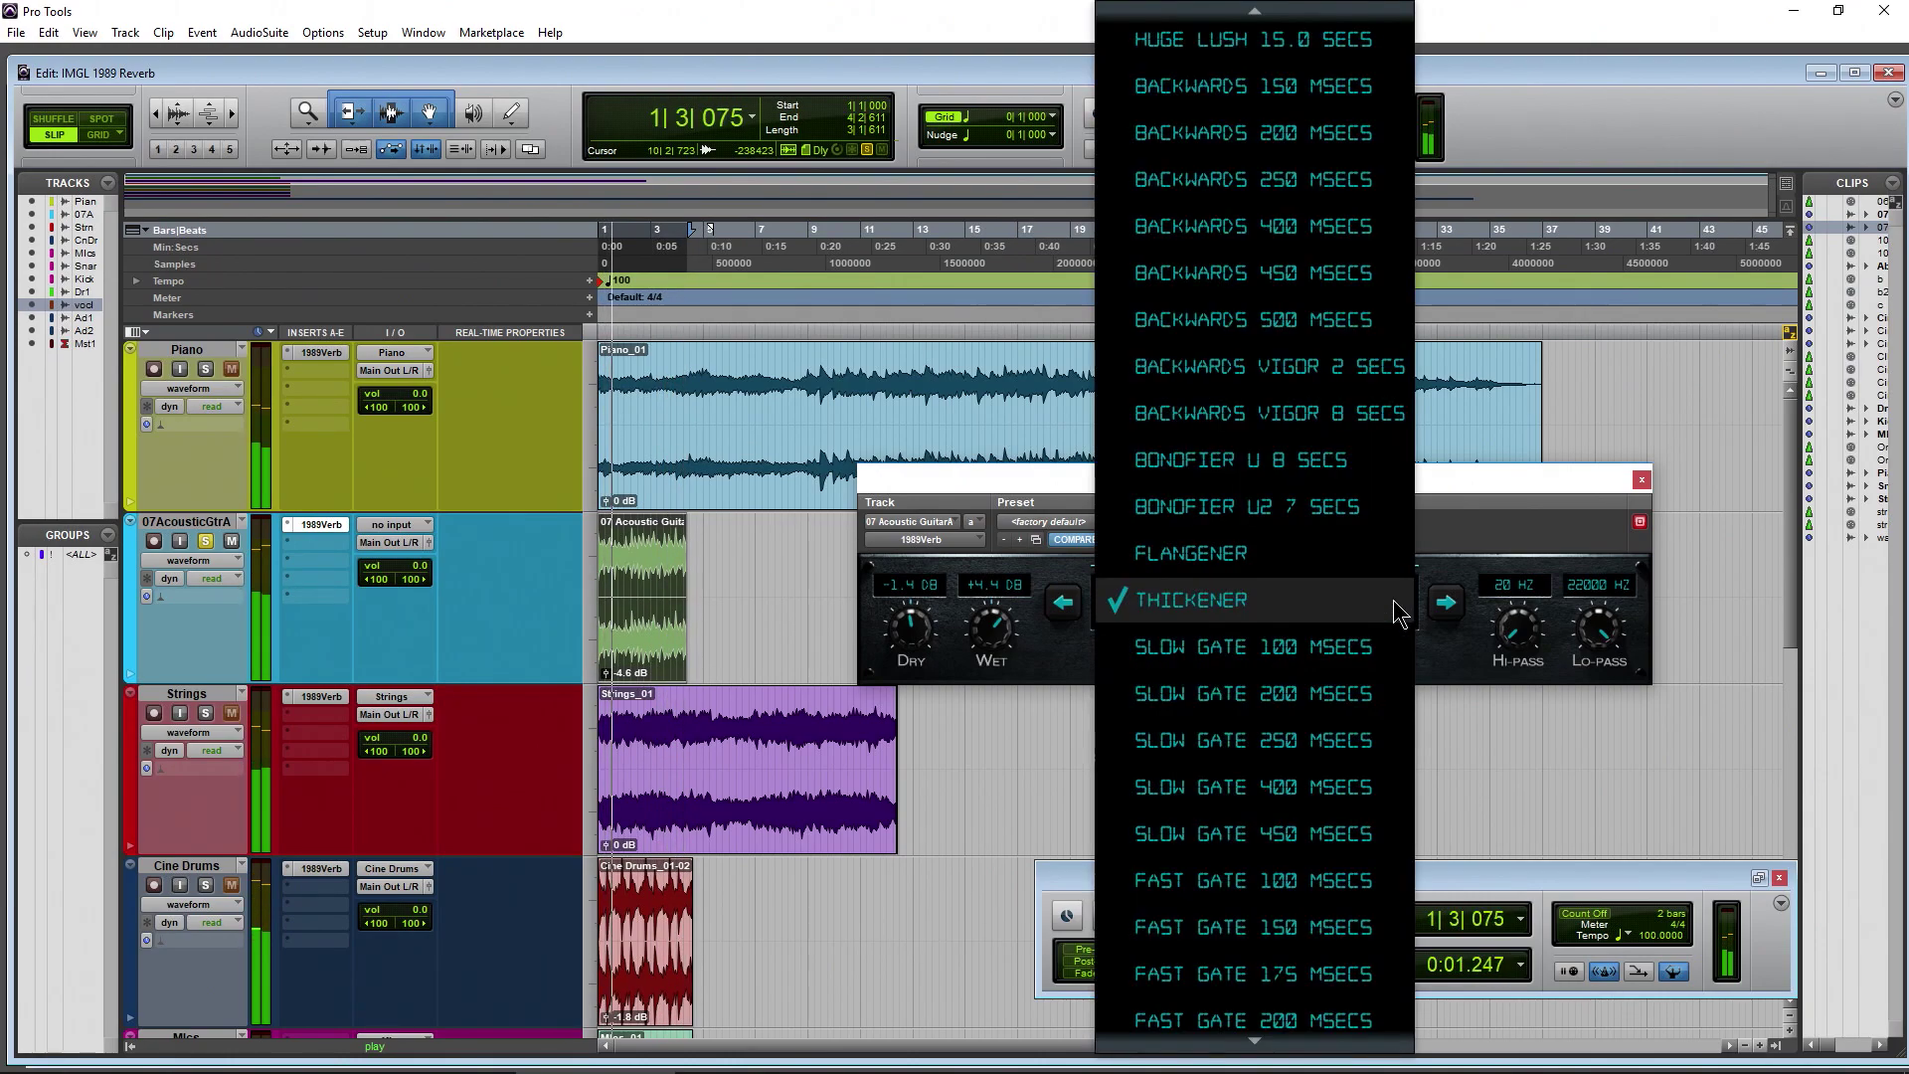
{"action": "left_click", "coordinate": [1056, 656]}
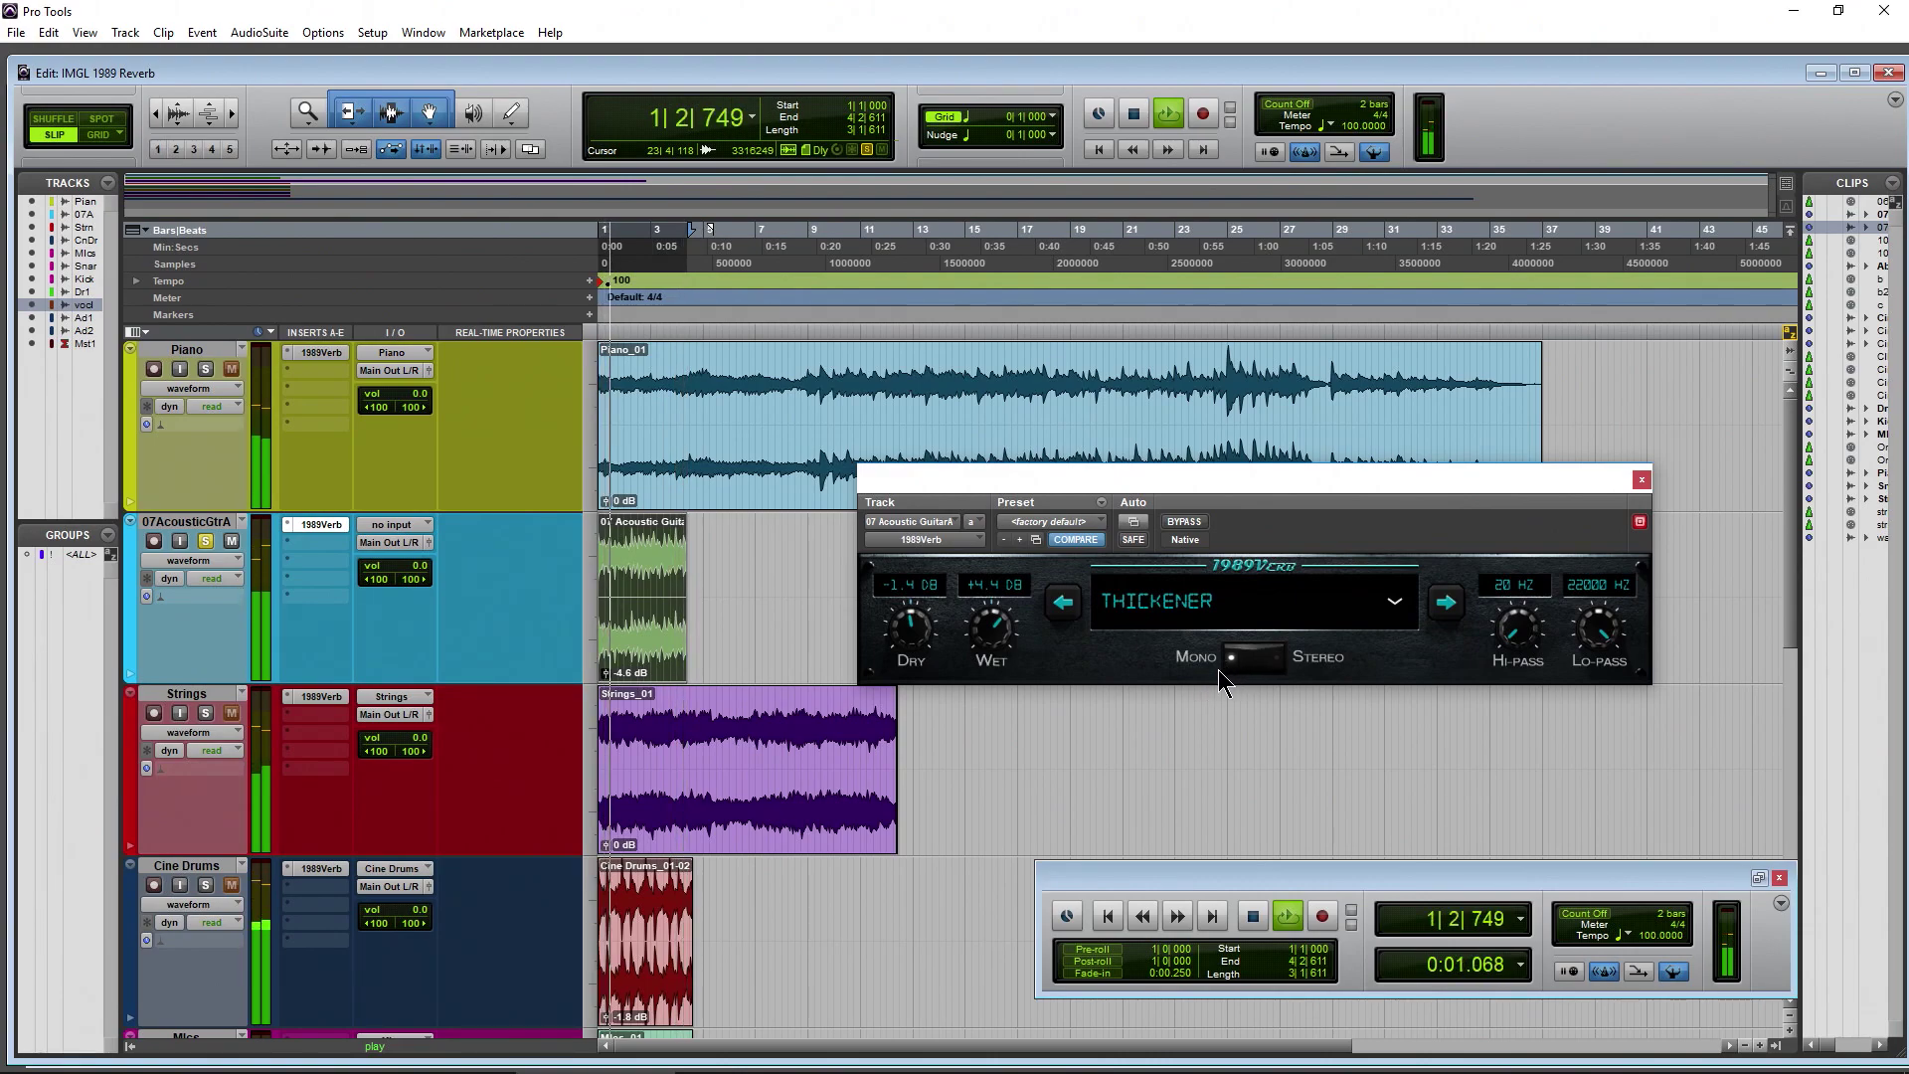
Step: Switch the guitar's reverb to stereo, set Dry to -2.5 dB, and audition Flangener and Bonofier U2 7 Secs before stopping playback
{"action": "left_click", "coordinate": [1279, 660]}
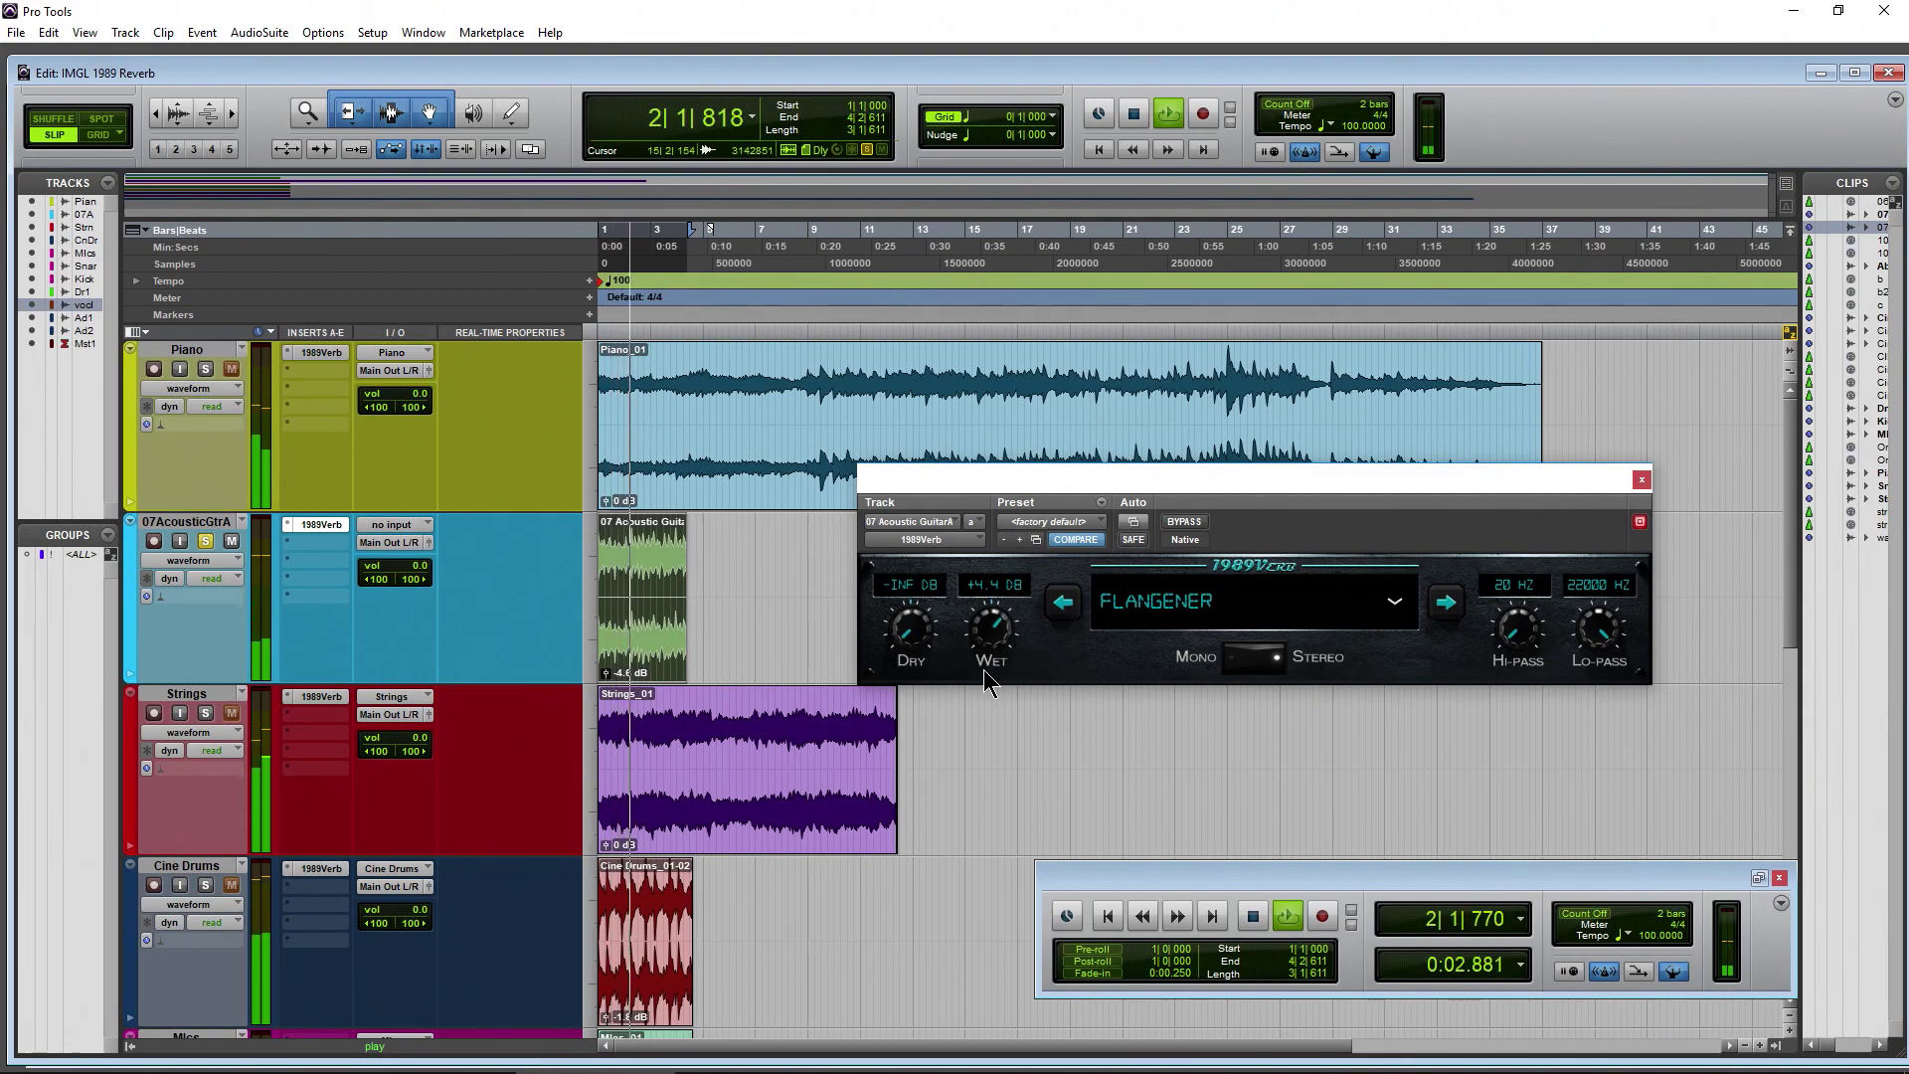
{"action": "left_click_drag", "start_coordinate": [911, 629], "coordinate": [905, 534]}
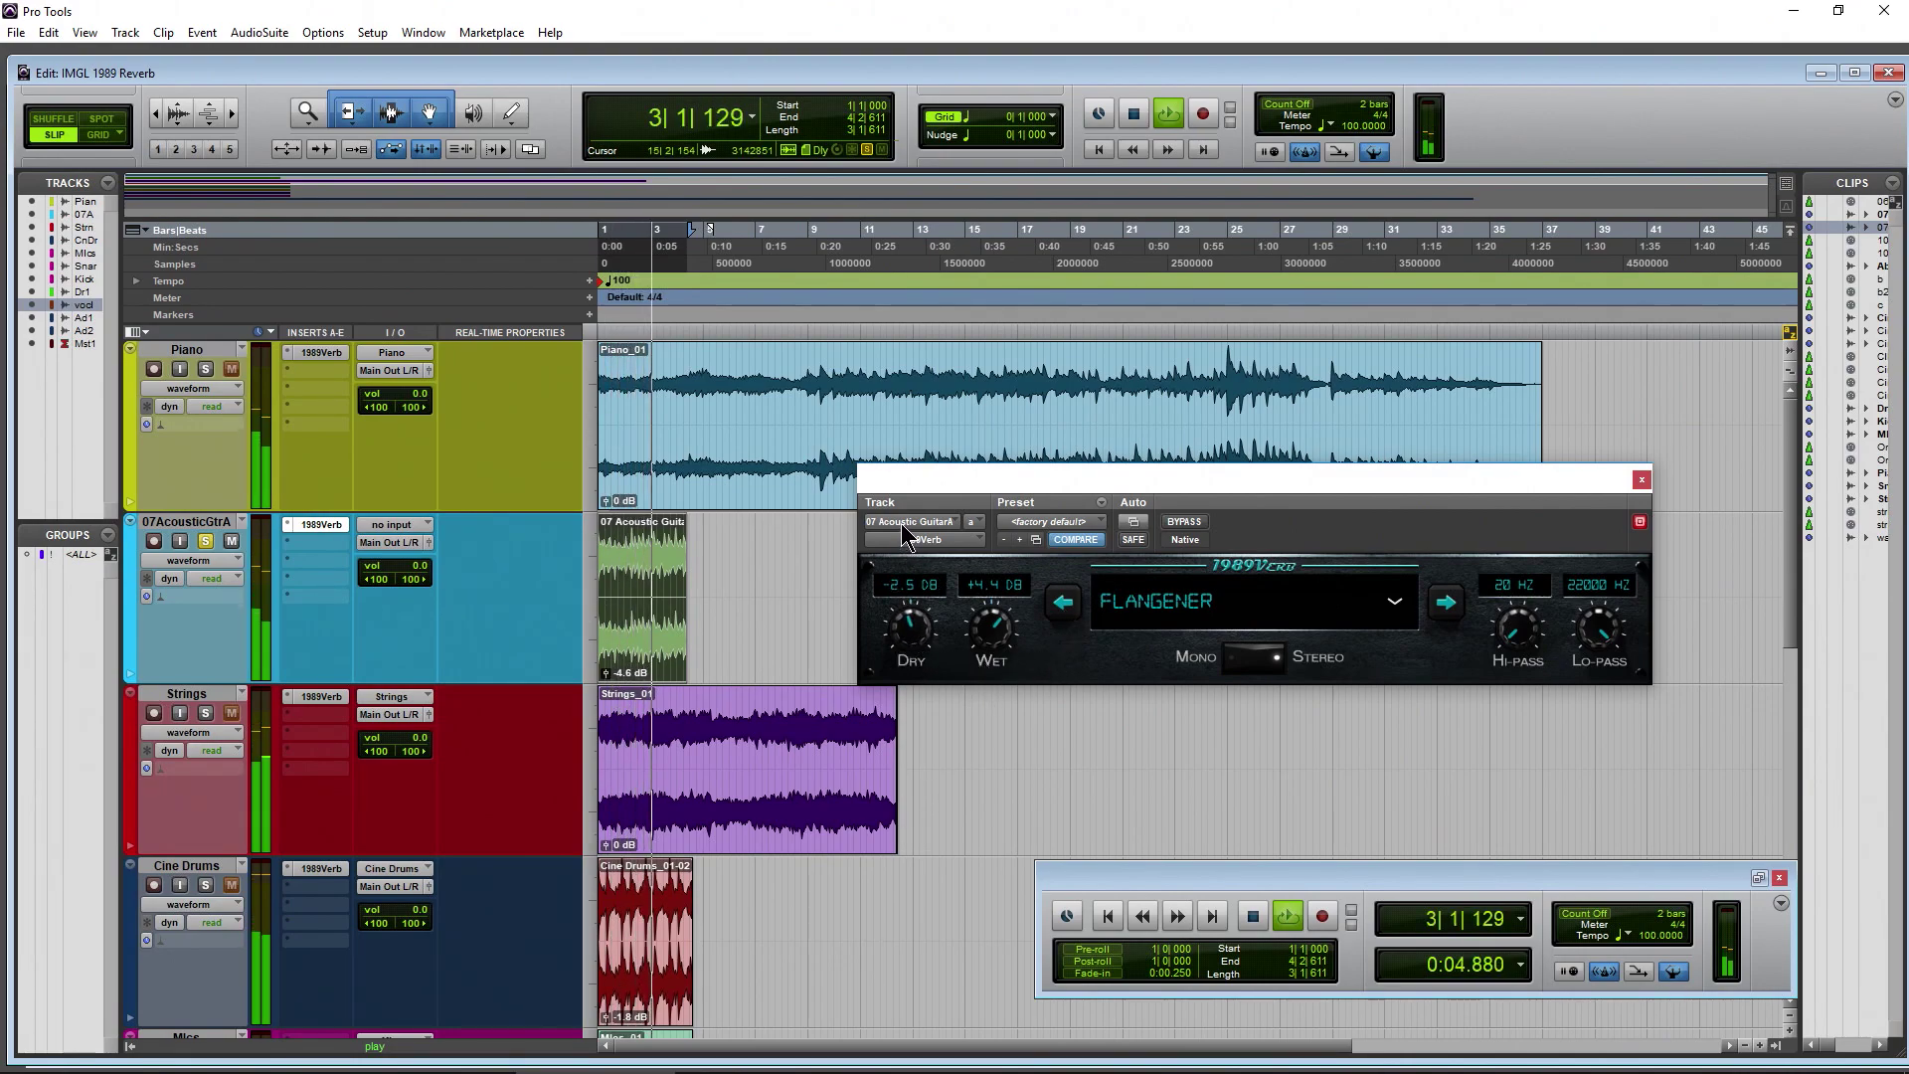
{"action": "left_click", "coordinate": [1063, 606]}
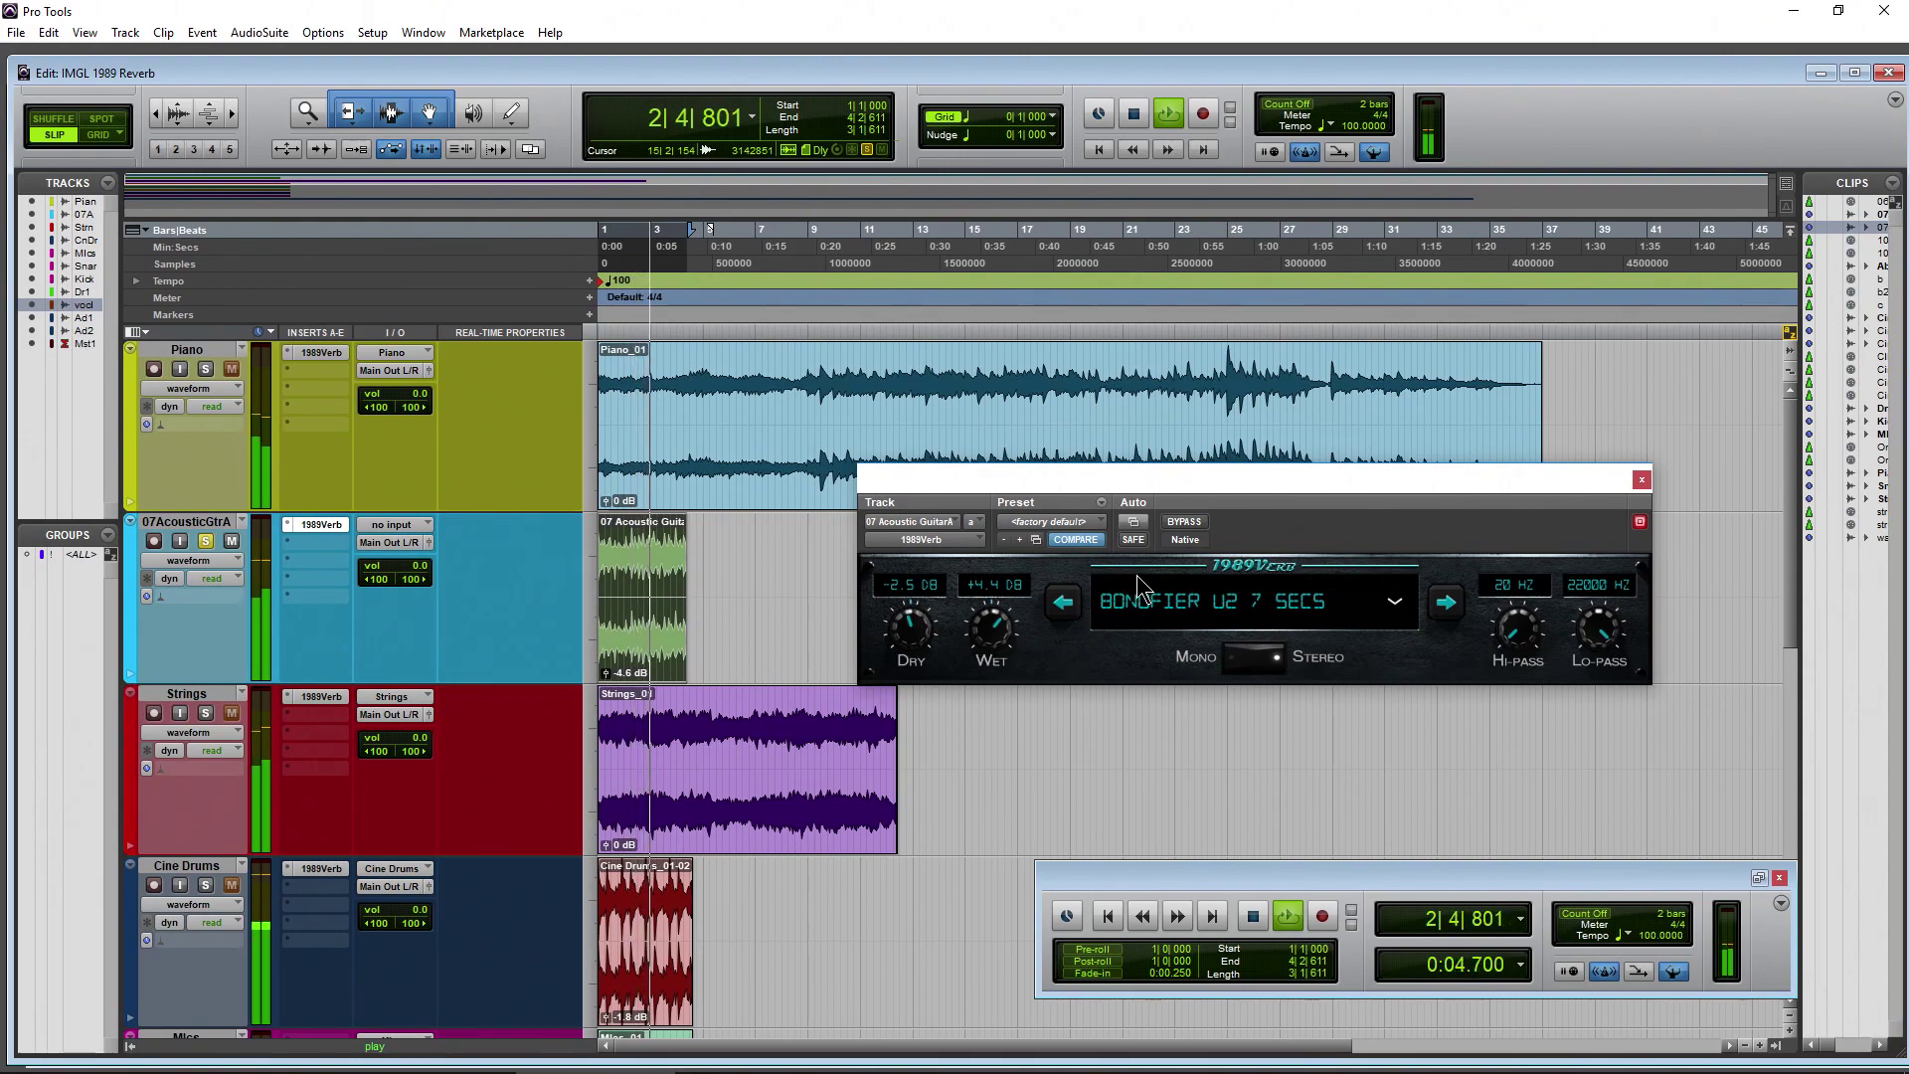
{"action": "key", "text": "space"}
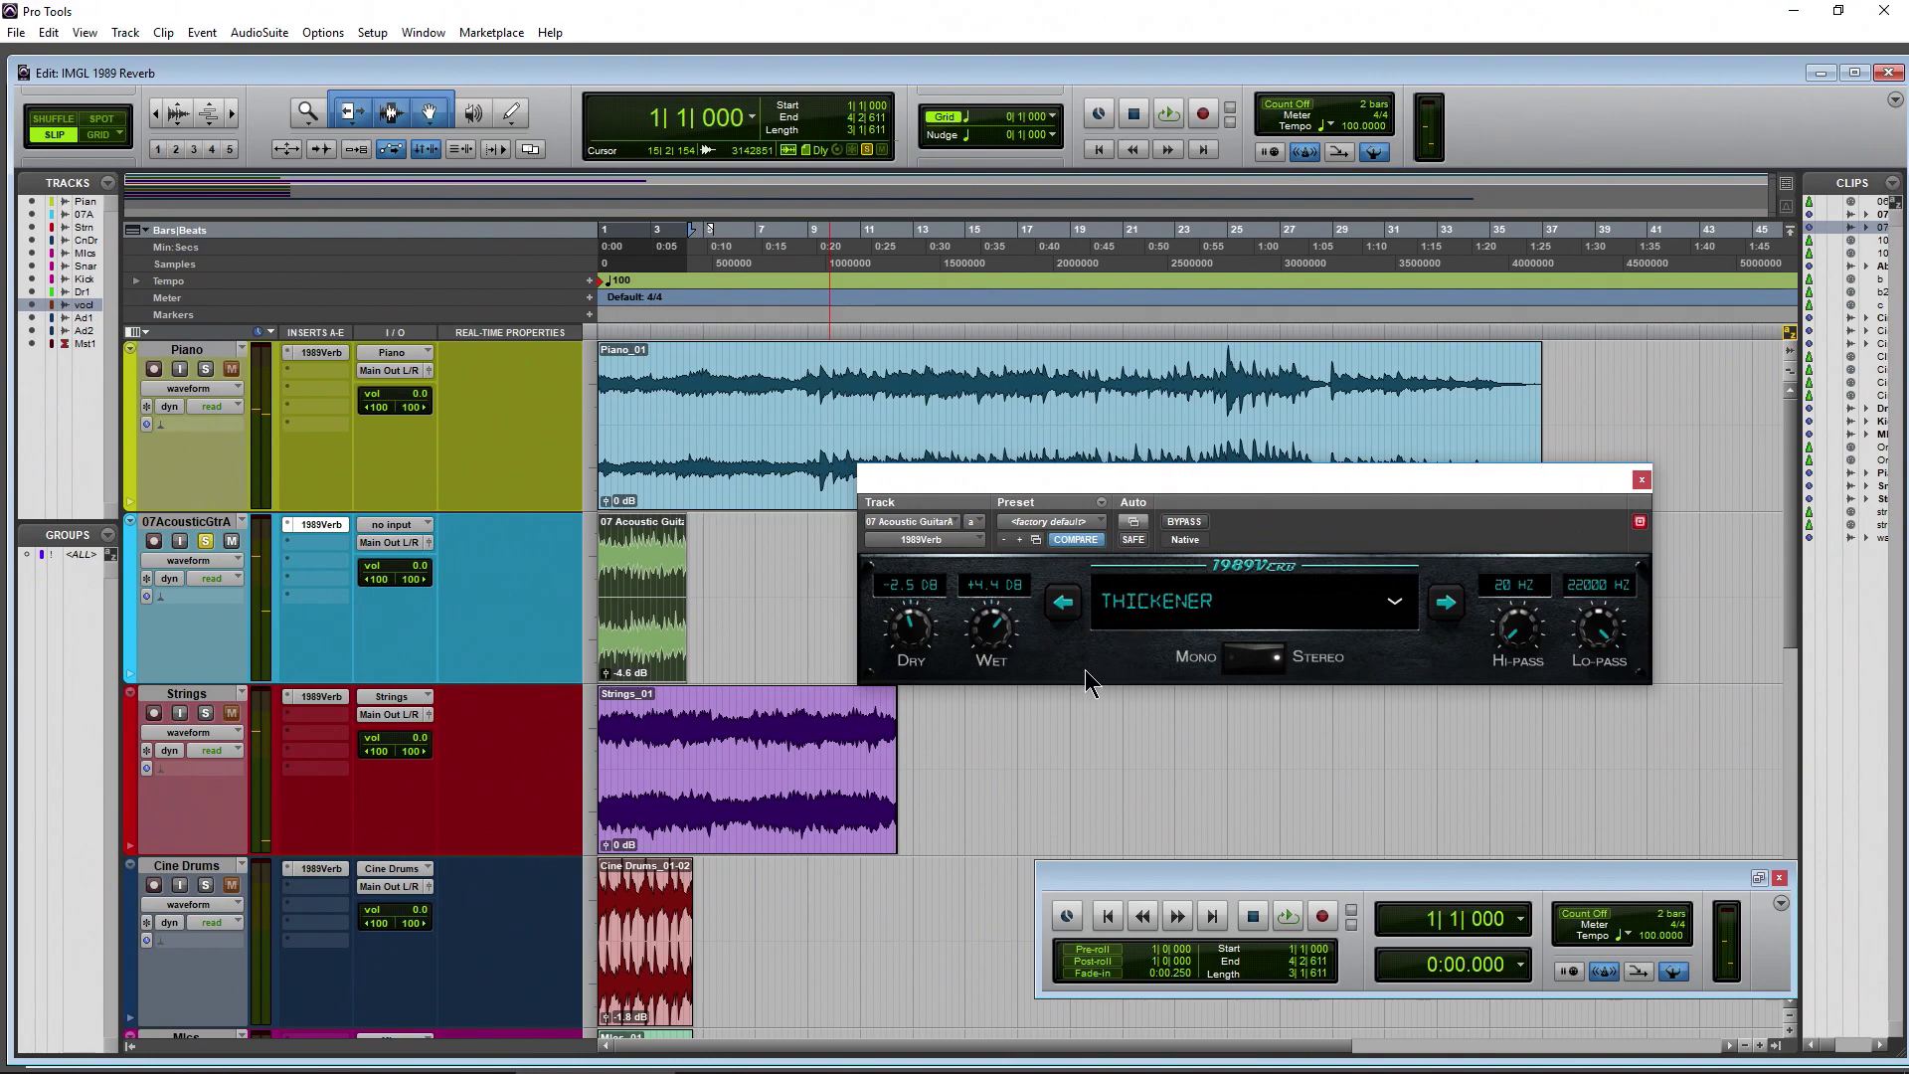
Step: Play the guitar through Thickener, compare it with bypass, set Wet to +4.1 dB, then stop playback and close the plugin
{"action": "key", "text": "space"}
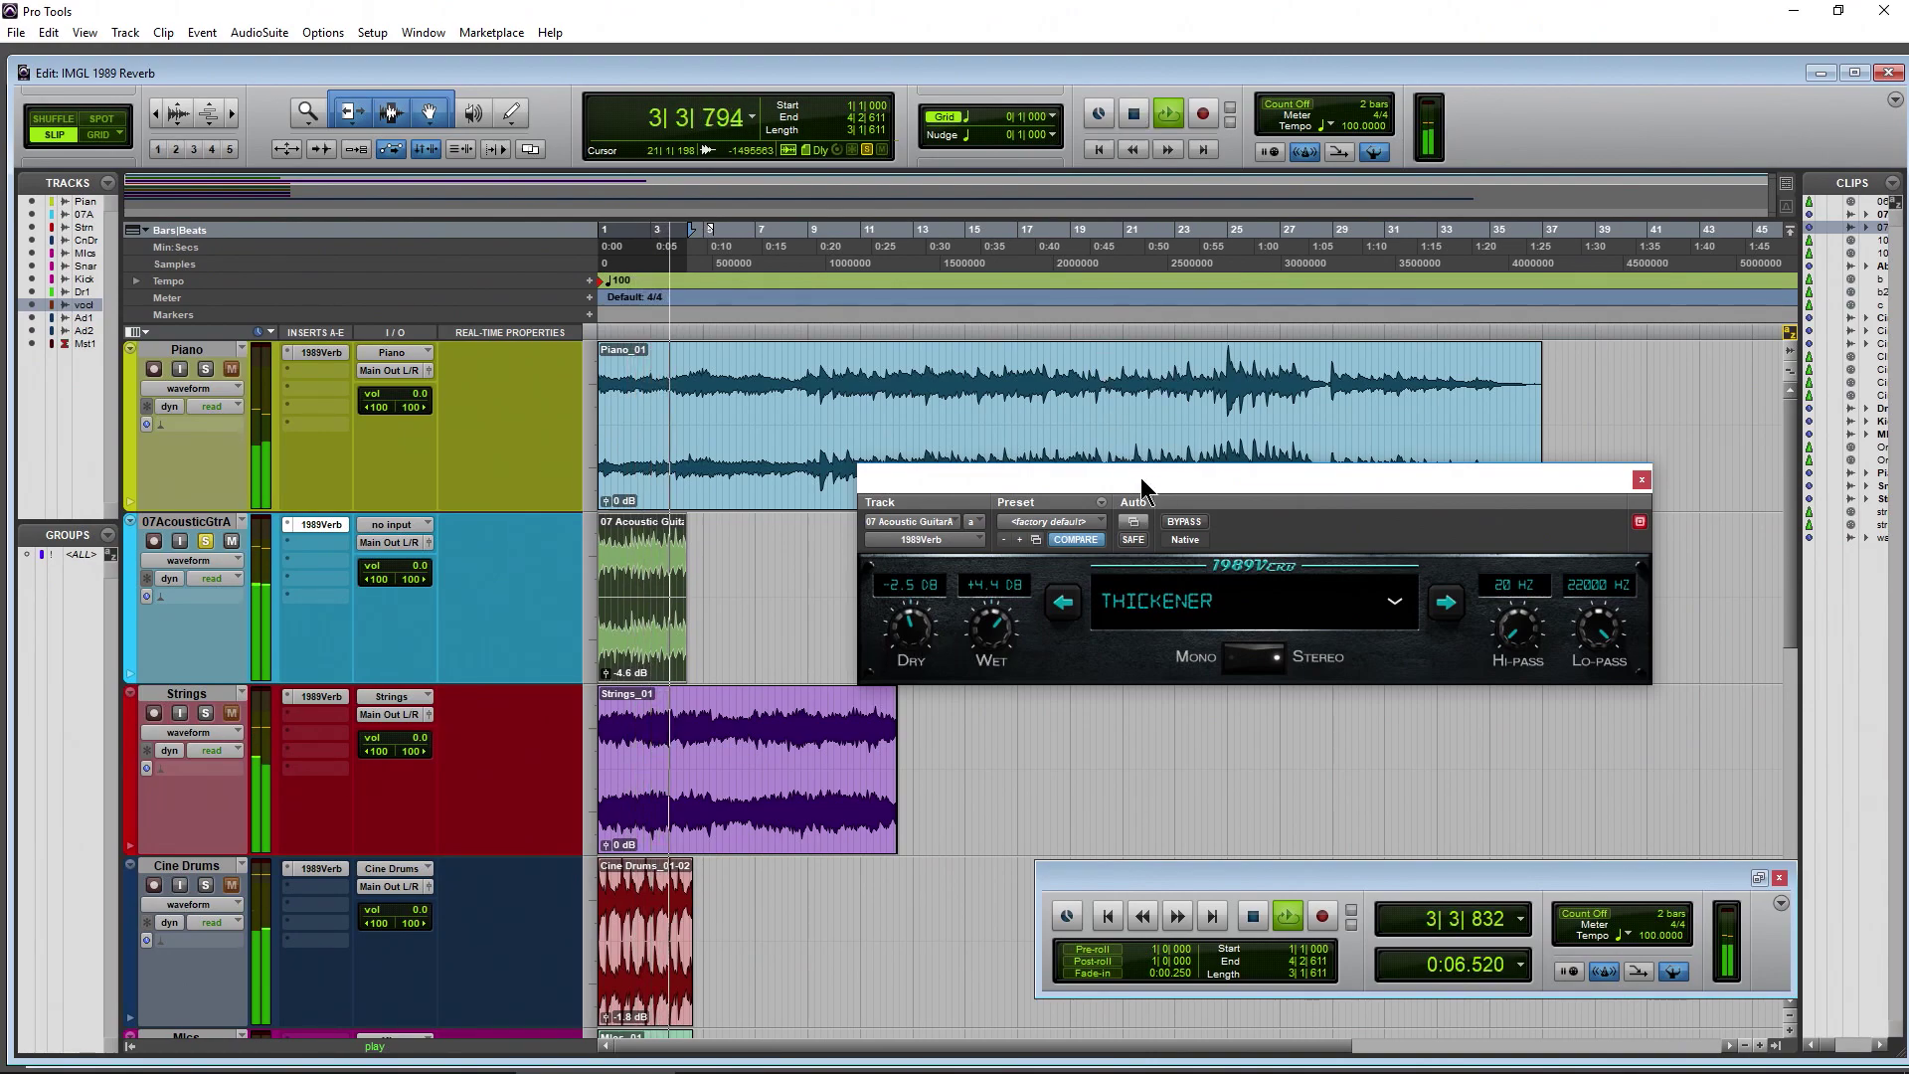
{"action": "left_click", "coordinate": [1184, 521]}
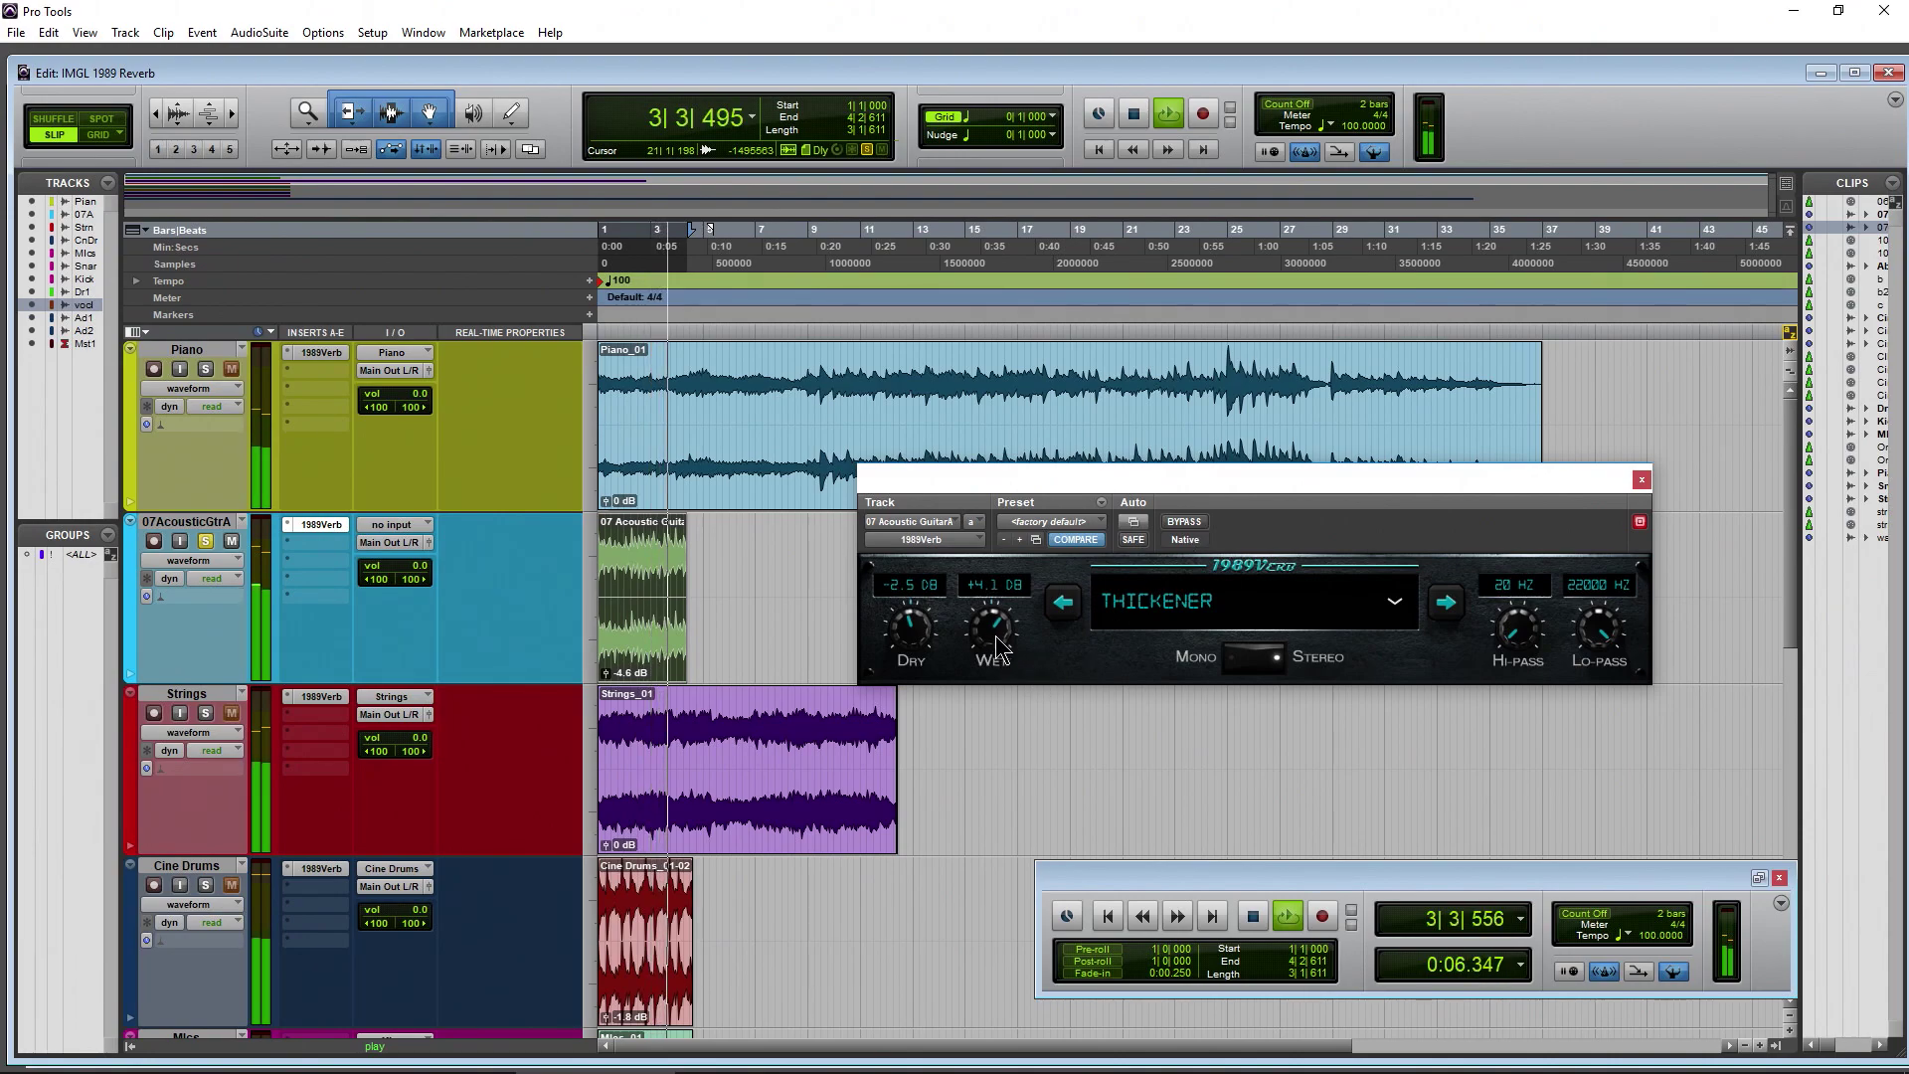
{"action": "left_click", "coordinate": [1135, 115]}
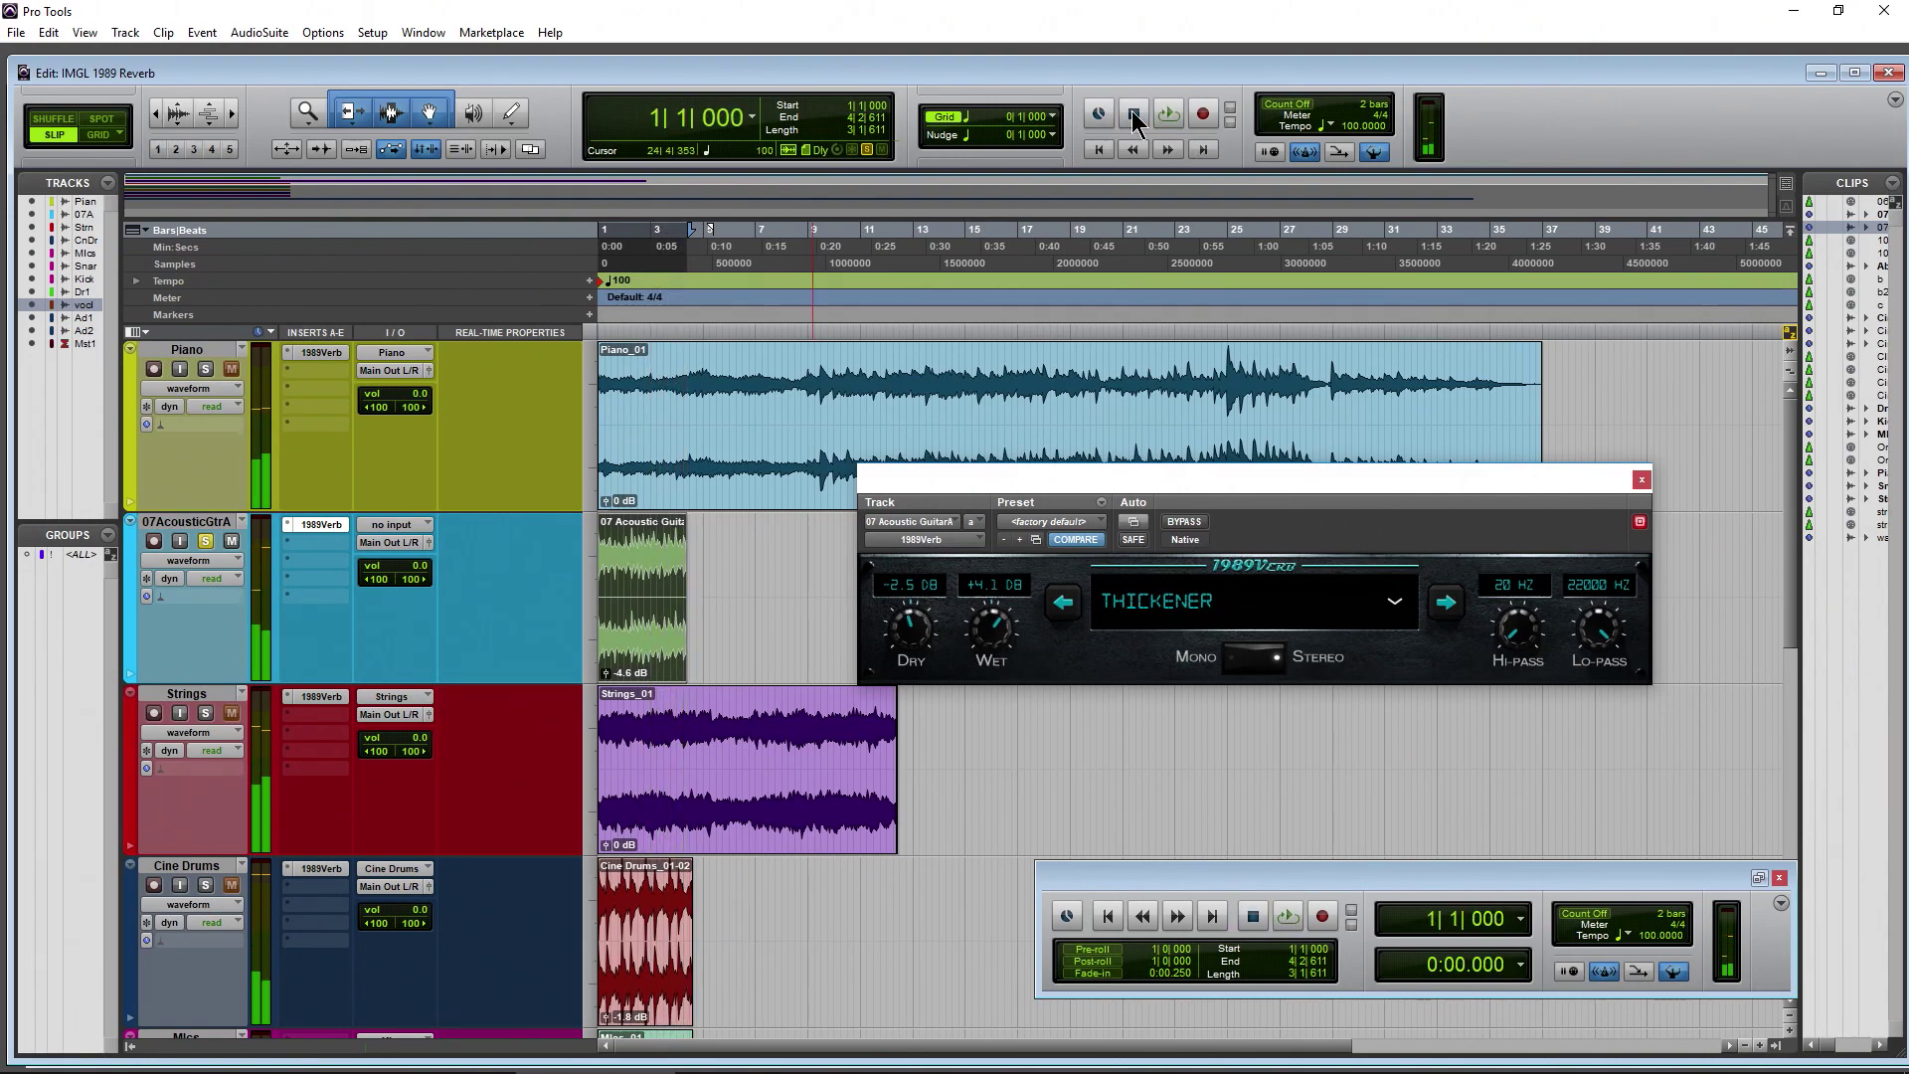
{"action": "left_click", "coordinate": [1641, 482]}
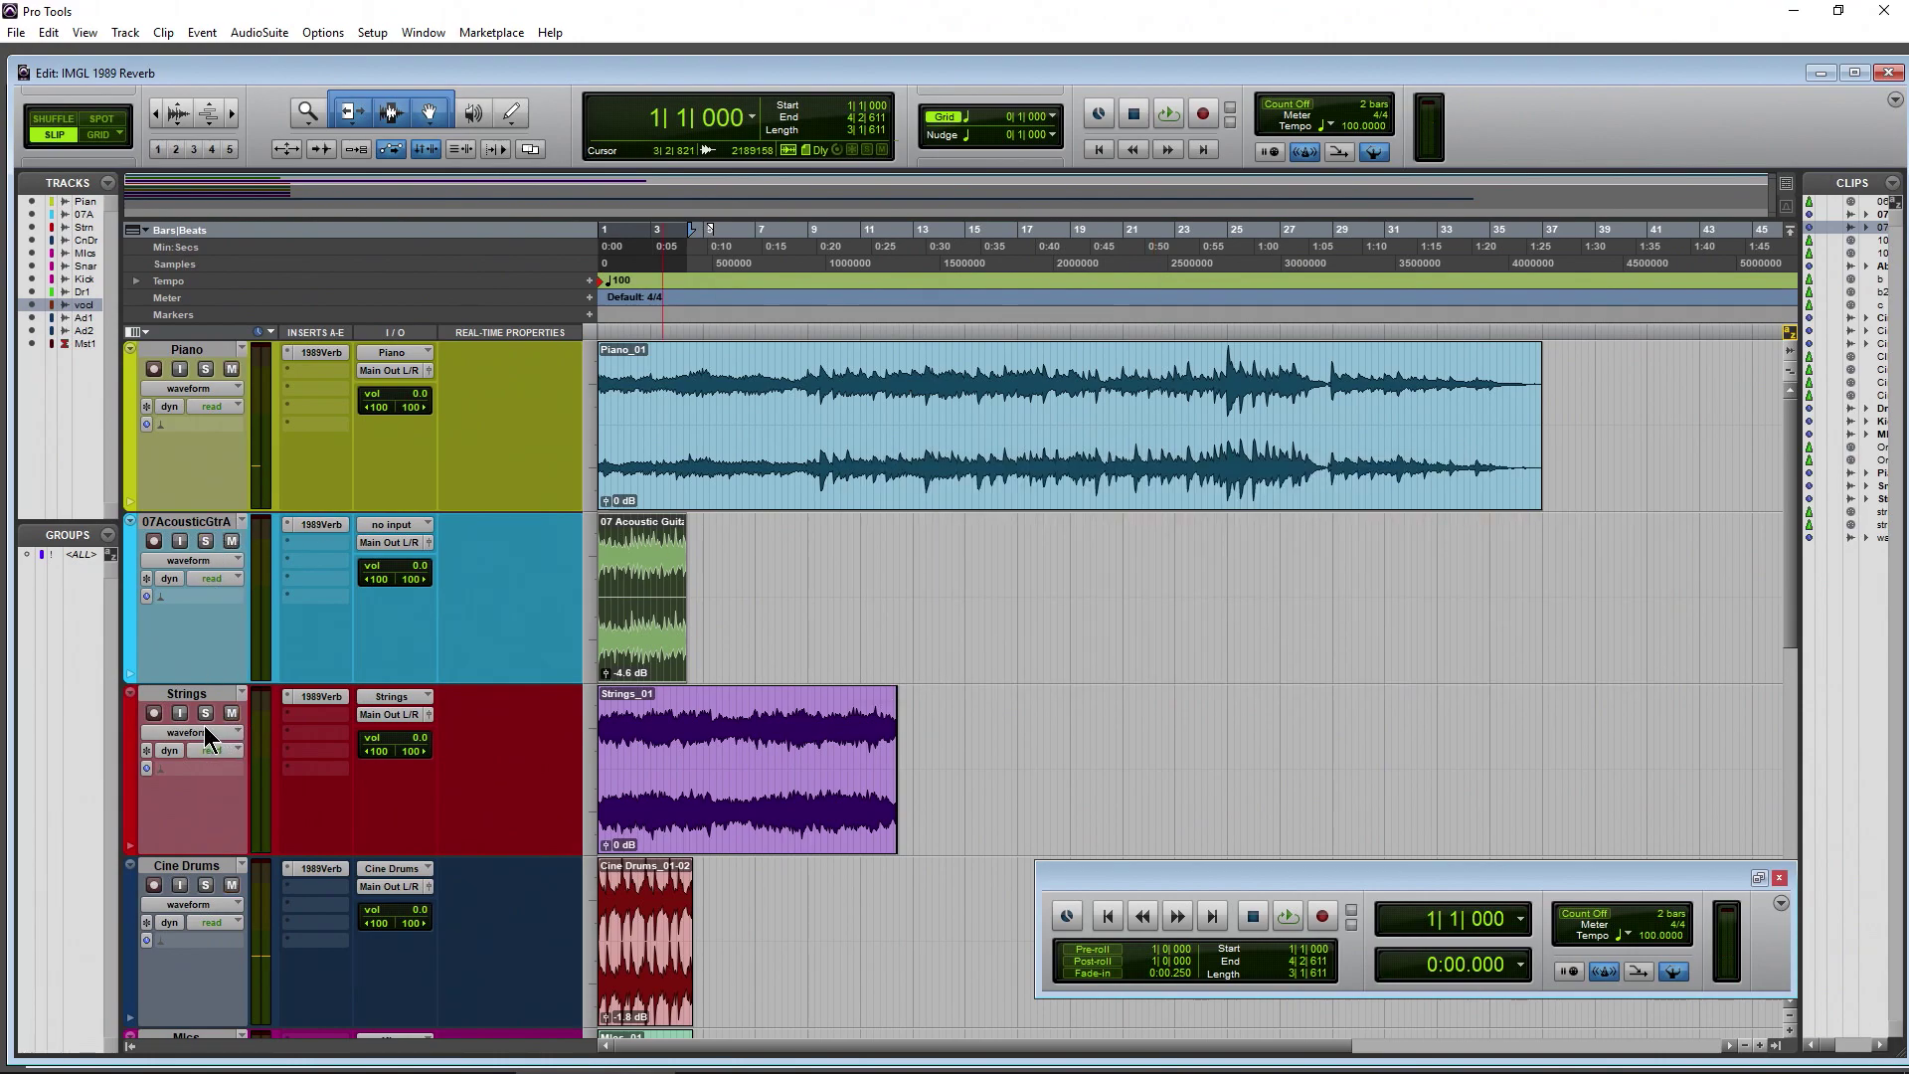
Step: Solo the Strings track instead of the acoustic guitar, play the Strings_01 clip, and open its 1989Verb
{"action": "scroll", "coordinate": [461, 679], "scroll_direction": "down", "scroll_amount": 1}
{"action": "left_click", "coordinate": [703, 650]}
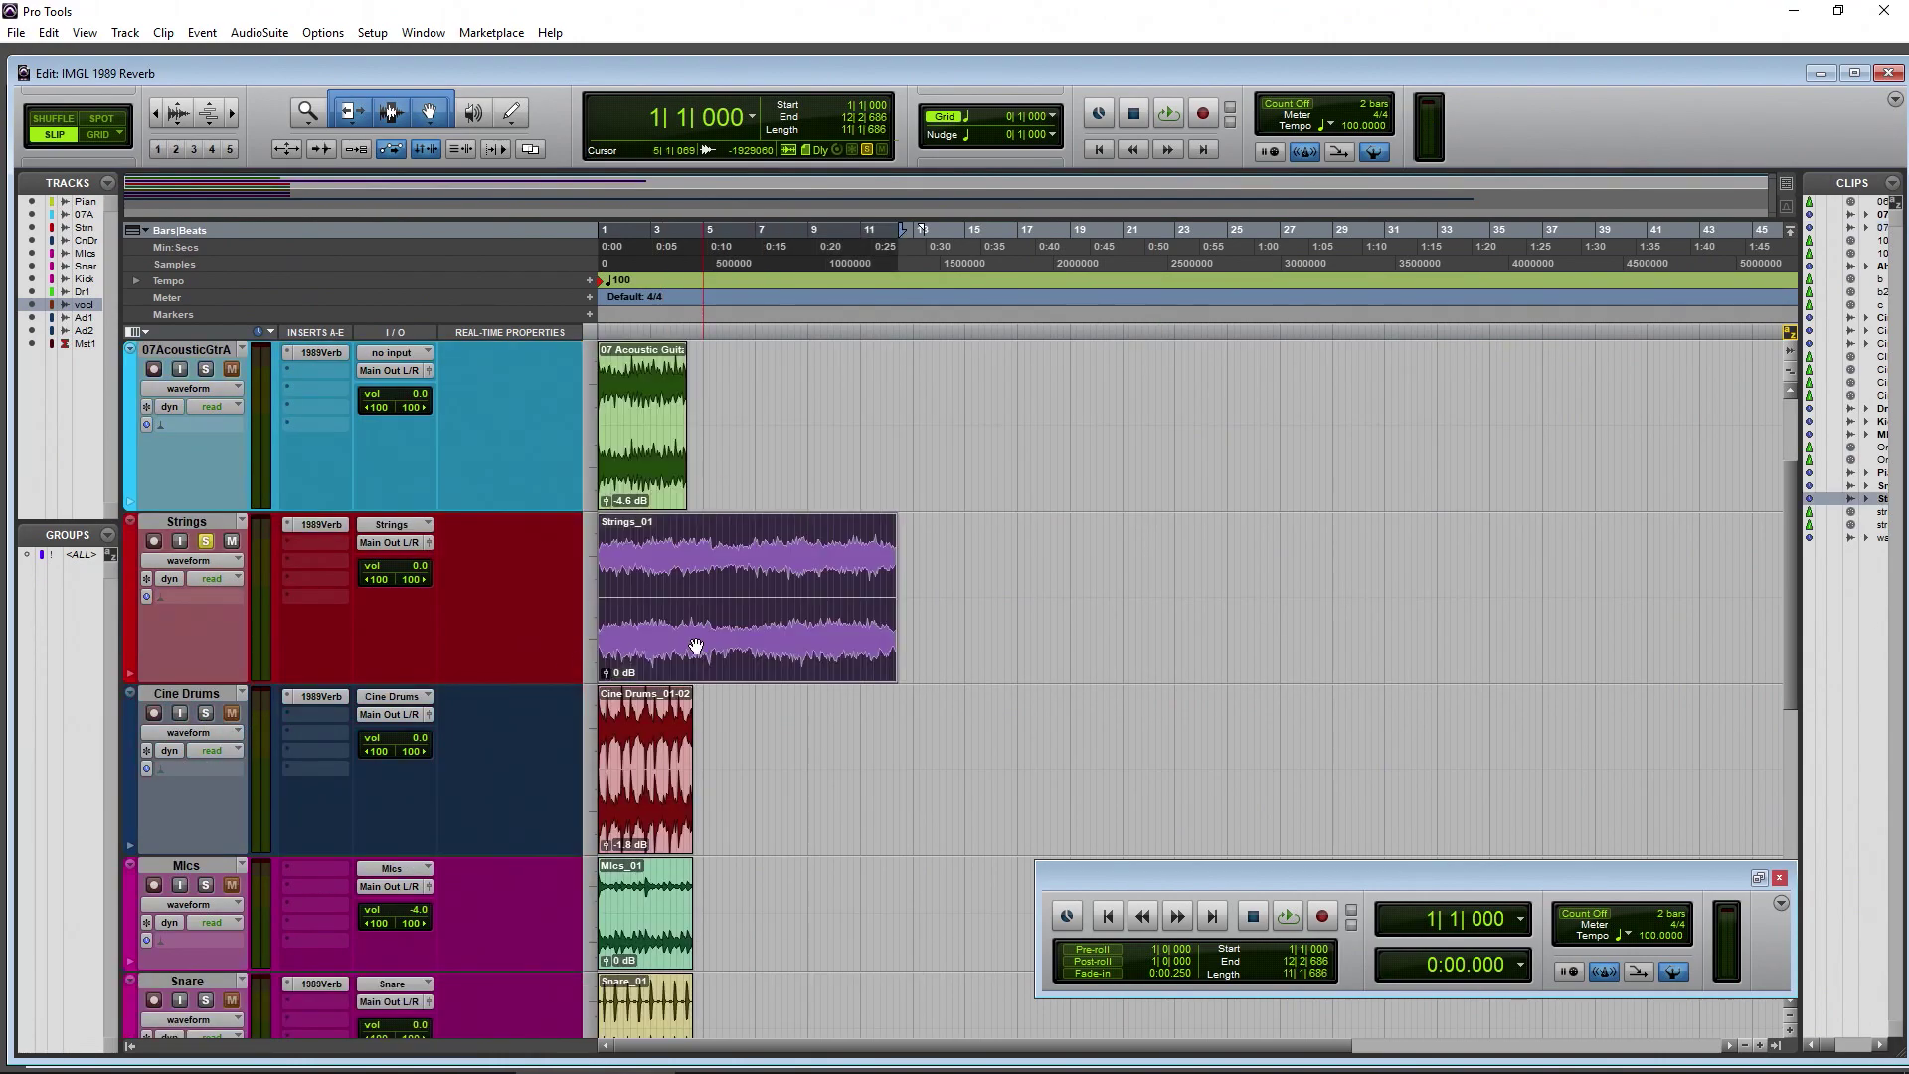
{"action": "key", "text": "space"}
{"action": "left_click", "coordinate": [320, 526]}
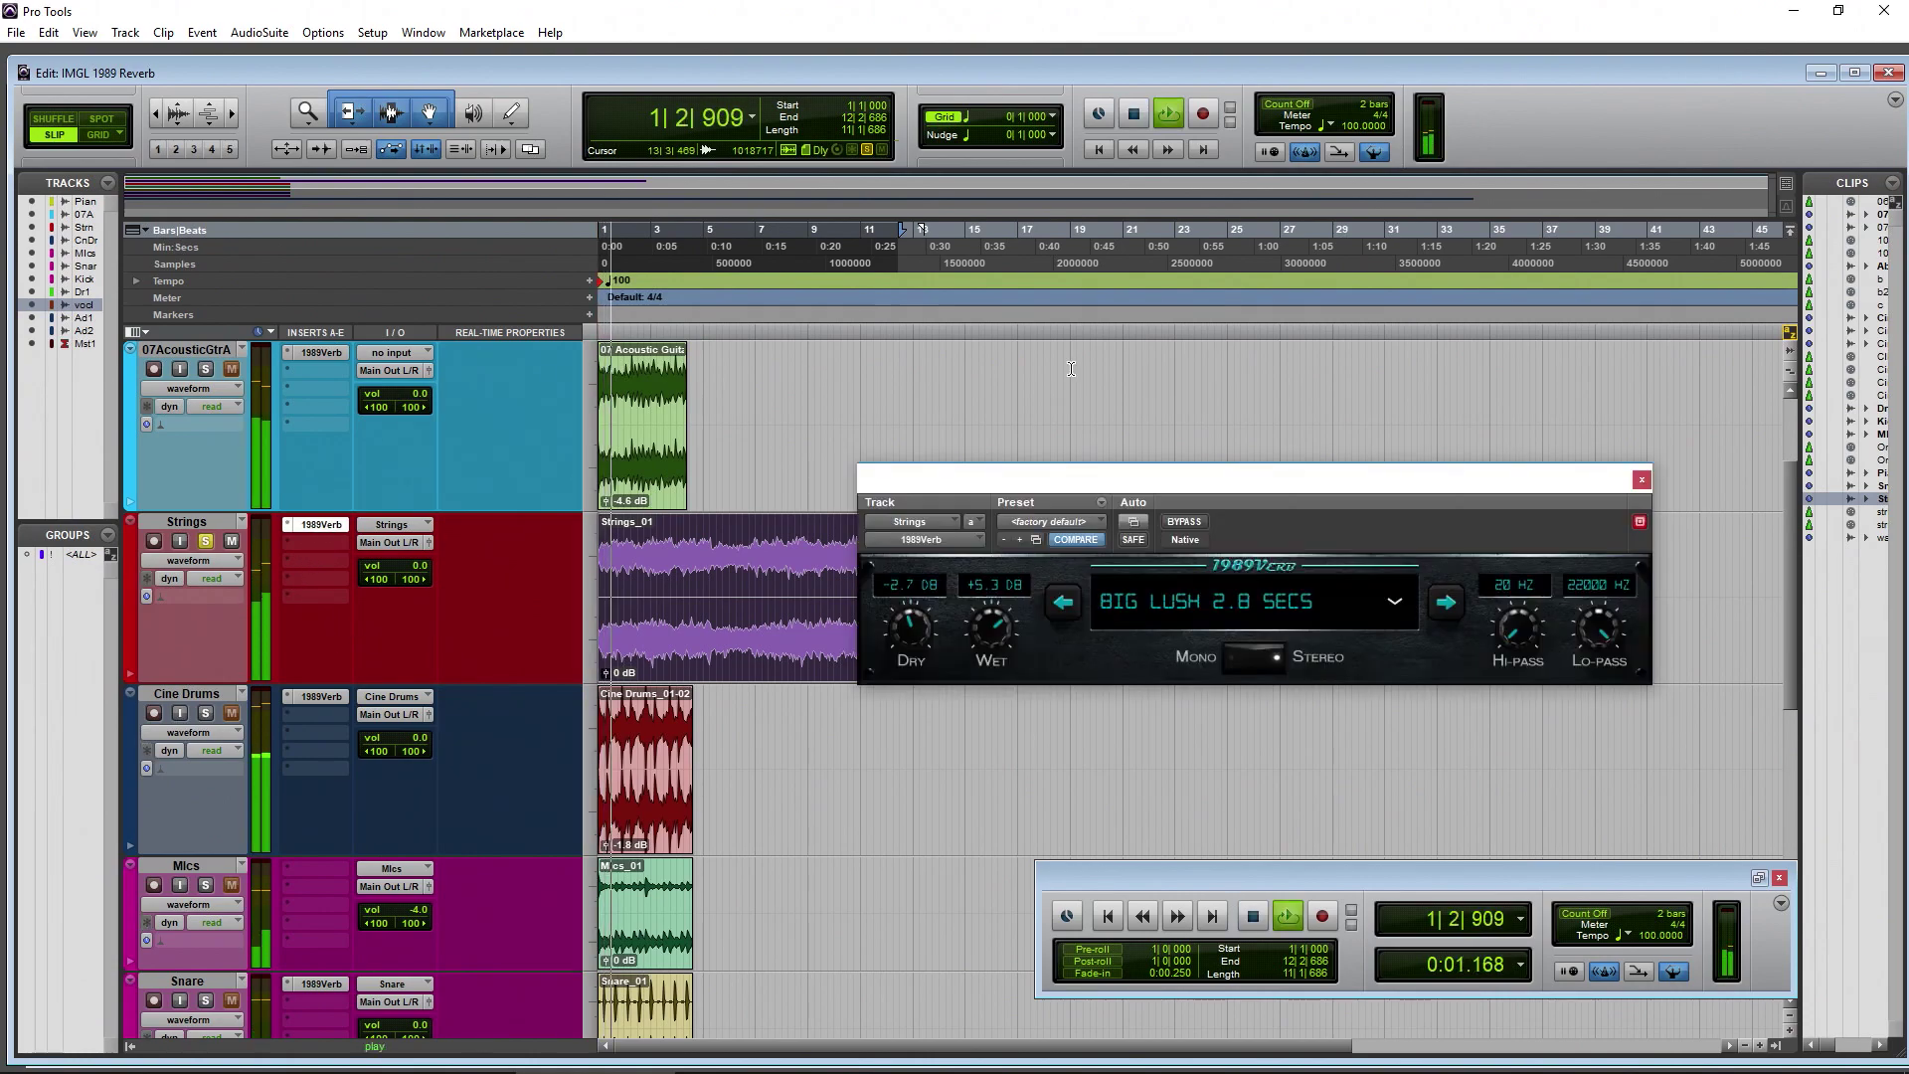
Step: Compare the strings with the reverb bypassed and active, set Hi-pass to 339 Hz, and stop playback
{"action": "left_click", "coordinate": [1184, 522]}
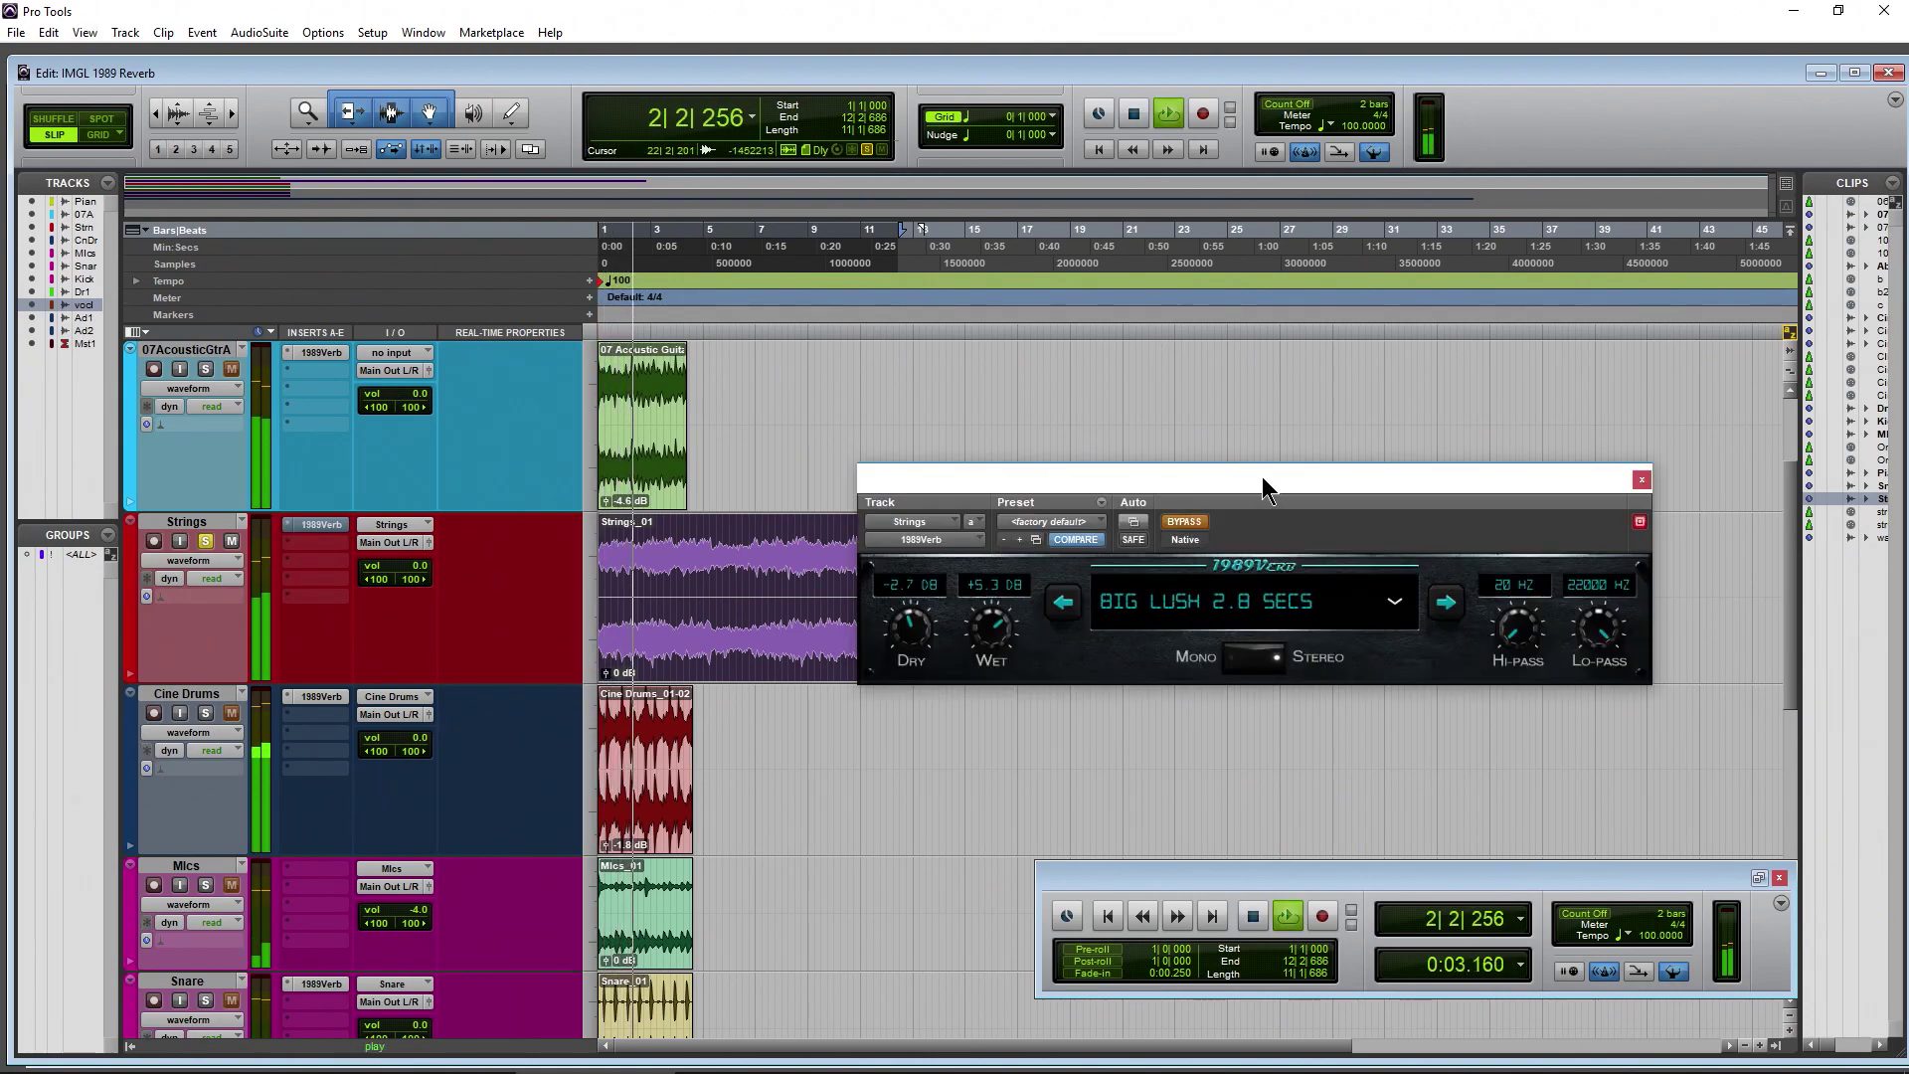
{"action": "left_click_drag", "start_coordinate": [1262, 475], "coordinate": [1316, 309]}
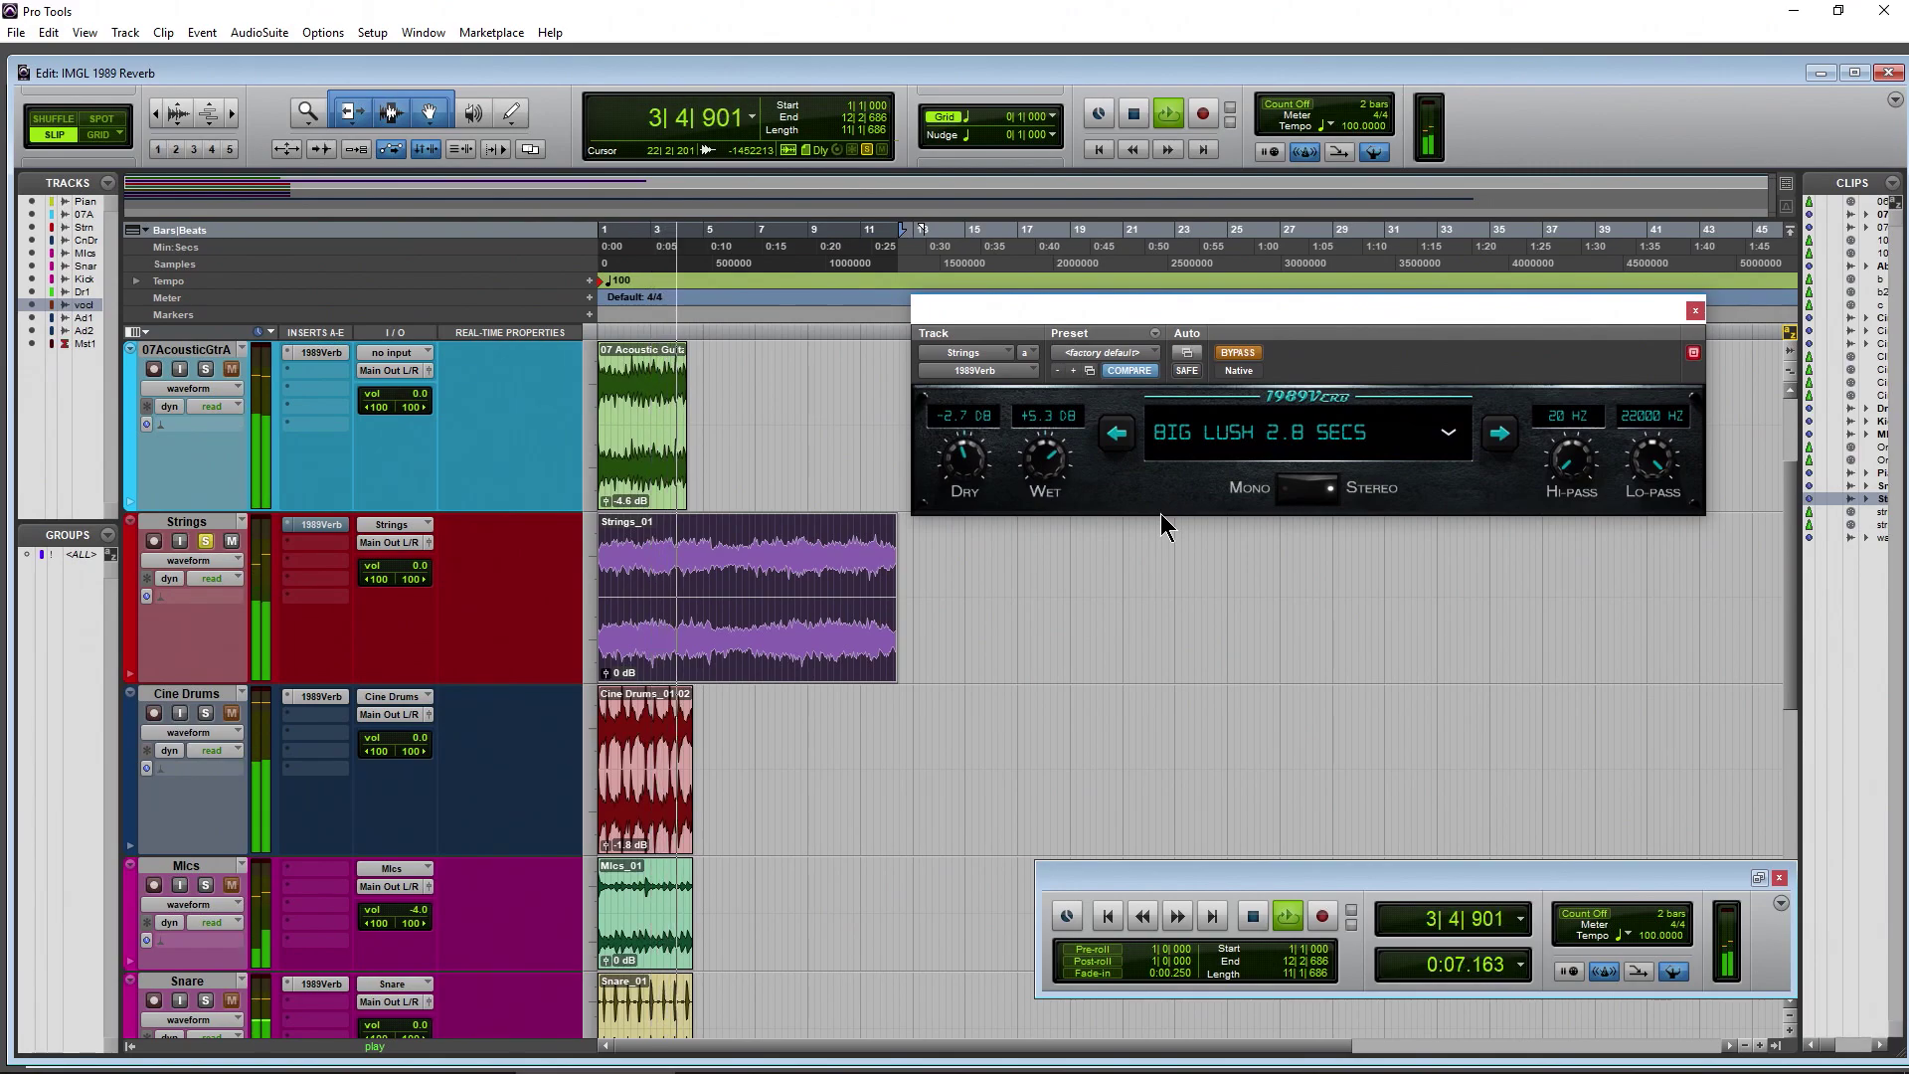
{"action": "left_click", "coordinate": [1240, 353]}
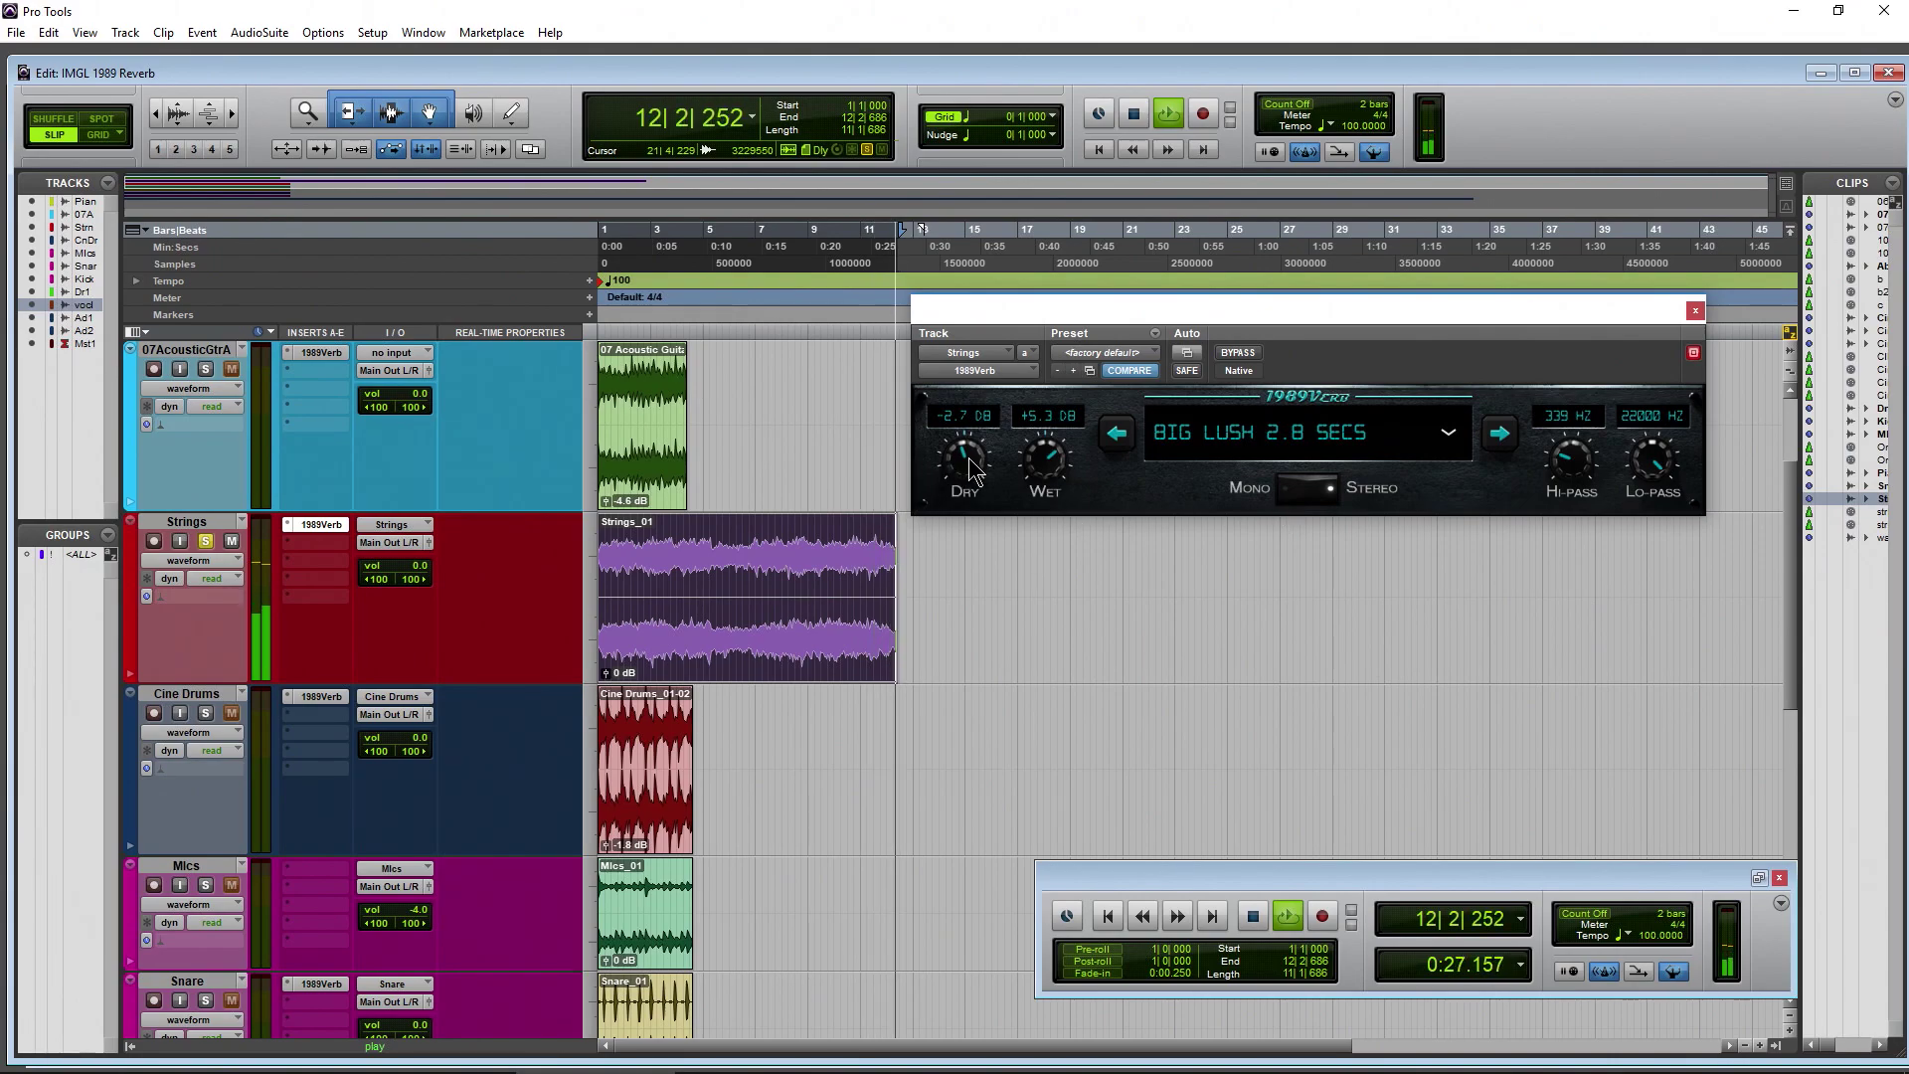
{"action": "left_click_drag", "start_coordinate": [1668, 470], "coordinate": [1656, 555]}
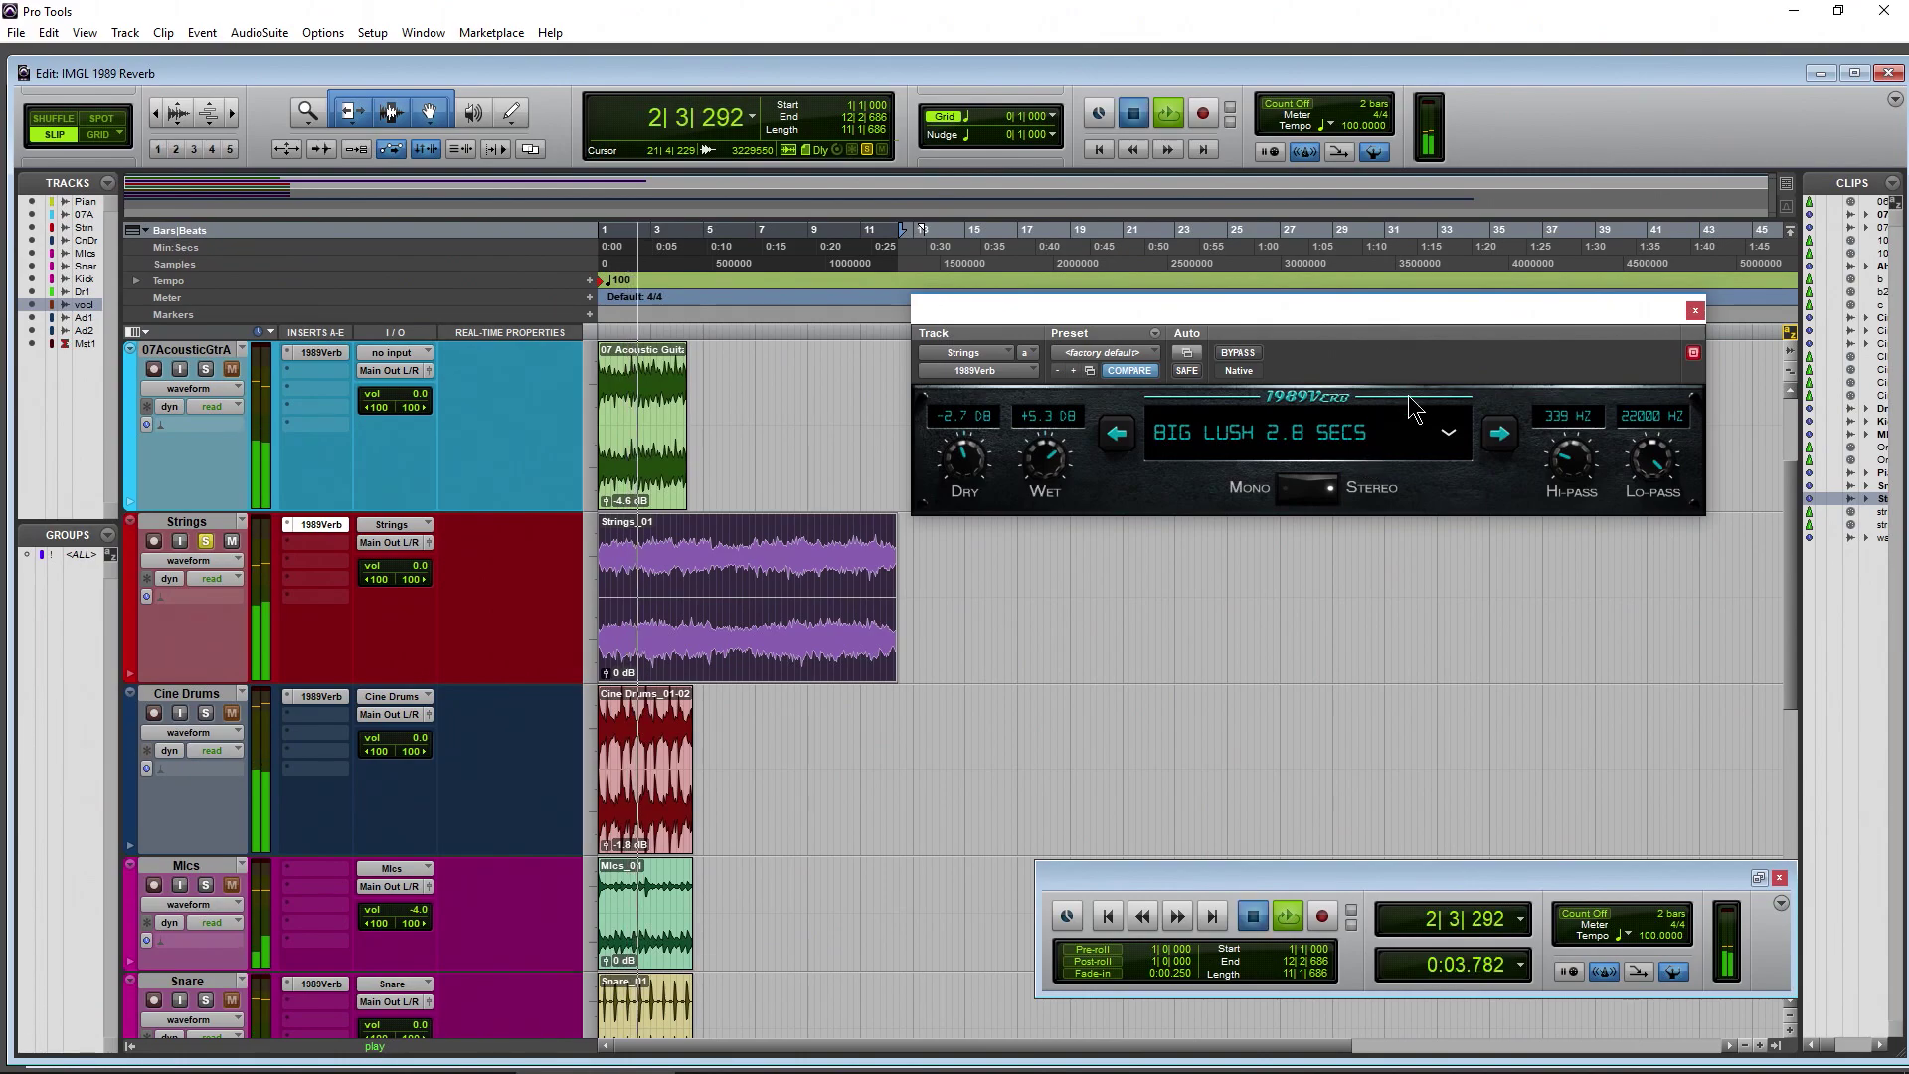
{"action": "key", "text": "space"}
Step: Load the Vigorous Delay 3 Secs program on the strings and start playback
{"action": "left_click", "coordinate": [1293, 433]}
{"action": "scroll", "coordinate": [1263, 487], "scroll_direction": "down", "scroll_amount": 8}
{"action": "scroll", "coordinate": [1255, 492], "scroll_direction": "down", "scroll_amount": 4}
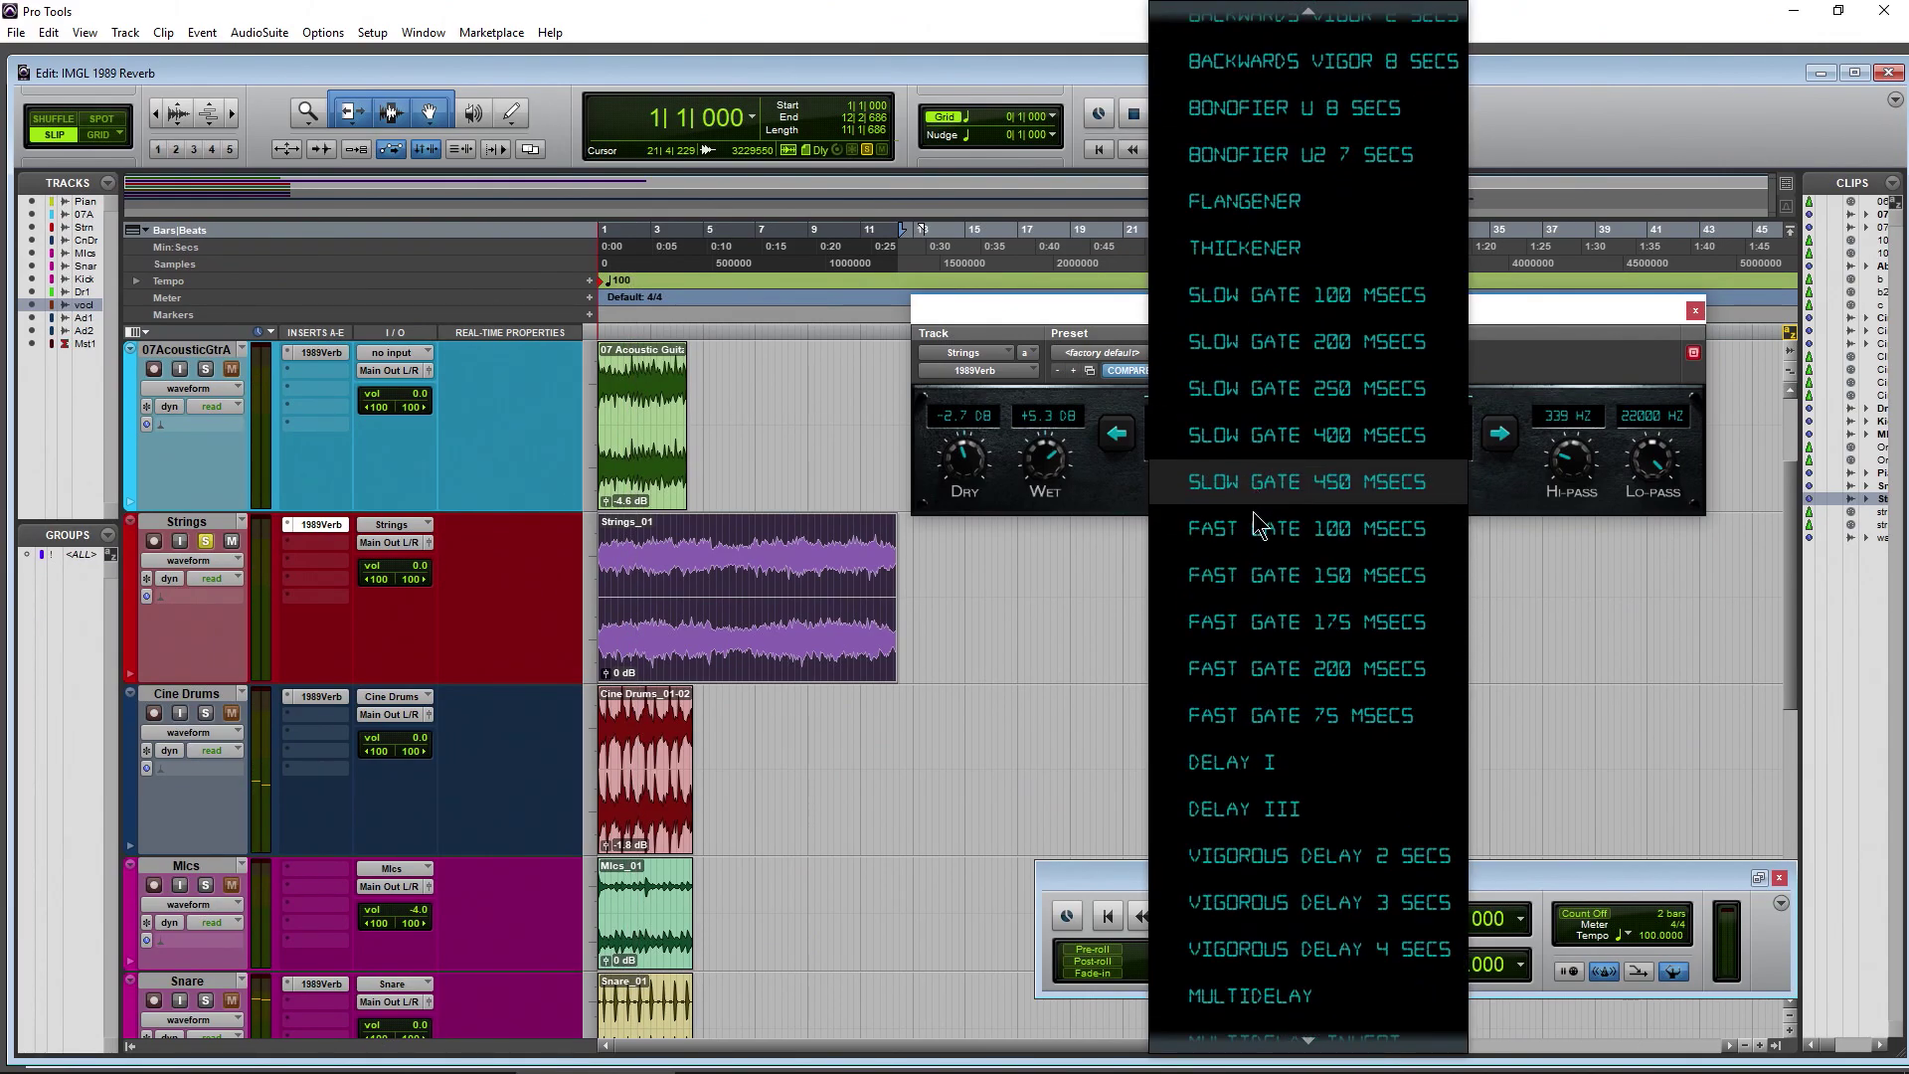
{"action": "left_click", "coordinate": [1208, 892]}
{"action": "key", "text": "space"}
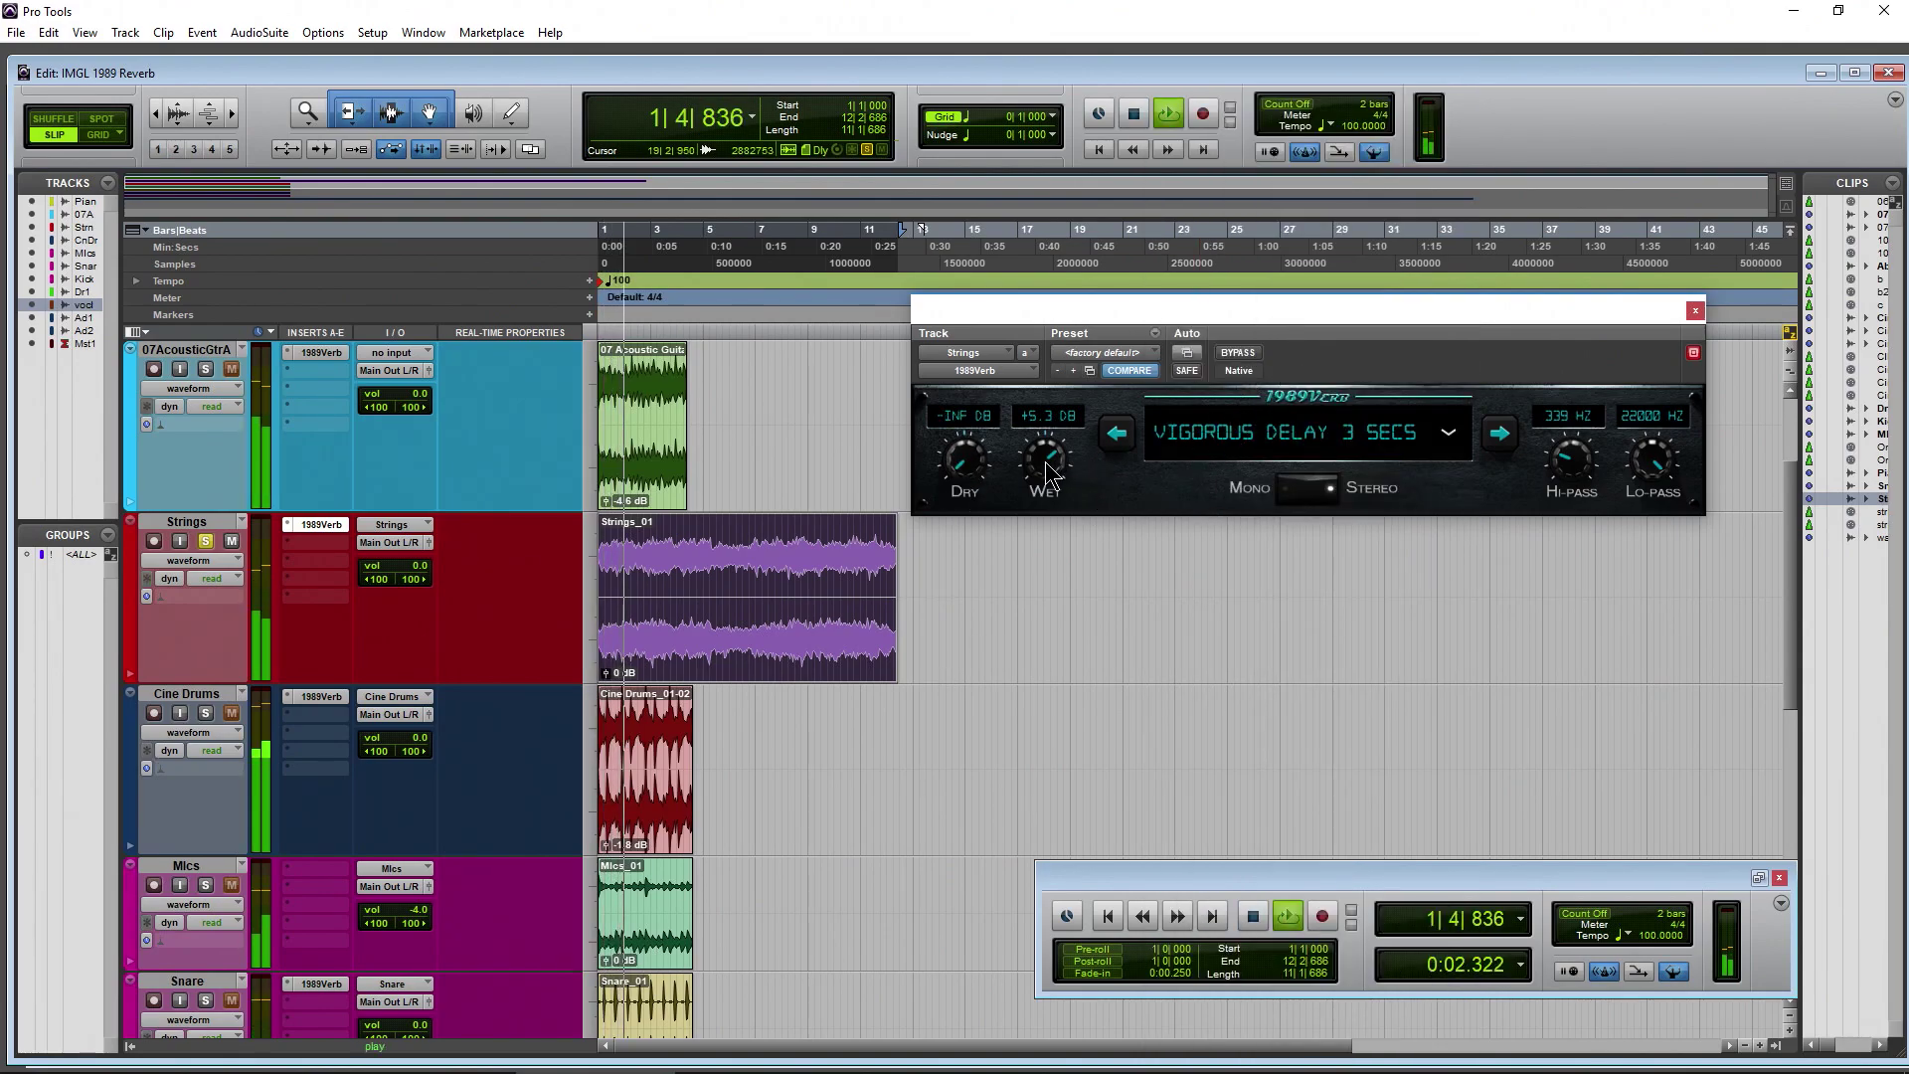
Step: Set the strings reverb's Dry to -2.7 dB and Wet to +5.0 dB, then stop playback and close its 1989Verb
{"action": "left_click_drag", "start_coordinate": [977, 480], "coordinate": [981, 391]}
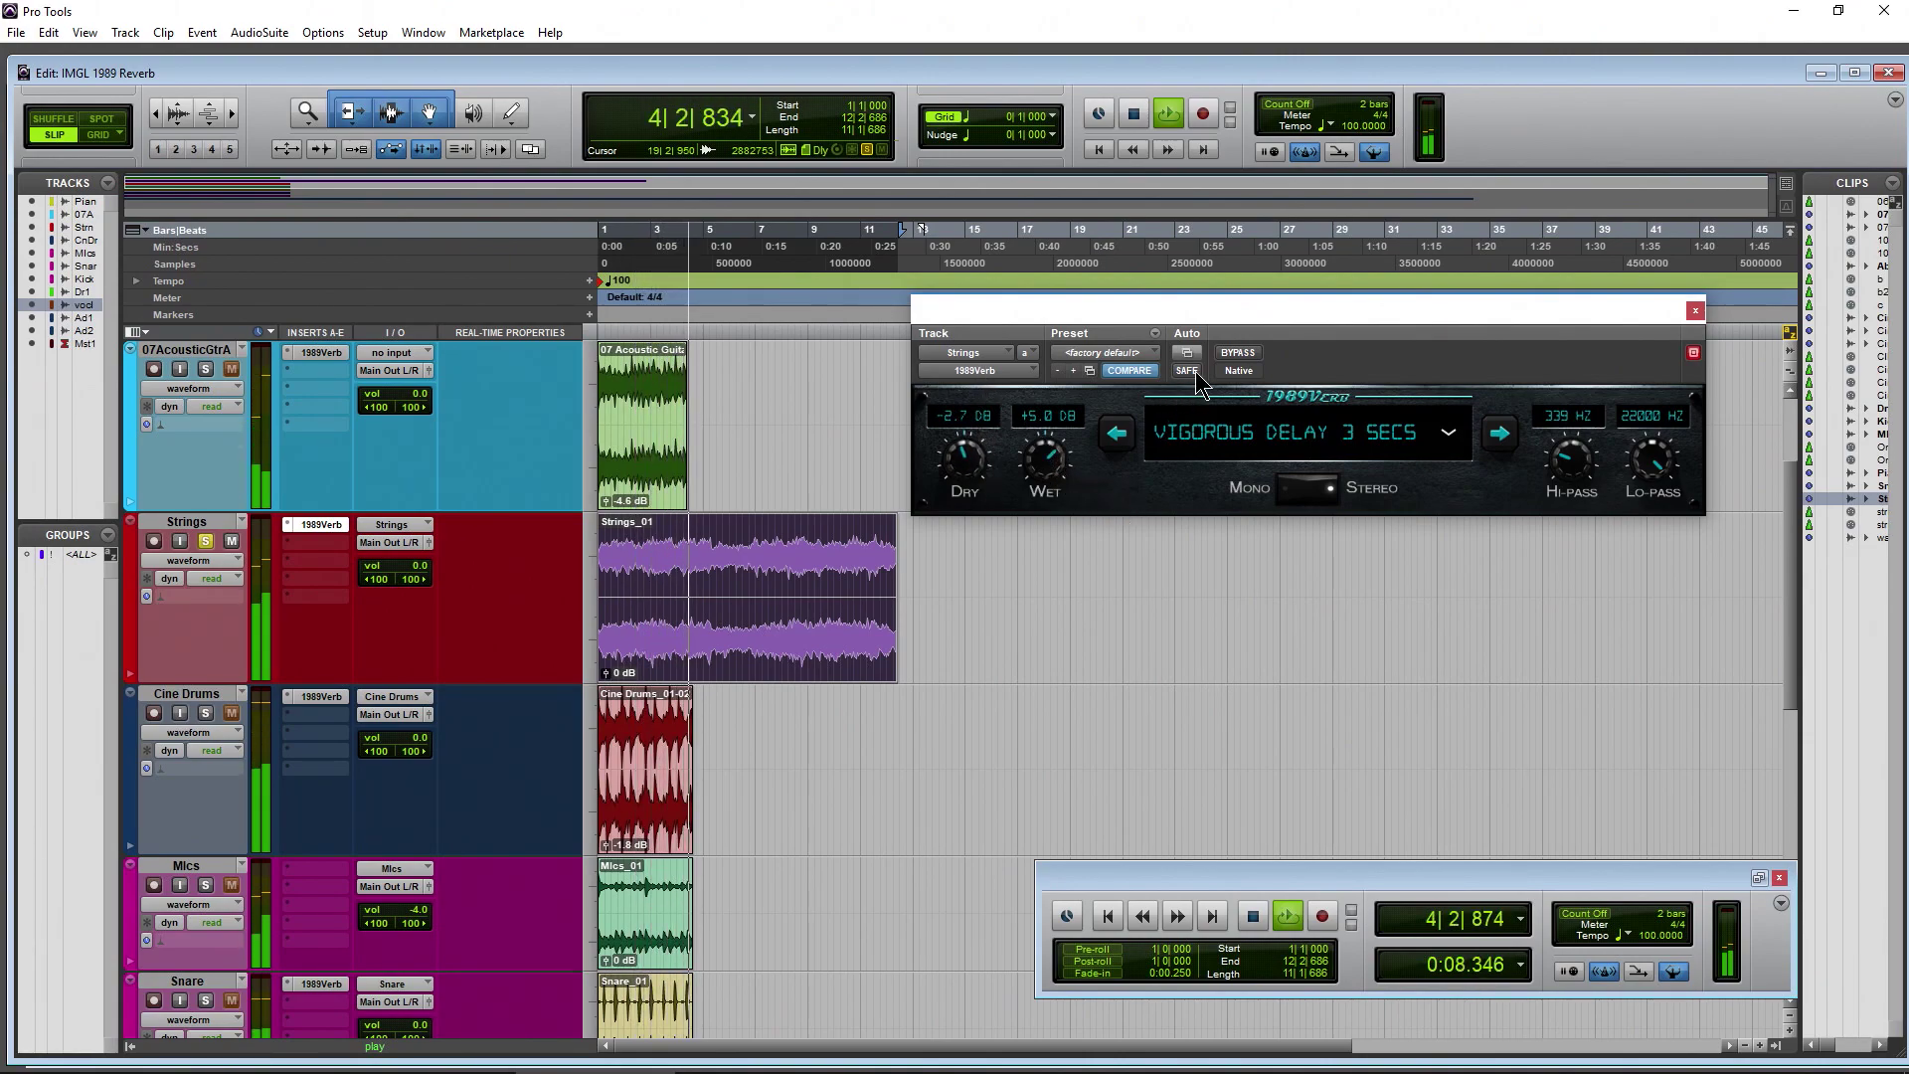
{"action": "left_click", "coordinate": [1135, 114]}
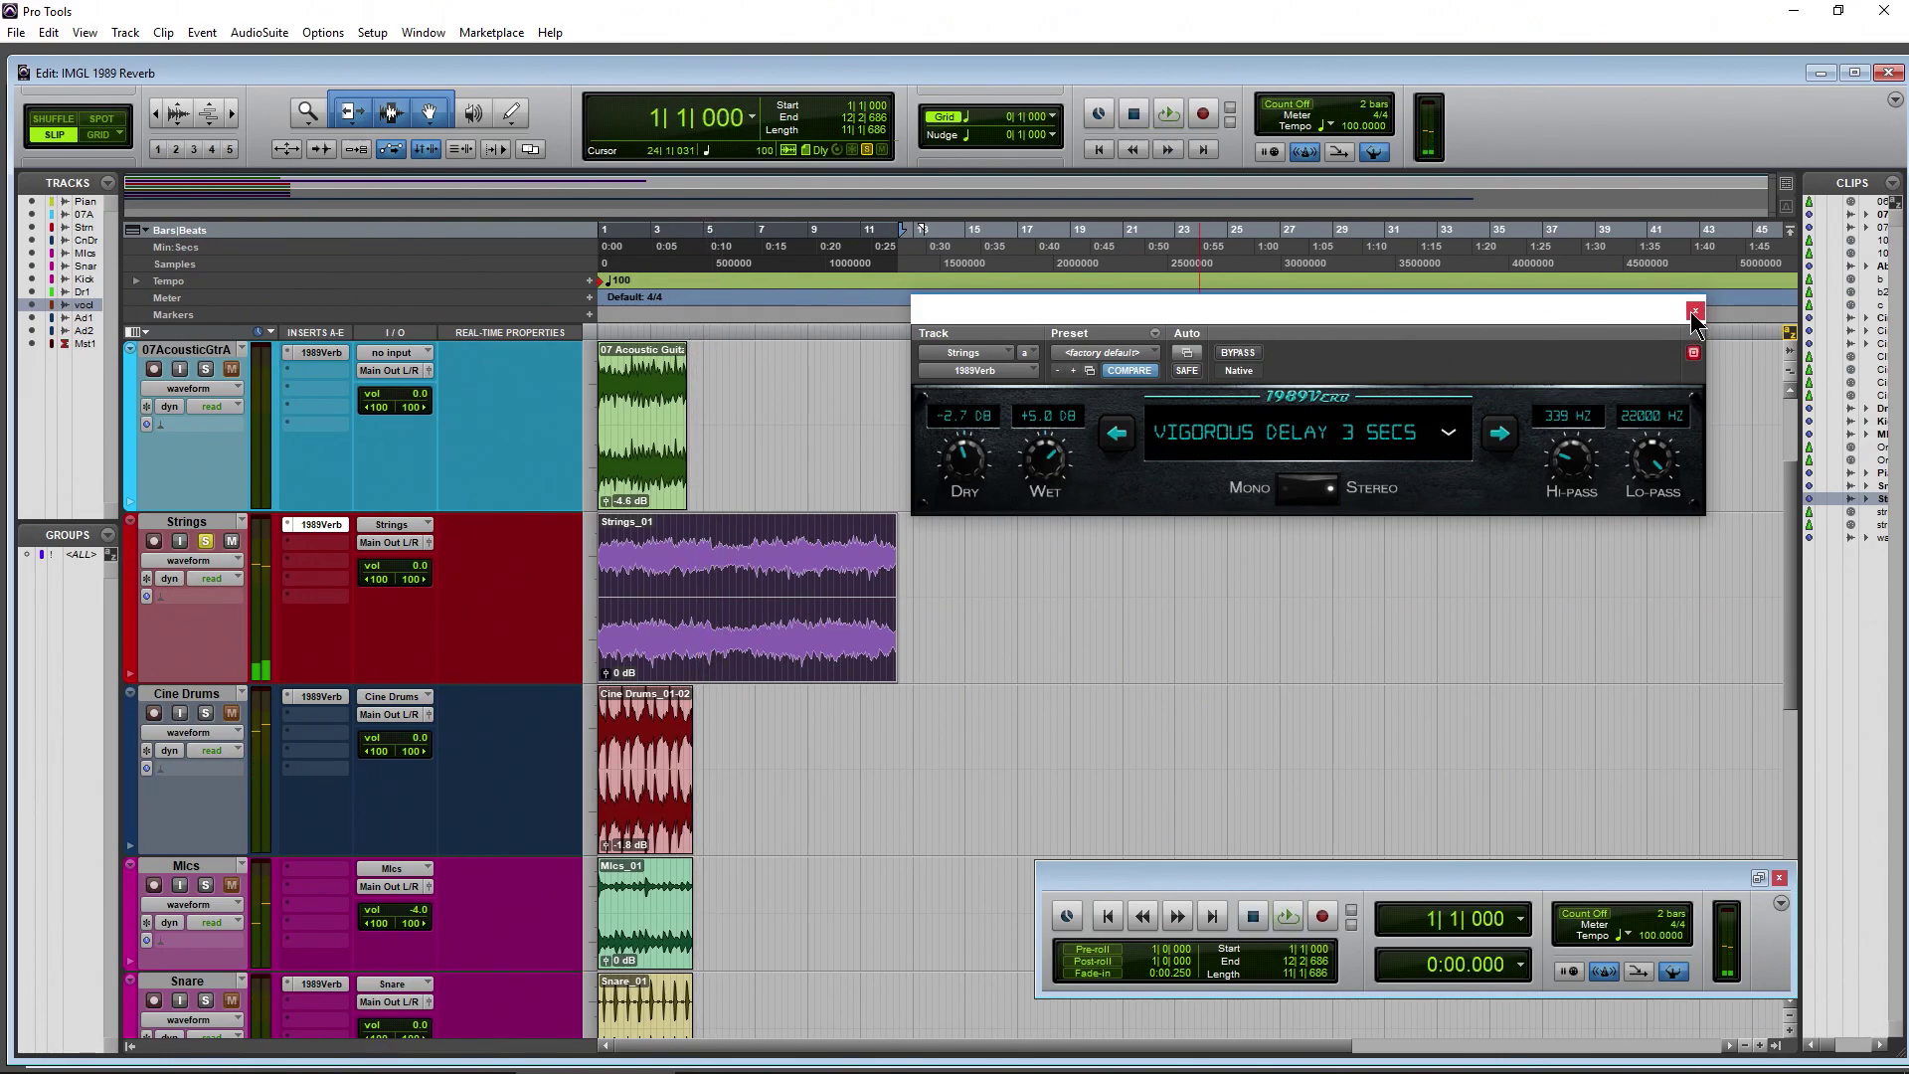
{"action": "left_click", "coordinate": [1695, 312]}
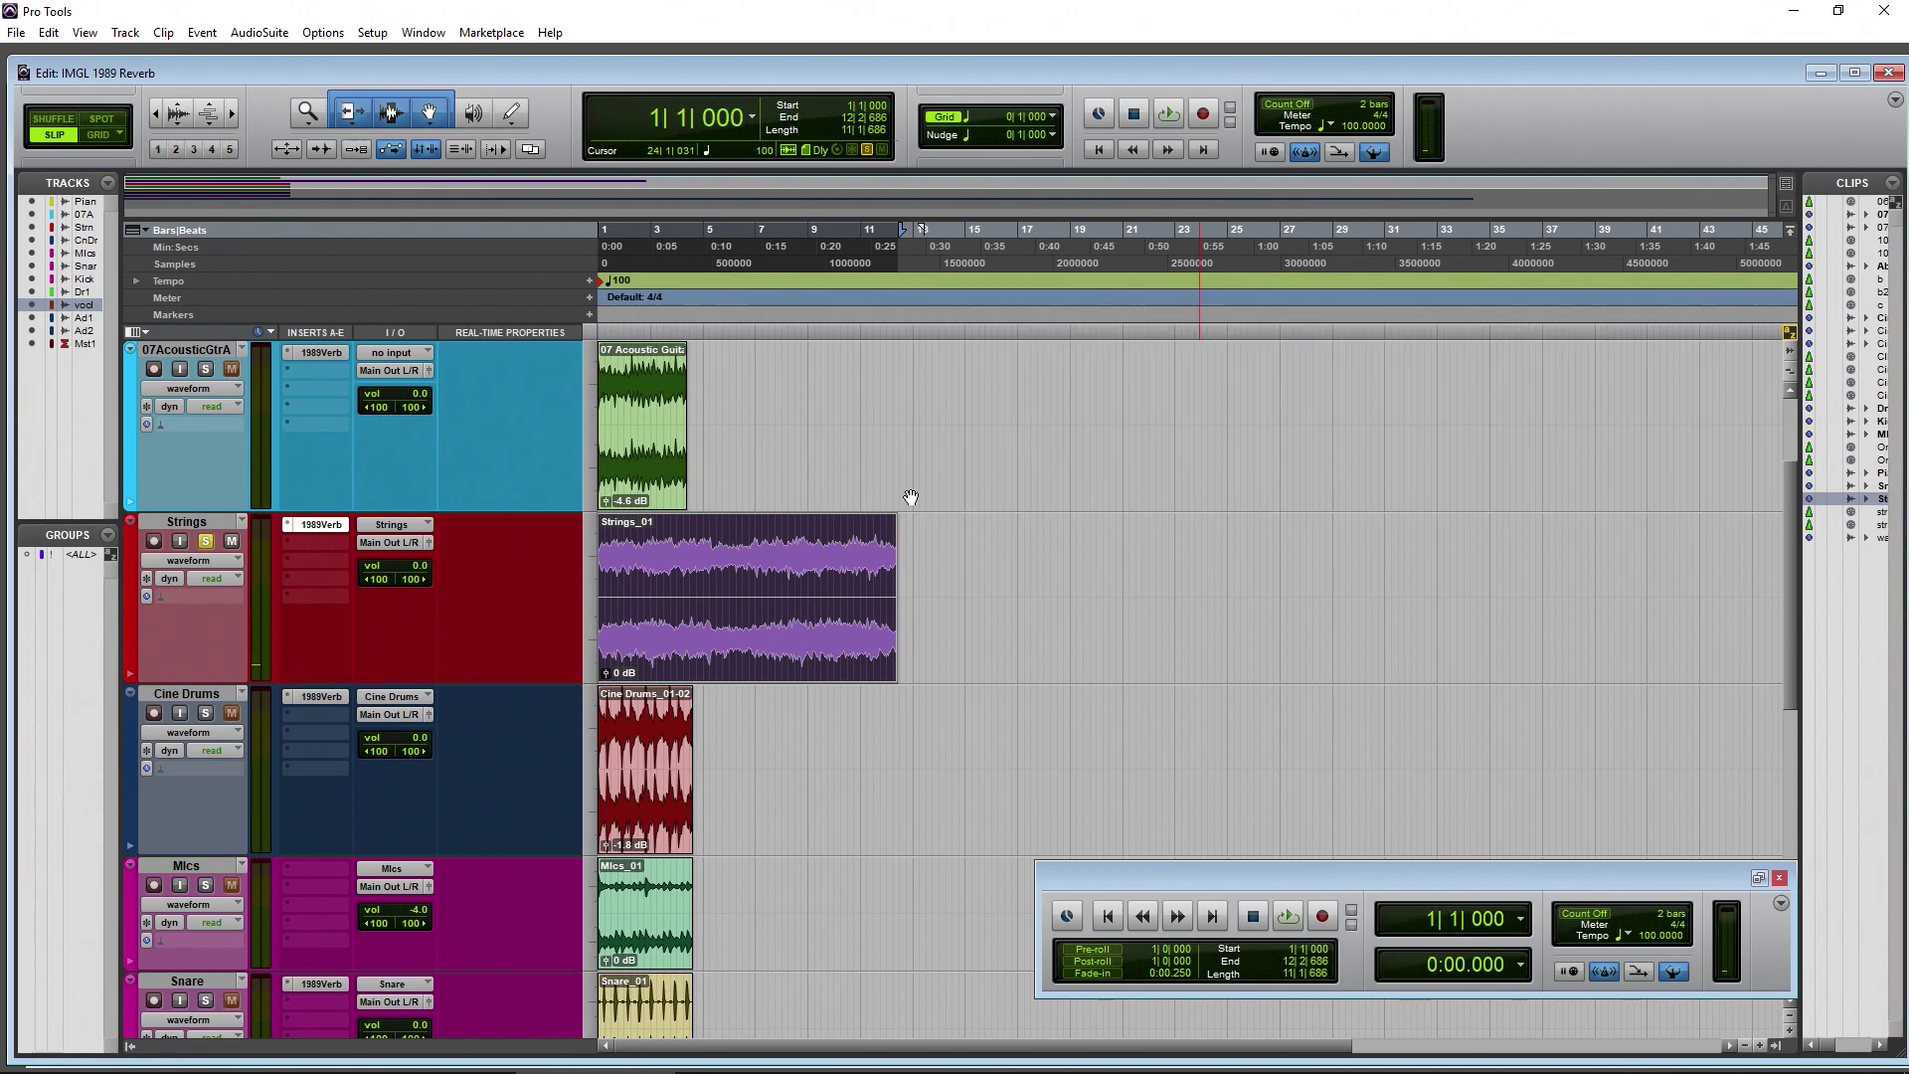
Step: Solo Cine Drums instead of Strings, open its 1989Verb, and play its clip comparing the plugin bypassed and active
{"action": "left_click", "coordinate": [318, 696]}
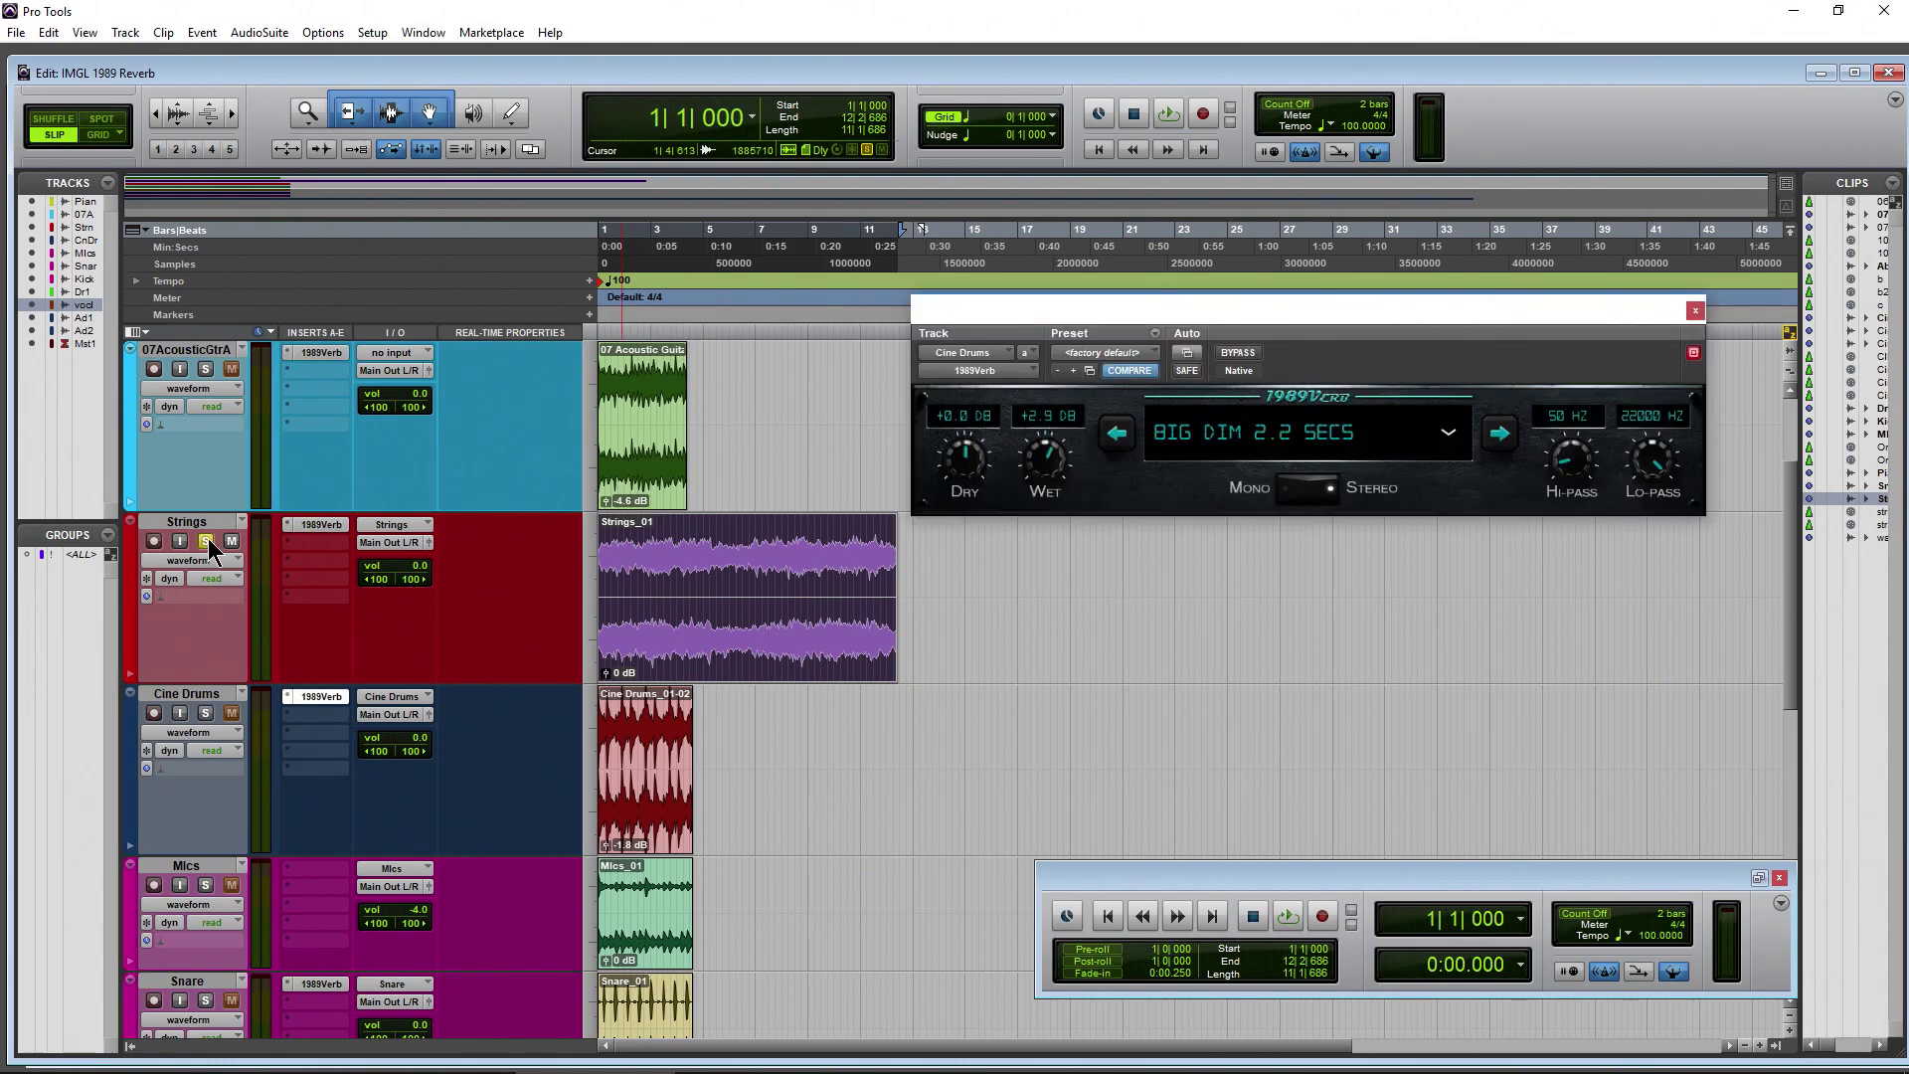
{"action": "left_click", "coordinate": [626, 819]}
{"action": "left_click_drag", "start_coordinate": [1358, 326], "coordinate": [1376, 384]}
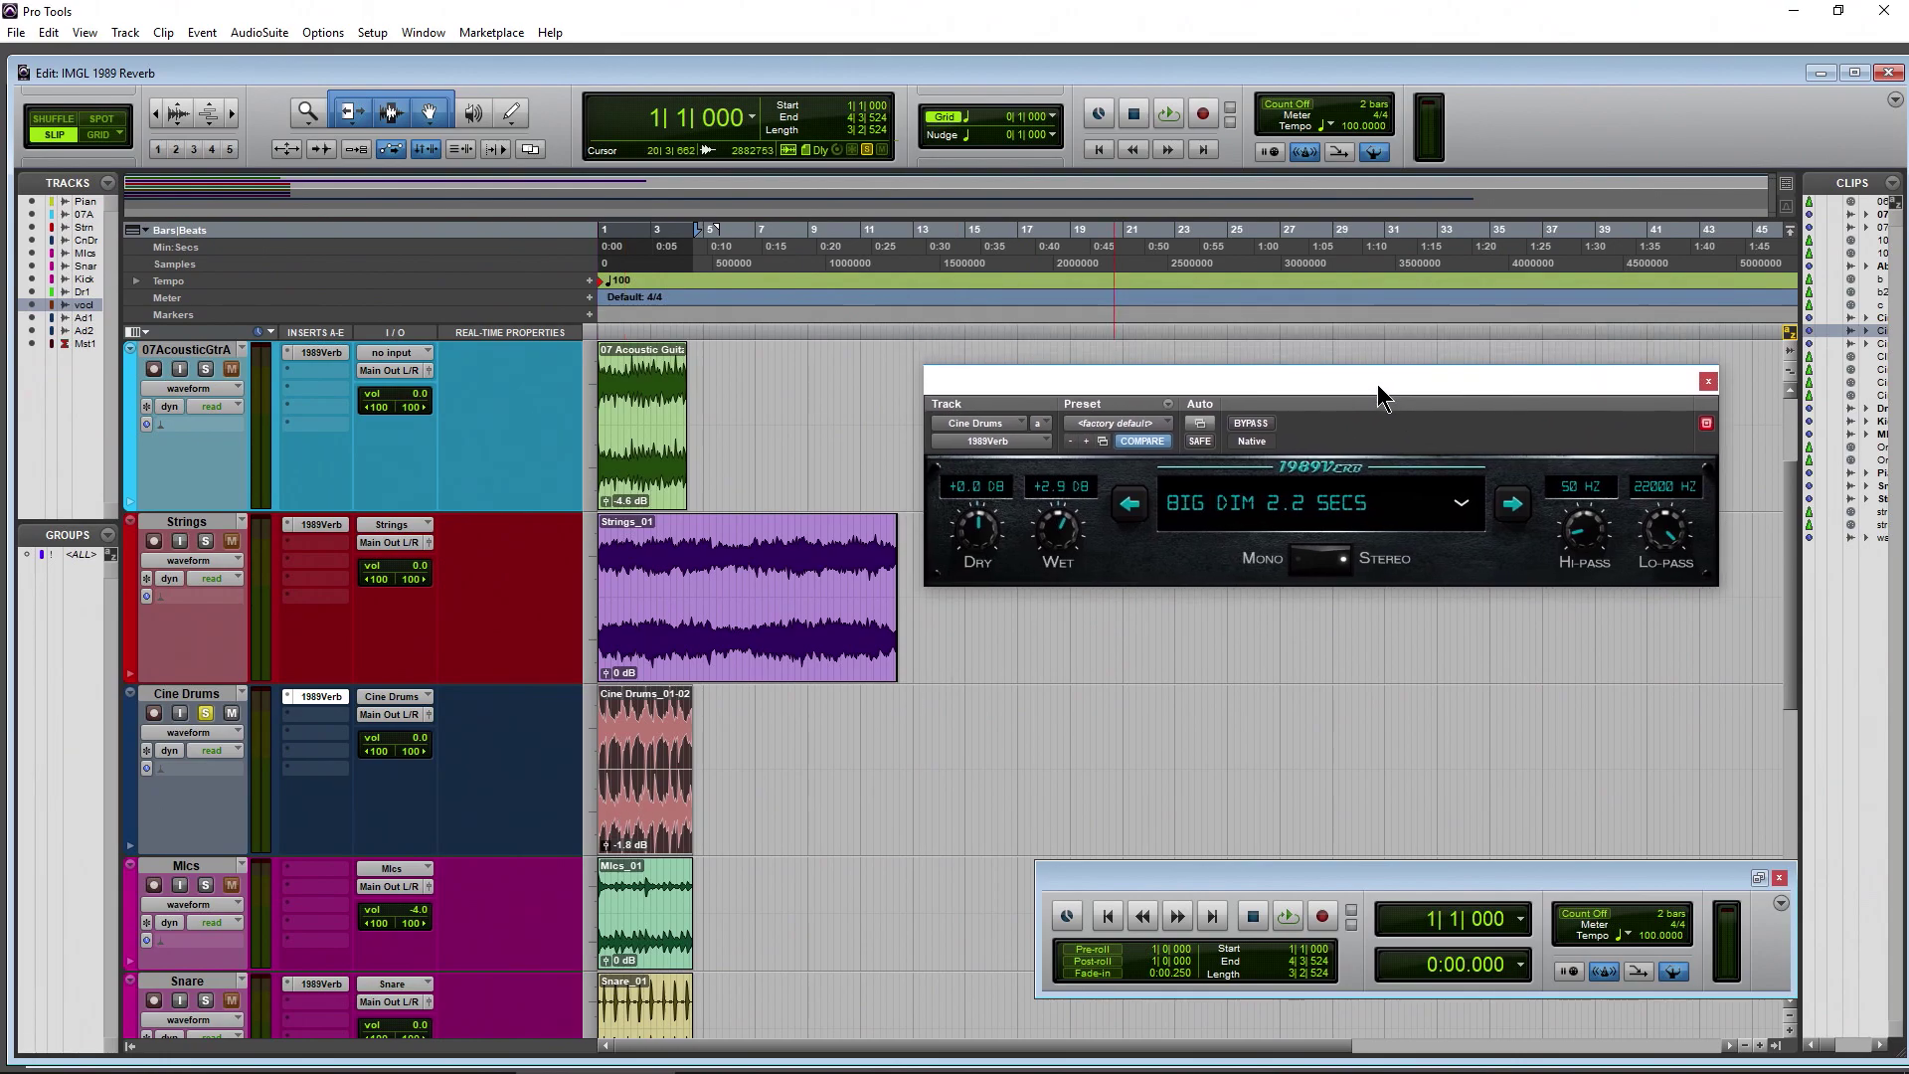
{"action": "key", "text": "space"}
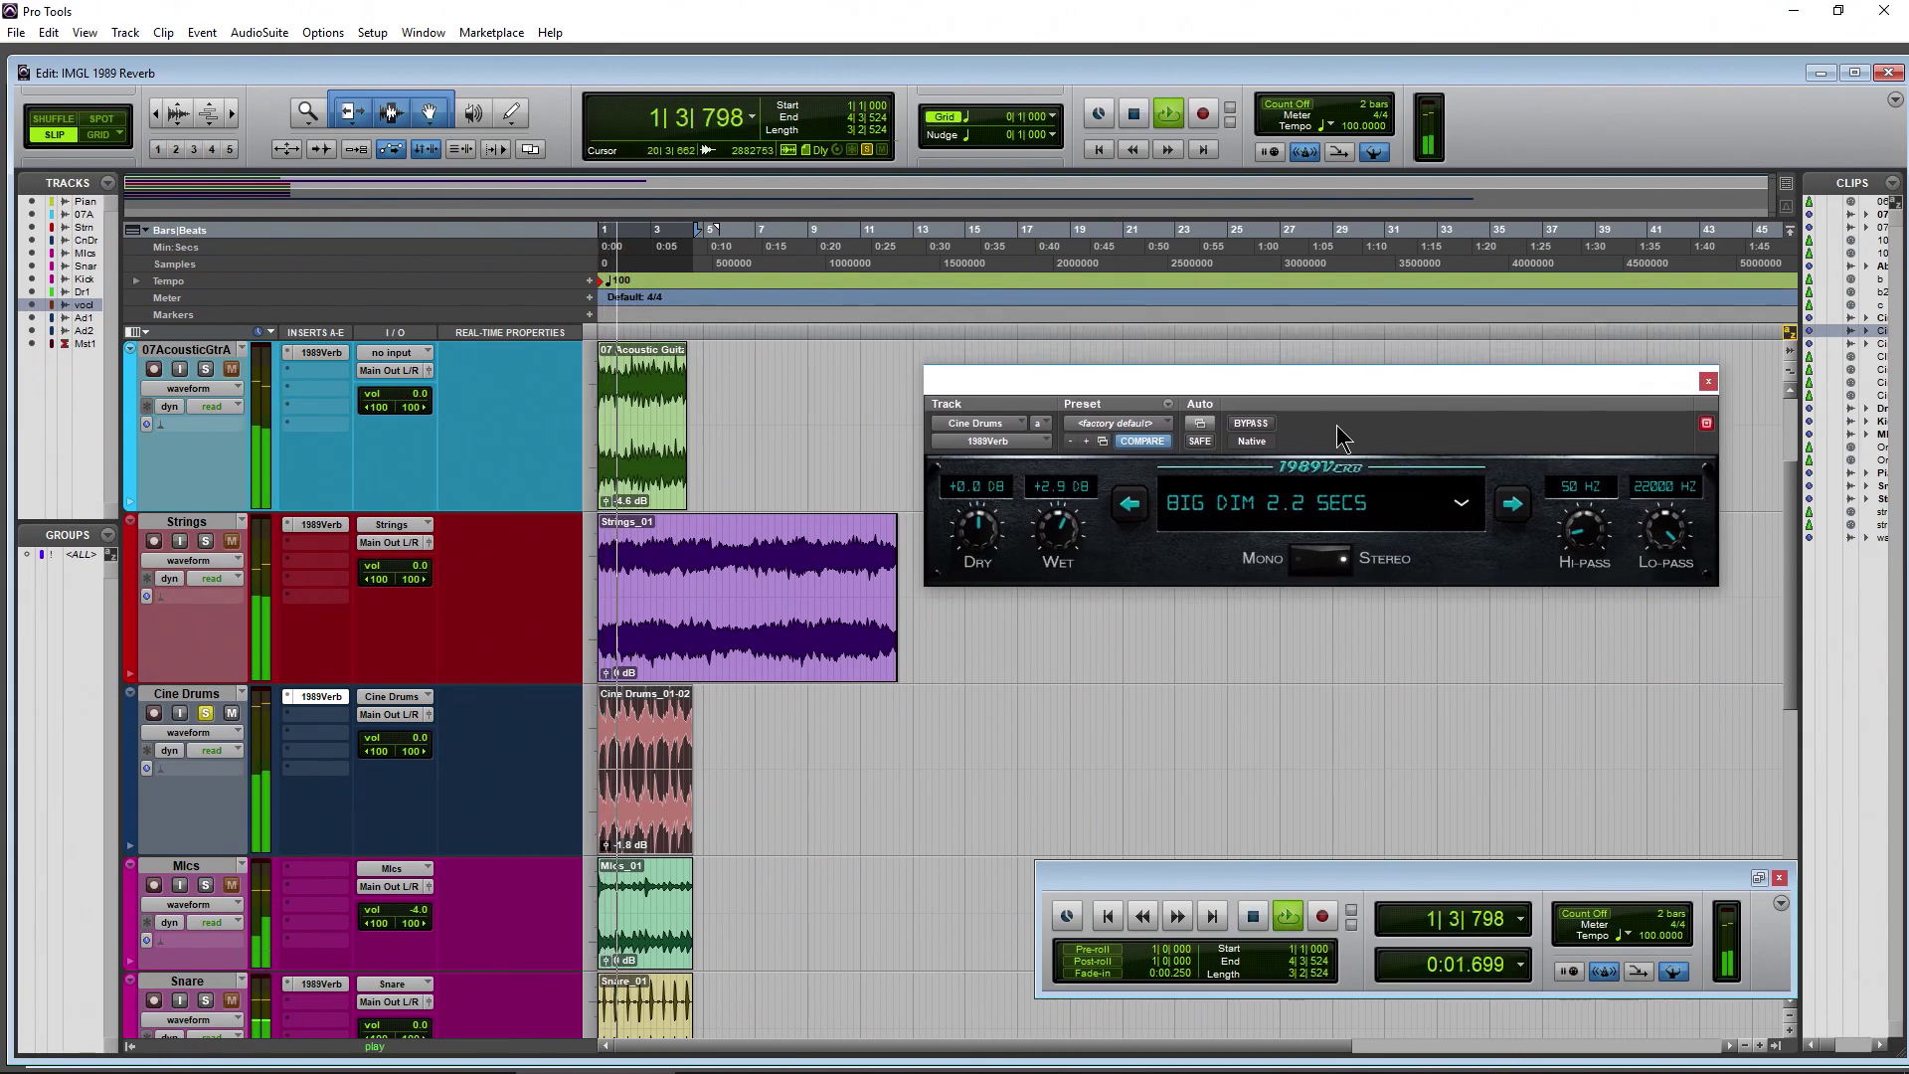
{"action": "left_click", "coordinate": [1255, 425]}
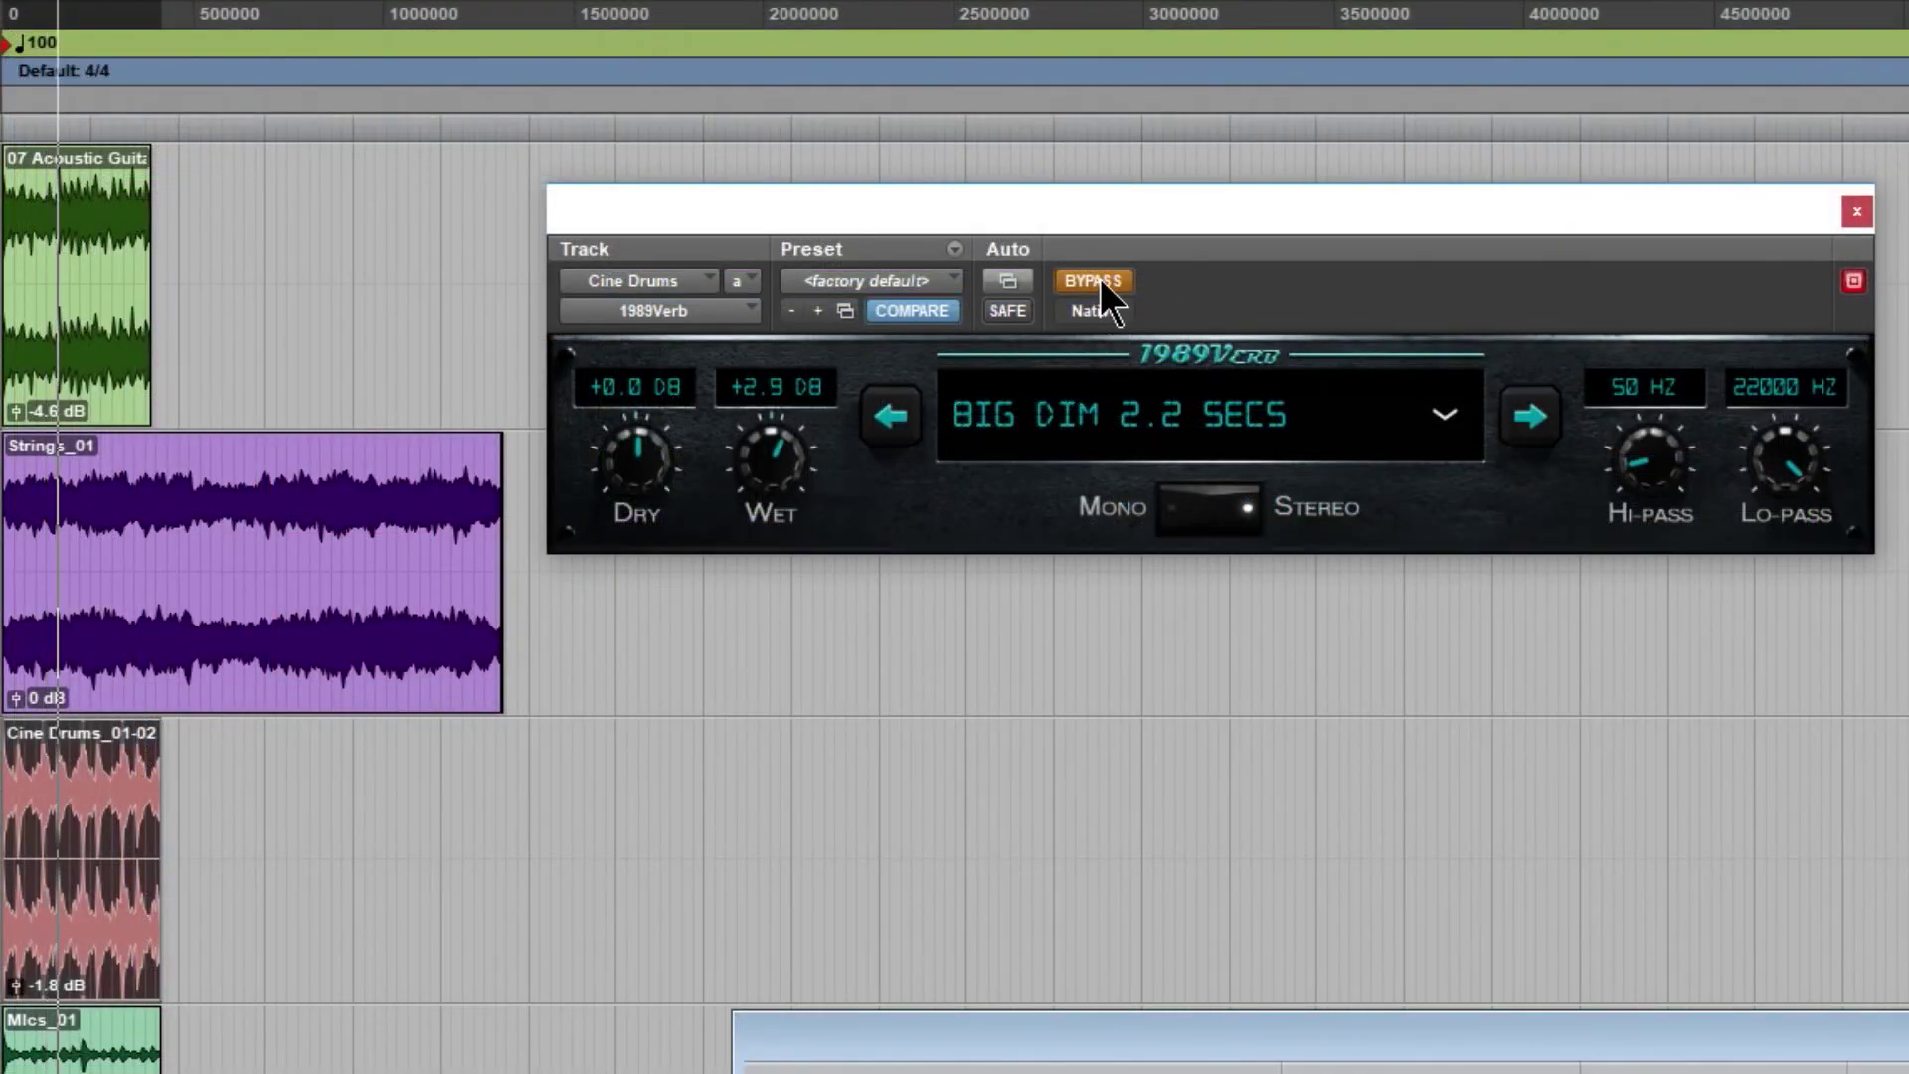
{"action": "left_click", "coordinate": [1100, 281]}
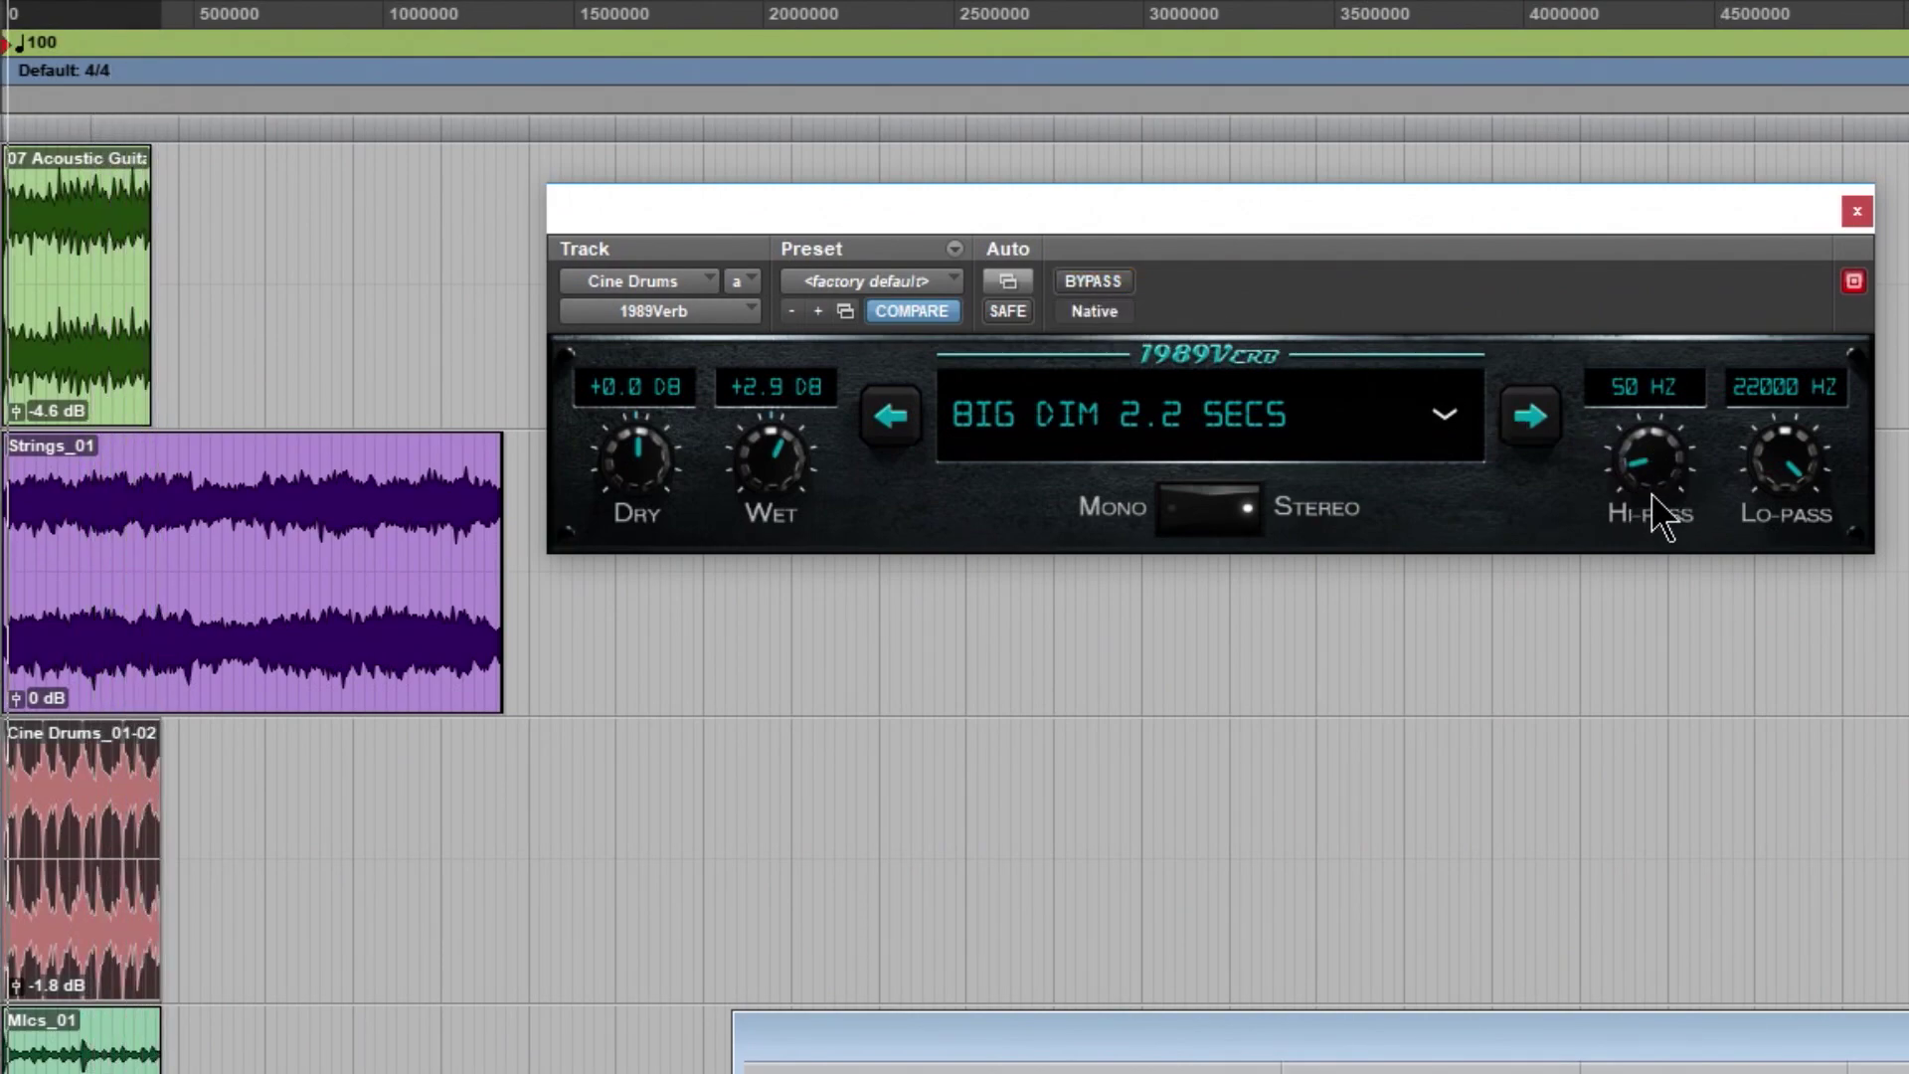
Step: Cut the drum reverb's Dry to -INF dB, lower Hi-pass to 20 Hz for comparison, and set Hi-pass to 97 Hz
{"action": "left_click_drag", "start_coordinate": [1668, 485], "coordinate": [1671, 478]}
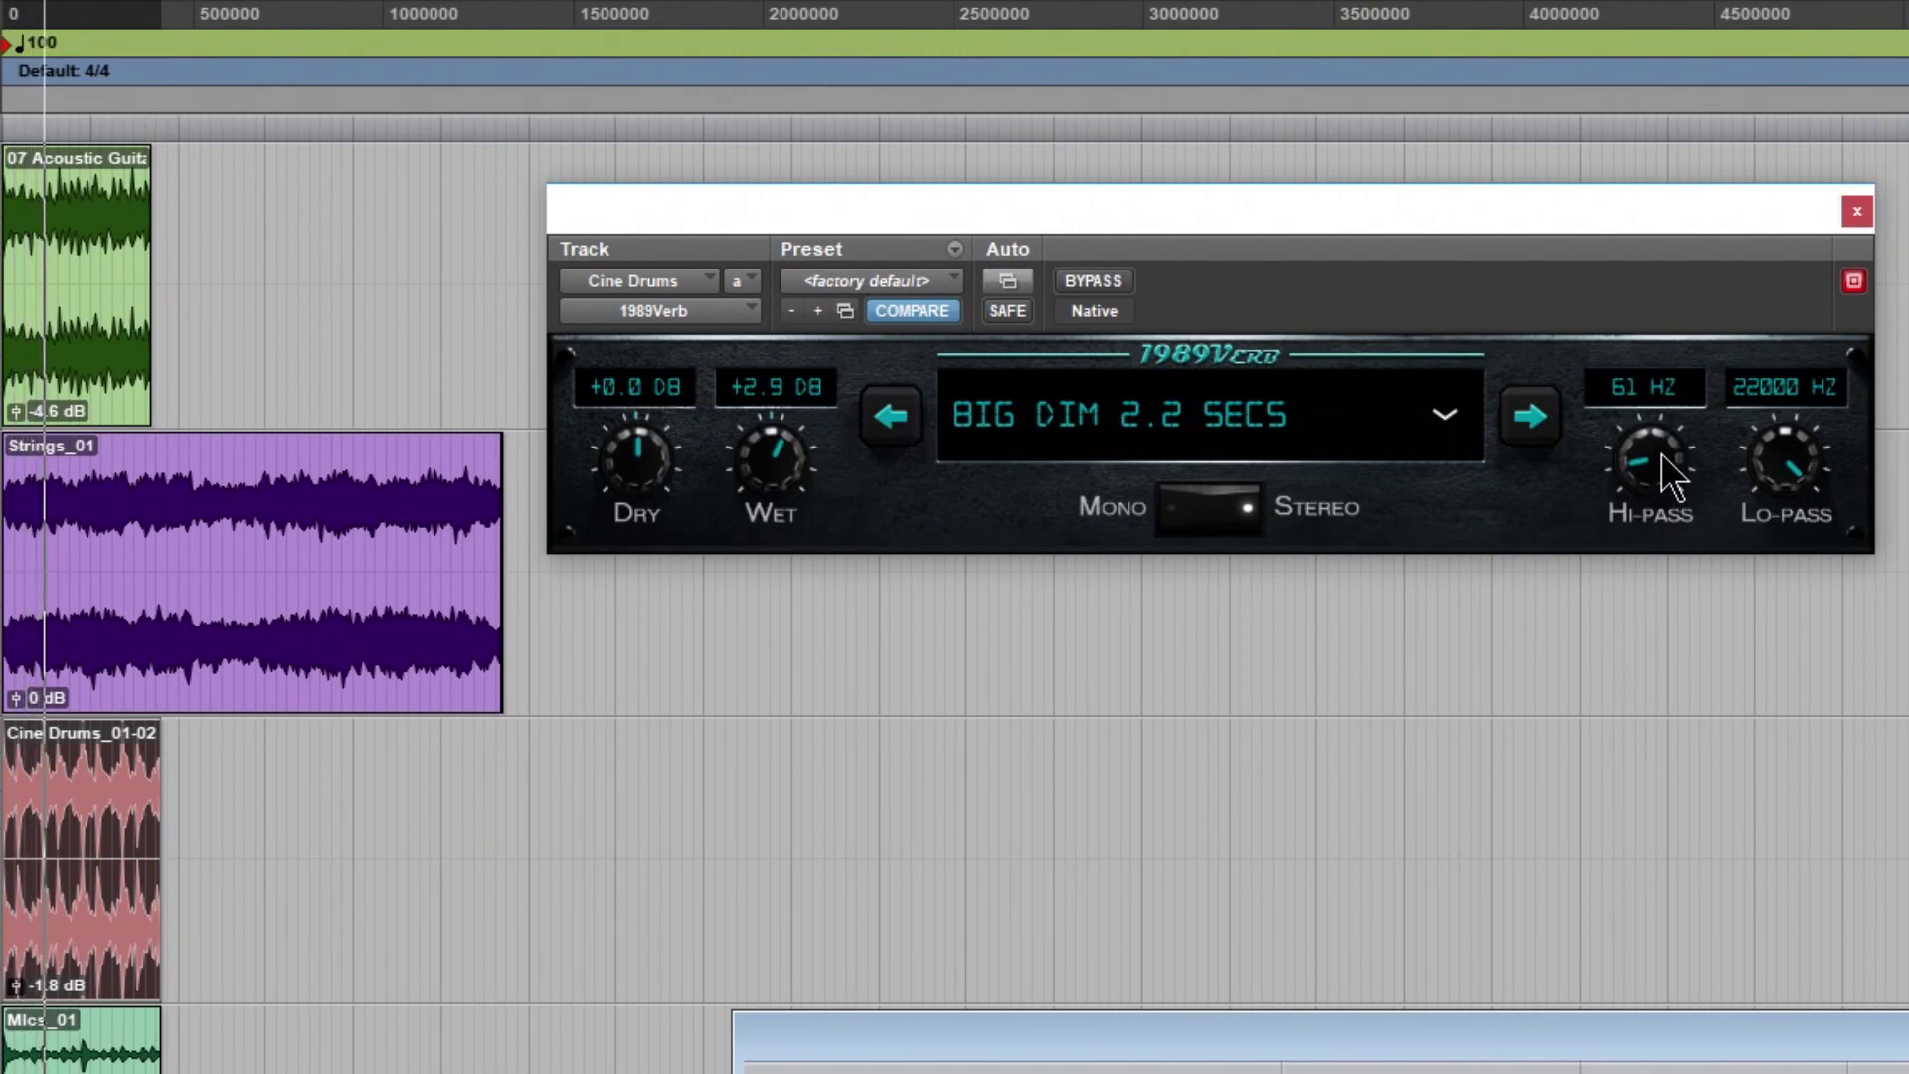
{"action": "left_click_drag", "start_coordinate": [605, 511], "coordinate": [652, 793]}
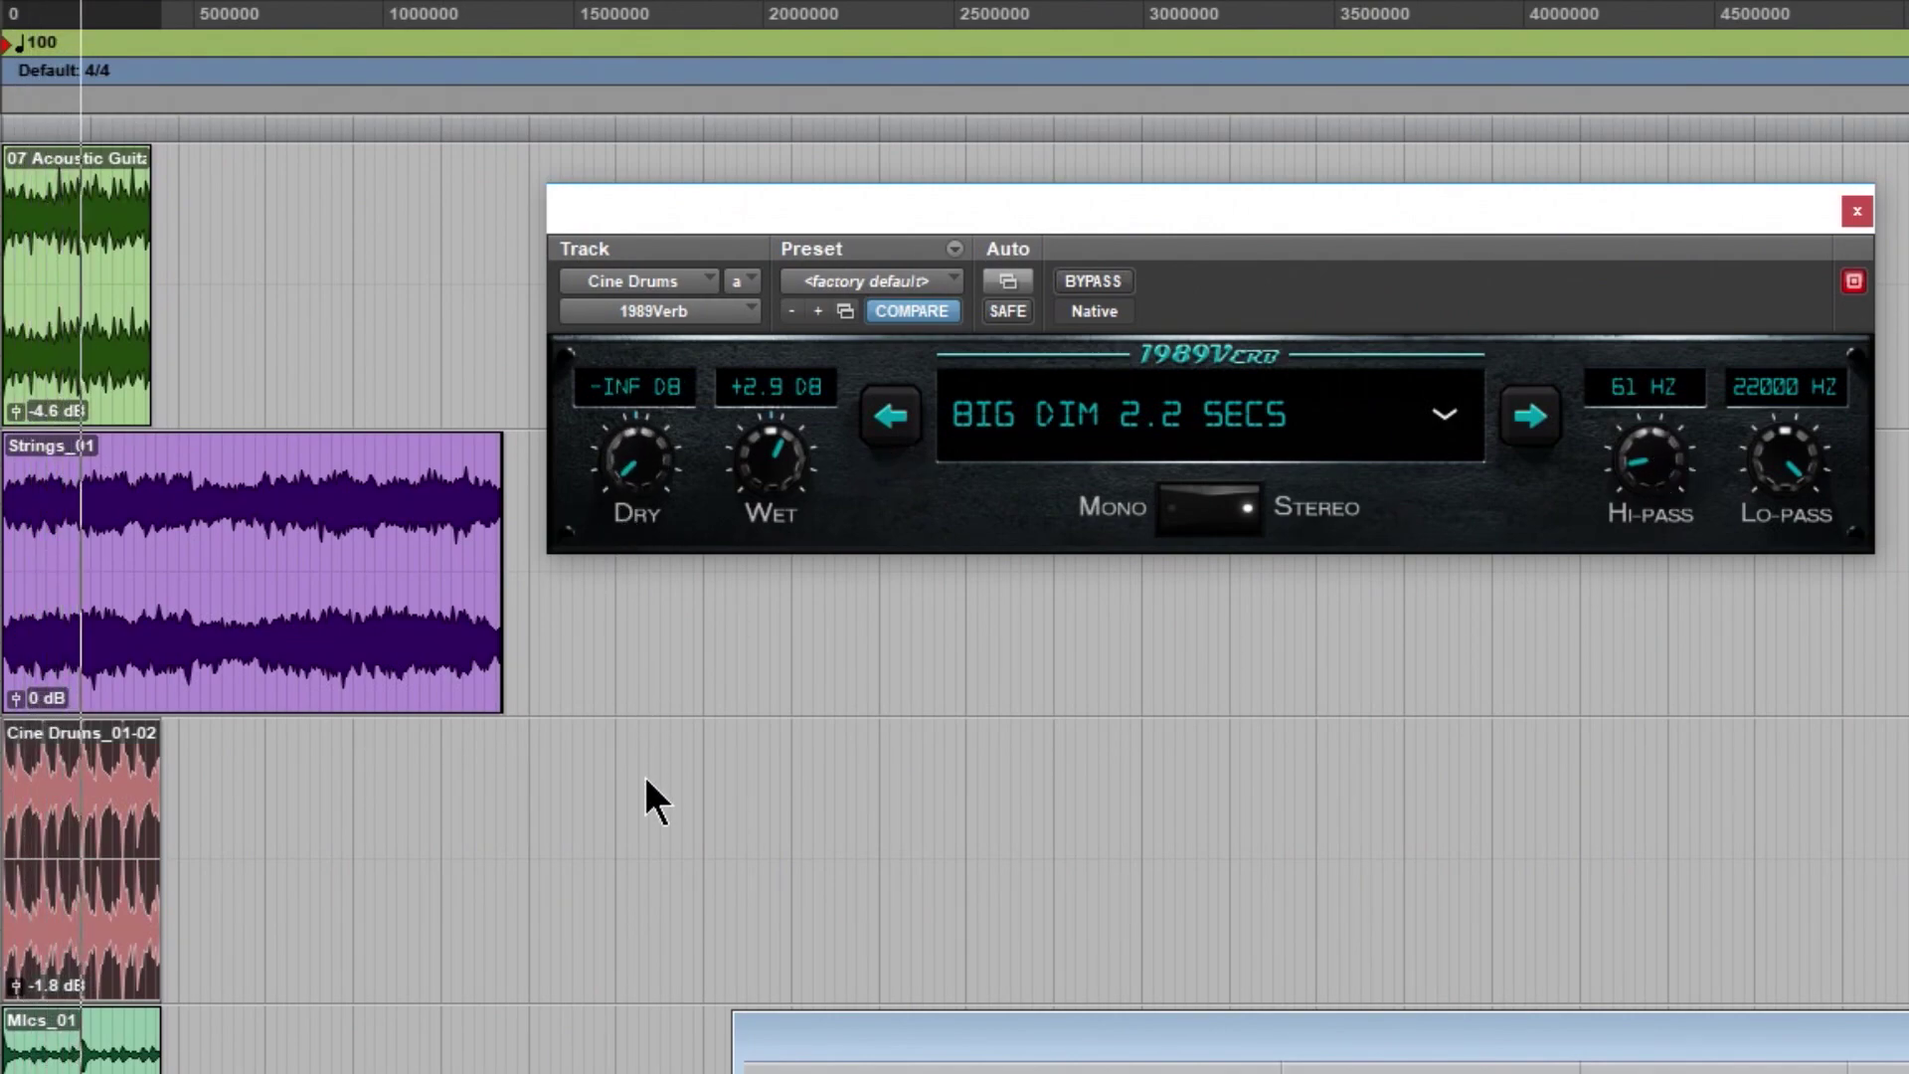
{"action": "left_click_drag", "start_coordinate": [1655, 456], "coordinate": [1663, 559]}
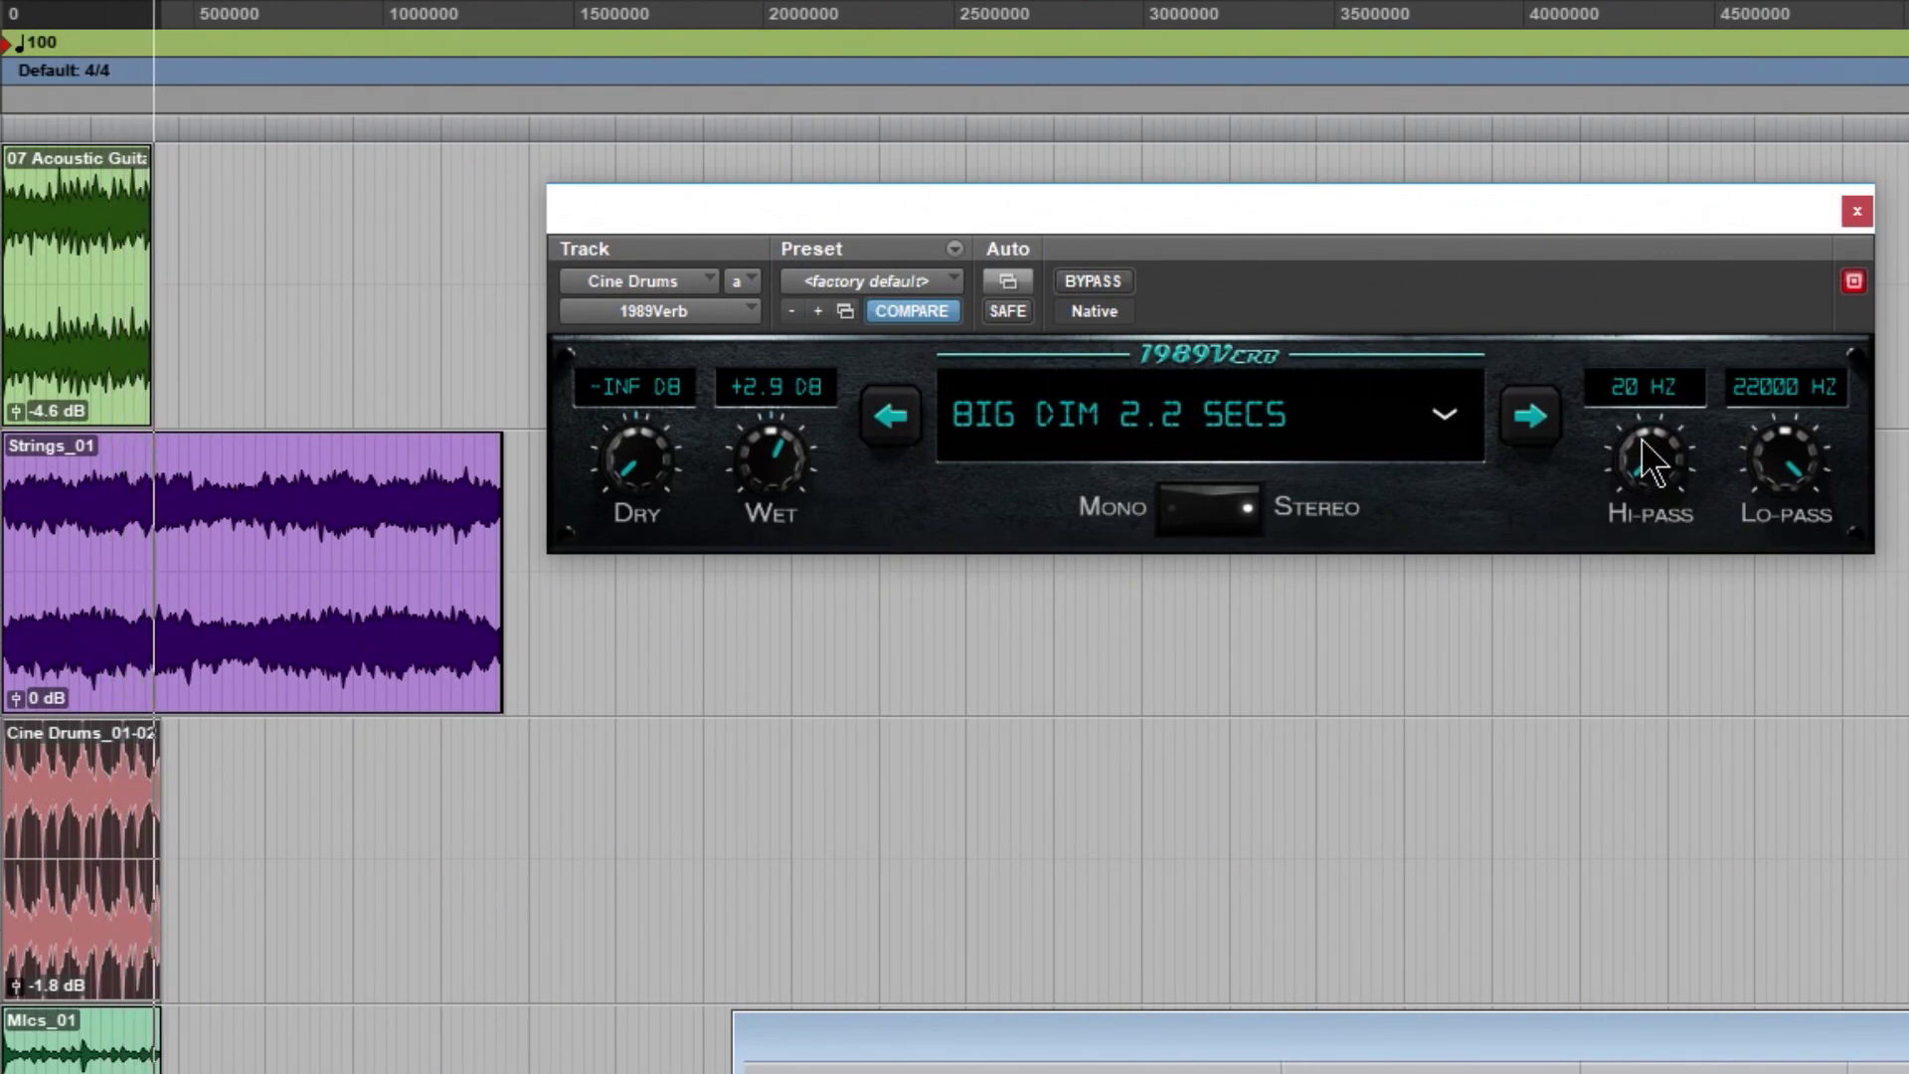
{"action": "mouse_move", "coordinate": [1667, 469]}
{"action": "left_mouse_down"}
{"action": "mouse_move", "coordinate": [1662, 396]}
{"action": "mouse_move", "coordinate": [1643, 493]}
{"action": "mouse_move", "coordinate": [1657, 458]}
{"action": "left_mouse_up"}
Step: Raise the drum reverb's Dry to -0.1 dB and compare mono with stereo, ending on stereo
{"action": "left_click_drag", "start_coordinate": [639, 499], "coordinate": [639, 254]}
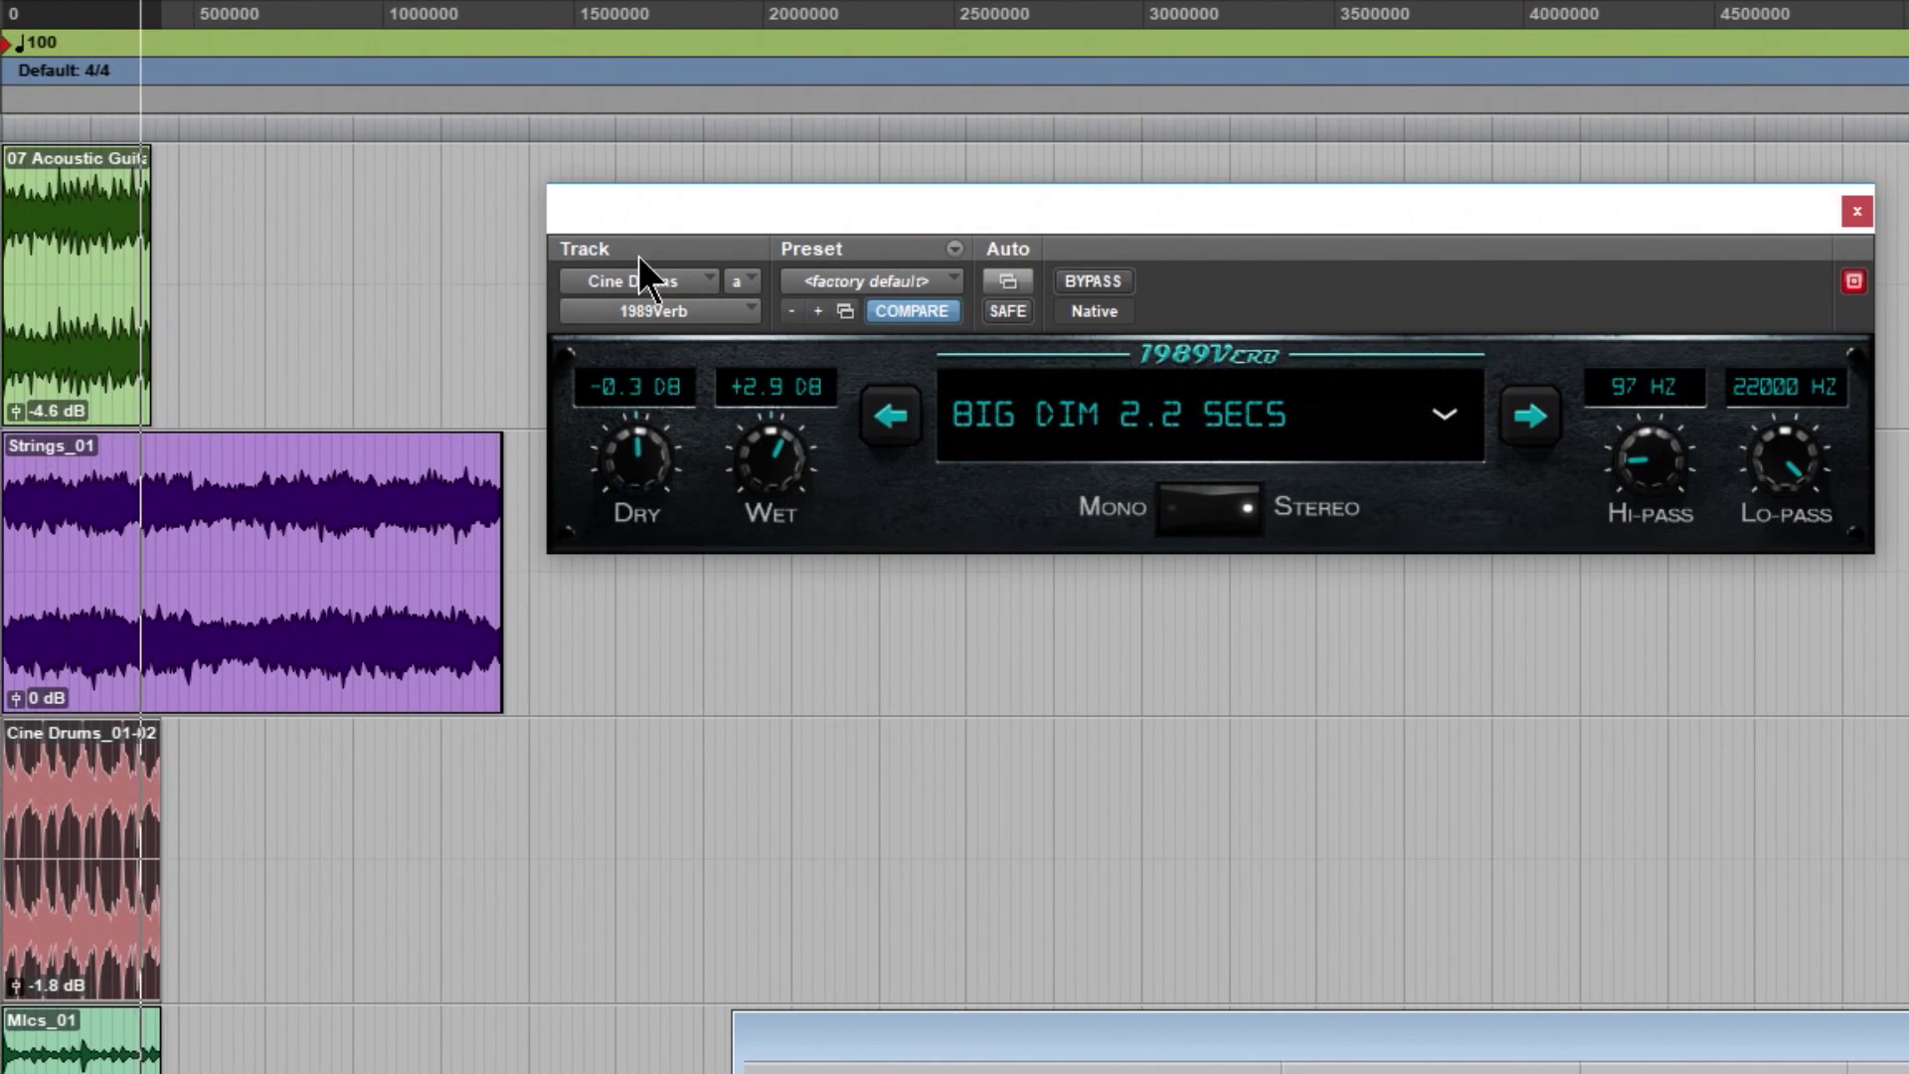
{"action": "left_click", "coordinate": [1171, 511]}
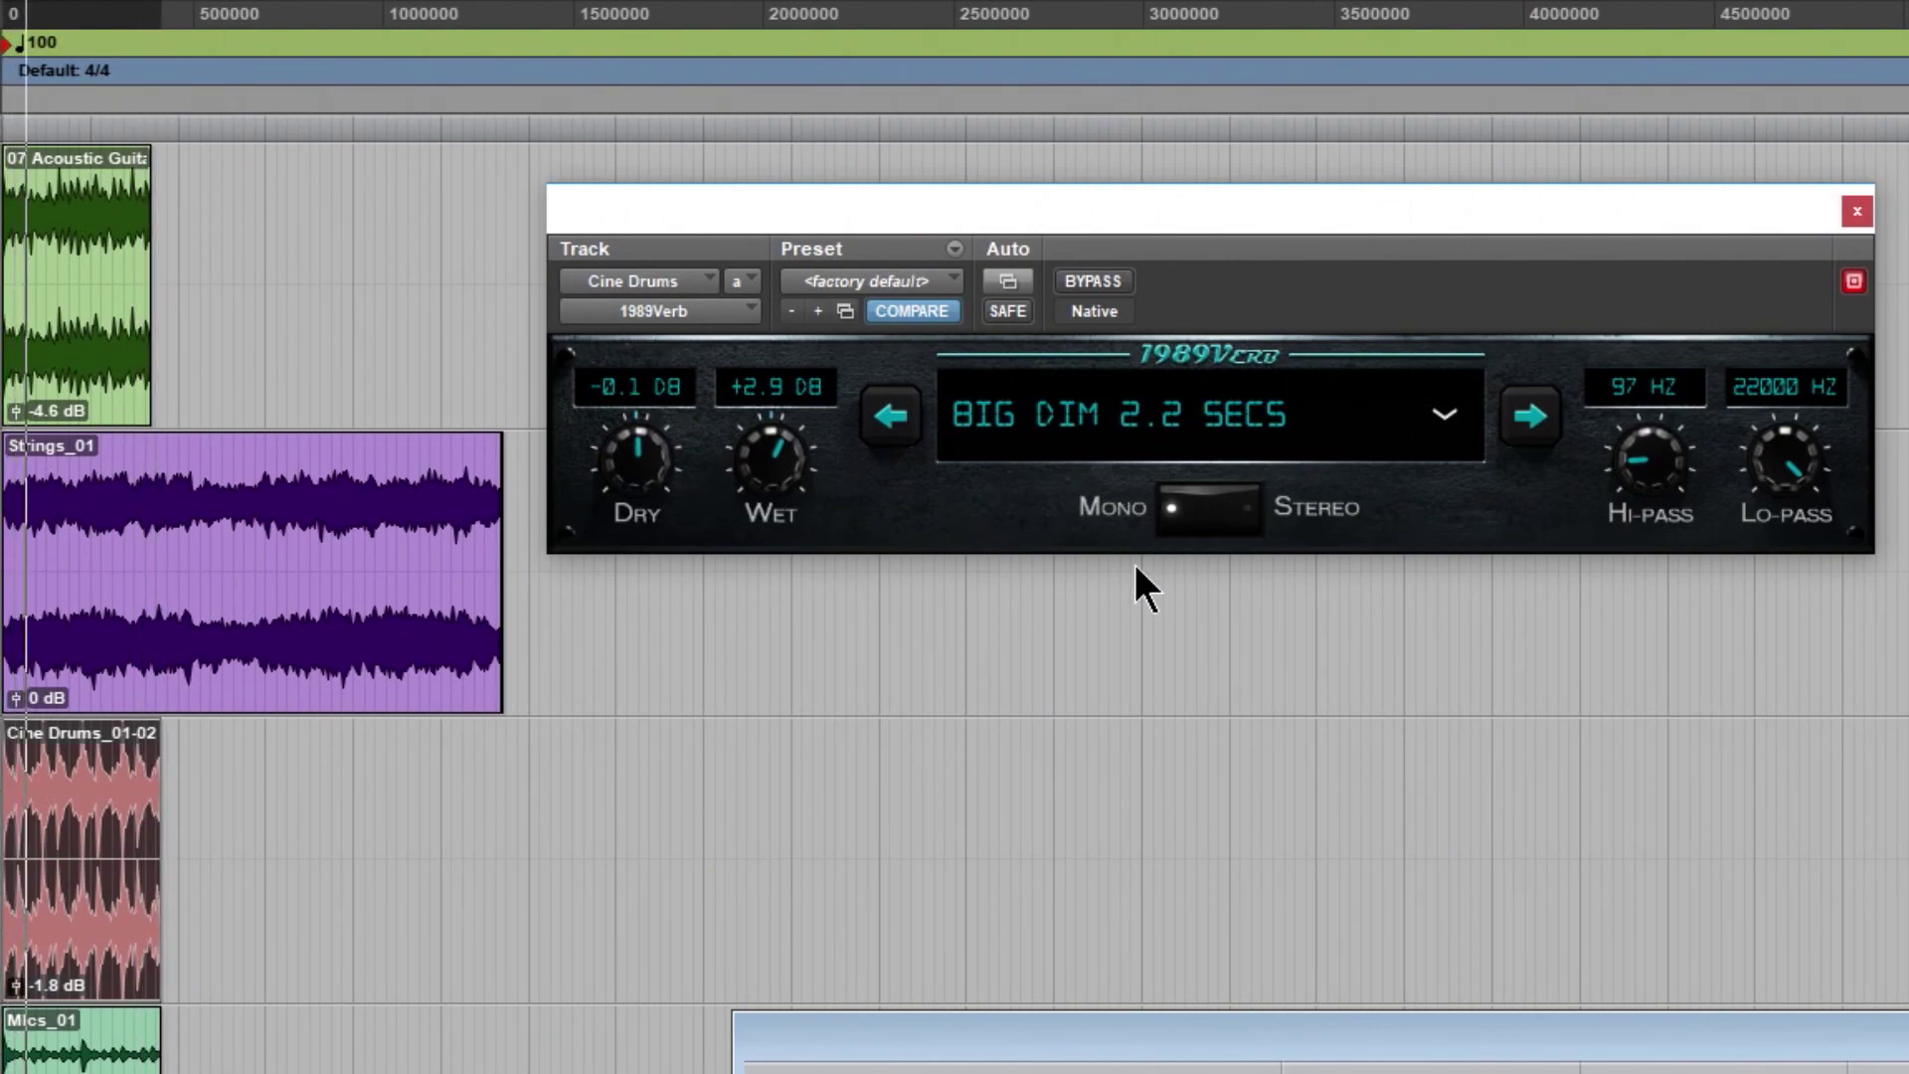
{"action": "left_click", "coordinate": [1244, 513]}
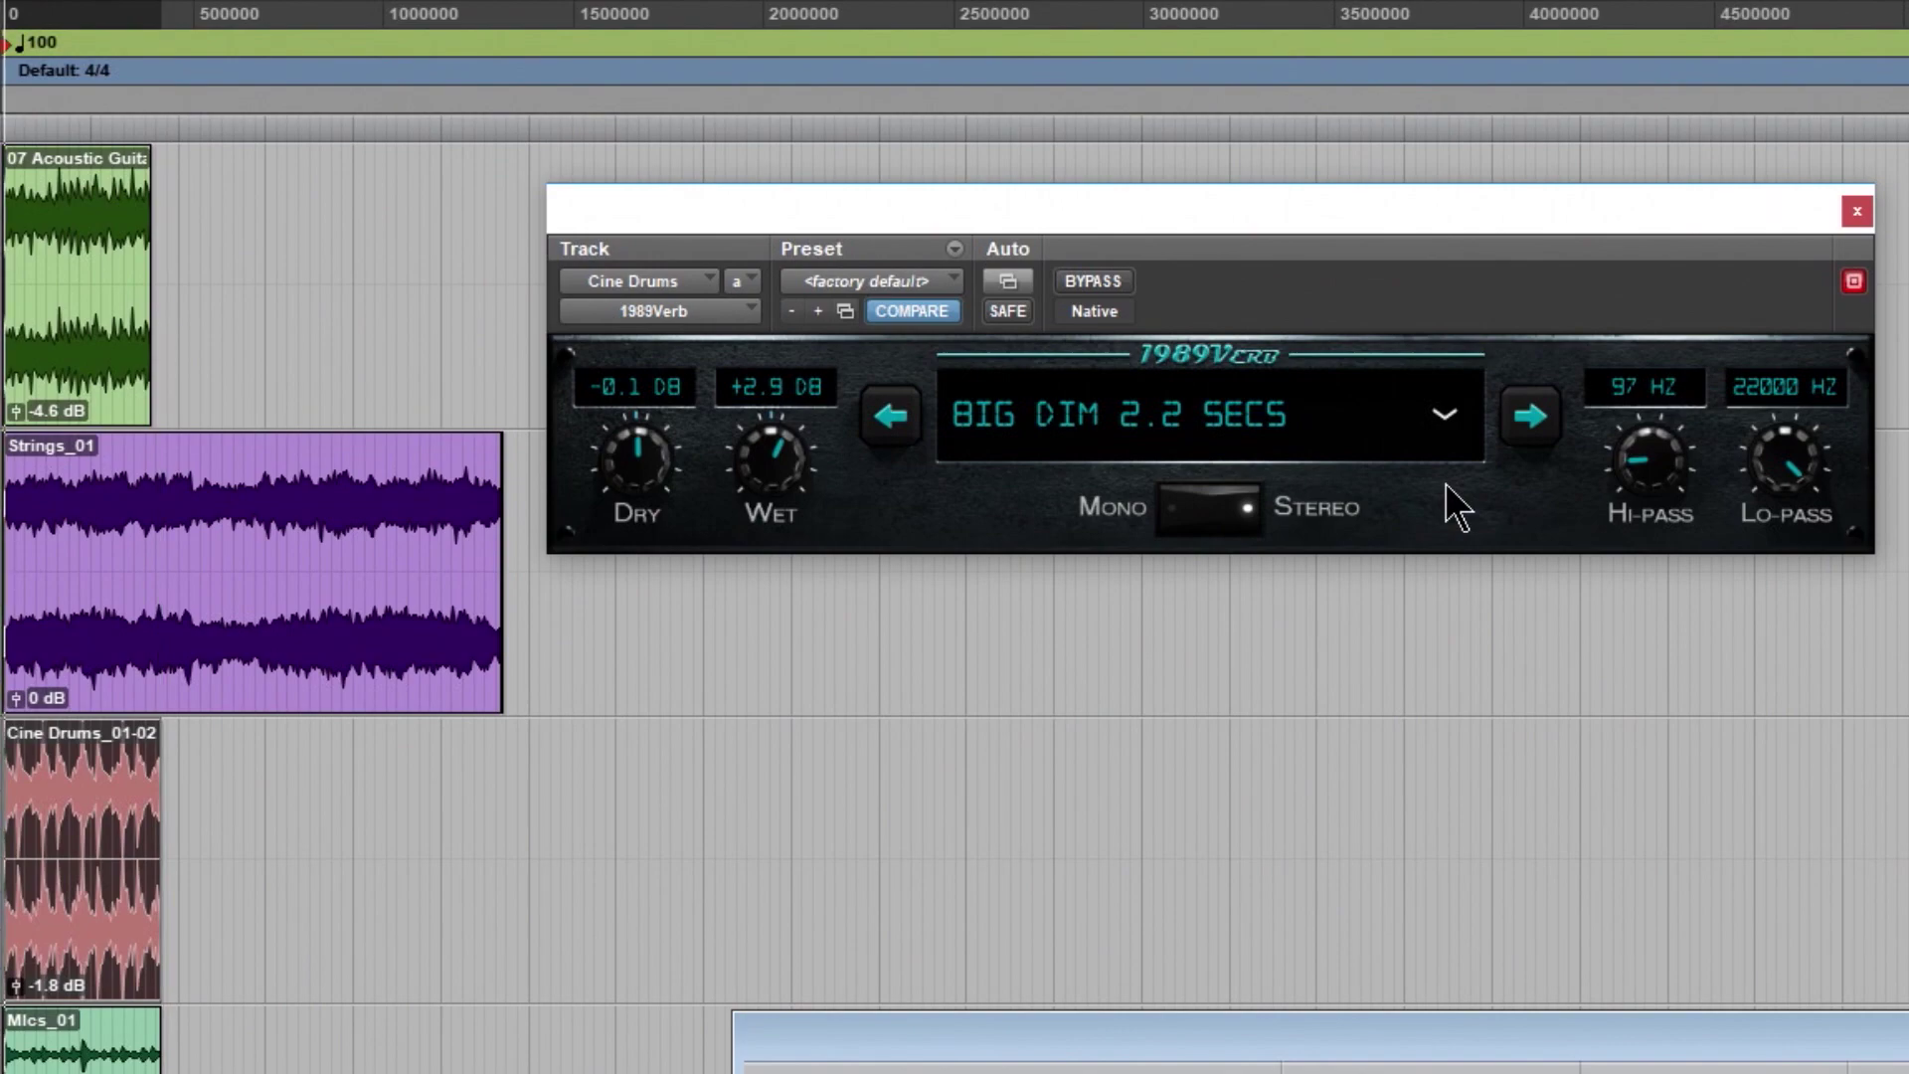
Step: Audition Big Shiny 1.2, 1.45 and 1.6 Secs on the drums with Dry cut, keep 1.6 Secs, and set Dry to -0.7 dB
{"action": "left_click", "coordinate": [1530, 418]}
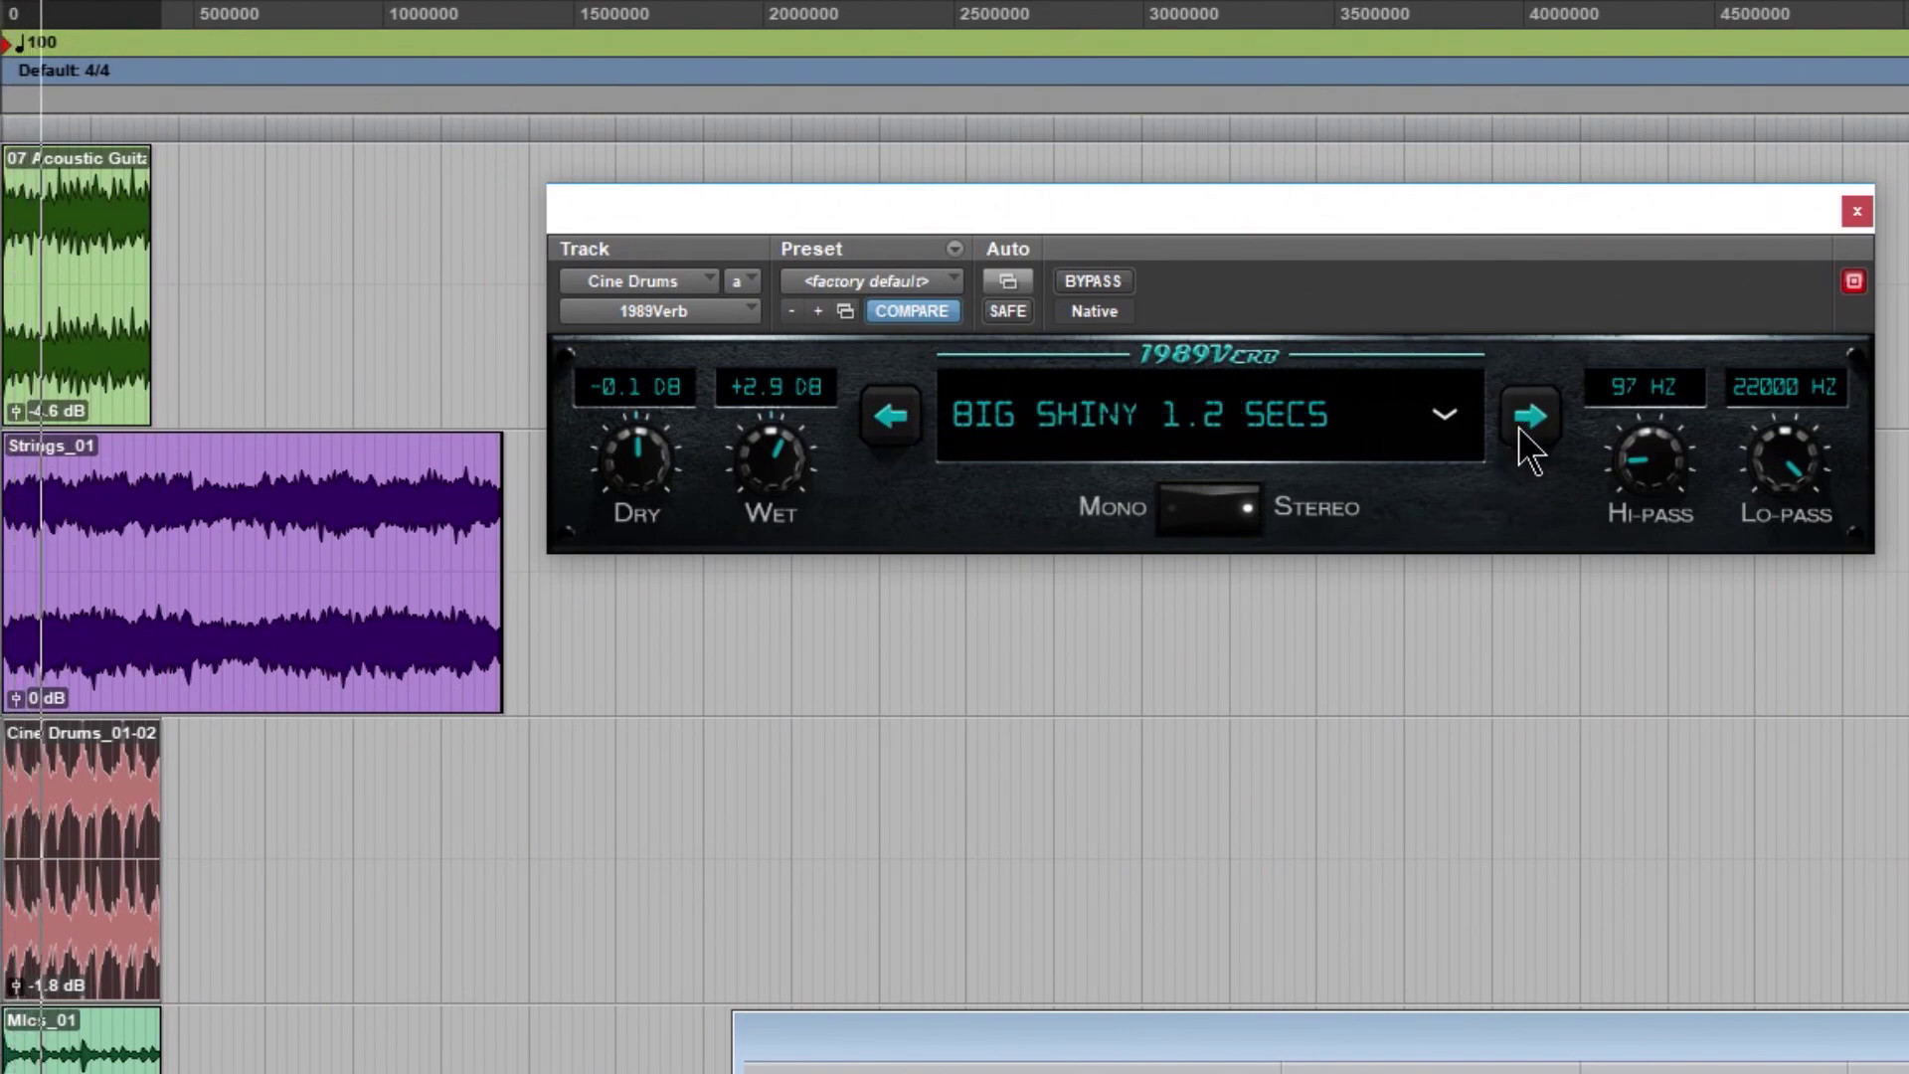
{"action": "left_click_drag", "start_coordinate": [633, 476], "coordinate": [716, 746]}
{"action": "left_click", "coordinate": [1531, 422]}
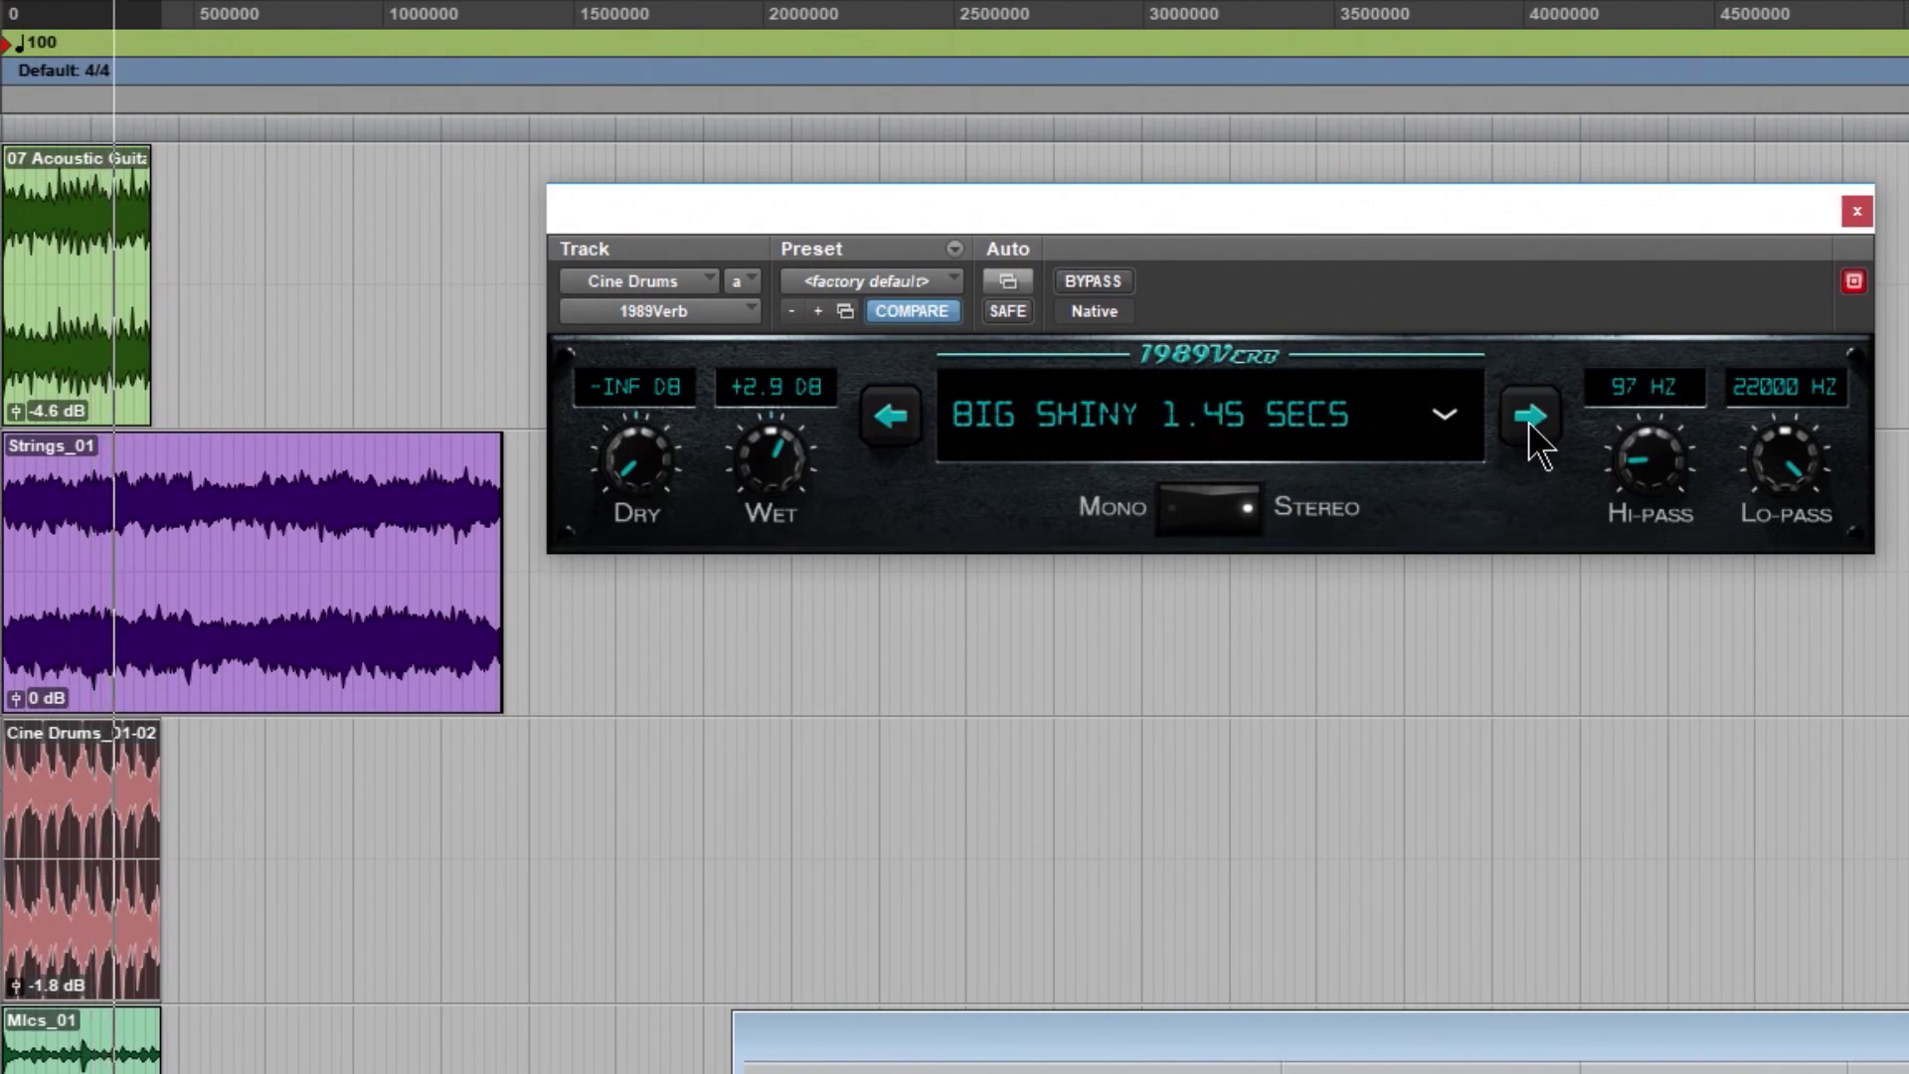
{"action": "left_click", "coordinate": [1532, 420]}
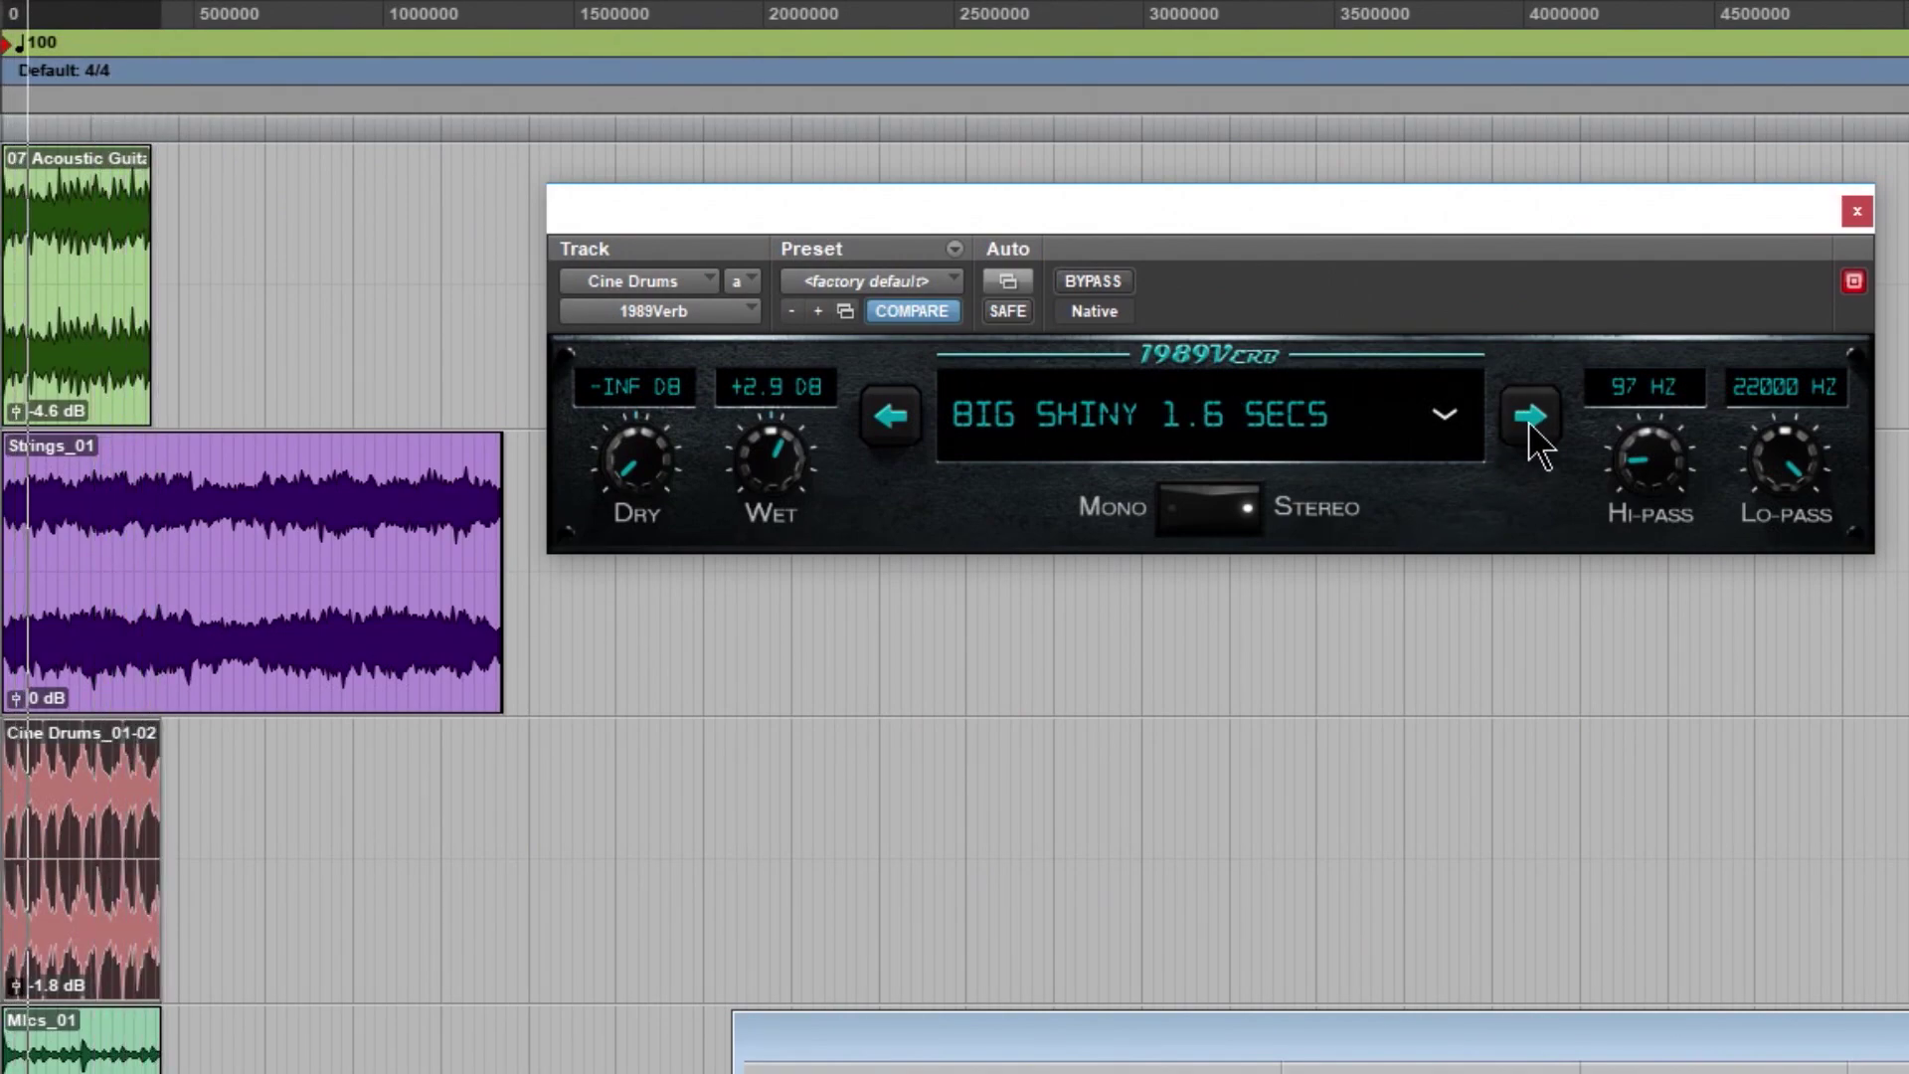
{"action": "left_click_drag", "start_coordinate": [645, 487], "coordinate": [642, 283]}
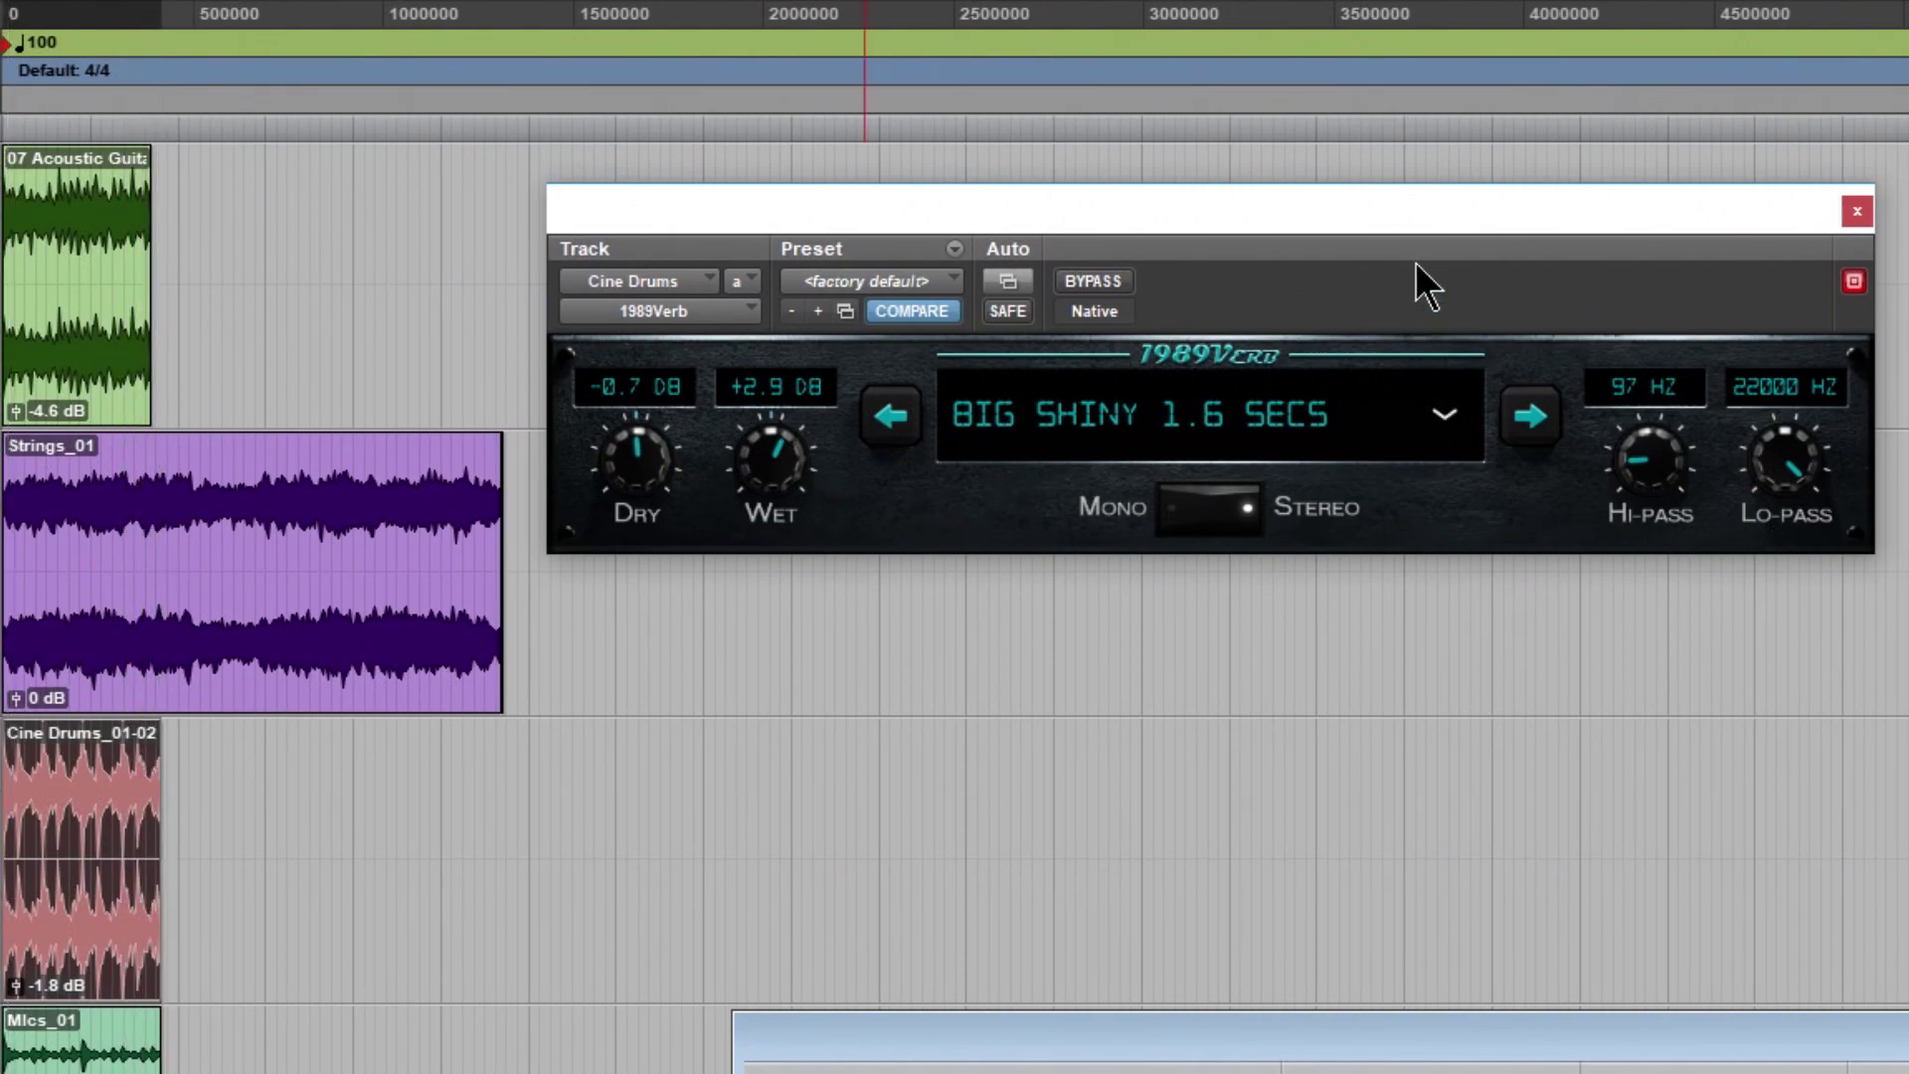
Step: Browse the reverb programs on Cine Drums and load Huge Lush 15.0 Secs
{"action": "left_click", "coordinate": [1444, 428]}
{"action": "scroll", "coordinate": [1233, 617], "scroll_direction": "down", "scroll_amount": 5}
{"action": "scroll", "coordinate": [1231, 614], "scroll_direction": "down", "scroll_amount": 4}
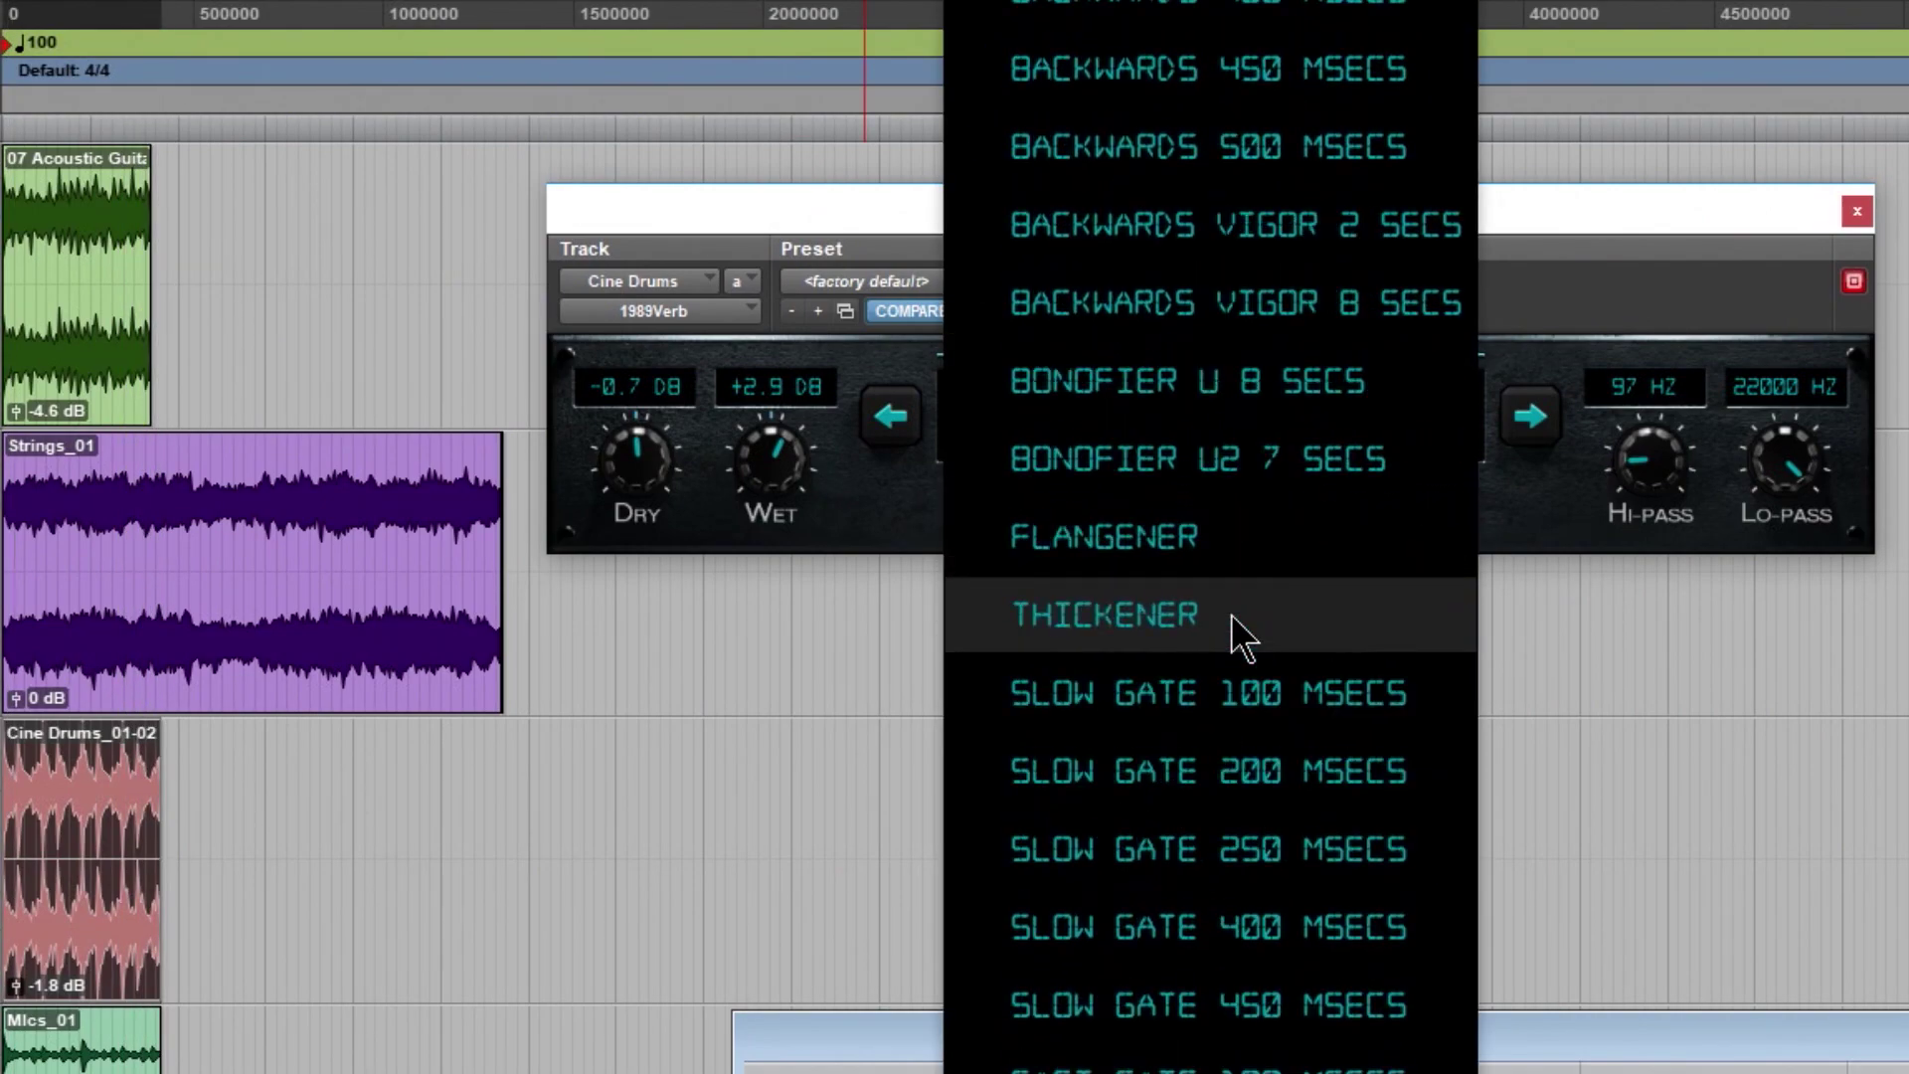
{"action": "scroll", "coordinate": [1214, 708], "scroll_direction": "up", "scroll_amount": 8}
{"action": "scroll", "coordinate": [1214, 708], "scroll_direction": "up", "scroll_amount": 11}
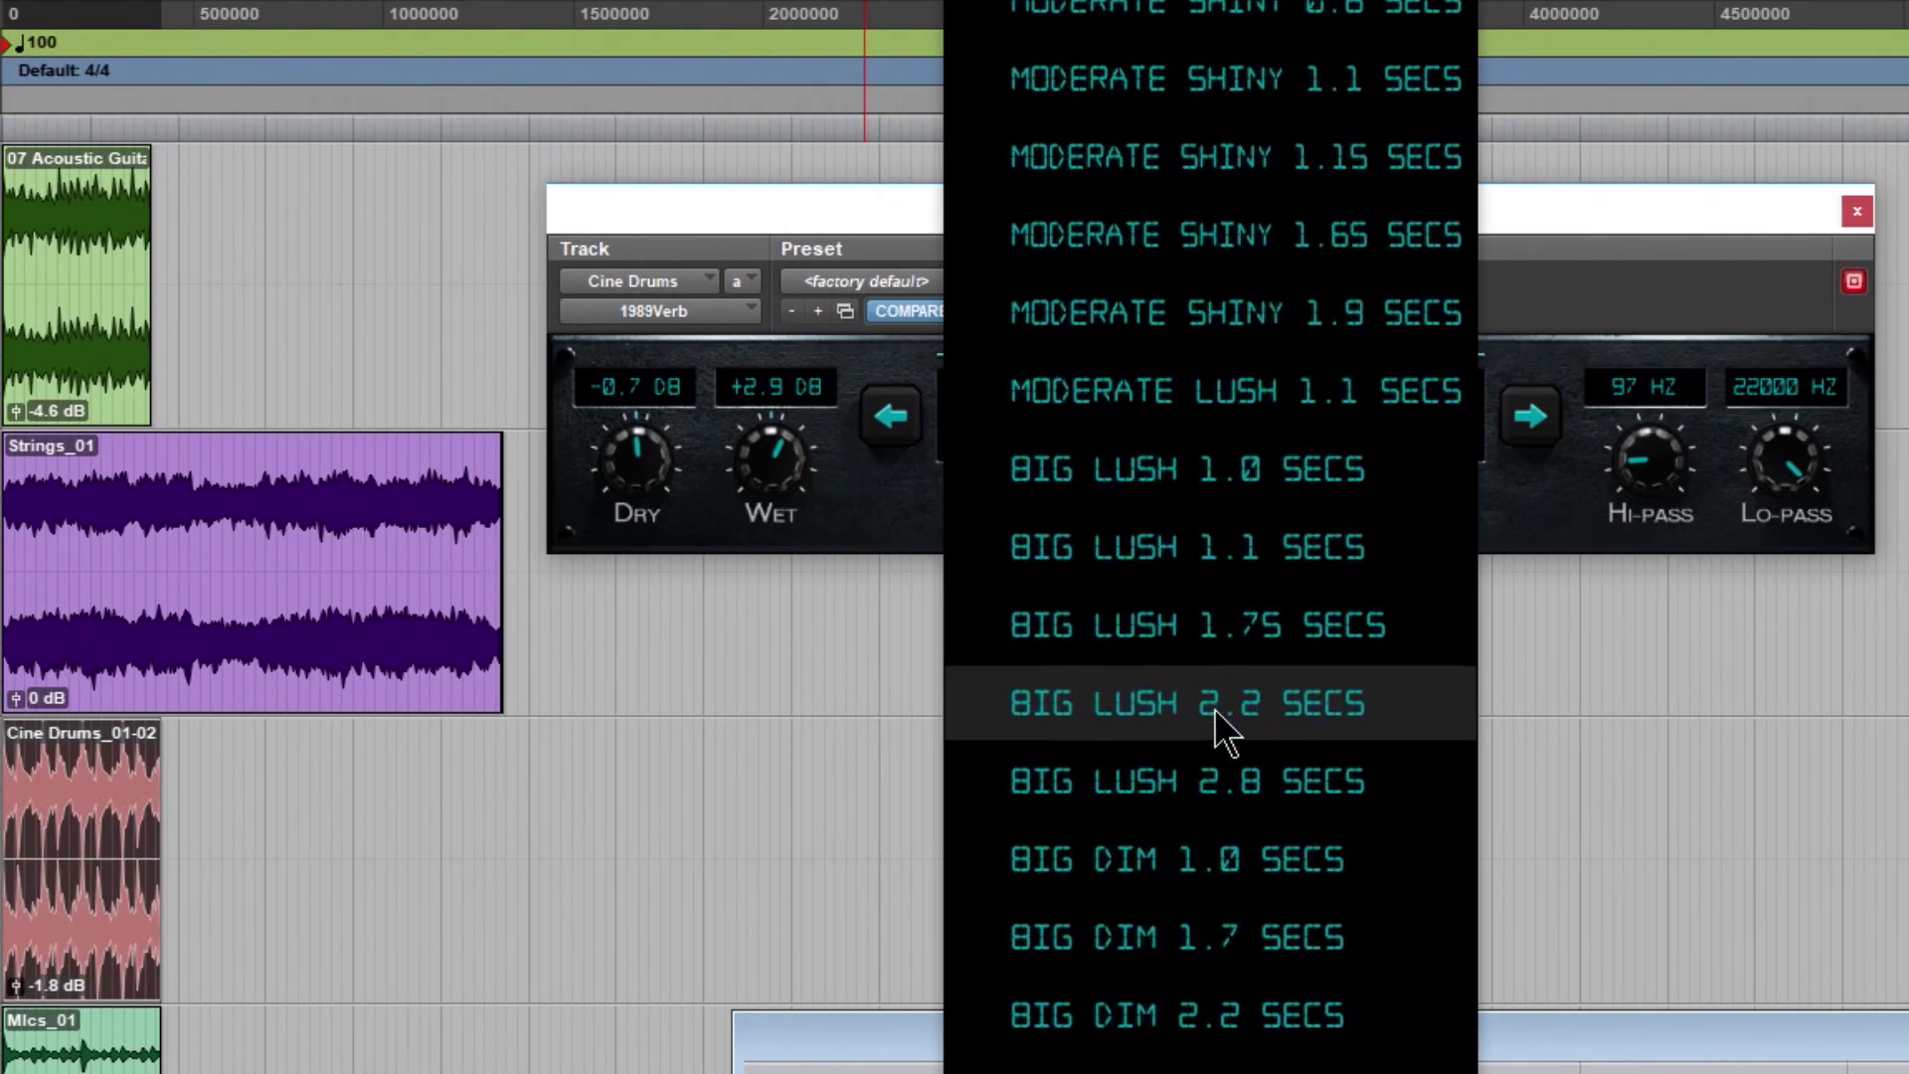
{"action": "scroll", "coordinate": [1203, 635], "scroll_direction": "down", "scroll_amount": 9}
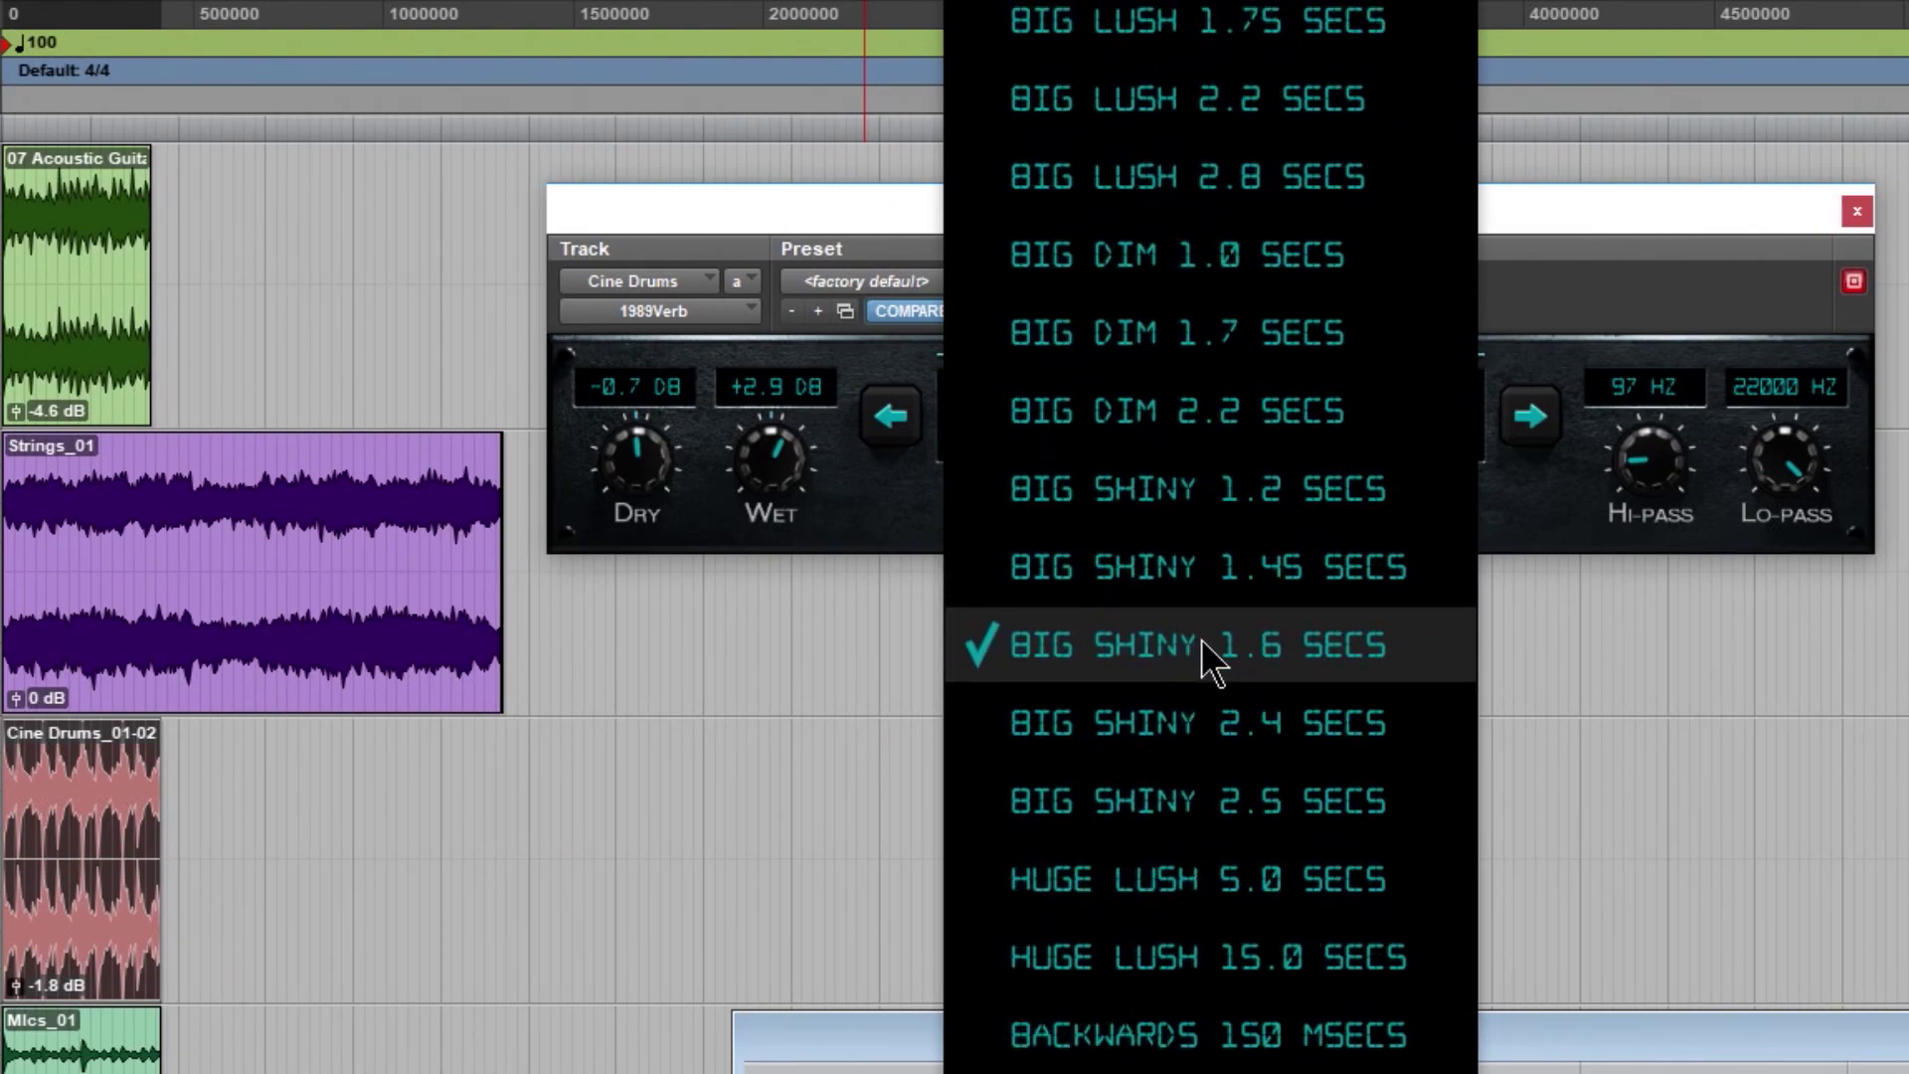
{"action": "scroll", "coordinate": [1201, 541], "scroll_direction": "down", "scroll_amount": 1}
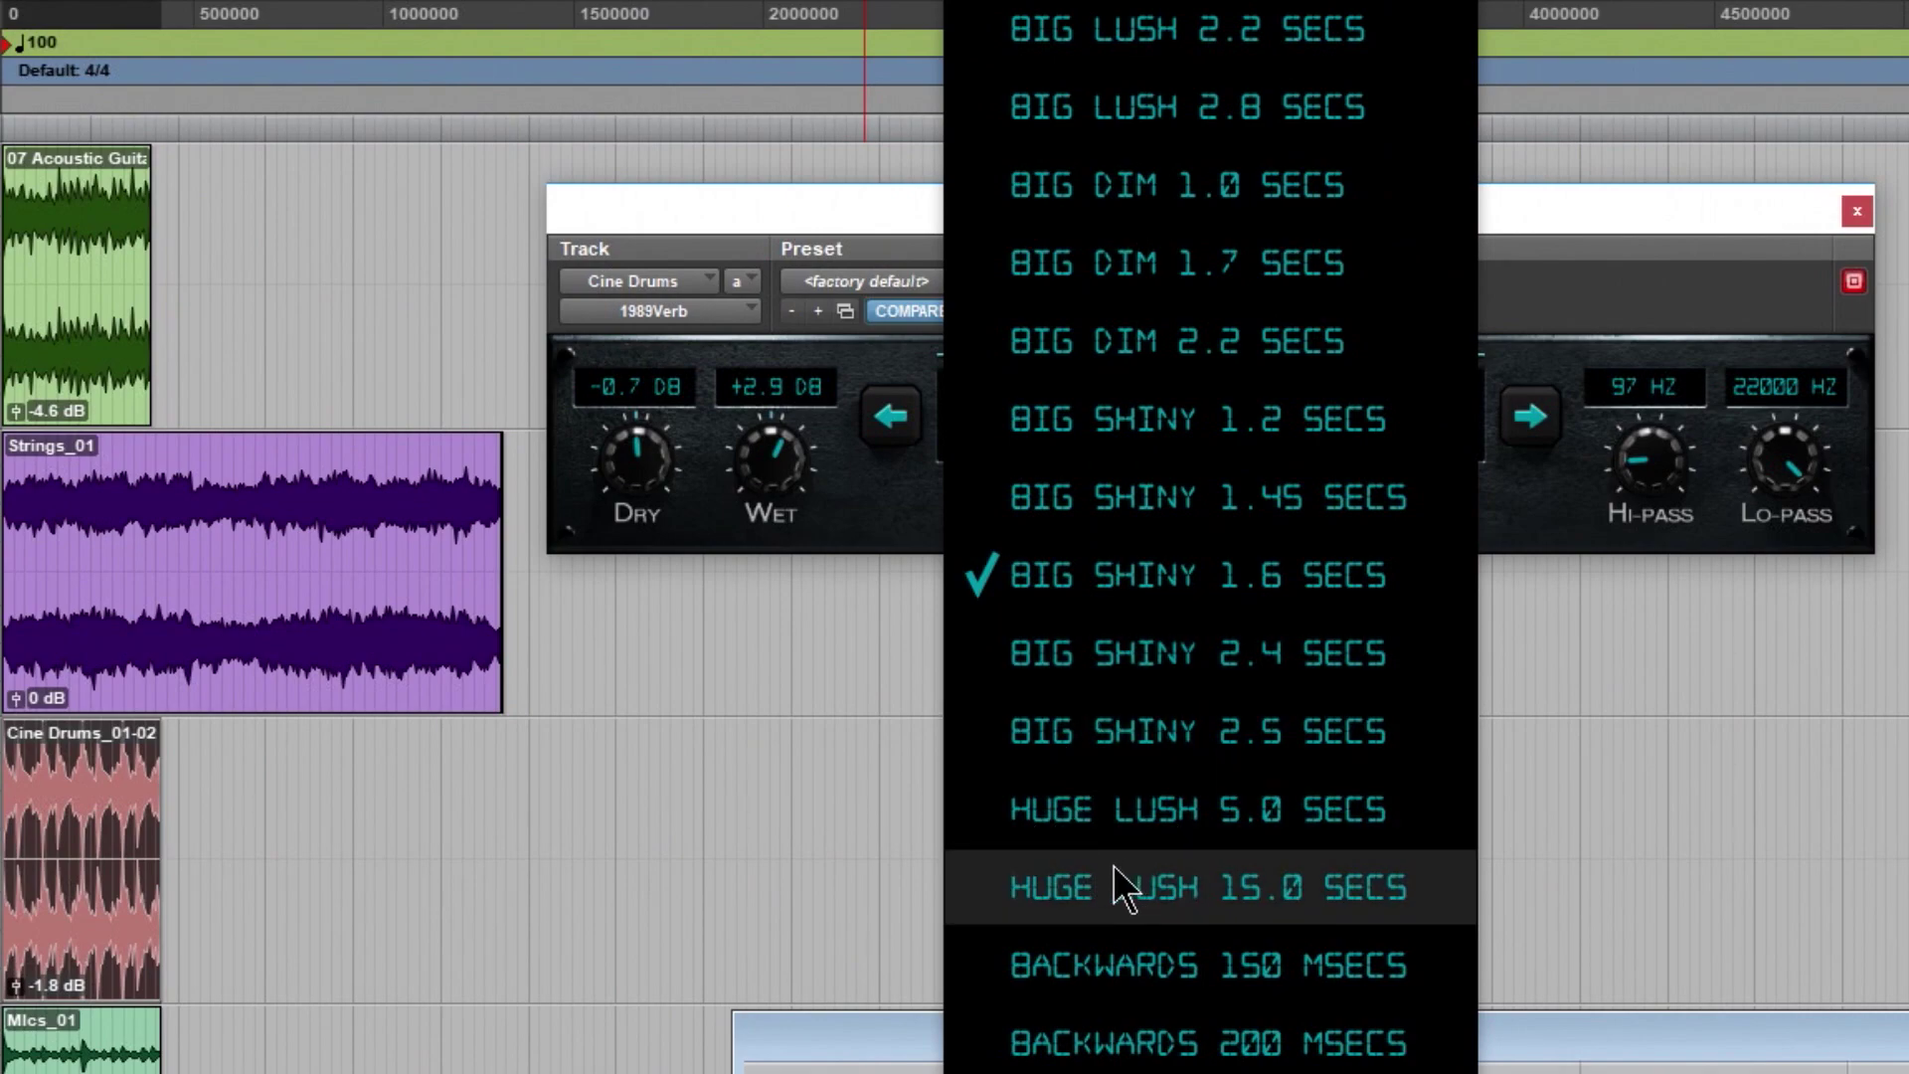
{"action": "left_click", "coordinate": [1047, 879]}
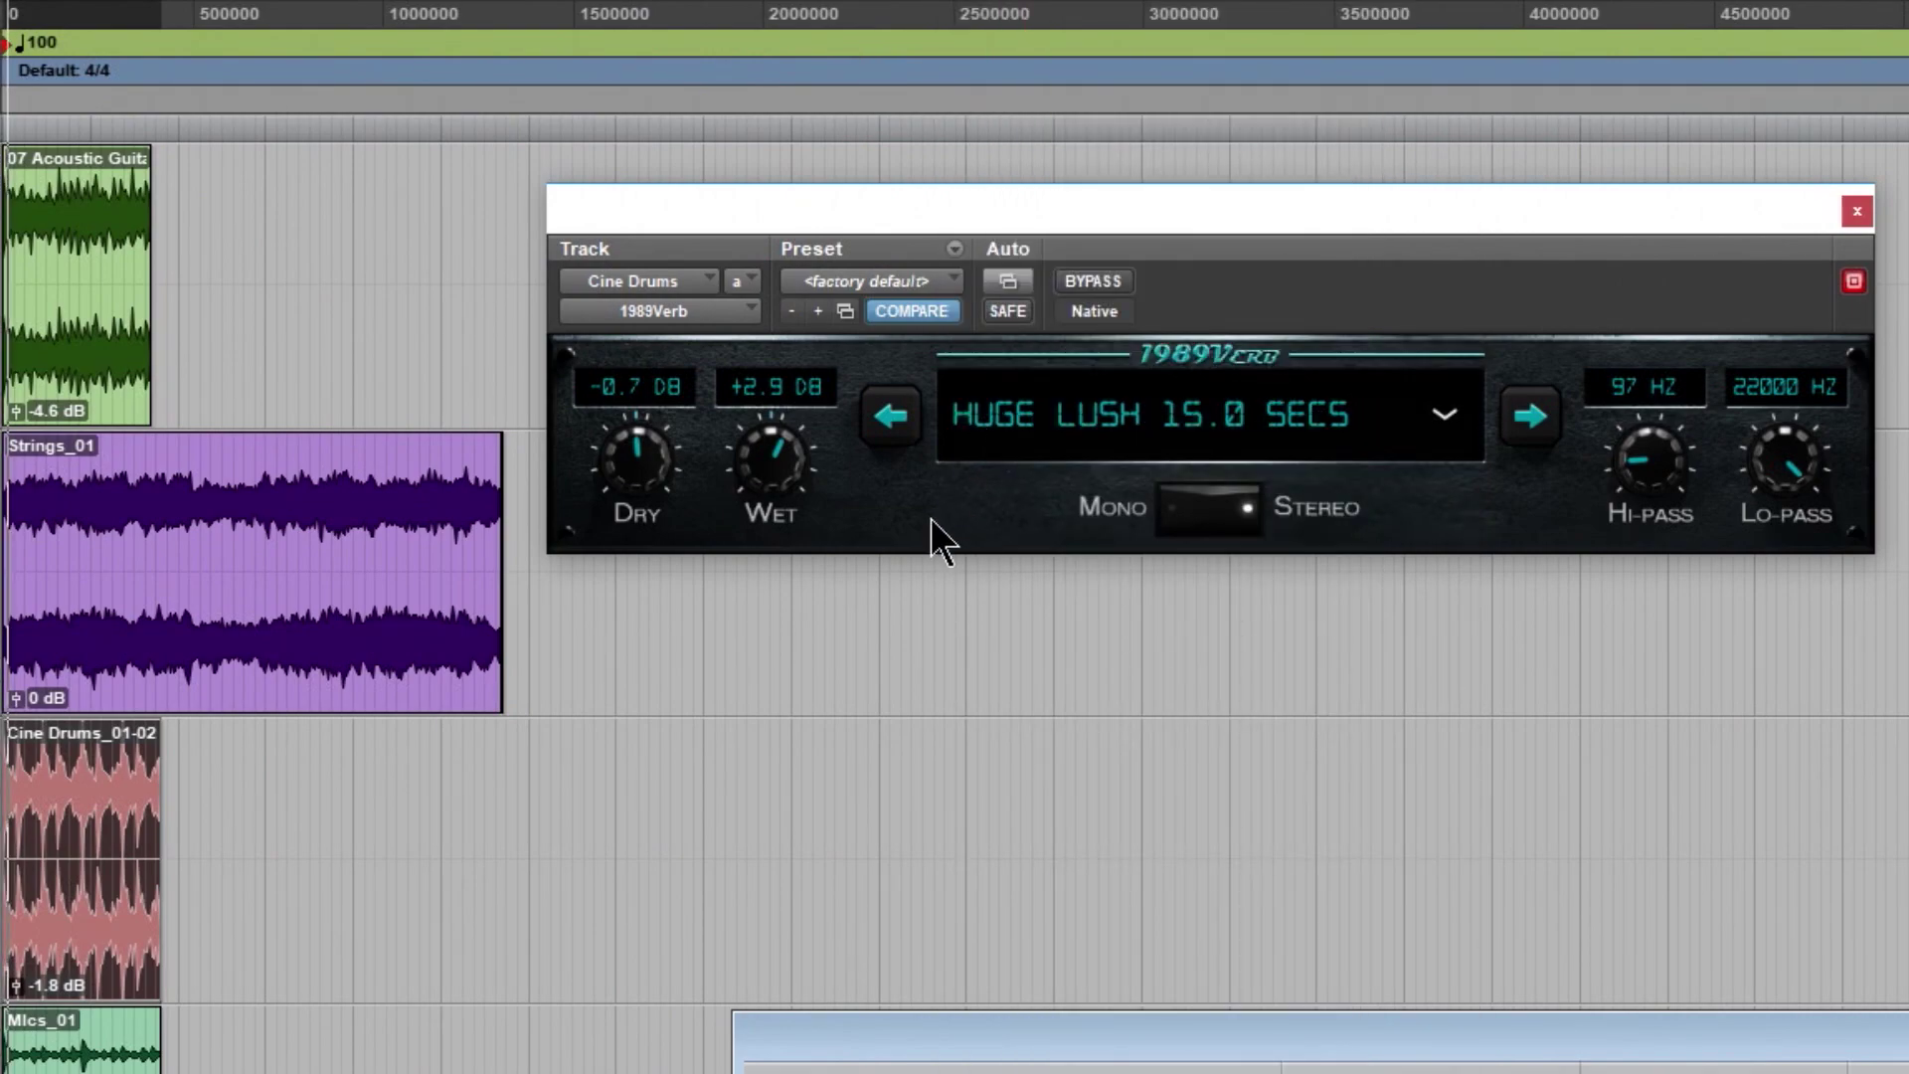
Step: Set the drum reverb's Wet to +4.3 dB, cut Dry to -INF dB for listening, and bring Dry back to -1.8 dB
{"action": "mouse_move", "coordinate": [784, 480]}
{"action": "left_mouse_down"}
{"action": "mouse_move", "coordinate": [784, 460]}
{"action": "mouse_move", "coordinate": [758, 472]}
{"action": "left_mouse_up"}
{"action": "left_click_drag", "start_coordinate": [637, 462], "coordinate": [605, 647]}
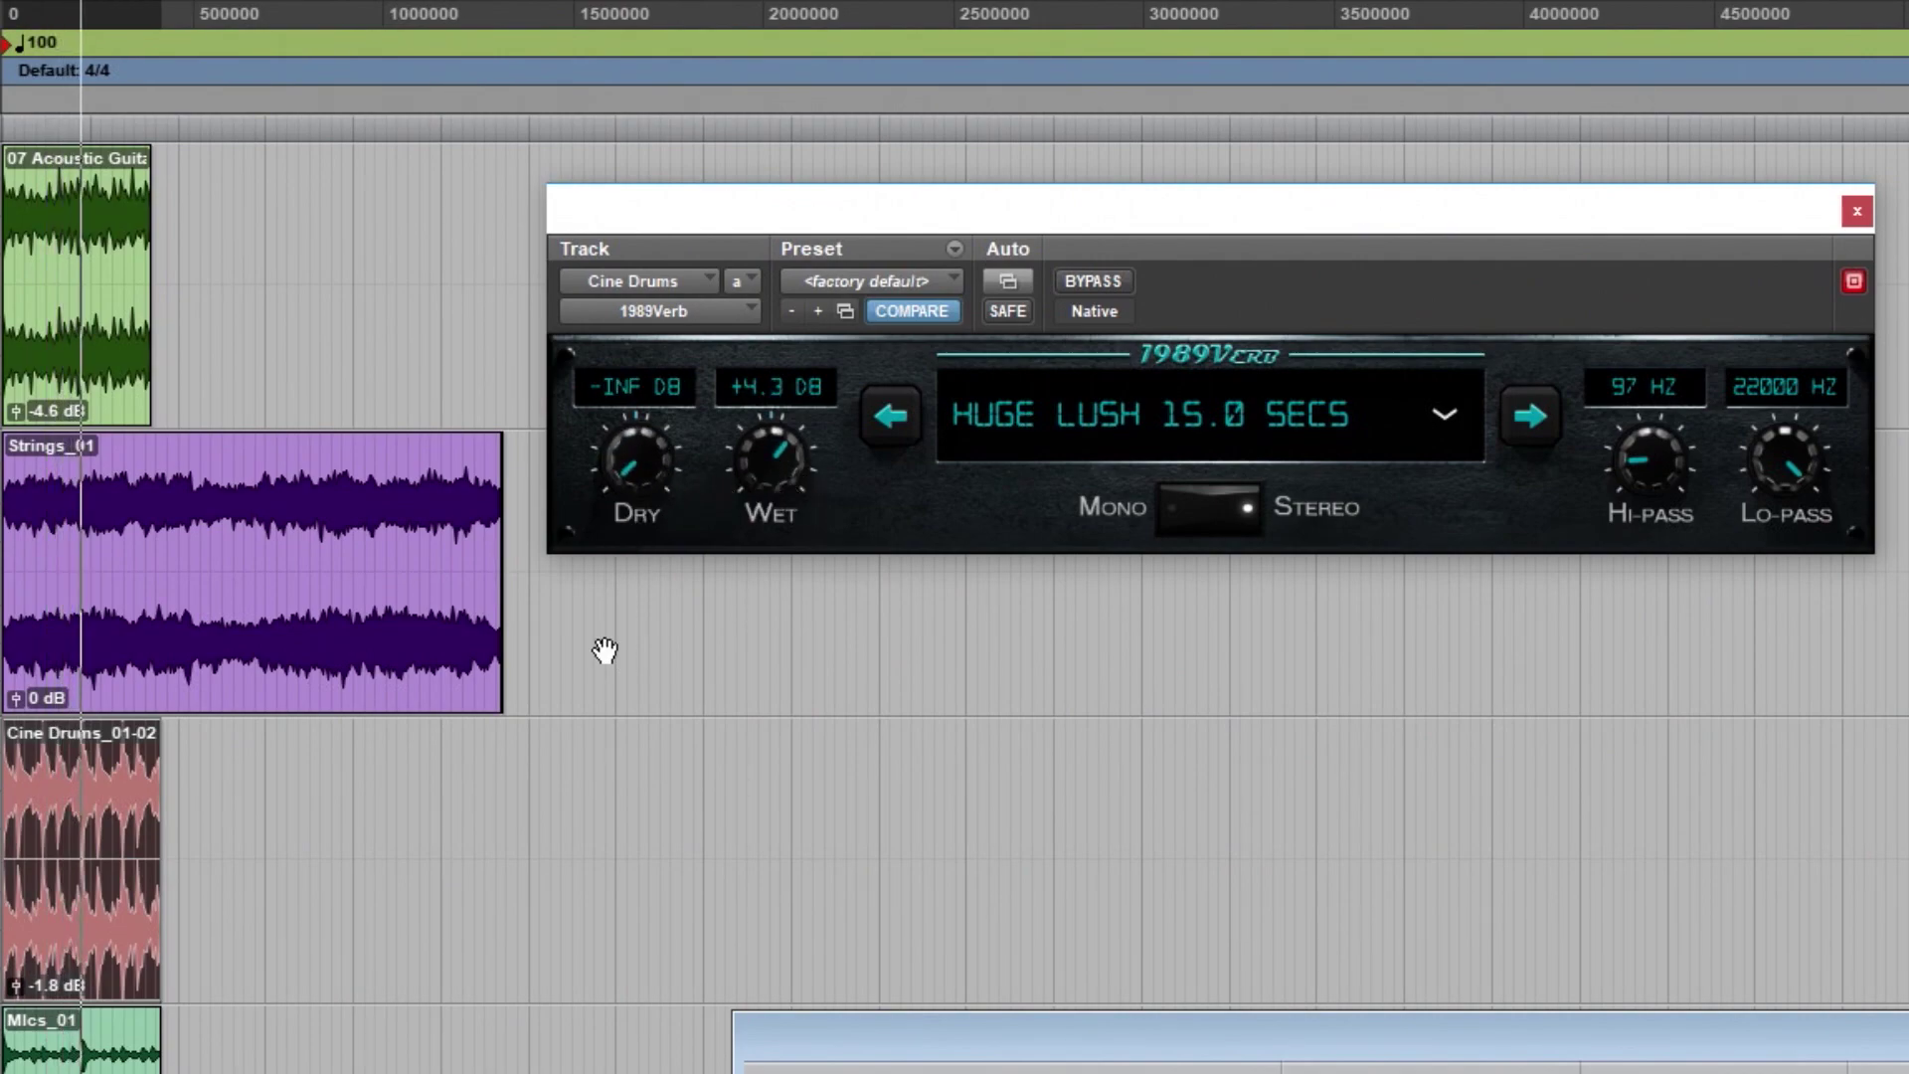
{"action": "left_click_drag", "start_coordinate": [653, 473], "coordinate": [655, 288]}
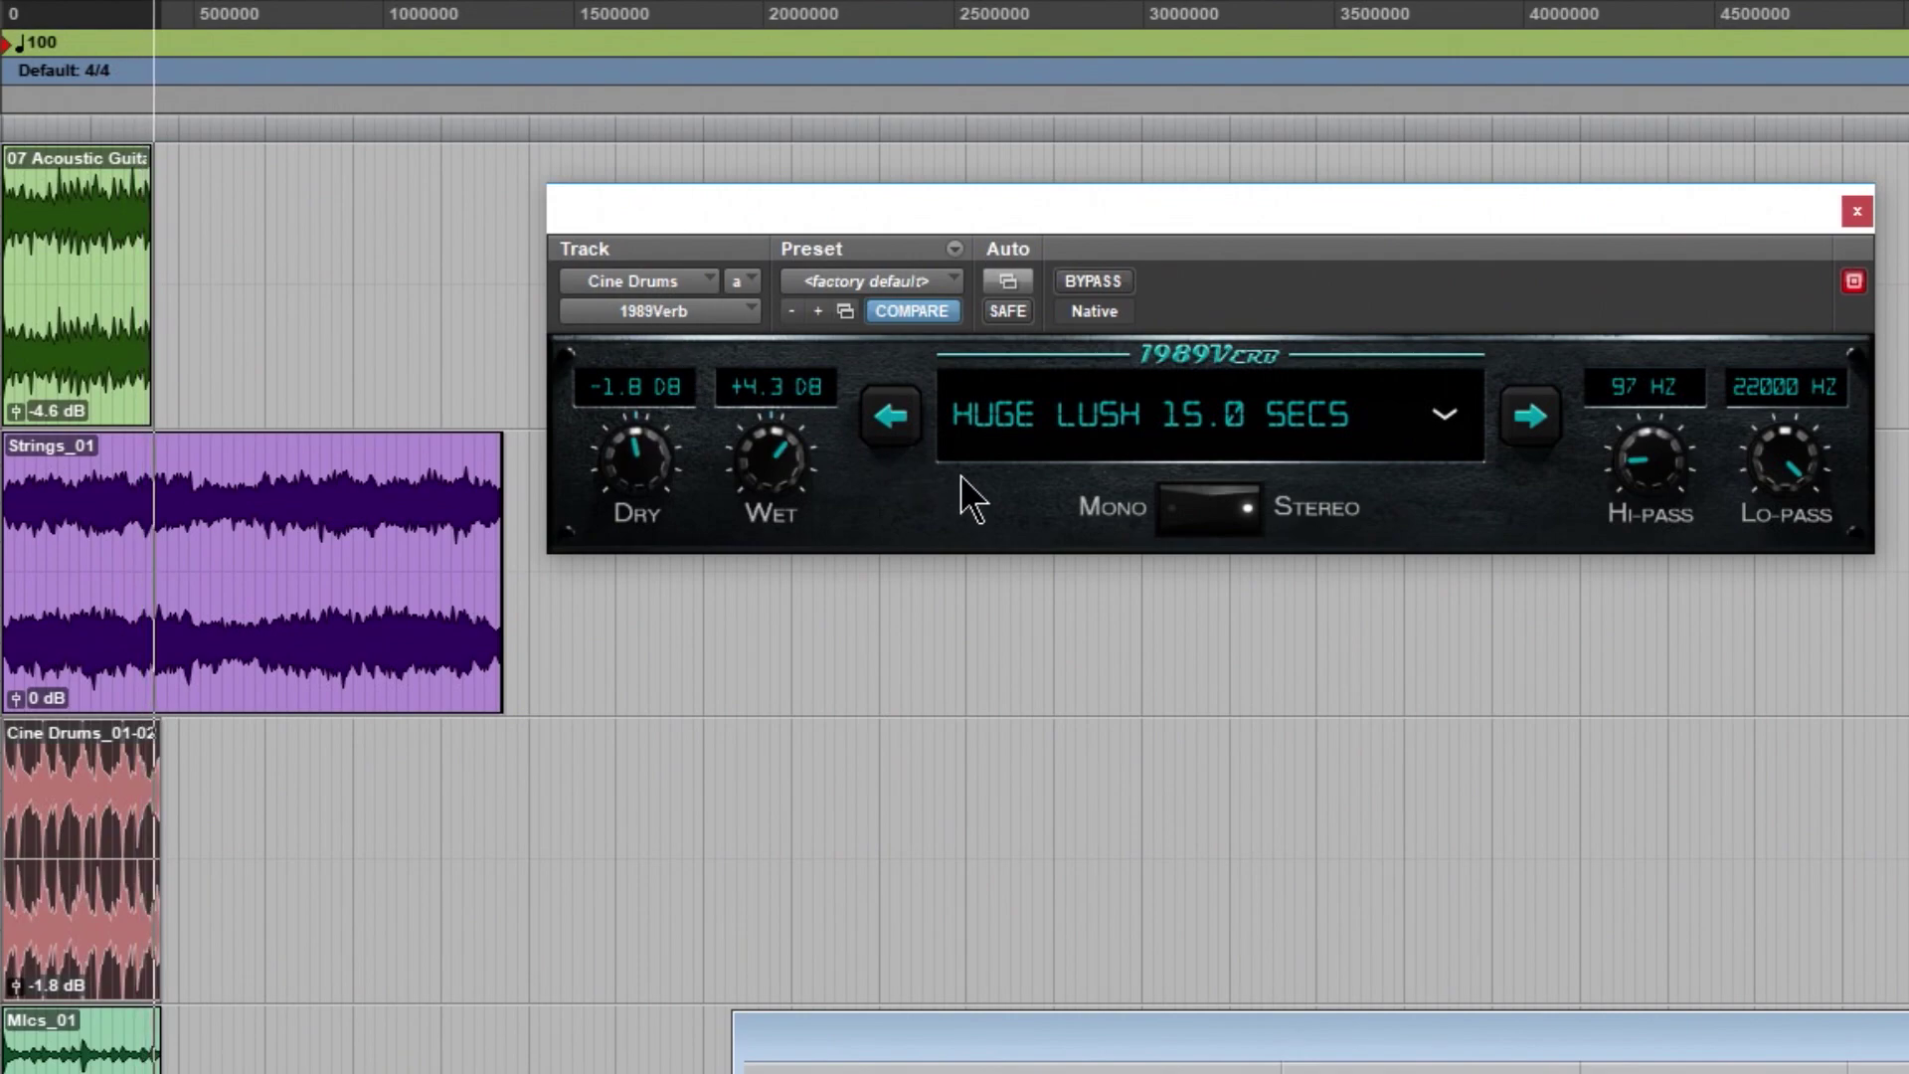
Step: Filter the drum reverb to 946 and 5890 Hz, refine to 406 and 7053 Hz with Dry cut, and set Dry to -0.3 dB
{"action": "left_click_drag", "start_coordinate": [1680, 487], "coordinate": [1671, 388]}
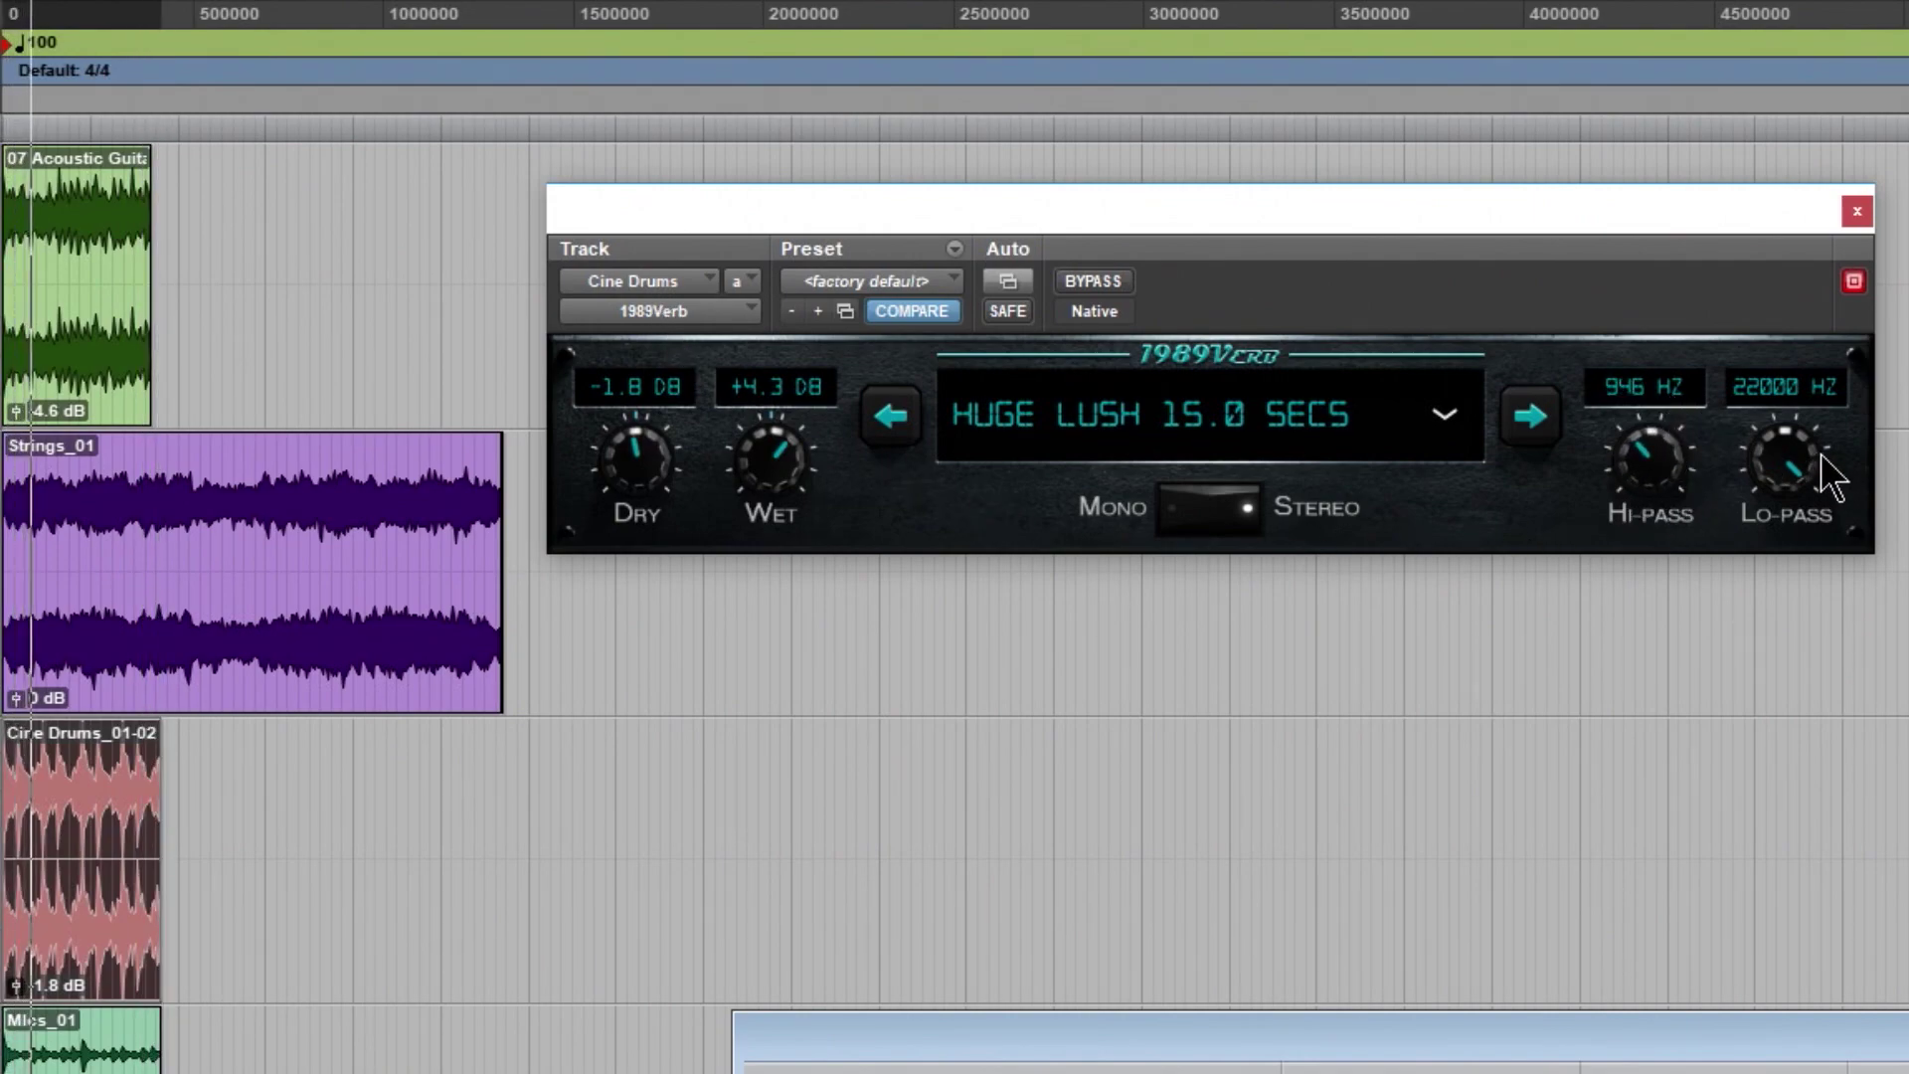
{"action": "left_click_drag", "start_coordinate": [1833, 465], "coordinate": [1760, 587]}
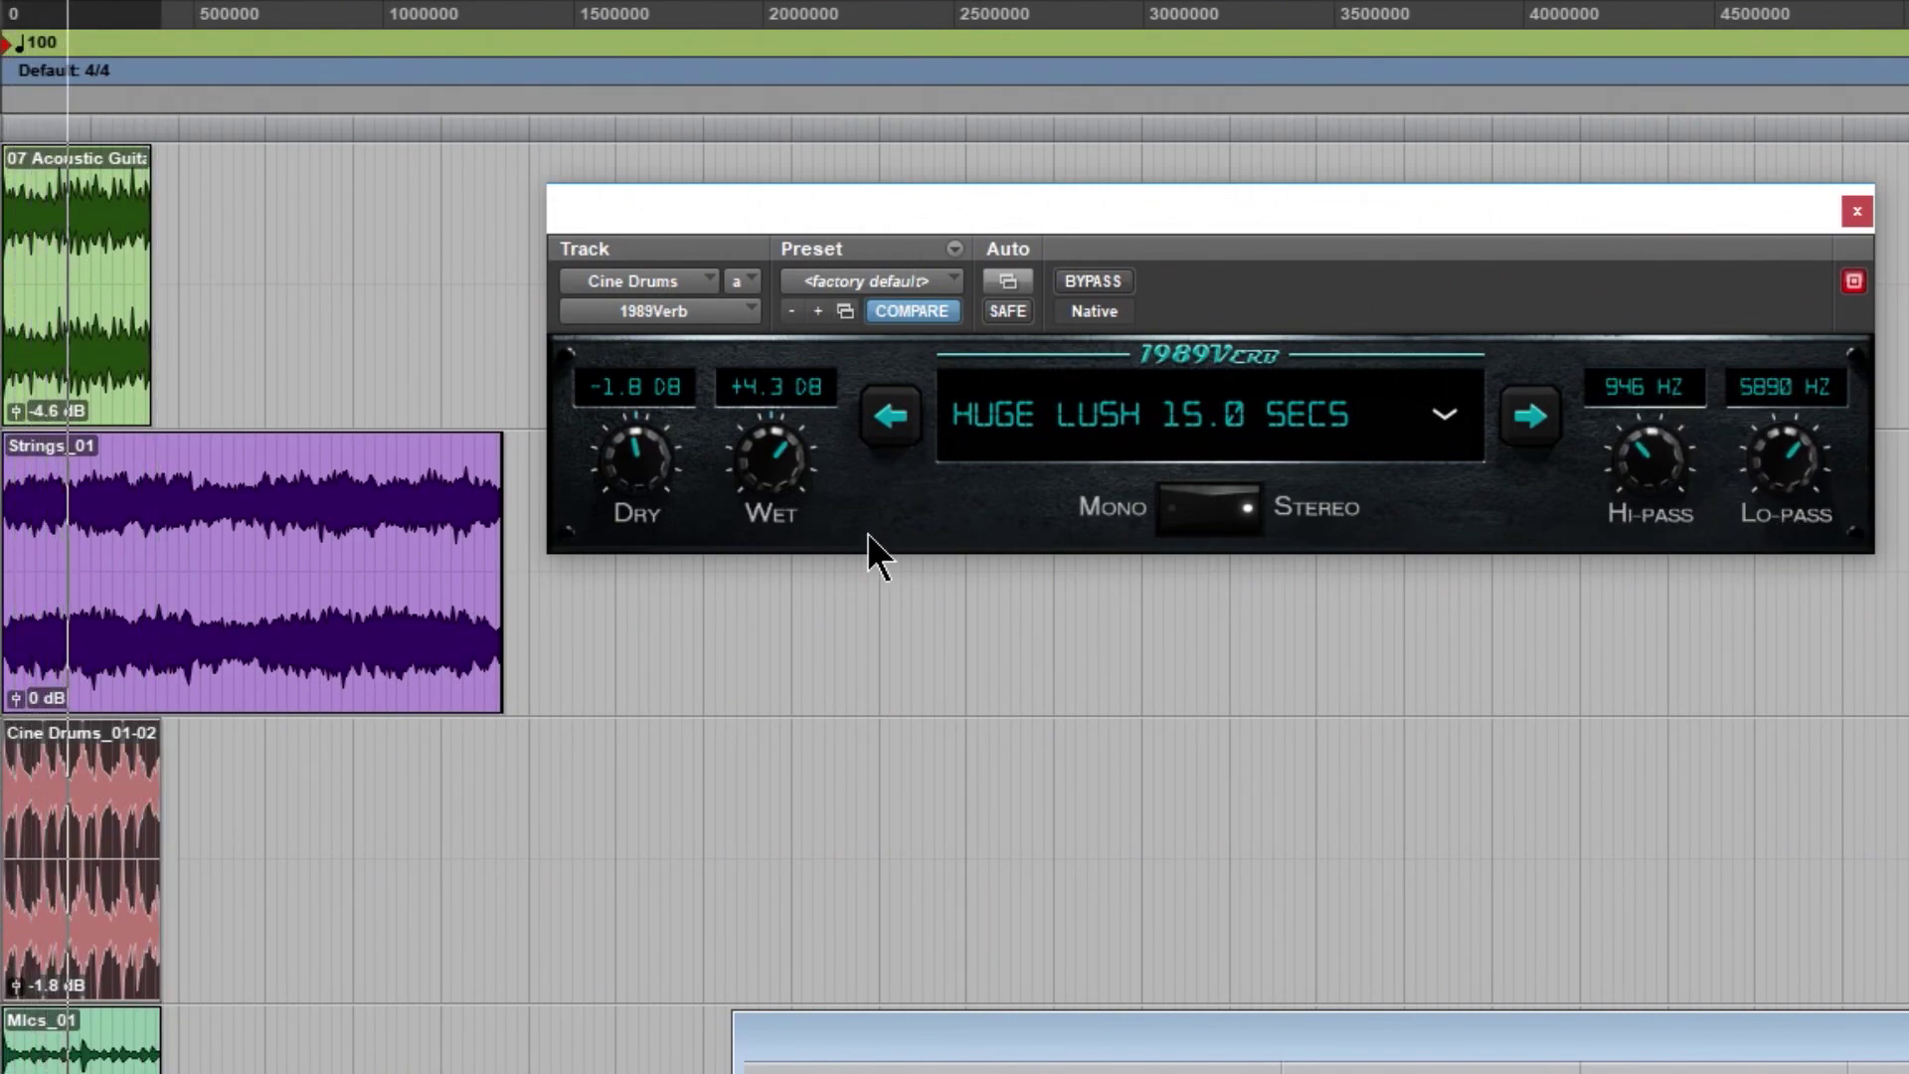
{"action": "left_click_drag", "start_coordinate": [640, 459], "coordinate": [652, 676]}
{"action": "mouse_move", "coordinate": [1646, 459]}
{"action": "left_mouse_down"}
{"action": "mouse_move", "coordinate": [1651, 479]}
{"action": "mouse_move", "coordinate": [1691, 468]}
{"action": "mouse_move", "coordinate": [1667, 605]}
{"action": "mouse_move", "coordinate": [1645, 475]}
{"action": "left_mouse_up"}
{"action": "left_click_drag", "start_coordinate": [1763, 463], "coordinate": [1768, 457]}
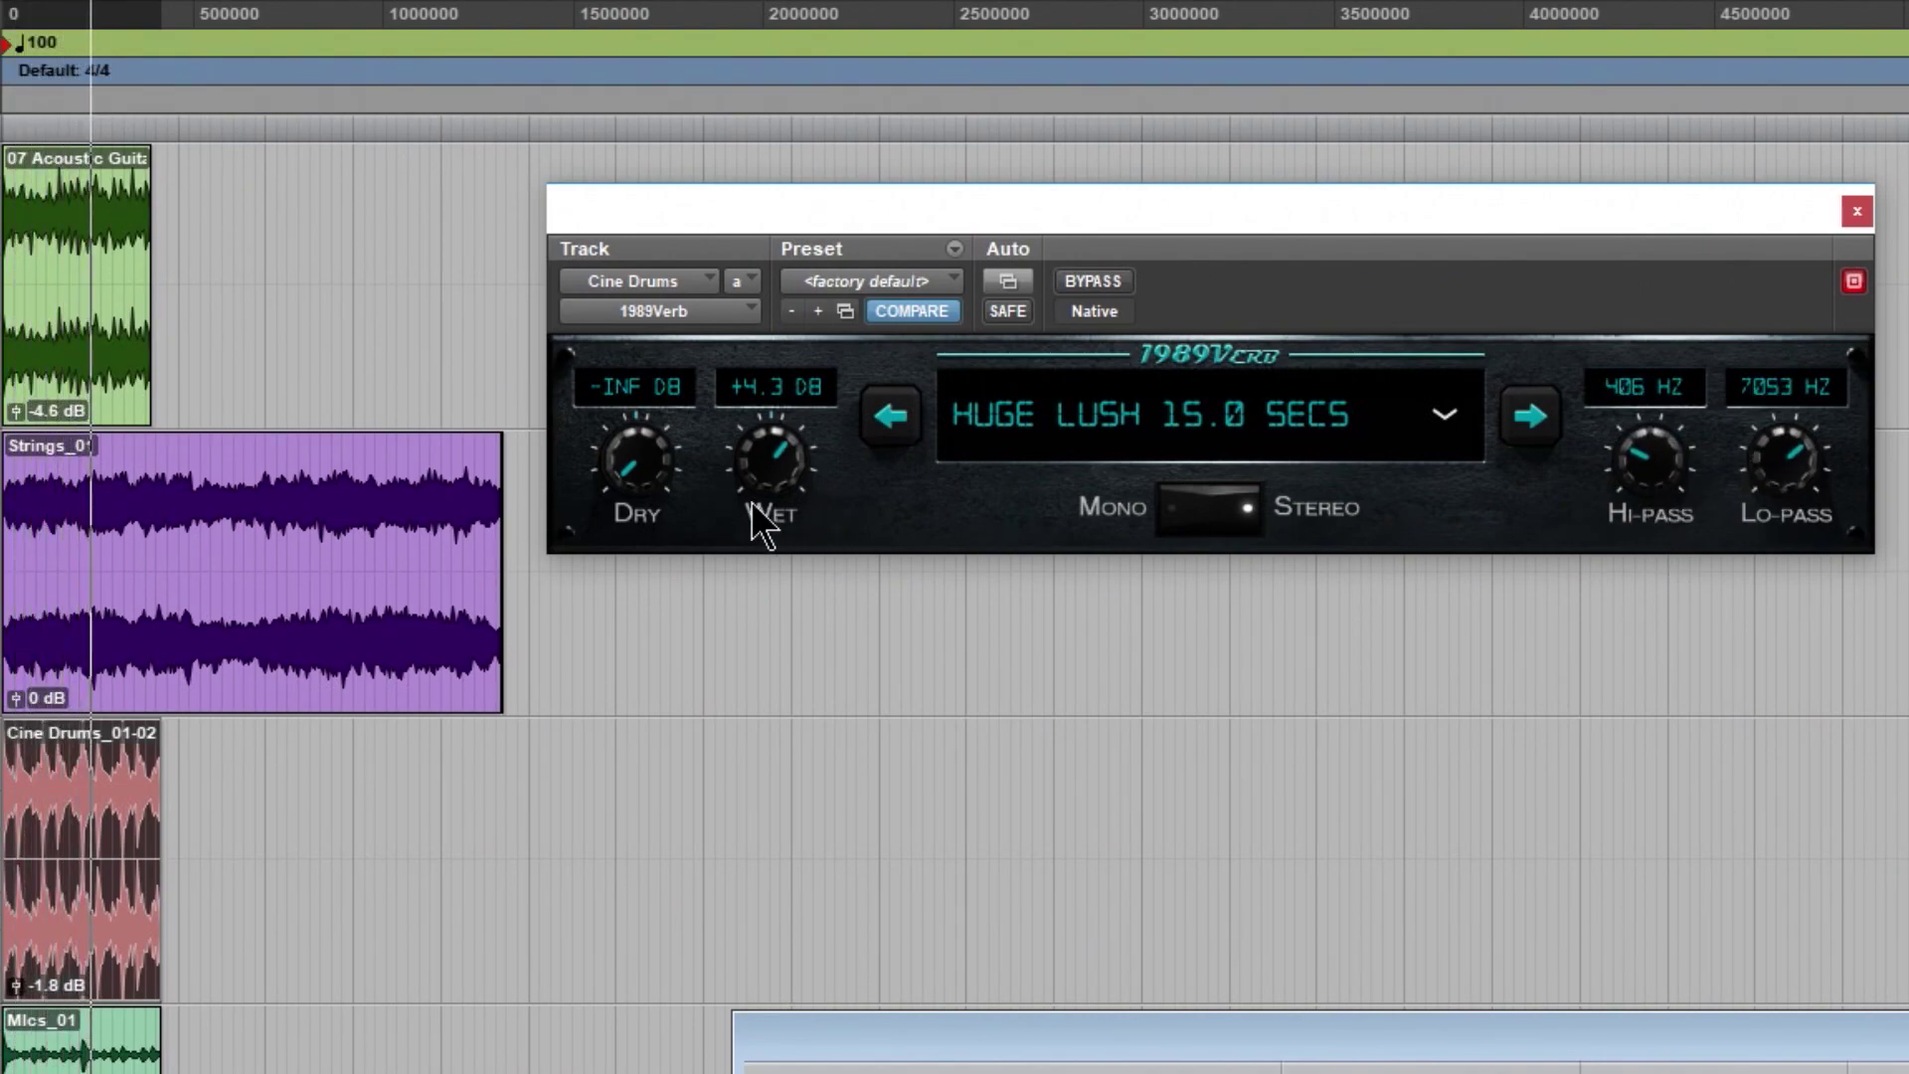
{"action": "left_click_drag", "start_coordinate": [641, 509], "coordinate": [664, 294]}
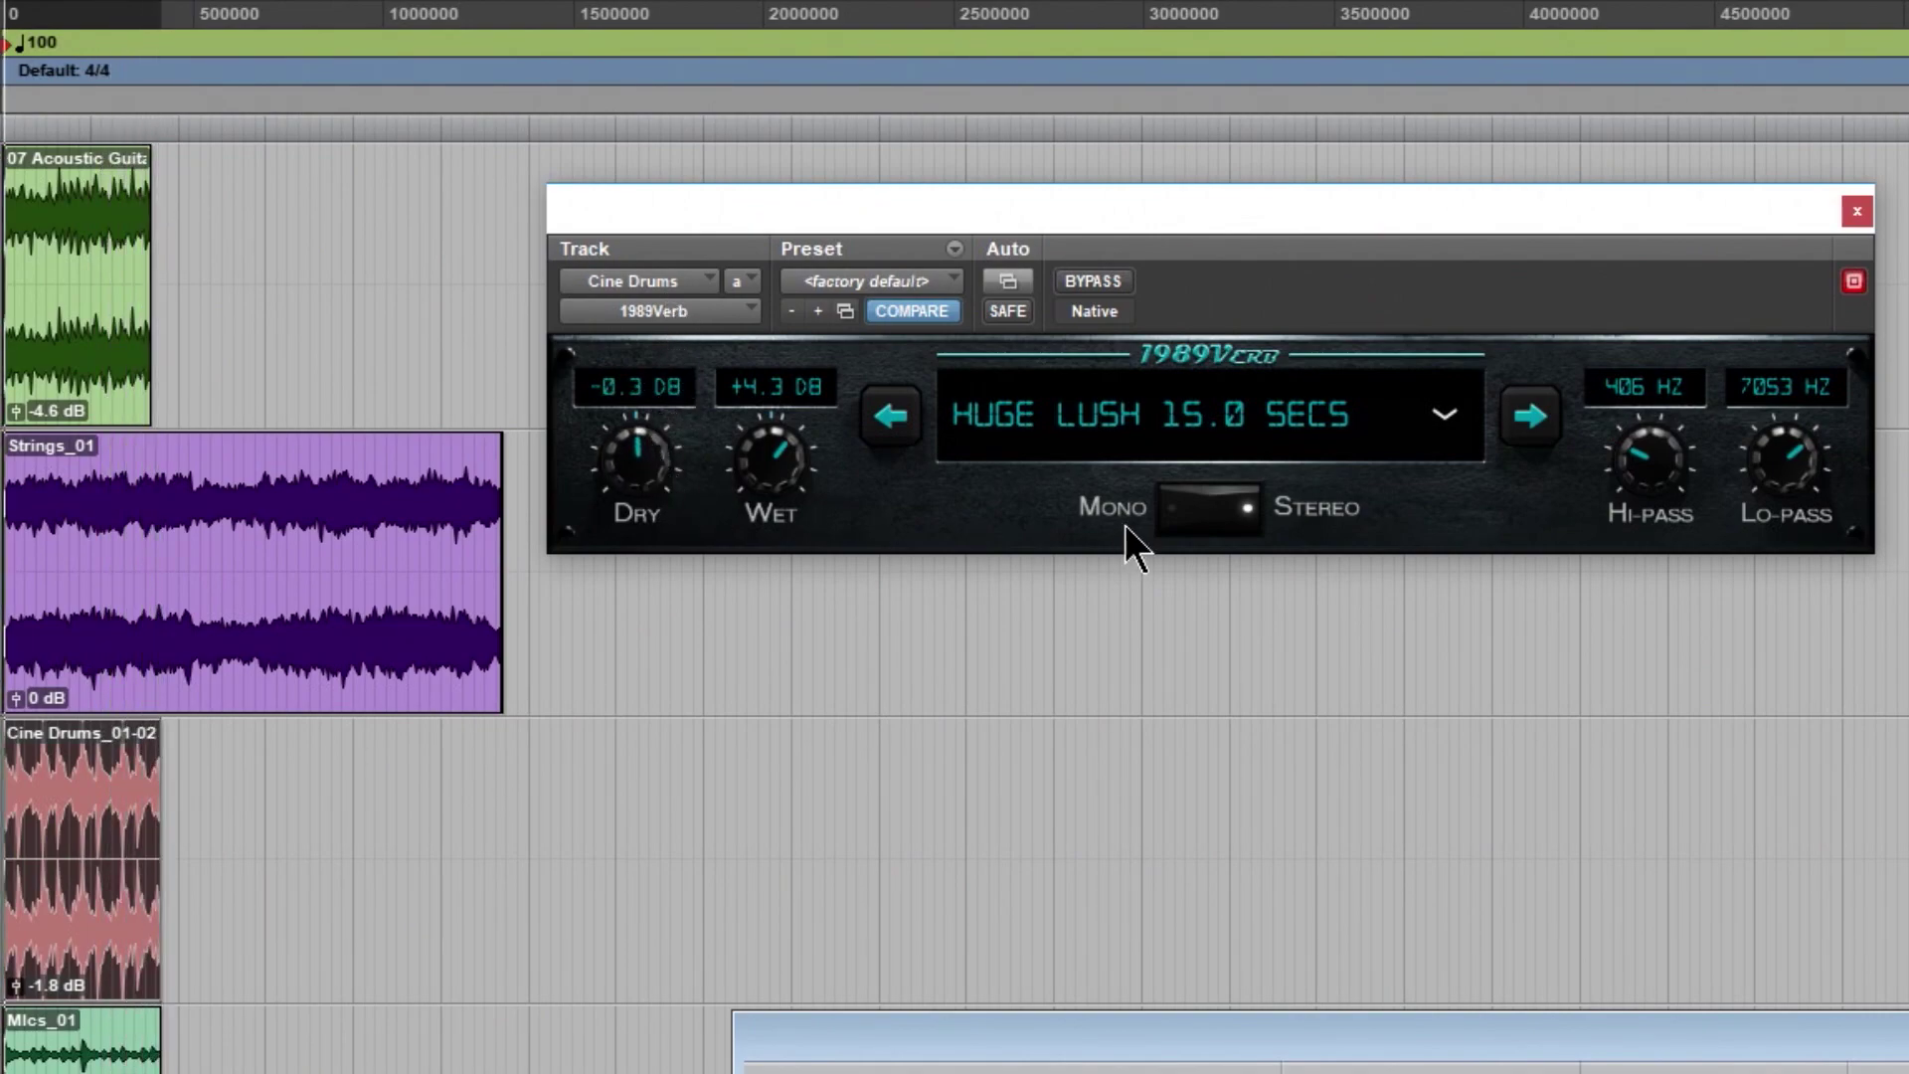
Step: Set the drum reverb's Hi-pass to 662 Hz and Wet to +2.9 dB, and compare it bypassed and active
{"action": "left_click_drag", "start_coordinate": [1641, 498], "coordinate": [1654, 473]}
{"action": "left_click_drag", "start_coordinate": [783, 470], "coordinate": [778, 486]}
{"action": "left_click", "coordinate": [1100, 278]}
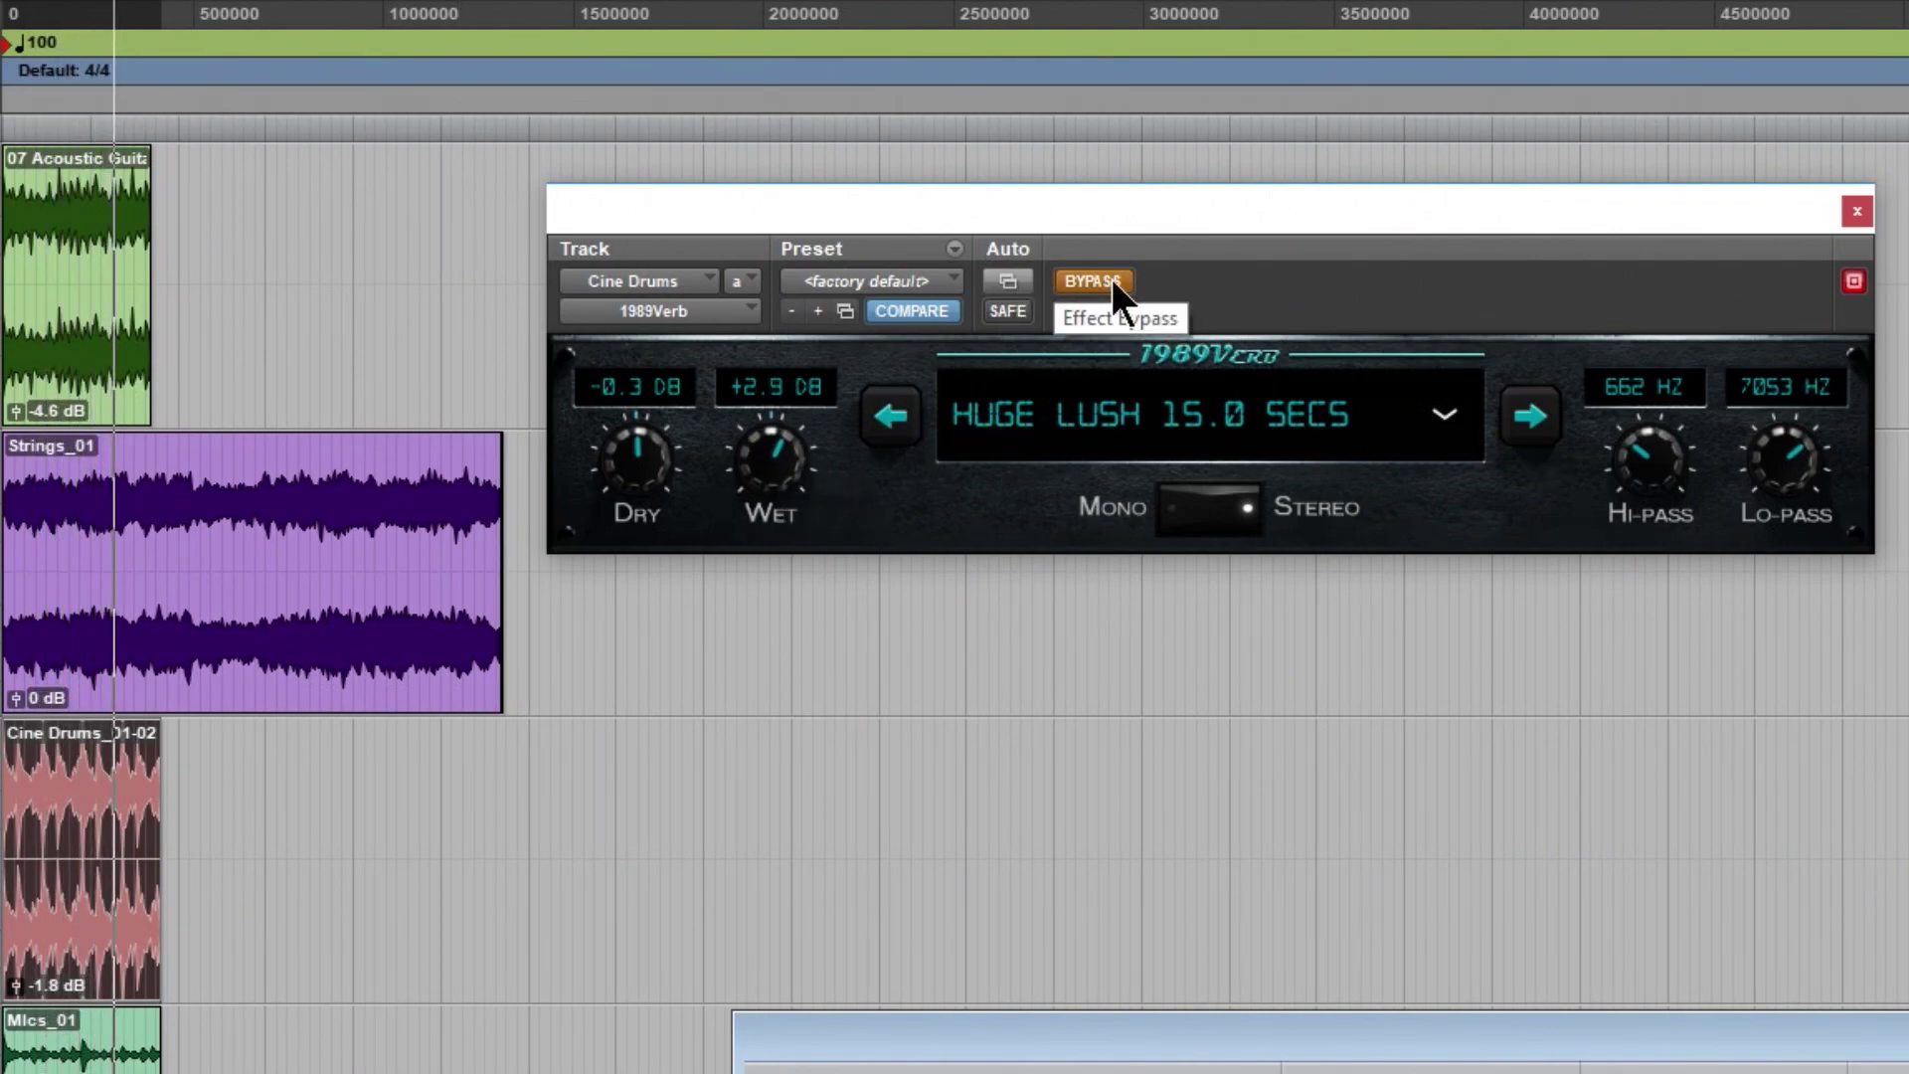
{"action": "left_click", "coordinate": [1111, 278]}
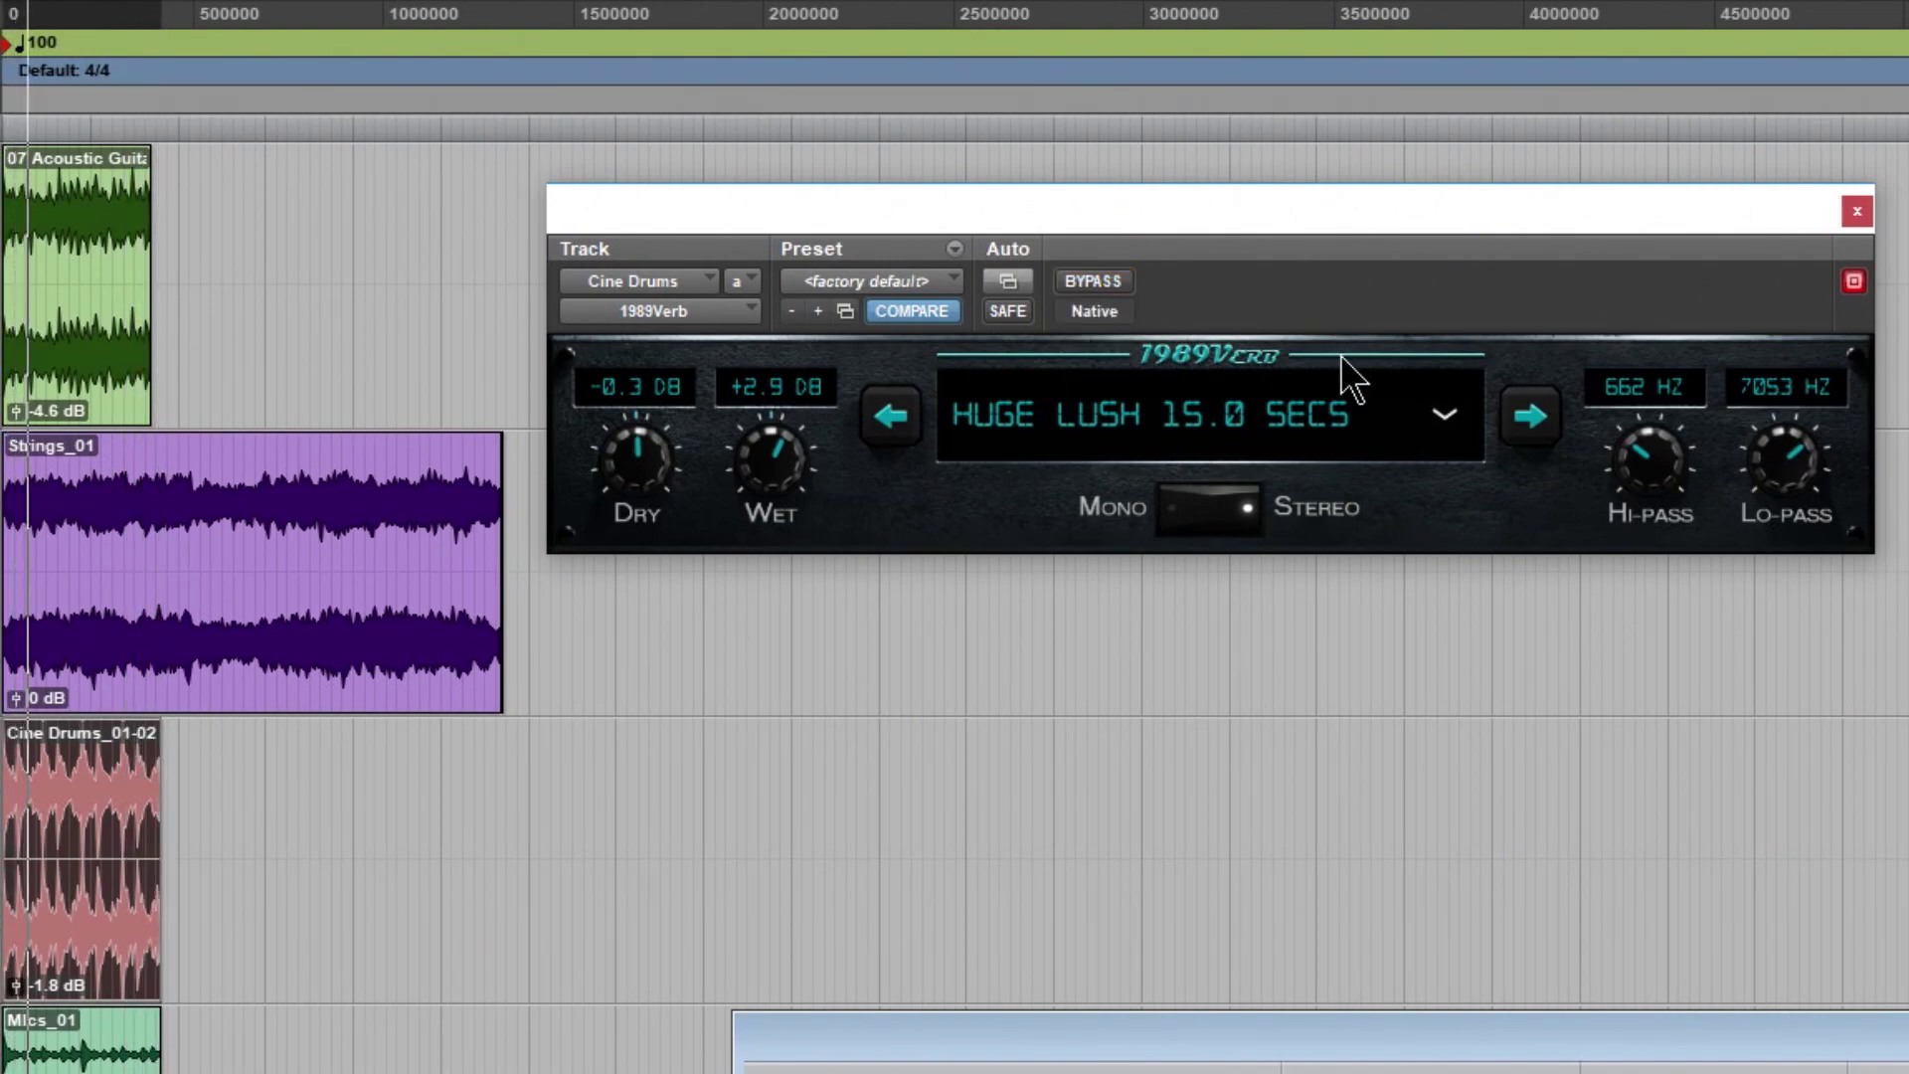
Step: Load Backwards 400 Msecs on the drums, try Hi-pass at 33 Hz, and set Hi-pass to 294 Hz and Lo-pass to 22000 Hz
{"action": "left_click", "coordinate": [1414, 403]}
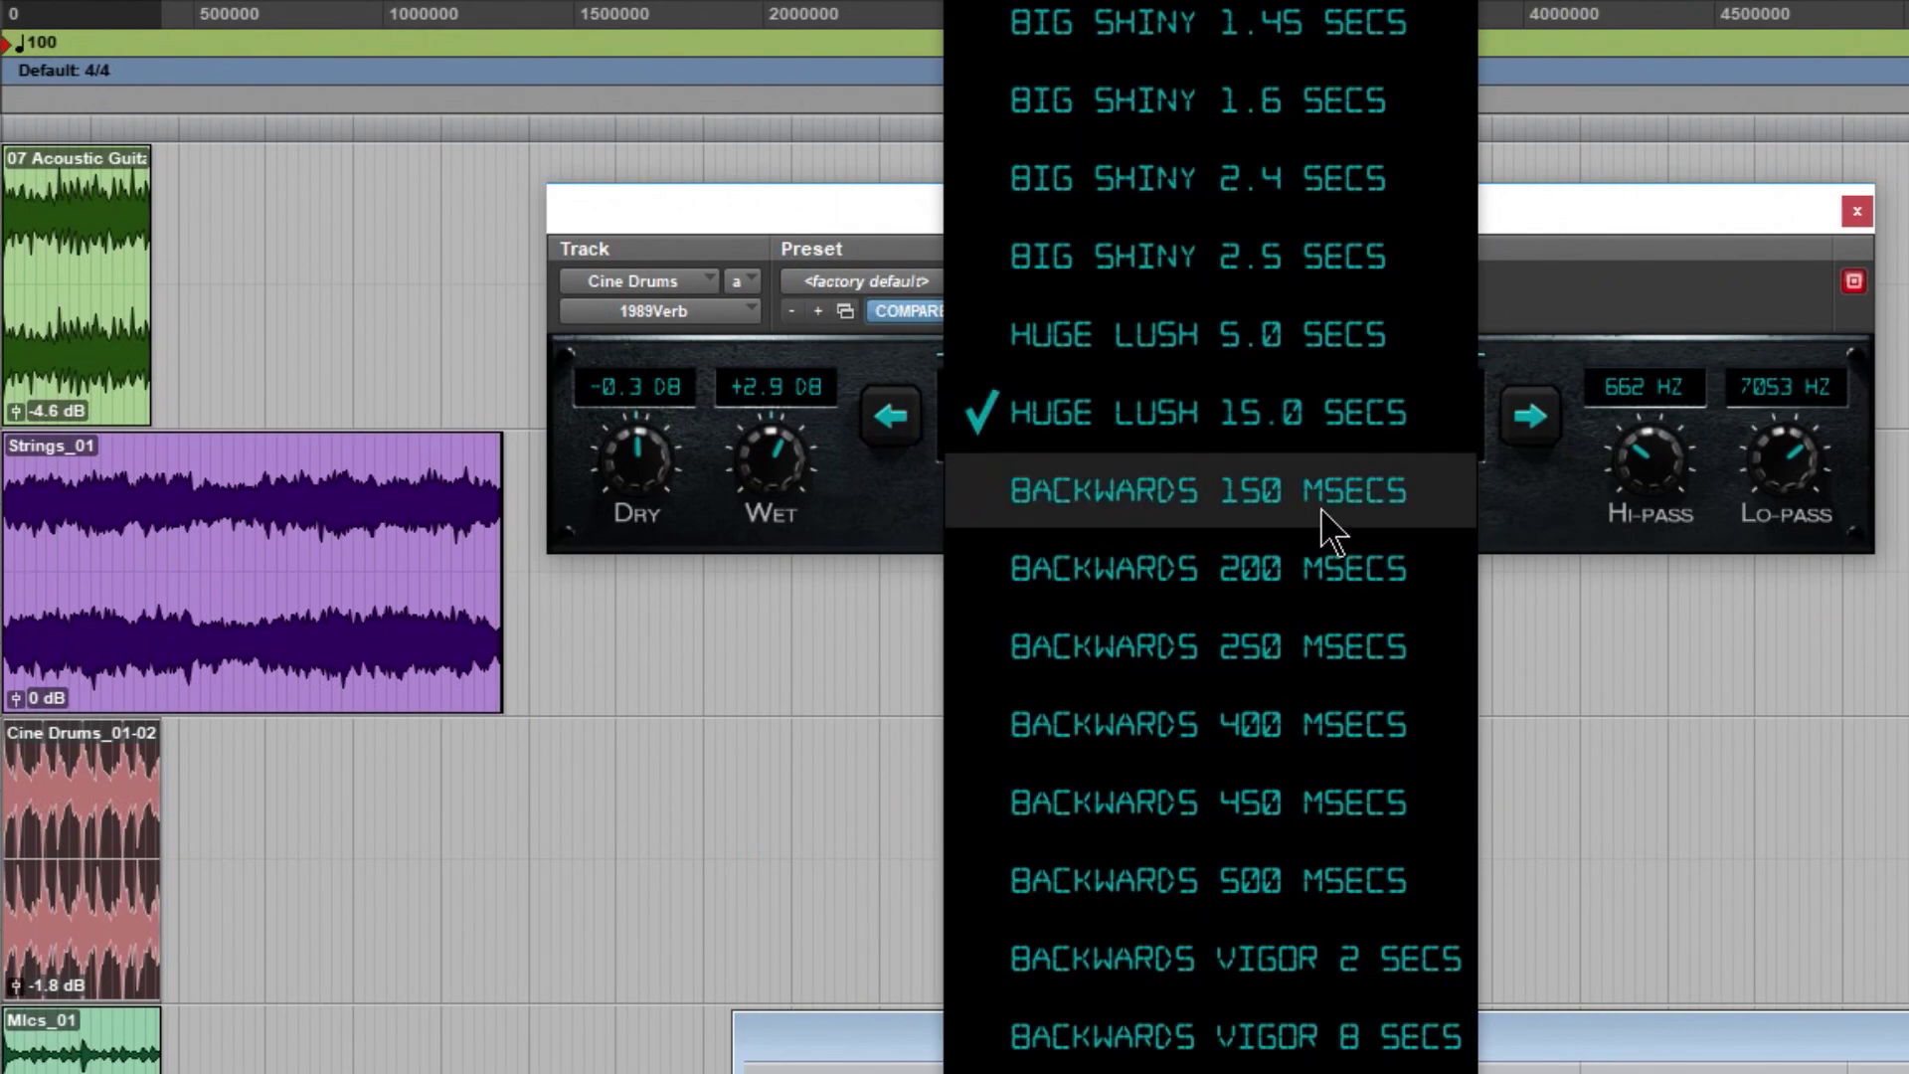
{"action": "left_click", "coordinate": [1118, 719]}
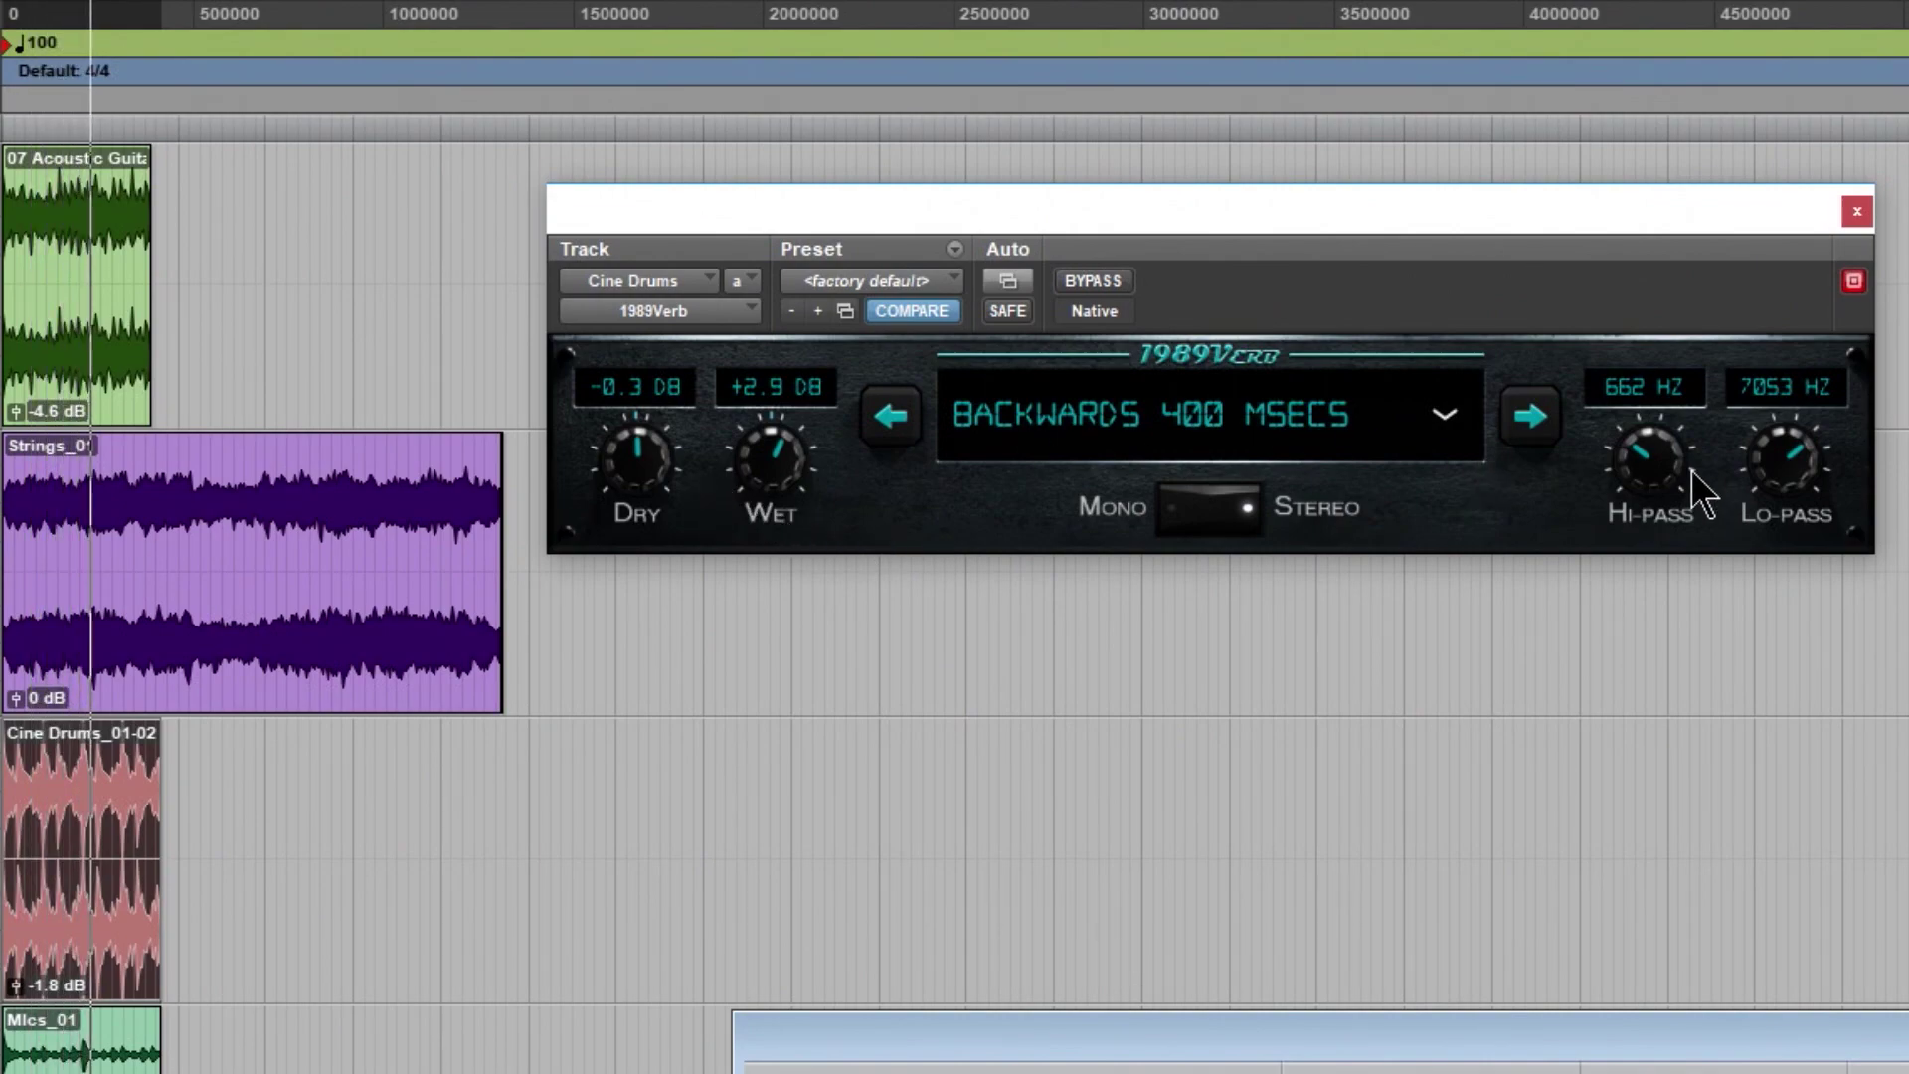
{"action": "left_click_drag", "start_coordinate": [1651, 475], "coordinate": [1642, 545]}
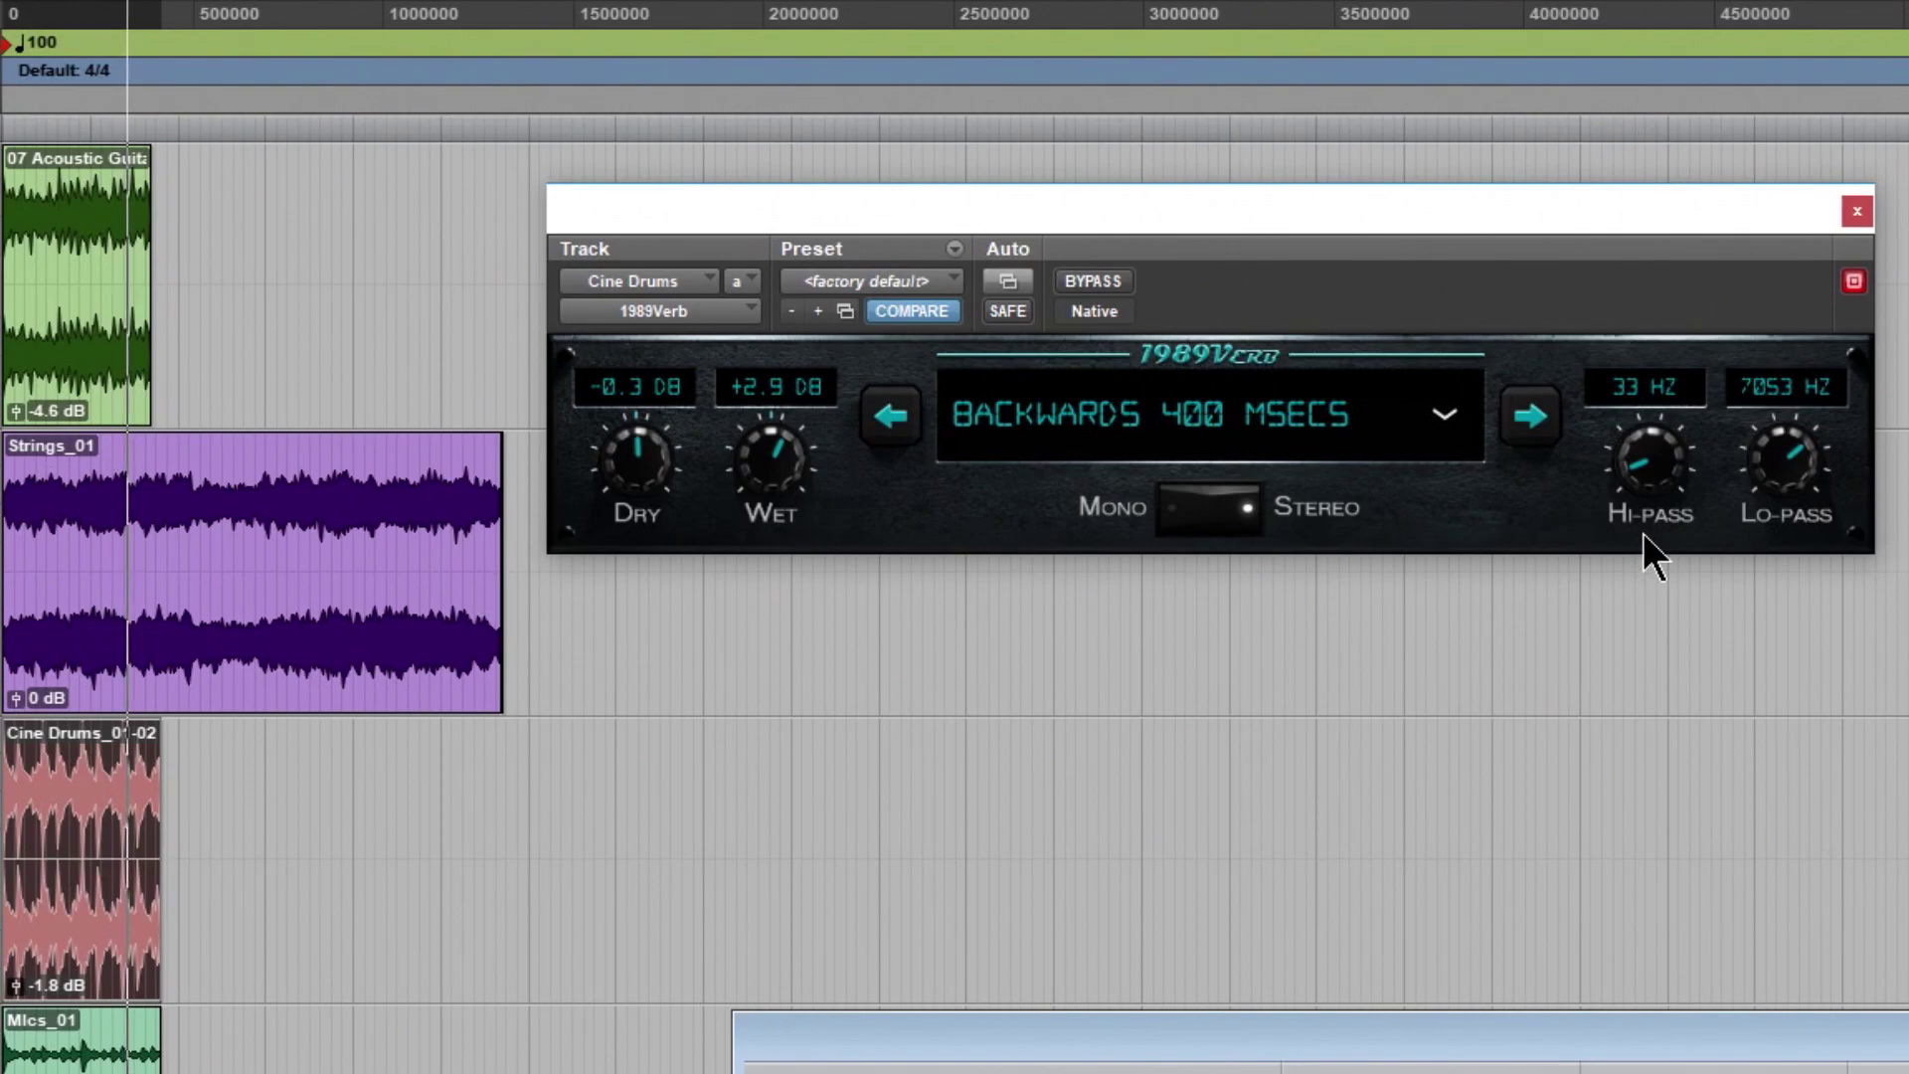
{"action": "left_click_drag", "start_coordinate": [1784, 459], "coordinate": [1775, 358]}
{"action": "left_click_drag", "start_coordinate": [1645, 455], "coordinate": [1659, 430]}
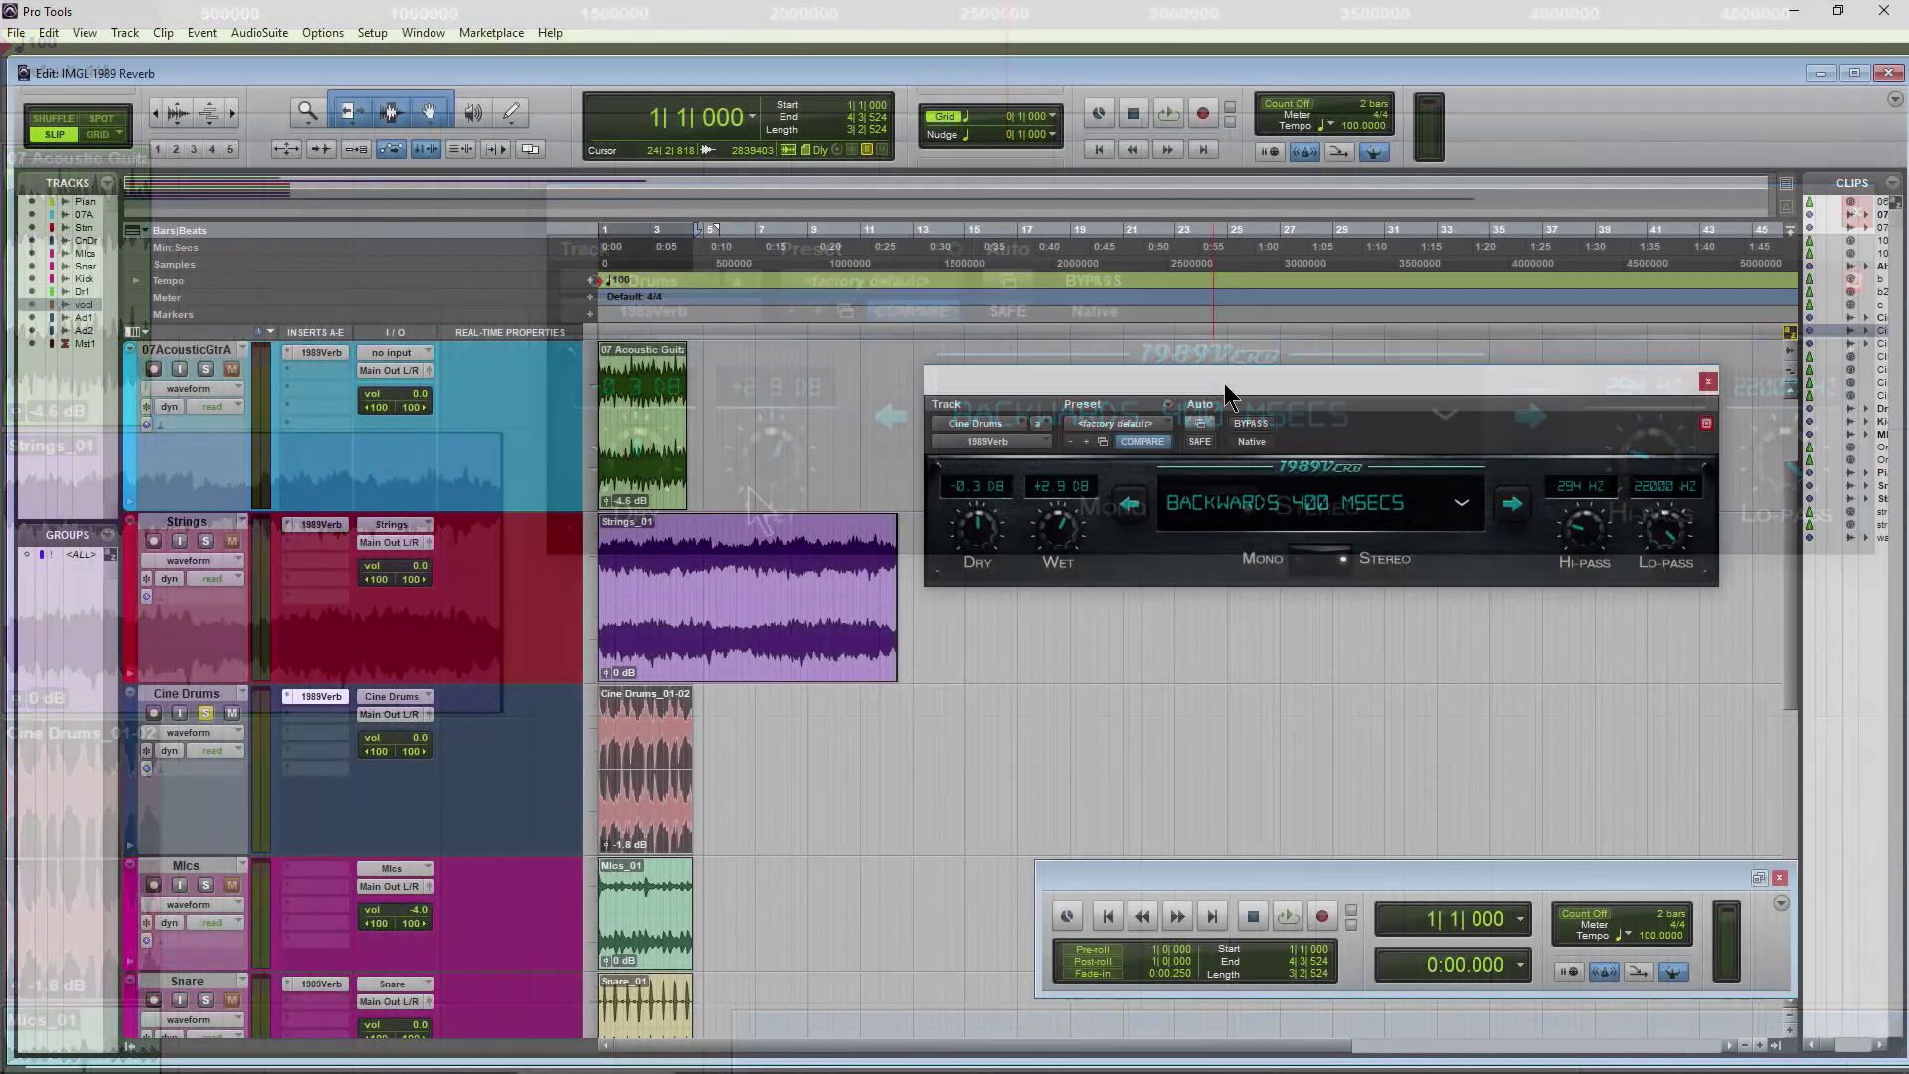
Step: Close the drum reverb, solo the vocal track with playback starting in bar 7, and open its 1989Verb clear of the clip
{"action": "left_click_drag", "start_coordinate": [1051, 214], "coordinate": [1051, 175]}
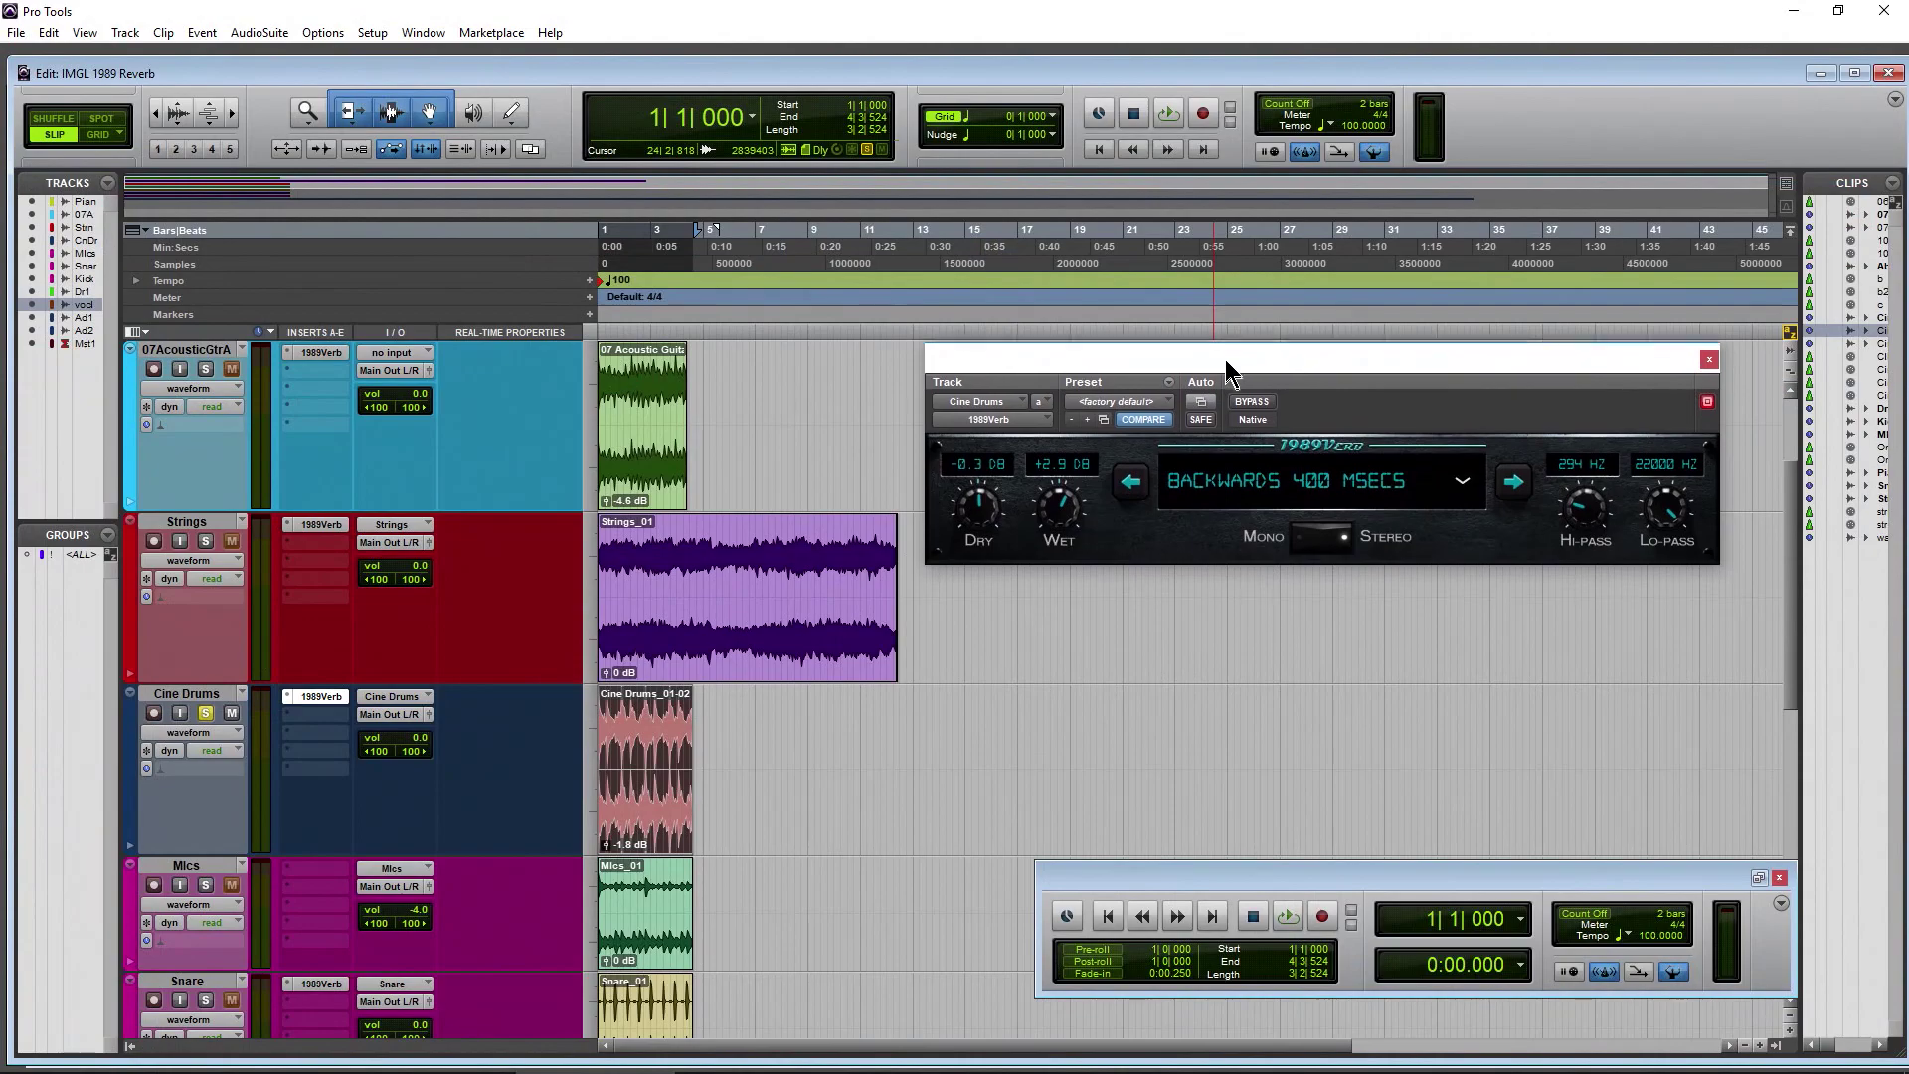
{"action": "left_click", "coordinate": [1710, 358]}
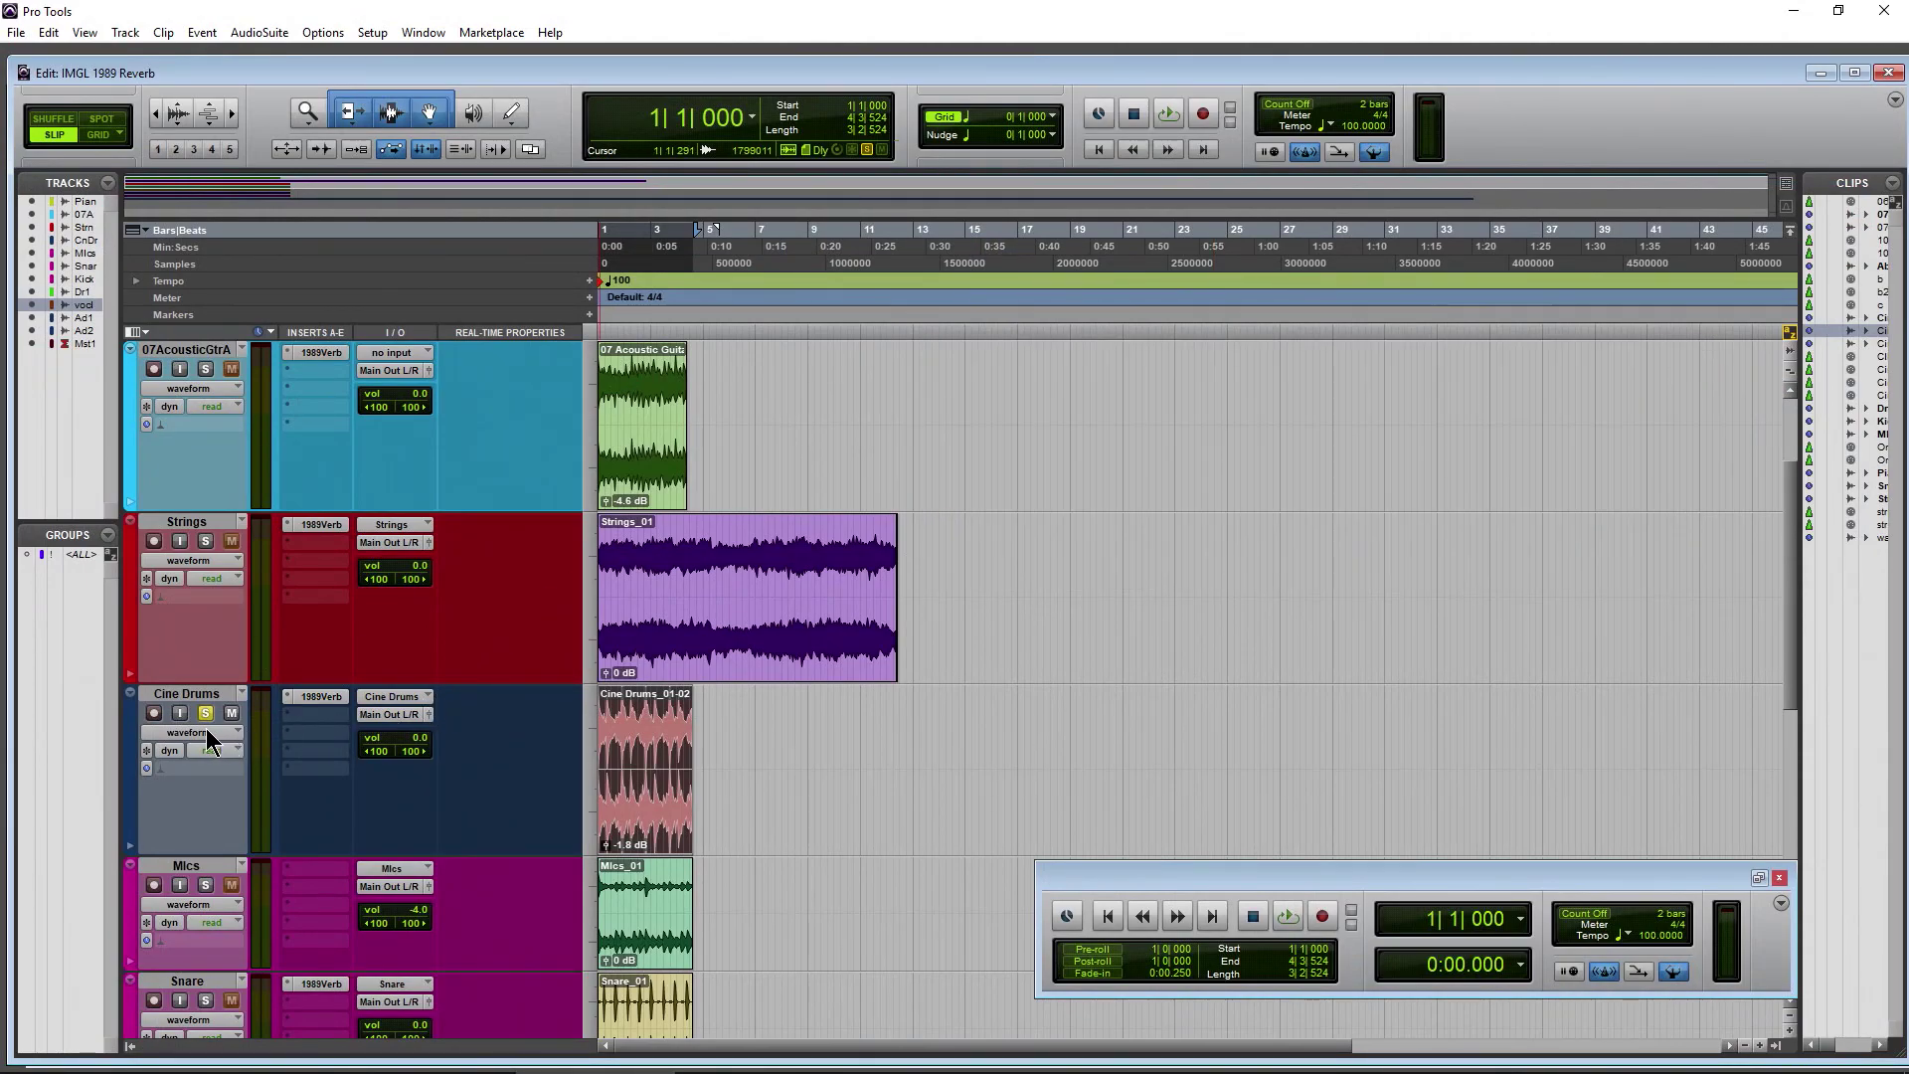
{"action": "scroll", "coordinate": [581, 539], "scroll_direction": "up", "scroll_amount": 2}
{"action": "scroll", "coordinate": [581, 539], "scroll_direction": "down", "scroll_amount": 6}
{"action": "scroll", "coordinate": [581, 539], "scroll_direction": "down", "scroll_amount": 3}
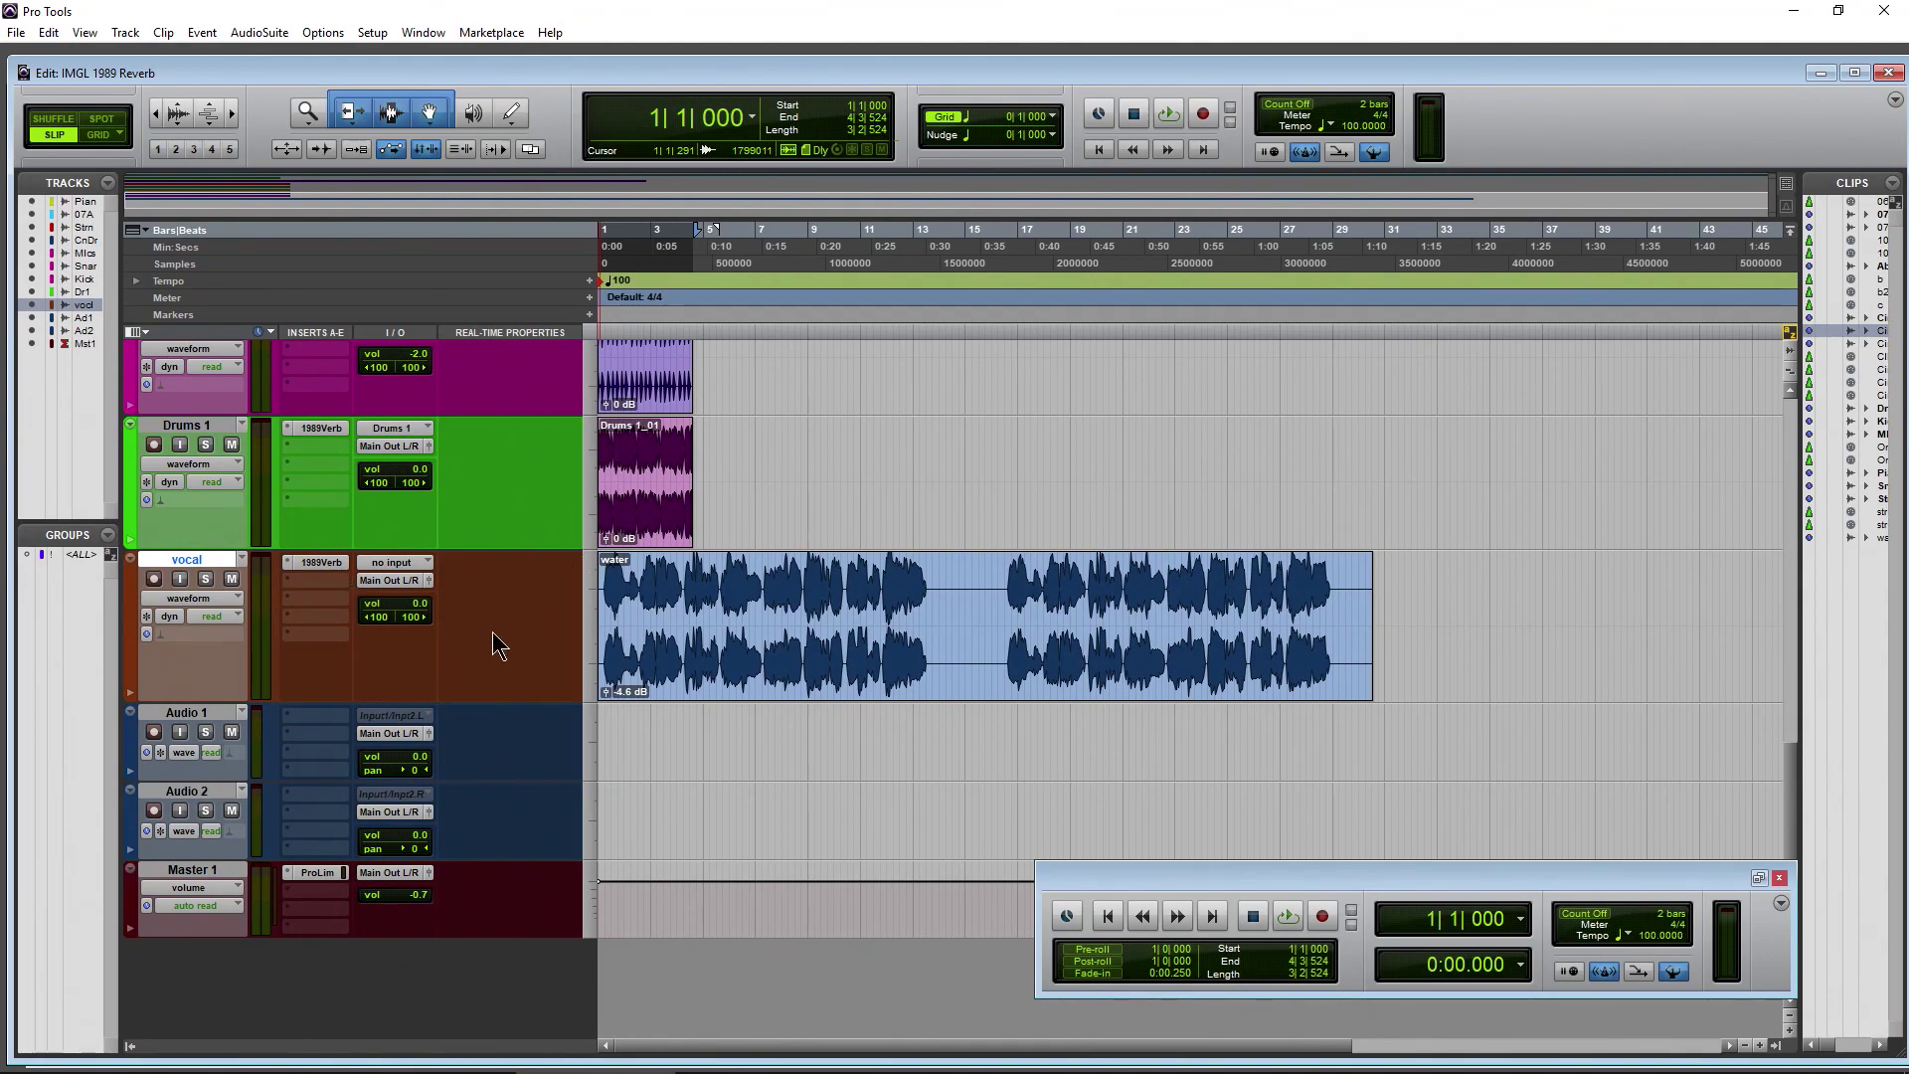
{"action": "left_click", "coordinate": [769, 575]}
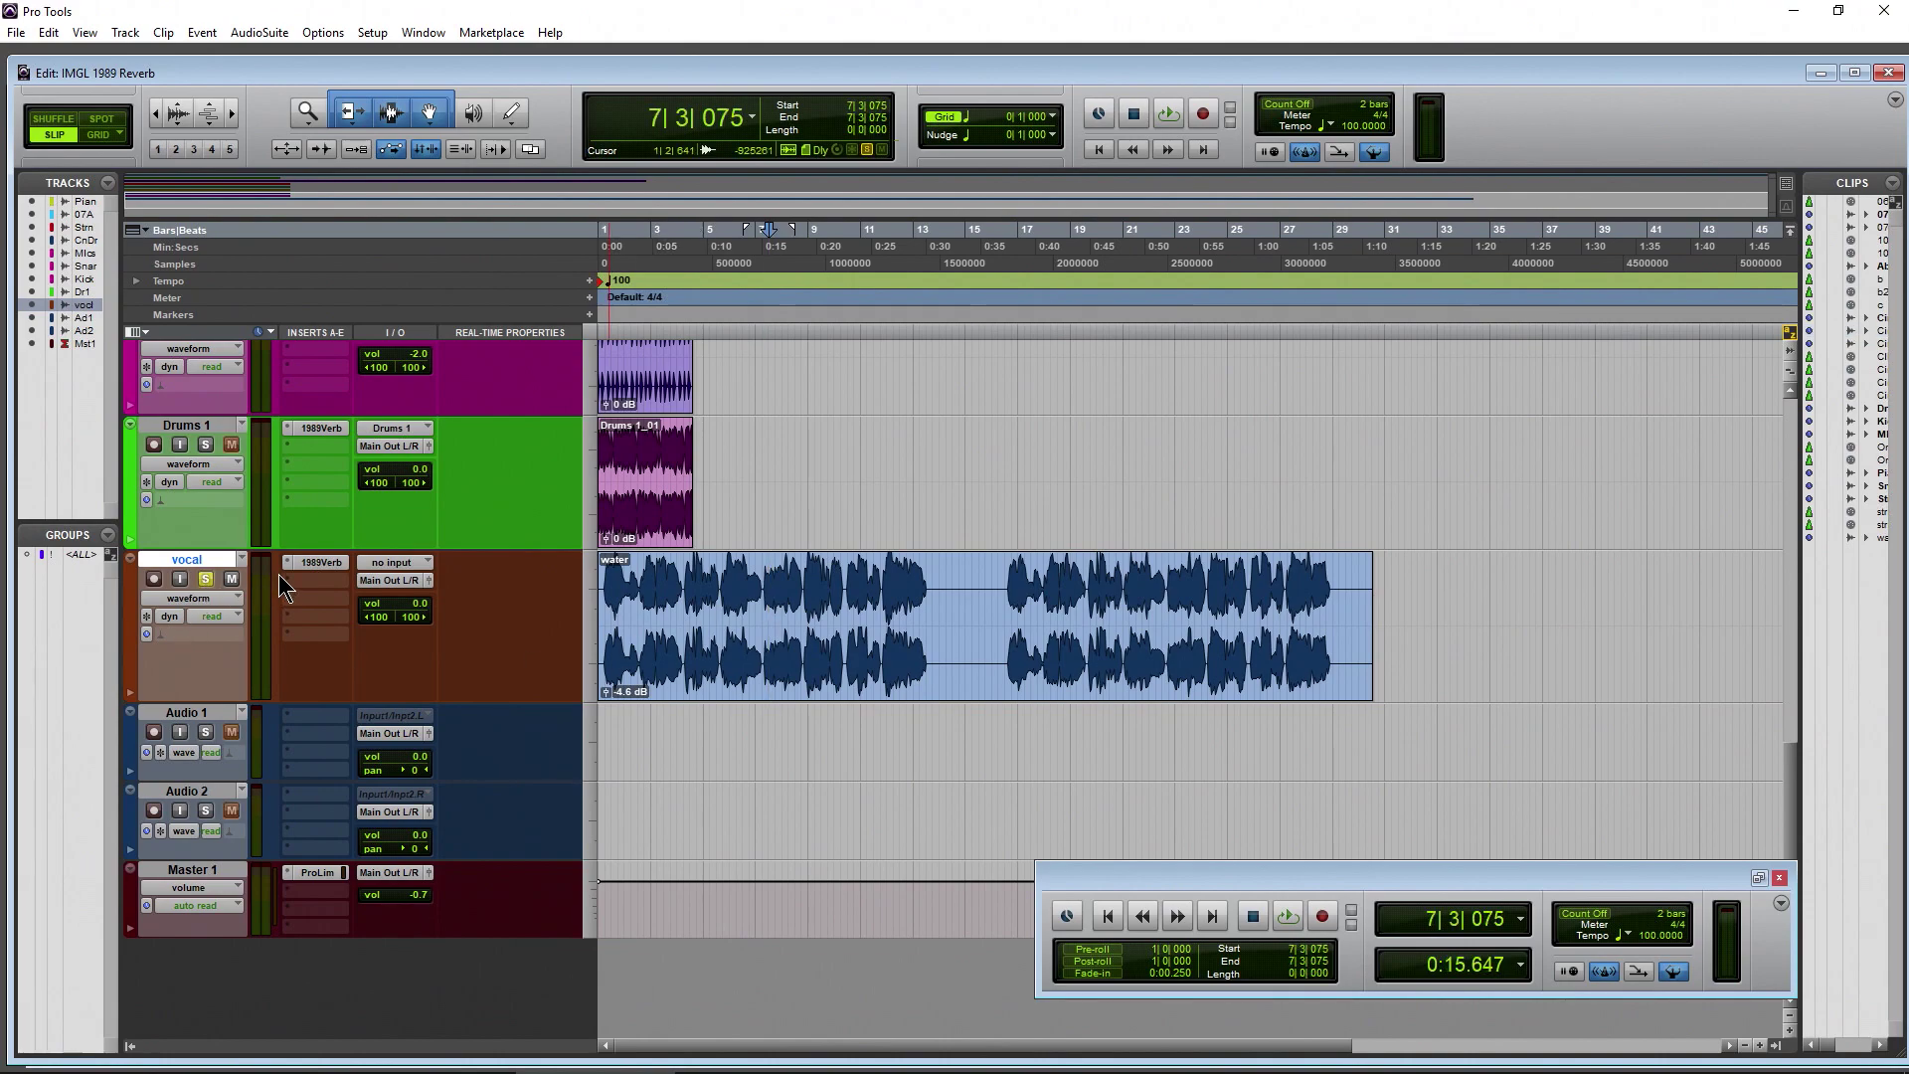
{"action": "left_click", "coordinate": [308, 564]}
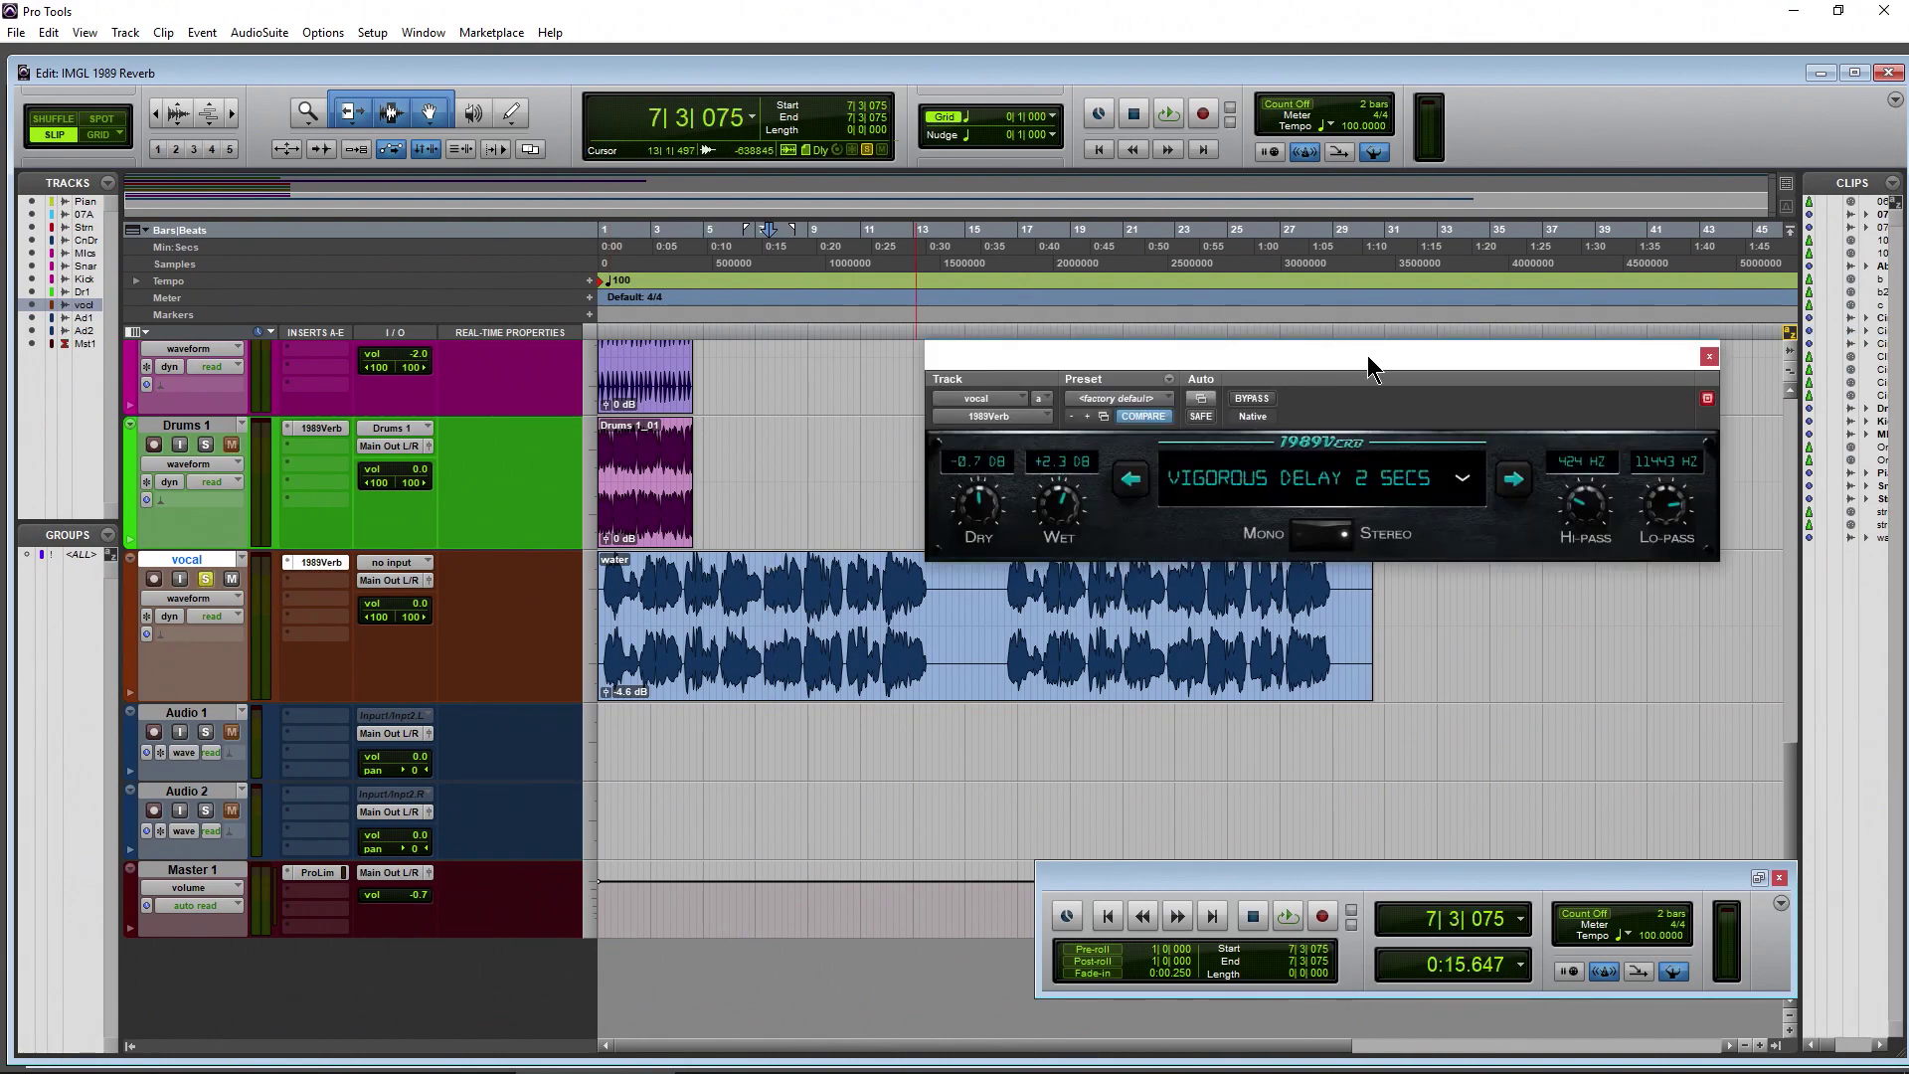
{"action": "left_click_drag", "start_coordinate": [1369, 351], "coordinate": [1336, 297]}
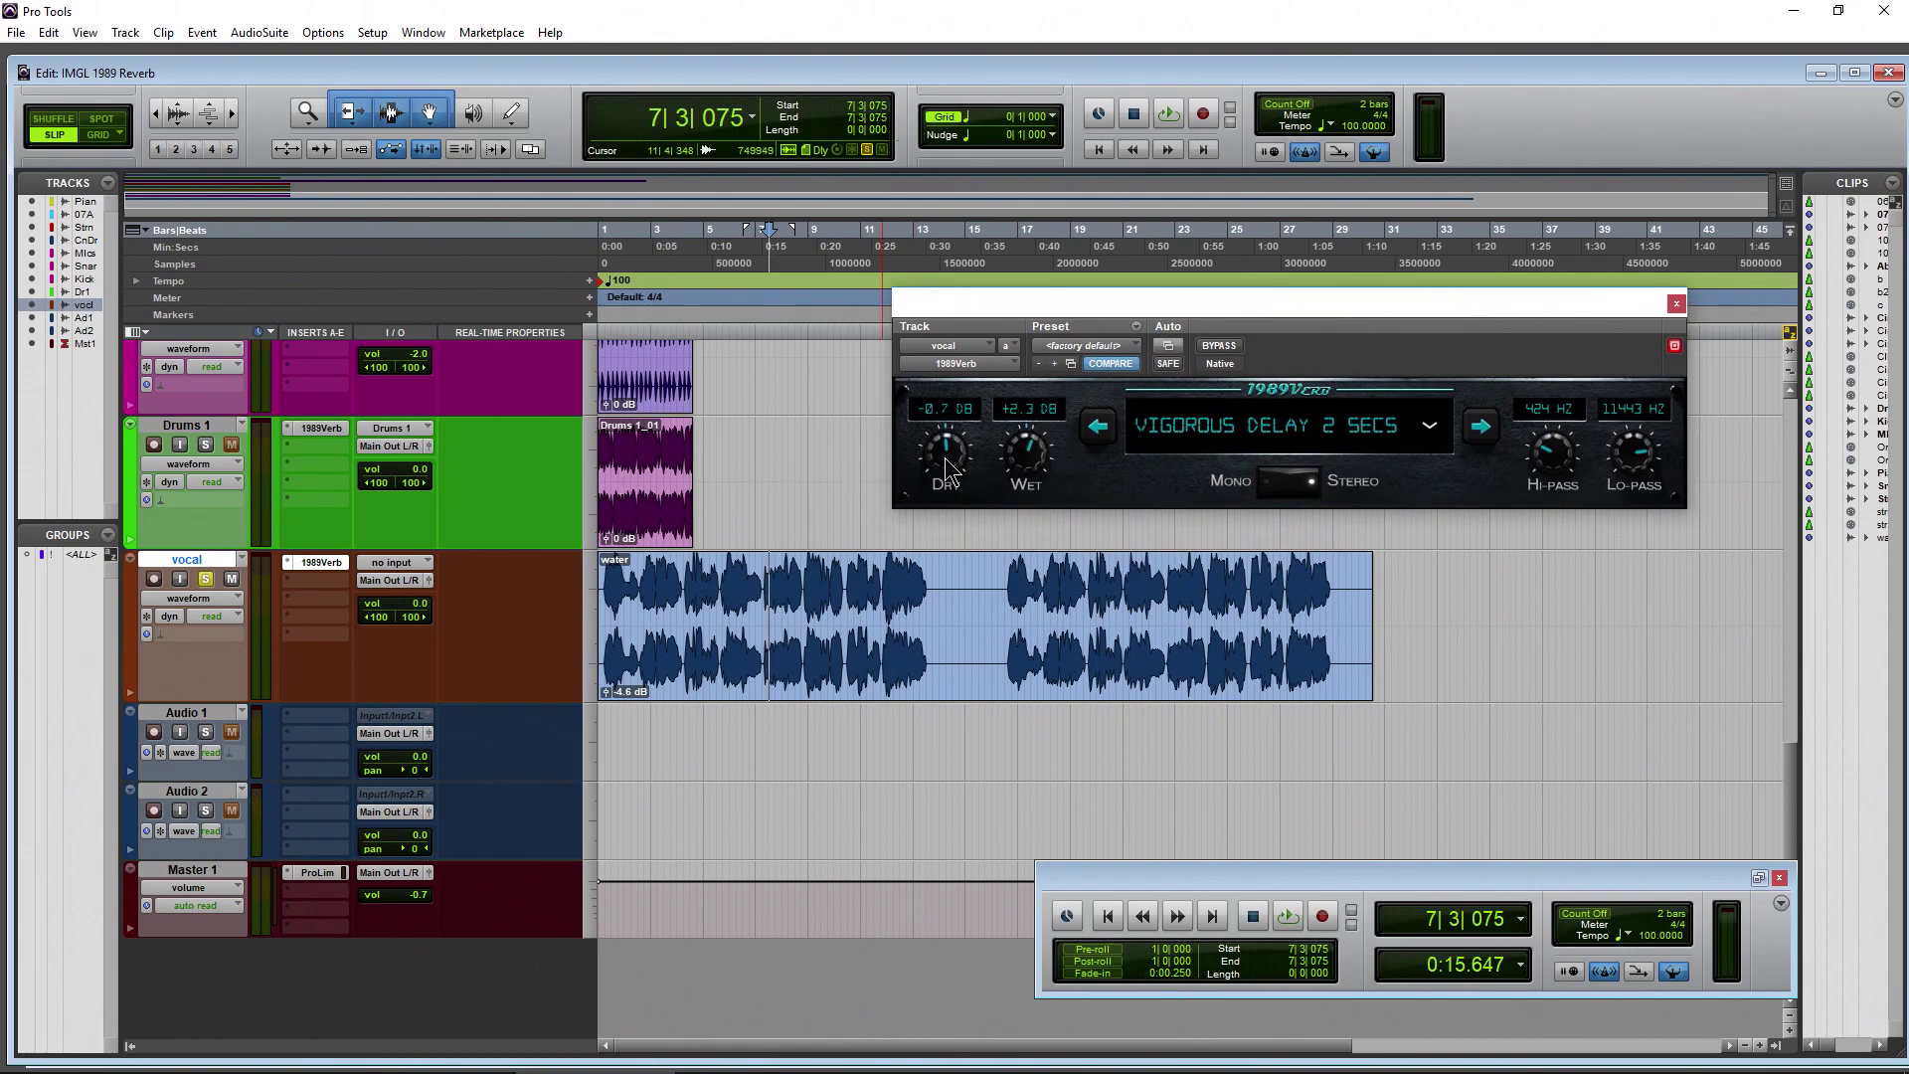
Step: Load Big Lush 1.0 Secs with Dry at 0 dB on the vocal, and play the clip comparing the reverb bypassed and active
{"action": "left_click", "coordinate": [1203, 443]}
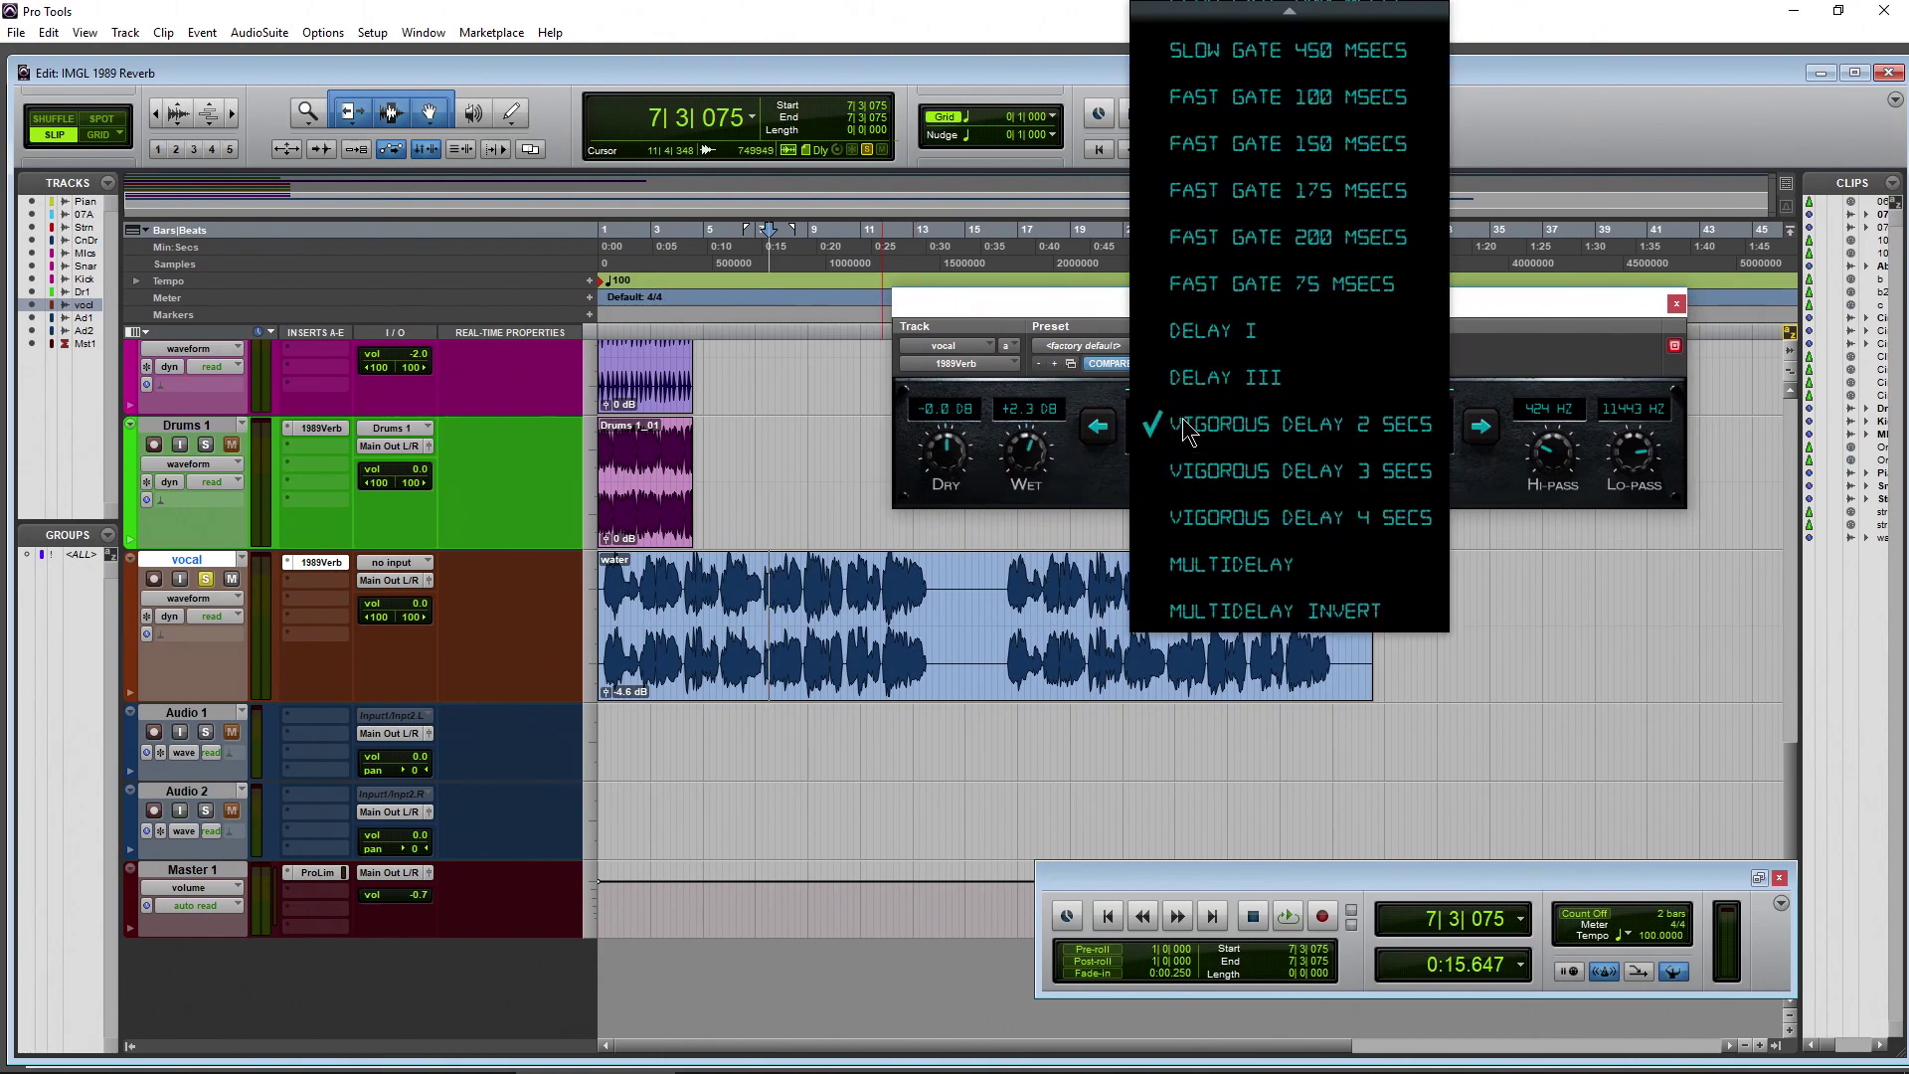
{"action": "scroll", "coordinate": [1230, 550], "scroll_direction": "up", "scroll_amount": 10}
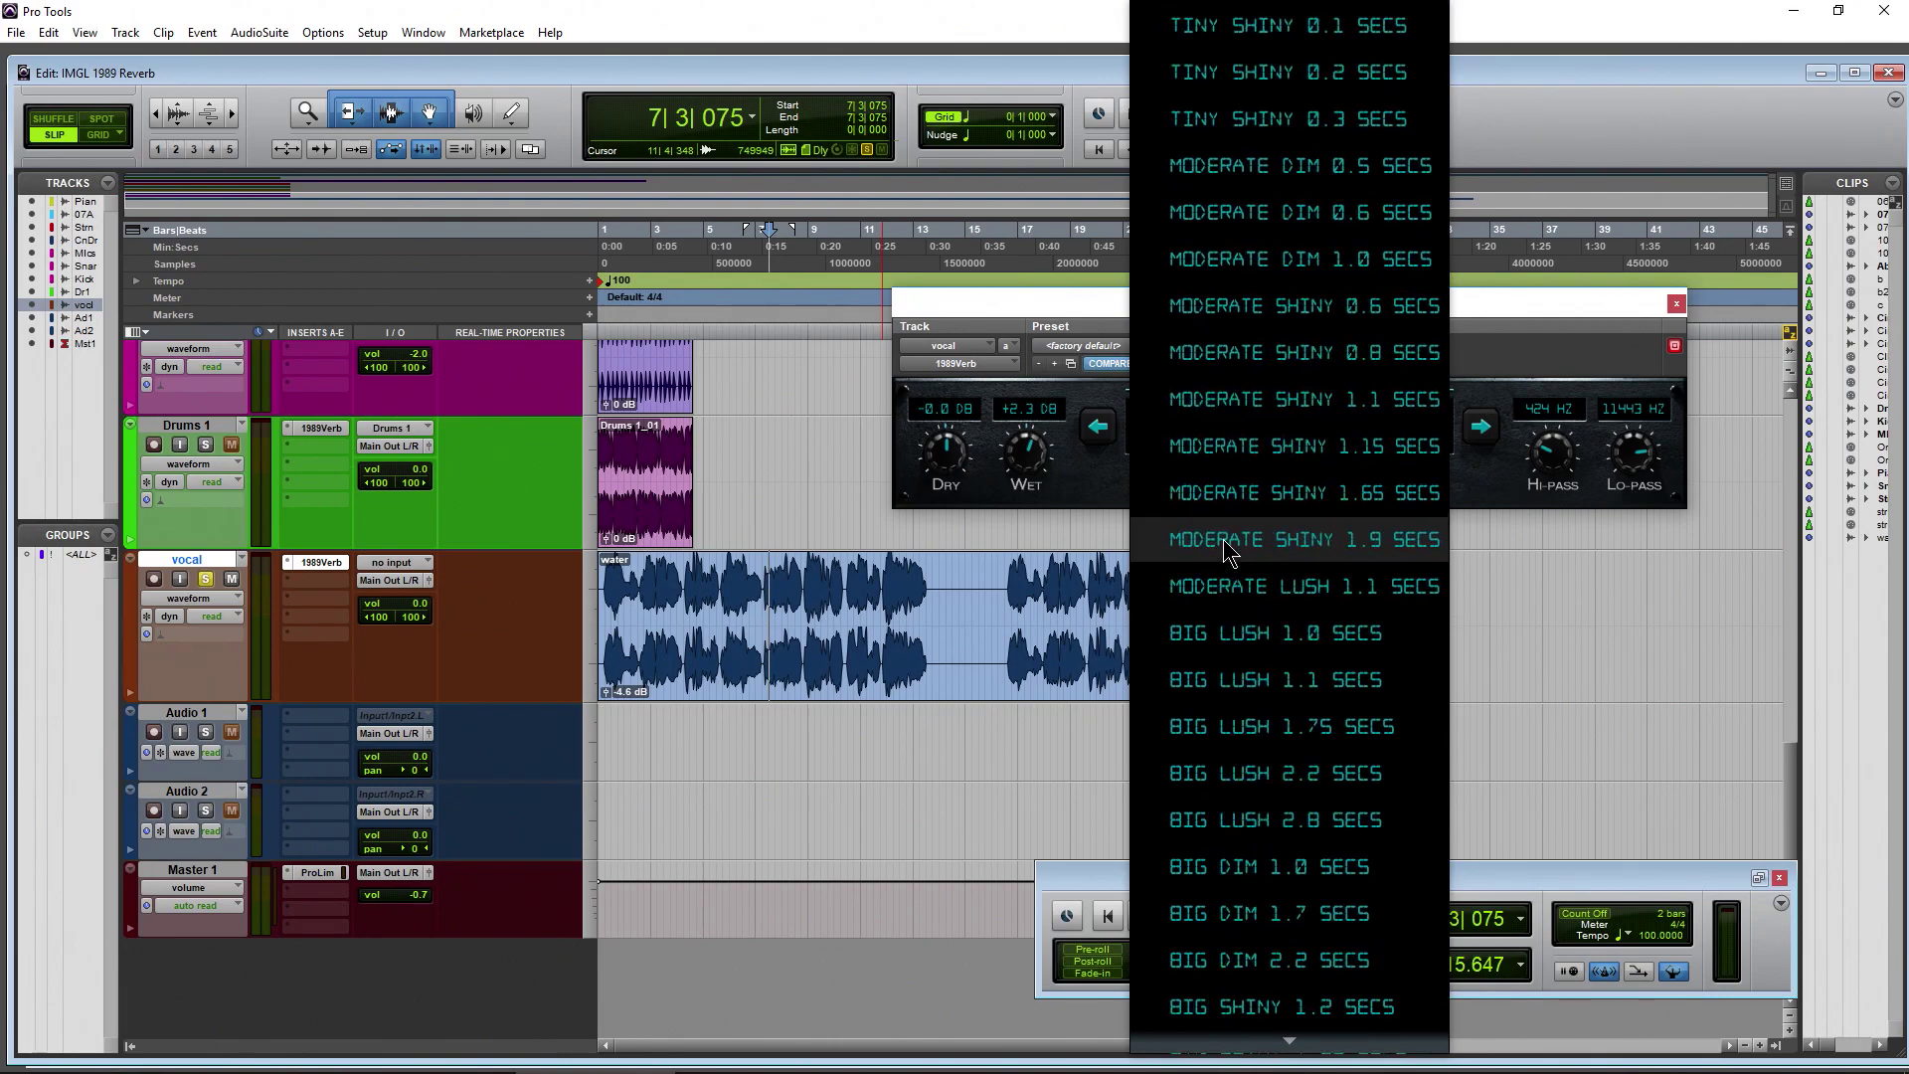
{"action": "scroll", "coordinate": [1230, 550], "scroll_direction": "down", "scroll_amount": 4}
{"action": "left_click", "coordinate": [1259, 475]}
{"action": "key", "text": "space"}
{"action": "left_click", "coordinate": [1219, 345]}
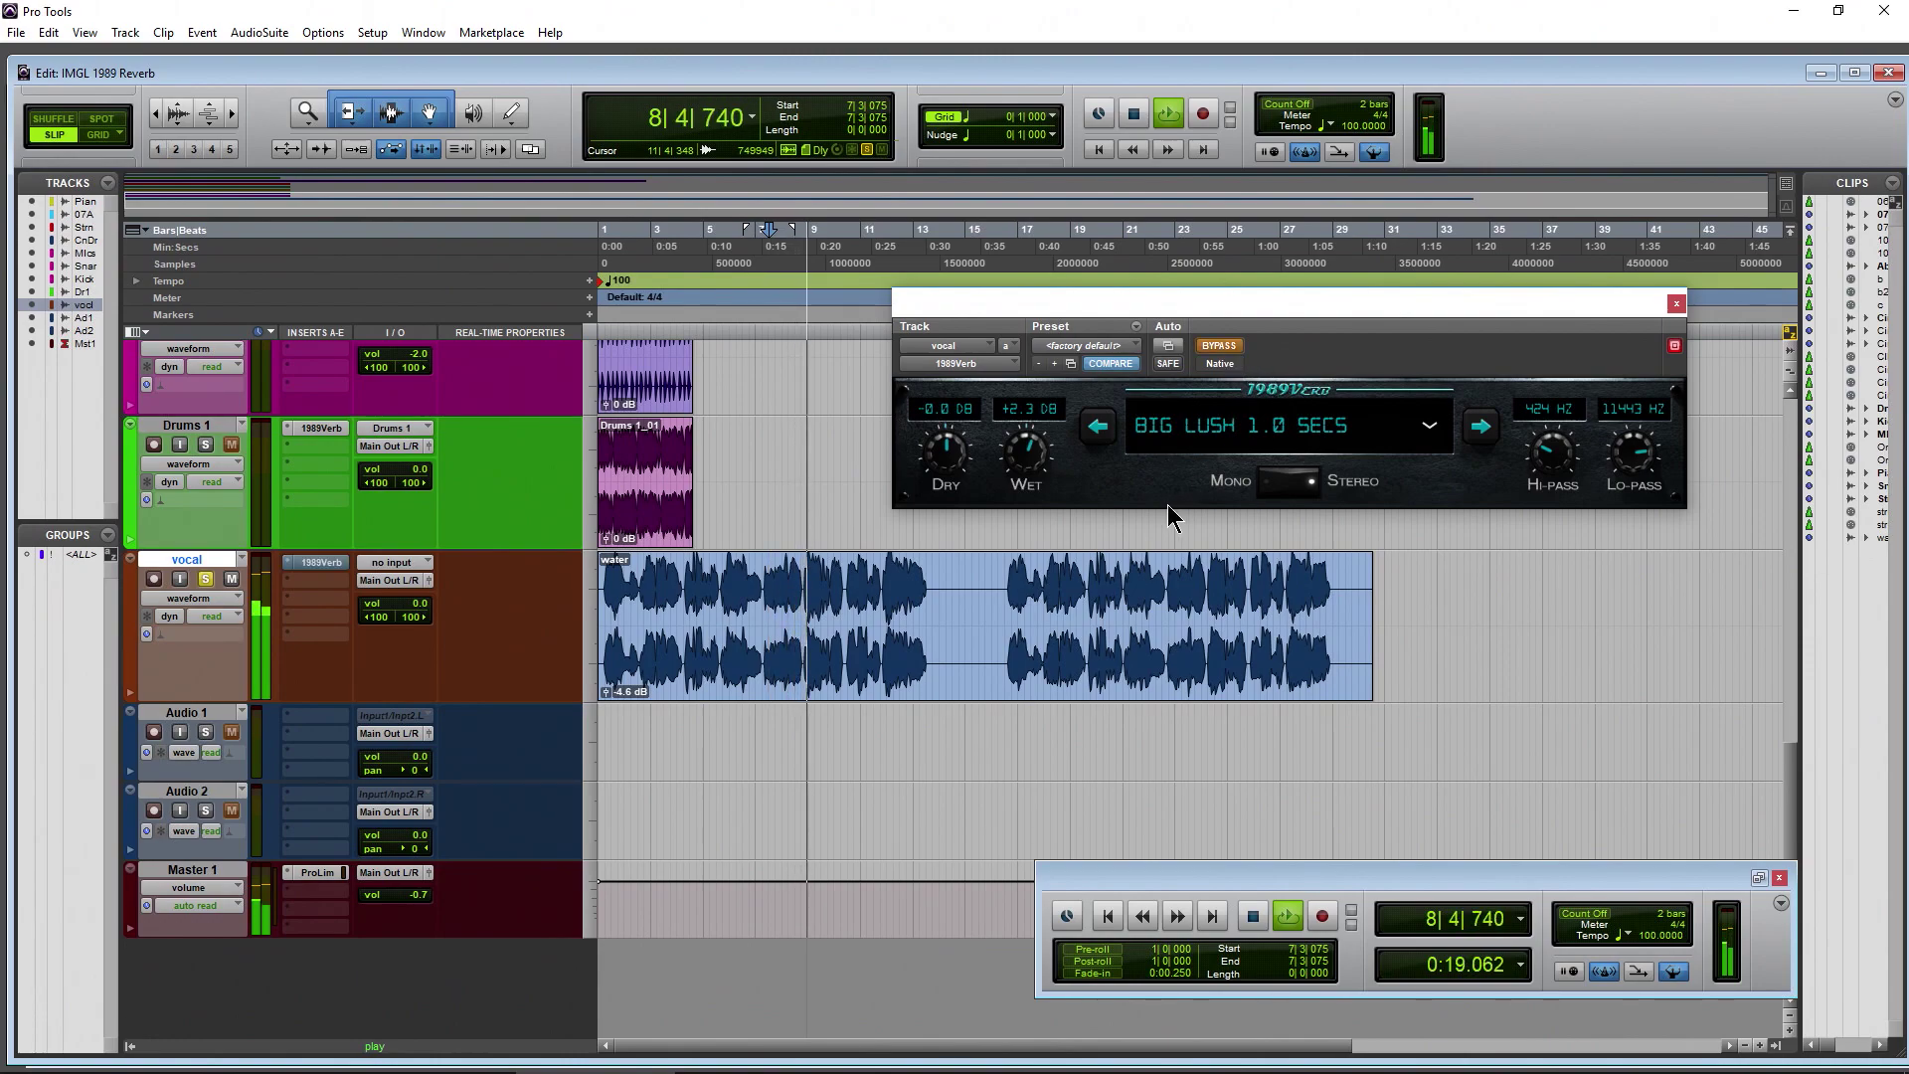
{"action": "left_click", "coordinate": [1219, 344]}
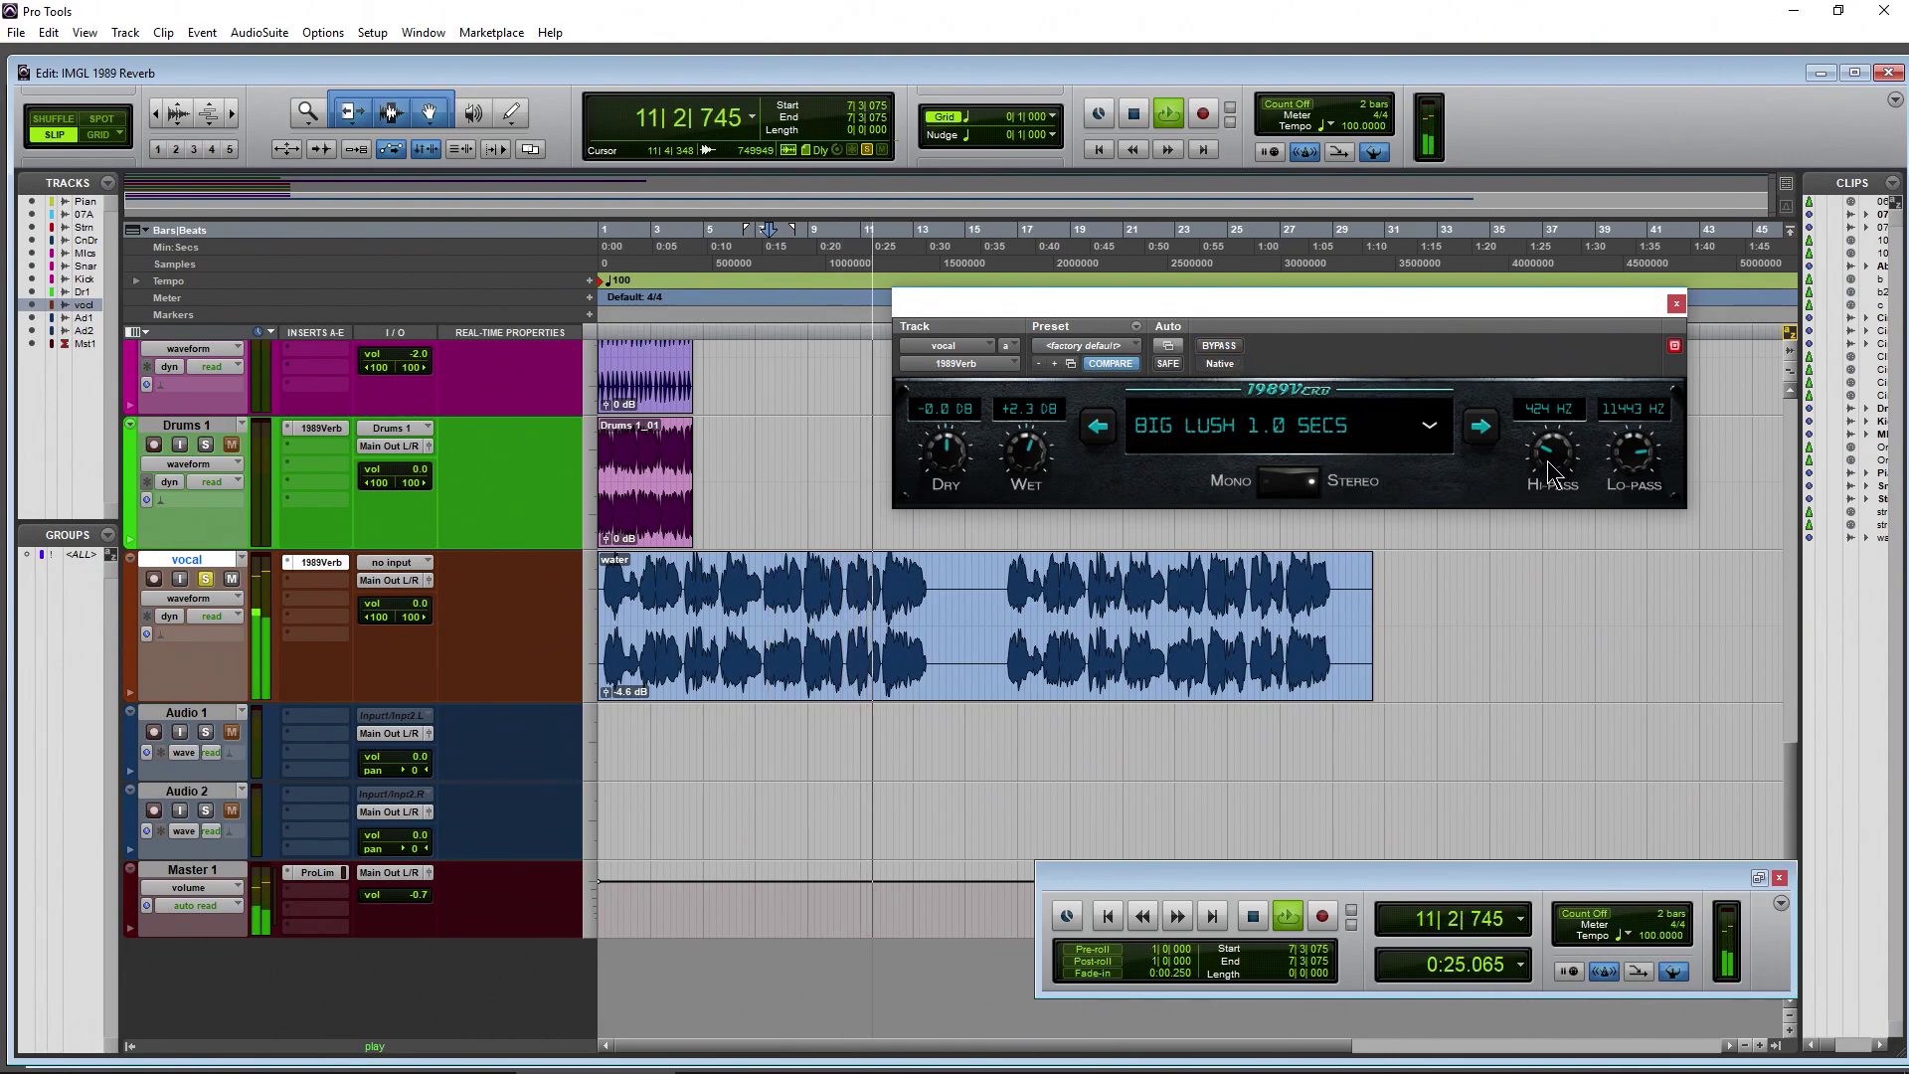
Step: Set the vocal reverb's Hi-pass to 91 Hz, audition Big Lush 1.1 Secs, and switch to Big Shiny 1.6 Secs
{"action": "left_click", "coordinate": [1481, 426]}
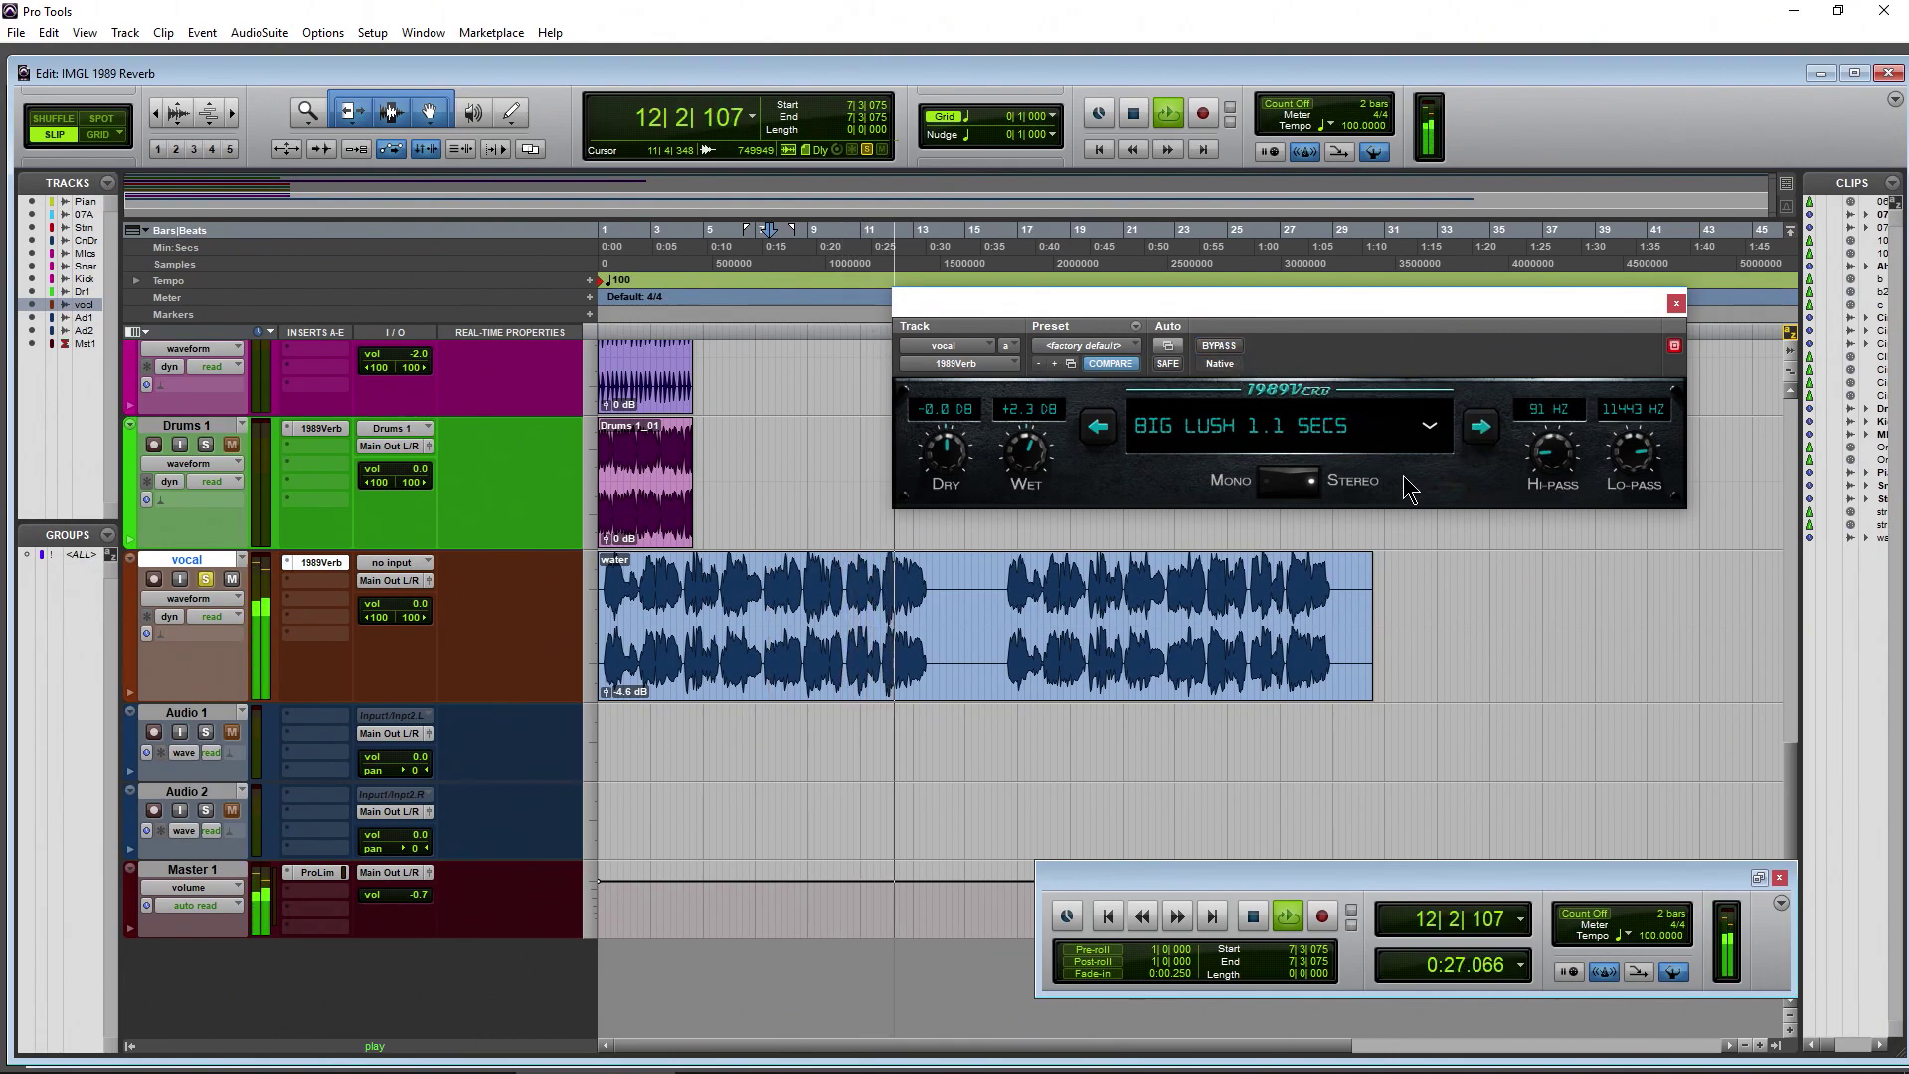
{"action": "left_click", "coordinate": [1429, 428]}
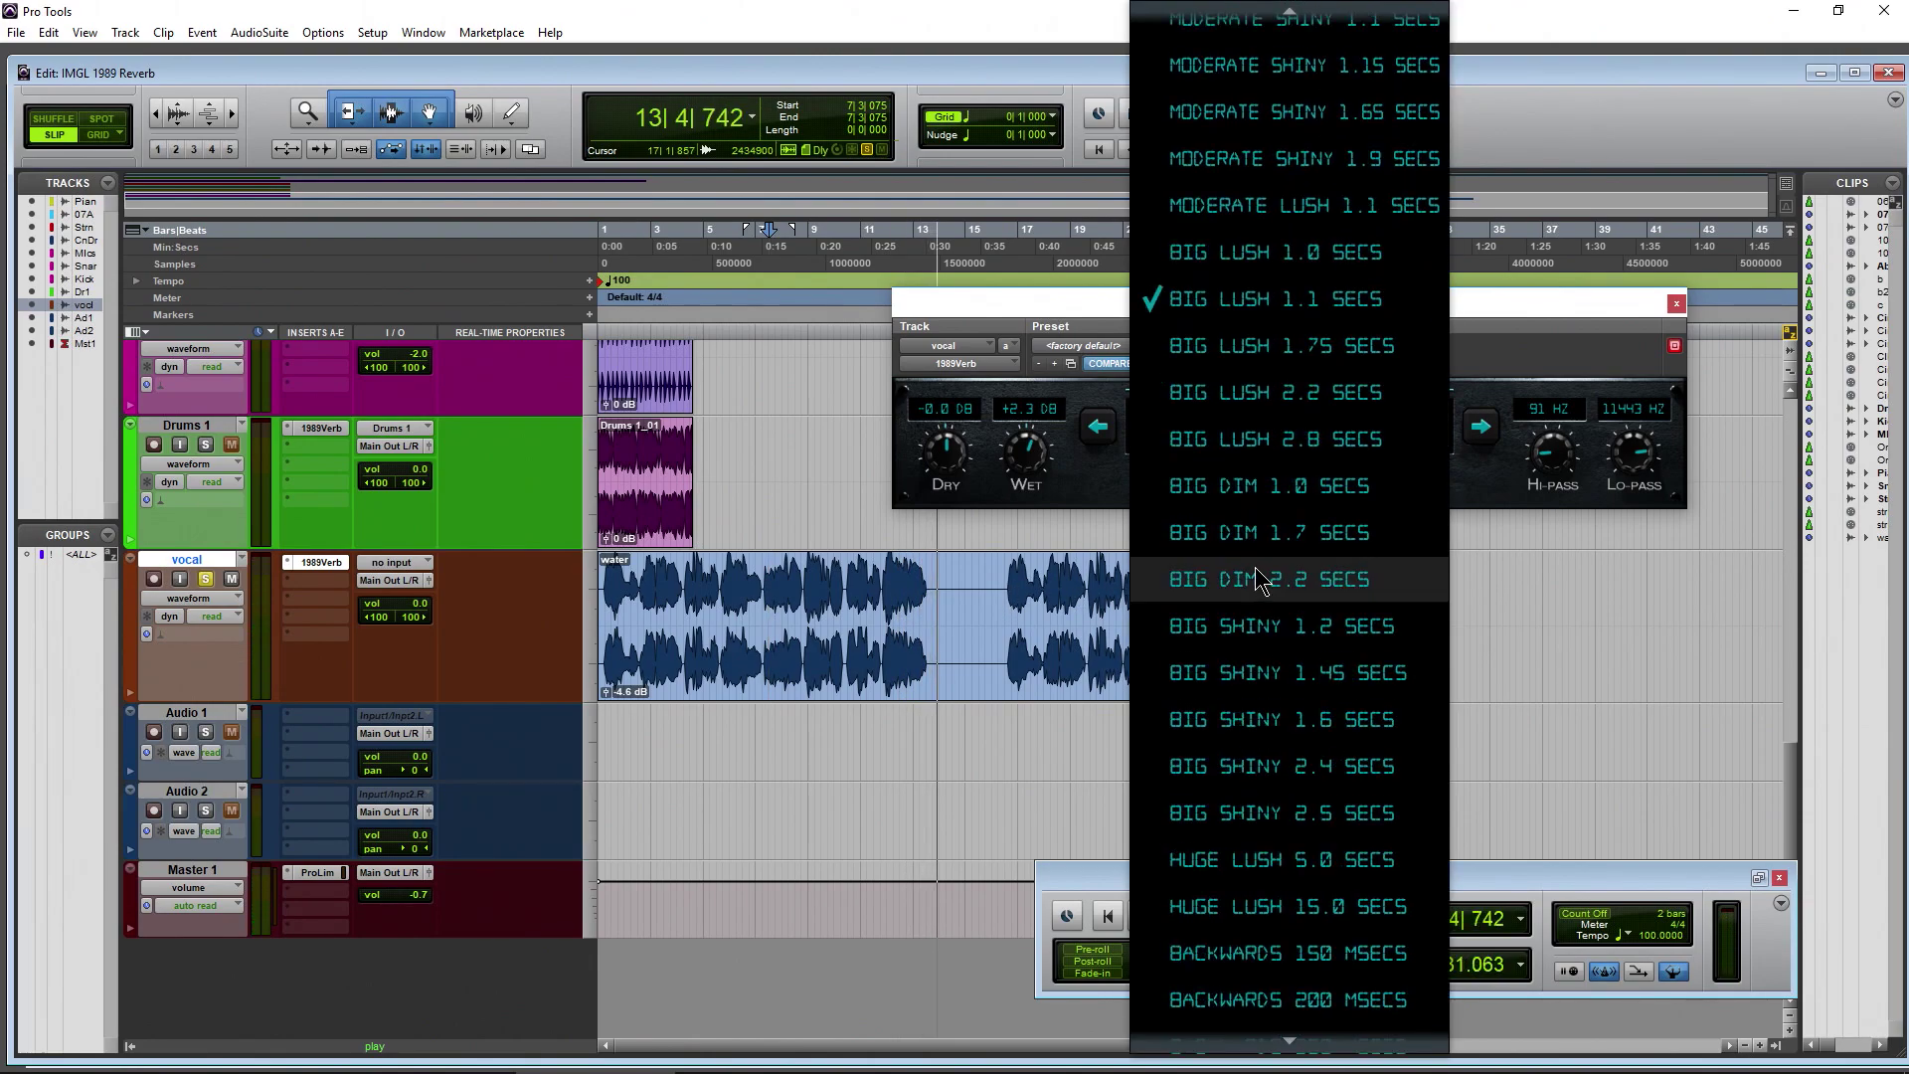
{"action": "left_click", "coordinate": [1174, 719]}
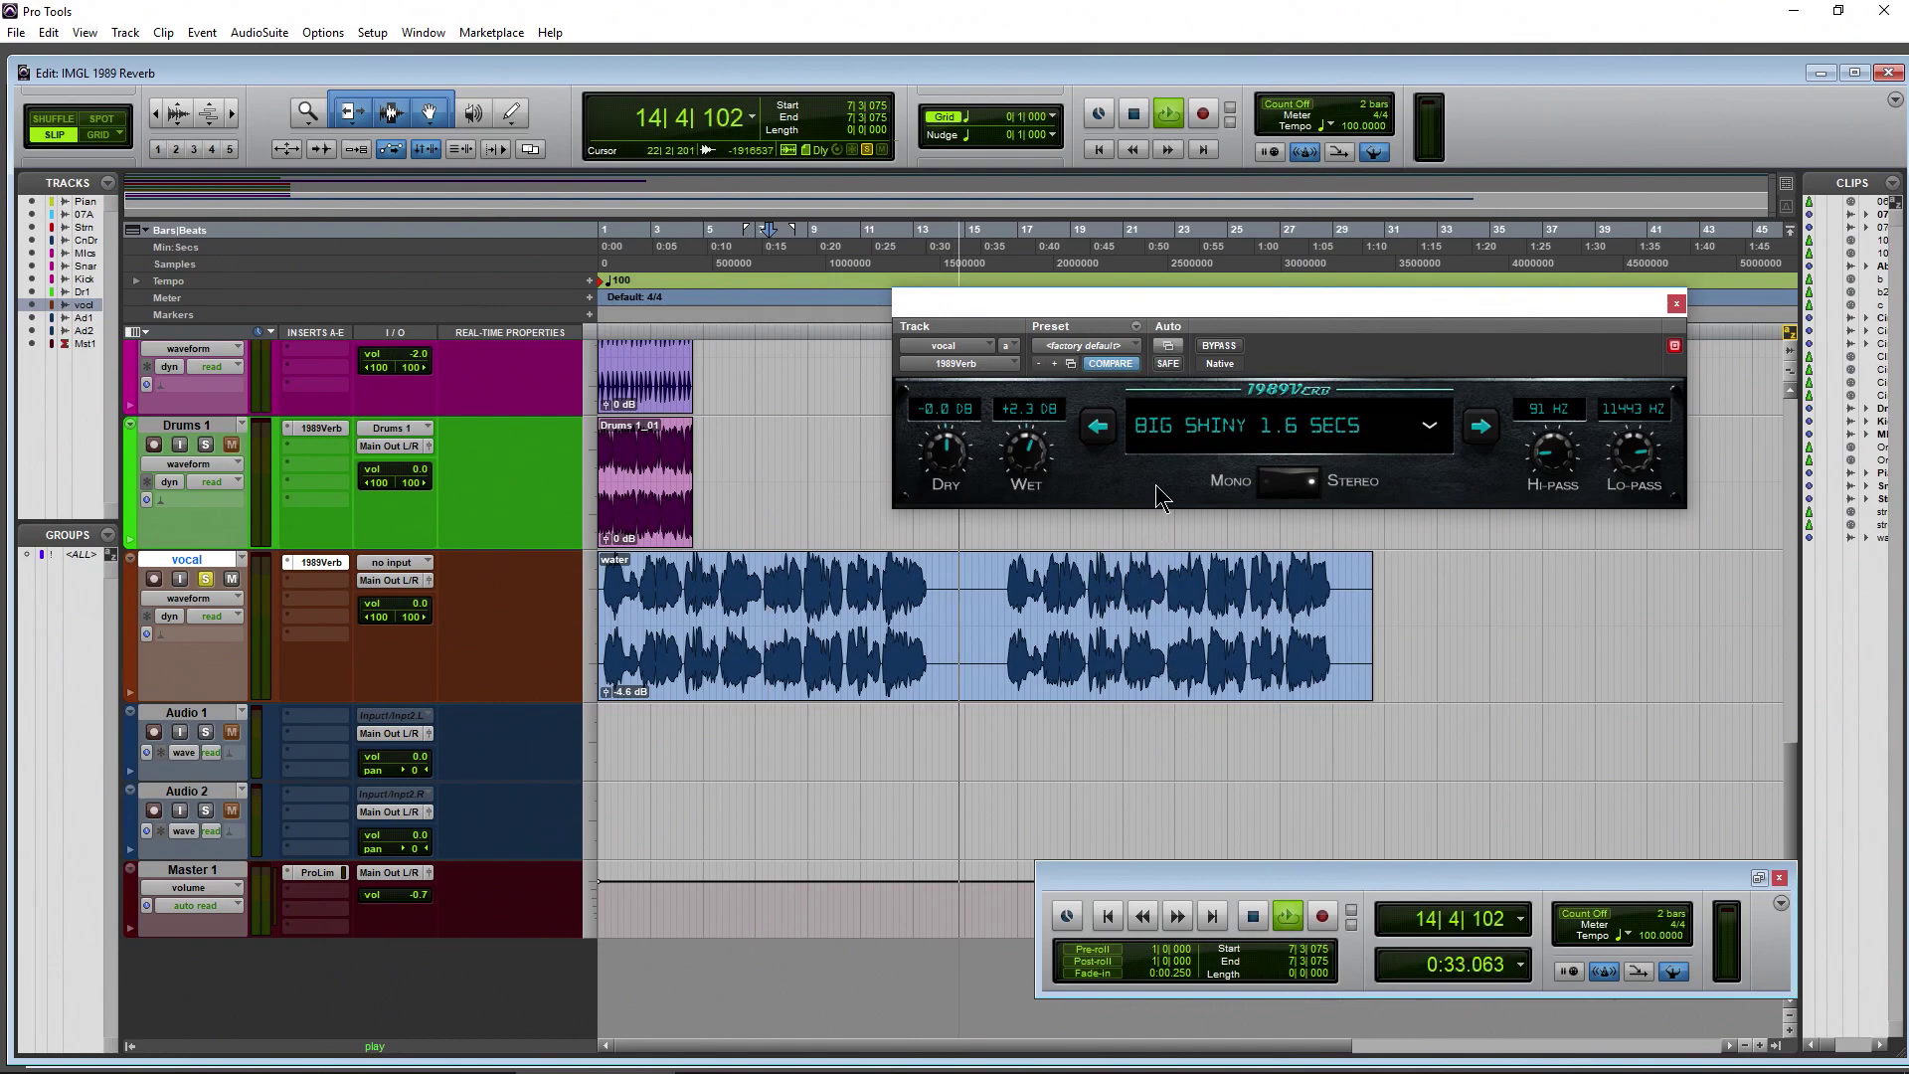
Step: Play the vocal from bar 18, set Hi-pass to 80 Hz and Wet to +1.6 dB, and compare mono with stereo, ending on stereo
{"action": "key", "text": "space"}
{"action": "left_click", "coordinate": [1056, 579]}
{"action": "key", "text": "space"}
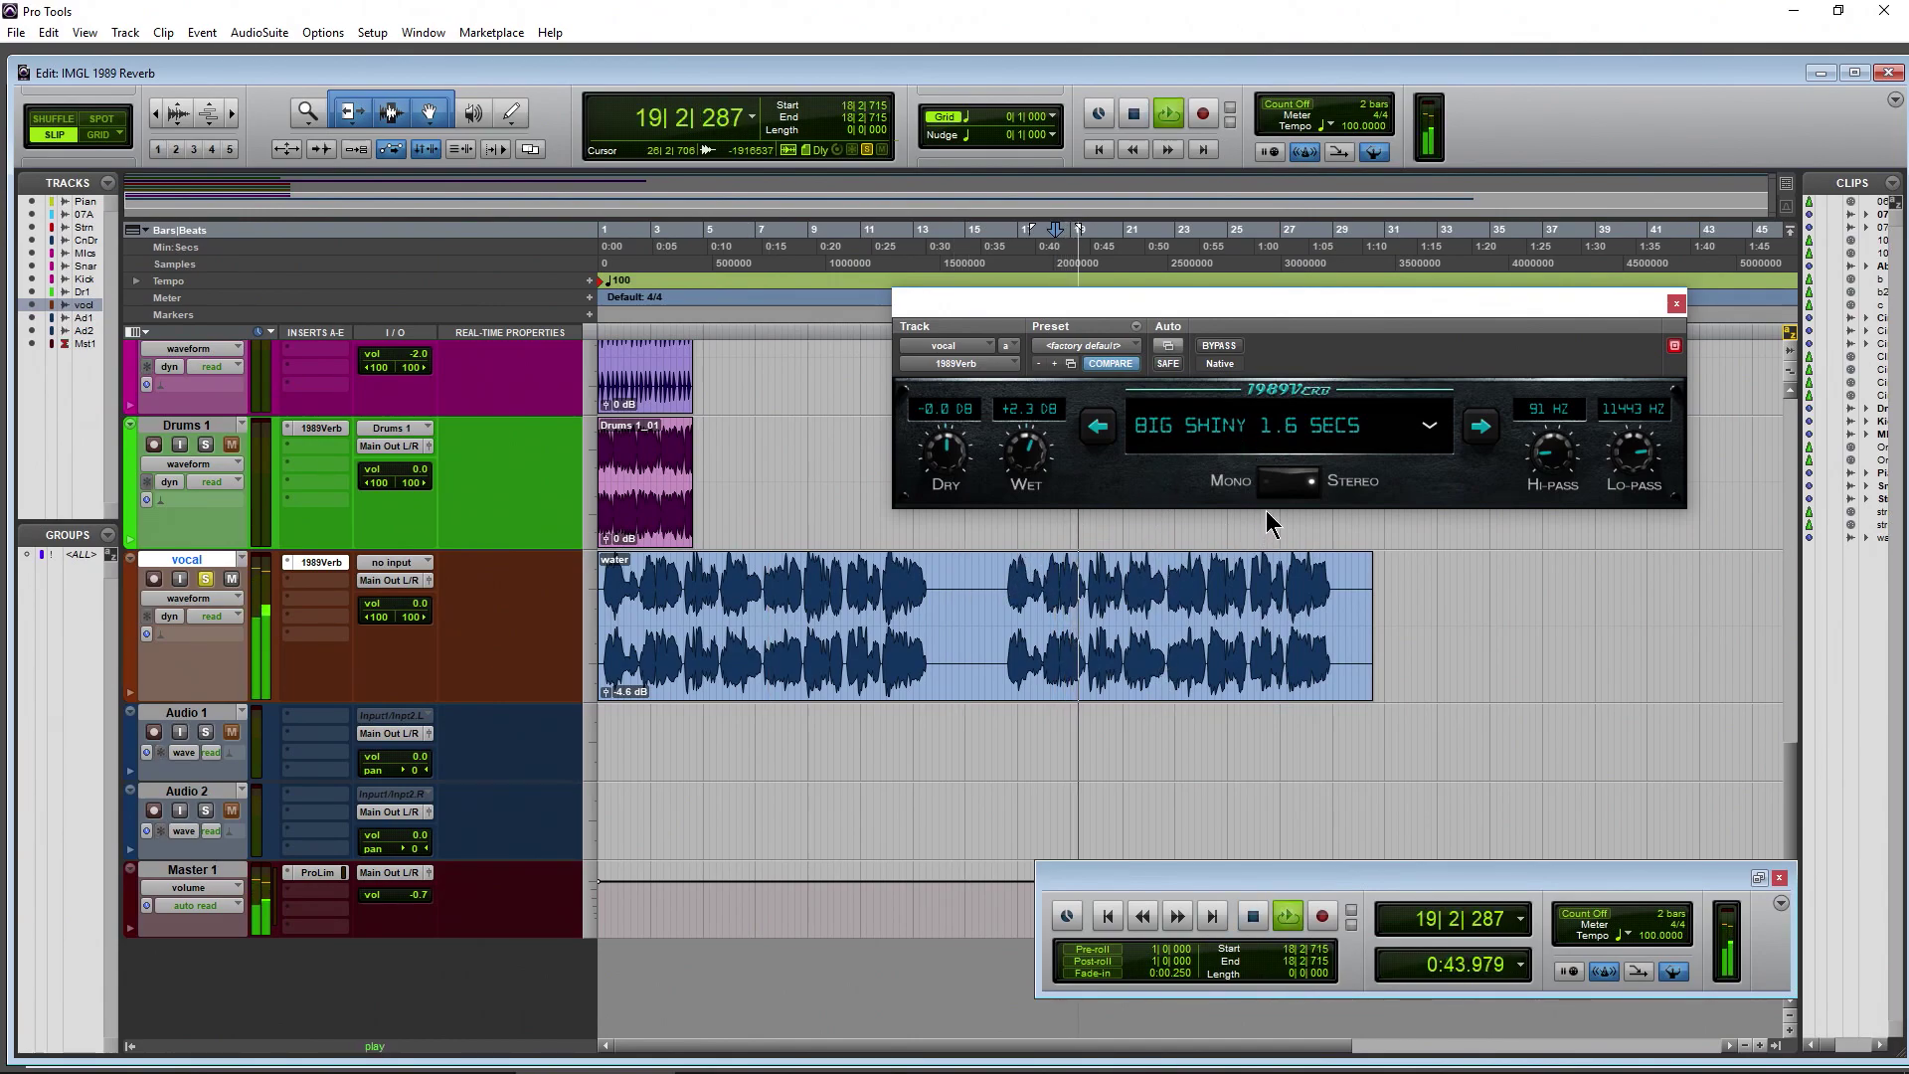
{"action": "left_click_drag", "start_coordinate": [1555, 465], "coordinate": [1539, 466]}
{"action": "left_click_drag", "start_coordinate": [1030, 457], "coordinate": [982, 466]}
{"action": "left_click", "coordinate": [1278, 482]}
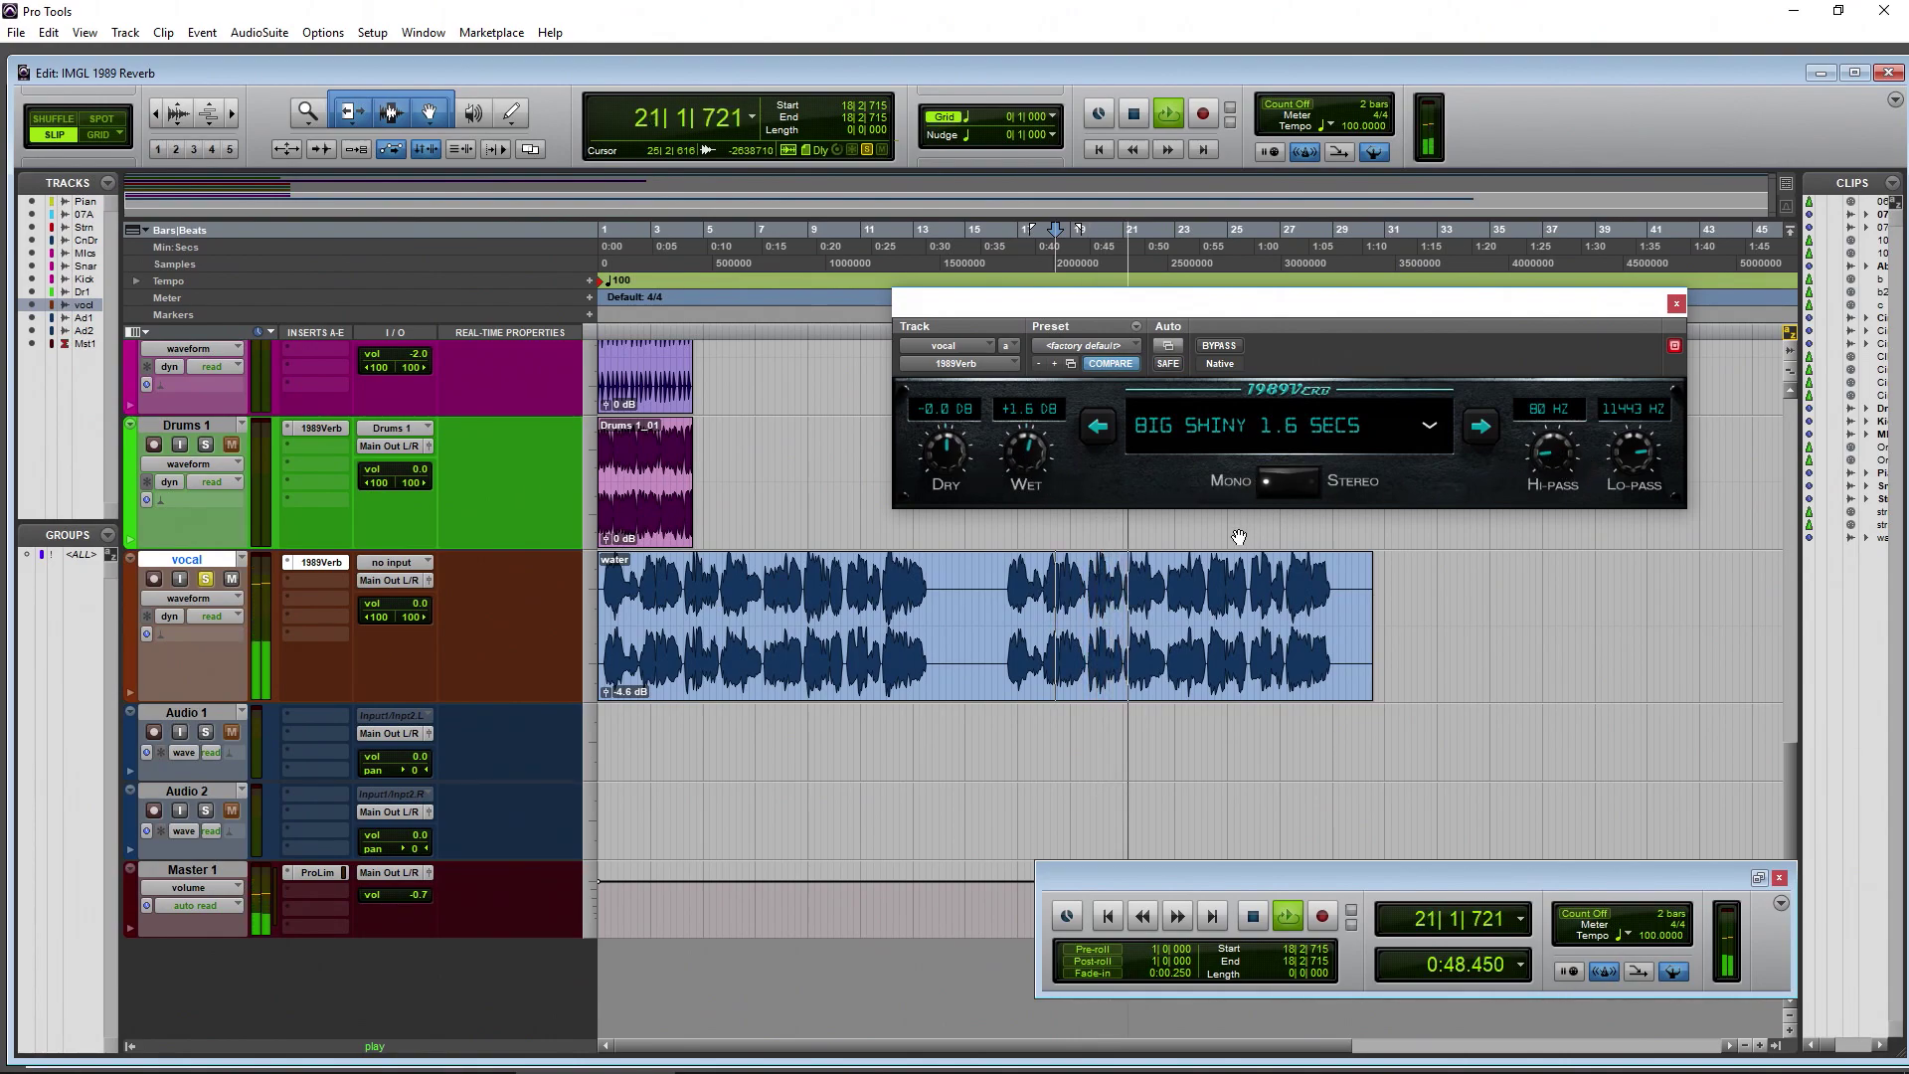
{"action": "left_click", "coordinate": [1308, 484]}
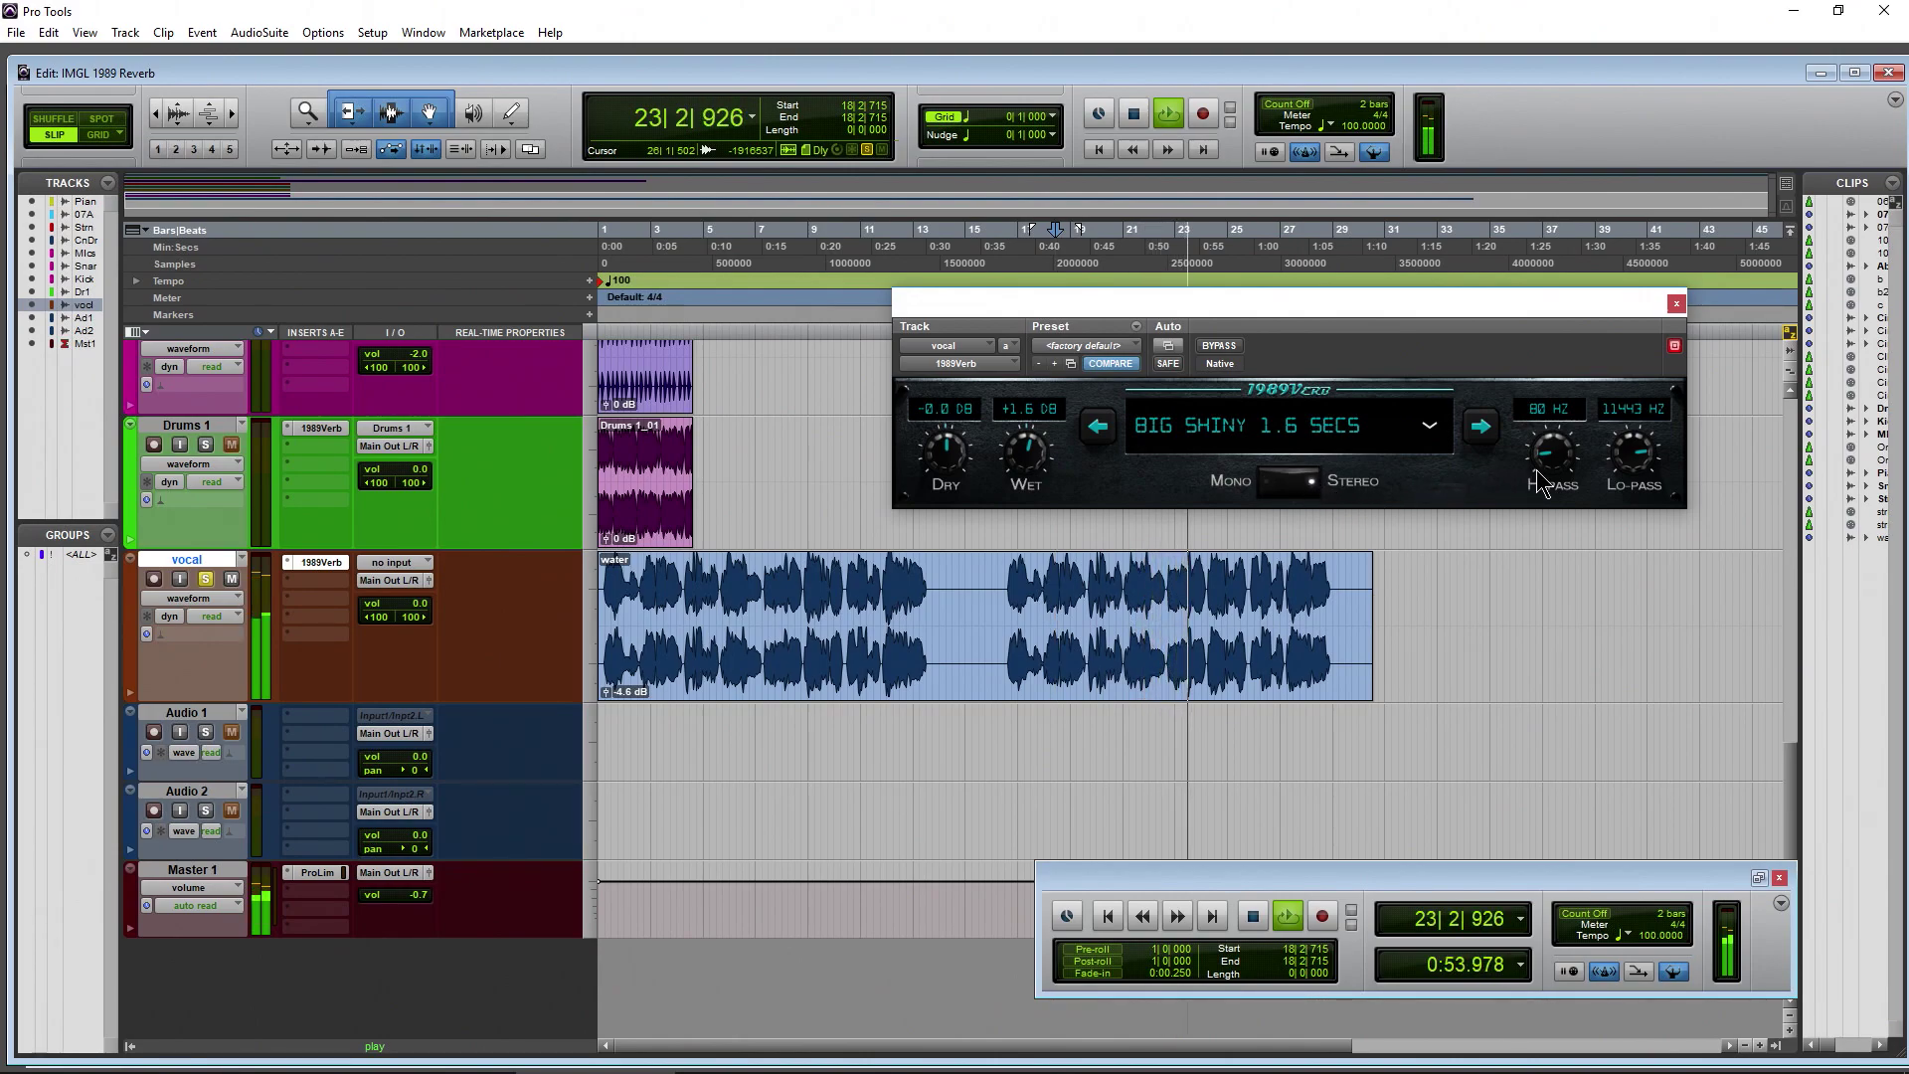
Step: Set the vocal reverb's Lo-pass to 18984 Hz and Hi-pass to 85 Hz, compare it bypassed and active, and stop playback
{"action": "left_click_drag", "start_coordinate": [1632, 468], "coordinate": [1554, 462]}
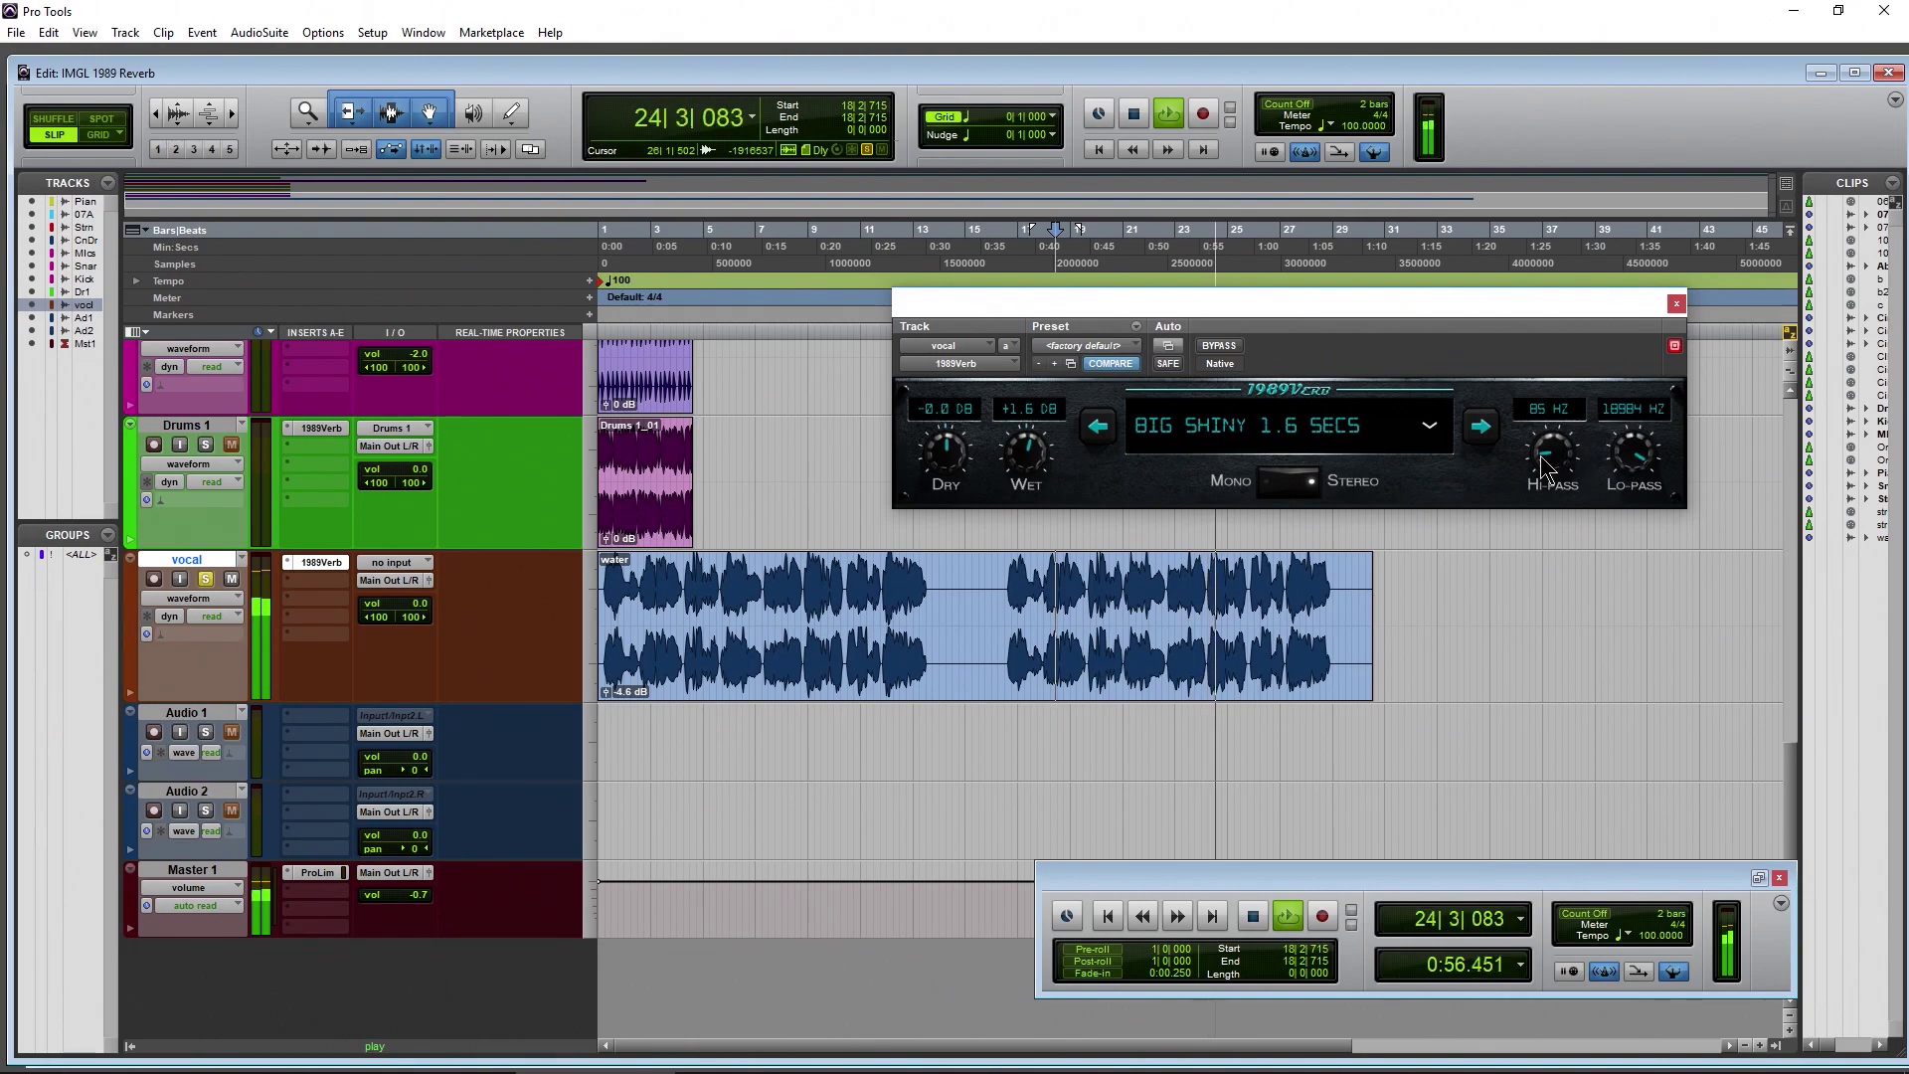
{"action": "left_click", "coordinate": [1218, 346]}
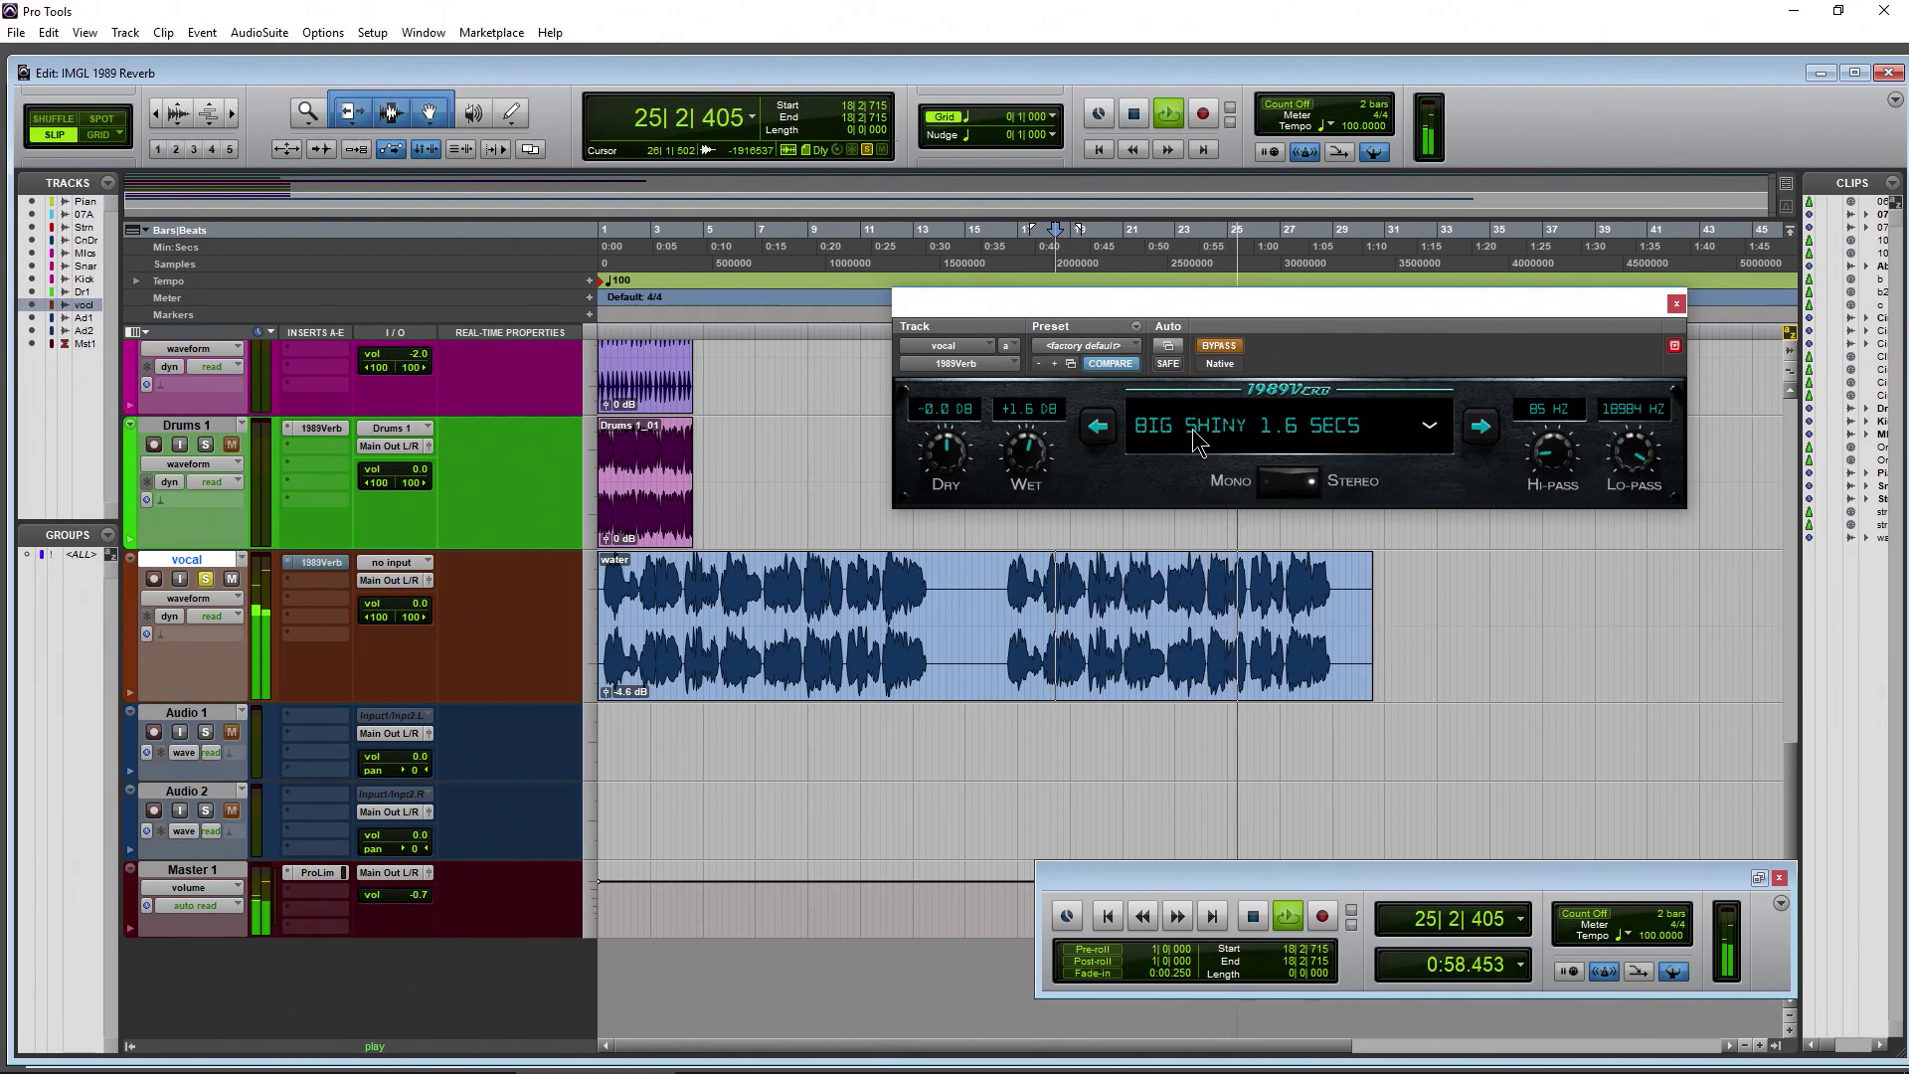
{"action": "left_click", "coordinate": [1215, 344]}
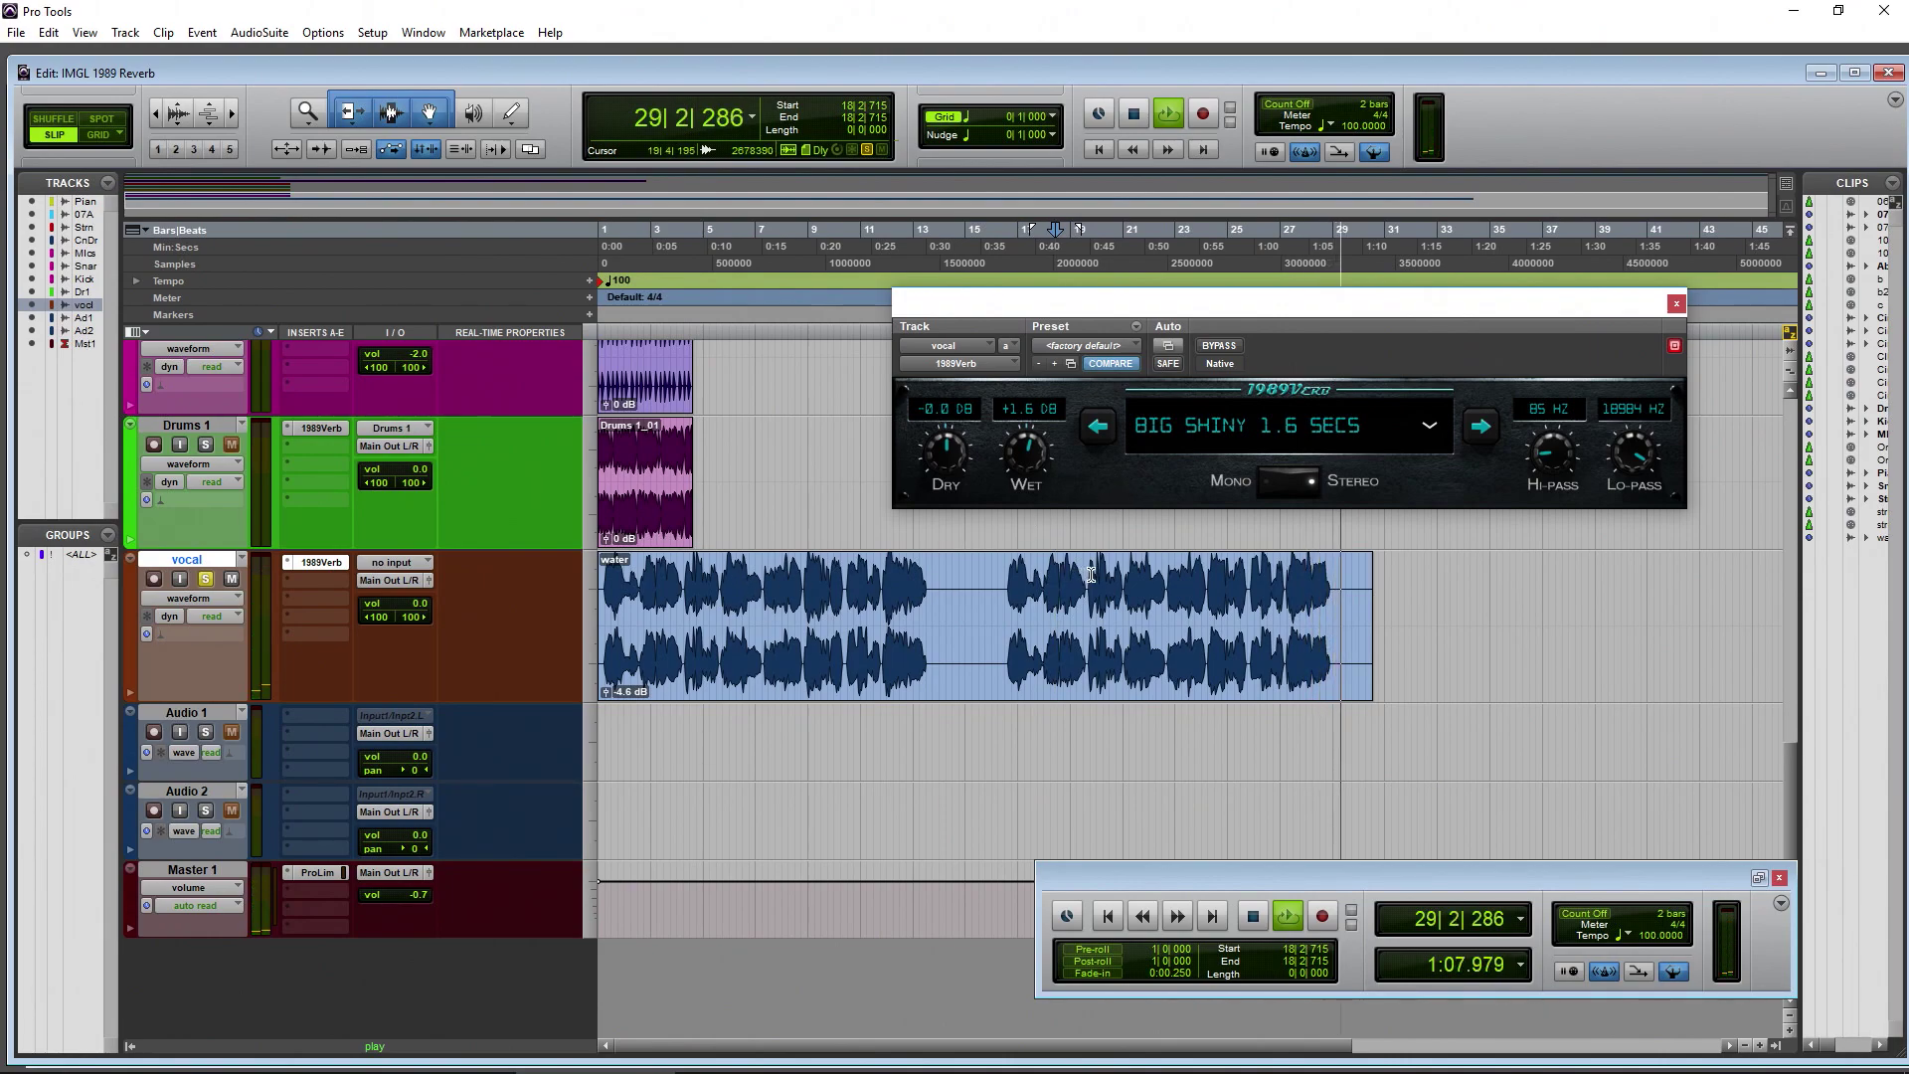
{"action": "key", "text": "space"}
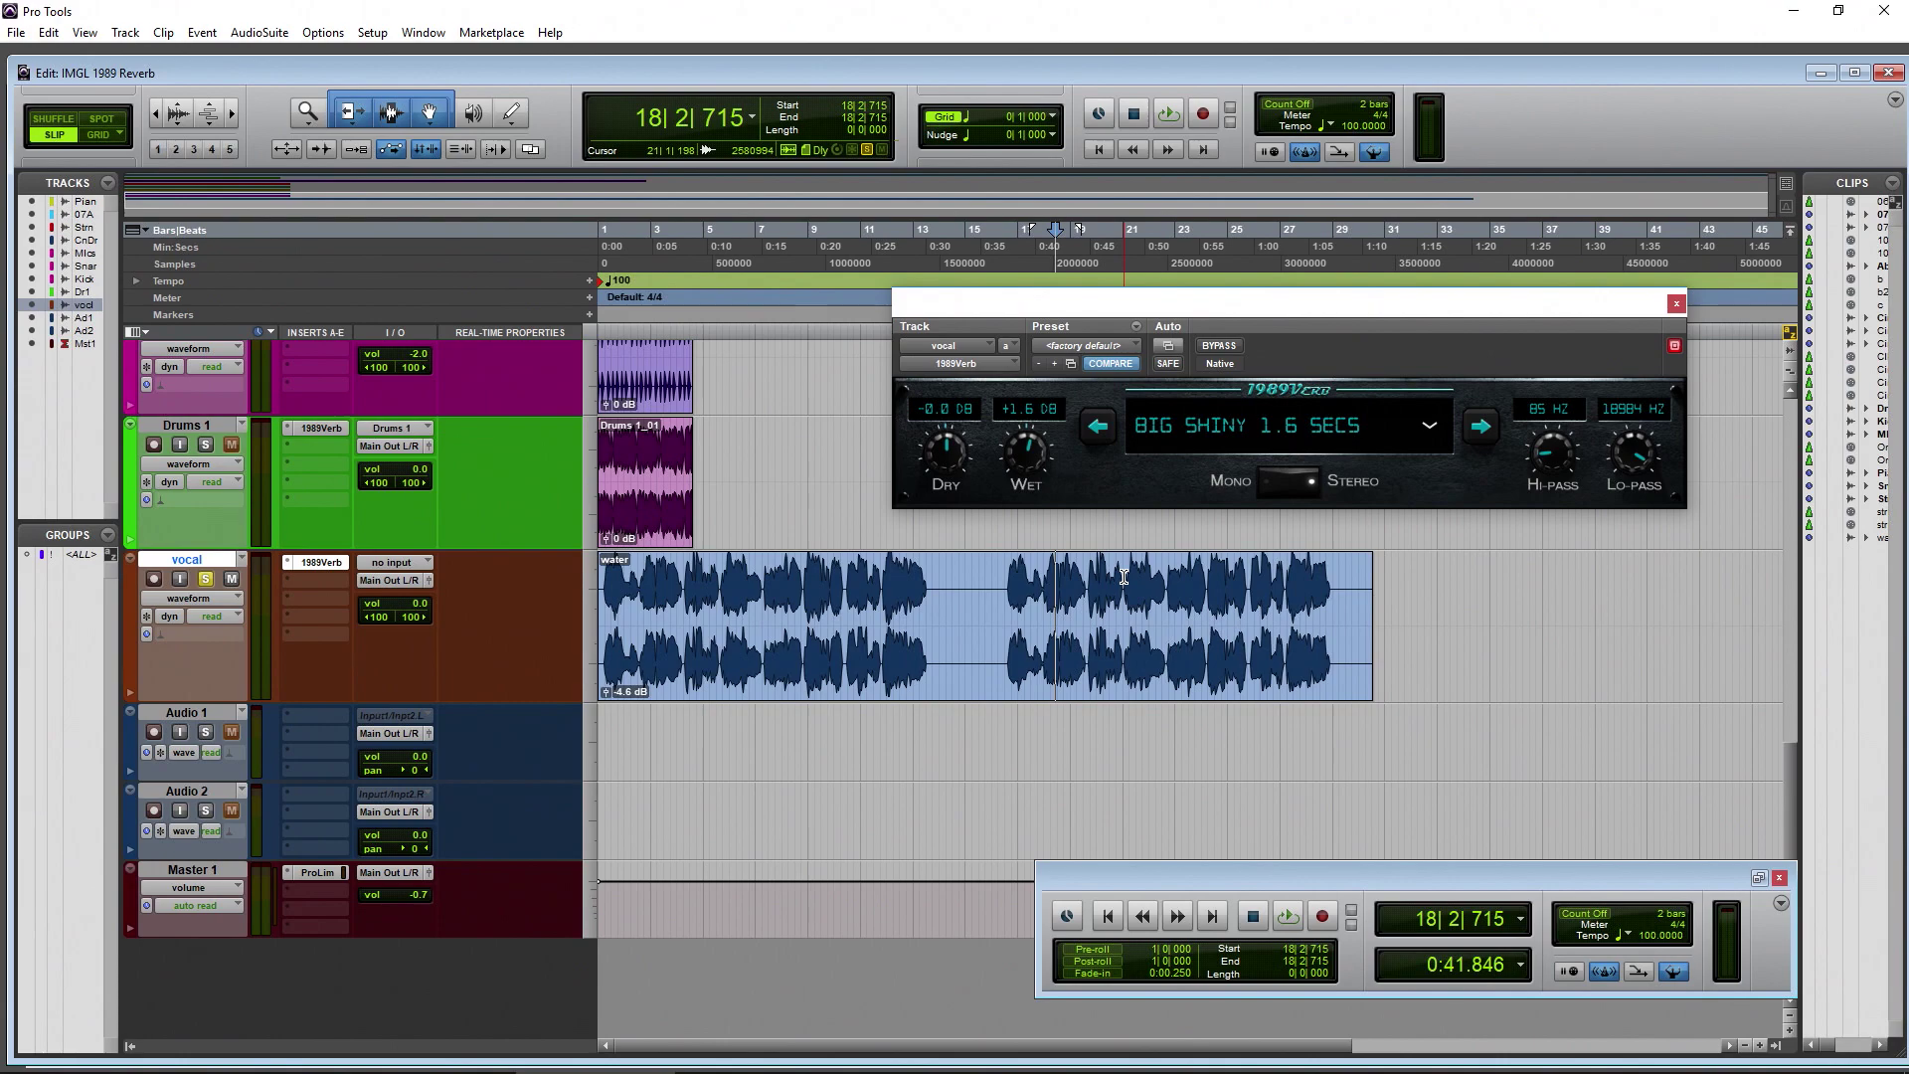